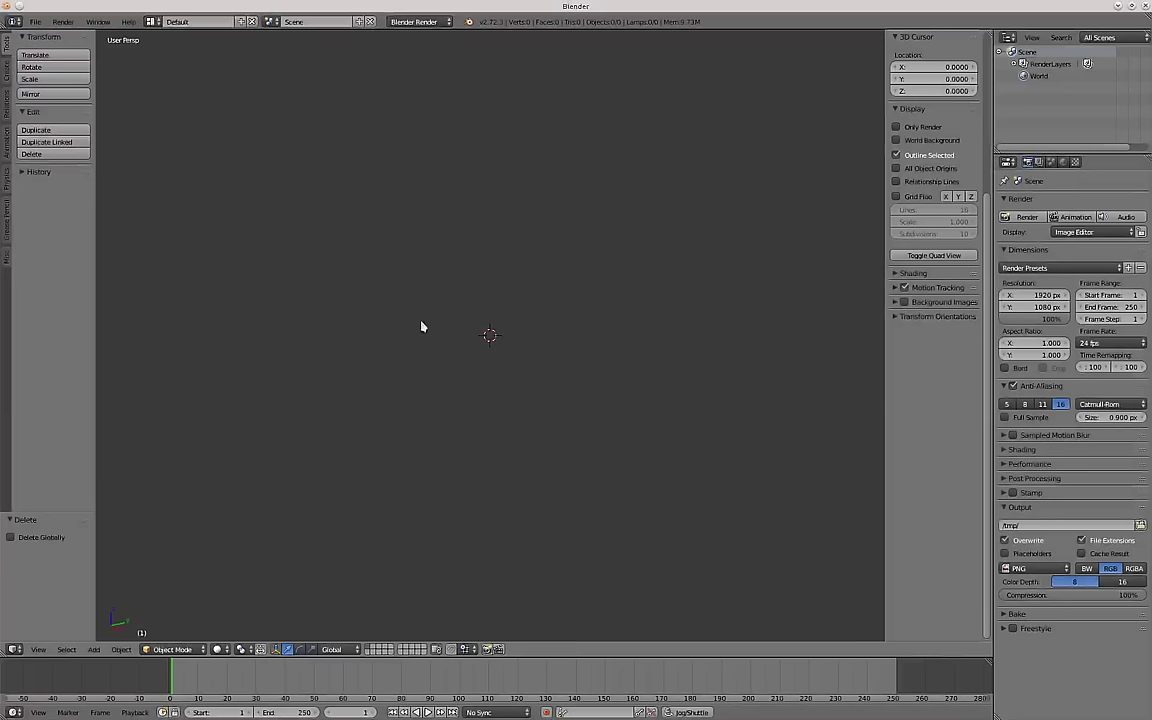
Enable the Rigging: BlenRig 5 GUI add-on in the user preferences and close the preferences window.
left_click(35, 21)
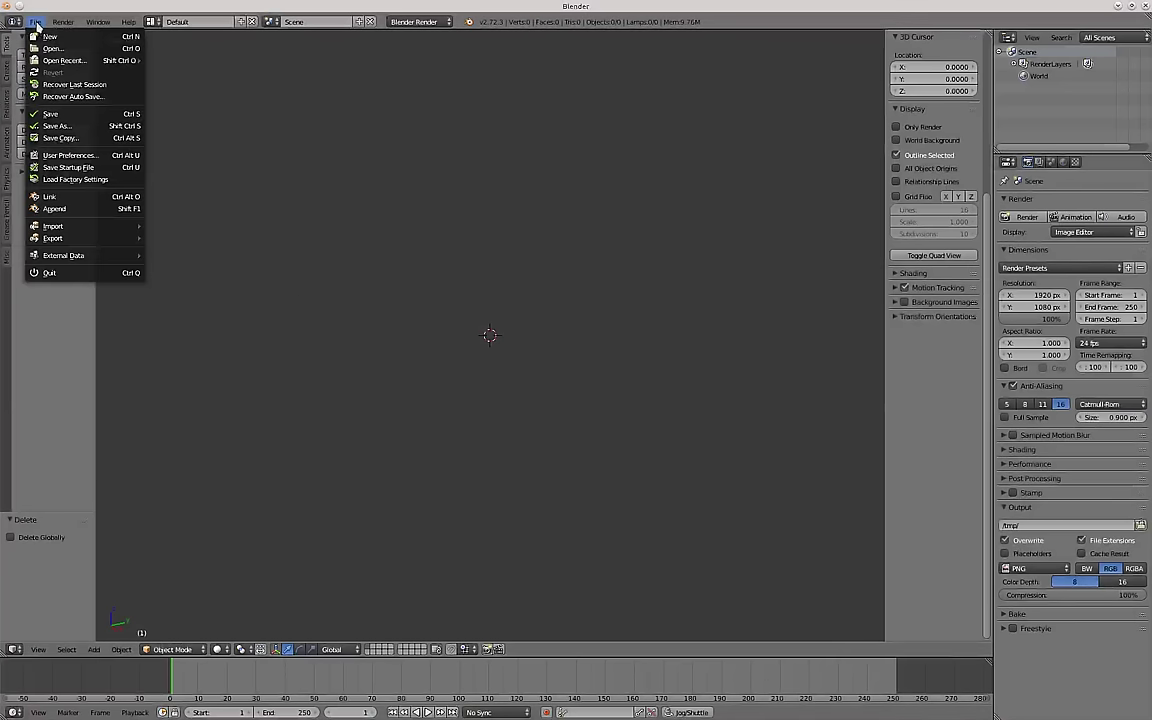
left_click(69, 155)
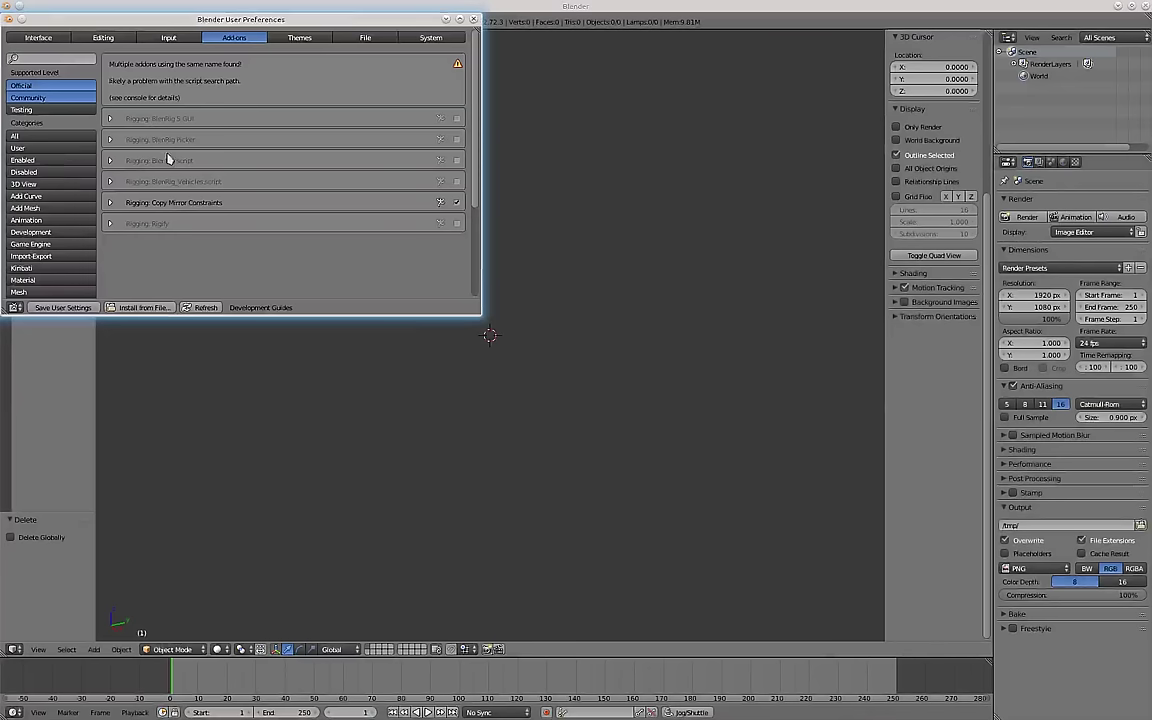
left_click(31, 136)
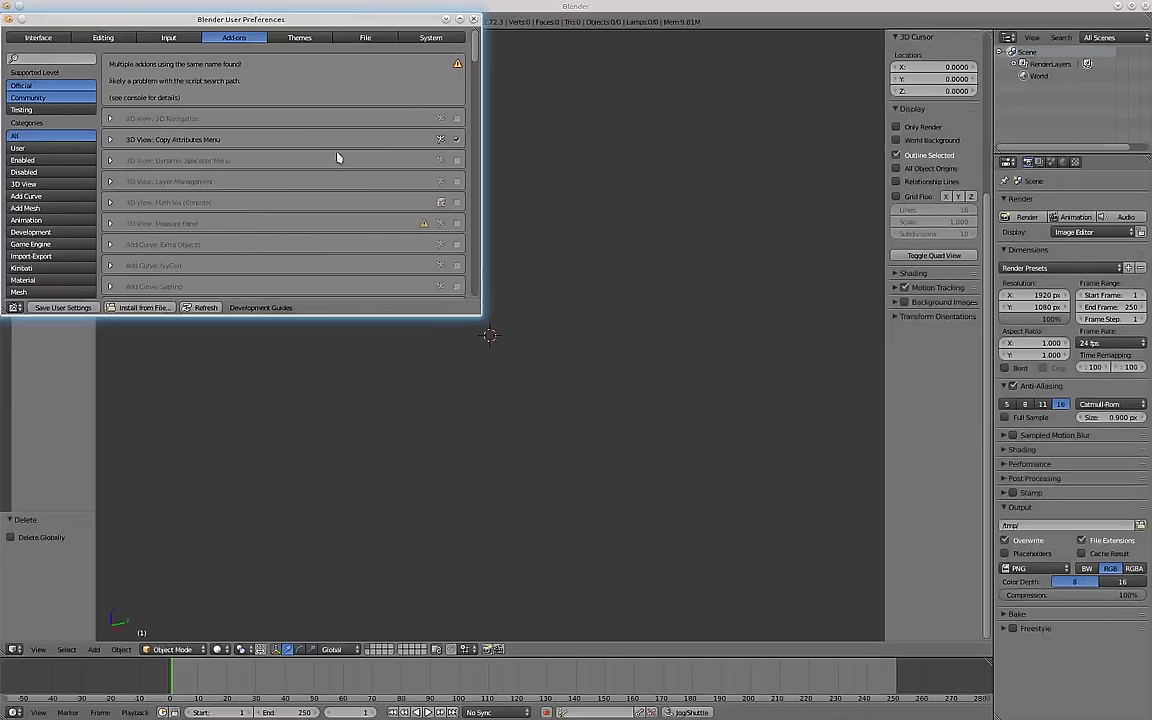
scroll(44, 222, "down", 4)
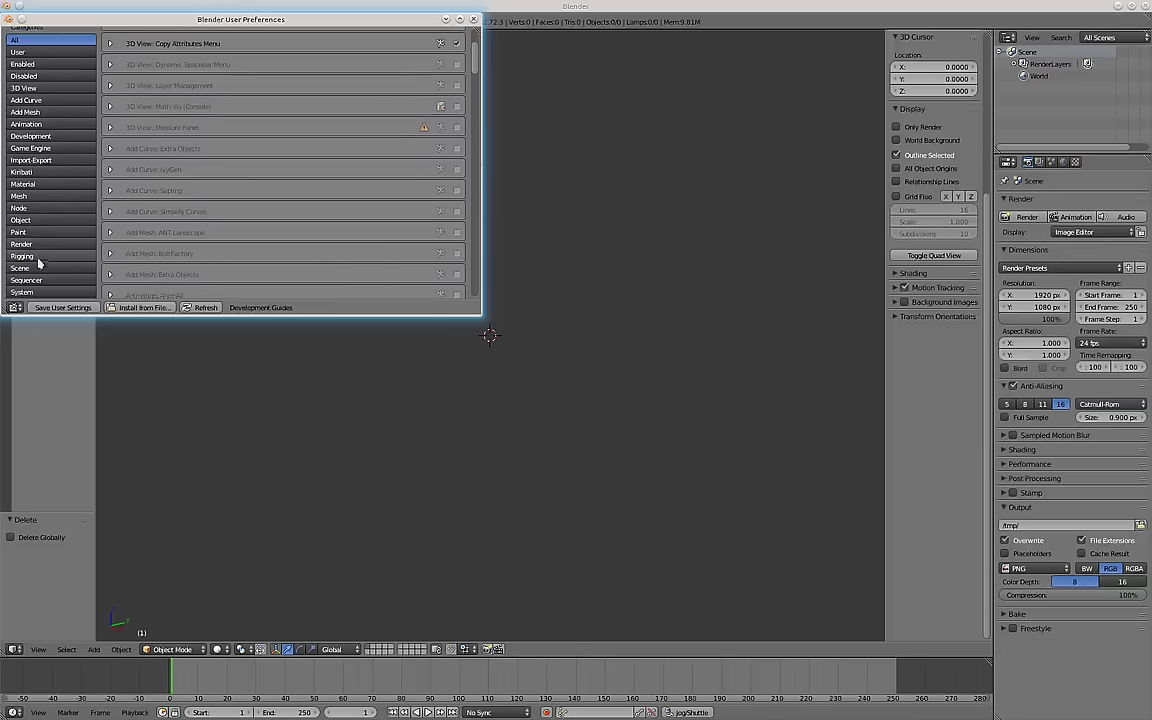
left_click(36, 259)
scroll(208, 240, "up", 4)
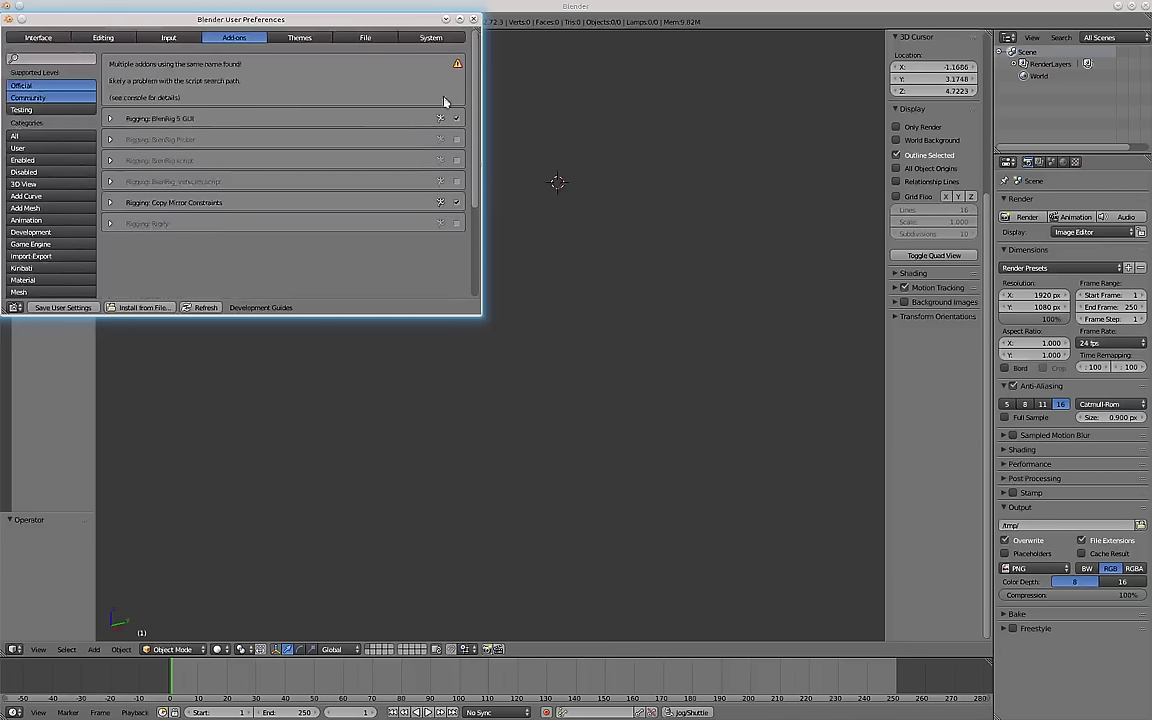
left_click(473, 19)
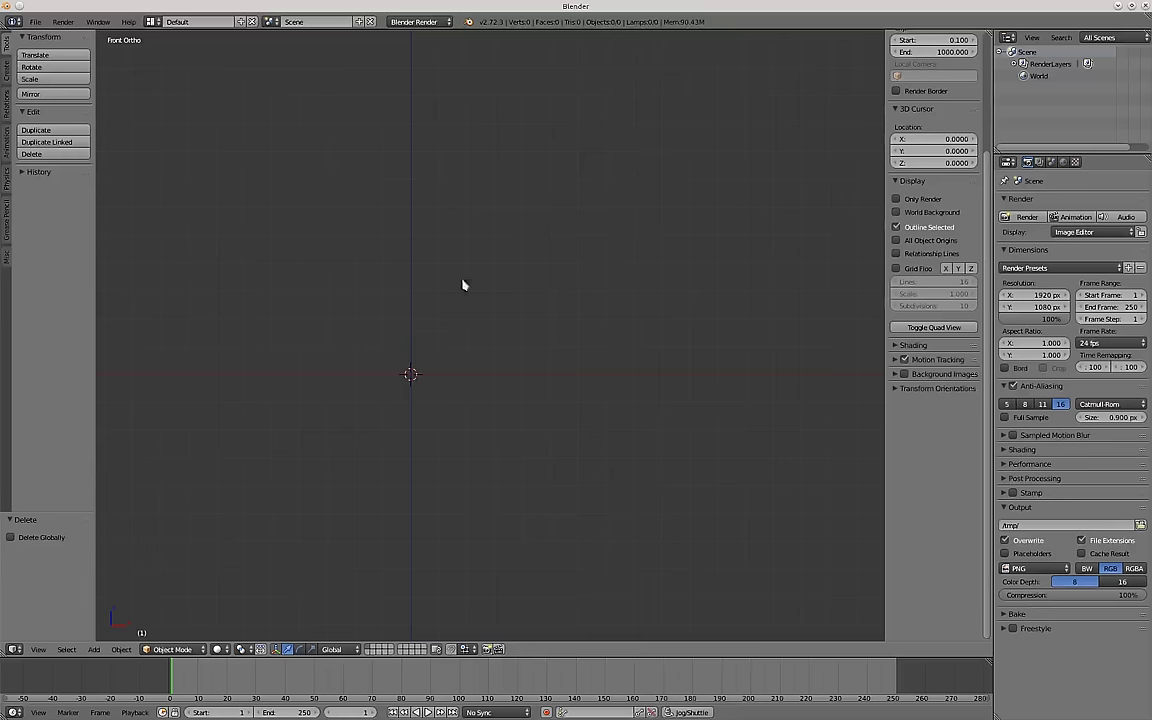
Link the victor_high and victor_low groups from victor_work_32.blend into the scene.
left_click(35, 21)
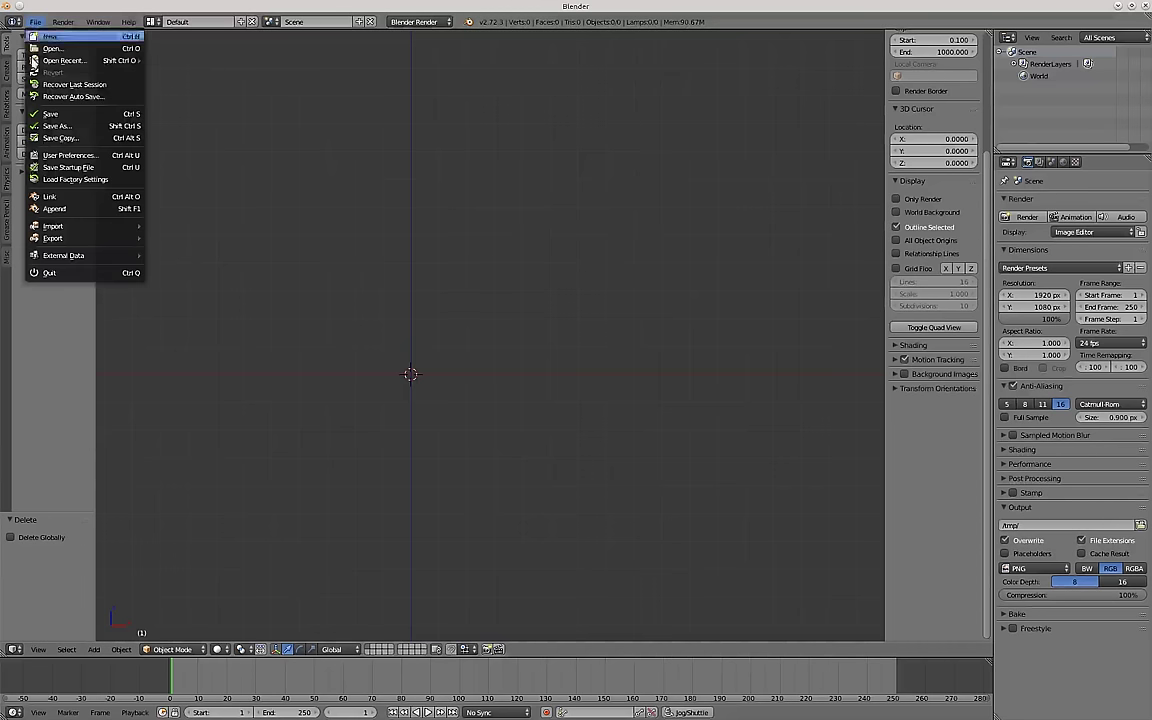
left_click(50, 197)
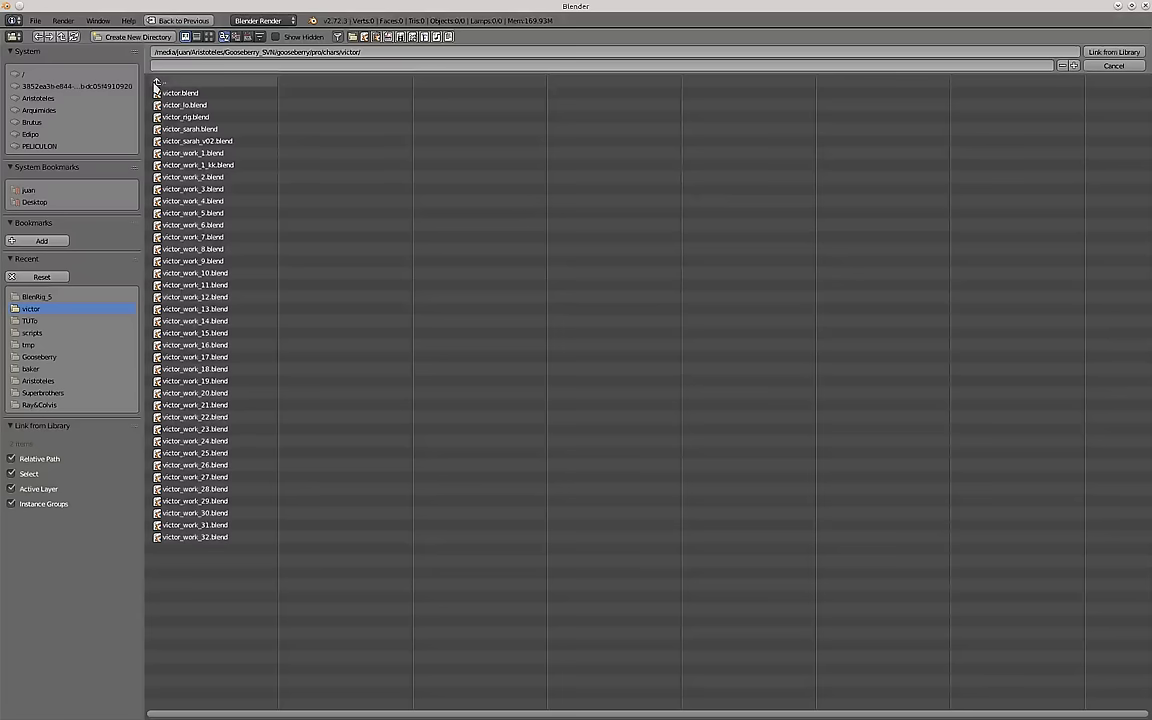
left_click(193, 537)
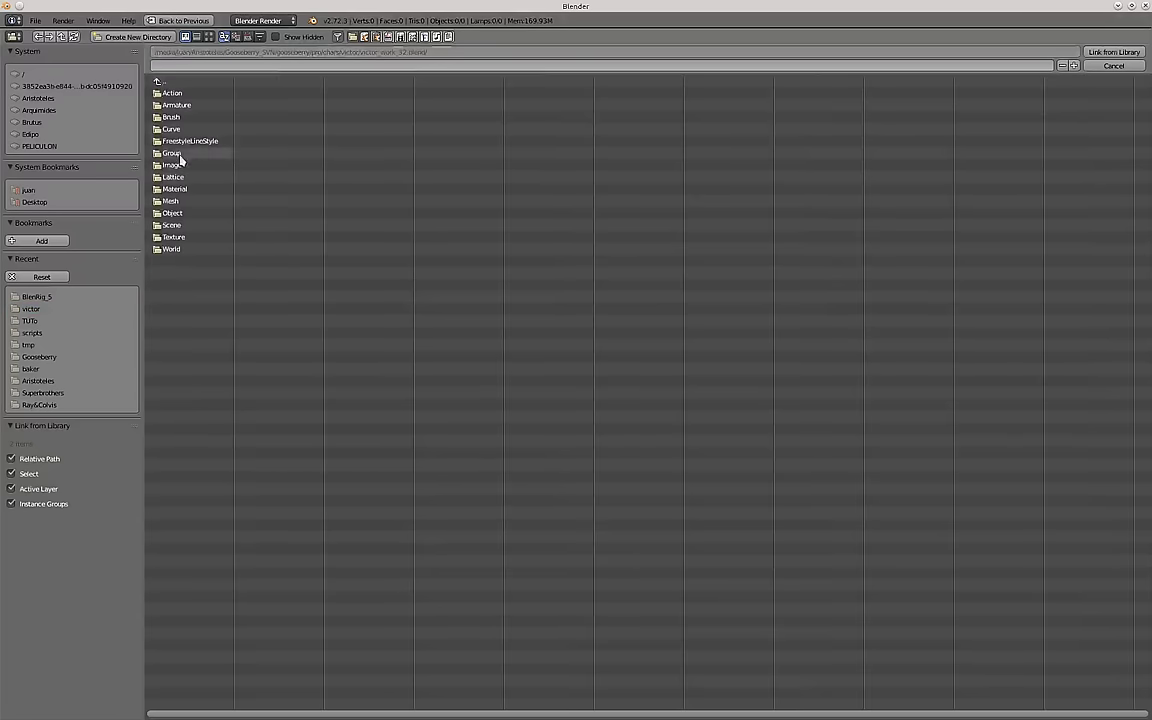
left_click(180, 153)
left_click(180, 93)
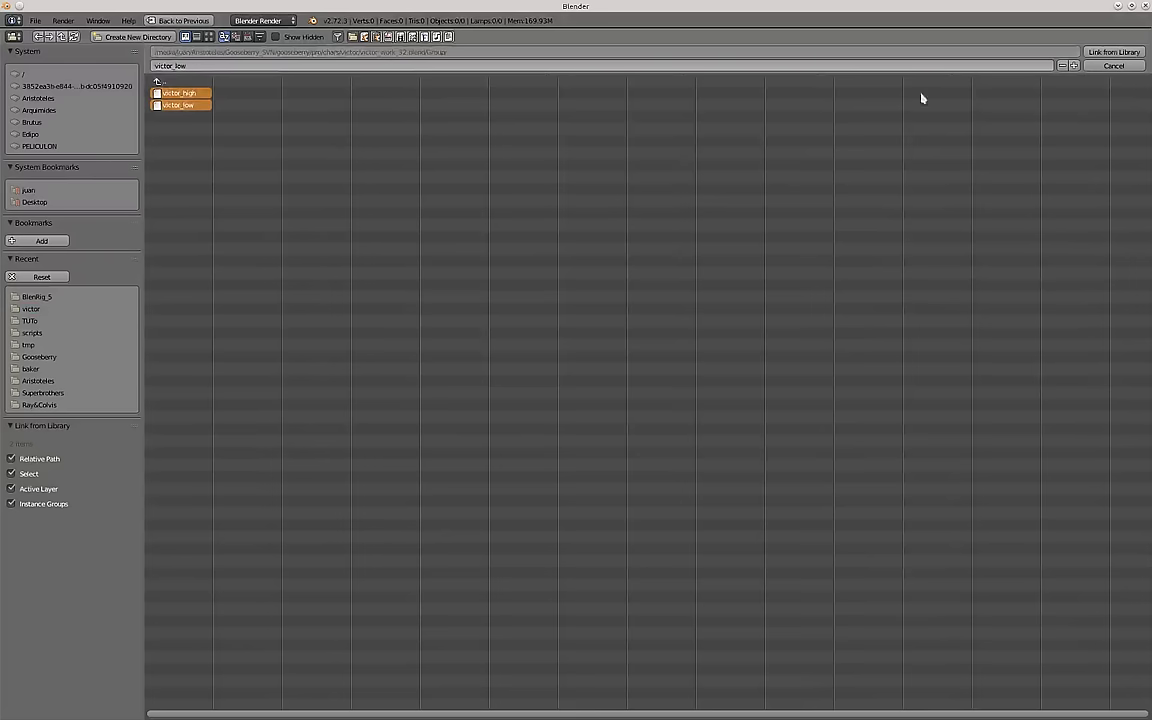
left_click(1101, 52)
Move the victor_high and victor_low group instances onto separate layers.
right_click(427, 375)
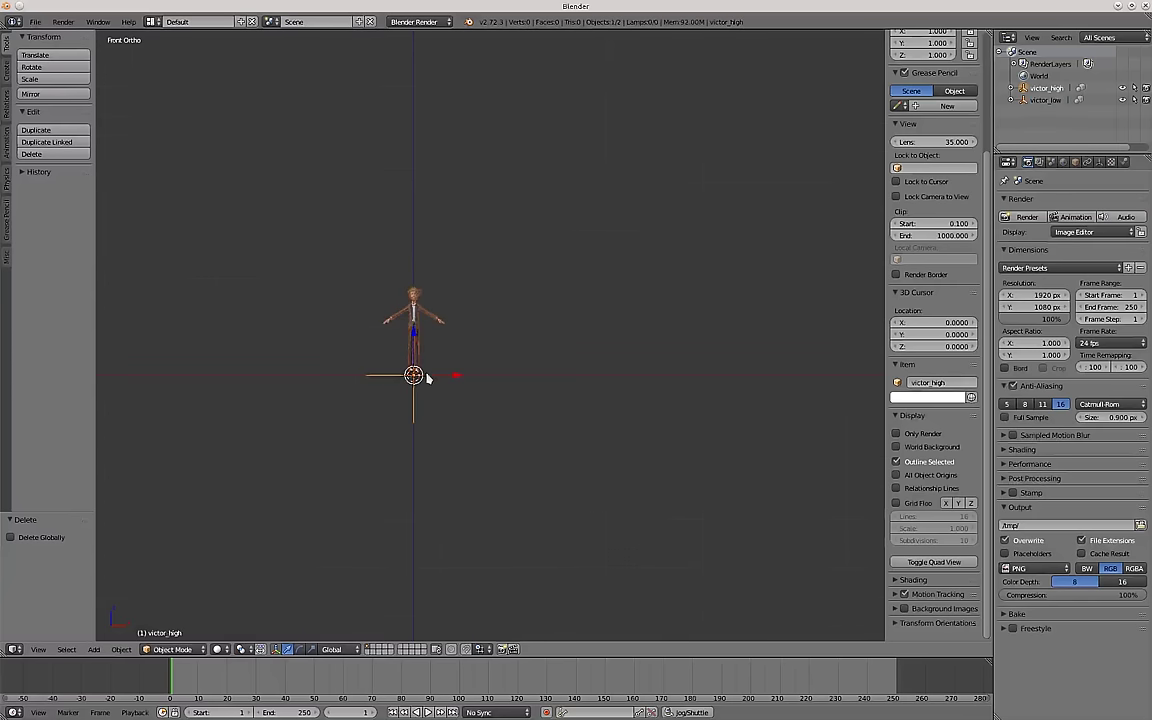
key("m")
left_click(532, 394)
right_click(416, 354)
key("m")
left_click(533, 374)
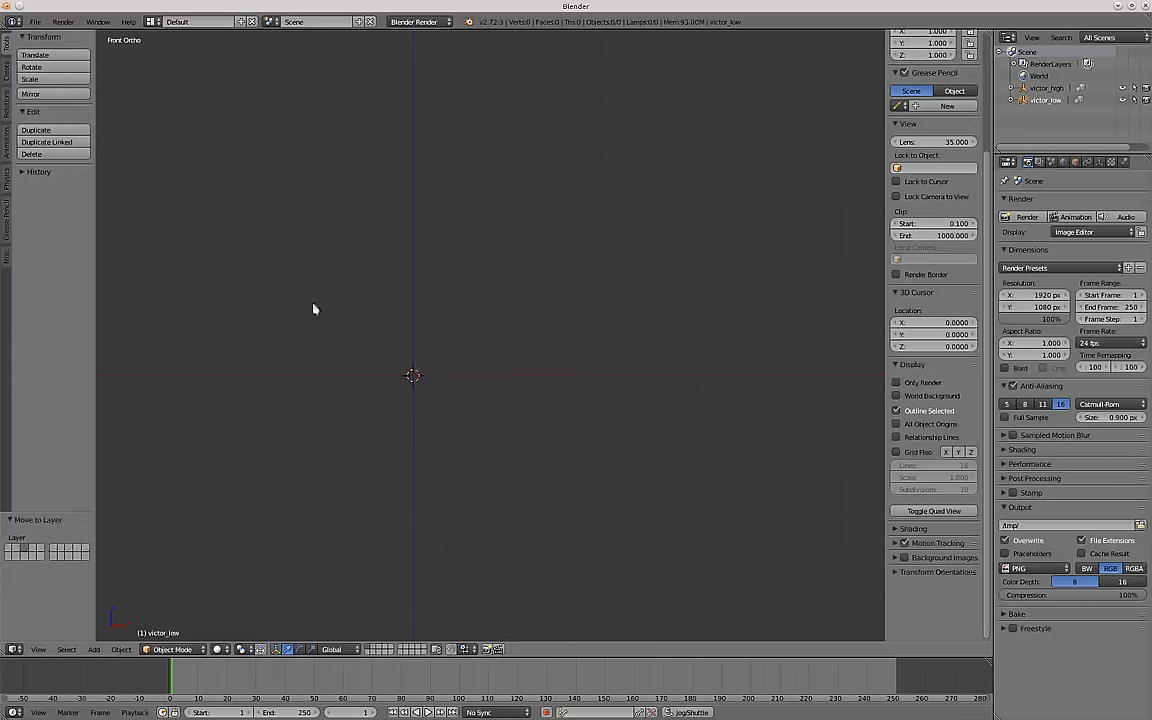
Show the layer holding victor_high and make a proxy of its victor_blenrig armature.
left_click(374, 649)
scroll(384, 453, "up", 2)
right_click(424, 306)
key("ctrl+alt+p")
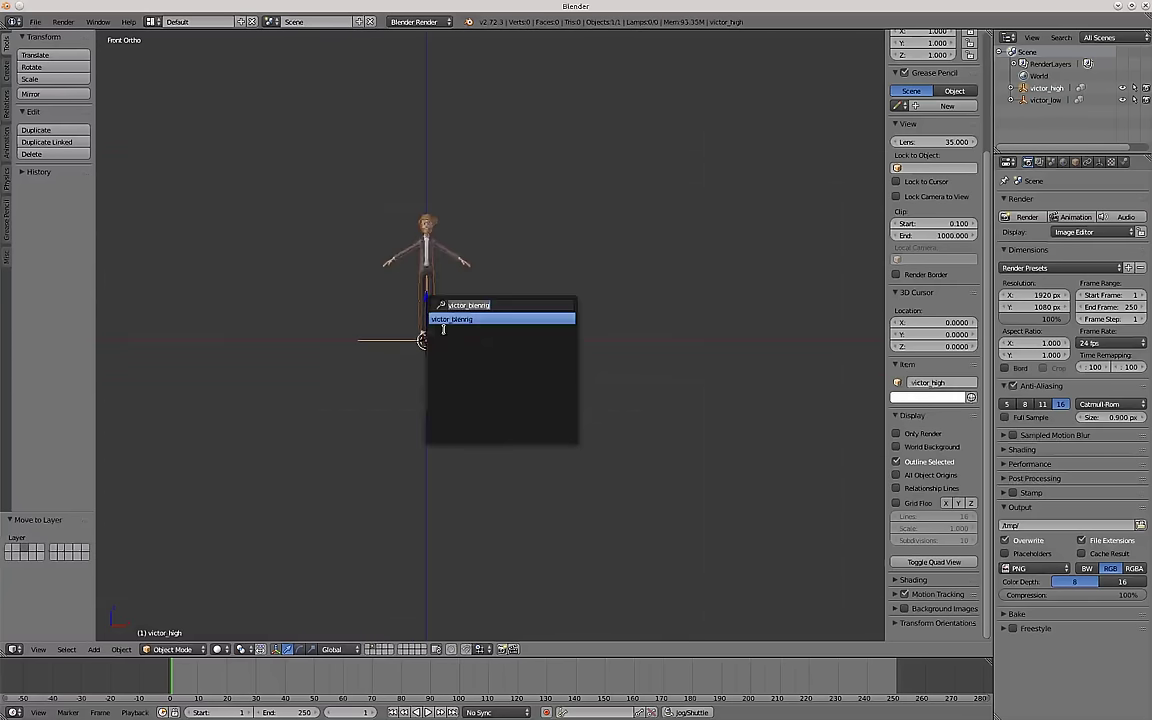
key("BackSpace")
left_click(476, 318)
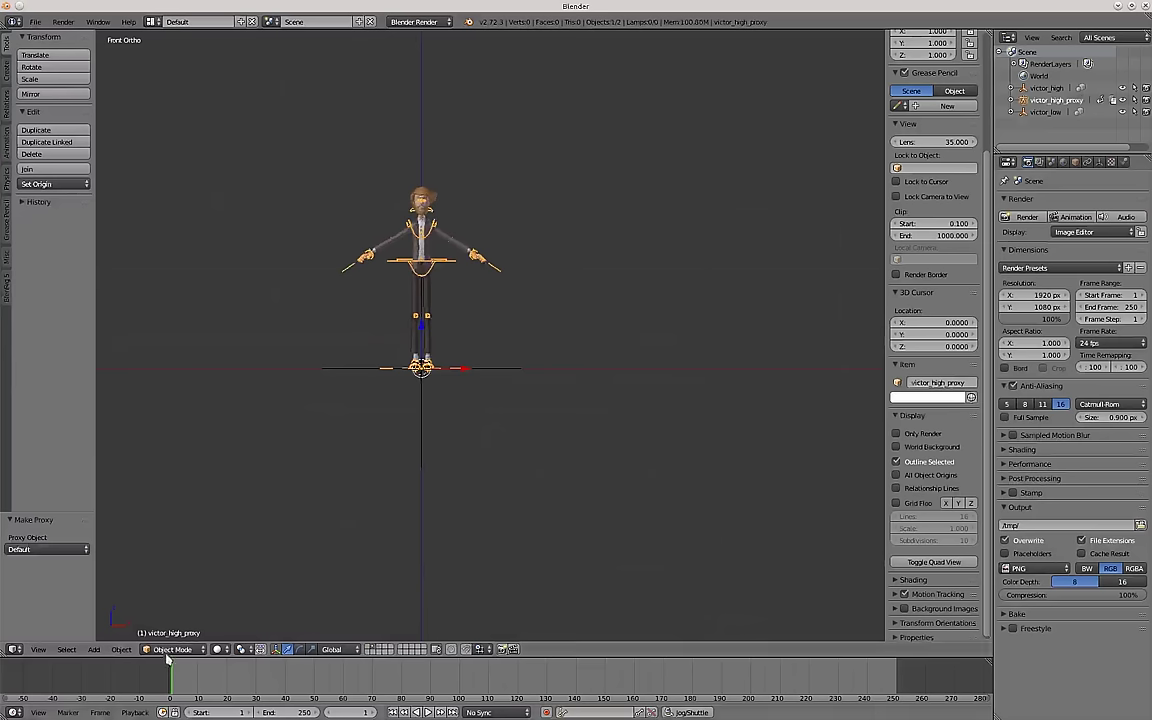
Put the victor_high_proxy armature in Pose Mode and select the master_torso bone.
left_click(168, 650)
left_click(179, 609)
middle_click_drag(430, 350, 388, 375)
scroll(450, 256, "up", 4)
right_click(448, 260)
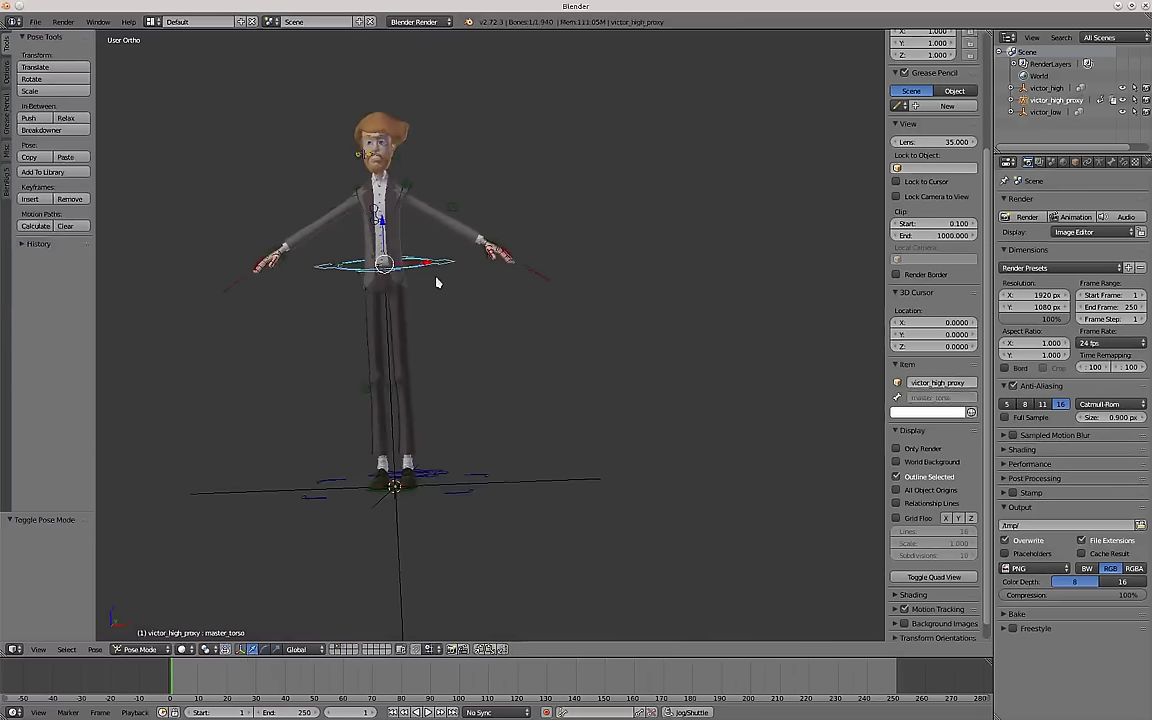
middle_click_drag(440, 280, 472, 270)
scroll(352, 346, "down", 3)
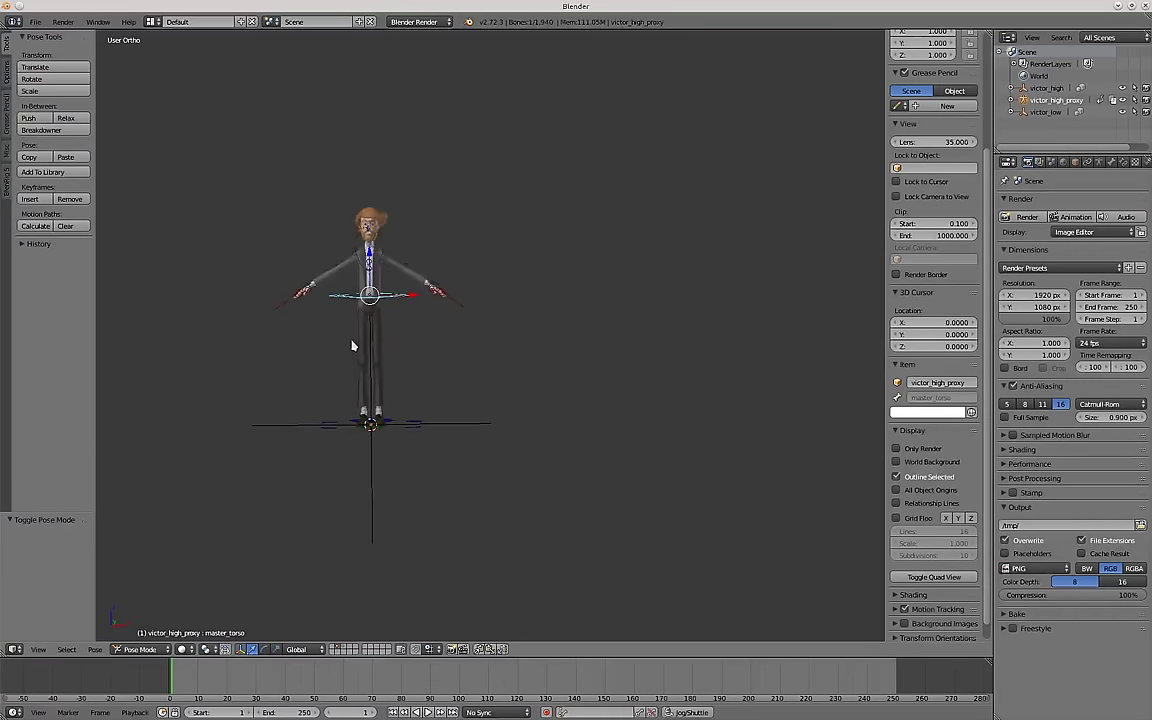
Display the BlenRig 5 controls in the tool shelf and widen the shelf so all its options are readable.
key("KP_1")
left_click(6, 170)
left_click_drag(95, 170, 227, 183)
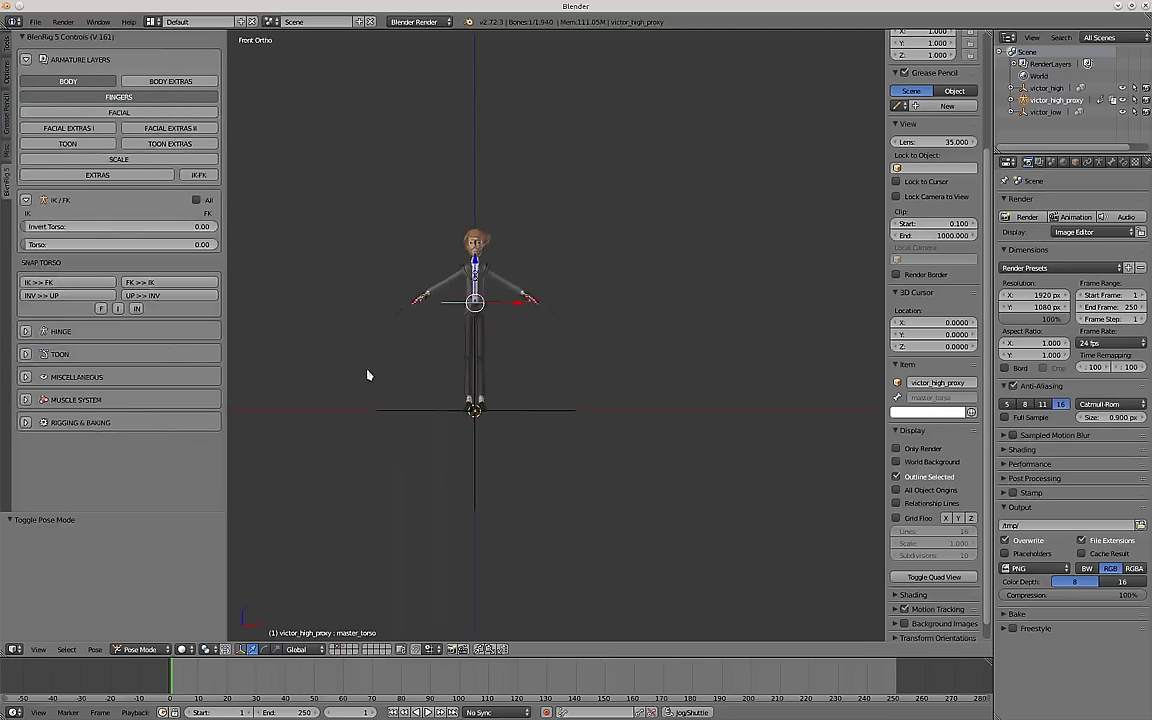
scroll(566, 351, "up", 3)
middle_click_drag(500, 349, 534, 339, "shift")
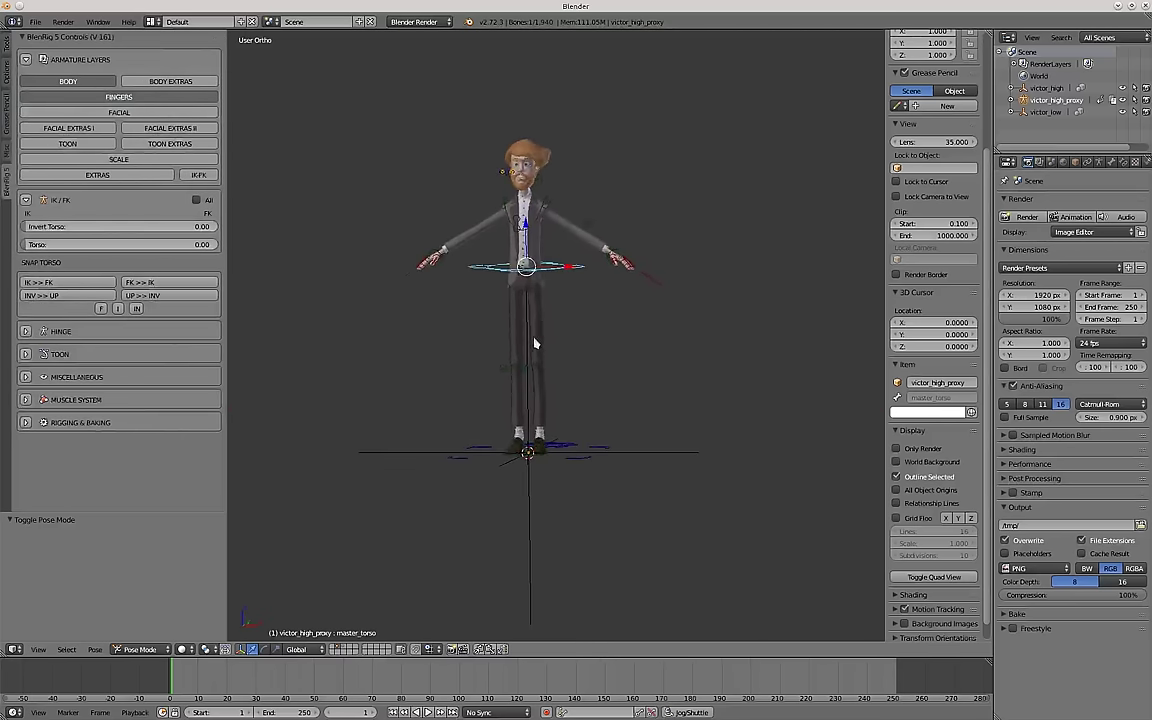
Play the animation with the high-resolution character in a maximized 3D view and test moving the master_torso control.
key("shift+space")
scroll(526, 324, "up", 1)
key("alt+a")
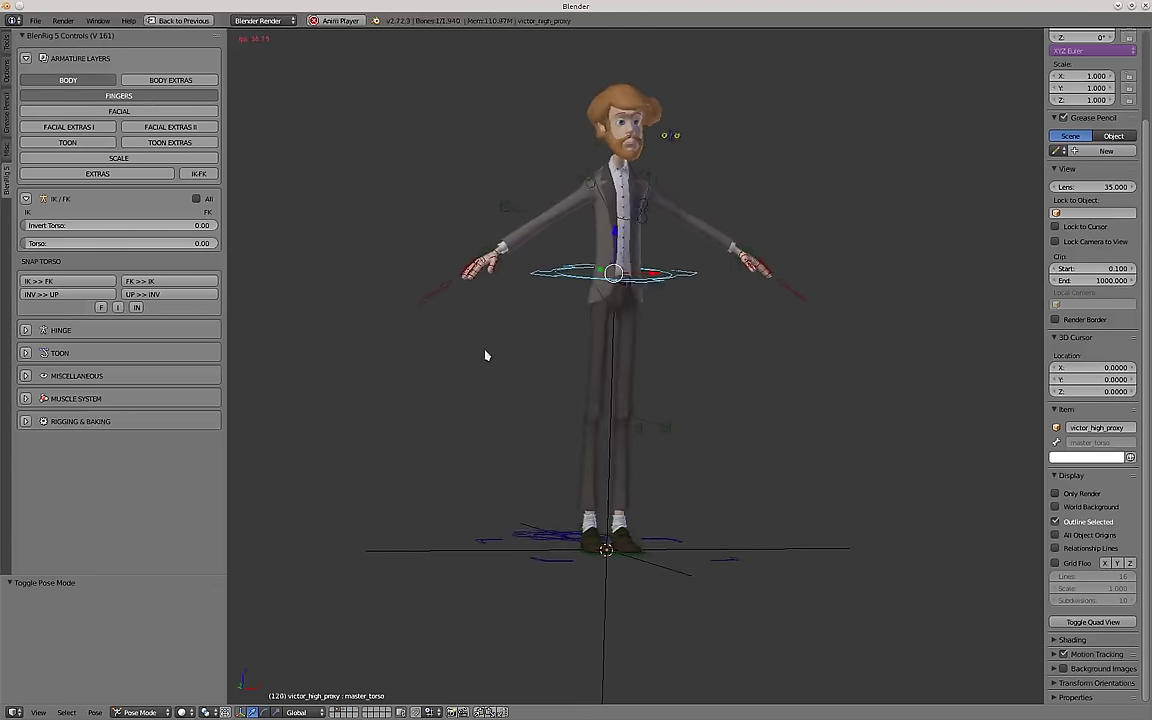
key("alt+a")
key("g")
right_click(632, 344)
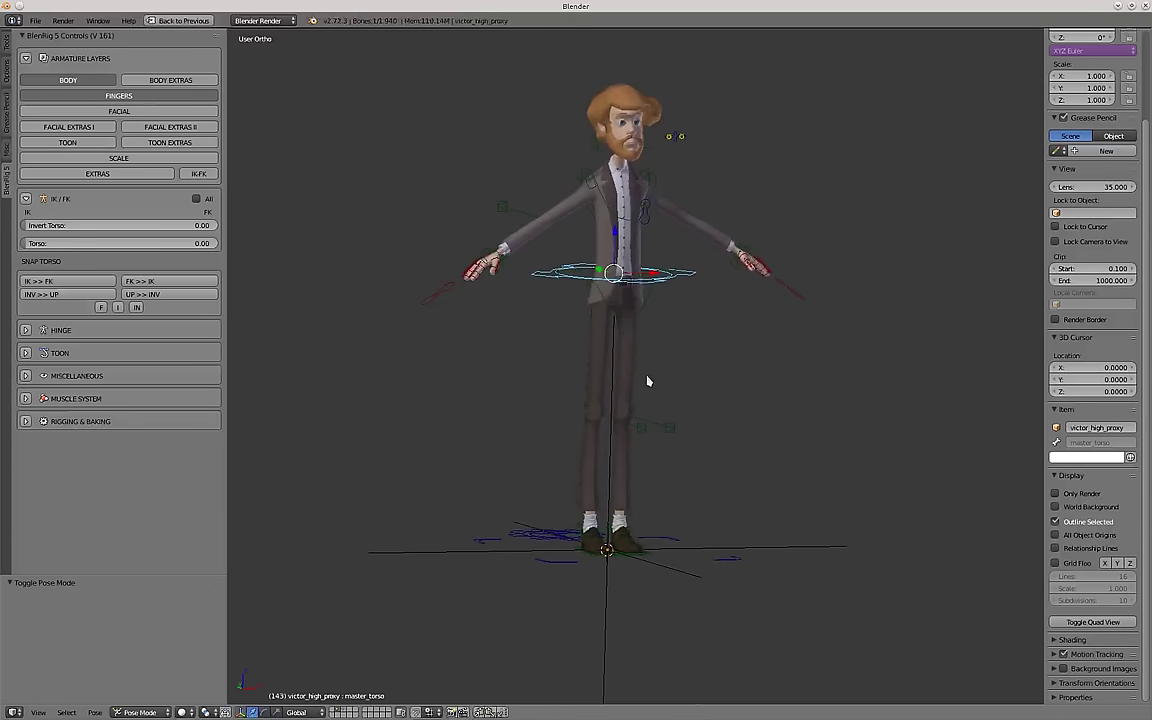
key("alt+a")
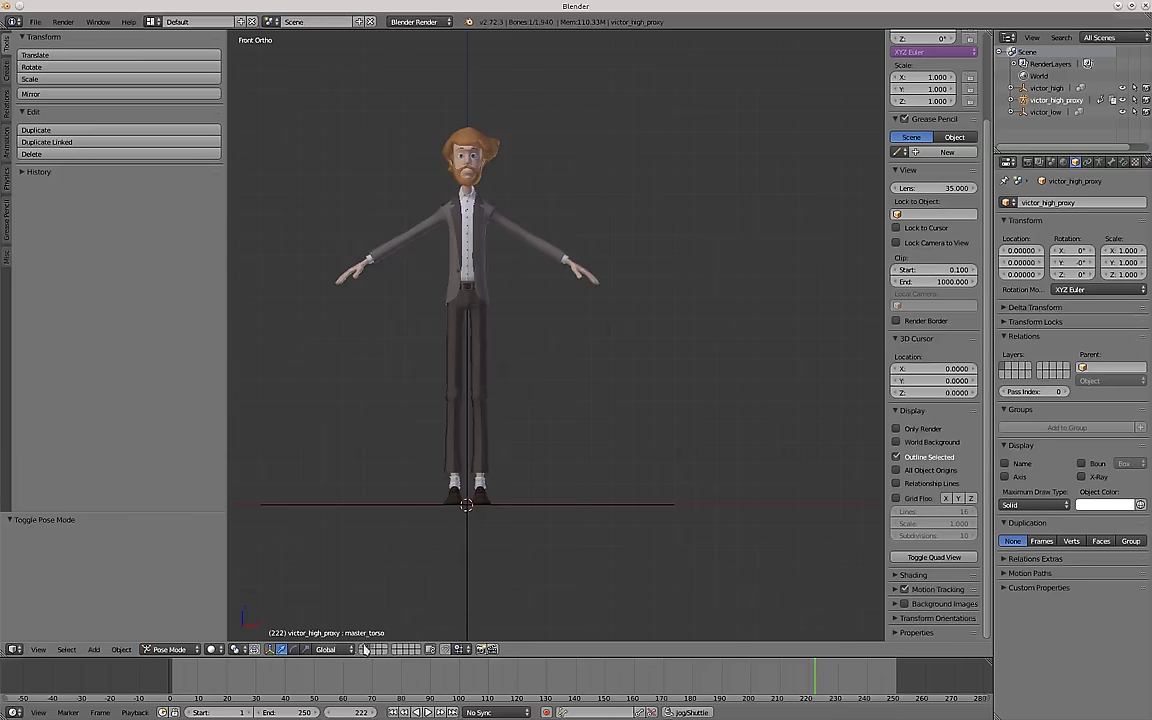
Show the low-resolution character's layer together with the rig proxy's layer and maximize the 3D view.
left_click(366, 649)
left_click(344, 649, "shift")
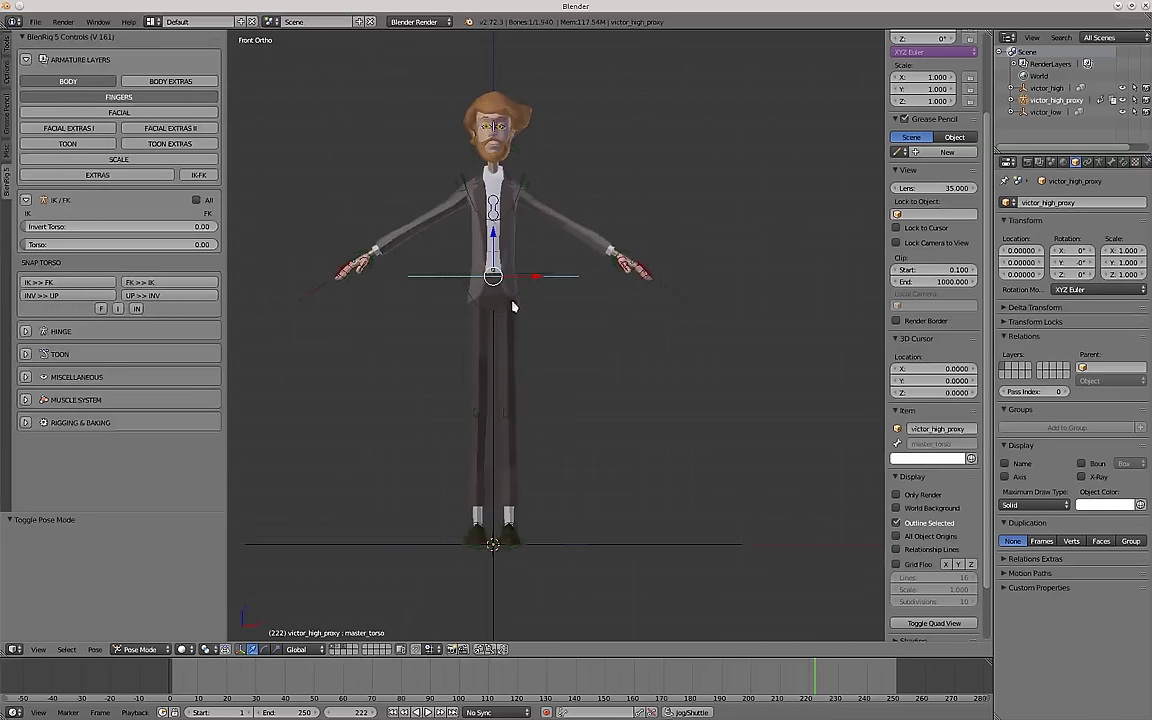
key("ctrl+Up")
Test moving the master_torso control with the low-resolution character and play the animation to check viewport speed.
middle_click_drag(534, 292, 573, 354)
scroll(572, 291, "up", 2)
key("g")
right_click(555, 348)
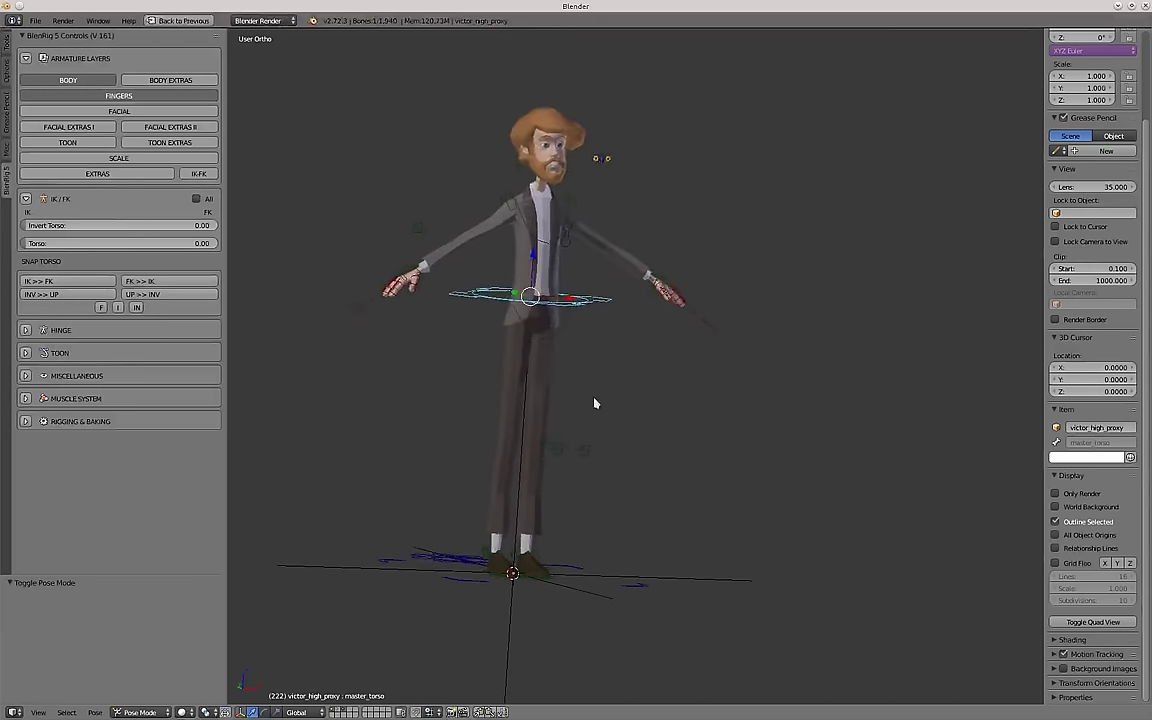
middle_click_drag(593, 397, 573, 393)
key("alt+a")
middle_click_drag(660, 322, 595, 310)
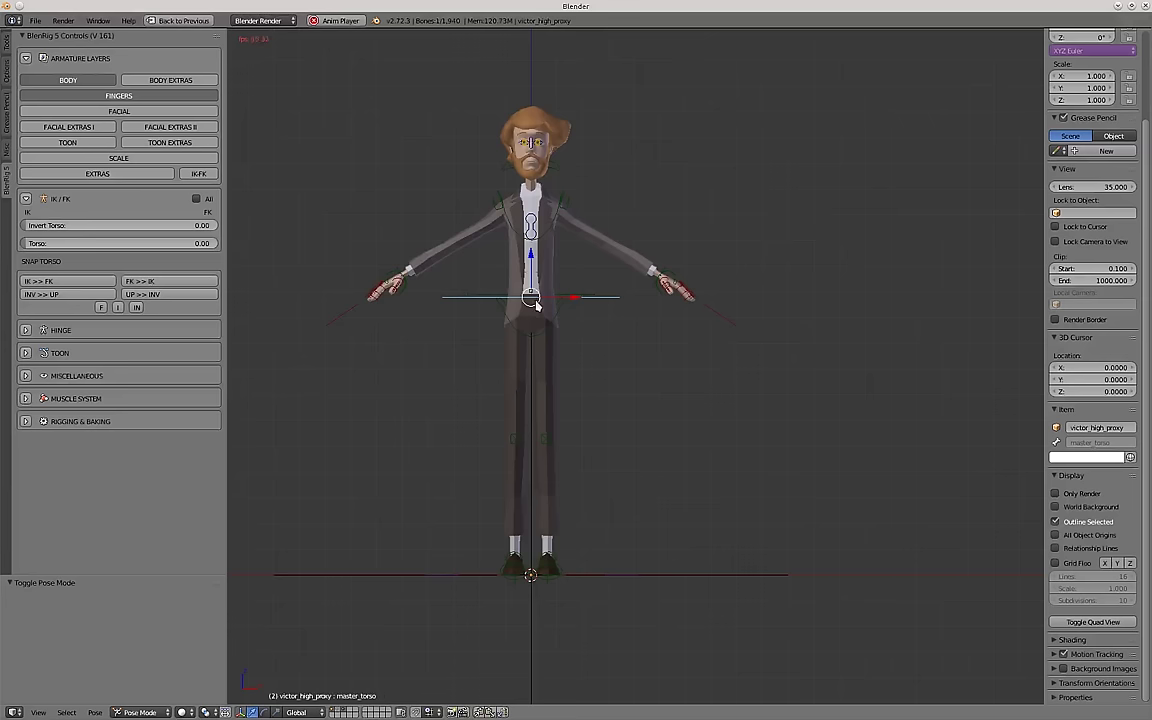
key("Escape")
Inspect the low-resolution character up close and restore the multi-editor screen layout.
scroll(562, 300, "up", 3)
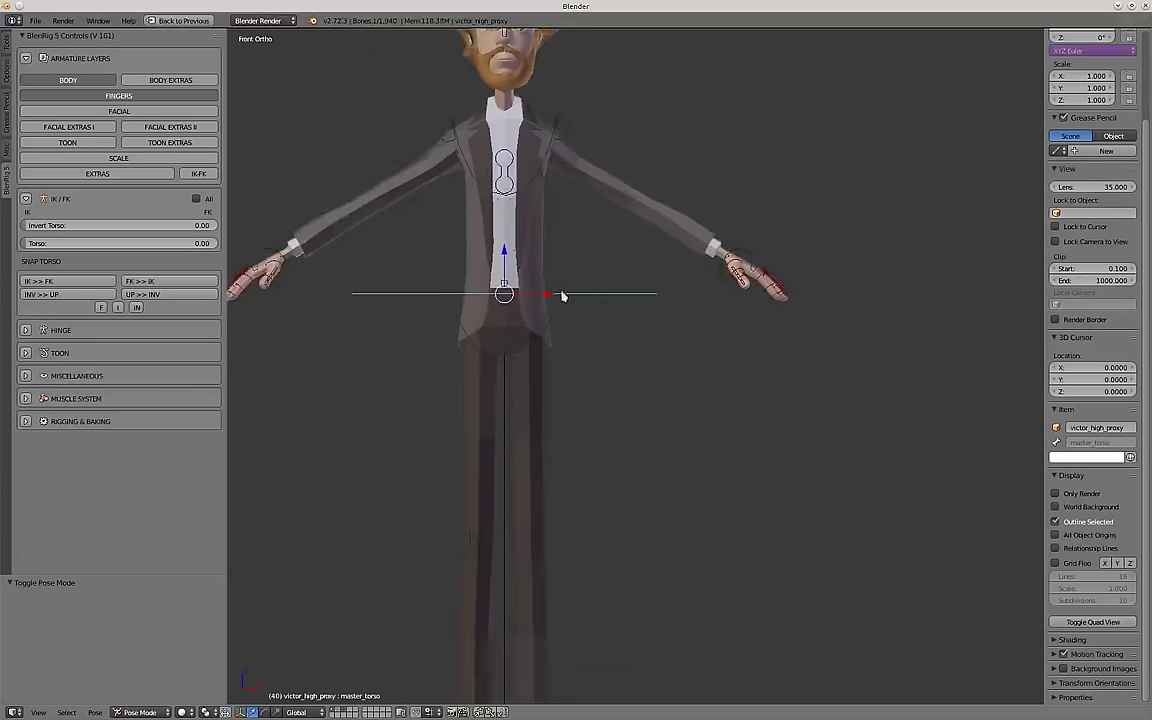
middle_click_drag(576, 236, 625, 401, "shift")
scroll(535, 198, "up", 1)
scroll(542, 185, "down", 4)
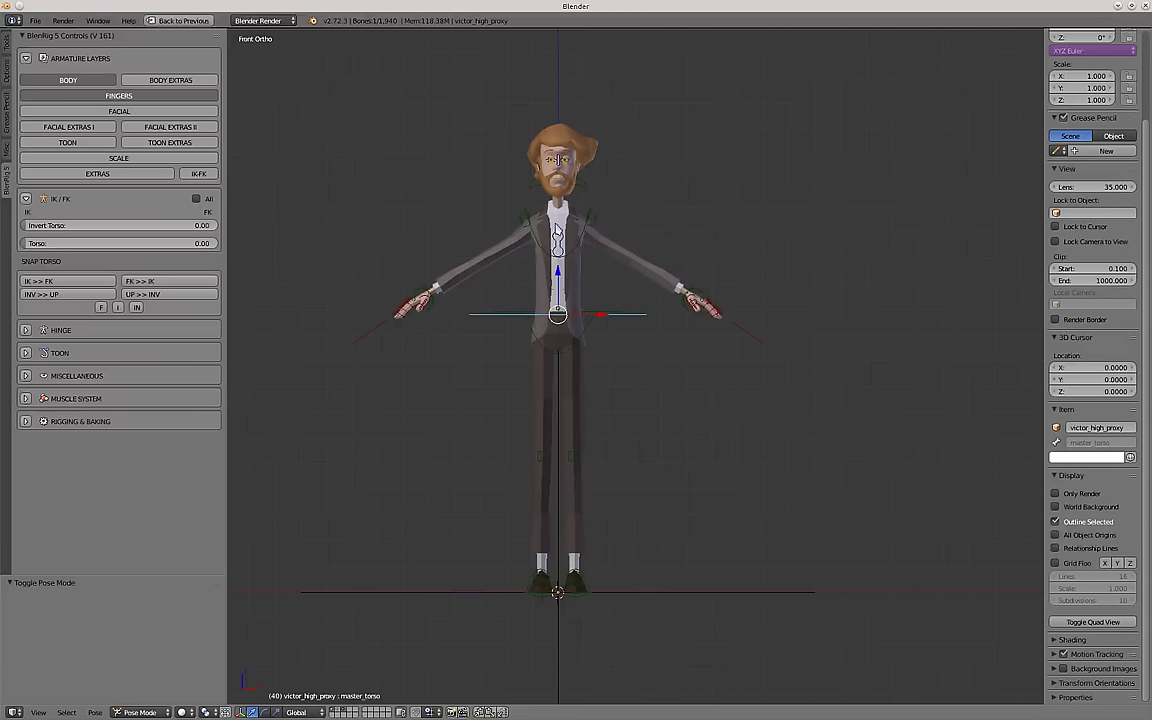
key("ctrl+Up")
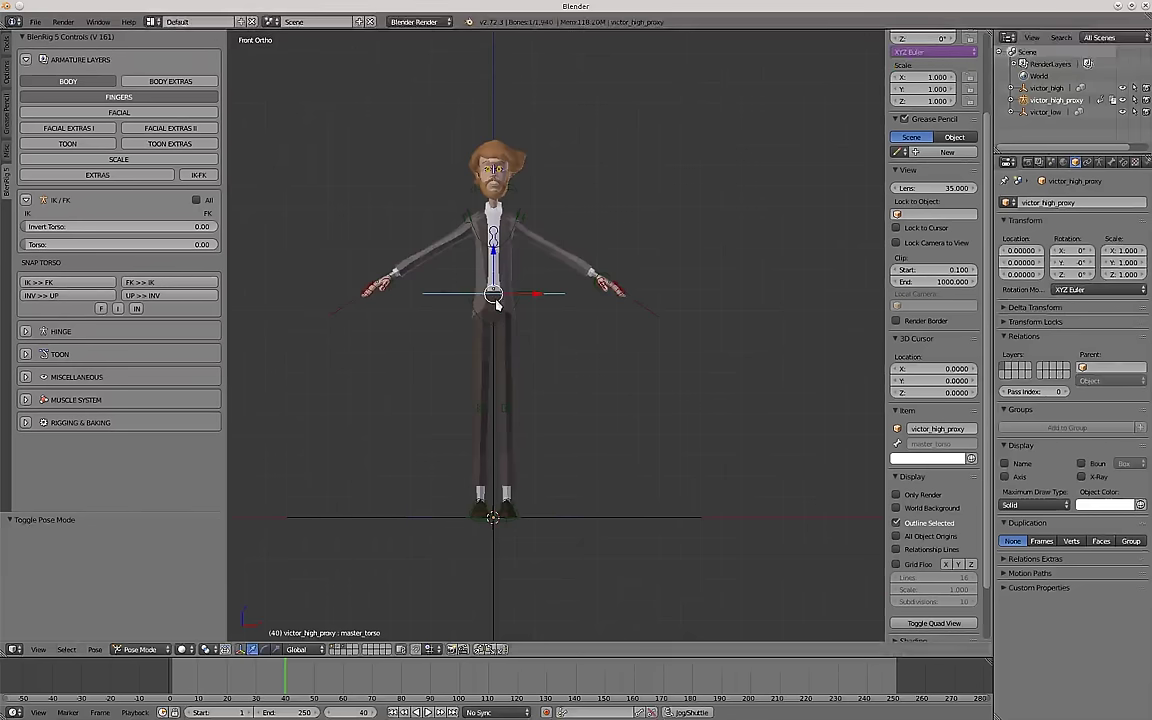
Look over the rigged character, and collapse and re-expand the Armature Layers section of the BlenRig 5 controls.
scroll(497, 305, "up", 2)
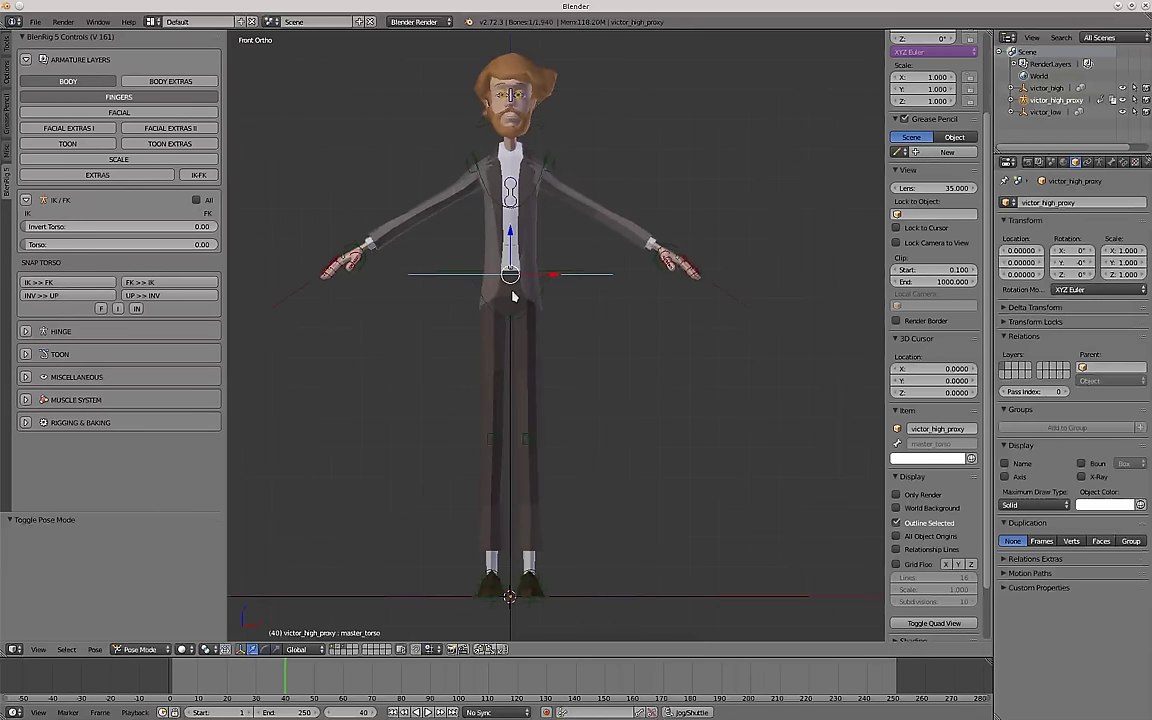
scroll(500, 277, "down", 2)
middle_click_drag(440, 284, 459, 310)
key("KP_1")
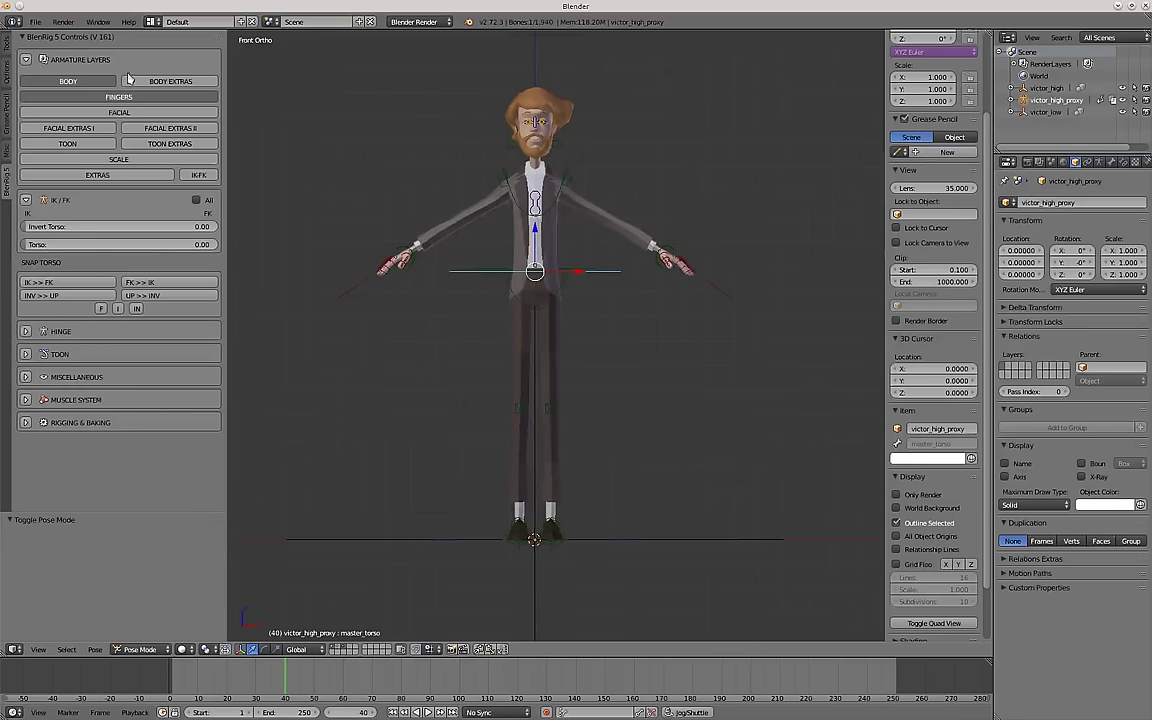
left_click(26, 61)
left_click(25, 59)
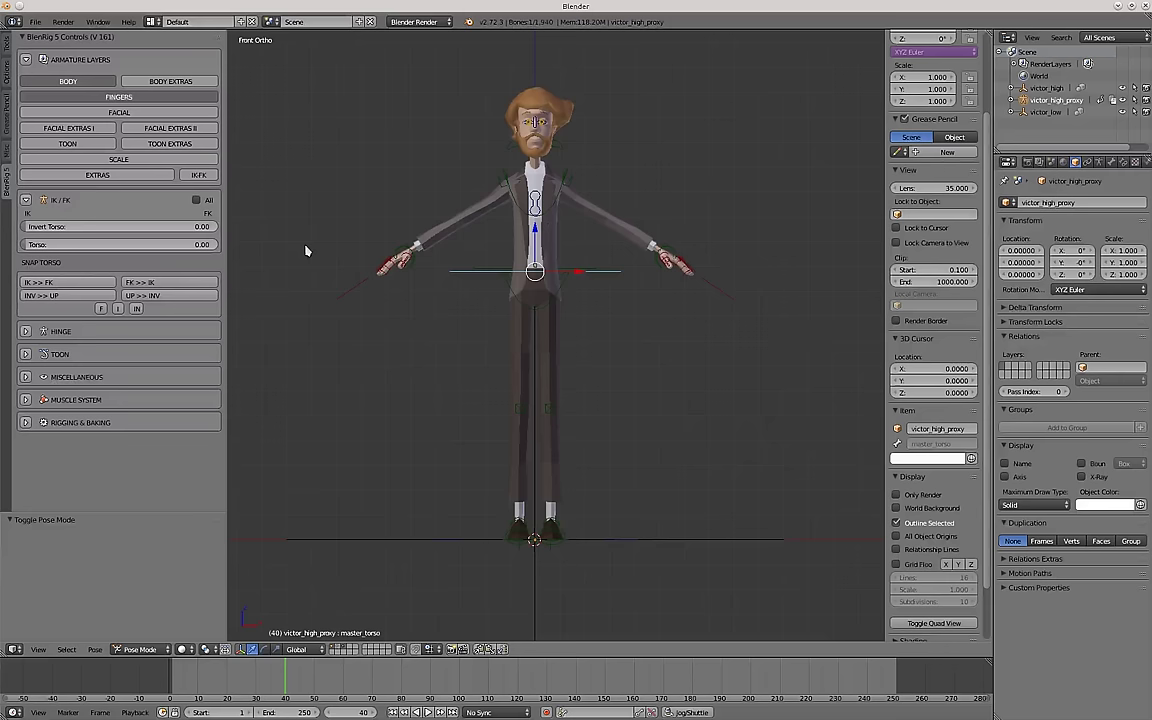
Switch to the other Blender window with victor_work_32.blend and widen the tool shelf holding the BlenRig picker.
mouse_move(442, 2)
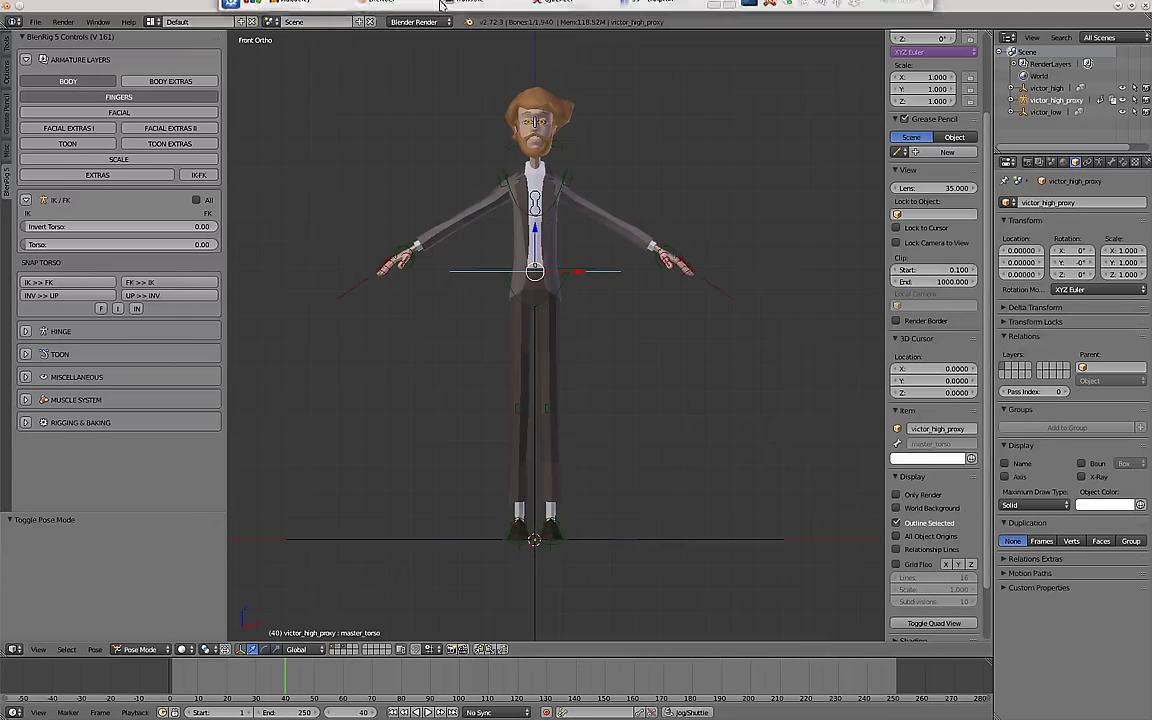
left_click(403, 8)
left_click(416, 75)
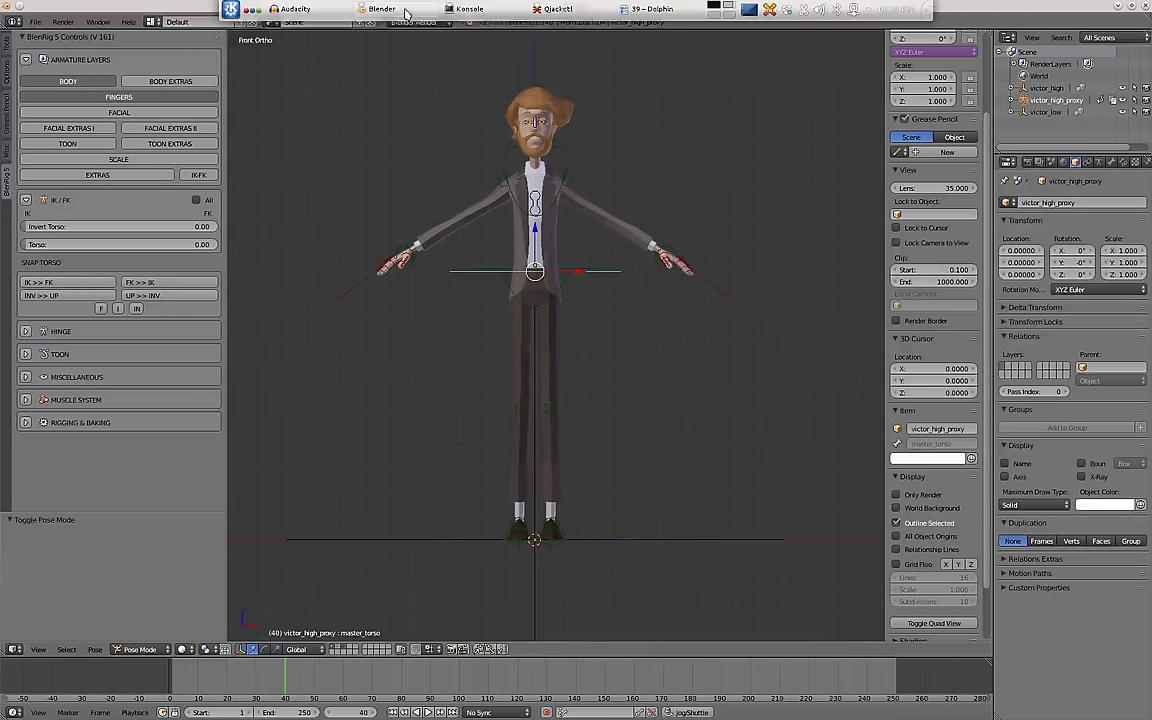
left_click(406, 10)
left_click(412, 91)
left_click_drag(168, 307, 200, 305)
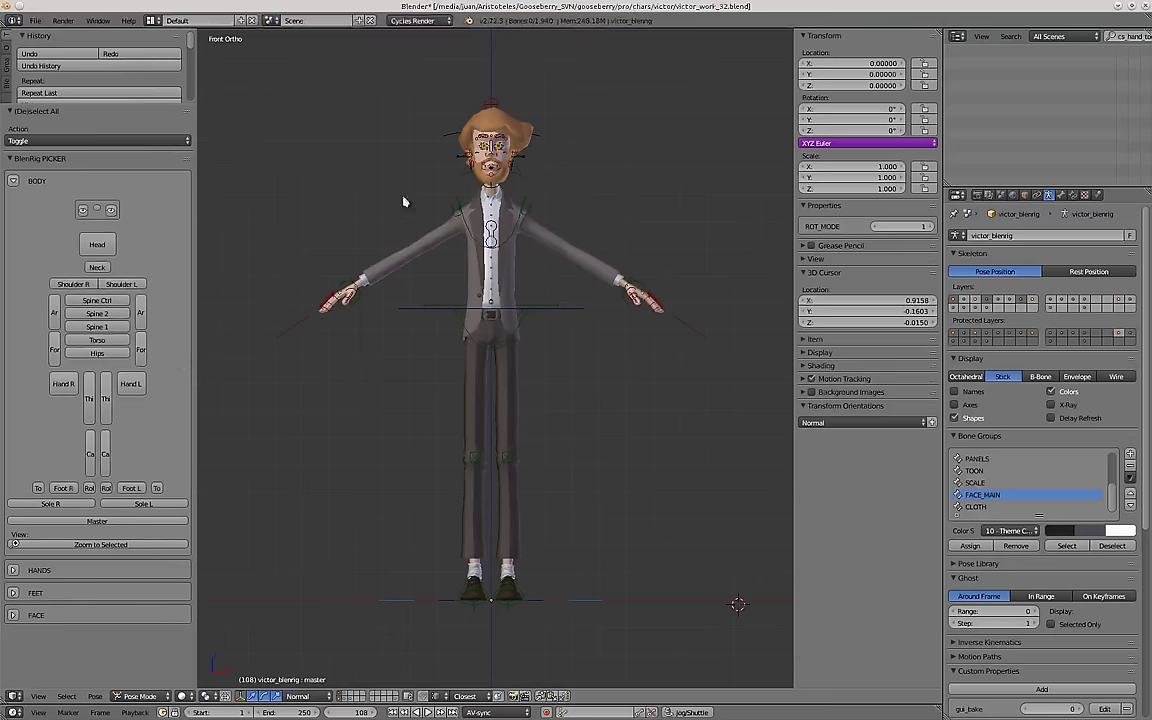
Try selecting the left shoulder control through the BlenRig picker and expand the picker's Hands section.
left_click(131, 286)
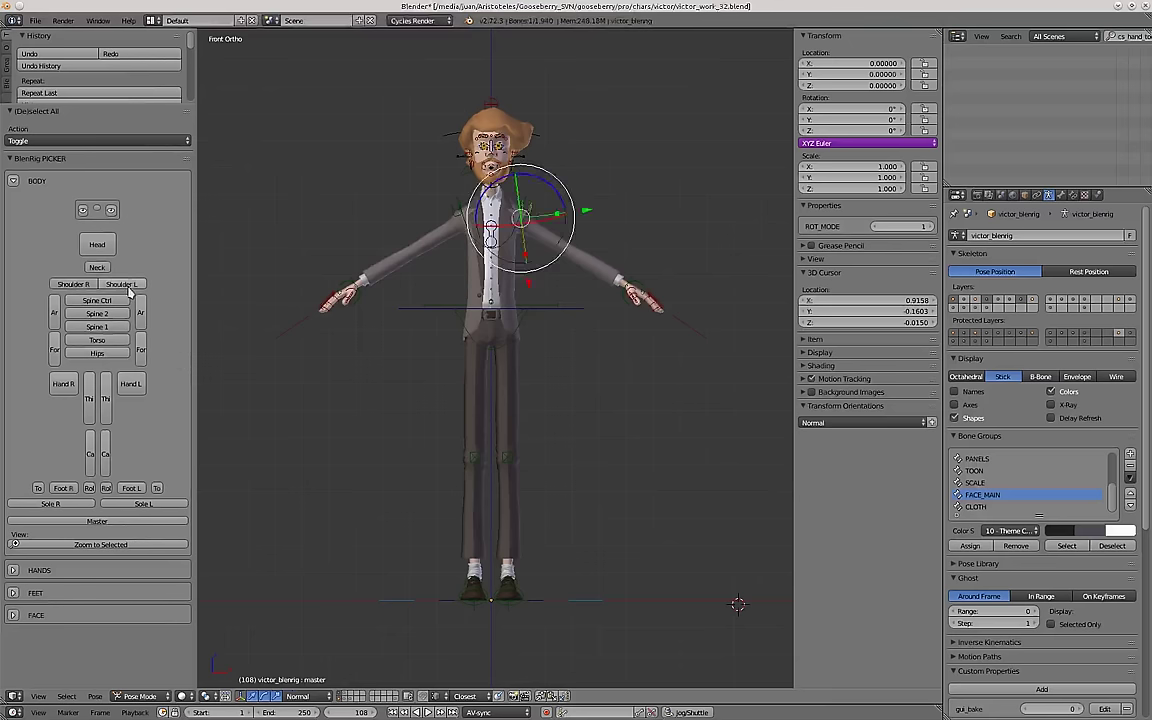
left_click(131, 287)
left_click(14, 571)
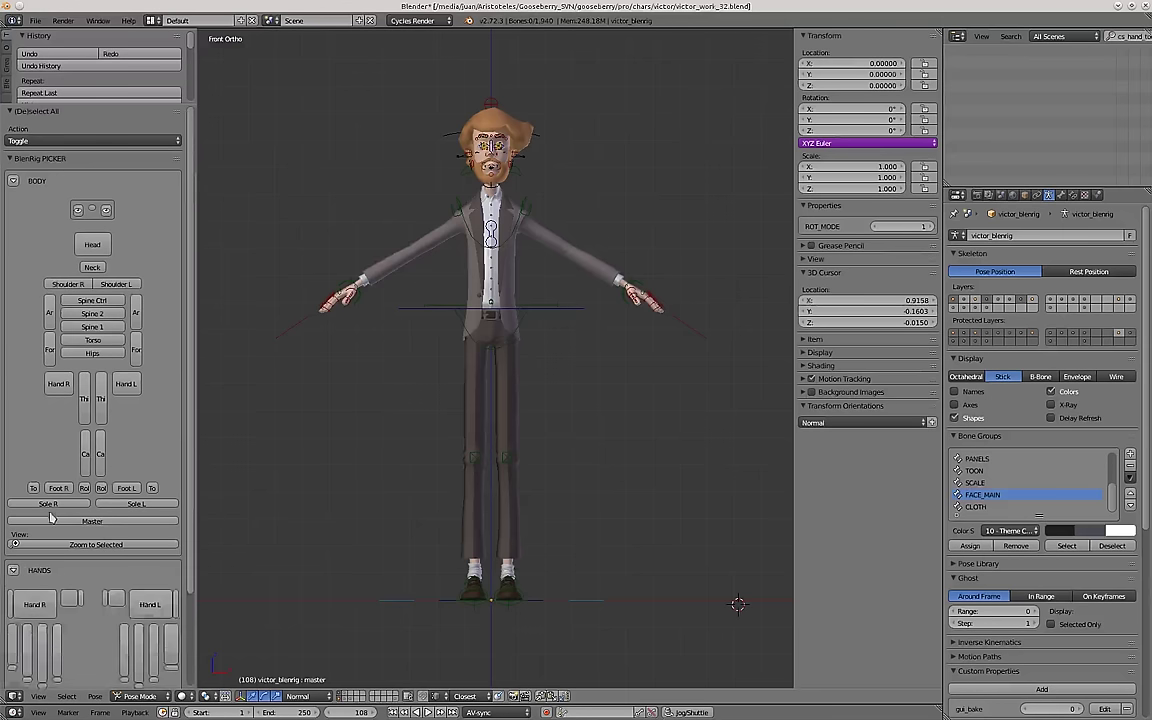
Collapse the Hands section of the BlenRig picker and widen the tool shelf to fit the body controls.
scroll(36, 520, "down", 5)
left_click(13, 460)
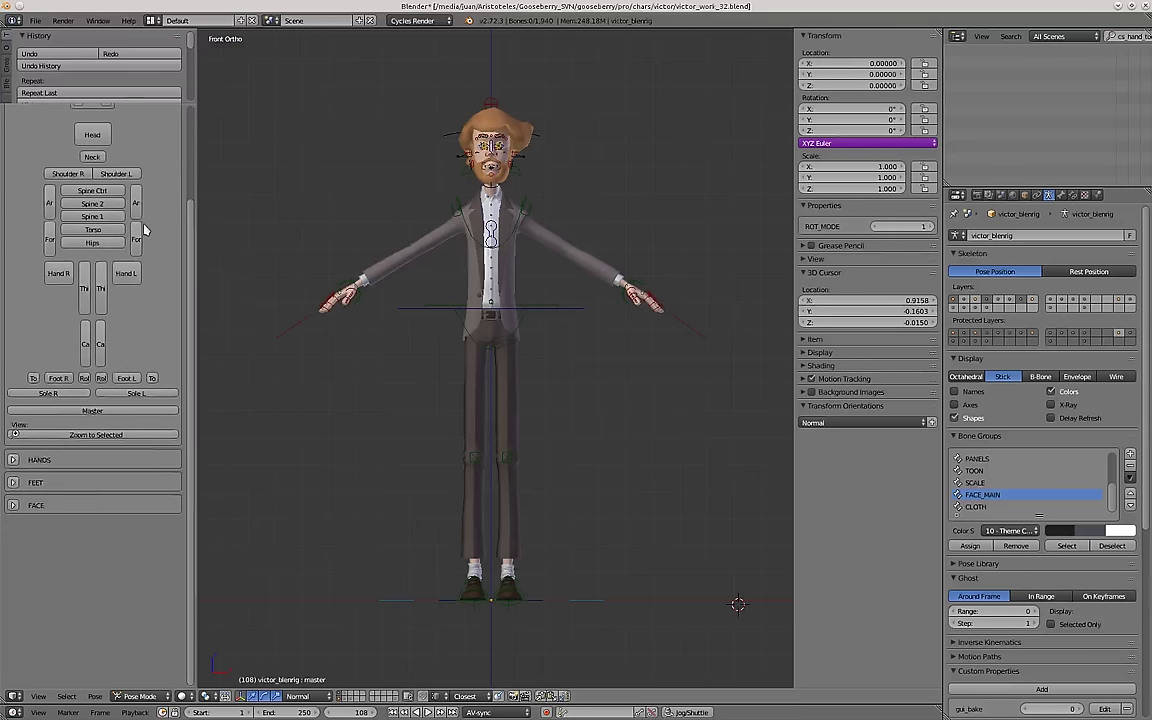
left_click_drag(189, 268, 197, 176)
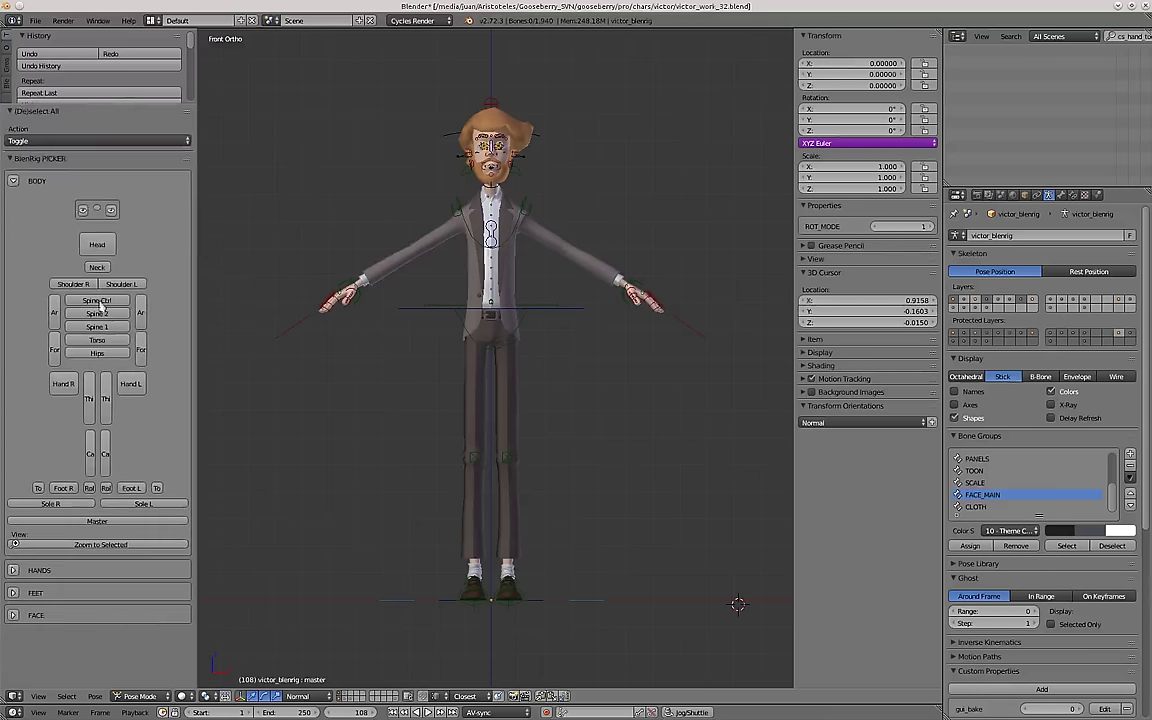
left_click_drag(194, 266, 214, 266)
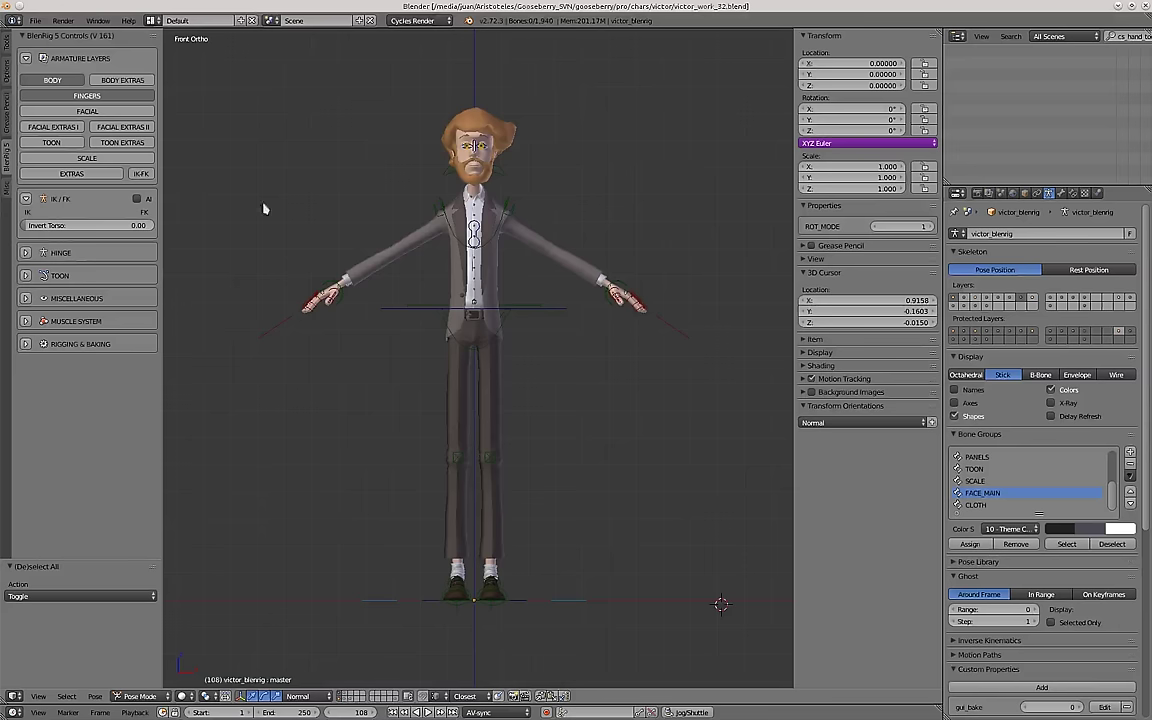
Show the rig's Body Extras, Facial, Facial Extras I and II, Toon Extras, Toon and Scale armature layers.
left_click(26, 60)
left_click(26, 60)
left_click(125, 82)
left_click(86, 112)
left_click(46, 129)
left_click(113, 129)
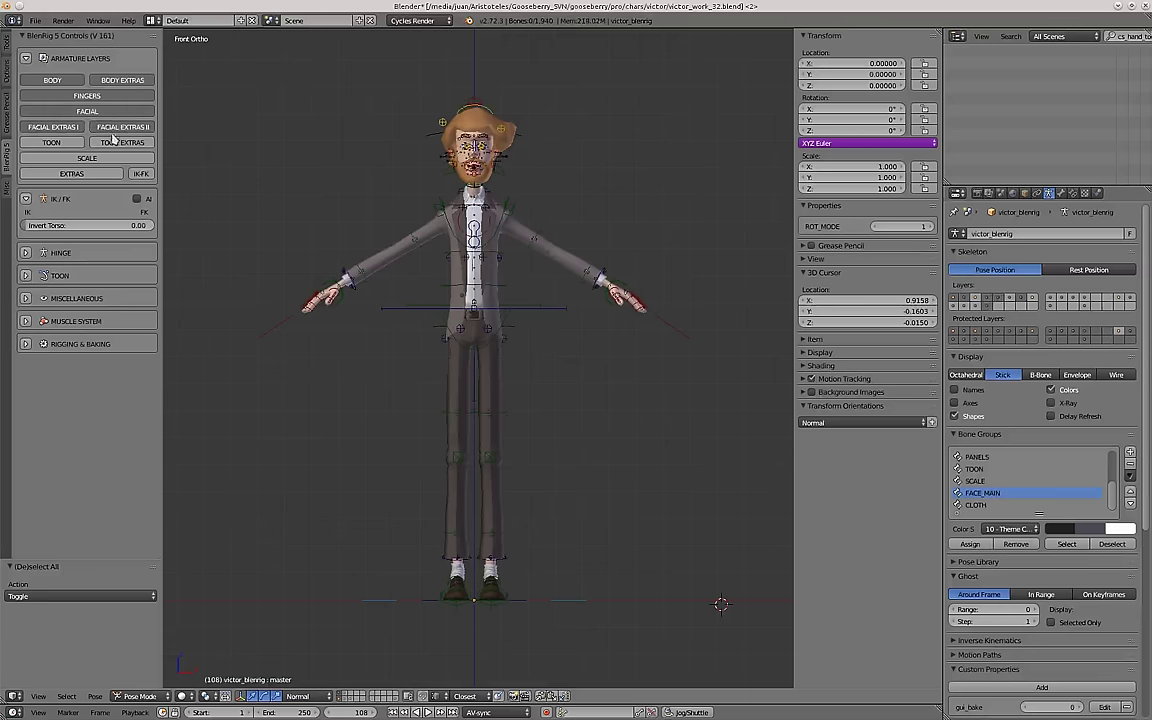
left_click(113, 141)
left_click(68, 141)
left_click(72, 160)
Hide the scale, toon, facial, fingers and body extras armature layers so only the Body layer is displayed.
left_click(76, 160)
left_click(108, 142)
left_click(70, 141)
left_click(71, 130)
left_click(88, 112)
left_click(113, 127)
left_click(123, 98)
left_click(118, 82)
Collapse and reopen the IK/FK section, widen the tool shelf, and briefly list all IK/FK sliders.
left_click(27, 201)
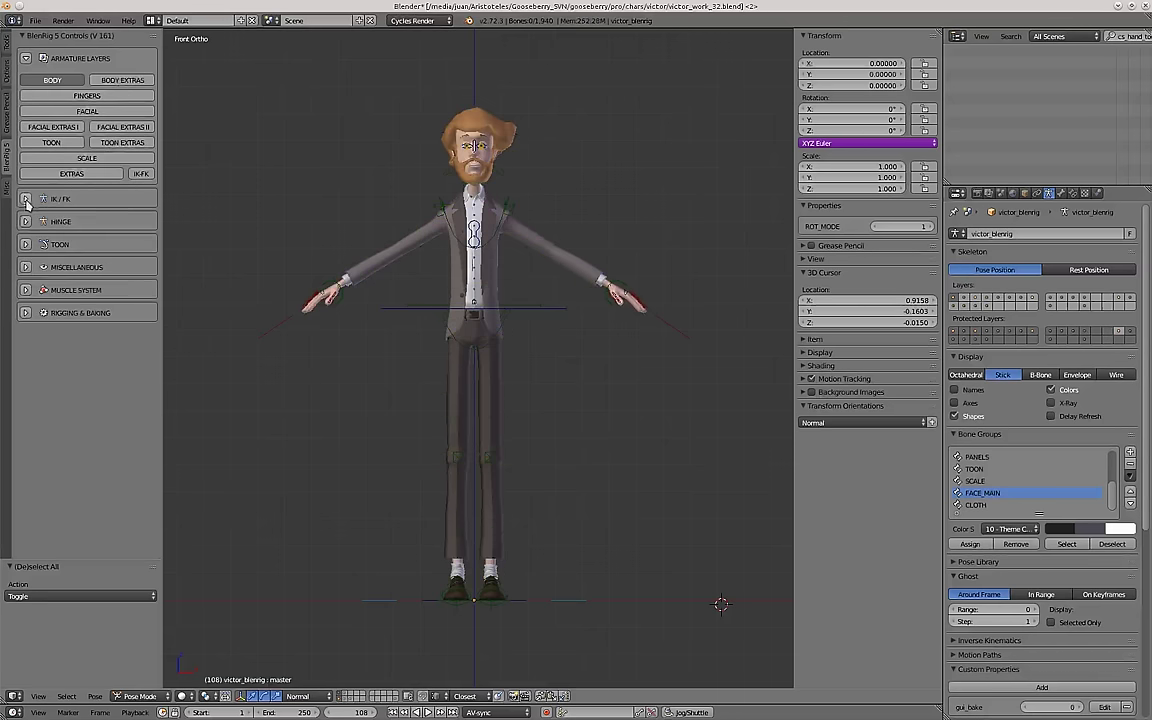
left_click(26, 199)
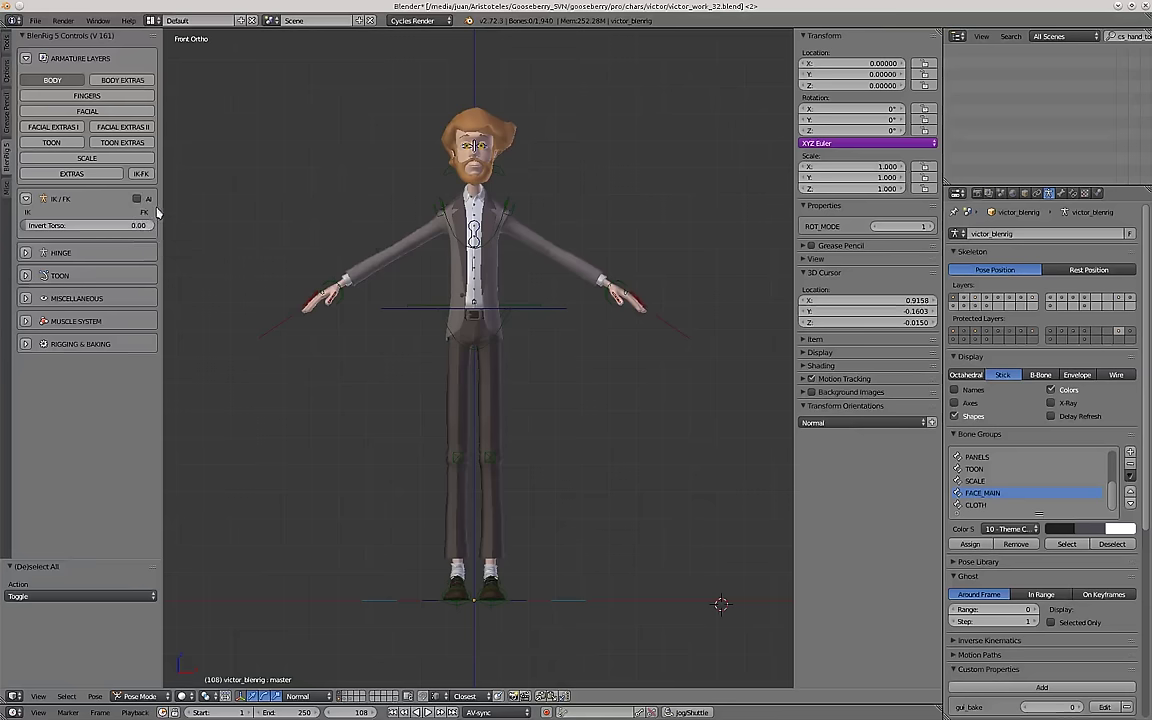
left_click_drag(164, 209, 186, 208)
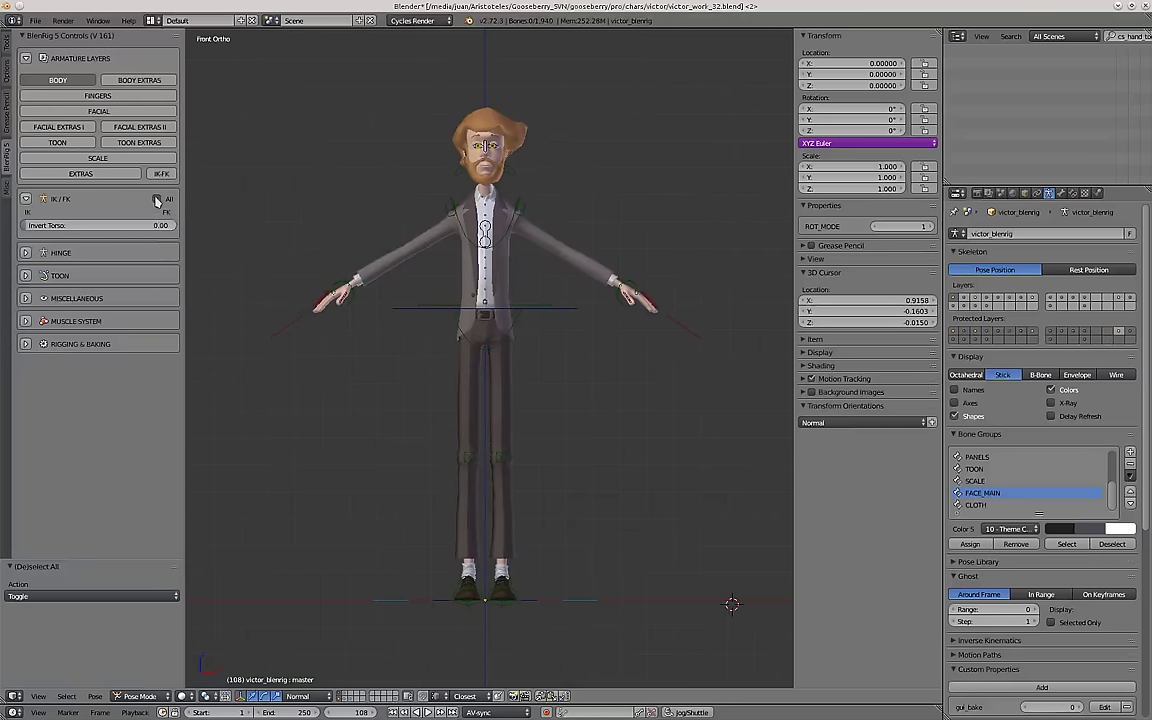
left_click(156, 200)
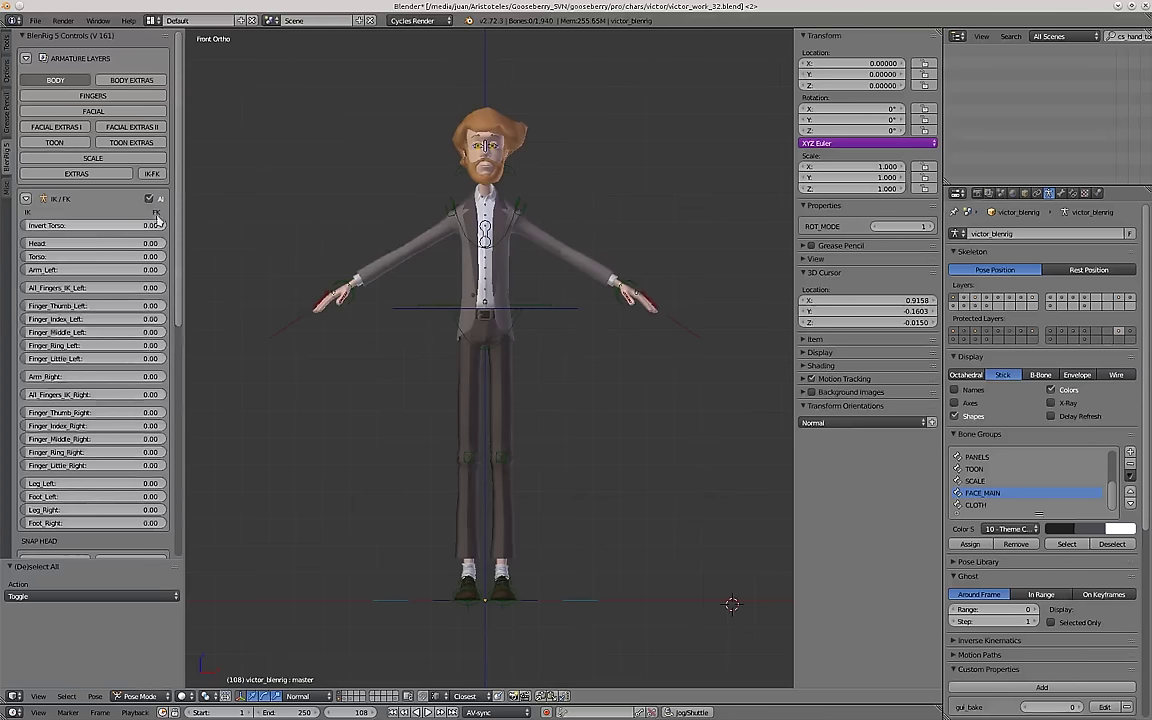
left_click(149, 199)
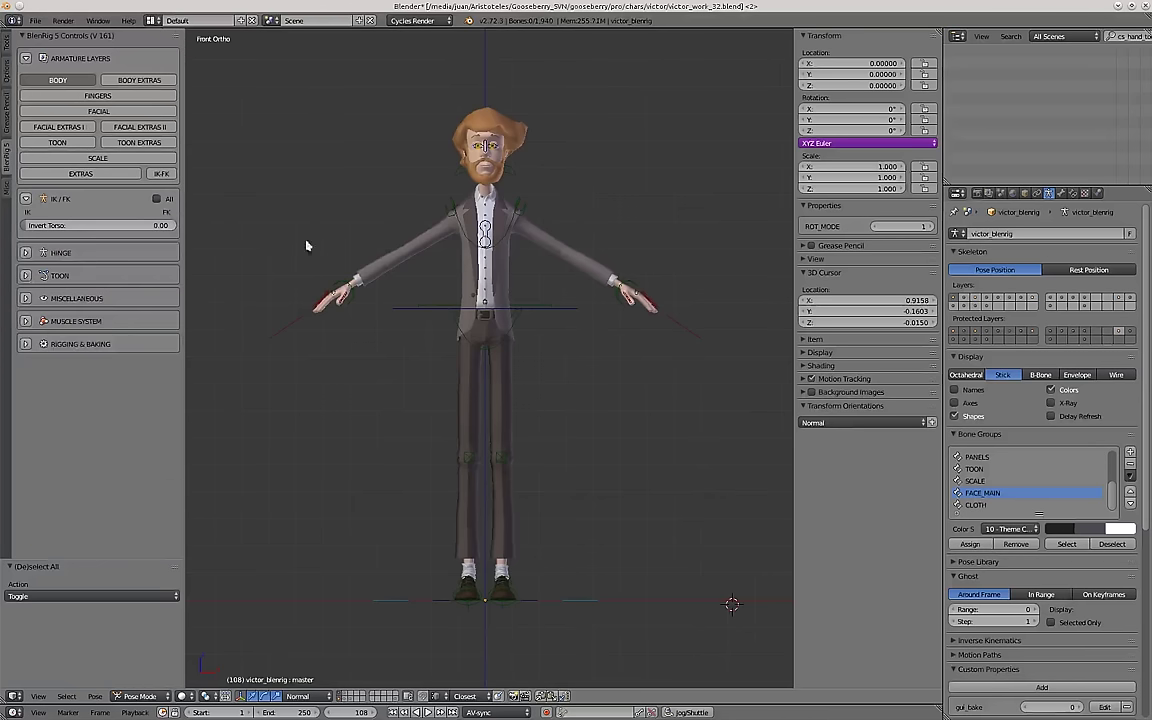
Select the left hand's IK control, try moving it and cancel the move.
right_click(632, 285)
scroll(633, 286, "up", 3)
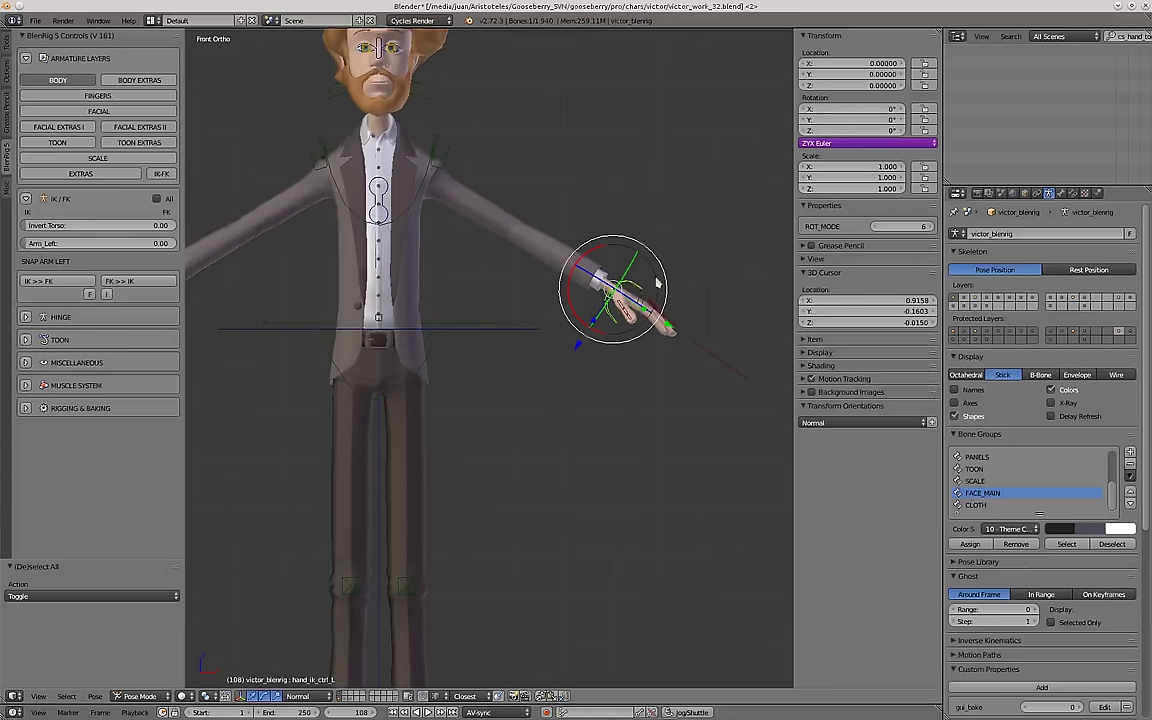
key("g")
right_click(534, 264)
scroll(383, 267, "down", 3)
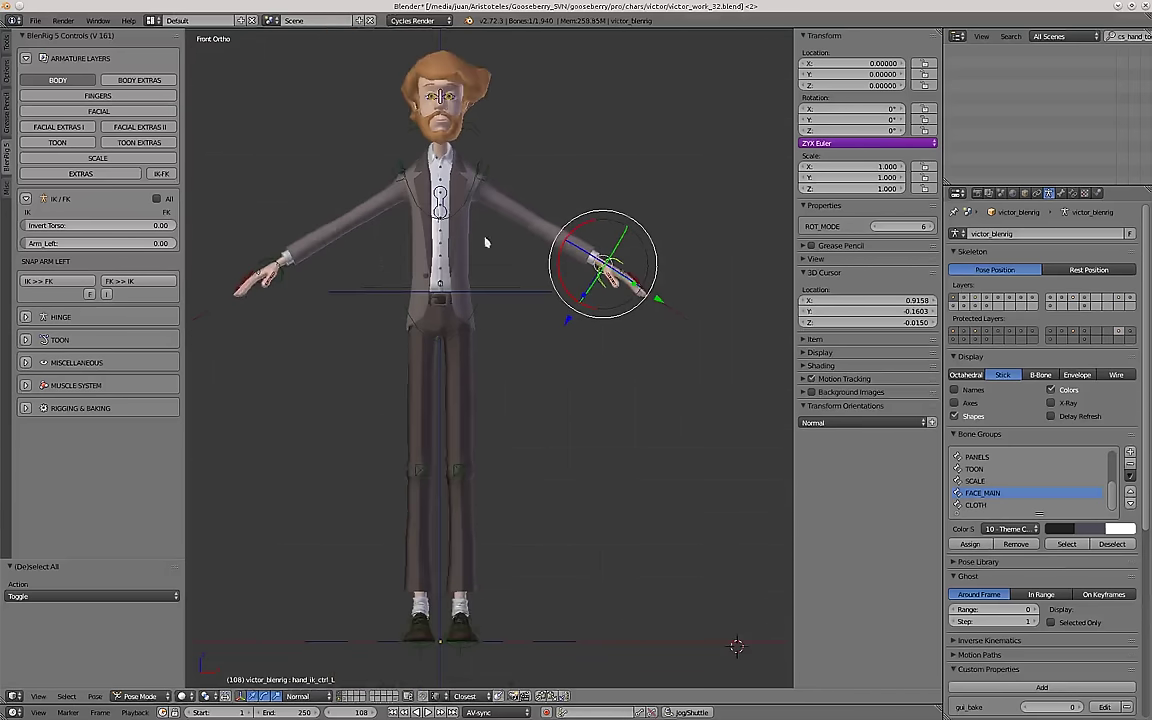
Select the right hand's IK control, trying and cancelling moves on the hand.
right_click(287, 278)
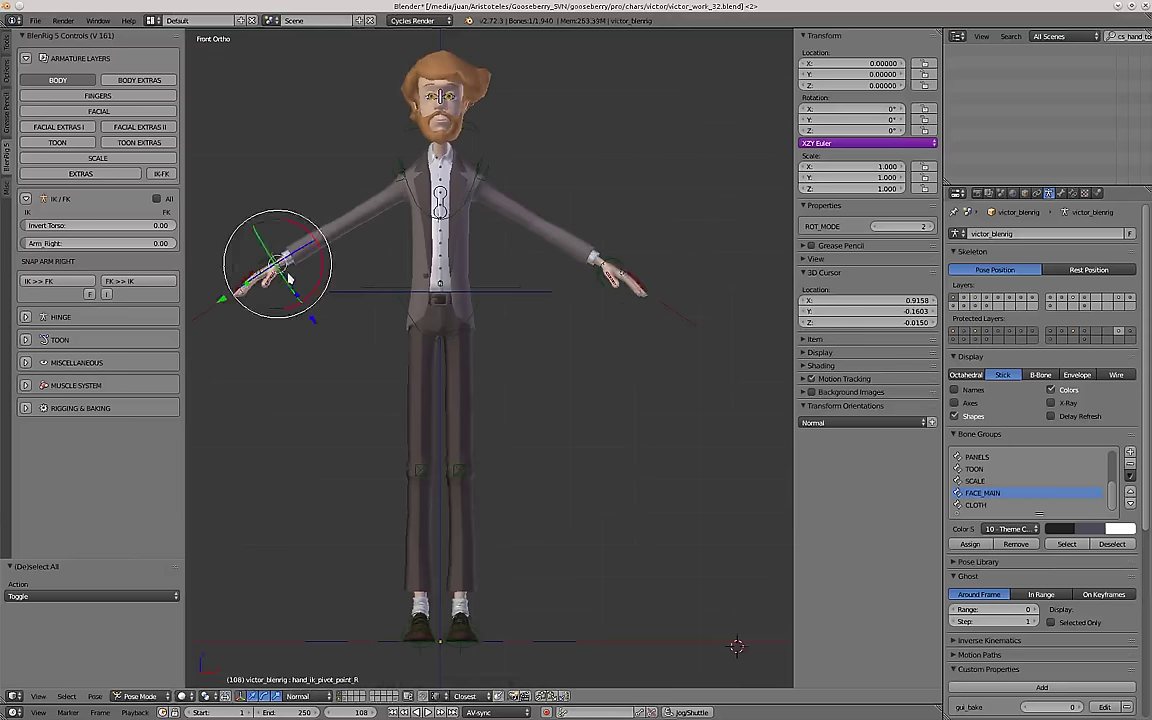
key("g")
right_click(296, 268)
key("g")
key("Escape")
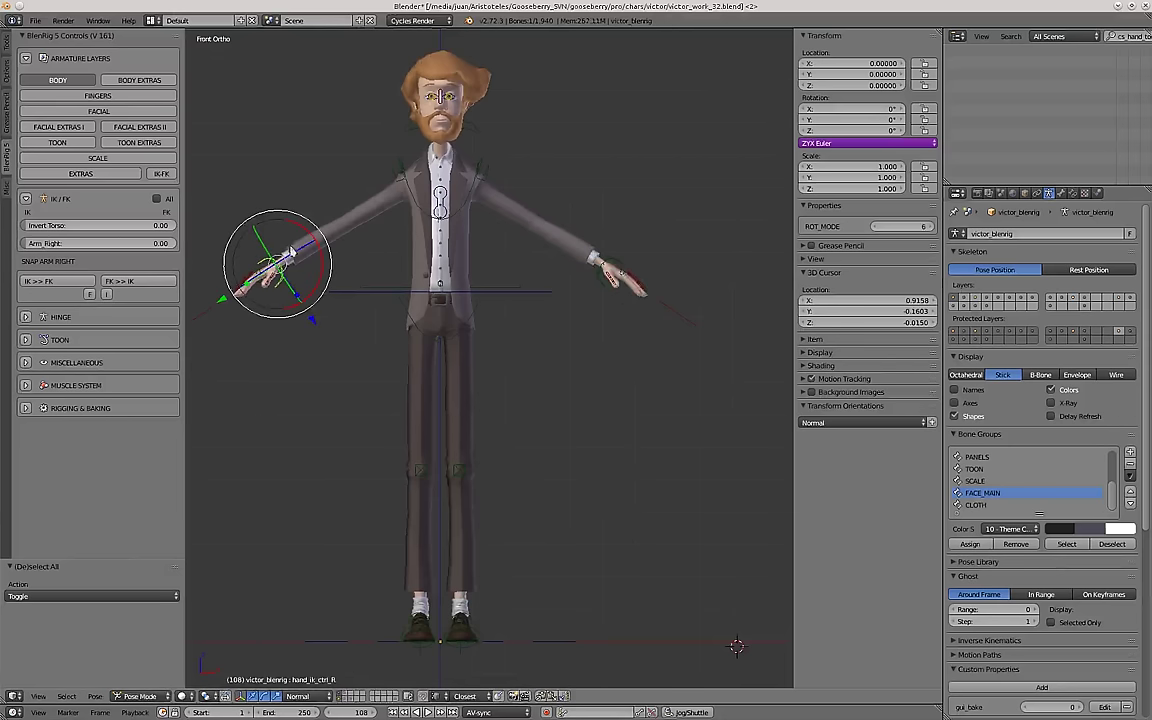
Review the complete list of IK/FK sliders, restore the filtered list and collapse the IK/FK section.
left_click(156, 198)
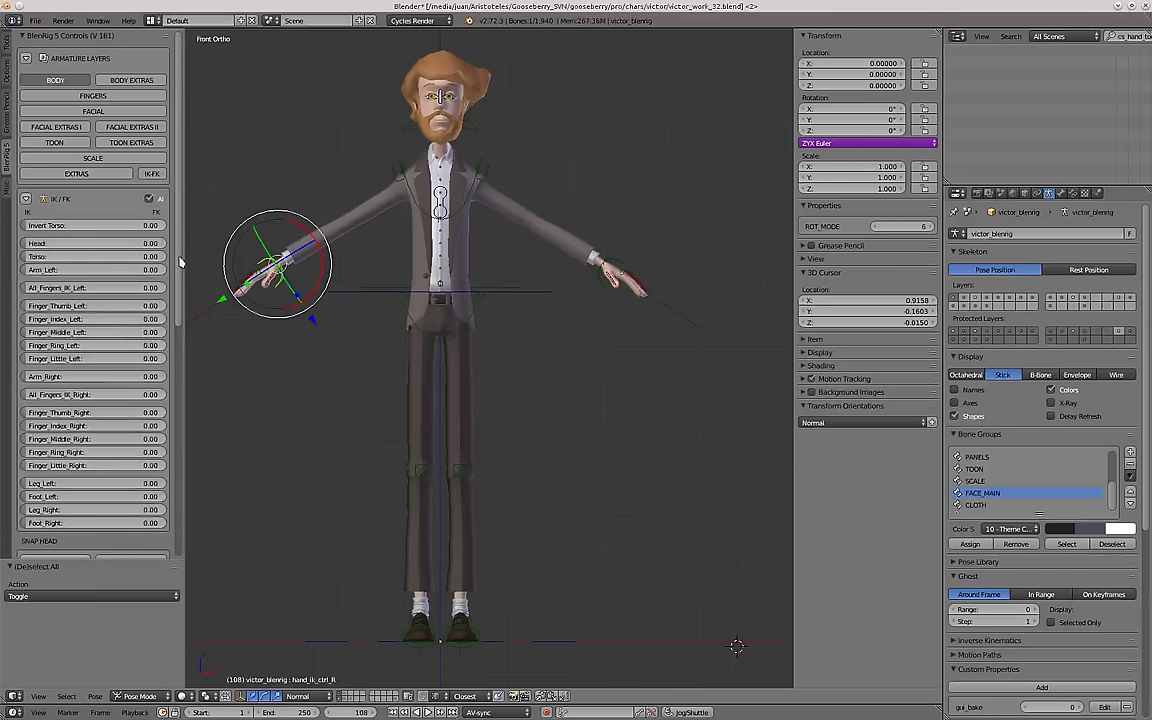
scroll(173, 256, "down", 3)
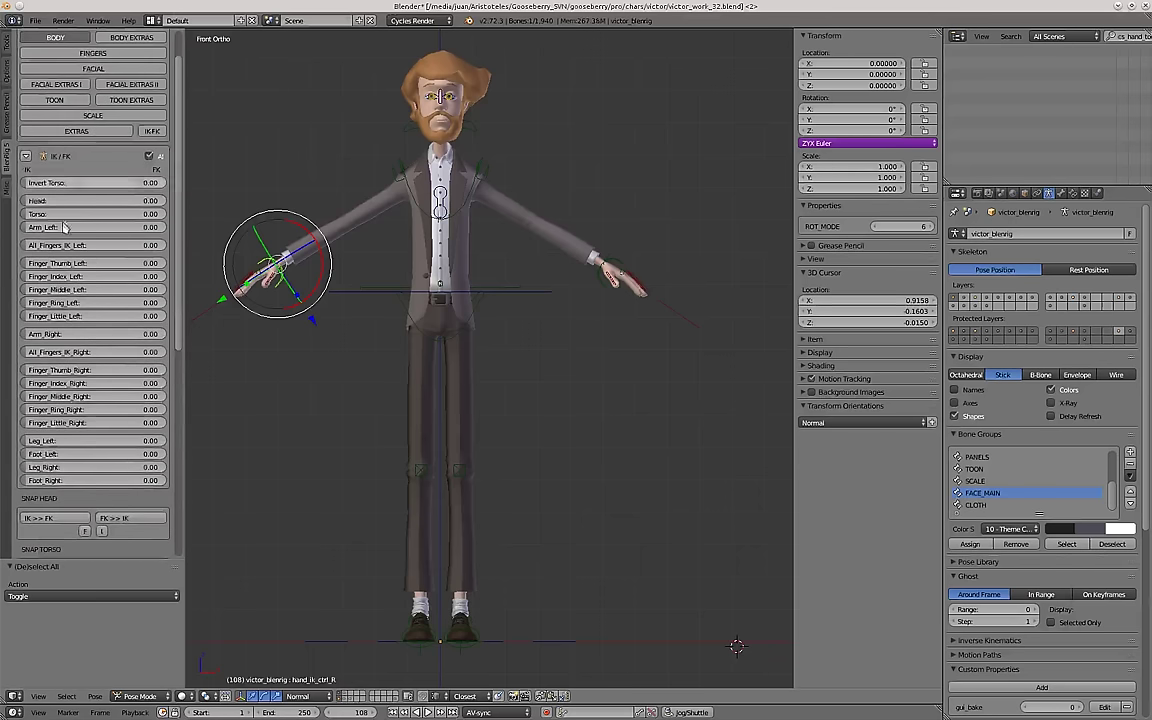
left_click(150, 160)
left_click(25, 156)
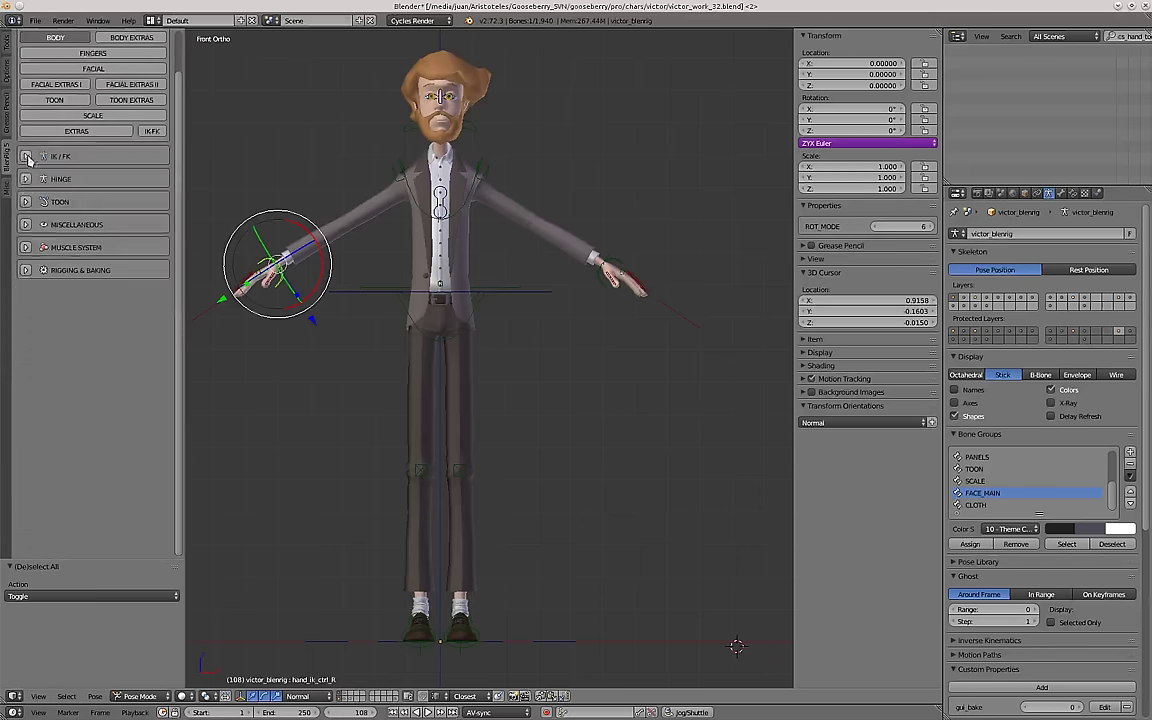
Expand the Hinge section, briefly list all its sliders, and take a look inside the Toon section.
left_click(26, 179)
left_click(148, 179)
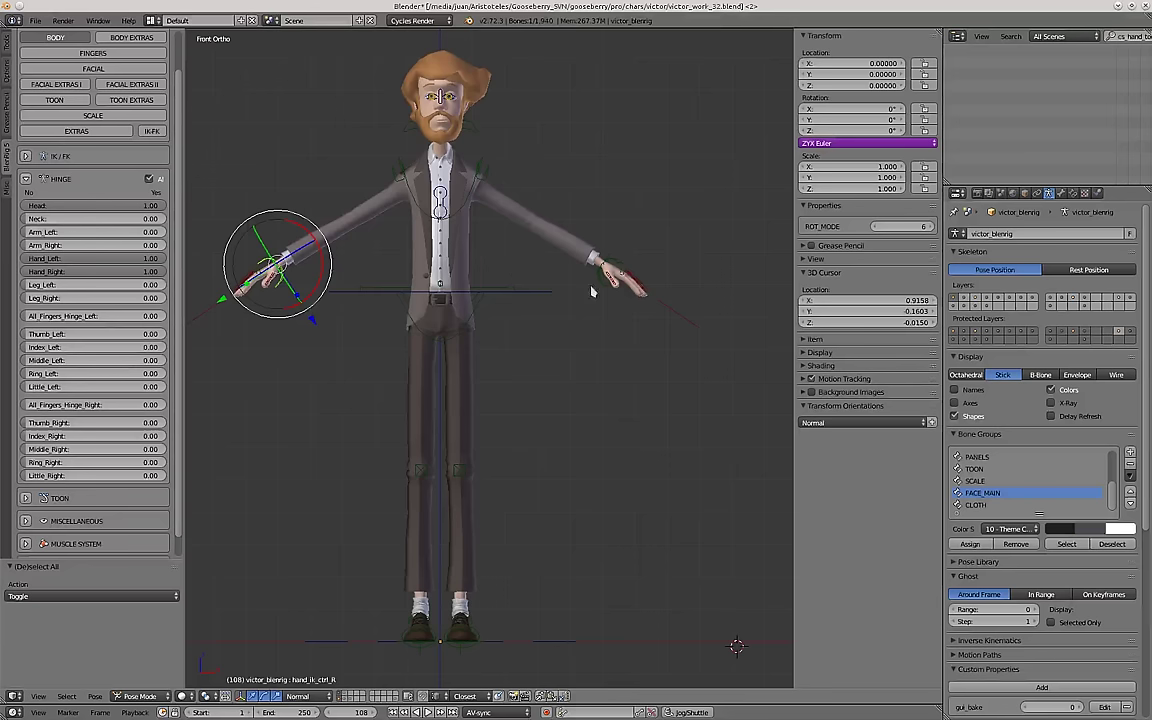
left_click(148, 178)
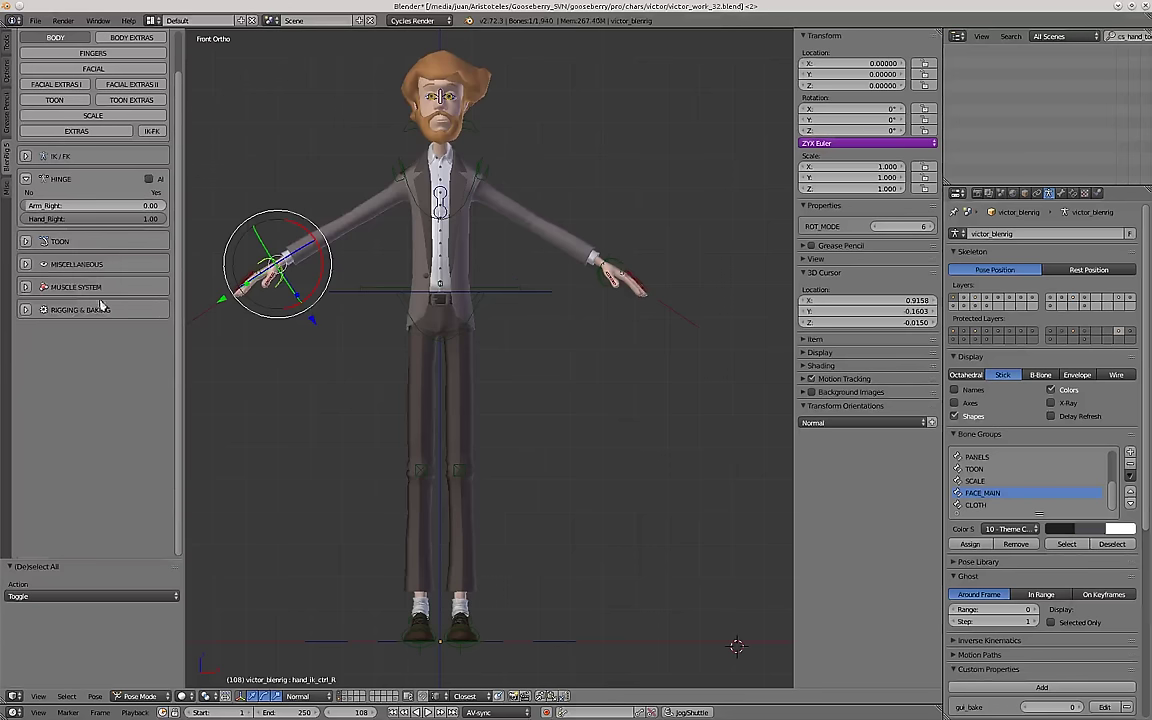
left_click(27, 242)
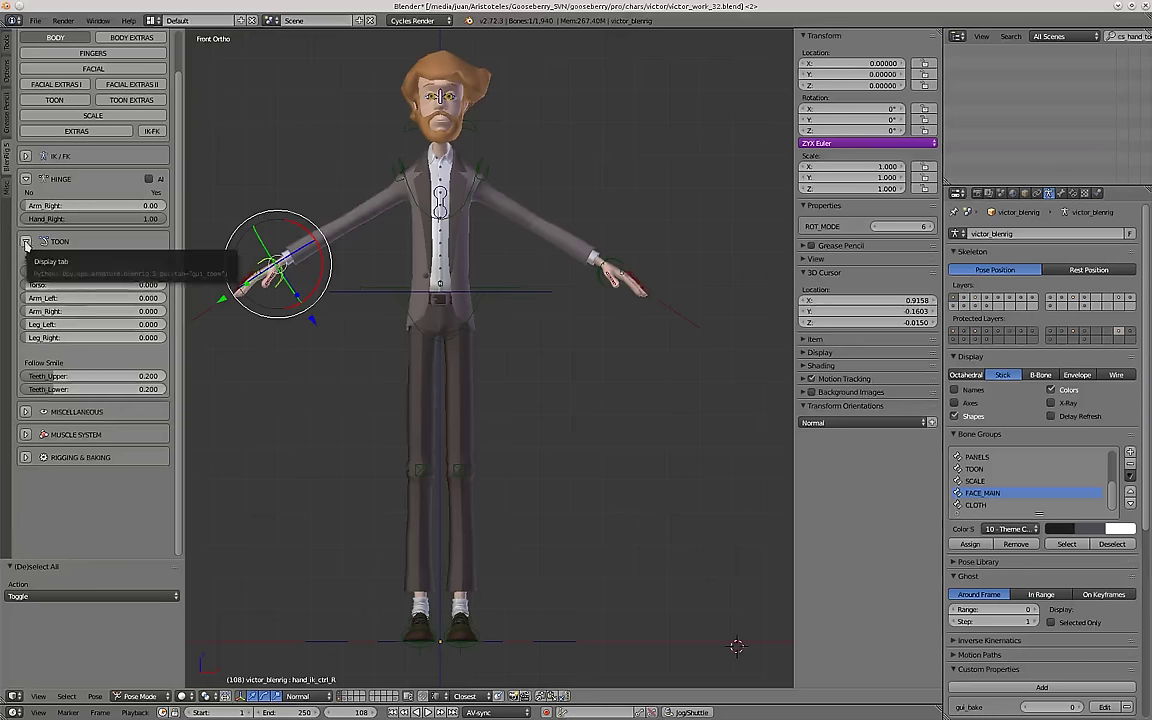
left_click(26, 242)
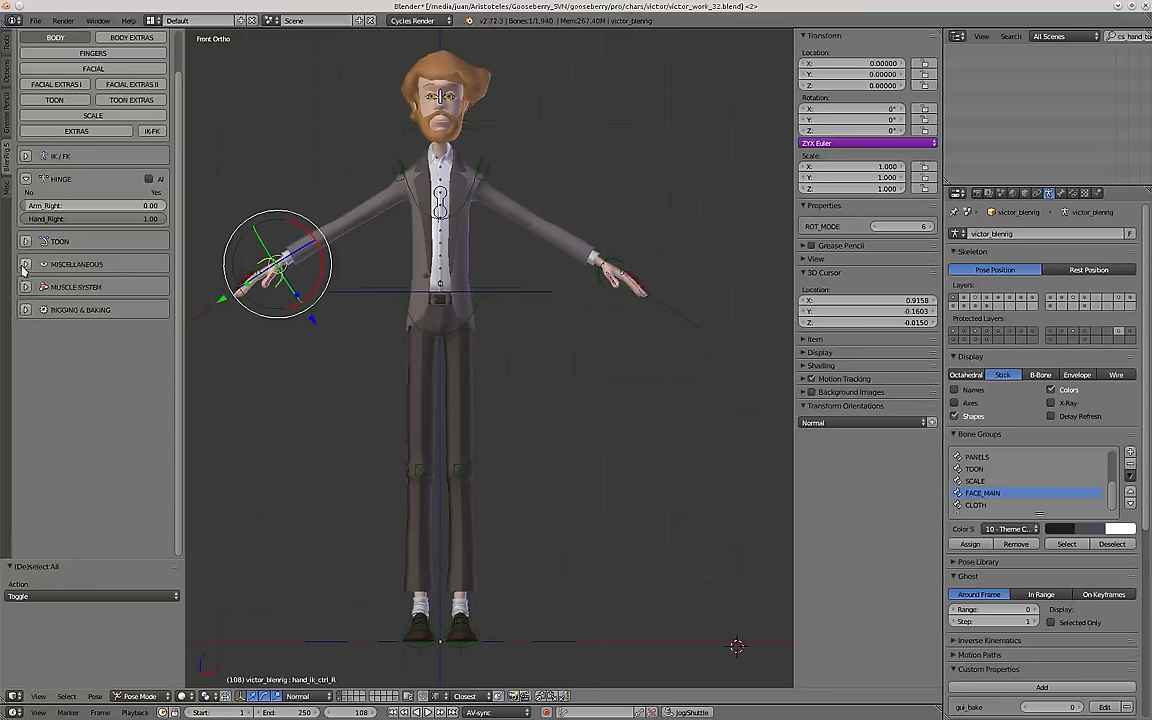
In the Miscellaneous section, try Model_Resolution 1 on the character's head, revert it and collapse the section.
left_click(26, 264)
scroll(391, 175, "up", 8)
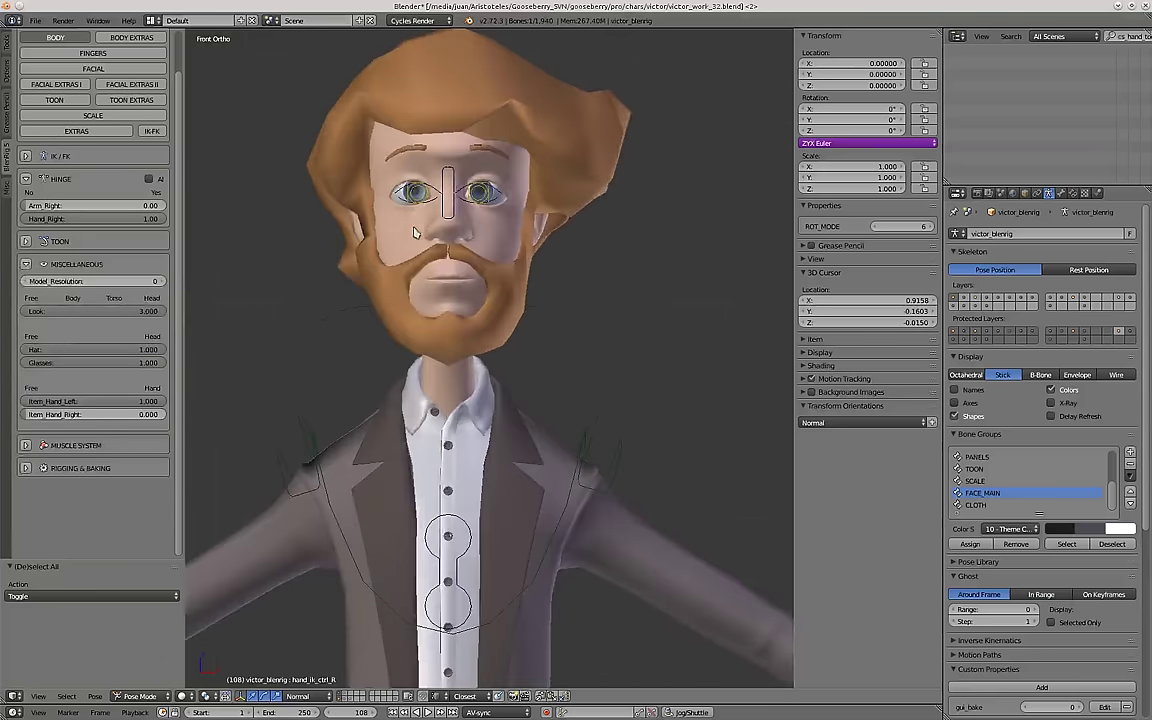
middle_click_drag(432, 214, 433, 306, "shift")
scroll(433, 306, "up", 1)
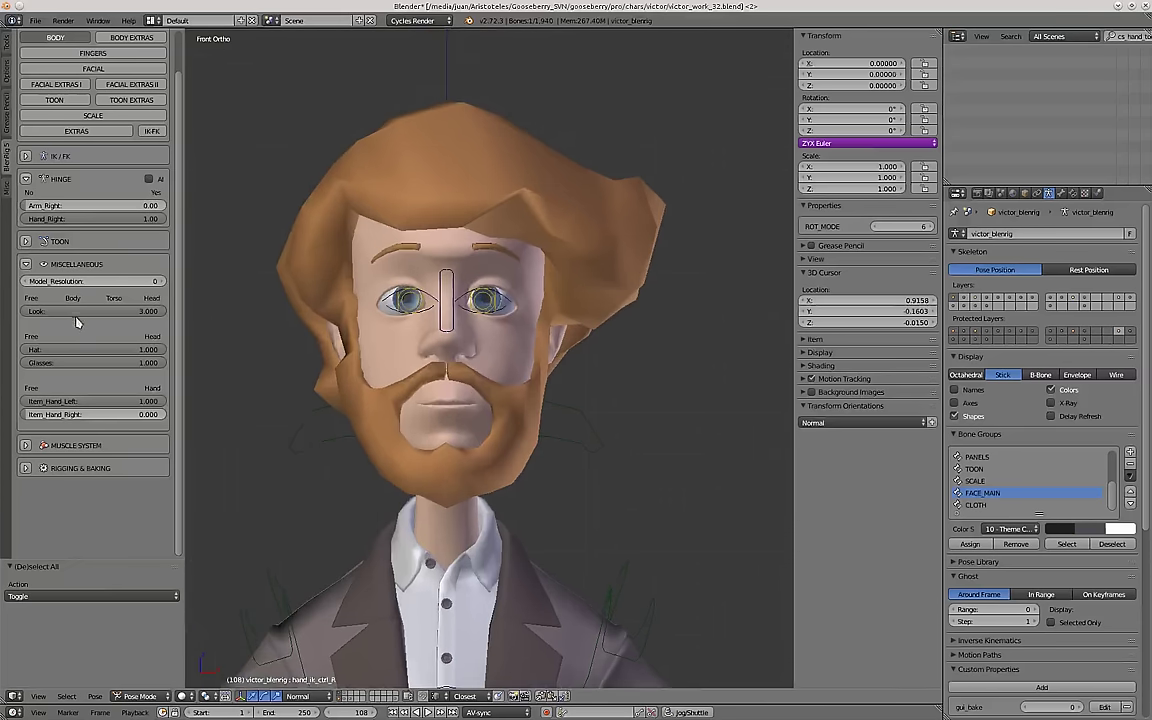
left_click(162, 281)
scroll(405, 248, "down", 3)
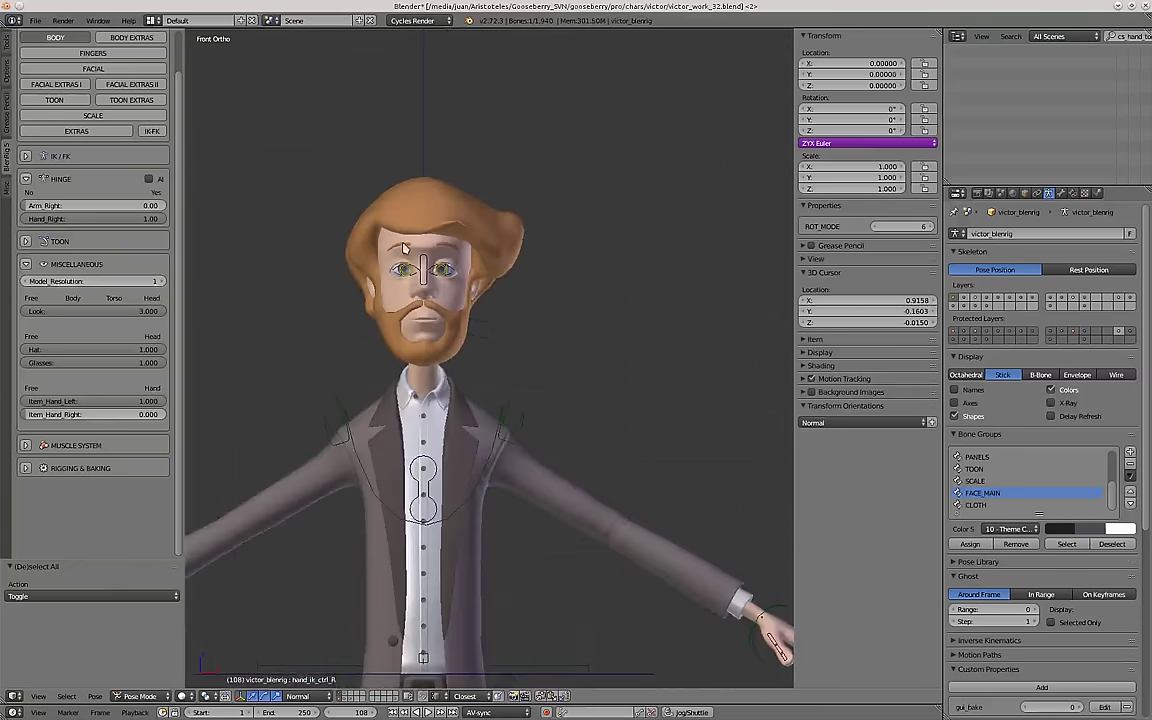
left_click(25, 286)
left_click(26, 264)
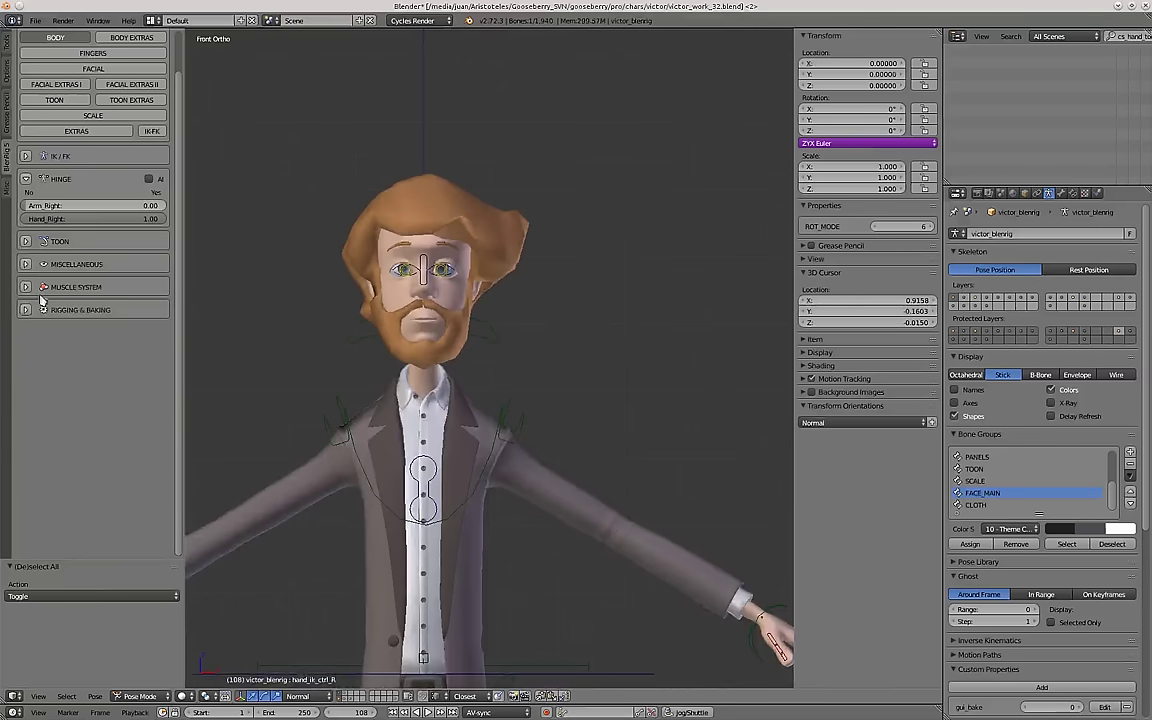
Review the Muscle System options for muscles, muscle resolution and deformation extras, and collapse the section again.
left_click(25, 286)
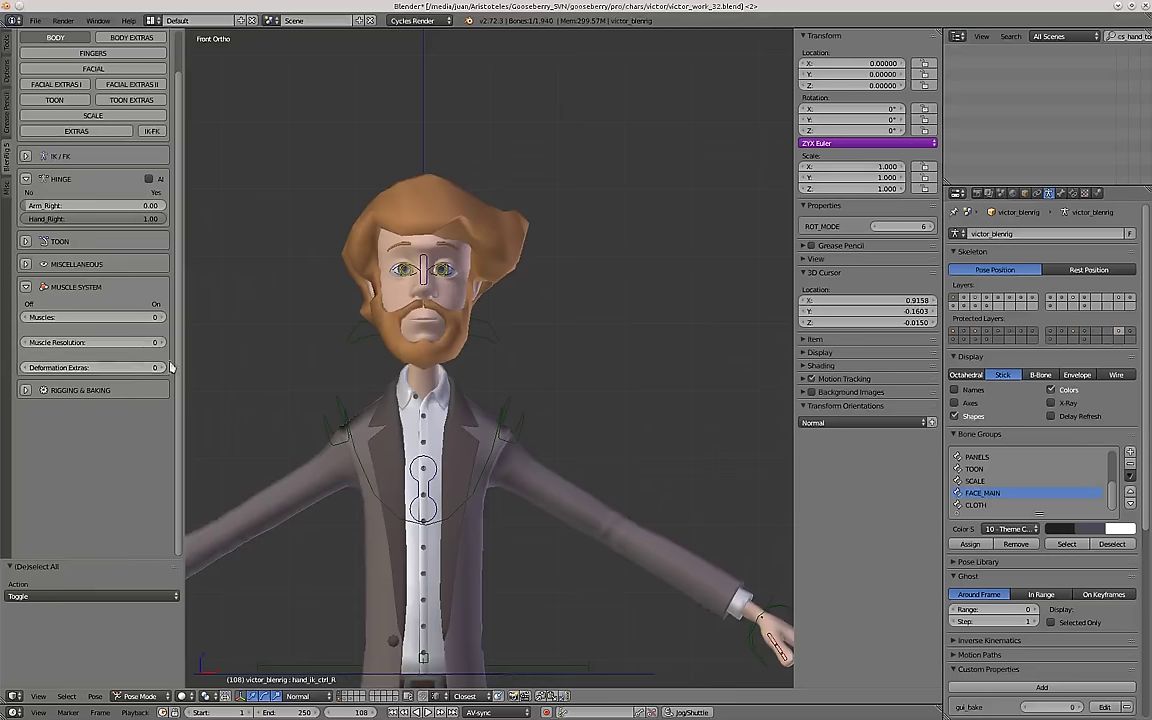
scroll(368, 378, "down", 1)
middle_click_drag(368, 378, 398, 329, "shift")
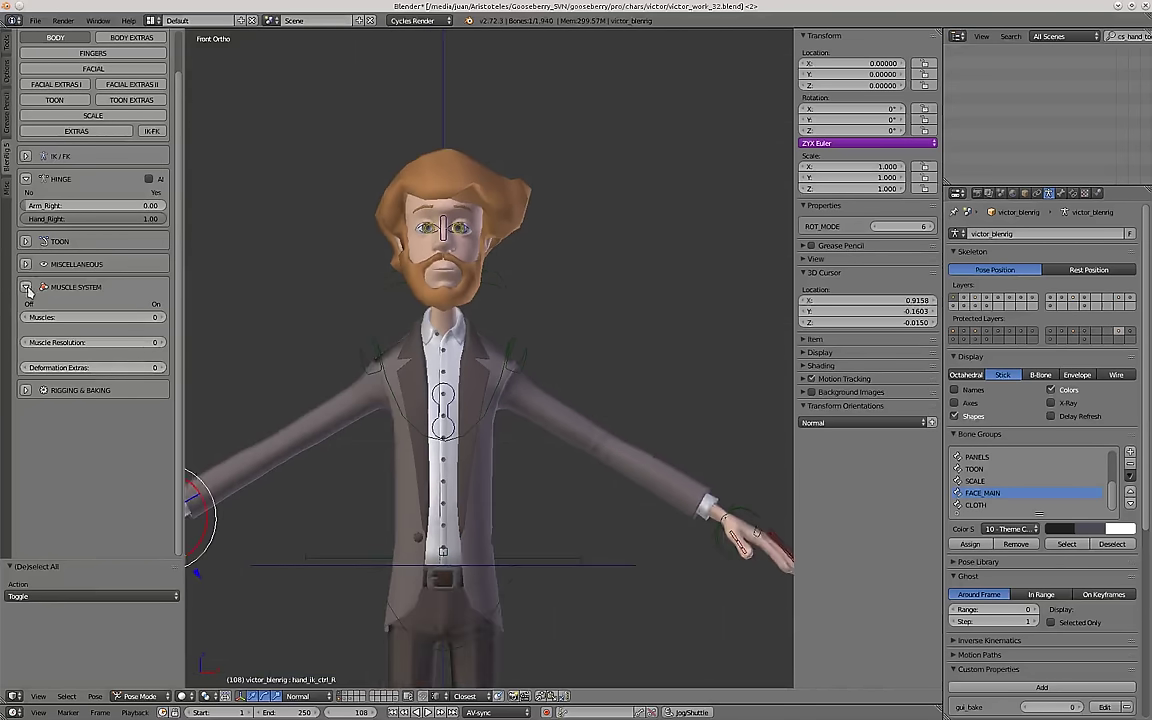
left_click(27, 288)
Select the torso IK control and look over the character's head, torso and arms.
middle_click_drag(391, 419, 405, 281, "shift")
right_click(415, 272)
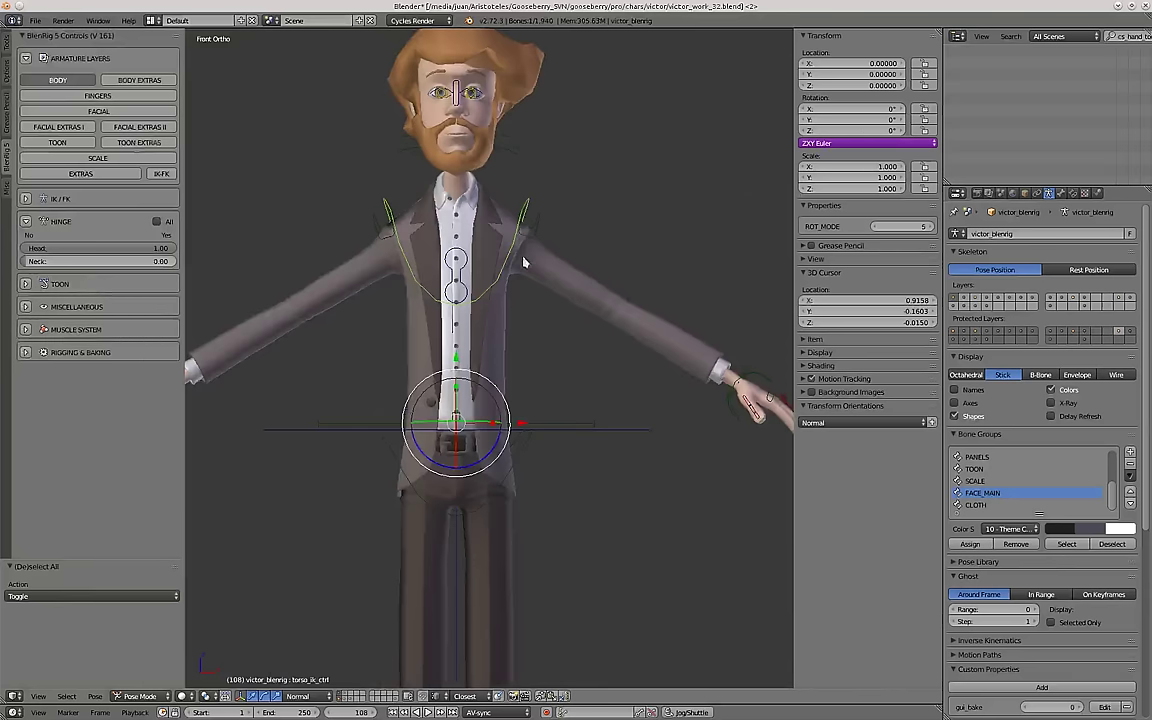
scroll(522, 262, "up", 3)
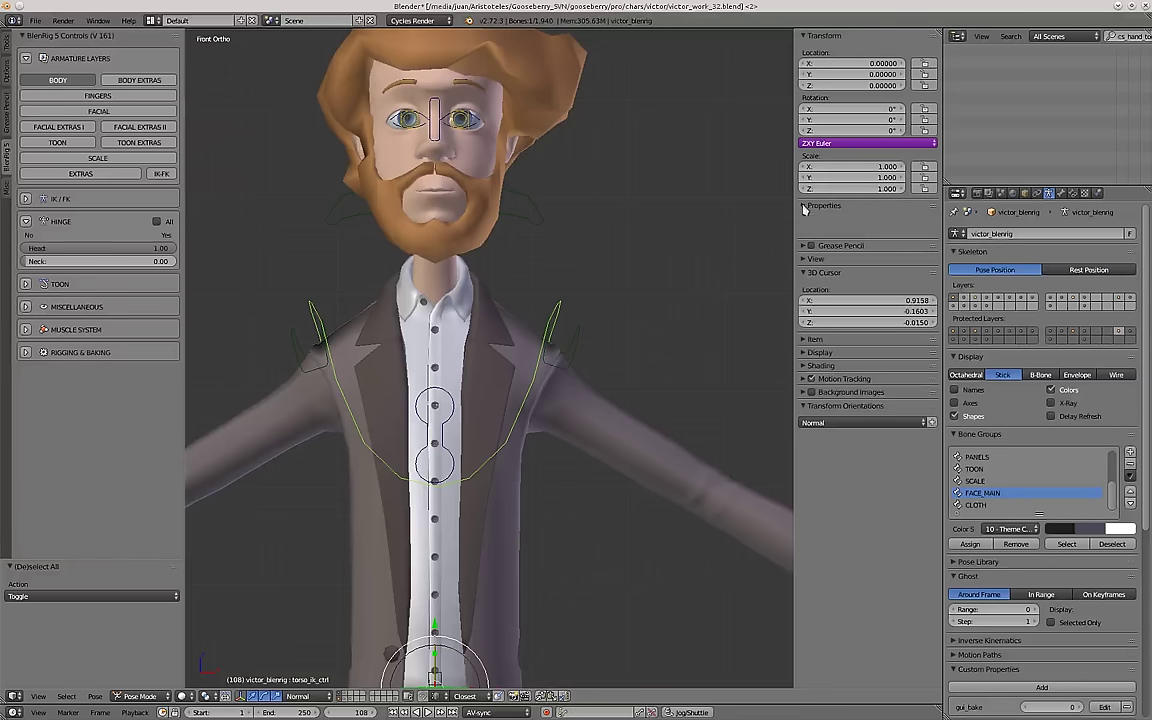
scroll(512, 295, "down", 3)
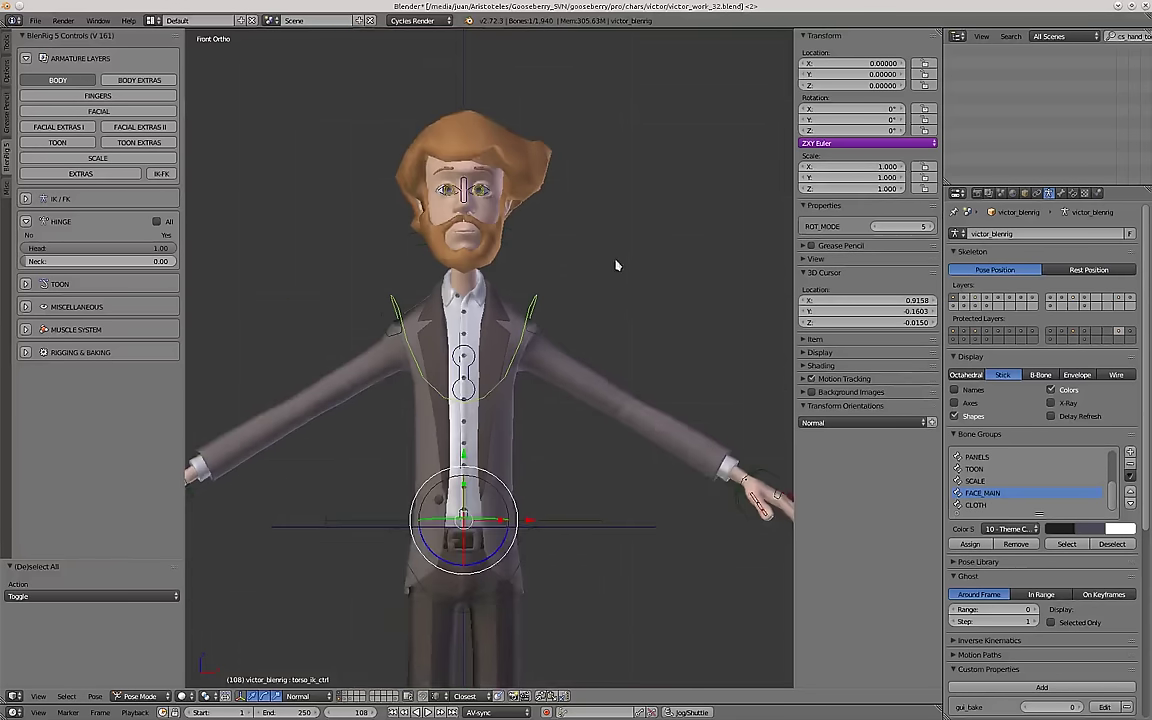
scroll(594, 282, "up", 1)
middle_click_drag(594, 282, 659, 258, "shift")
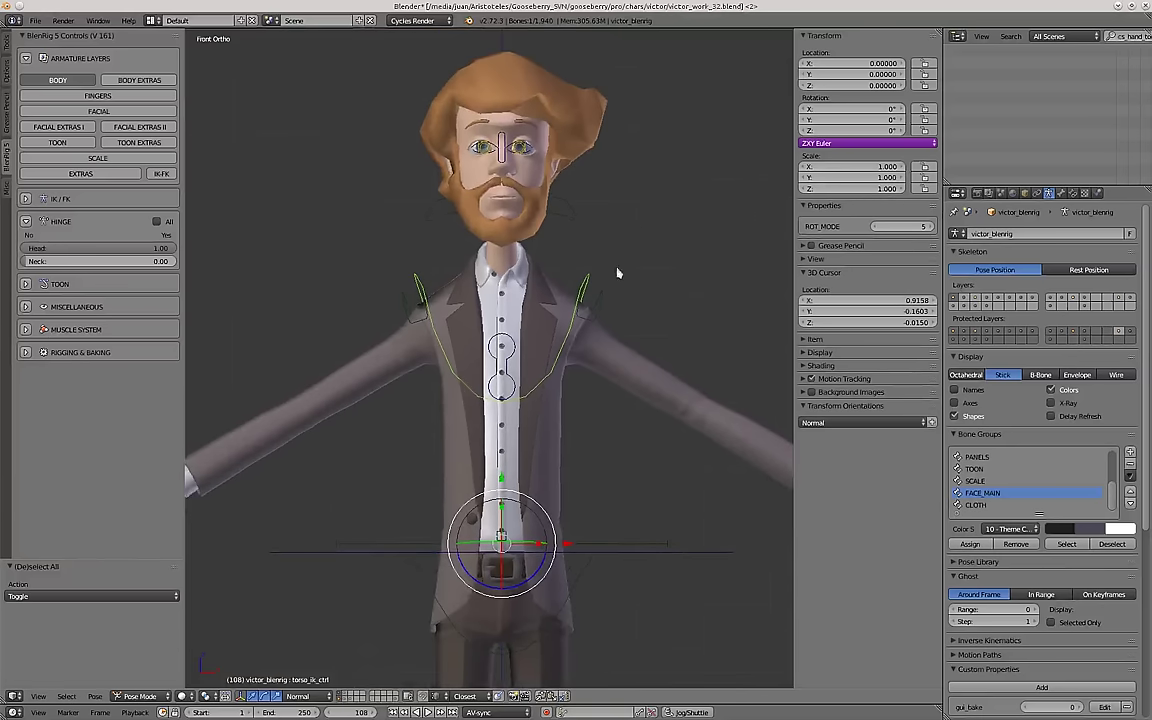
middle_click_drag(636, 279, 615, 267, "shift")
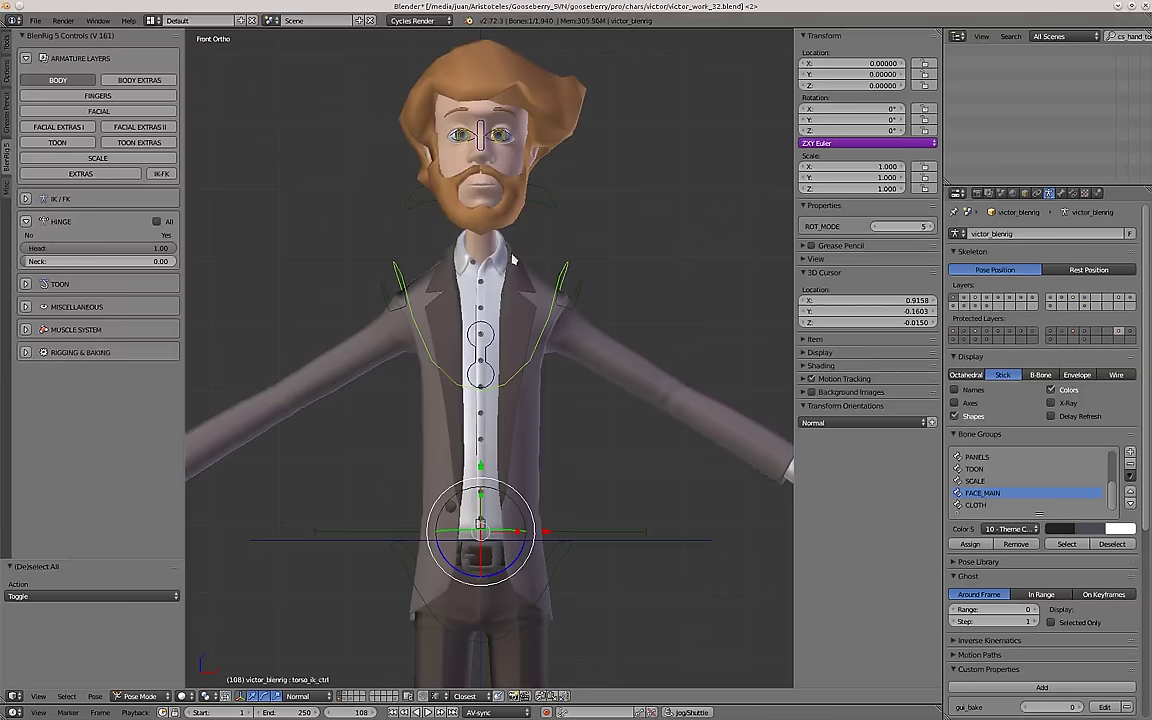
scroll(513, 259, "down", 5)
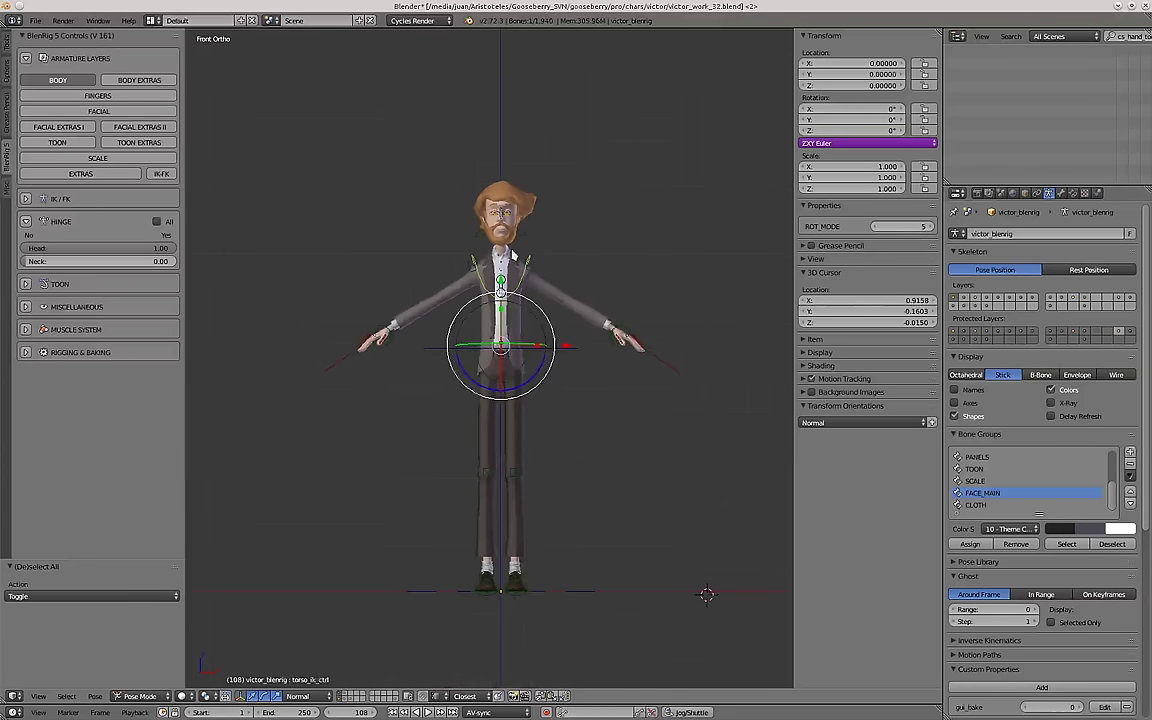
scroll(513, 256, "up", 1)
middle_click_drag(302, 332, 305, 278, "shift")
scroll(527, 208, "up", 3)
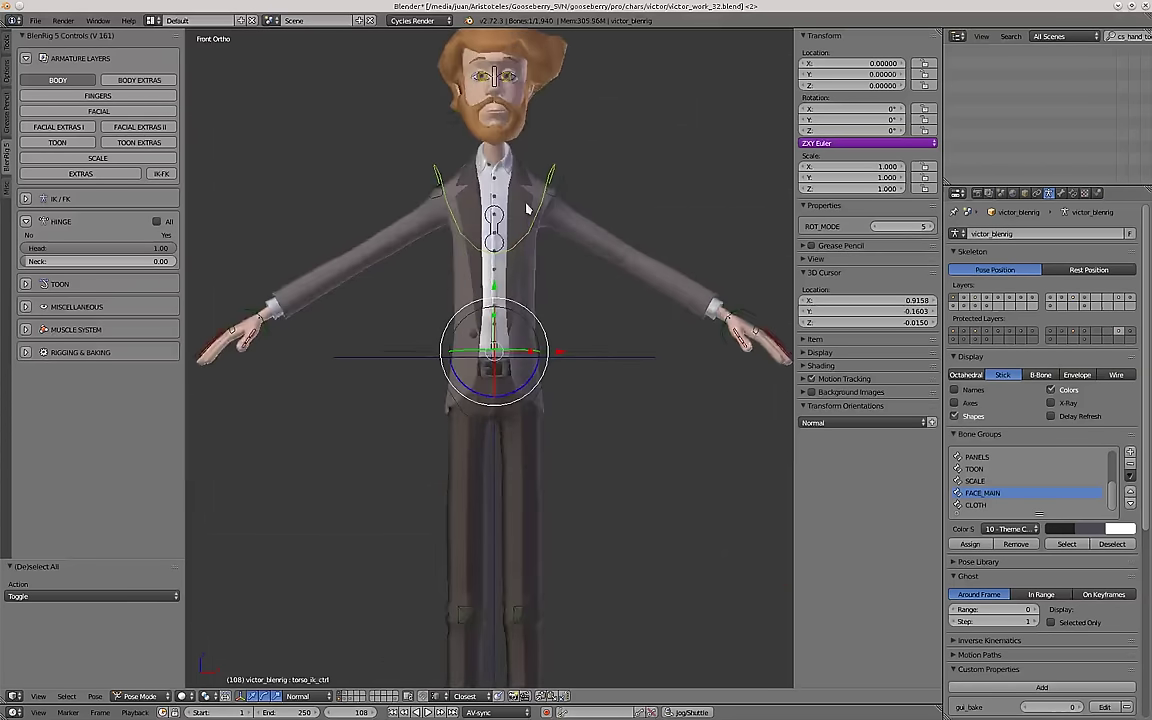
Show the Body Extras armature layer and examine its additional controls around the torso and arms.
middle_click_drag(527, 208, 541, 290, "shift")
scroll(530, 313, "up", 2)
left_click(139, 81)
scroll(557, 267, "up", 1)
scroll(545, 238, "down", 1)
scroll(542, 220, "up", 1)
scroll(560, 234, "down", 2)
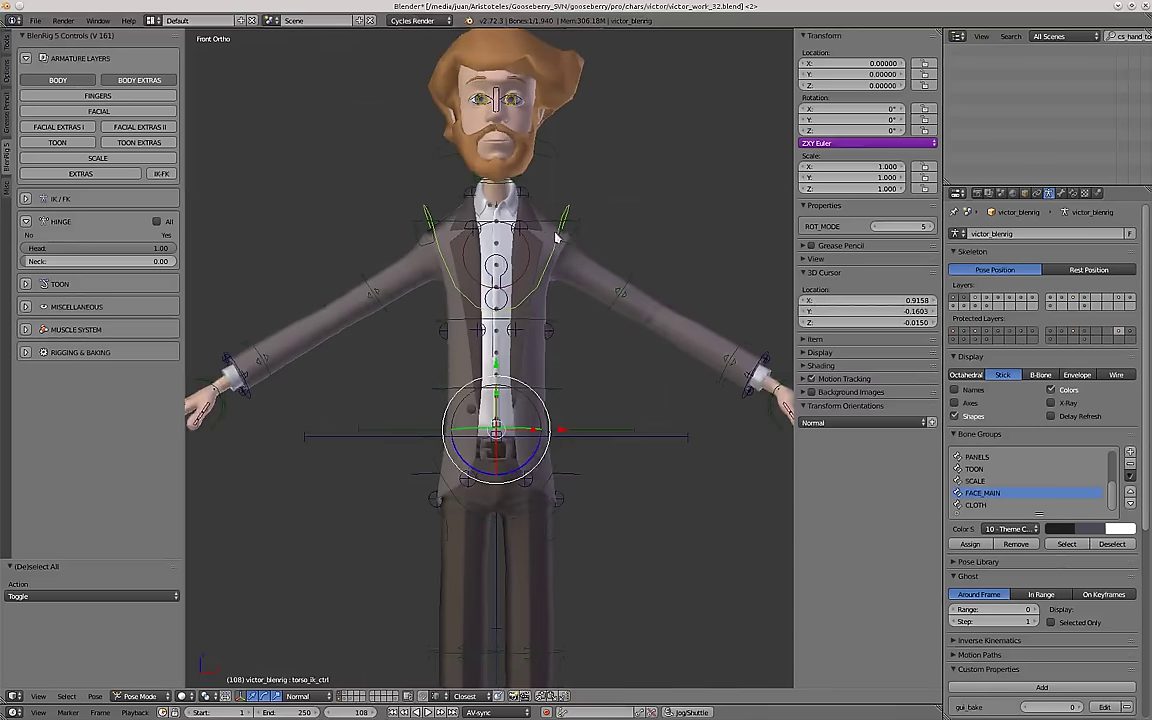
scroll(490, 331, "up", 1)
middle_click_drag(507, 337, 494, 407, "shift")
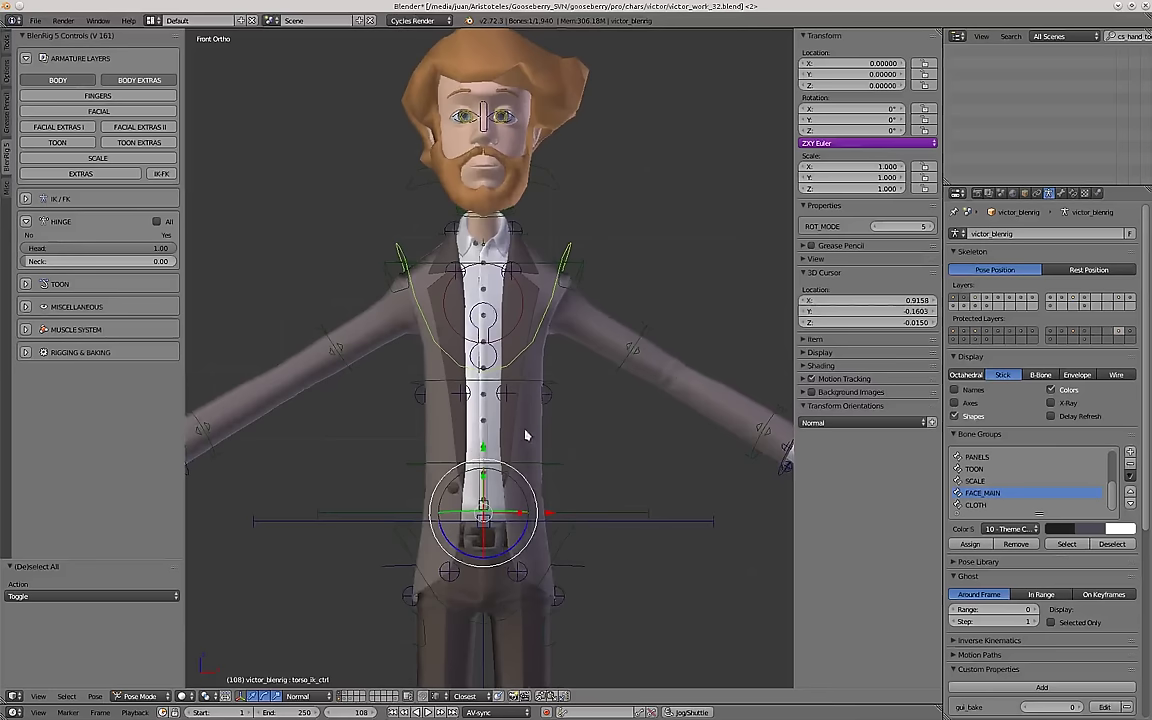
Try tilting the character's torso sideways and bending it freely by rotating the torso IK control.
middle_click_drag(474, 400, 480, 375, "shift")
middle_click_drag(485, 321, 490, 368, "shift")
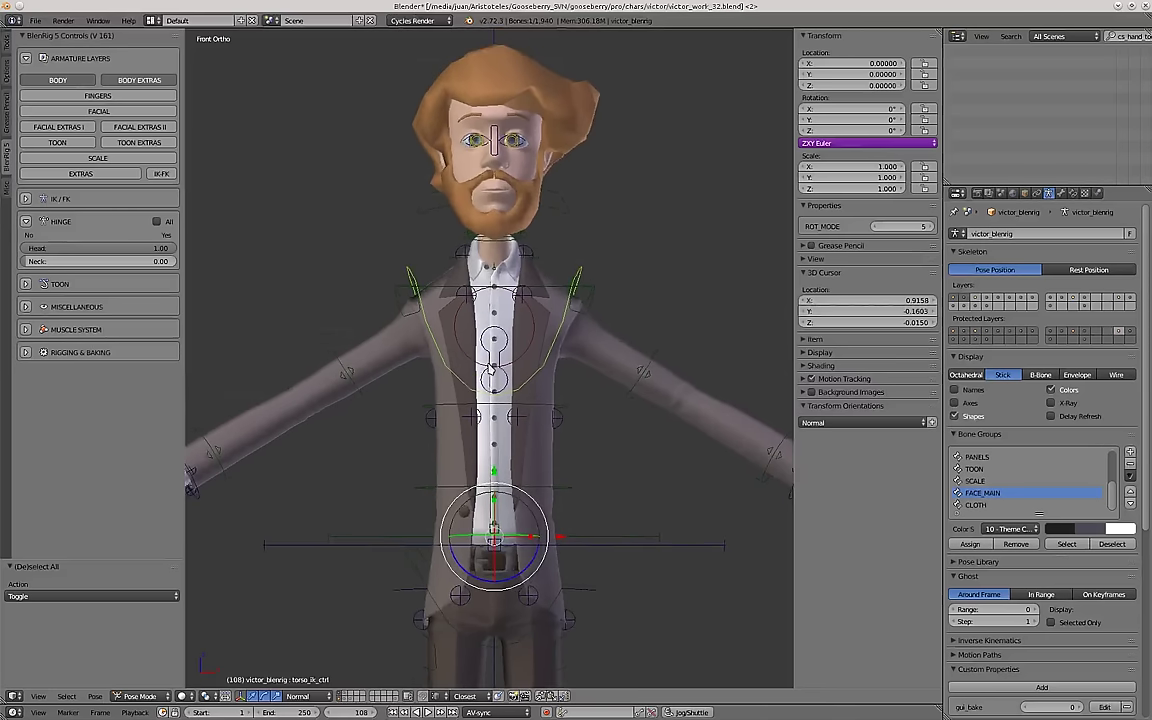
middle_click_drag(532, 331, 532, 301, "shift")
scroll(571, 301, "up", 1)
scroll(571, 300, "down", 2)
scroll(574, 281, "up", 4)
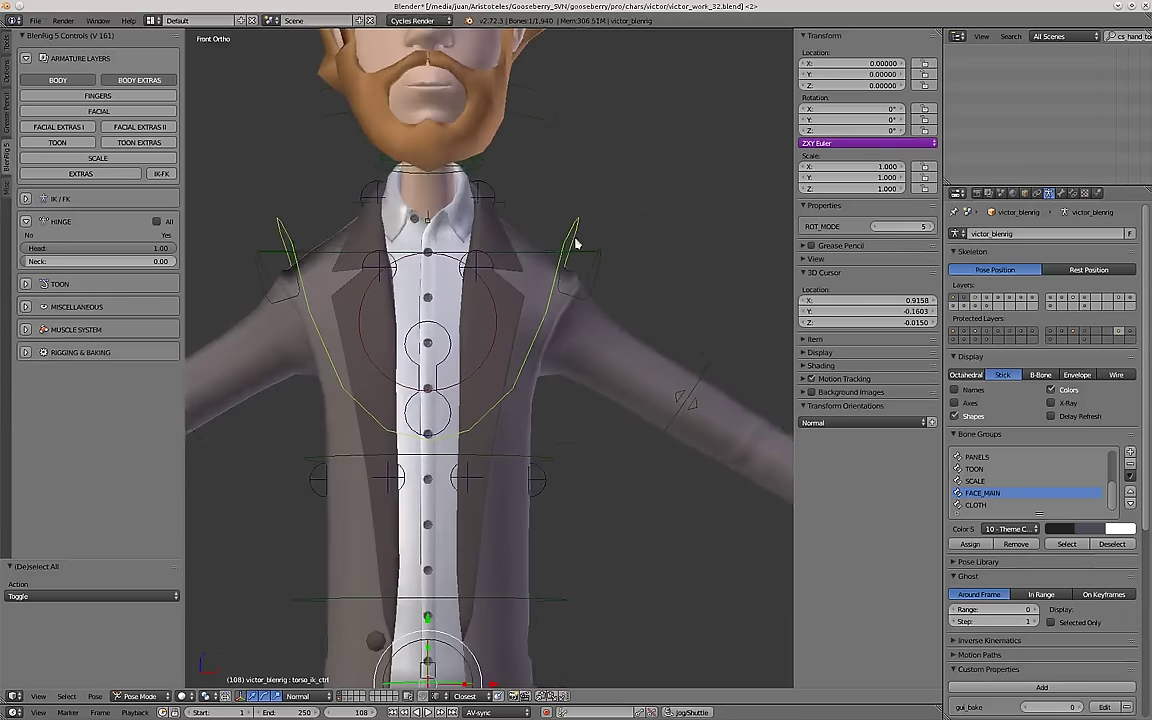
scroll(577, 247, "down", 2)
key("a")
right_click(567, 249)
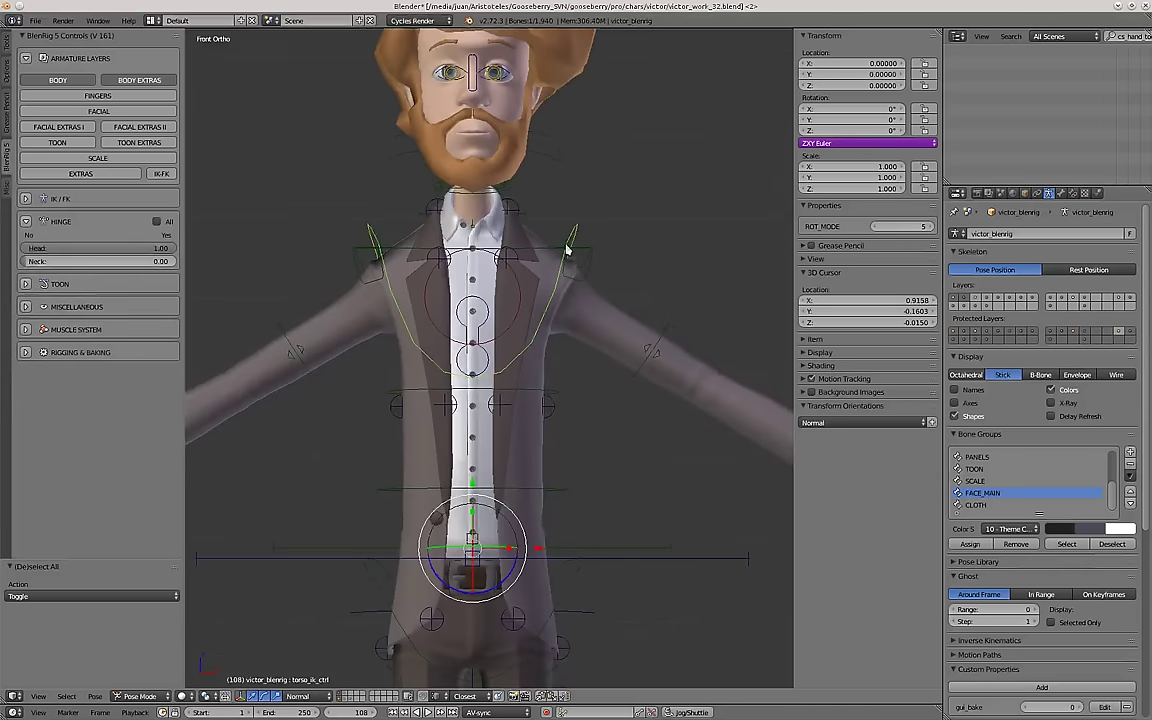
key("r")
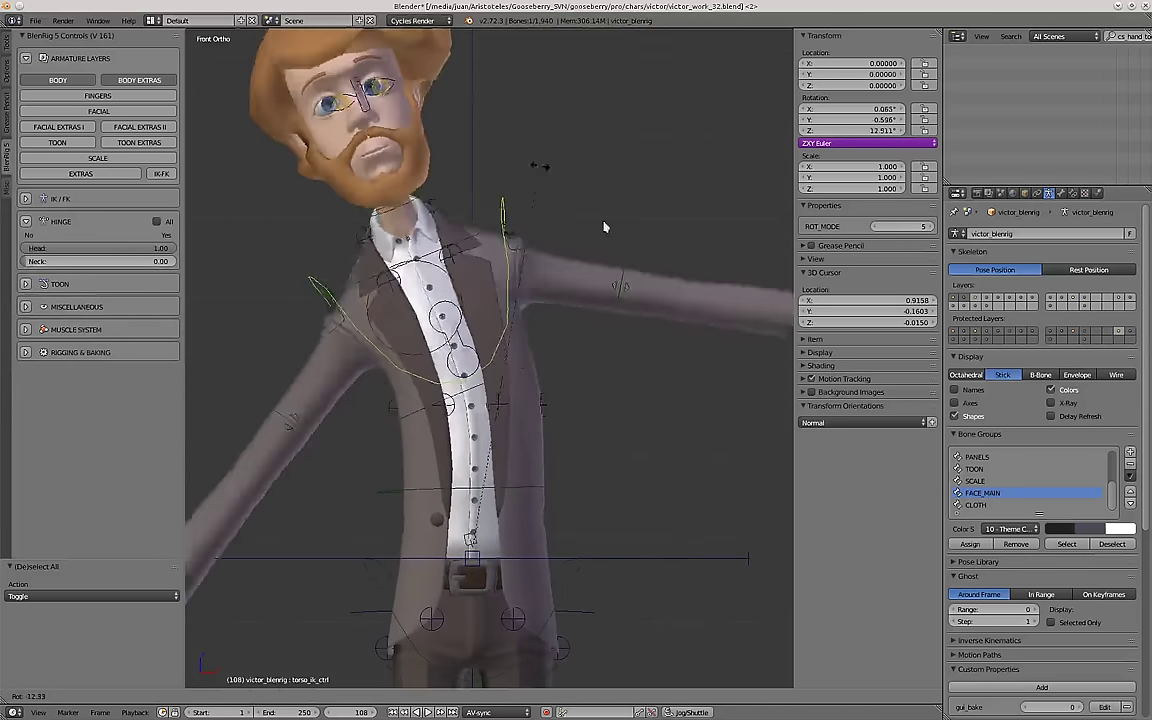
key("r")
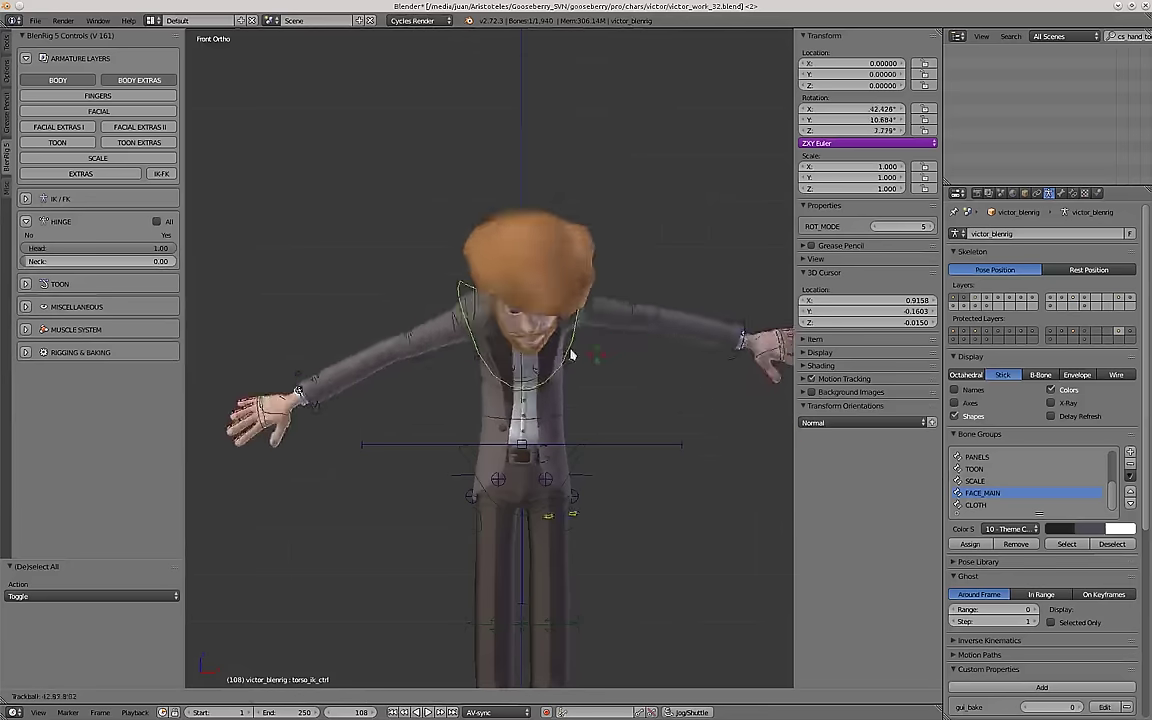
right_click(566, 303)
Try several trackball rotations of the torso IK control to twist the upper body, discarding each one.
scroll(555, 335, "up", 2)
key("r")
key("r")
right_click(648, 378)
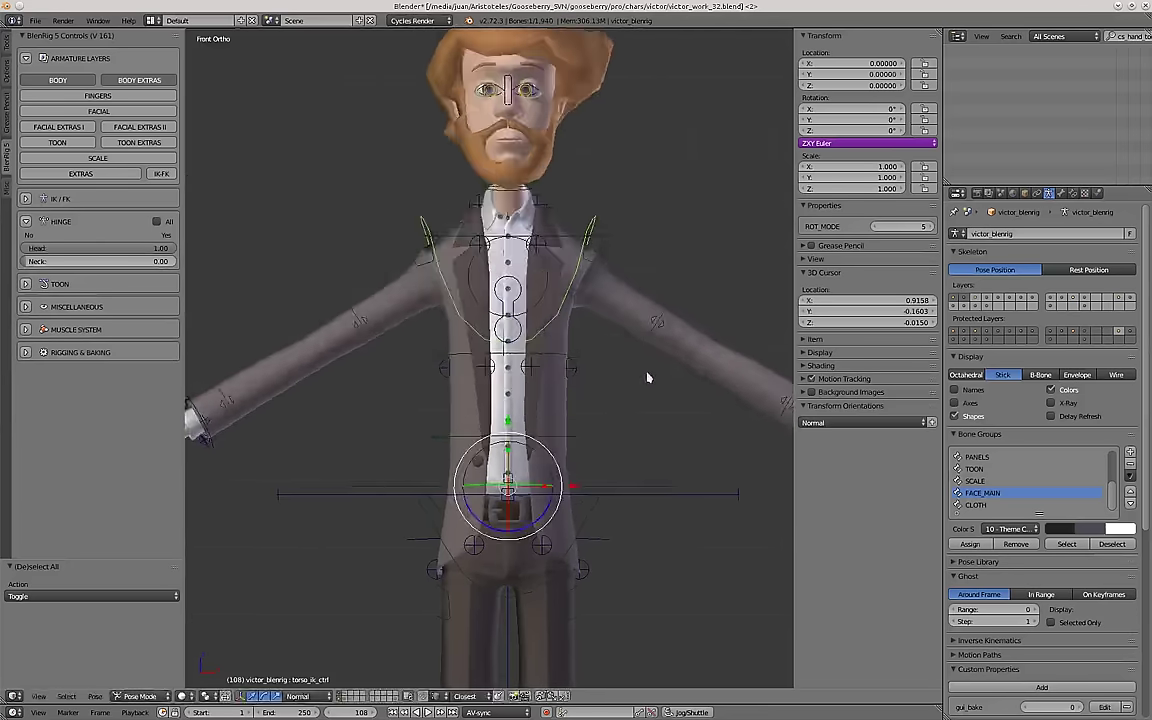
key("r")
key("r")
right_click(614, 357)
key("r")
key("r")
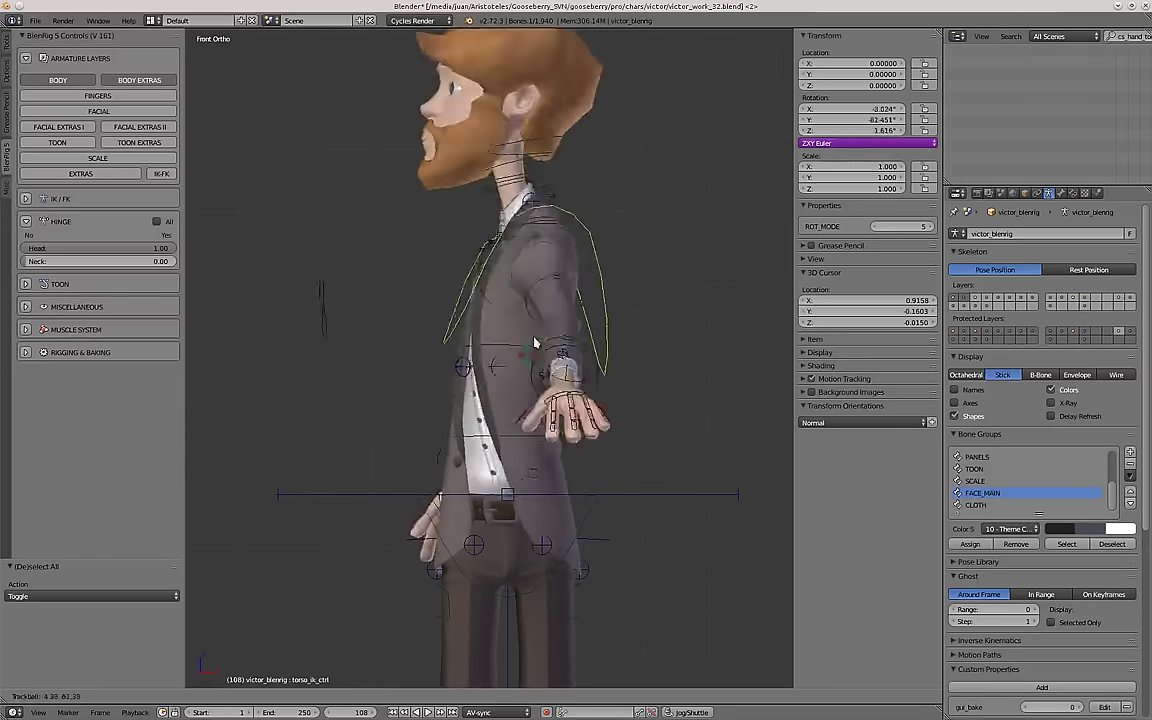
right_click(618, 368)
Stretch the torso vertically by moving the torso IK control, and rotate the control to lean the upper body sideways.
middle_click_drag(596, 388, 569, 399)
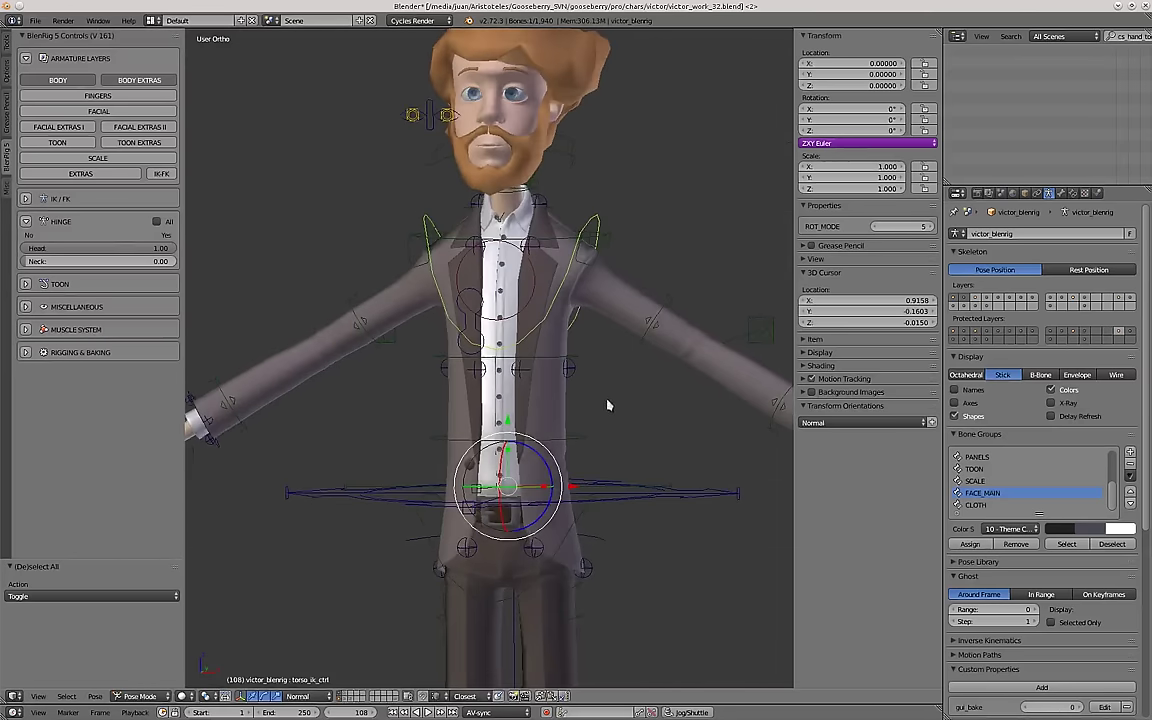
left_click(615, 254)
key("KP_1")
scroll(590, 290, "up", 1)
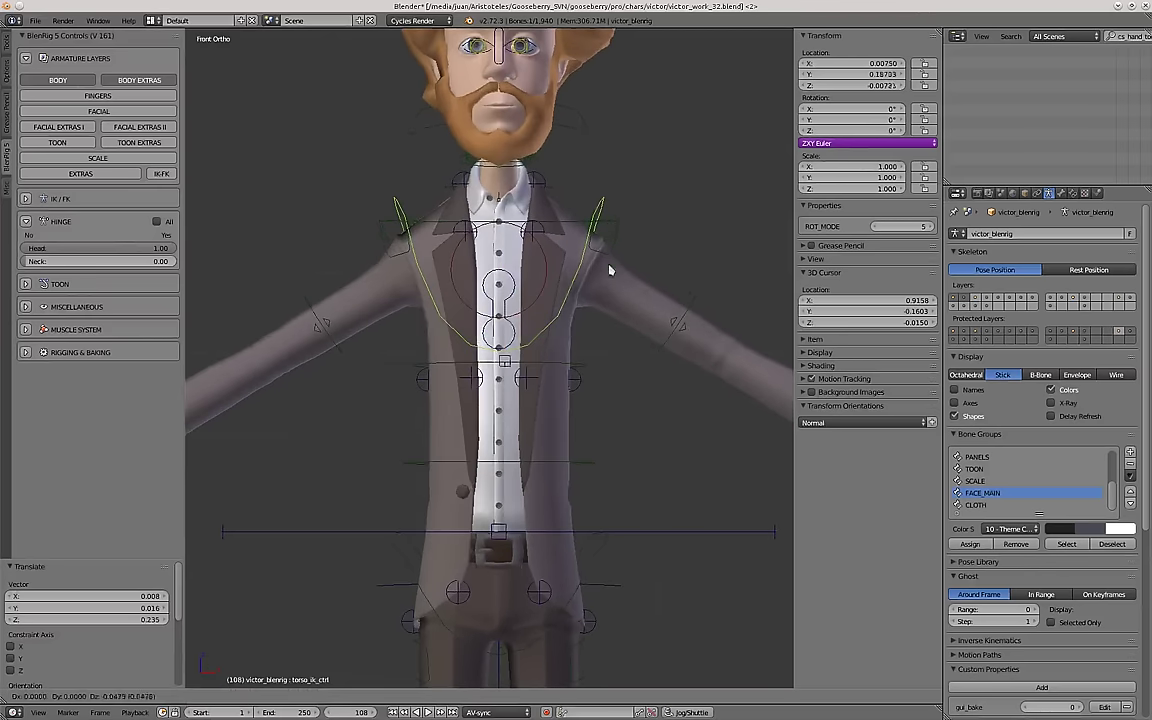
key("r")
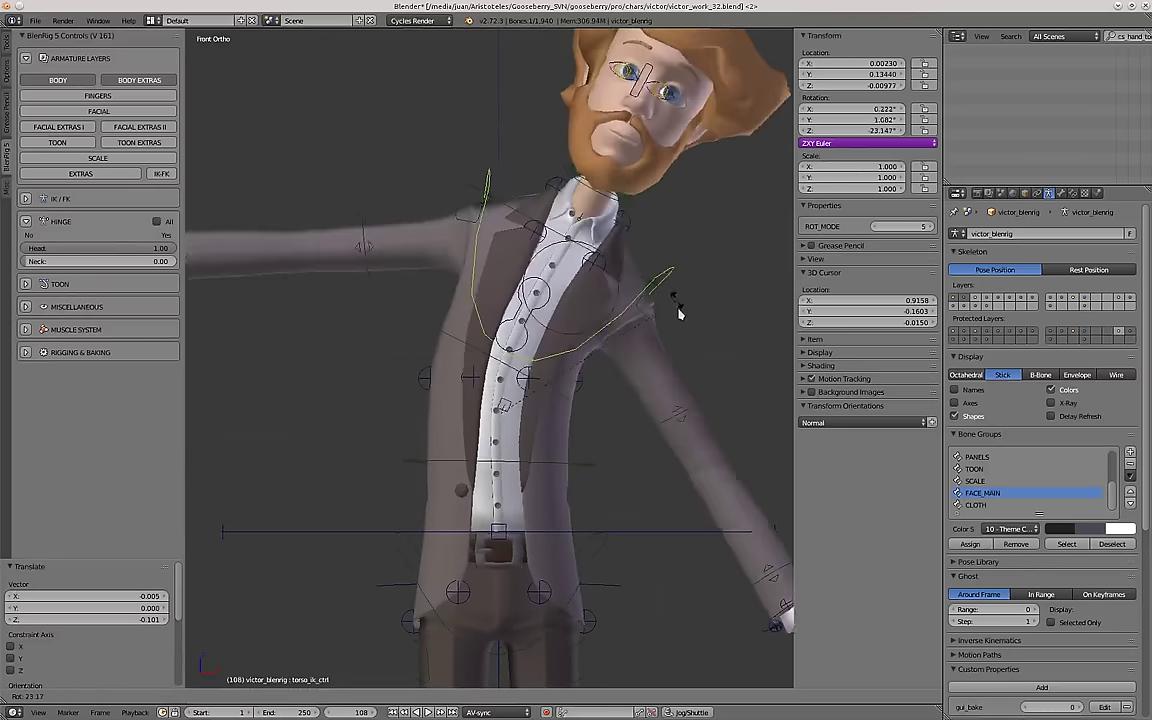
left_click(679, 335)
Lengthen and compress the torso by moving its IK control, tilting it toward the opposite side in between.
right_click_drag(618, 452, 622, 442)
right_click(686, 275)
right_click(685, 277)
key("g")
left_click(674, 332)
key("r")
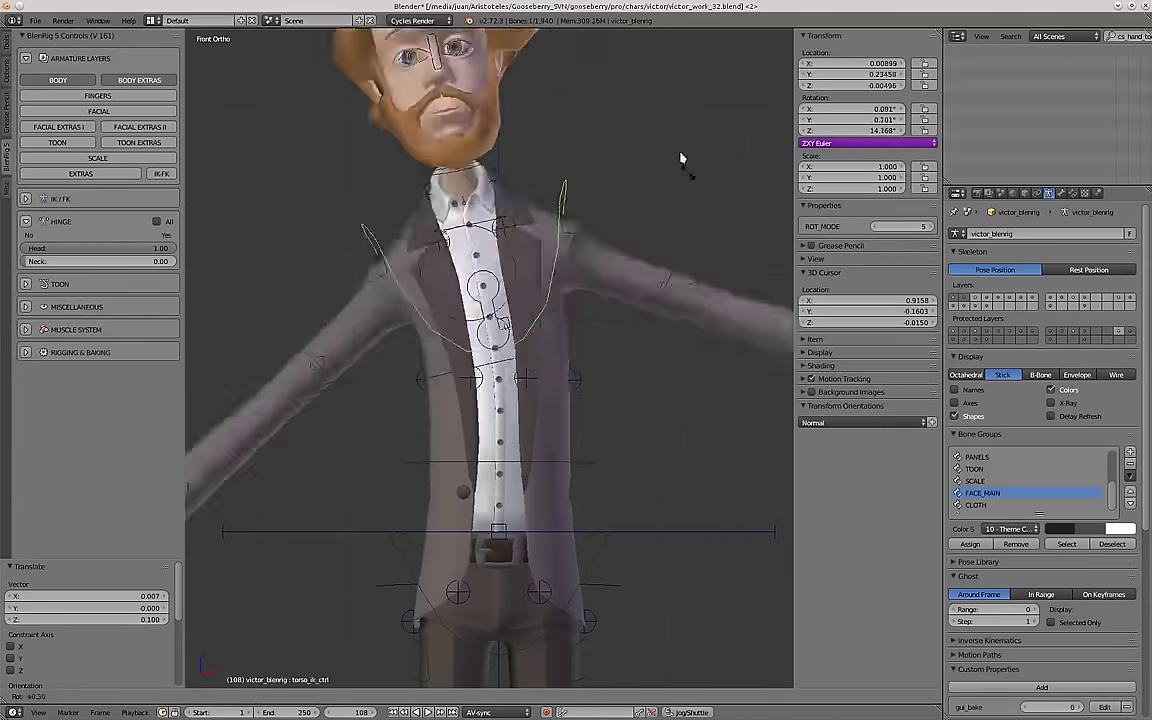
left_click(674, 284)
key("g")
left_click(660, 421)
Scale the torso IK control to 0.850 and rotate it to bend the torso strongly sideways.
key("r")
left_click(674, 386)
key("s")
left_click(658, 408)
key("r")
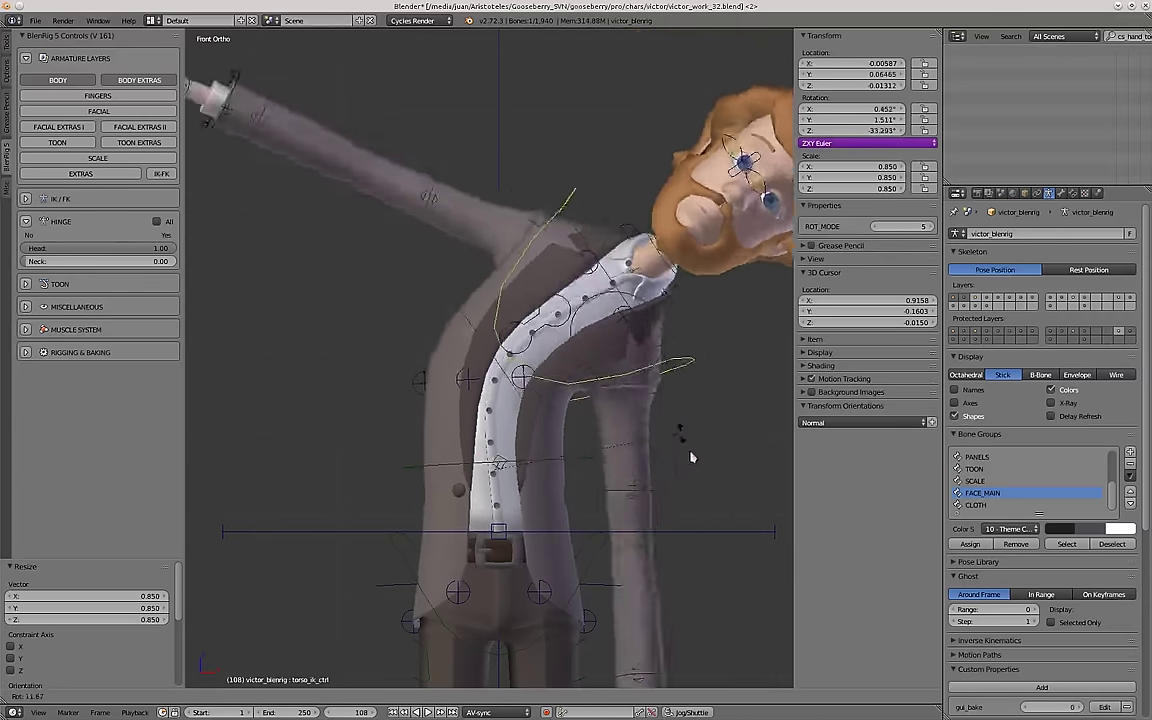
left_click(669, 416)
Raise the torso IK control and swing its rotation to lean the upper body toward the other side.
key("g")
left_click(676, 262)
key("r")
left_click(682, 220)
key("r")
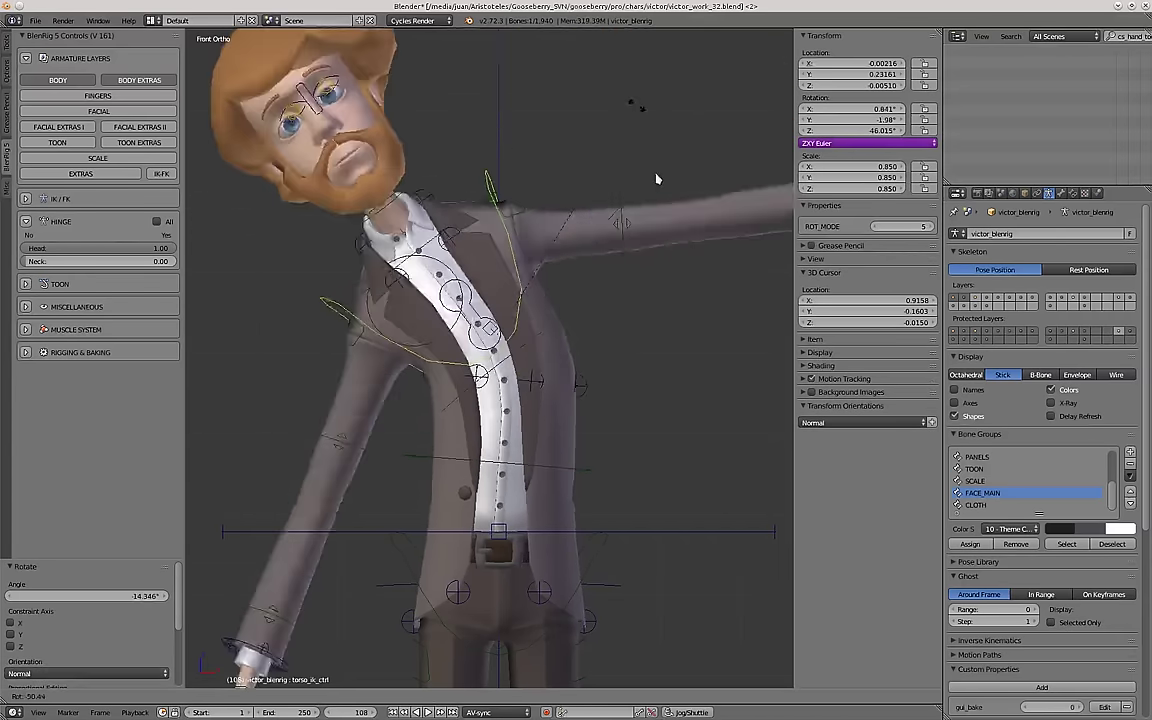
left_click(660, 240)
Hide the transform manipulator, and clear the torso IK control's location after moving it.
key("ctrl+space")
key("g")
left_click(610, 388)
key("alt+g")
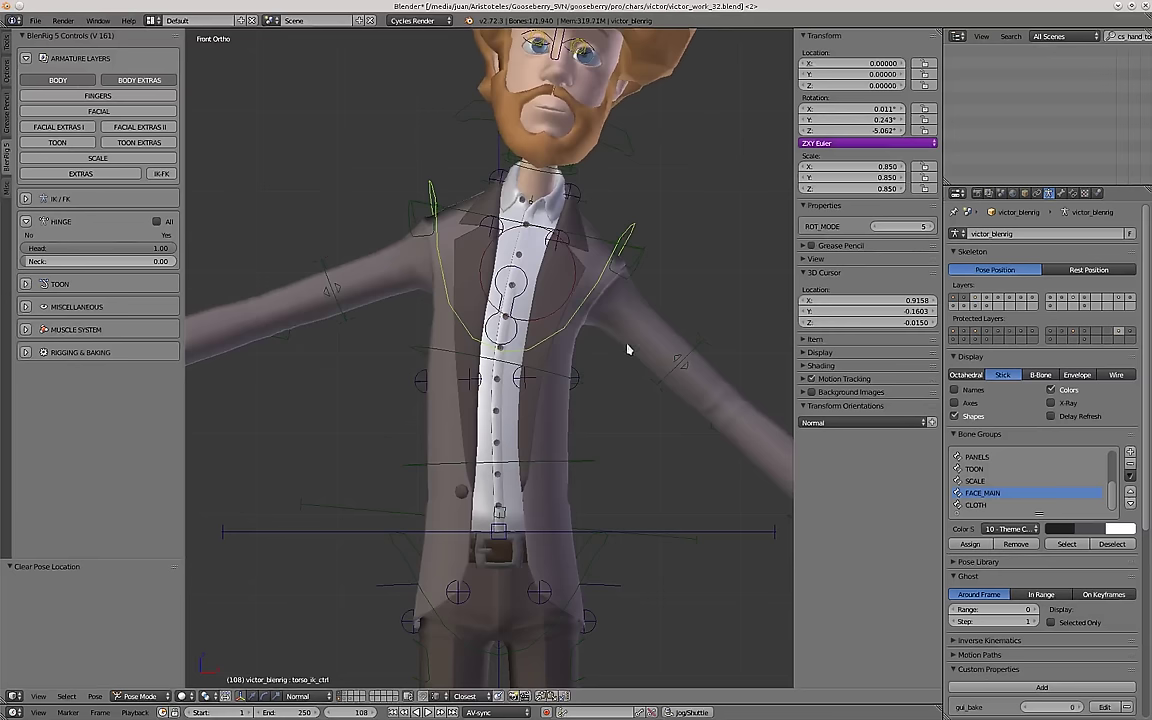
Raise the torso IK control about 0.07 and rotate it about 16.4° to lean the torso sideways.
key("g")
left_click(583, 408)
scroll(548, 306, "down", 2)
scroll(560, 300, "up", 2)
key("r")
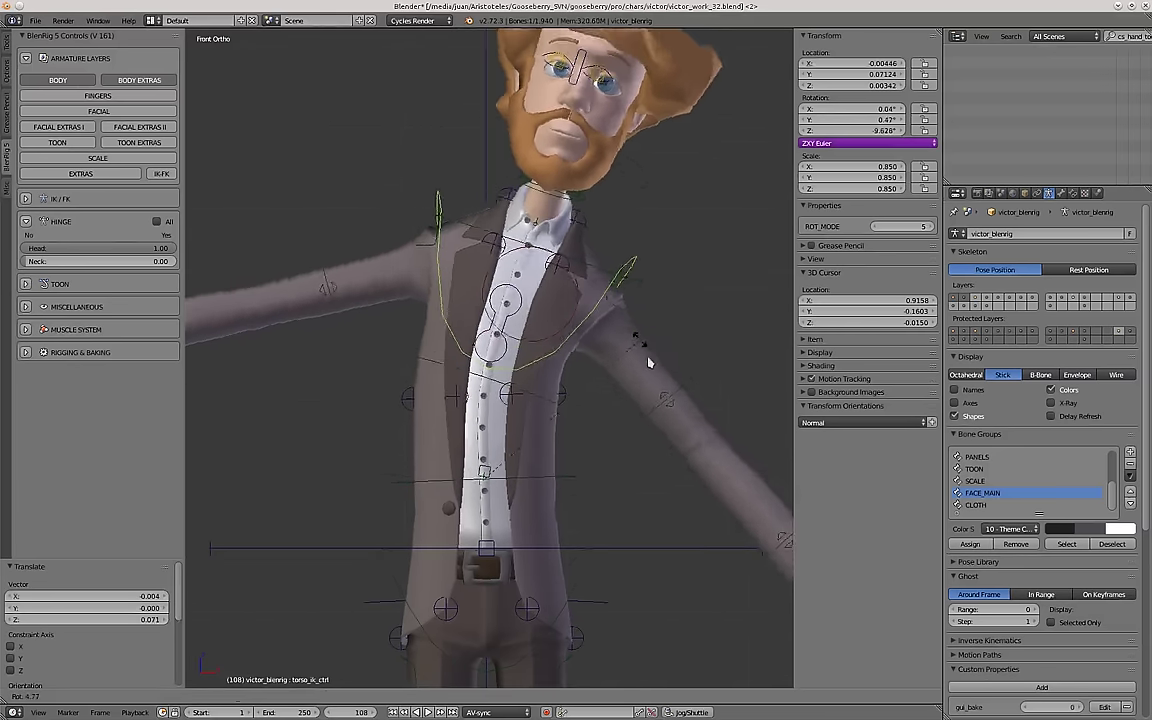
left_click(676, 372)
Scale the torso IK control up by about 1.22, and adjust its scale again to vary the curvature of the spine.
scroll(418, 339, "down", 1)
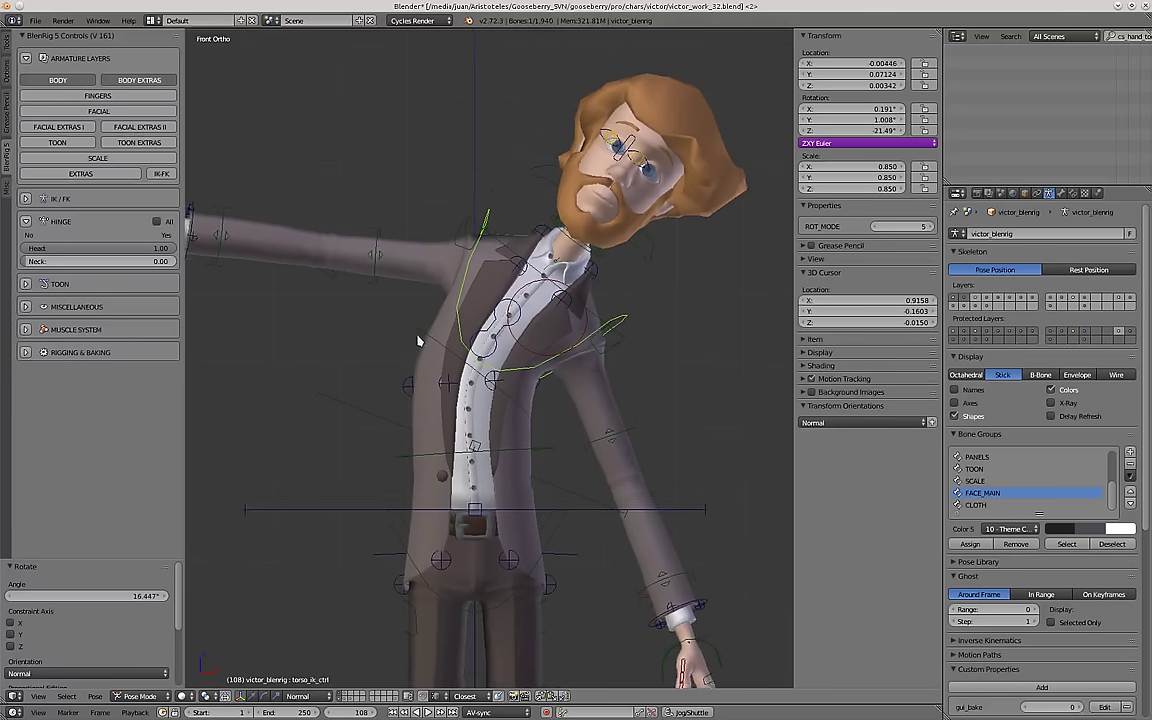
middle_click_drag(404, 374, 406, 348, "shift")
scroll(406, 348, "up", 1)
key("s")
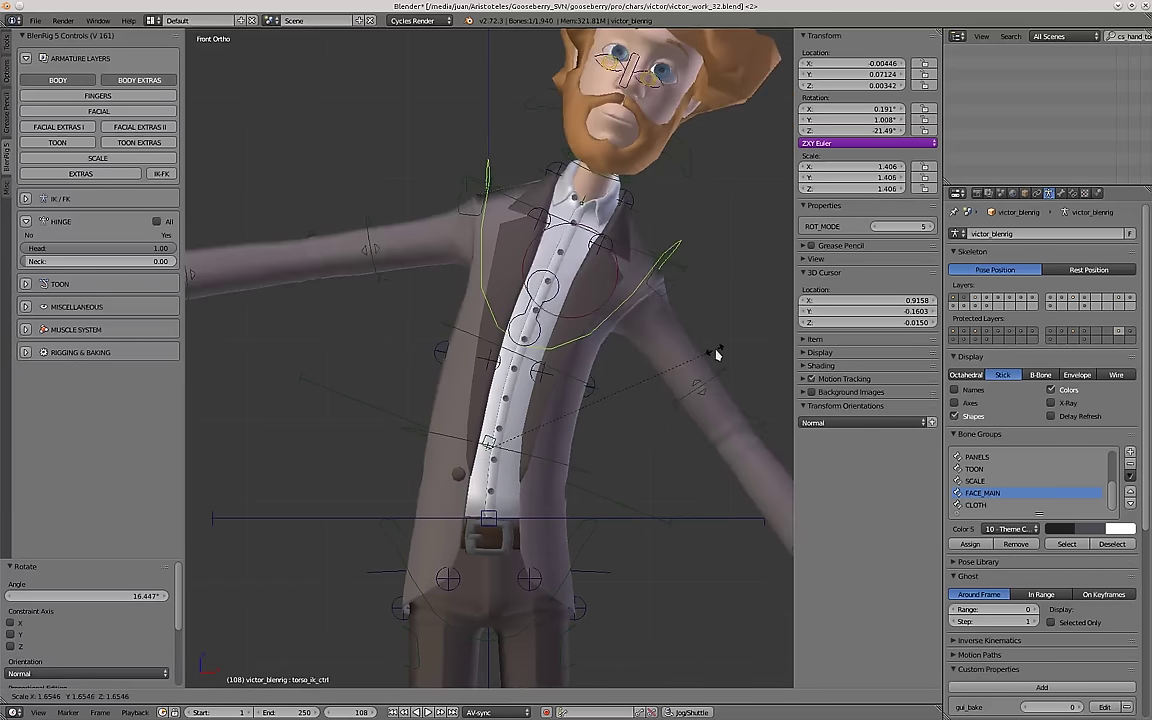
left_click(682, 358)
key("s")
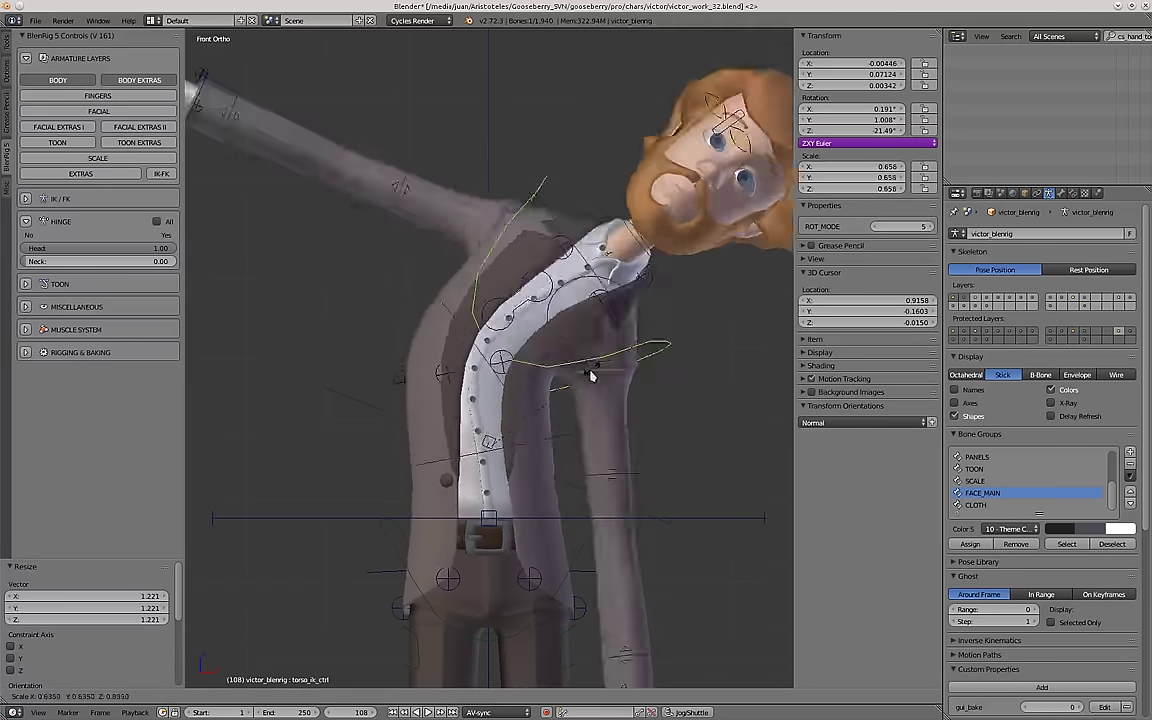
left_click(710, 321)
Rotate the torso IK control about -66° to lean the other way and scale it to about 1.381.
key("r")
left_click(500, 160)
key("s")
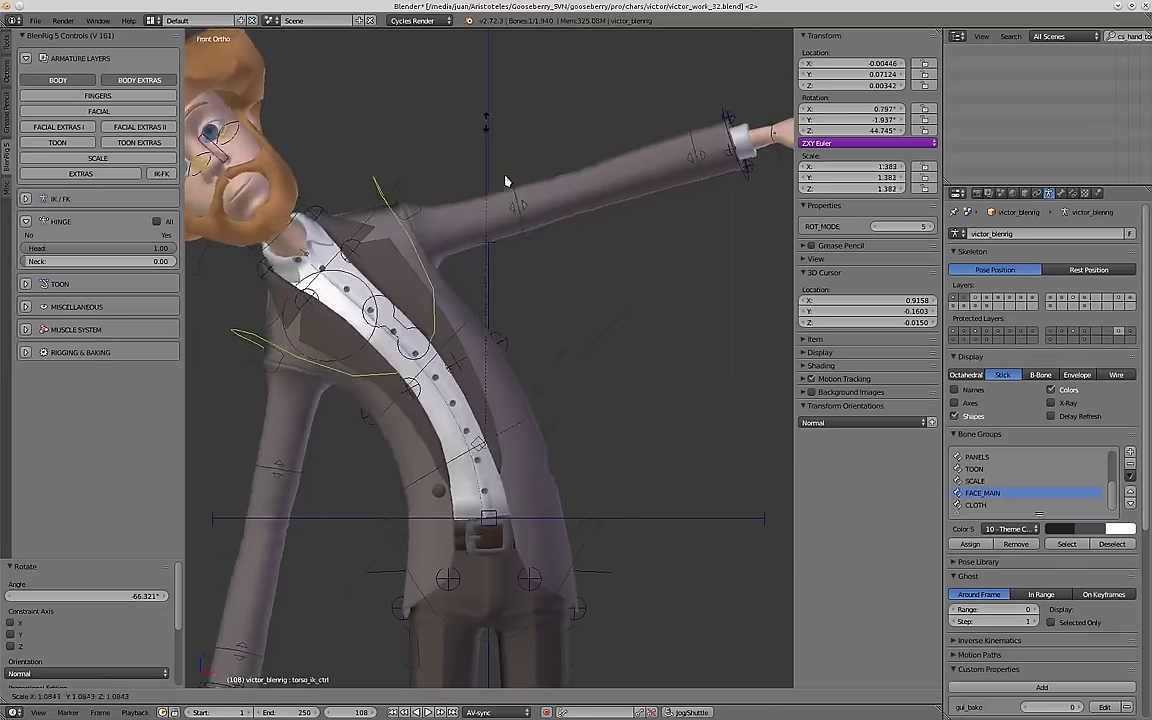
left_click(479, 145)
Move the torso IK control and rotate it about 75.6° to swing the torso back across the body.
key("g")
left_click(500, 183)
key("r")
left_click(716, 412)
Twist the torso with trackball rotations of its IK control, finishing with one of about 46° and 78°.
key("r")
key("r")
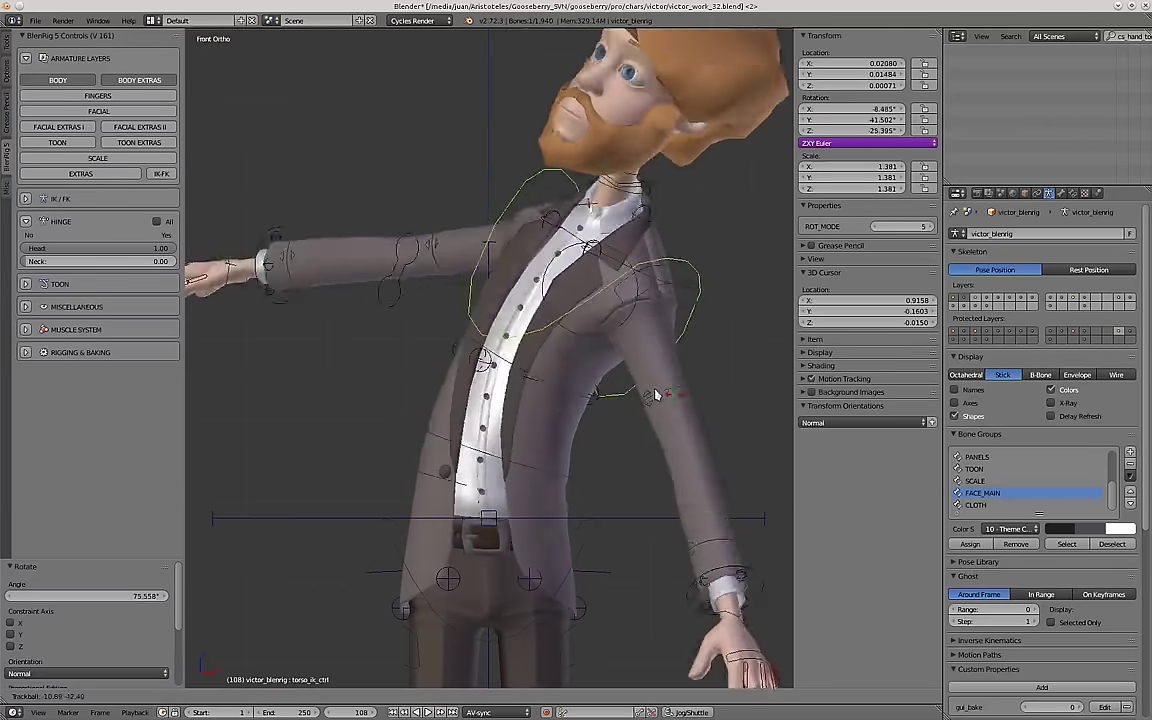
left_click(694, 393)
scroll(510, 314, "down", 2)
middle_click_drag(470, 324, 458, 329)
key("r")
key("r")
left_click(521, 345)
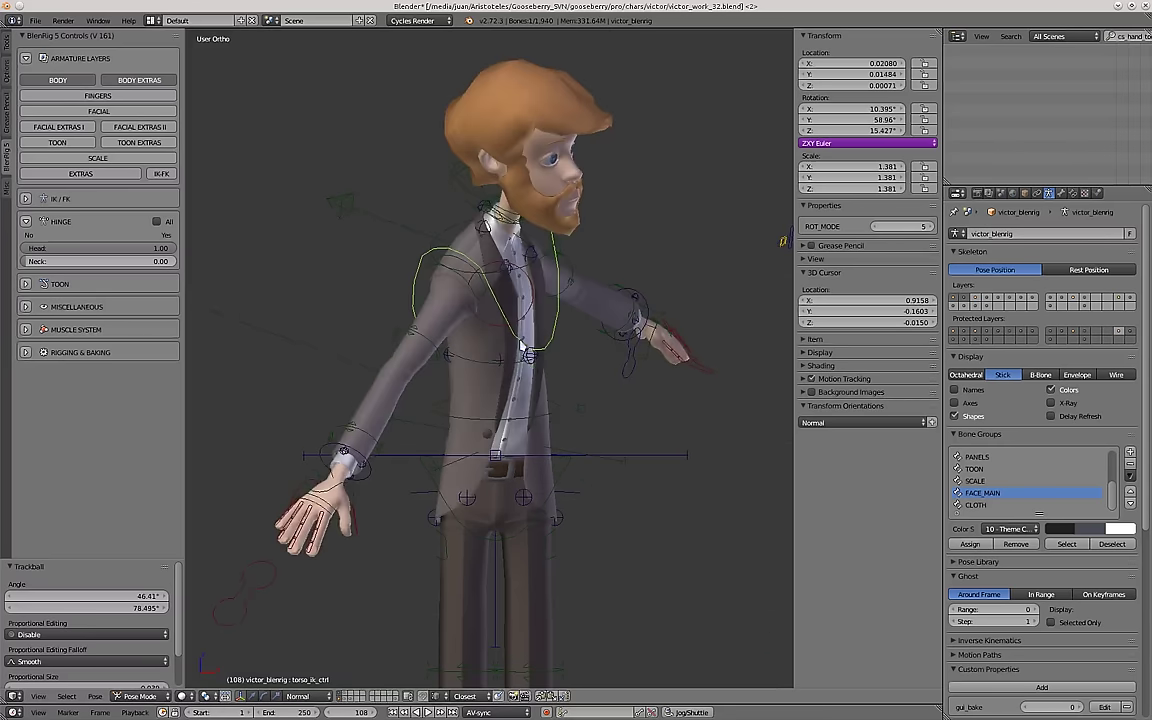
Try moving the spine_4_ik_ctrl and spine_3_ik_ctrl bones to shift the chest and the middle of the torso.
scroll(522, 337, "up", 1)
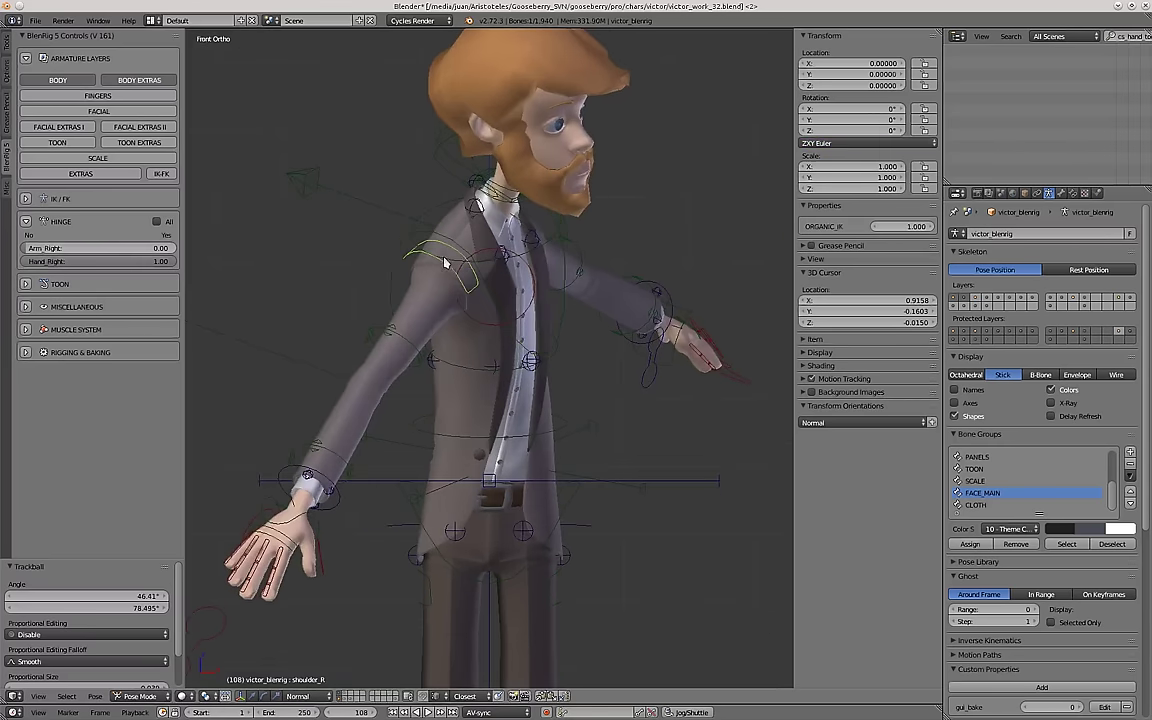
right_click(478, 252)
middle_click_drag(478, 262, 486, 346)
key("g")
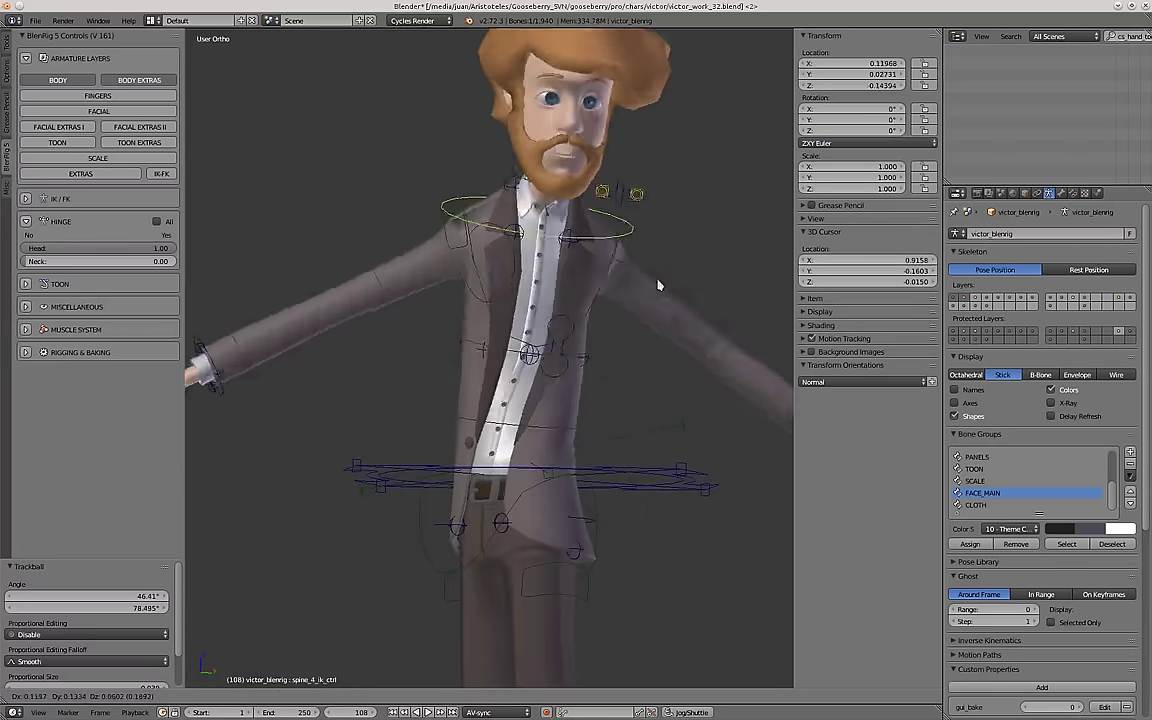
left_click(443, 333)
right_click(432, 366)
key("g")
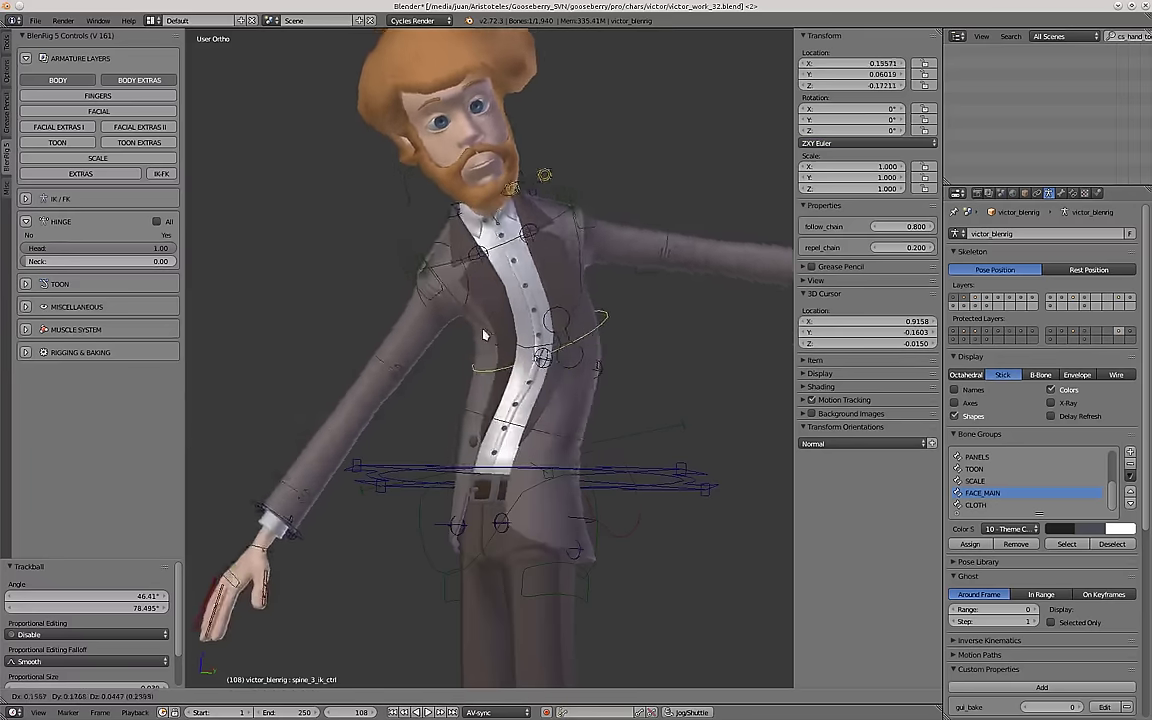
left_click(442, 338)
Reposition spine_4_ik_ctrl several times and trackball-rotate it to bend the upper torso over.
right_click(417, 219)
key("g")
left_click(610, 285)
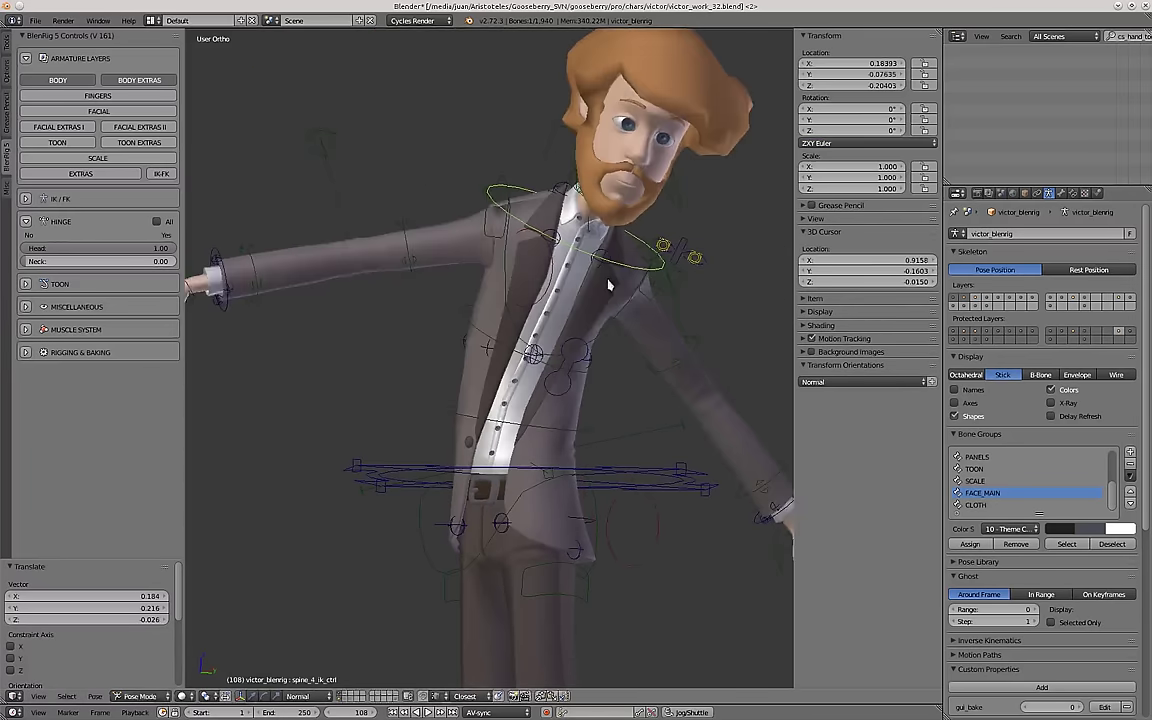
key("g")
left_click(552, 286)
key("r")
key("r")
left_click(550, 291)
key("g")
left_click(583, 377)
Try moving the spine_2_ik_ctrl bone to shift the lower part of the torso.
right_click(486, 411)
key("g")
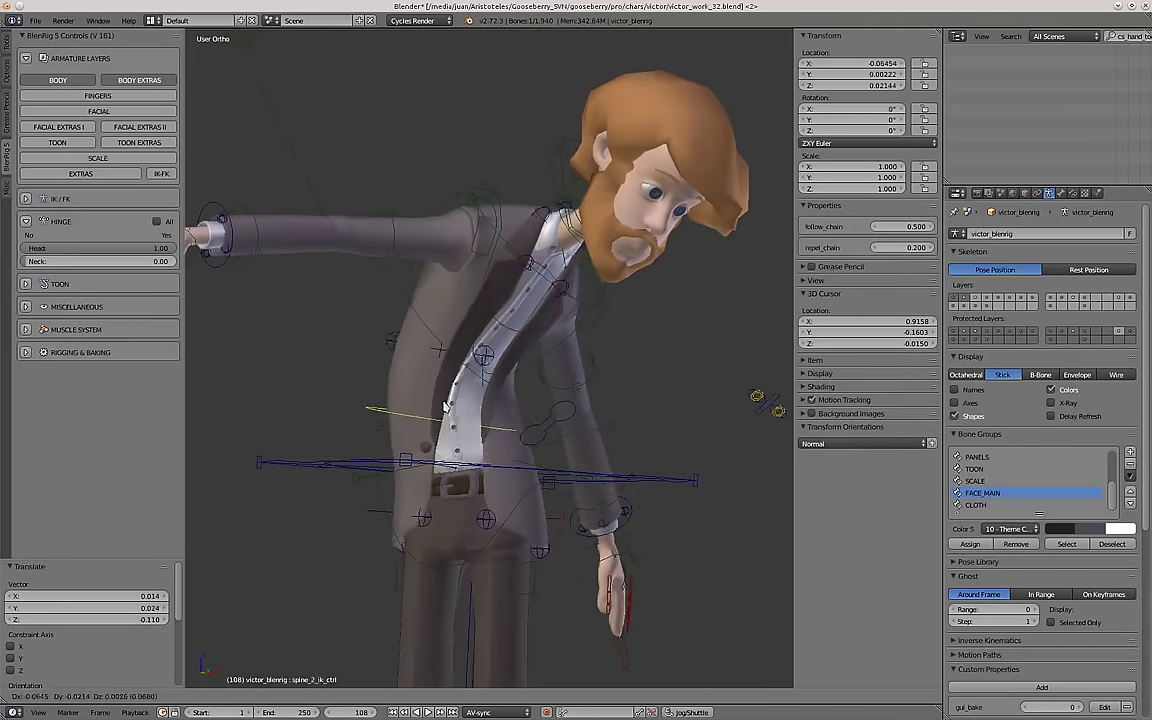
right_click(522, 406)
Move spine_4_ik_ctrl about 0.193 sideways in the front view to stretch the upper torso further over.
scroll(525, 390, "down", 3)
key("KP_1")
scroll(527, 385, "up", 1)
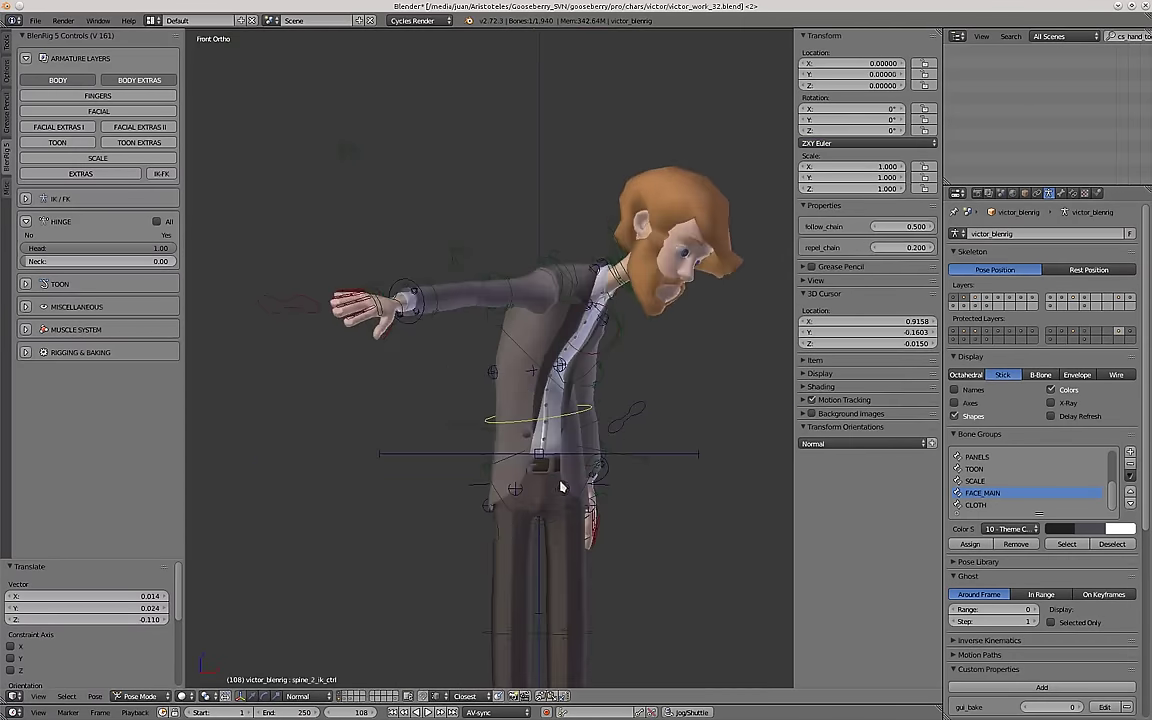
scroll(561, 487, "up", 3)
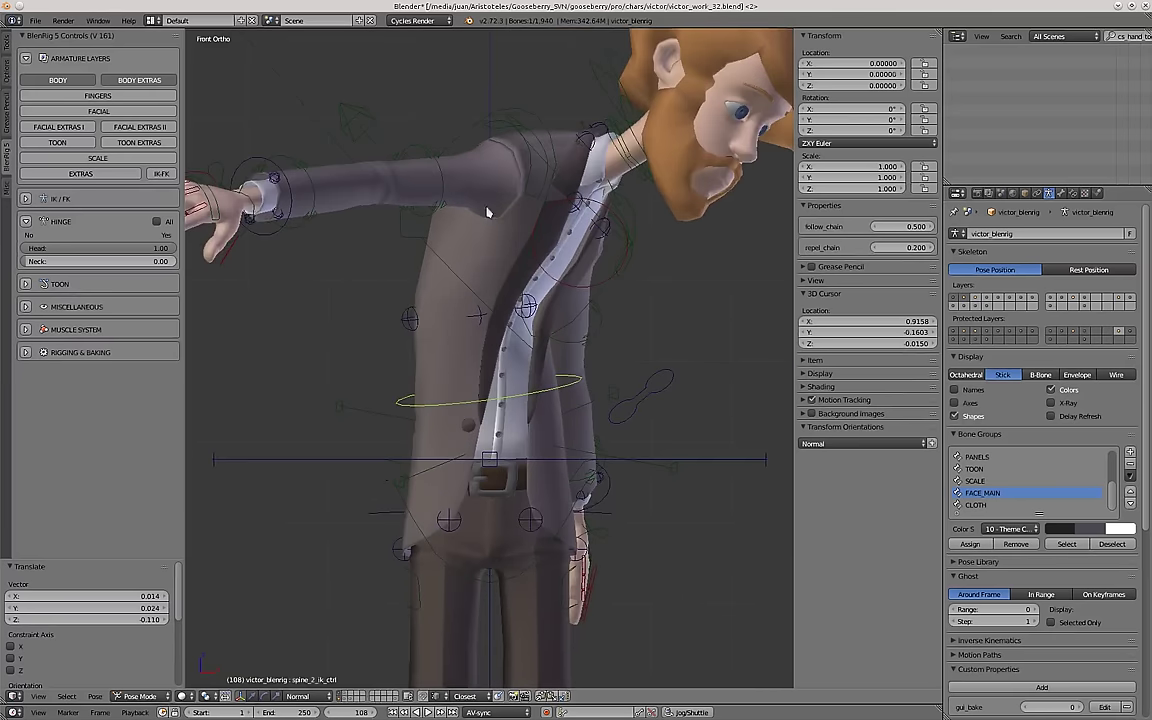
right_click(533, 155)
right_click(560, 185)
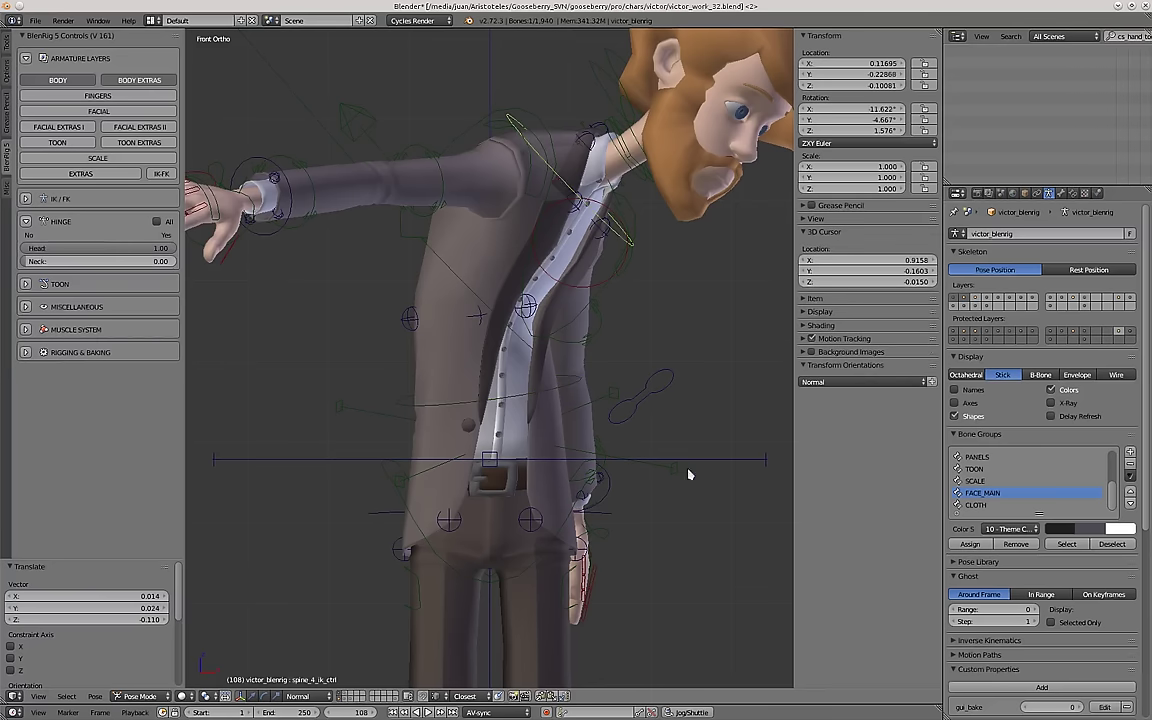
key("g")
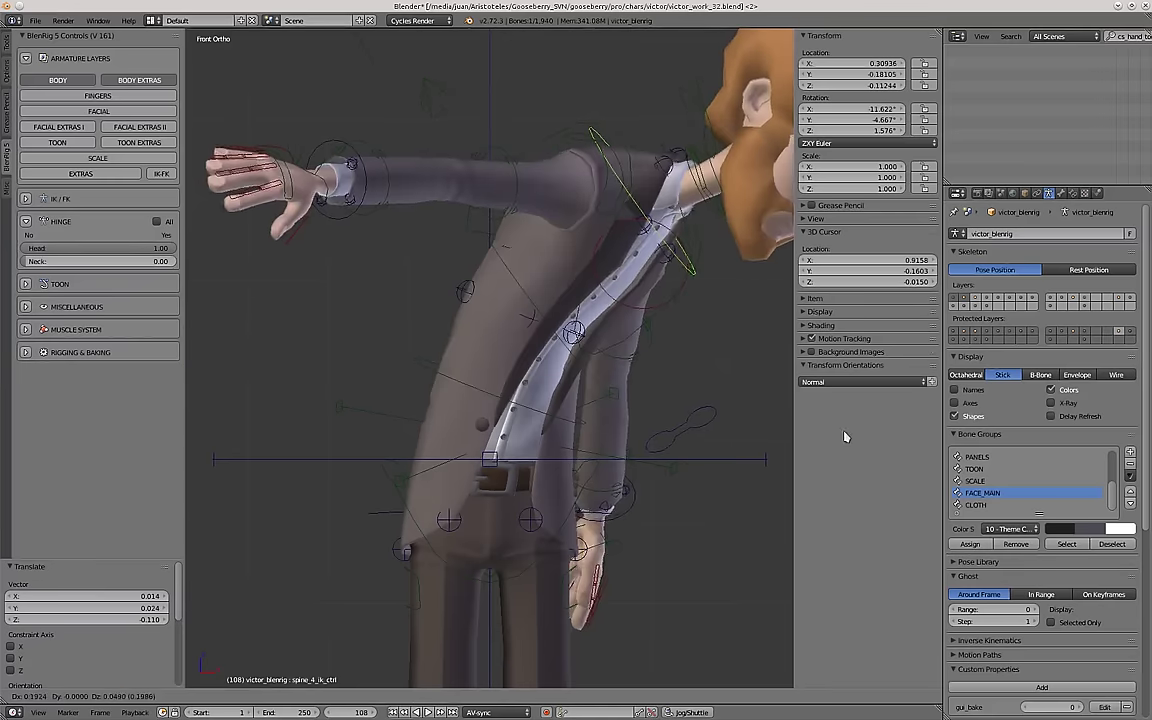
left_click(843, 437)
Move the pelvis_ctrl bone about 0.143 downward and 0.053 sideways to lower the hips.
middle_click_drag(416, 503, 360, 417, "shift")
scroll(360, 416, "down", 2)
right_click(350, 415)
scroll(430, 422, "up", 1)
scroll(432, 425, "down", 1)
key("g")
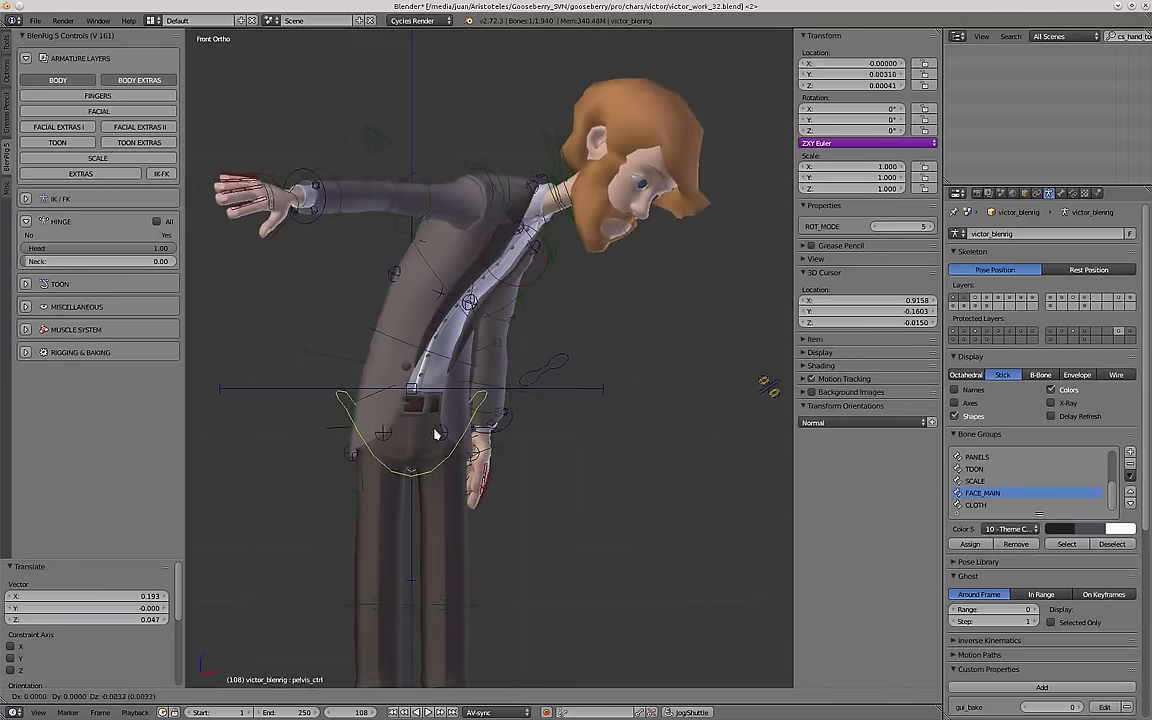
left_click(354, 506)
From an angled side view, move pelvis_ctrl about 0.117 further down to put the character into a crouch.
scroll(442, 378, "down", 3)
middle_click_drag(442, 378, 352, 362)
key("g")
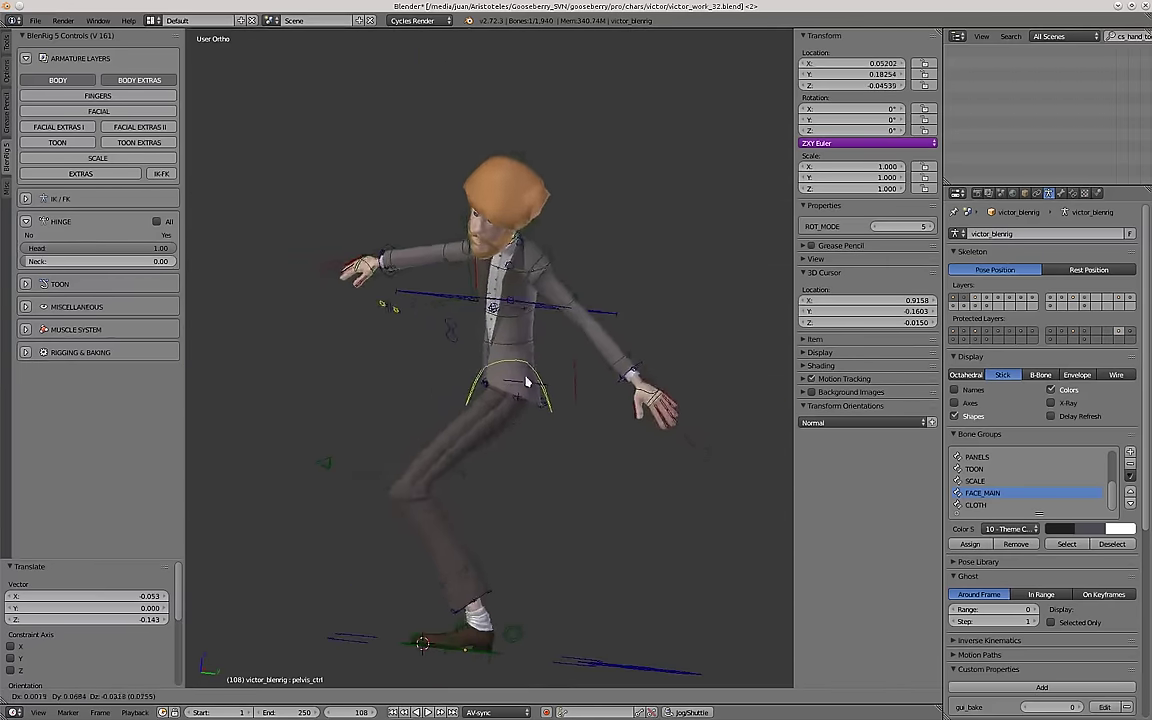
left_click(531, 411)
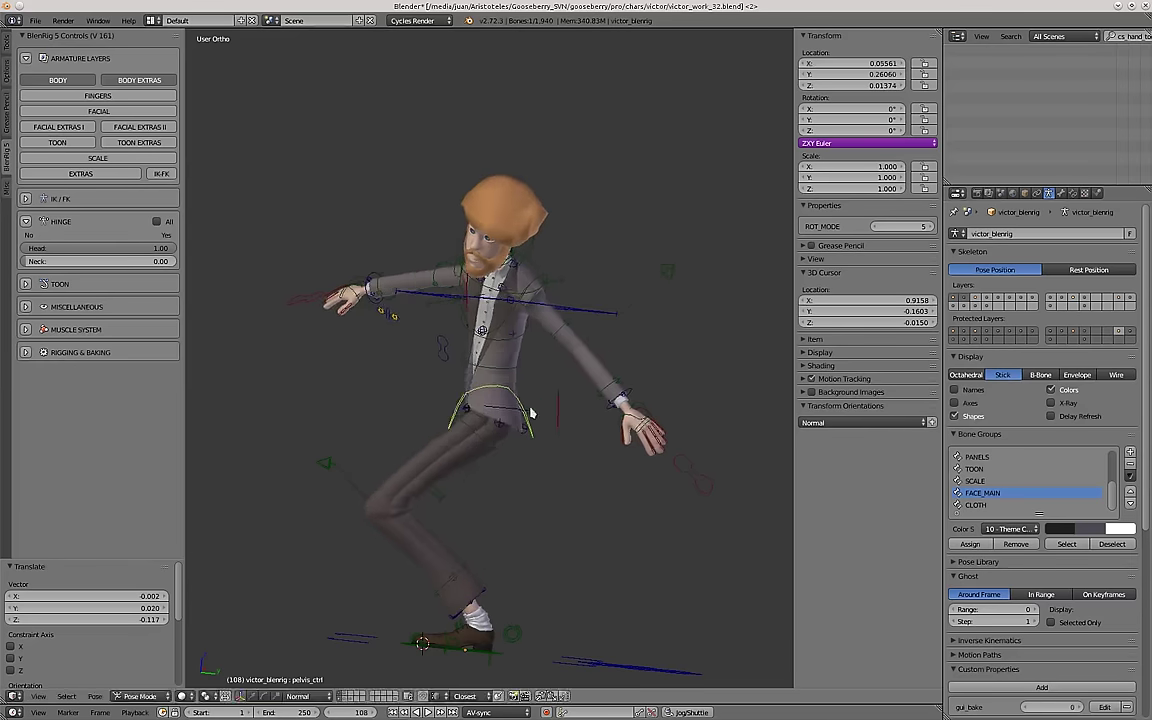
Rotate pelvis_ctrl about 28.5° to lean the whole upper body forward, and reposition the hips.
key("r")
left_click(543, 474)
key("g")
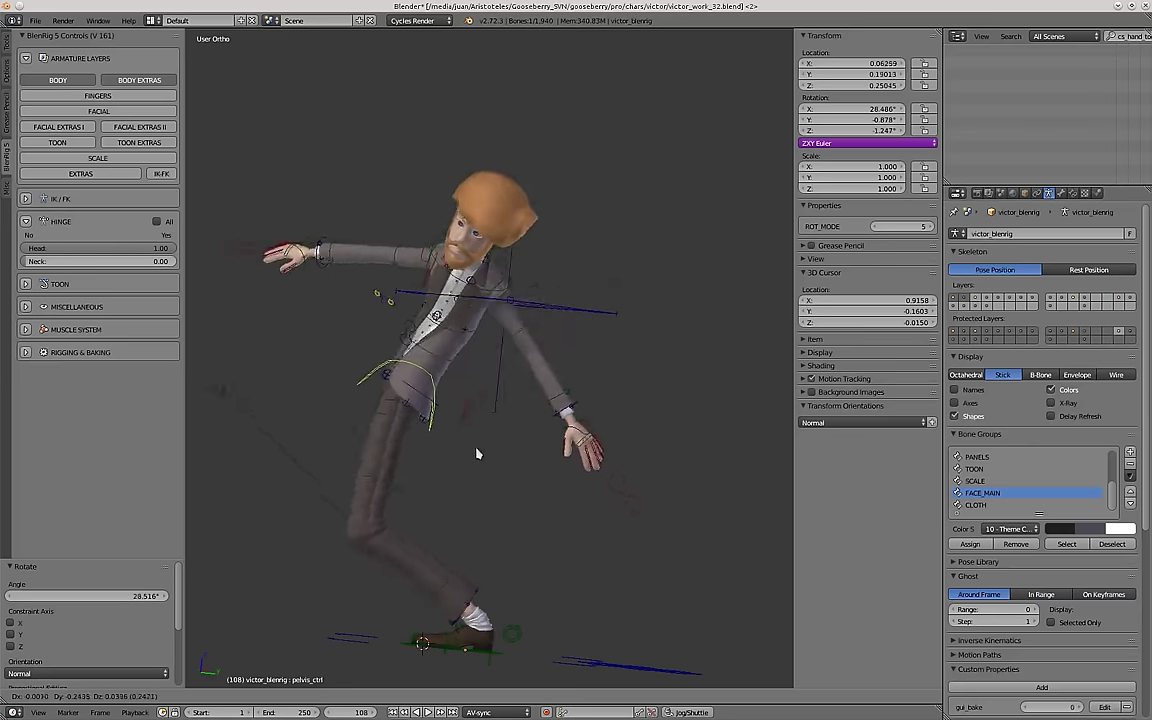
left_click(526, 455)
Clear the location and rotation of all bones, deselect them and return to the front view.
scroll(498, 360, "up", 3)
key("a")
key("a")
key("alt+g")
key("alt+r")
key("a")
key("KP_1")
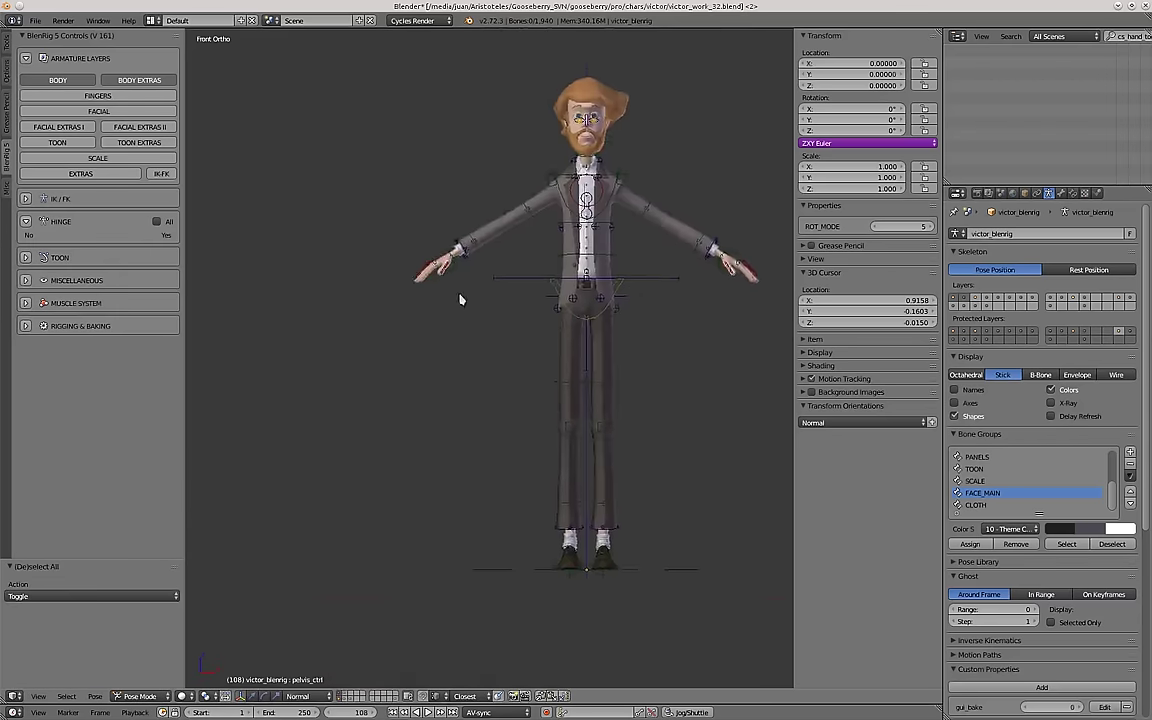
Move the pelvis_ctrl bone about 0.09 down and 0.03 sideways, and shift it again from the side view.
scroll(460, 298, "up", 4)
right_click(500, 325)
key("g")
left_click(364, 351)
key("KP_3")
key("g")
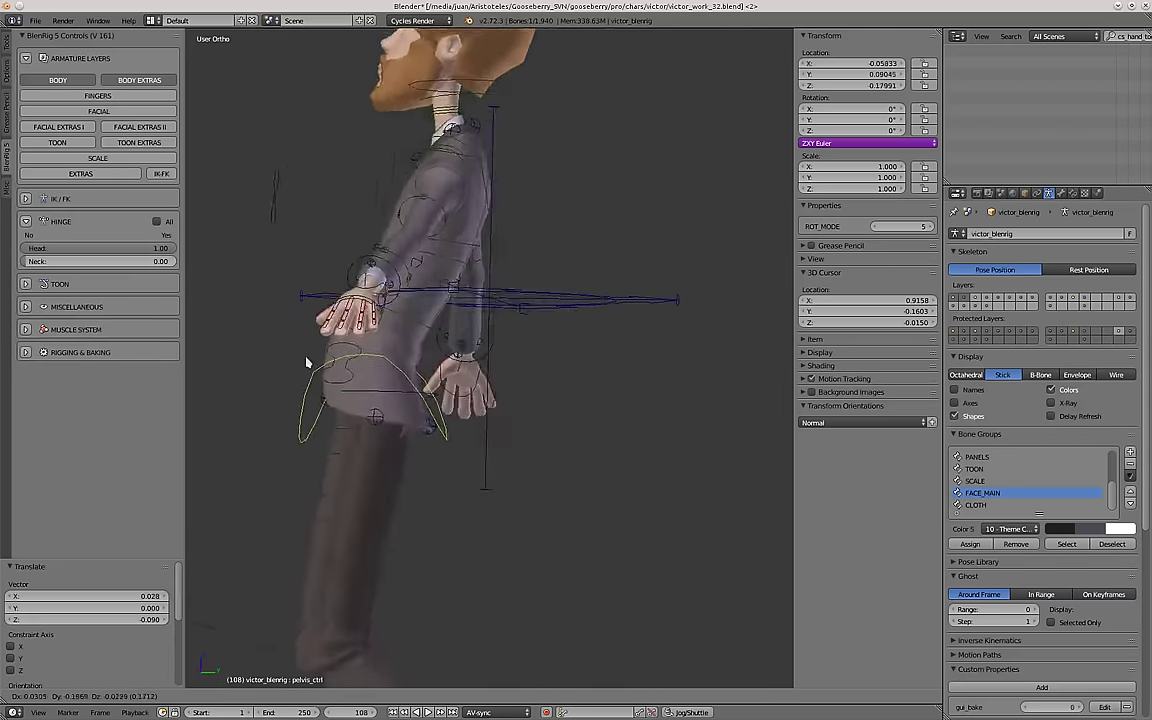
left_click(400, 355)
Clear the location and rotation of every bone, leave them deselected and view the character from the front.
key("KP_1")
scroll(450, 344, "down", 3)
key("a")
key("a")
key("alt+g")
key("alt+r")
key("a")
scroll(445, 348, "down", 2)
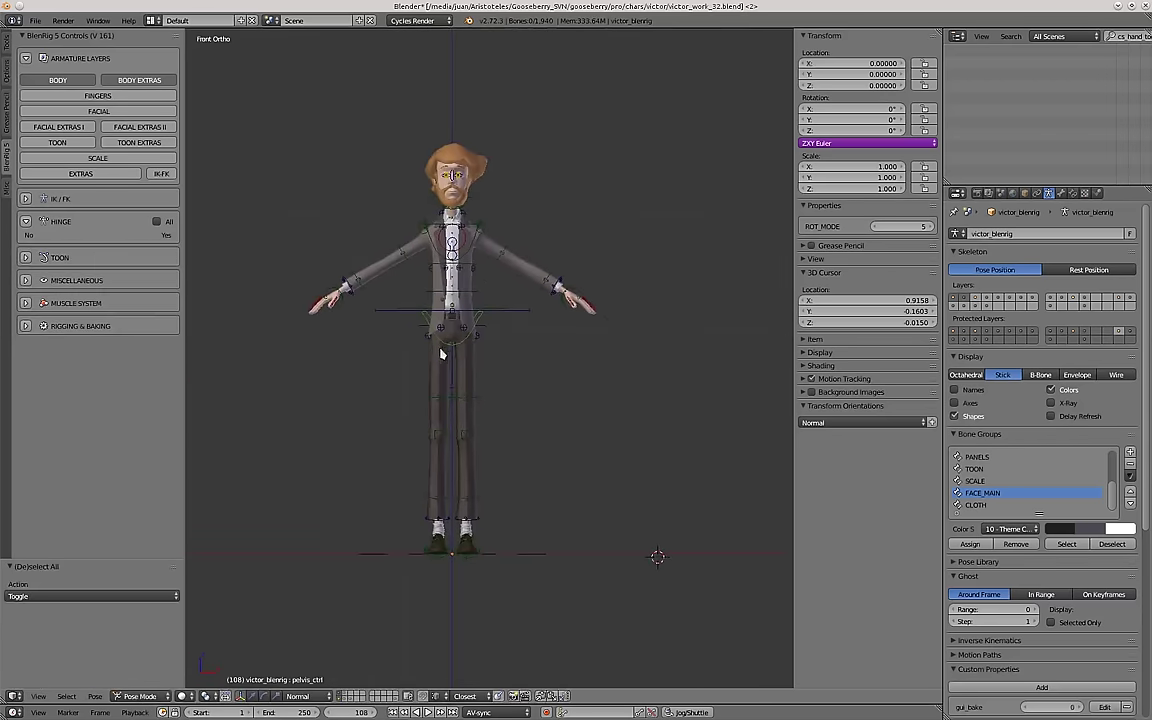
Select the pelvis_ctrl bone, collapse the Hinge options and expand the IK/FK options.
right_click(500, 320)
scroll(470, 330, "up", 1)
middle_click_drag(437, 347, 474, 411, "shift")
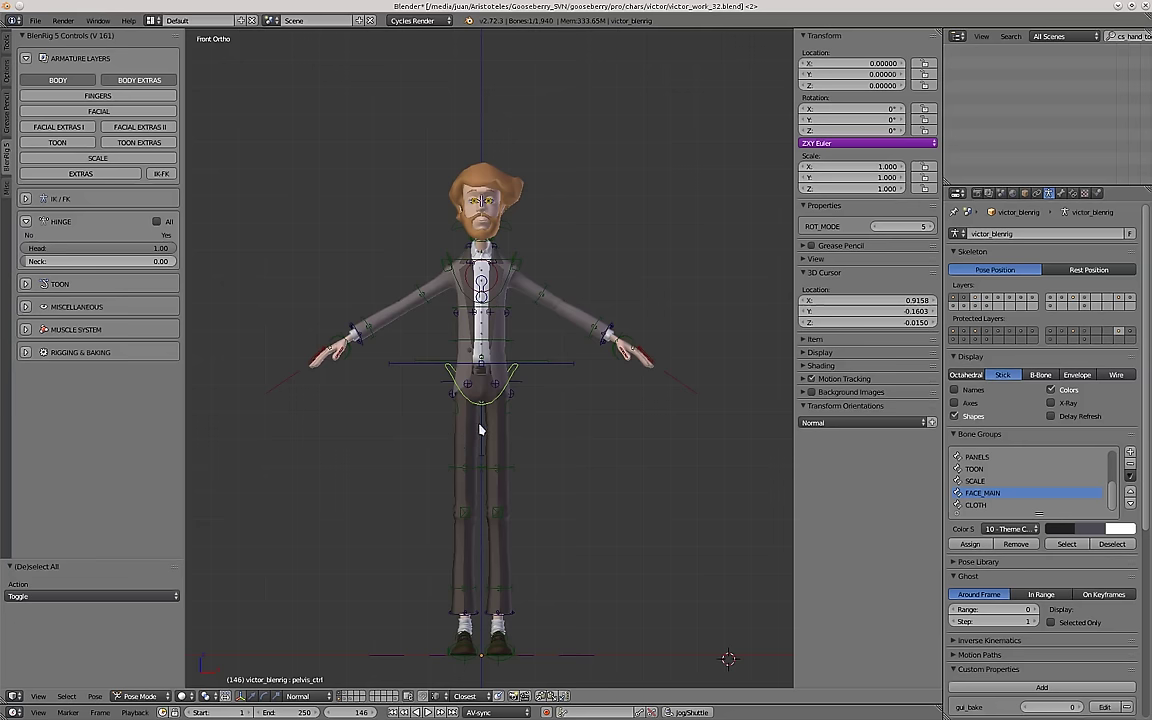
scroll(497, 280, "up", 4)
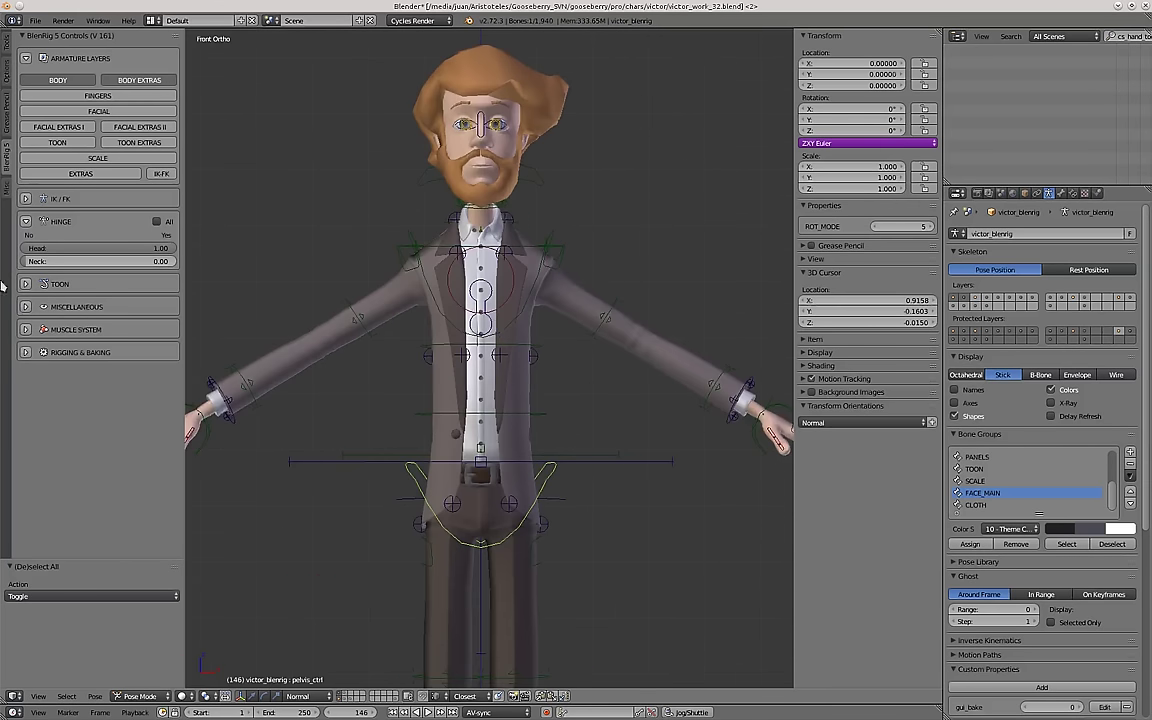
left_click(26, 222)
left_click(26, 199)
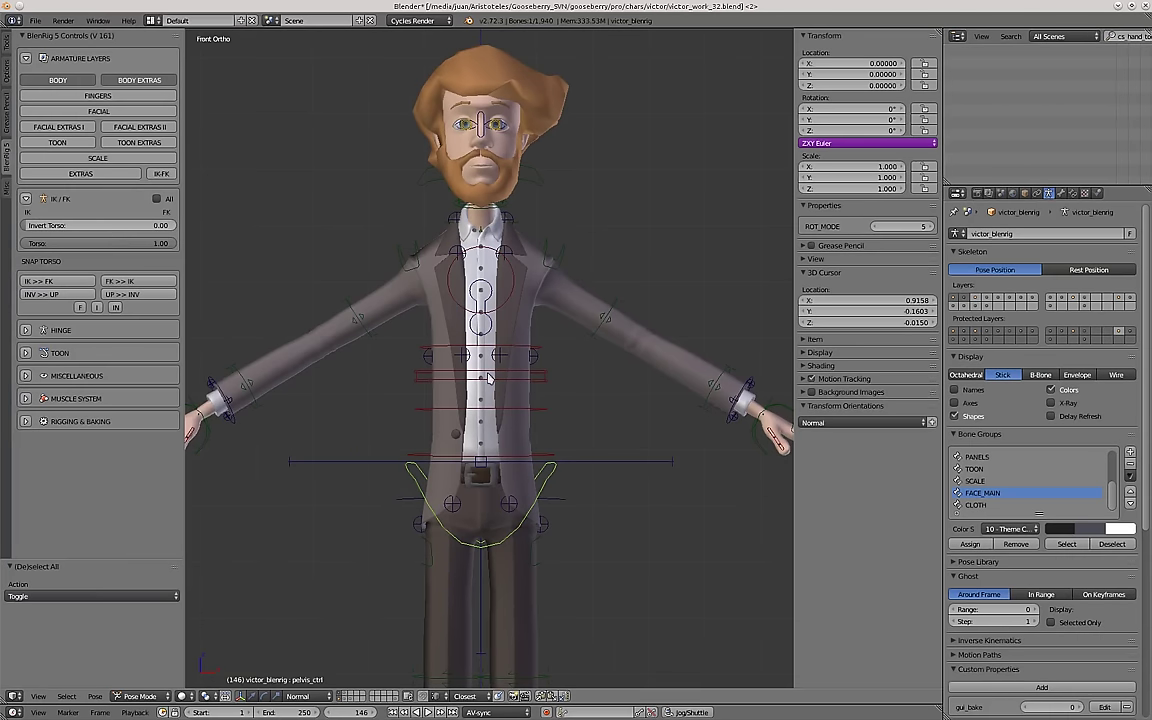
Select the torso_fk_ctrl bone, rotate it about -7.3° and trackball-rotate it to twist the upper body.
scroll(488, 378, "up", 1)
middle_click_drag(493, 375, 540, 349, "shift")
key("KP_1")
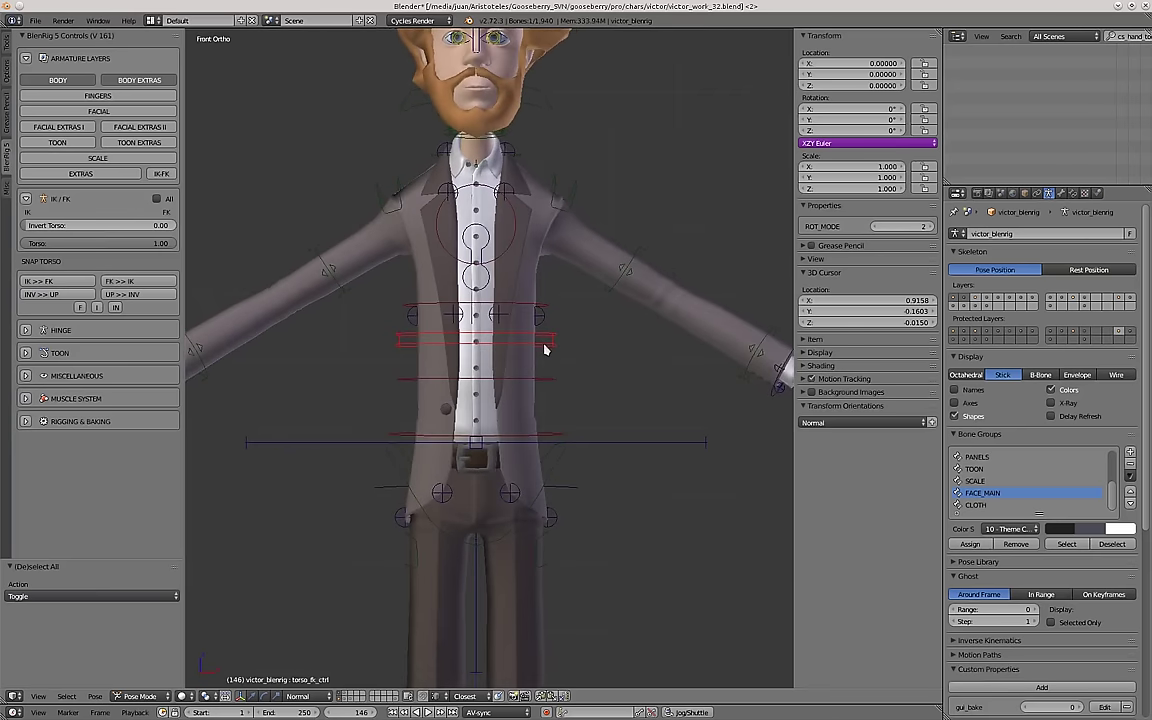
scroll(544, 348, "down", 3)
scroll(510, 345, "up", 2)
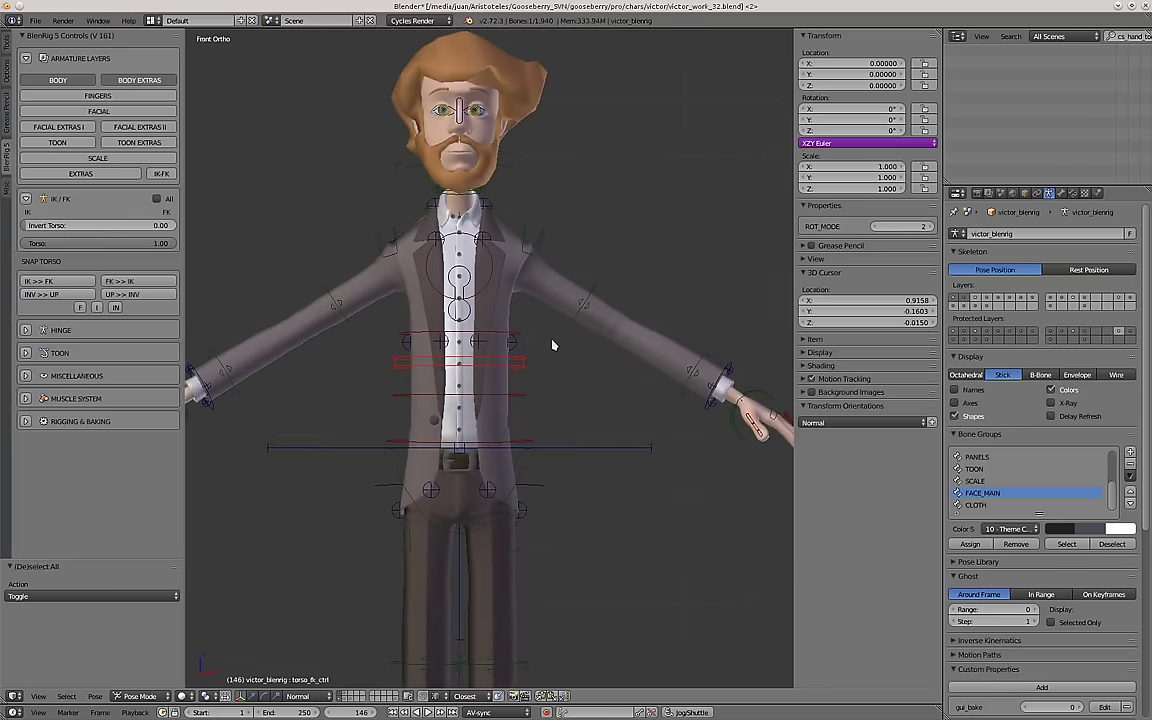
scroll(552, 340, "up", 1)
mouse_move(533, 364)
middle_mouse_down()
mouse_move(495, 386)
mouse_move(529, 371)
middle_mouse_up()
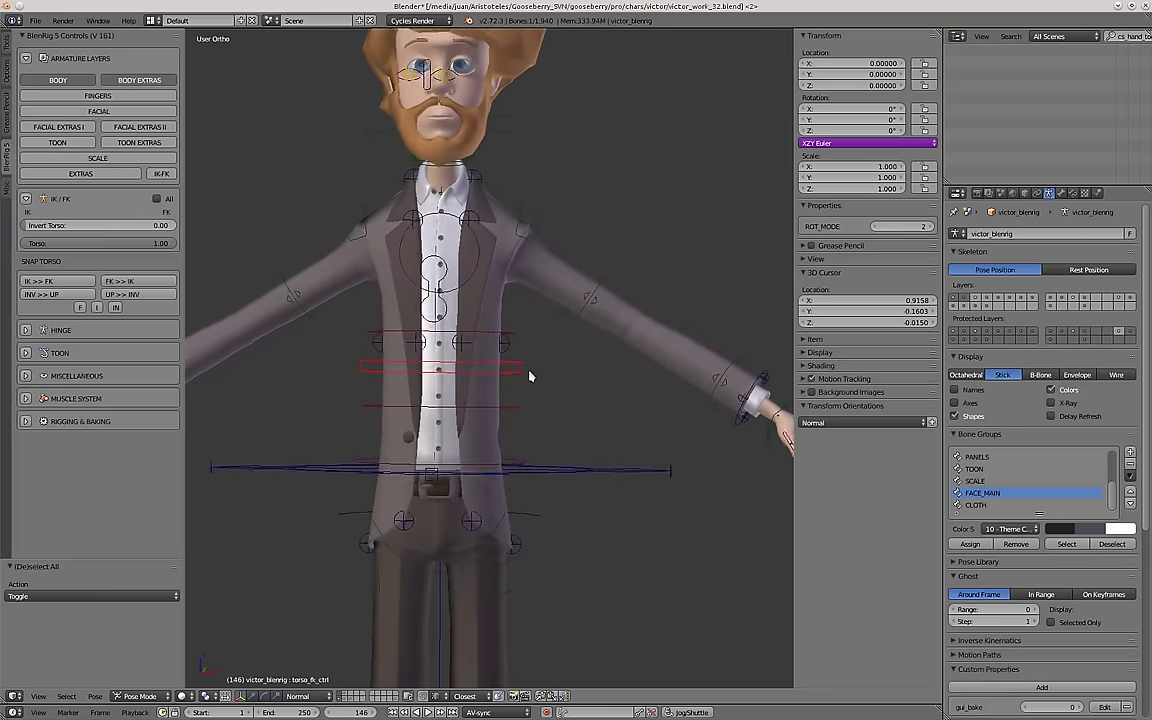
key("KP_1")
key("r")
key("r")
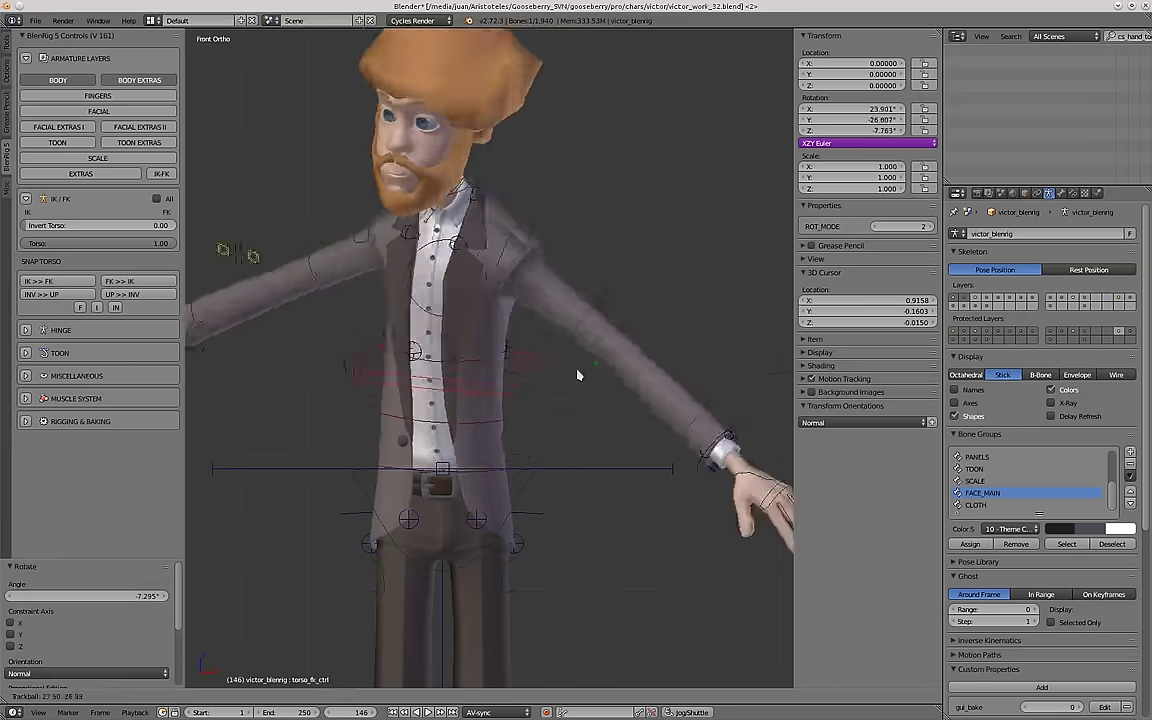
left_click(600, 440)
Twist torso_fk_ctrl to the opposite side, tilt it sideways by about 31.6° and beyond, and clear its rotation.
key("r")
key("r")
left_click(612, 388)
key("r")
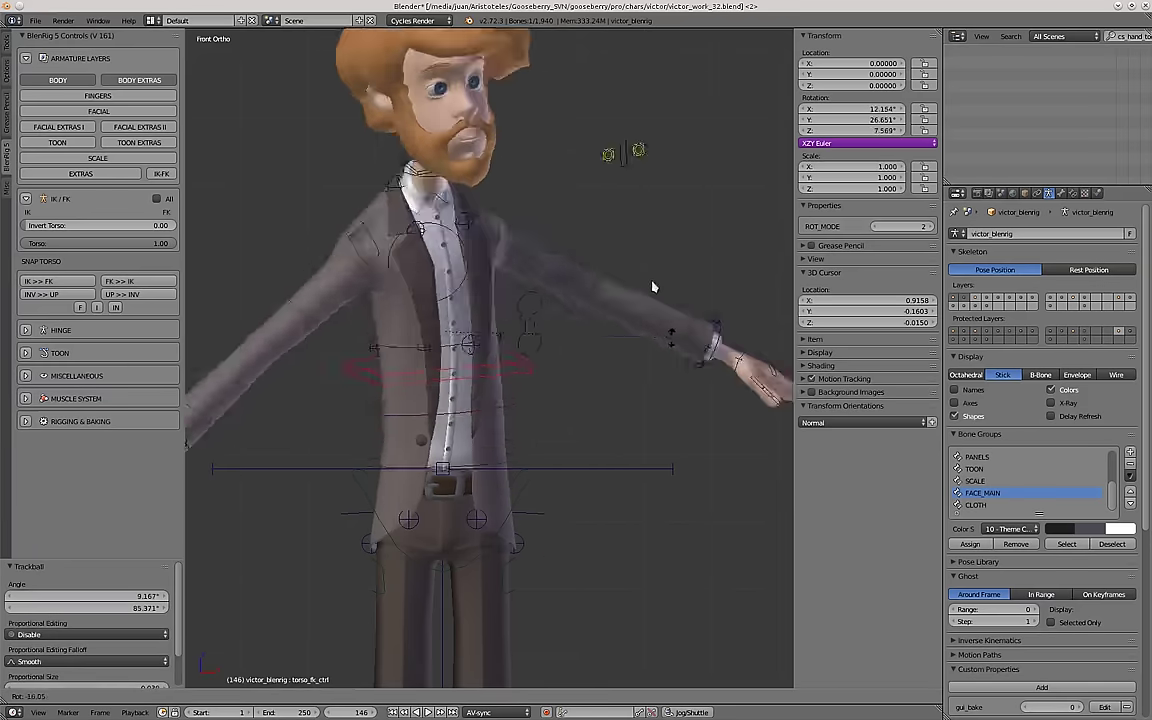
left_click(601, 485)
key("r")
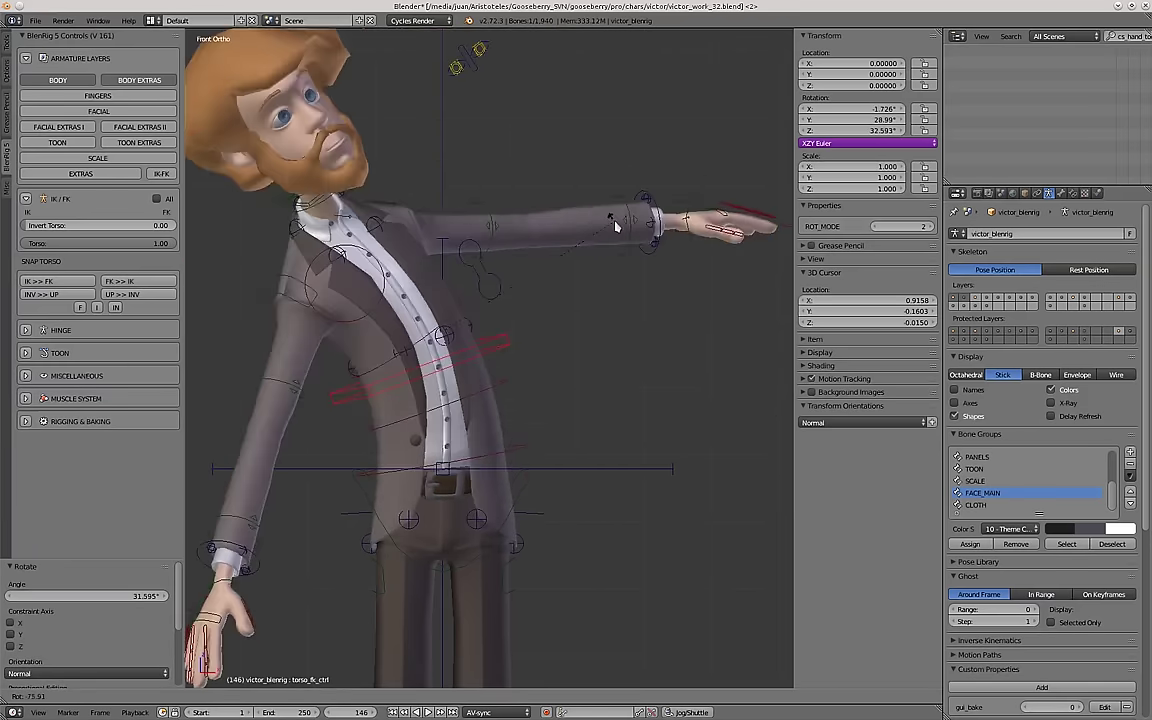
left_click(614, 222)
key("alt+r")
Bend the torso sideways by rotating spine_3_fk about 23°, spine_2_fk about 39.8° and spine_1_fk about 4.9°.
right_click(510, 333)
key("r")
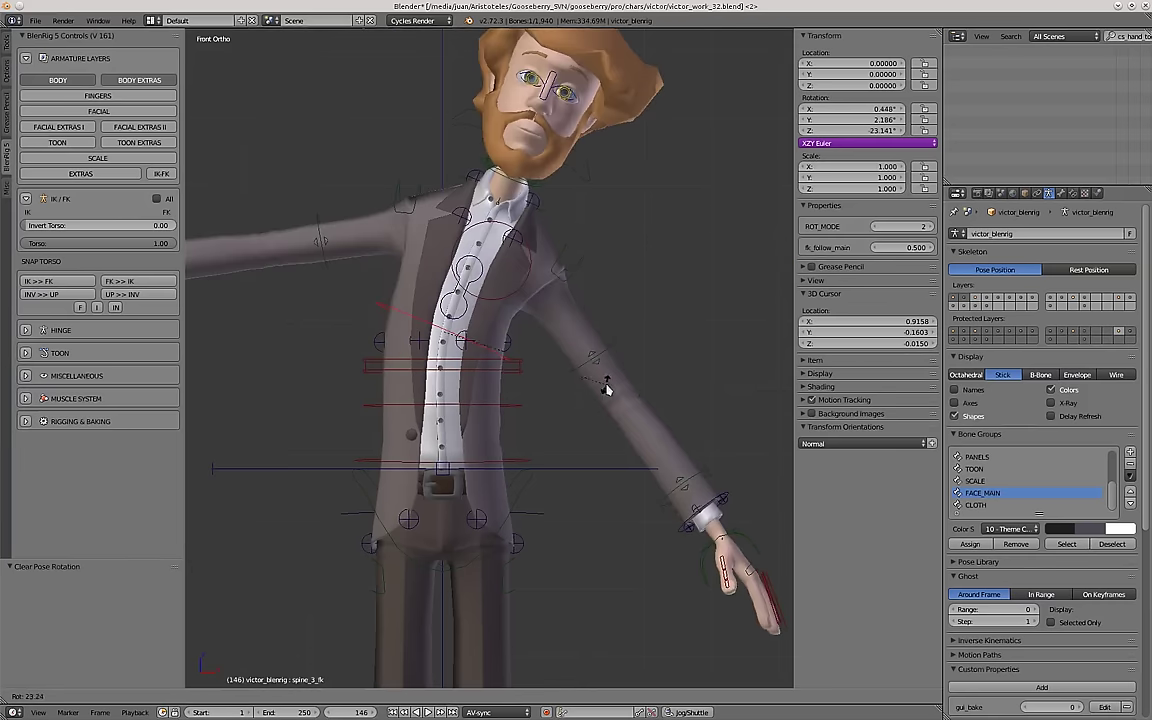
left_click(609, 389)
right_click(521, 406)
key("r")
left_click(531, 477)
right_click(530, 465)
key("r")
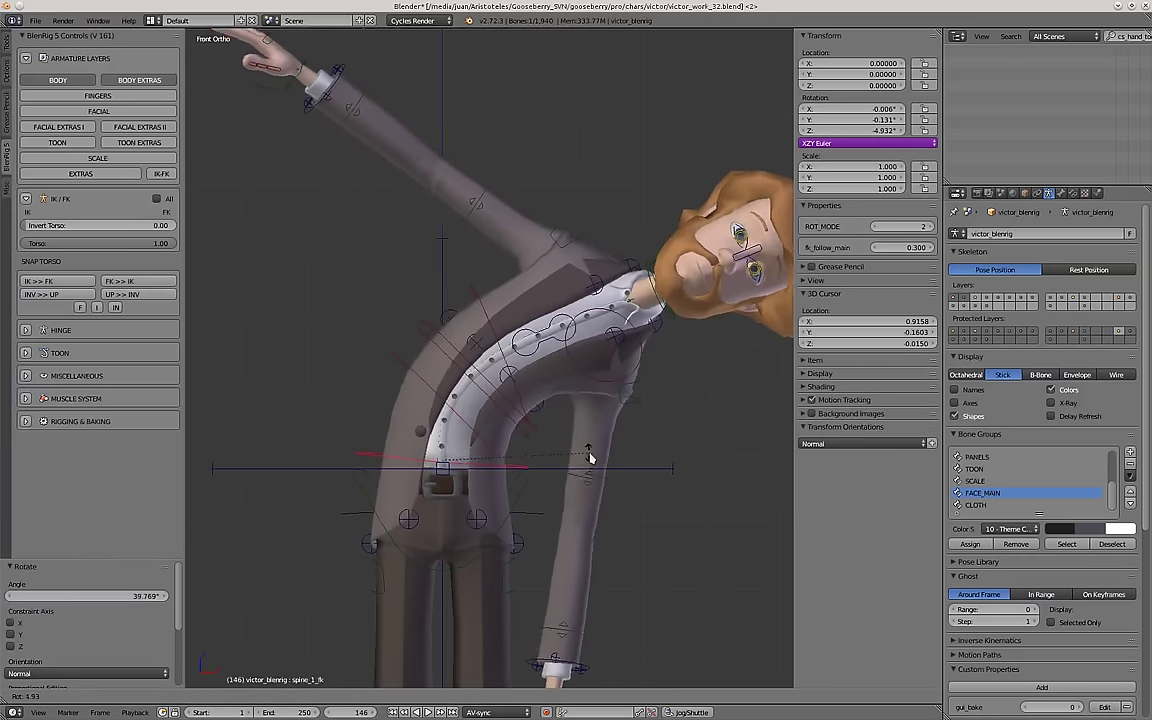
left_click(589, 459)
Move the pelvis_ctrl bone about 0.06 down and 0.01 sideways, and rotate it about 19°.
scroll(550, 472, "down", 1)
middle_click_drag(510, 484, 507, 383, "shift")
scroll(508, 383, "up", 2)
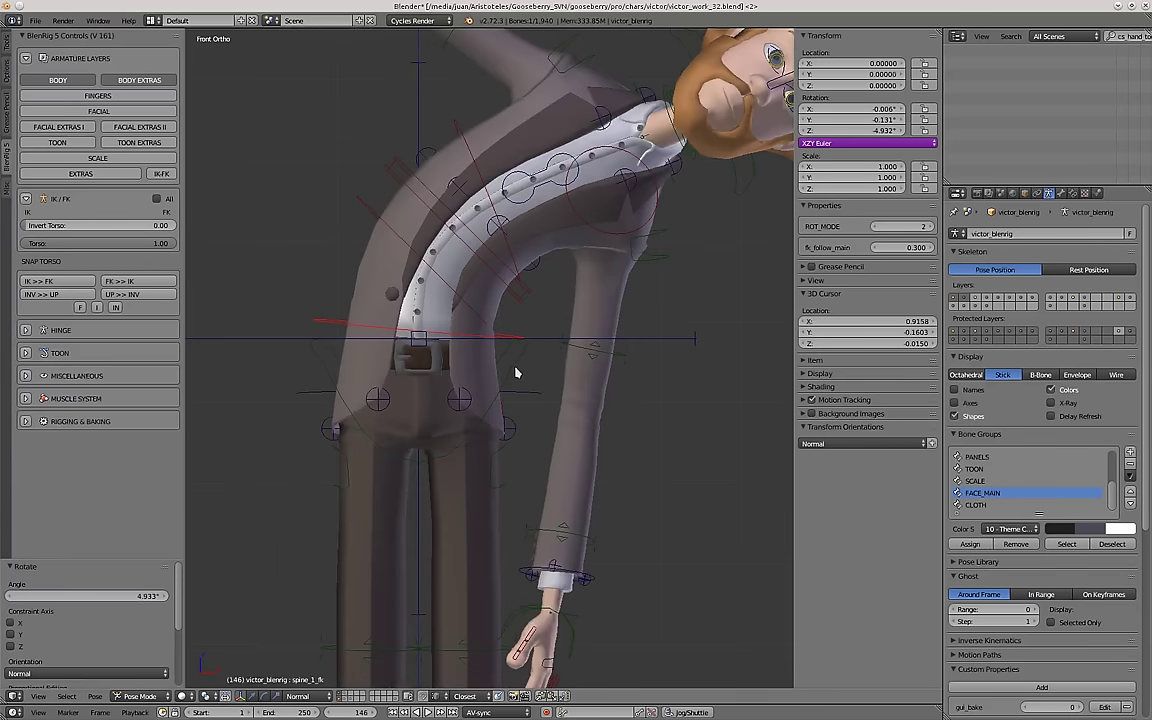
right_click(514, 373)
scroll(510, 382, "down", 4)
key("g")
left_click(513, 398)
key("r")
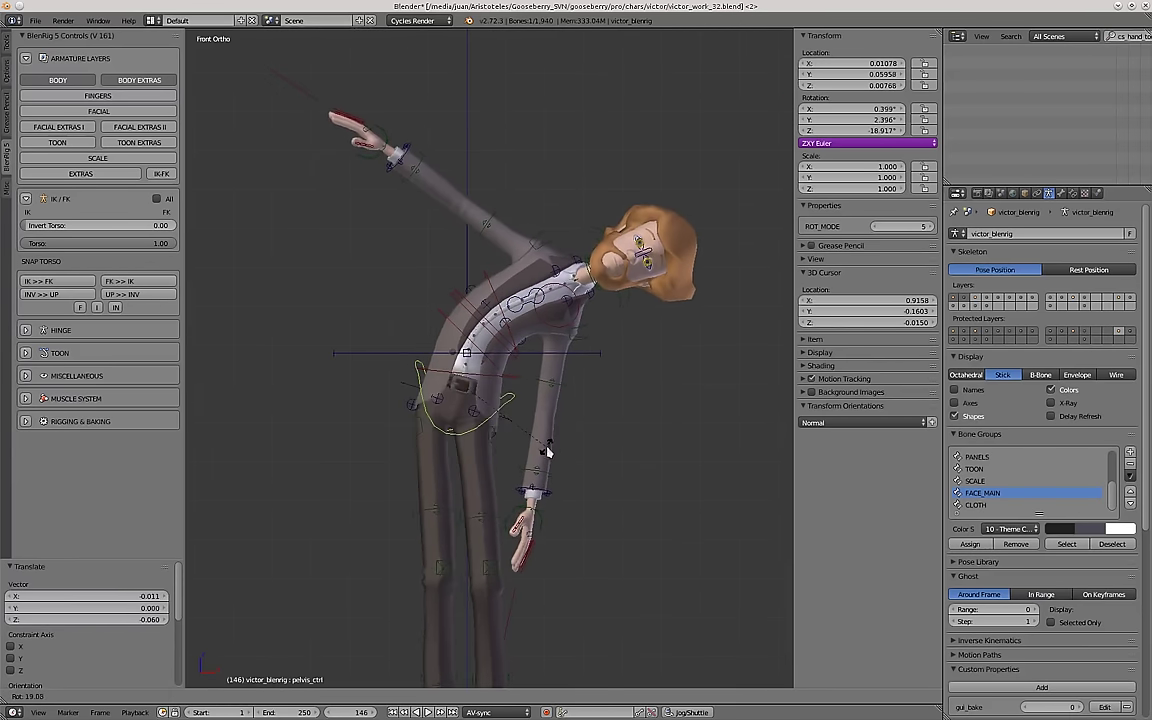
Reset the location and rotation of the whole rig to its rest pose with nothing selected.
key("a")
middle_click_drag(545, 455, 443, 398)
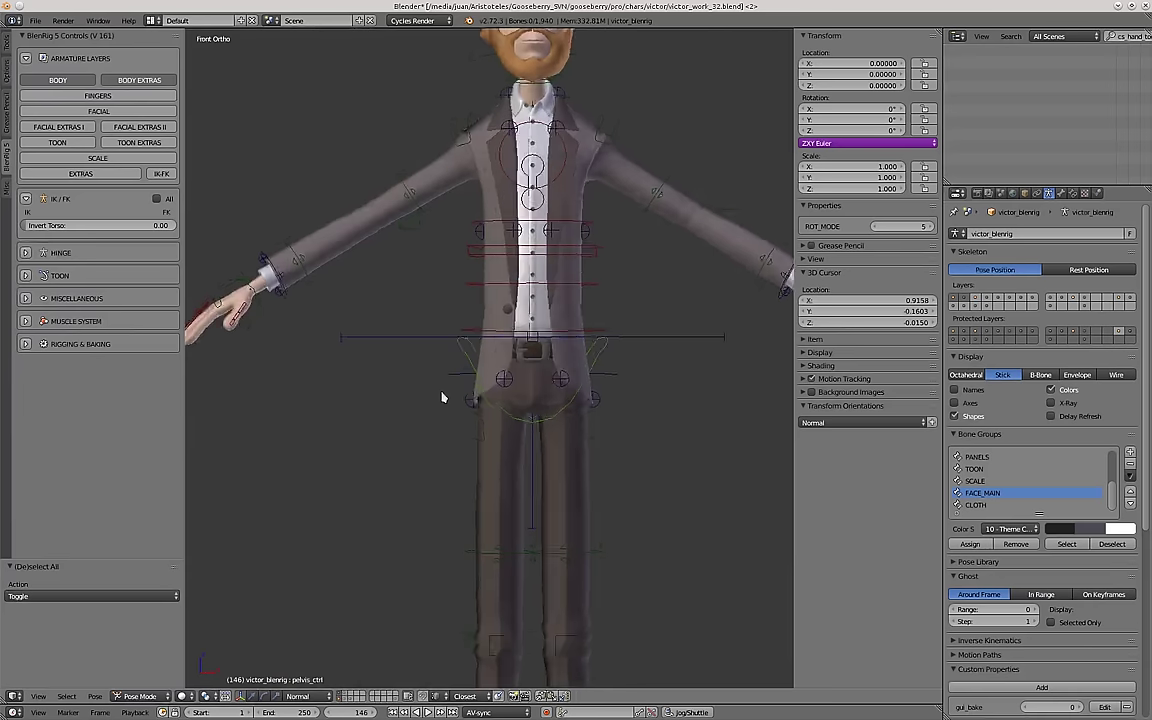
scroll(497, 390, "down", 5)
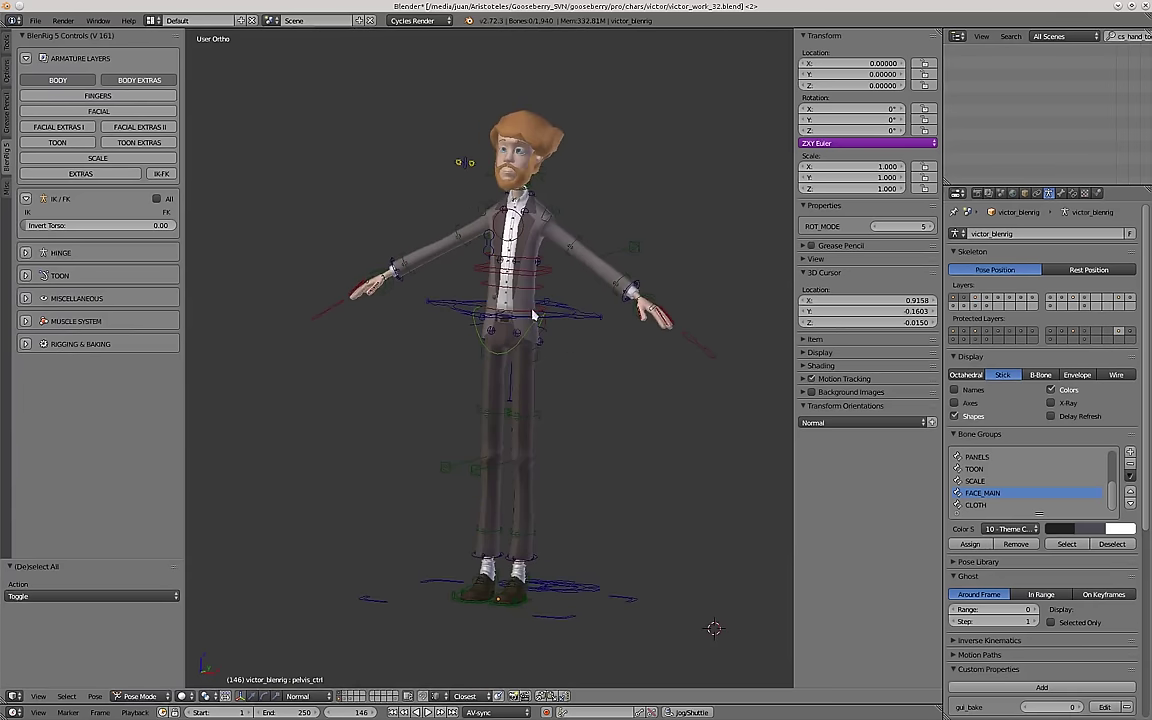
scroll(463, 380, "up", 2)
key("KP_1")
middle_click_drag(463, 380, 489, 374)
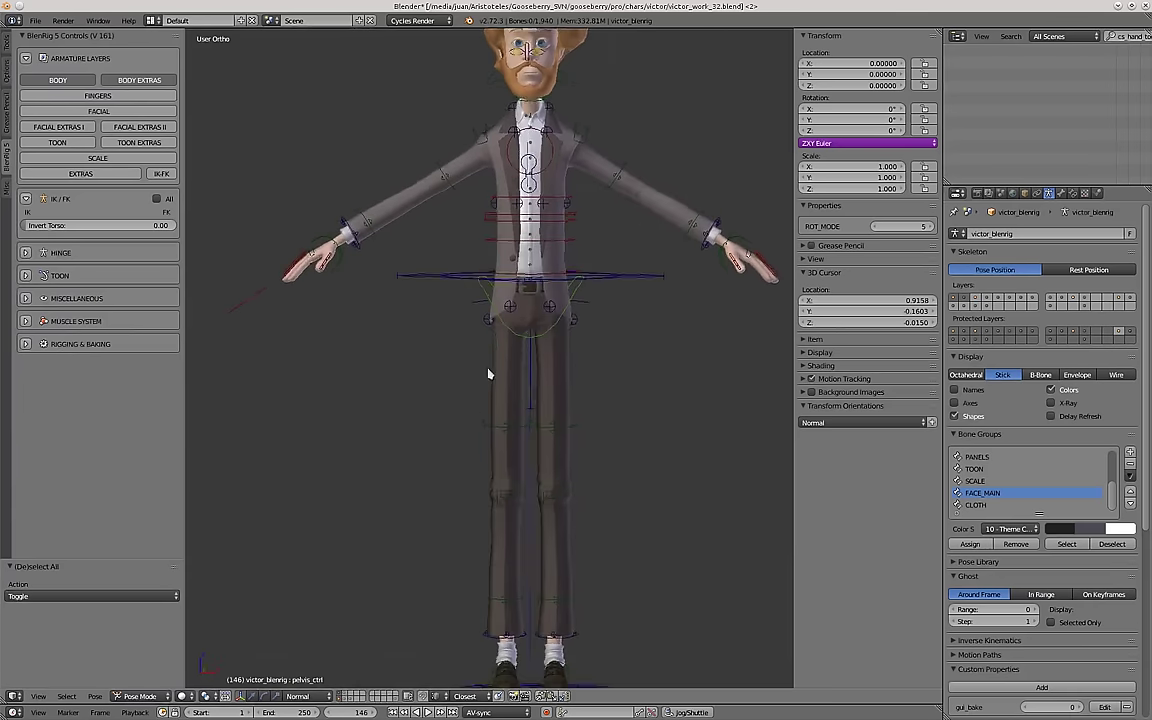
Try to move the master_torso bone about 0.485 forward in the right side view.
scroll(612, 316, "up", 4)
right_click(607, 293)
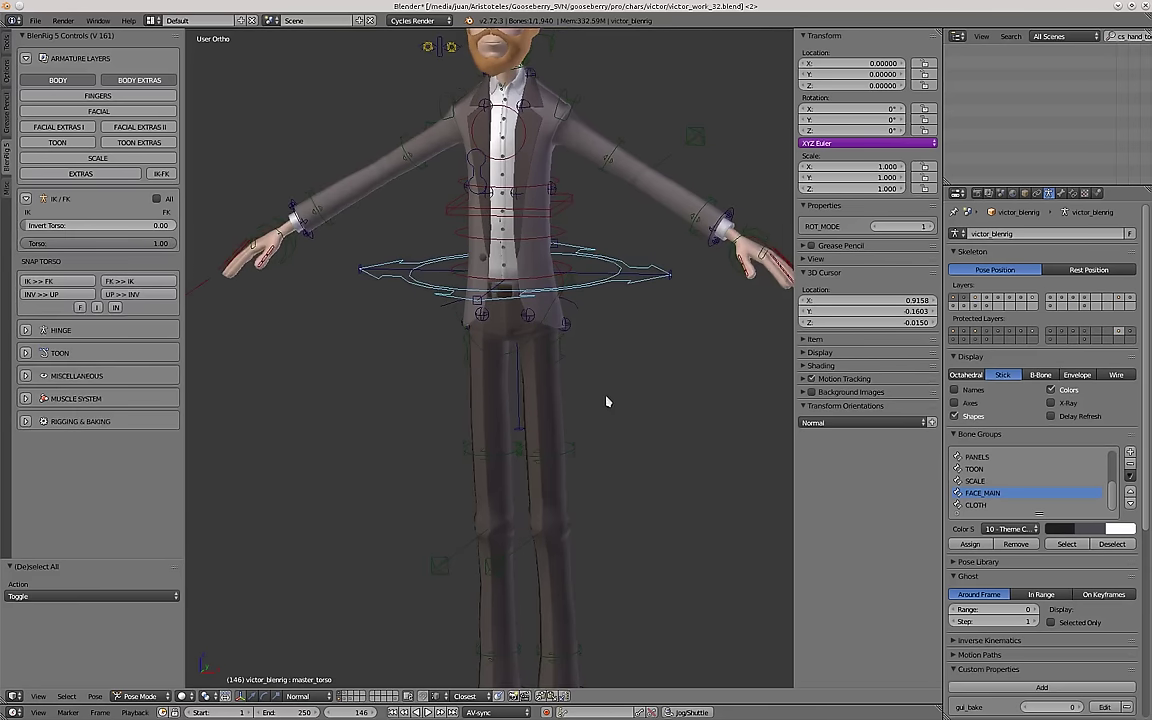
middle_click_drag(606, 401, 485, 292)
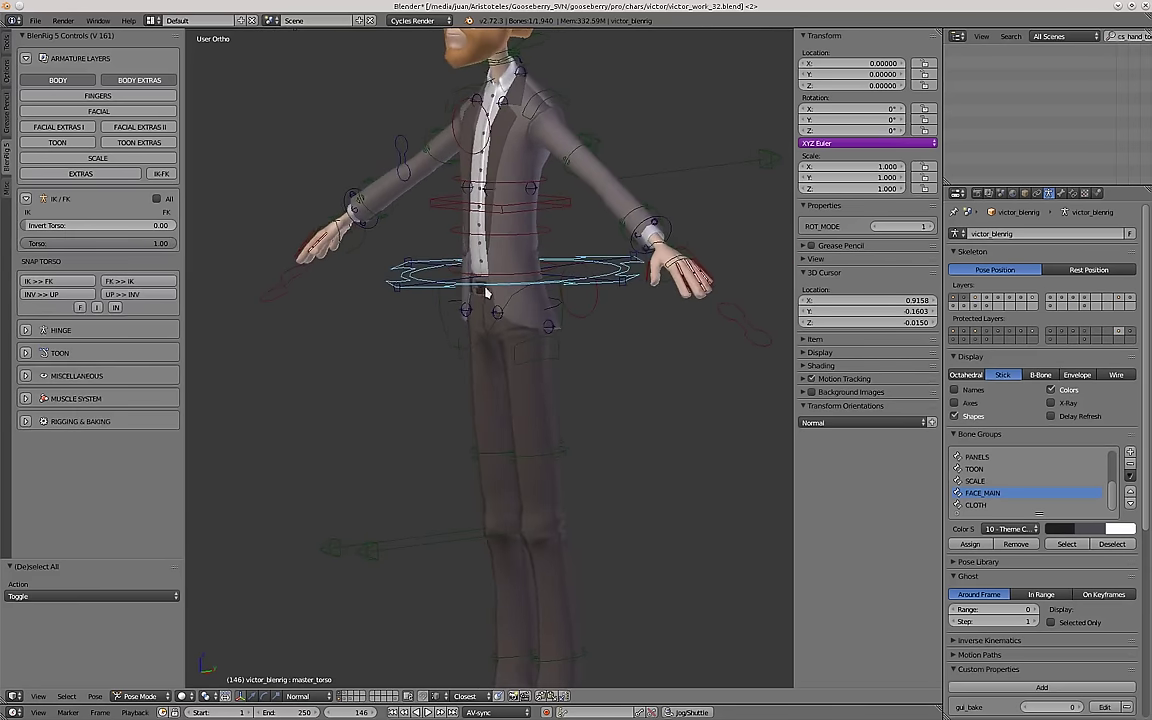
key("KP_3")
key("g")
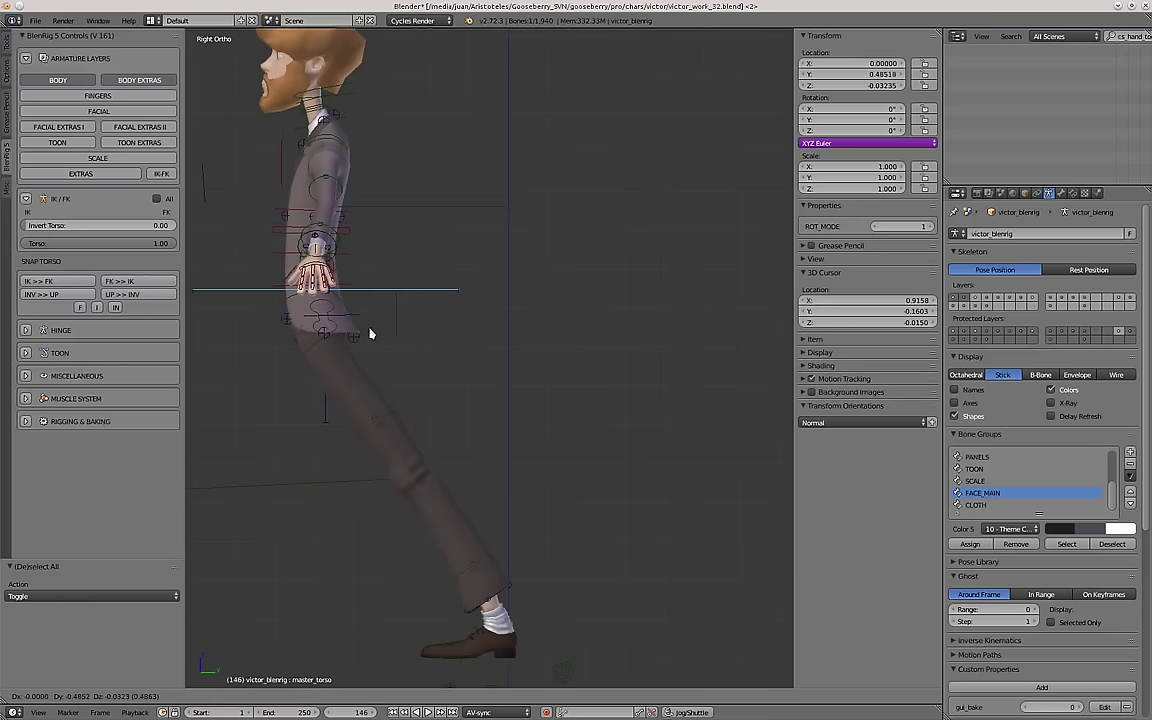
key("Escape")
key("KP_1")
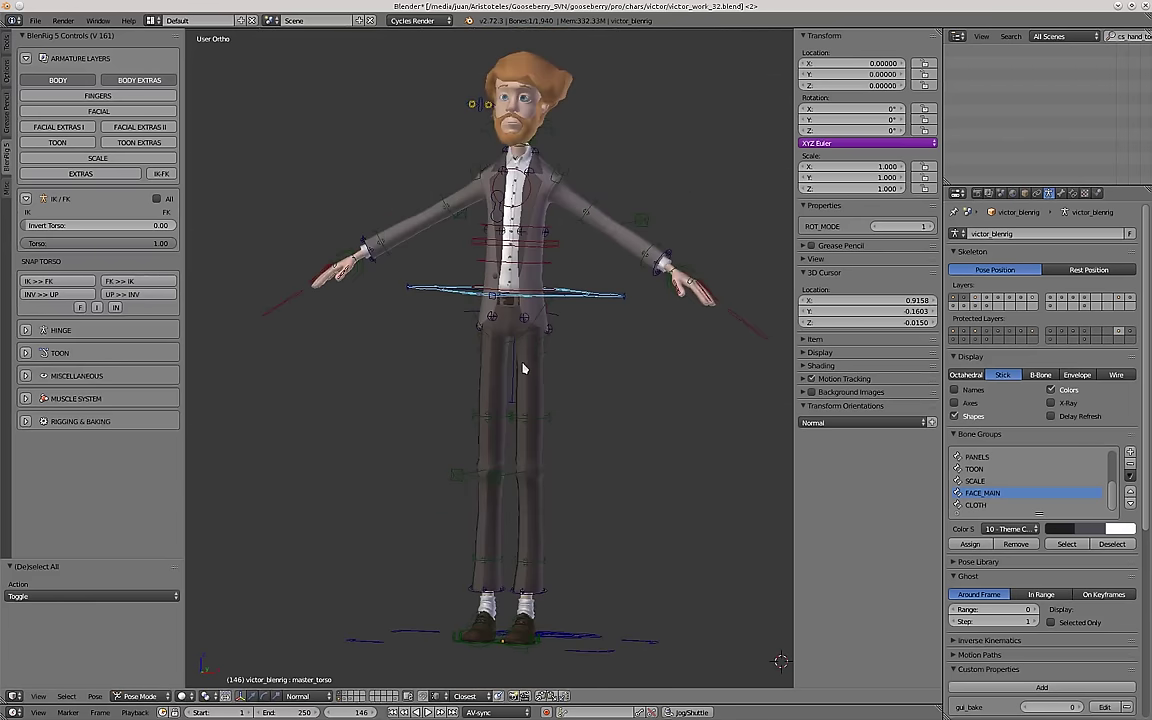
Select pelvis_ctrl and examine the pelvis and torso controls from the front view.
middle_click_drag(524, 368, 363, 376)
key("KP_1")
scroll(500, 335, "up", 2)
right_click(548, 319)
scroll(356, 536, "up", 1)
middle_click_drag(356, 536, 326, 588, "shift")
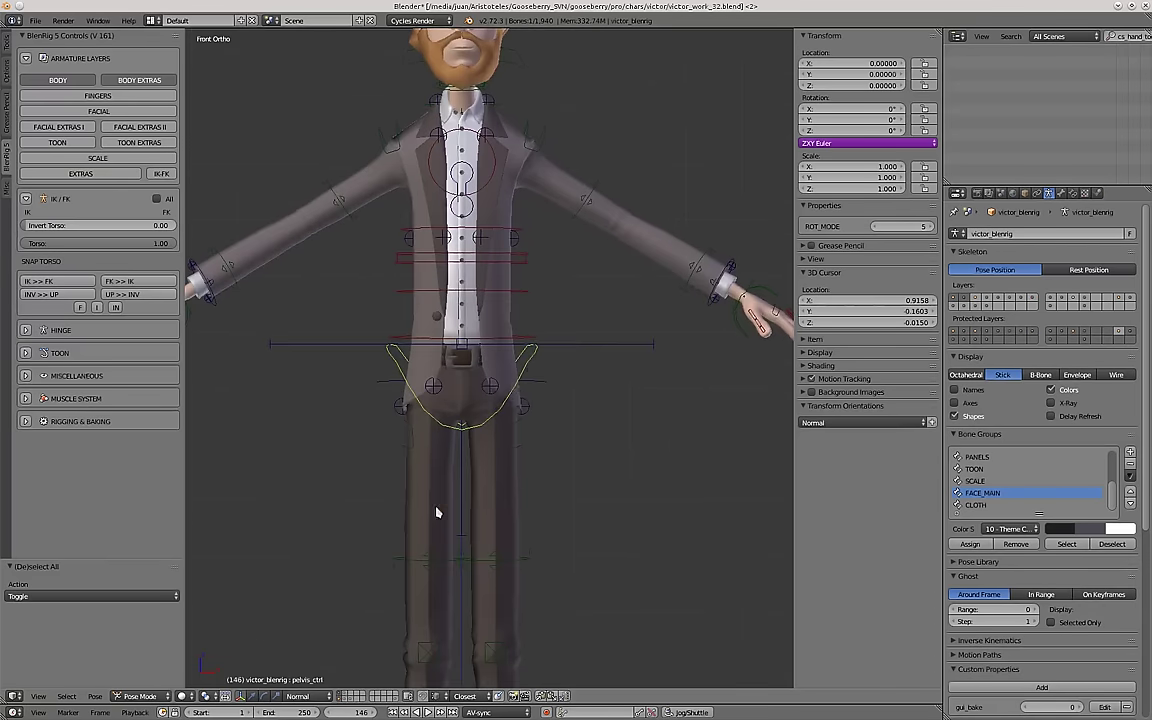
scroll(427, 425, "down", 3)
scroll(415, 325, "up", 4)
scroll(482, 428, "up", 2)
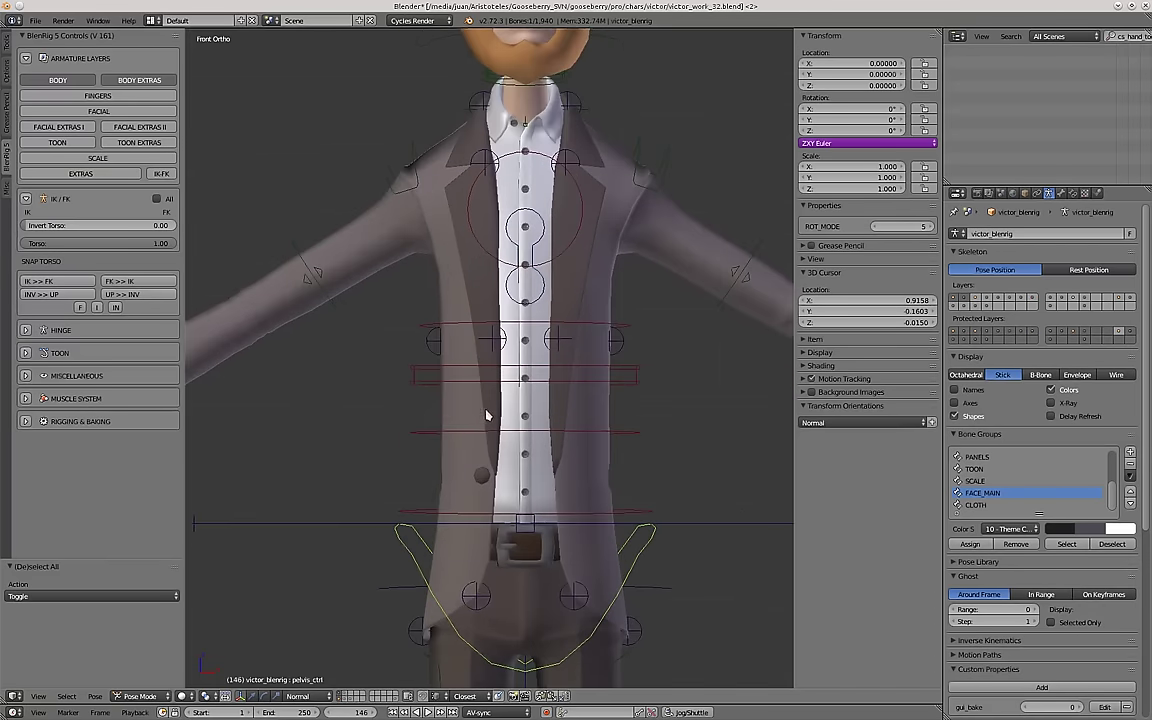
Select the spine_3_fk bone and move it about 0.042 up from a slightly angled view.
scroll(489, 384, "down", 2)
right_click(588, 344)
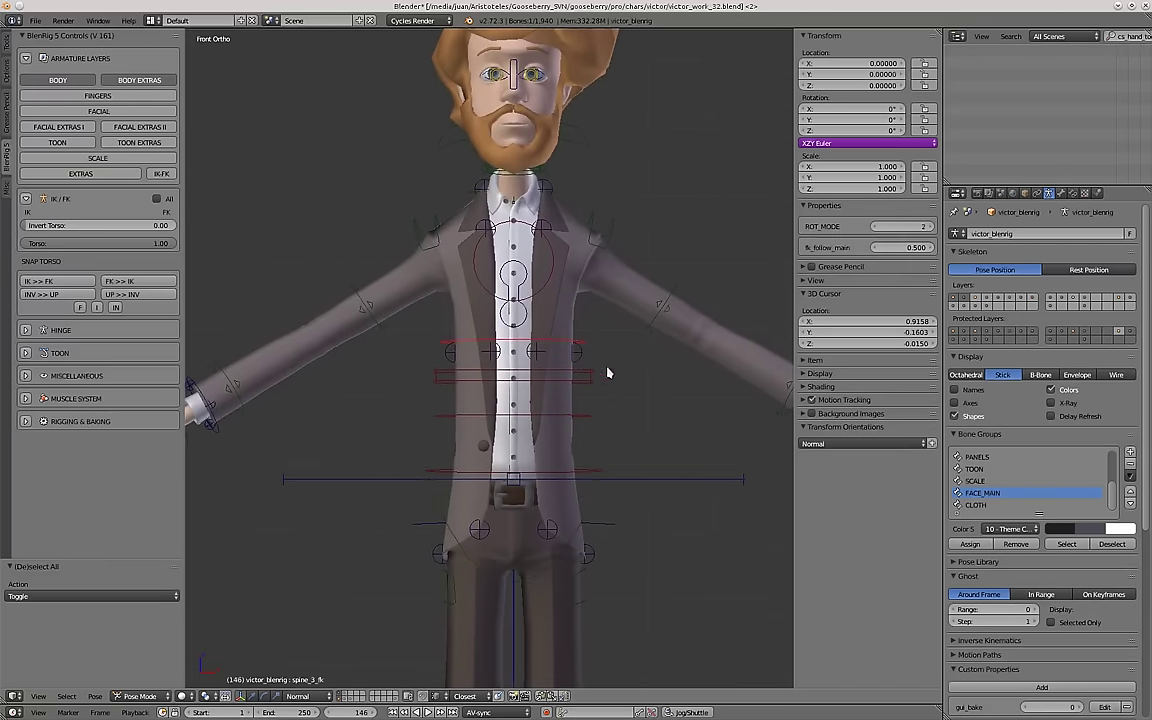
middle_click_drag(608, 370, 482, 423)
key("g")
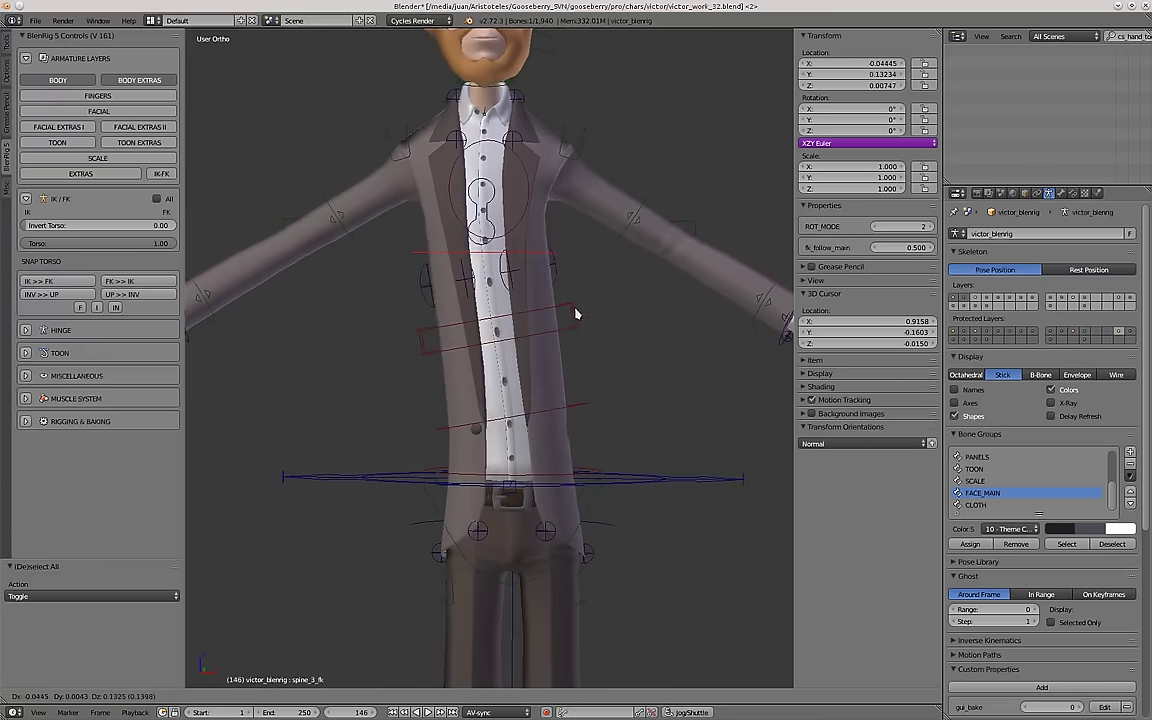
left_click(586, 391)
Move the spine_2_fk bone upward to a Y location of about 0.105 to stretch the torso.
right_click(586, 420)
key("g")
left_click(607, 384)
scroll(597, 425, "down", 1)
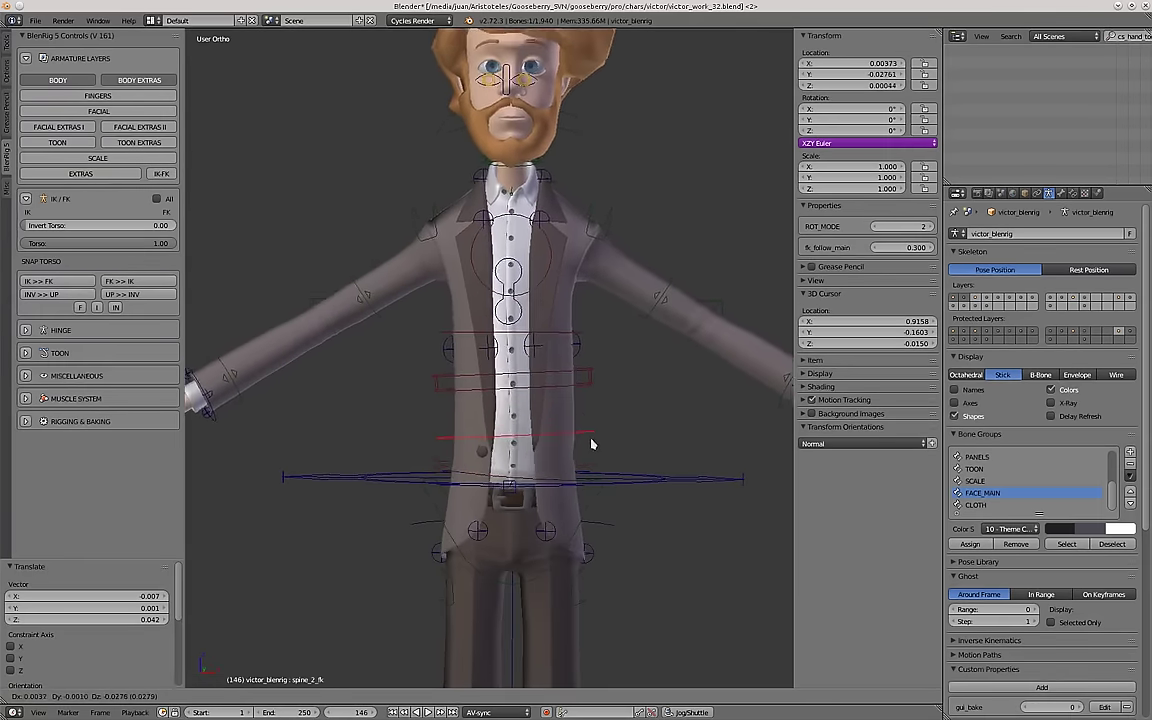
middle_click_drag(591, 442, 520, 397)
scroll(520, 397, "down", 1)
key("g")
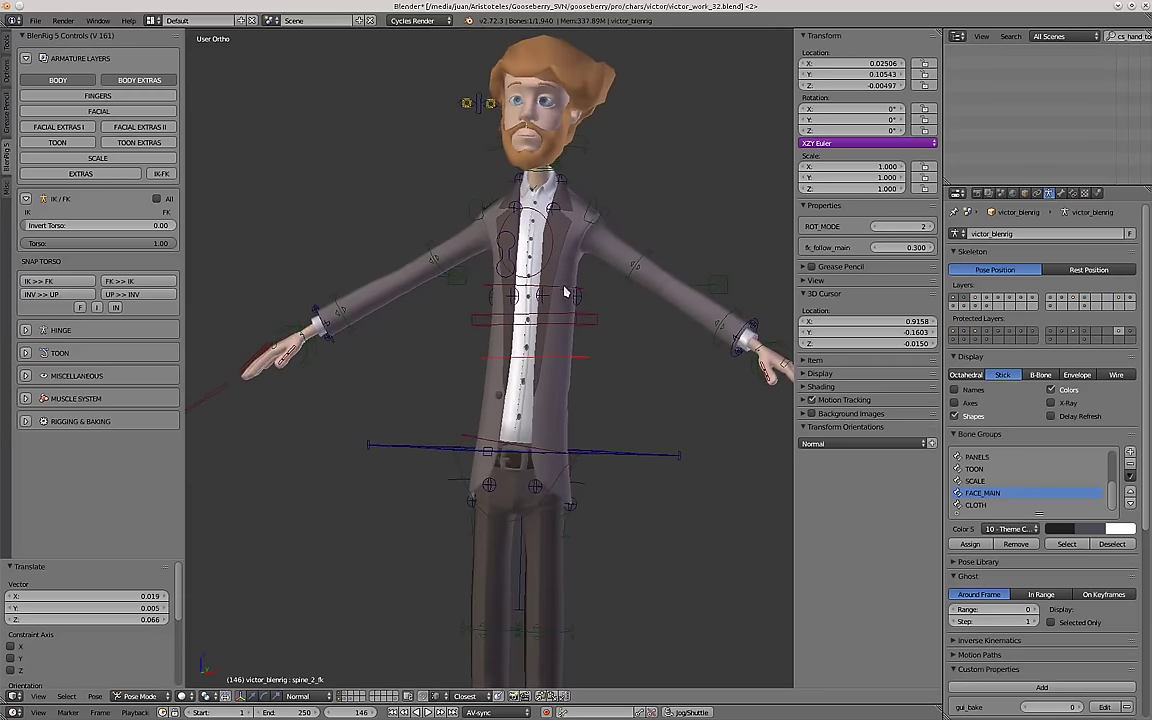
Move spine_3_fk about 0.036 up, and try scaling spine_3_fk to about 1.21 and spine_2_fk to about 1.46.
right_click(565, 289)
key("g")
left_click(561, 337)
key("s")
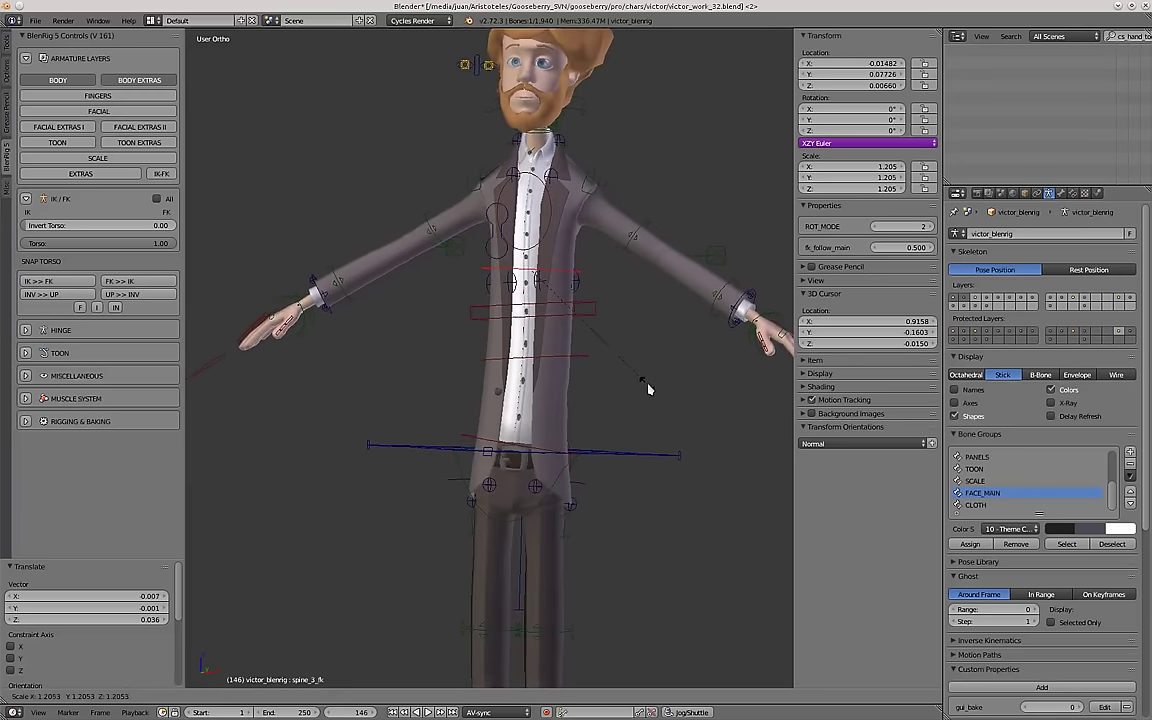
right_click(647, 386)
key("g")
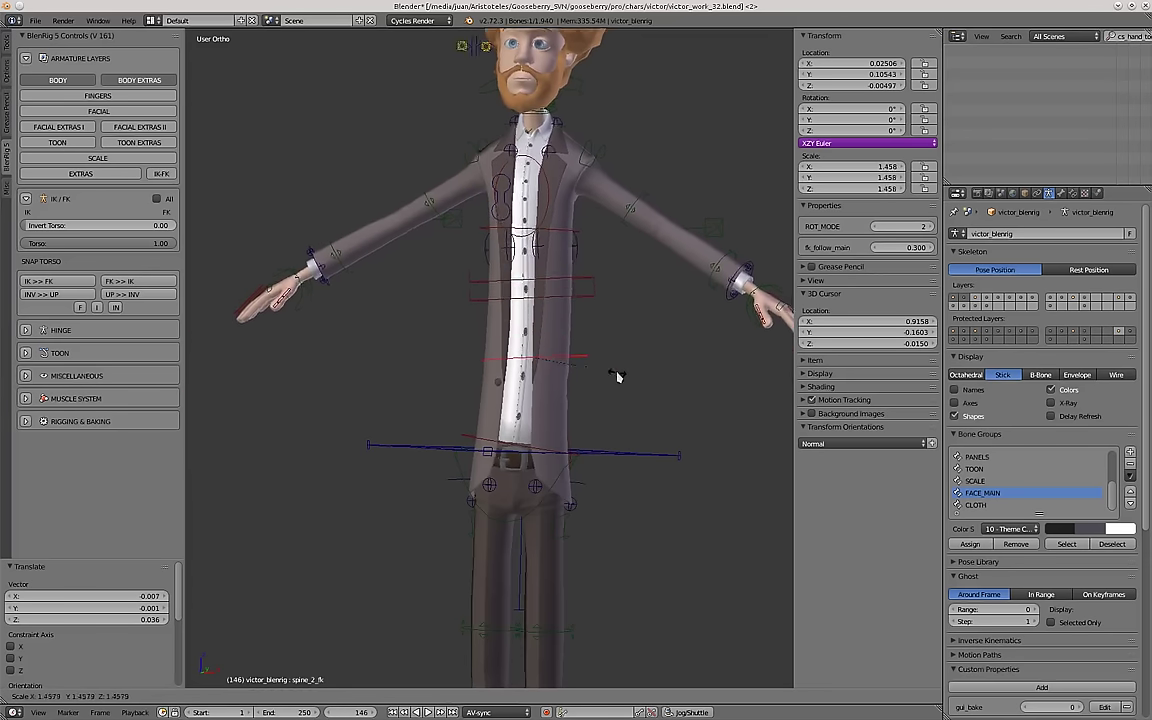
left_click(614, 372)
Move the spine_1_fk bone at the waist upward to shift the torso above it.
right_click(468, 437)
key("g")
left_click(463, 410)
scroll(440, 365, "down", 2)
middle_click_drag(425, 348, 482, 347)
Clear the location of all bones, deselect them and return to the front view.
key("a")
key("a")
key("alt+g")
key("a")
key("KP_1")
scroll(400, 340, "up", 2)
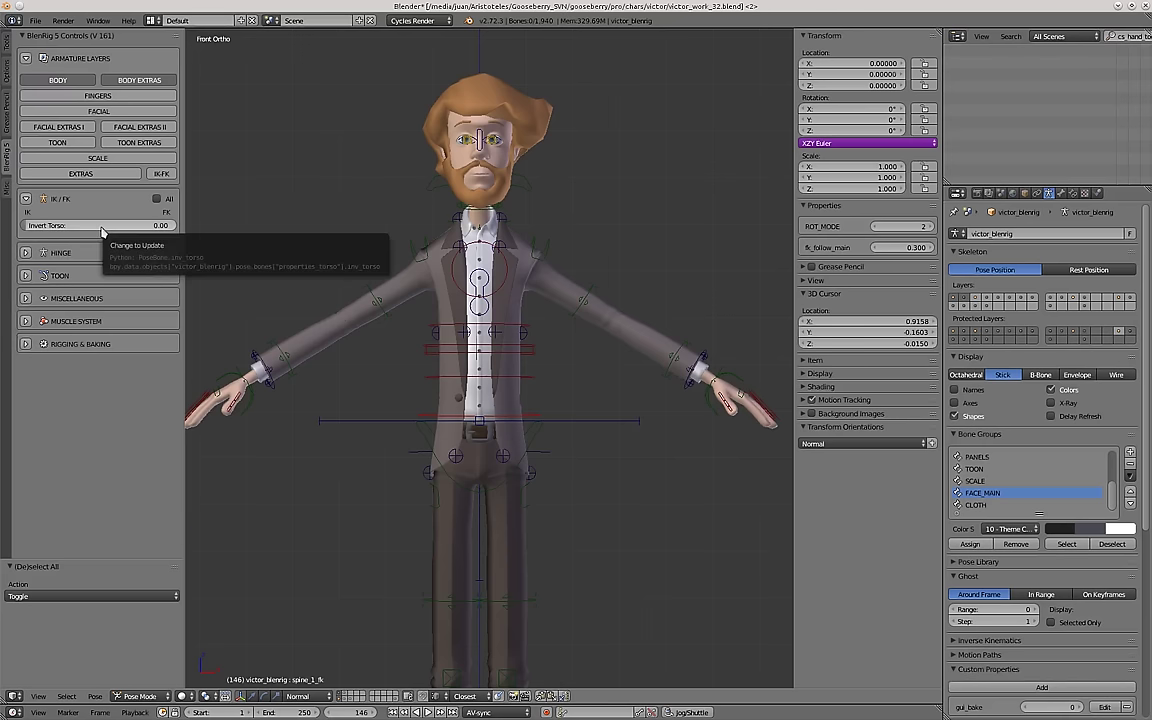
Set Invert Torso to 1.00 in the IK/FK options and bring the whole character into view.
left_click_drag(101, 230, 200, 230)
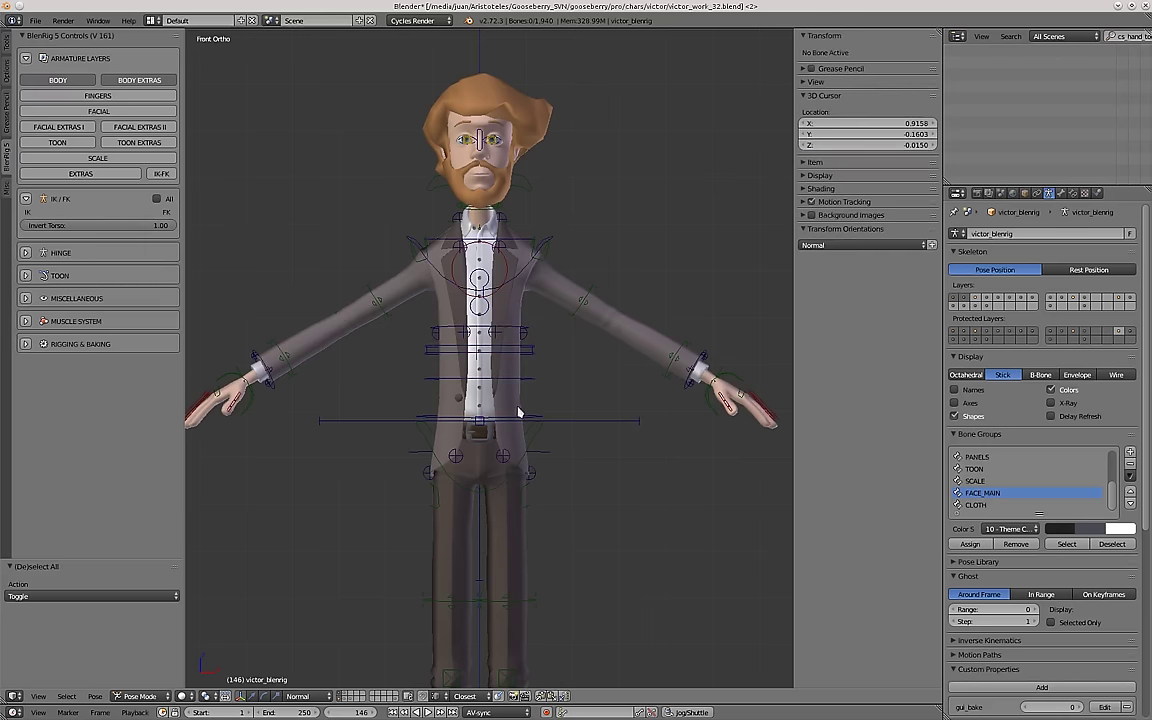
middle_click_drag(518, 411, 510, 328, "shift")
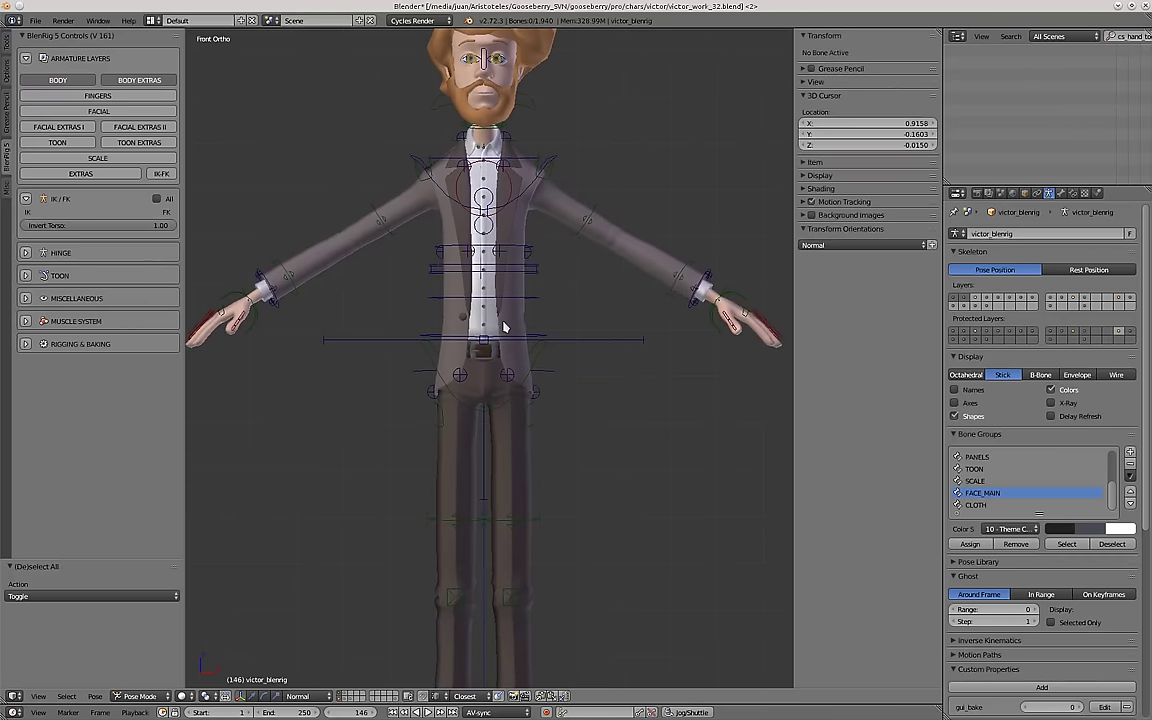
scroll(505, 327, "down", 2)
middle_click_drag(504, 328, 490, 373)
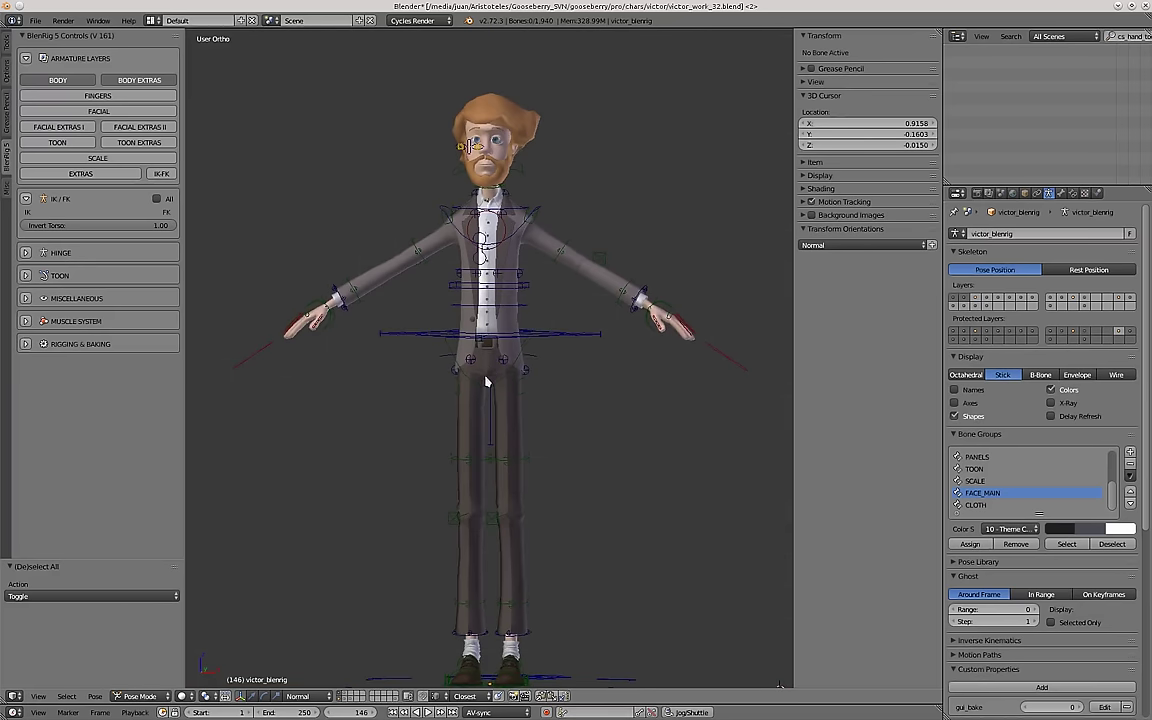
Select the master_torso bone and move it about 0.41 up and 0.39 sideways.
right_click(428, 338)
key("g")
left_click(338, 240)
scroll(350, 273, "down", 3)
middle_click_drag(352, 262, 340, 215)
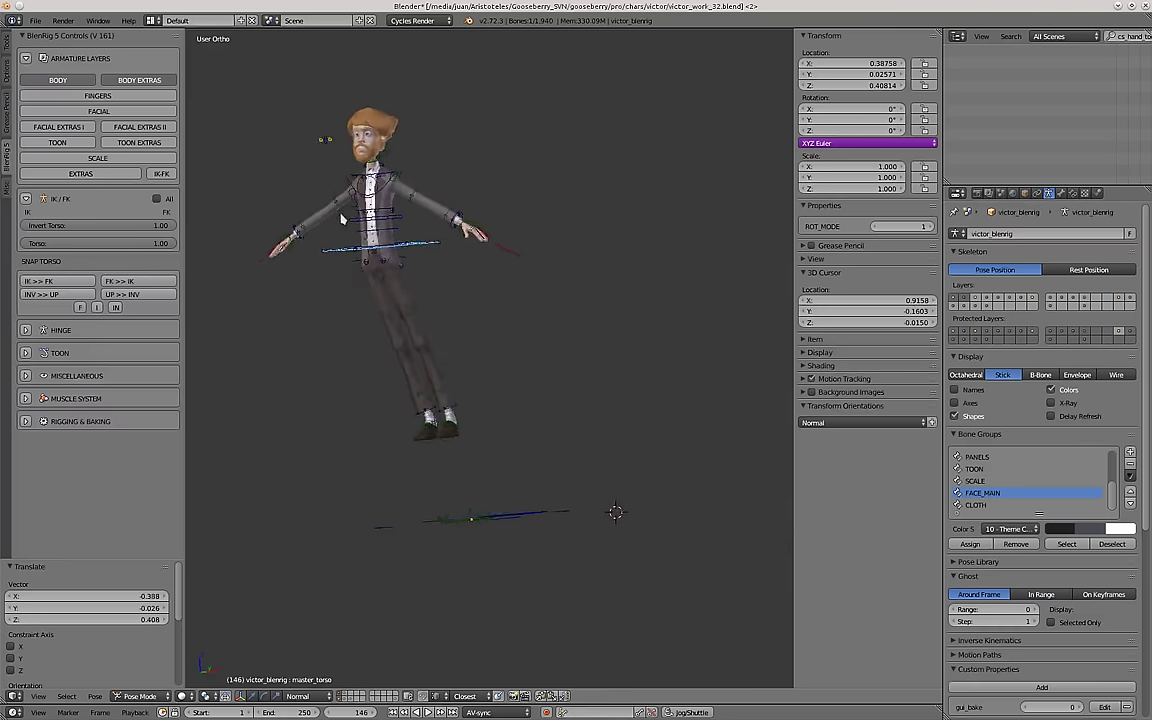
Select the torso_inv_ctrl bone at the chest and rotate it about 11° to swing the inverted torso.
scroll(340, 218, "up", 3)
middle_click_drag(482, 252, 437, 290)
right_click(437, 228)
scroll(437, 290, "up", 1)
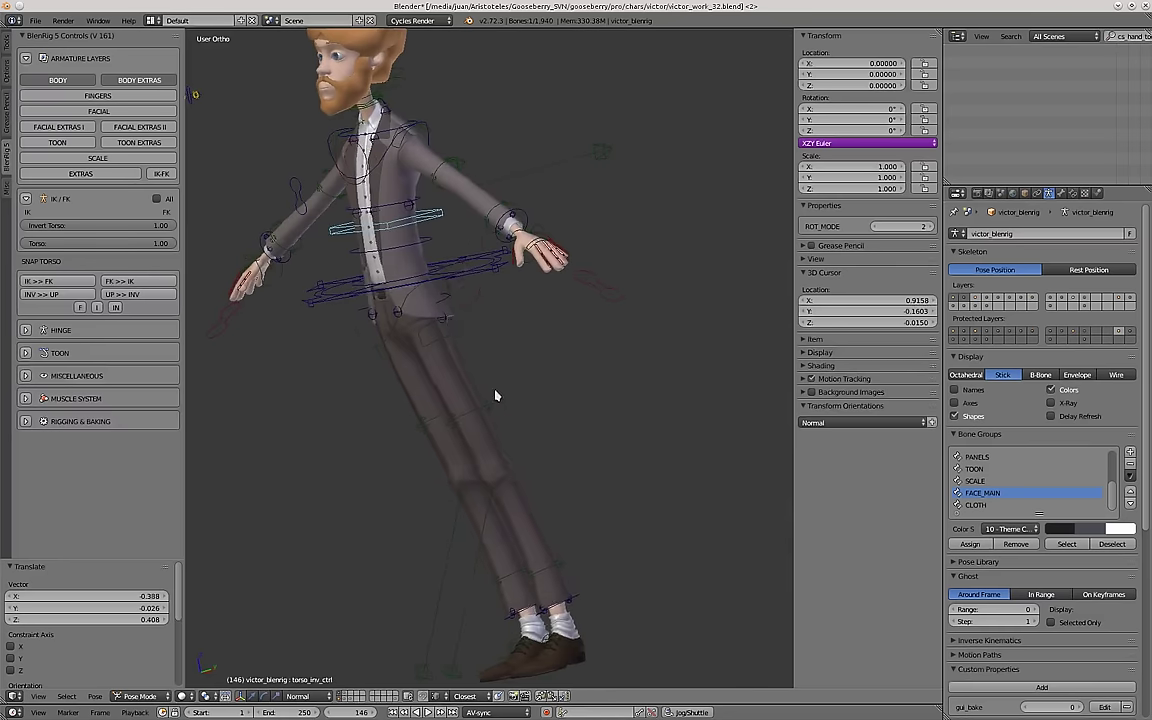
key("r")
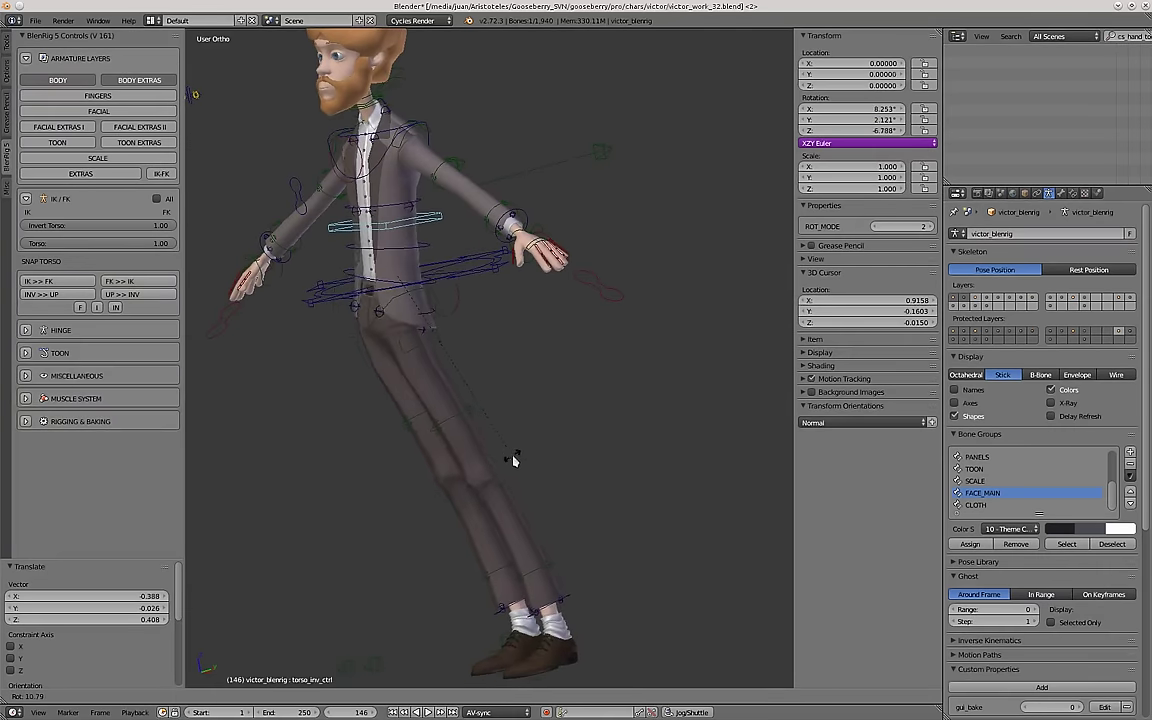
left_click(515, 461)
Rotate the torso_inv_ctrl bone about 21.5° the opposite way and adjust its rotation once more.
scroll(457, 360, "down", 3)
middle_click_drag(460, 350, 437, 311)
scroll(438, 305, "up", 2)
key("r")
left_click(681, 271)
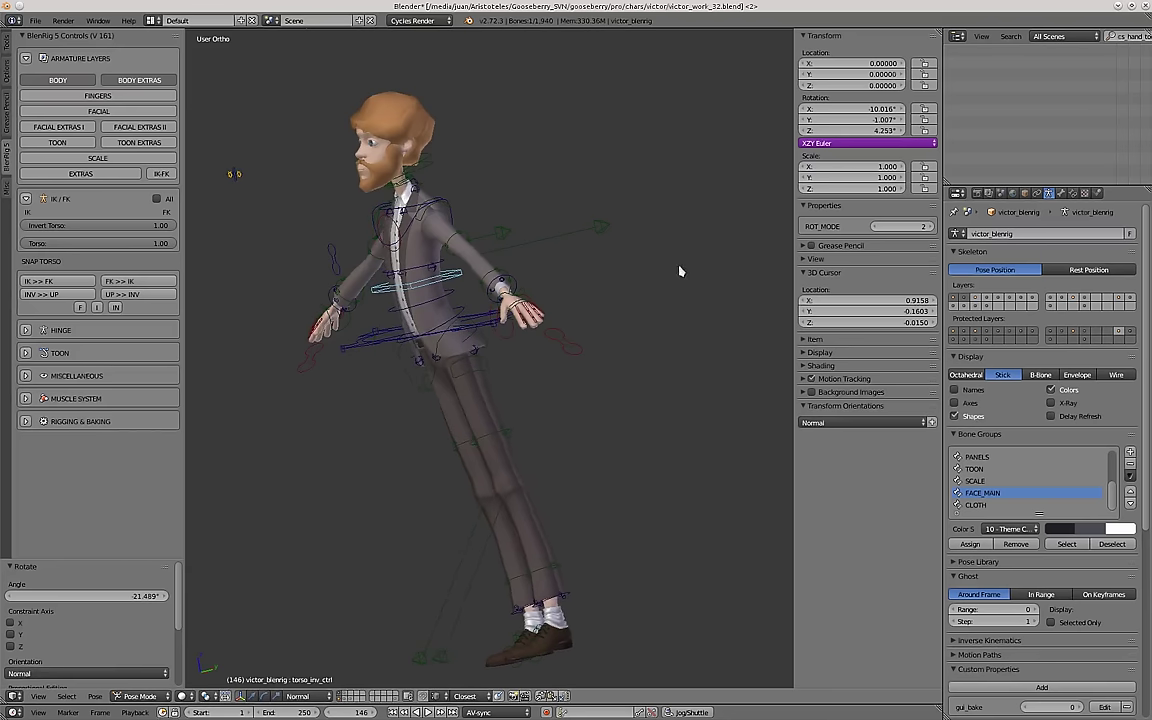
scroll(447, 301, "up", 2)
middle_click_drag(447, 301, 447, 279)
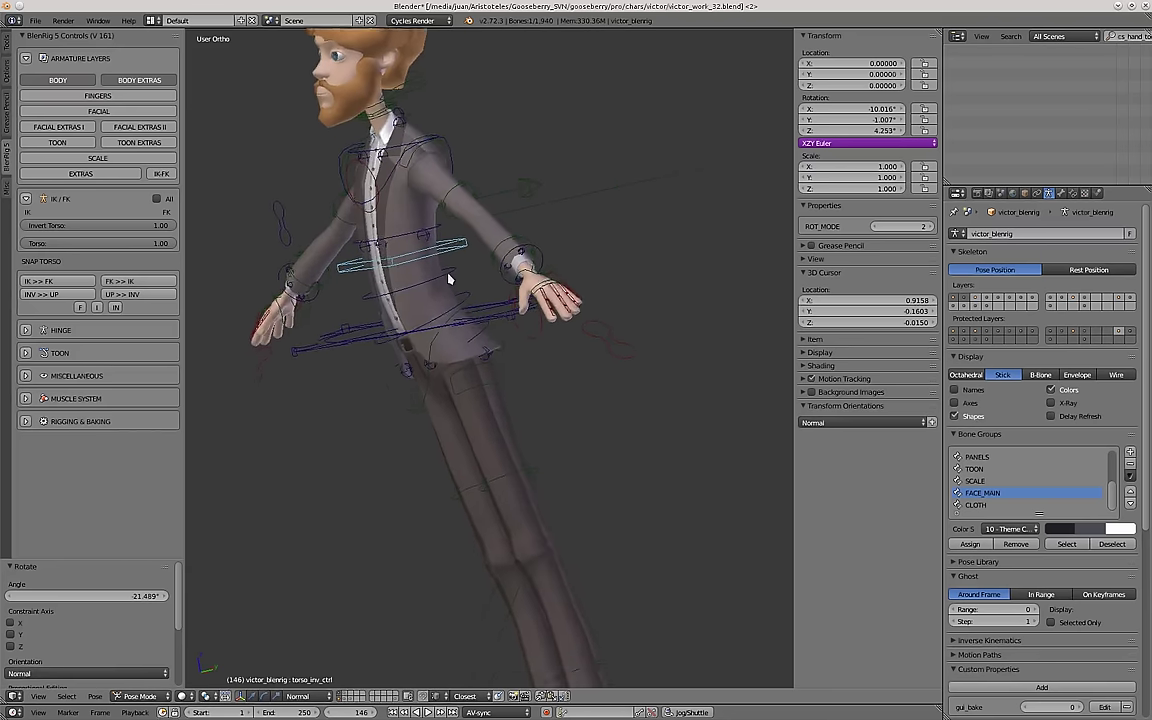
scroll(450, 277, "up", 1)
key("r")
left_click(595, 266)
Rotate the spine_3_inv_ctrl bone freely around the shoulders by about -1.7° and 5.7°.
middle_click_drag(592, 266, 444, 168)
key("r")
key("r")
left_click(428, 263)
scroll(427, 265, "down", 2)
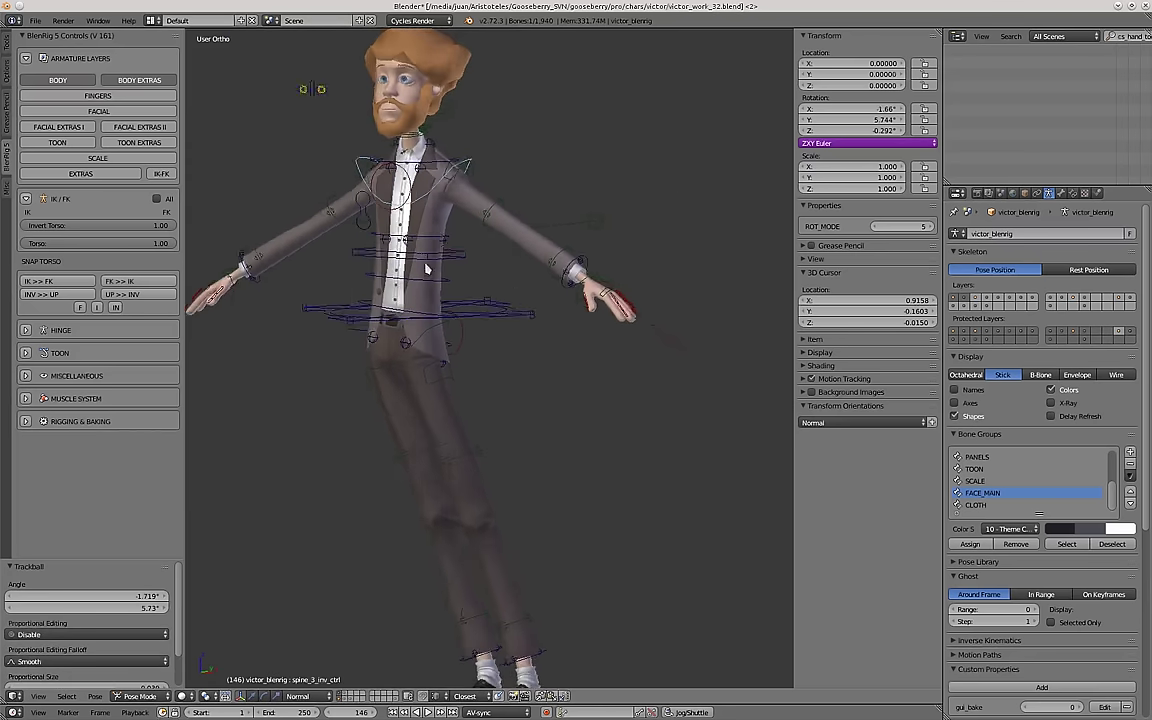
Reselect the torso_inv_ctrl bone and rotate it about 15.7°.
right_click(463, 258)
middle_click_drag(463, 260, 501, 290)
key("r")
left_click(597, 312)
scroll(450, 340, "down", 3)
middle_click_drag(404, 350, 437, 361)
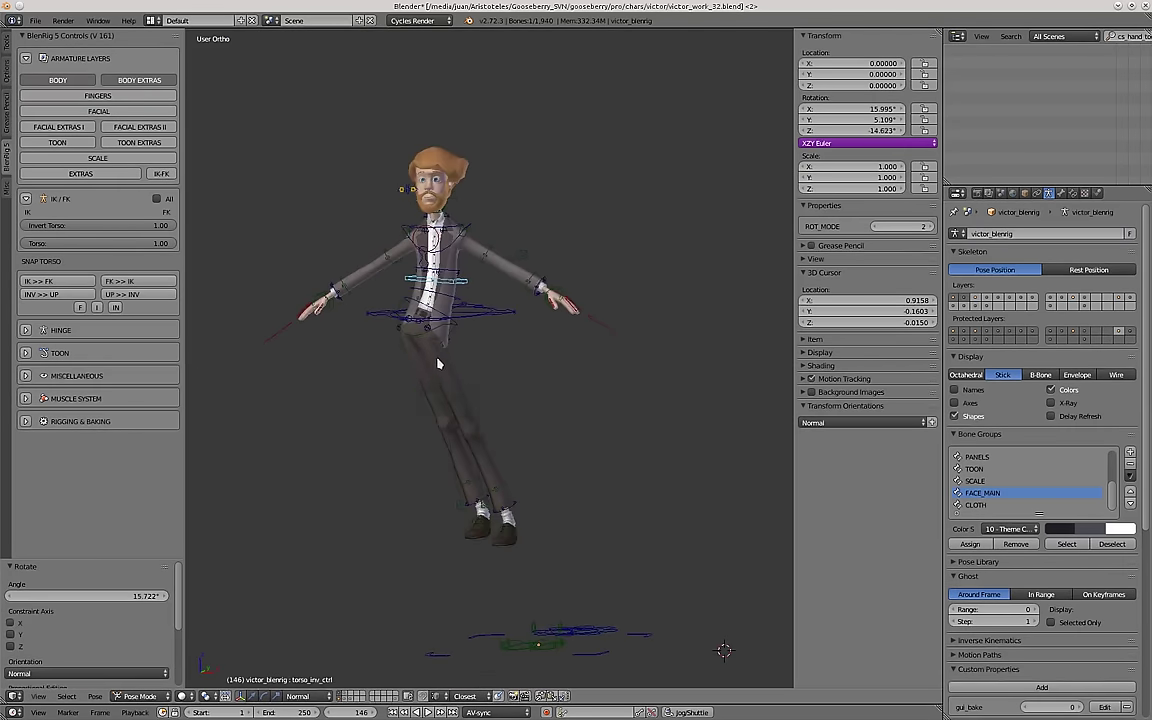
Clear the pose of all bones and deselect them to bring the character back to rest.
key("a")
key("a")
key("alt+r")
key("a")
middle_click_drag(498, 512, 522, 446, "shift")
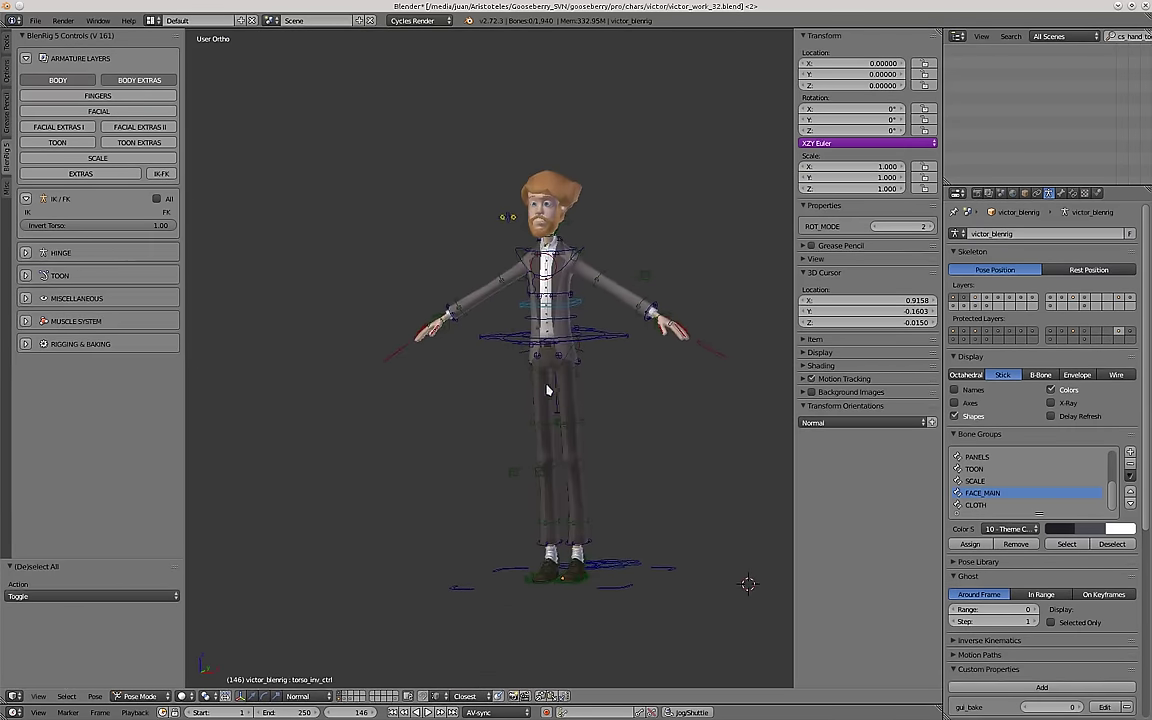
Select the master_torso bone and set Leg_Left, Foot_Left, Leg_Right and Foot_Right to 1.00 in the full IK/FK list.
middle_click_drag(548, 388, 490, 365)
right_click(487, 345)
key("KP_1")
left_click(156, 199)
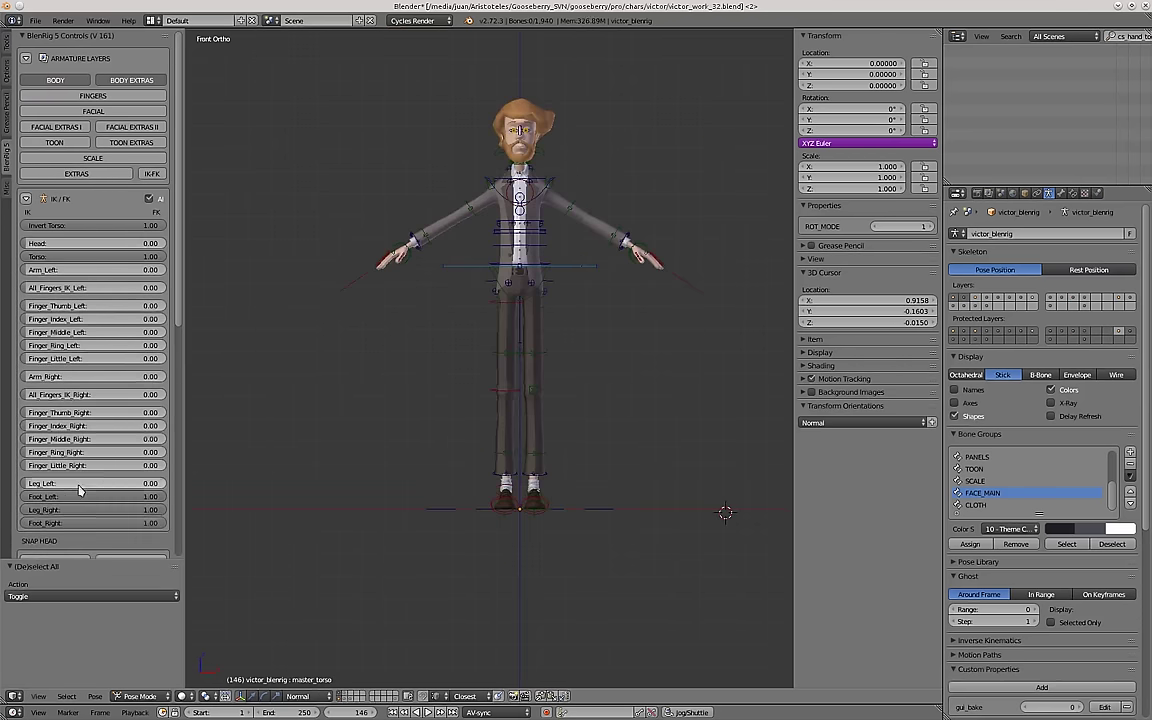
In the right side view, rotate the master_torso bone about 183° and move it about 0.15 down and 0.14 sideways.
middle_click_drag(563, 386, 440, 335)
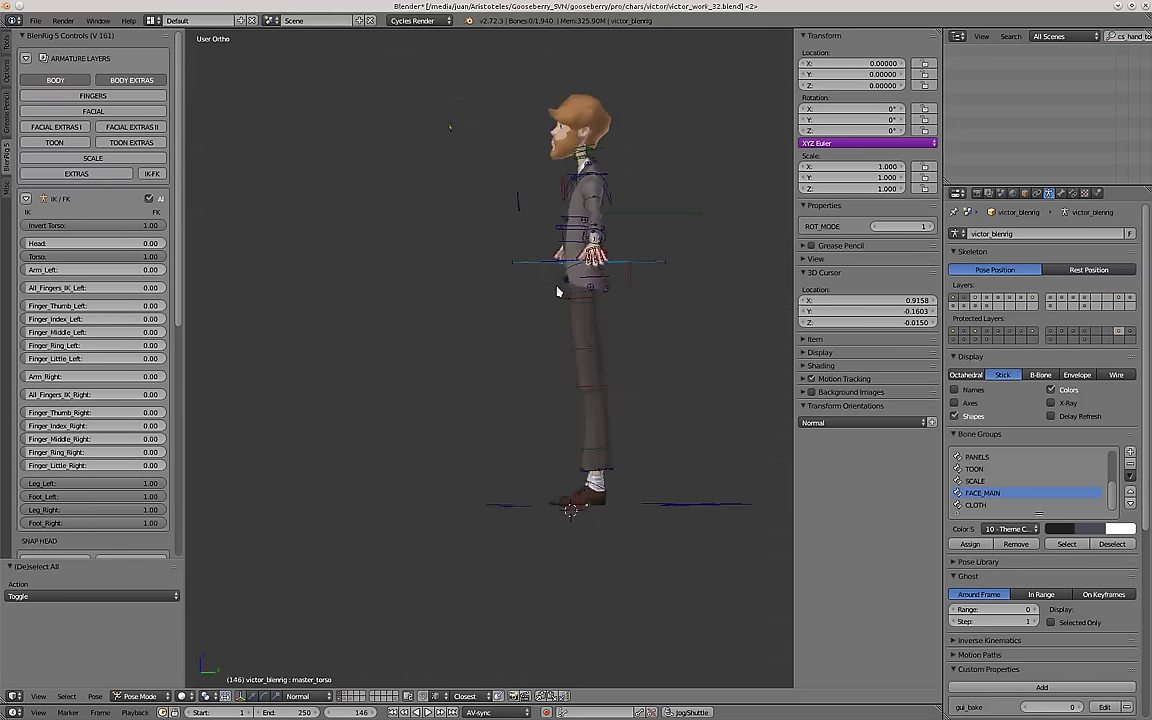
middle_click_drag(558, 290, 524, 285, "shift")
key("KP_3")
key("r")
left_click(681, 264)
key("g")
left_click(573, 317)
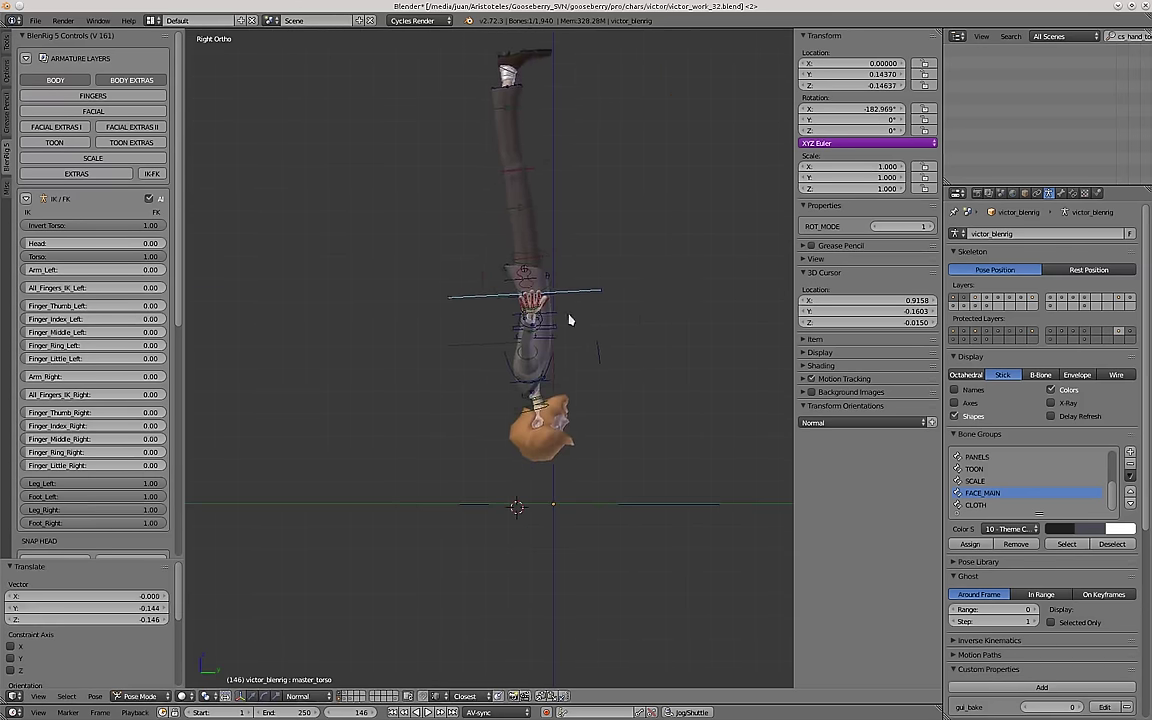
Move the upside-down master_torso bone a further 0.43 sideways.
scroll(571, 319, "up", 1)
middle_click_drag(571, 319, 577, 317)
key("g")
left_click(504, 285)
Select the torso_inv_ctrl bone of the upside-down body and rotate it about 16.3°.
middle_click_drag(508, 366, 652, 372, "shift")
scroll(648, 365, "down", 2)
right_click(608, 355)
key("r")
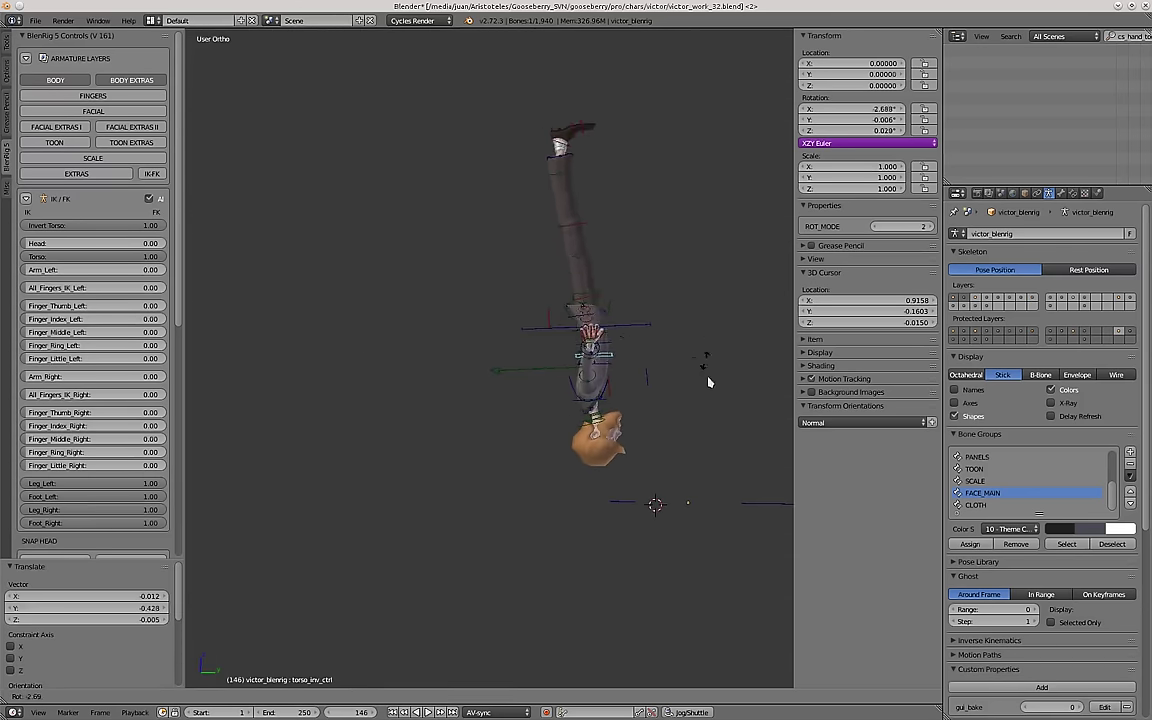
left_click(714, 424)
Rotate the torso_inv_ctrl bone a further 18° or so and once more from an angled view.
scroll(706, 384, "up", 1)
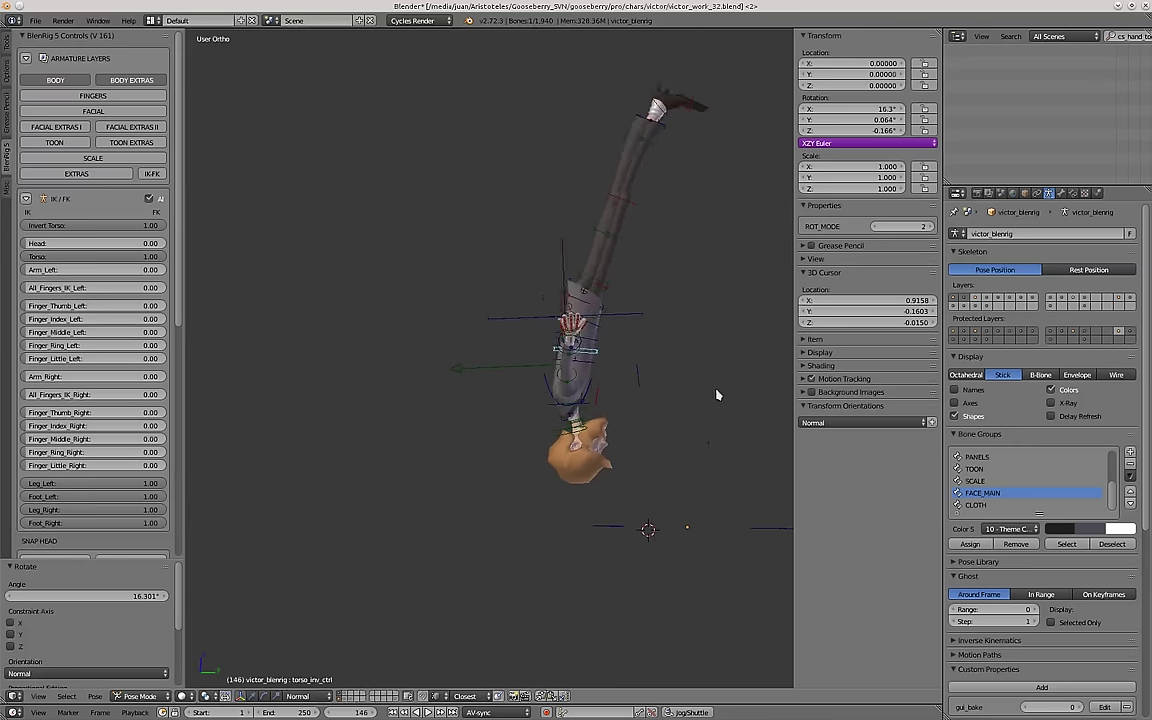
key("r")
left_click(698, 432)
middle_click_drag(543, 376, 640, 390)
key("r")
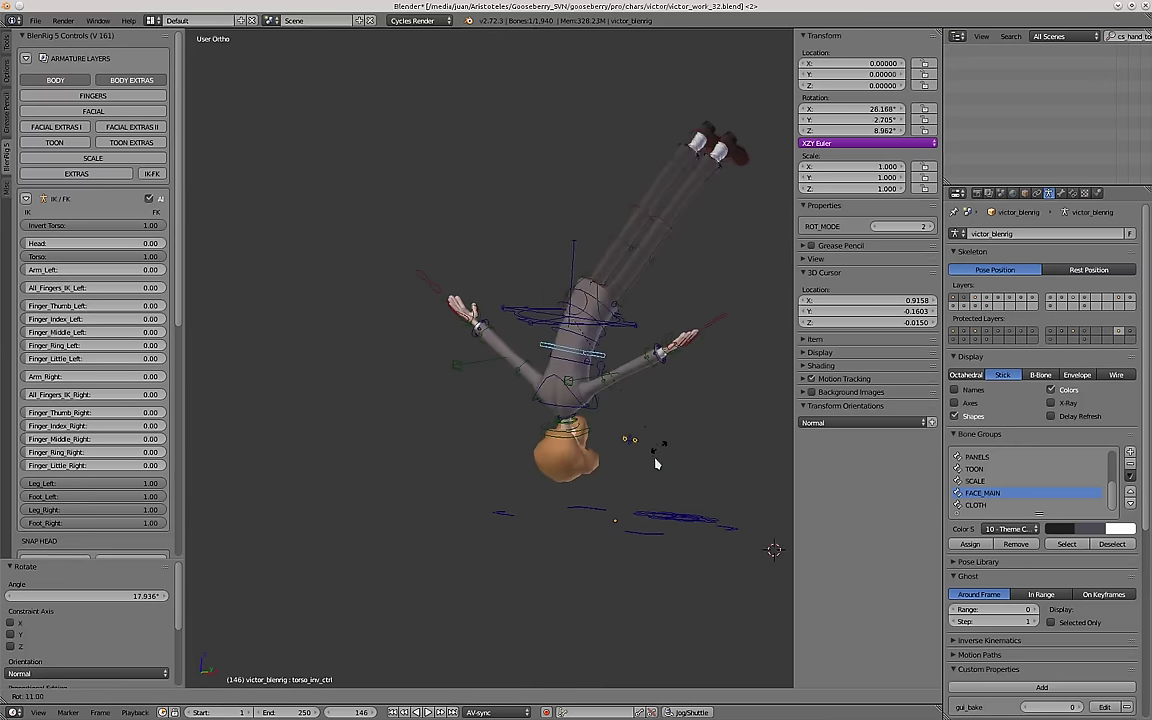
left_click(645, 450)
Clear the location and rotation of all bones, deselect them and return to the front view.
key("a")
key("a")
key("alt+g")
key("alt+r")
key("a")
key("KP_1")
middle_click_drag(562, 394, 481, 404, "shift")
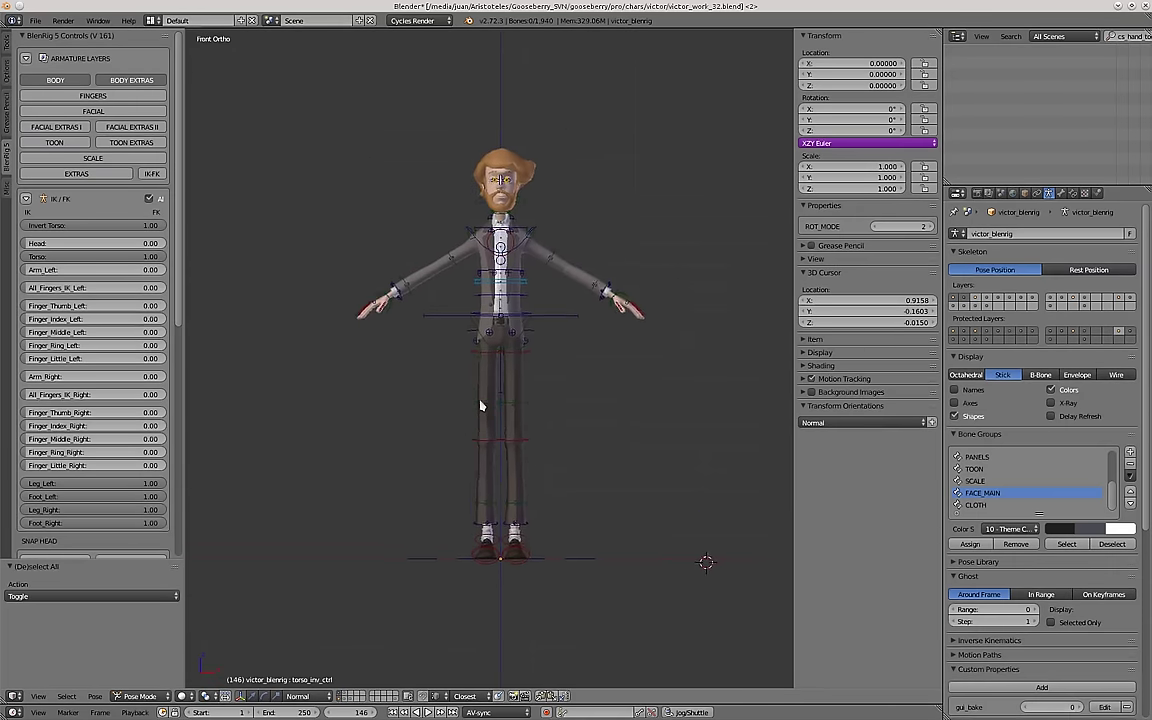
scroll(483, 403, "up", 1)
Review the torso snap options and set Leg_Left, Foot_Left, Leg_Right and Foot_Right to 0.00 in the full IK/FK list.
left_click(150, 199)
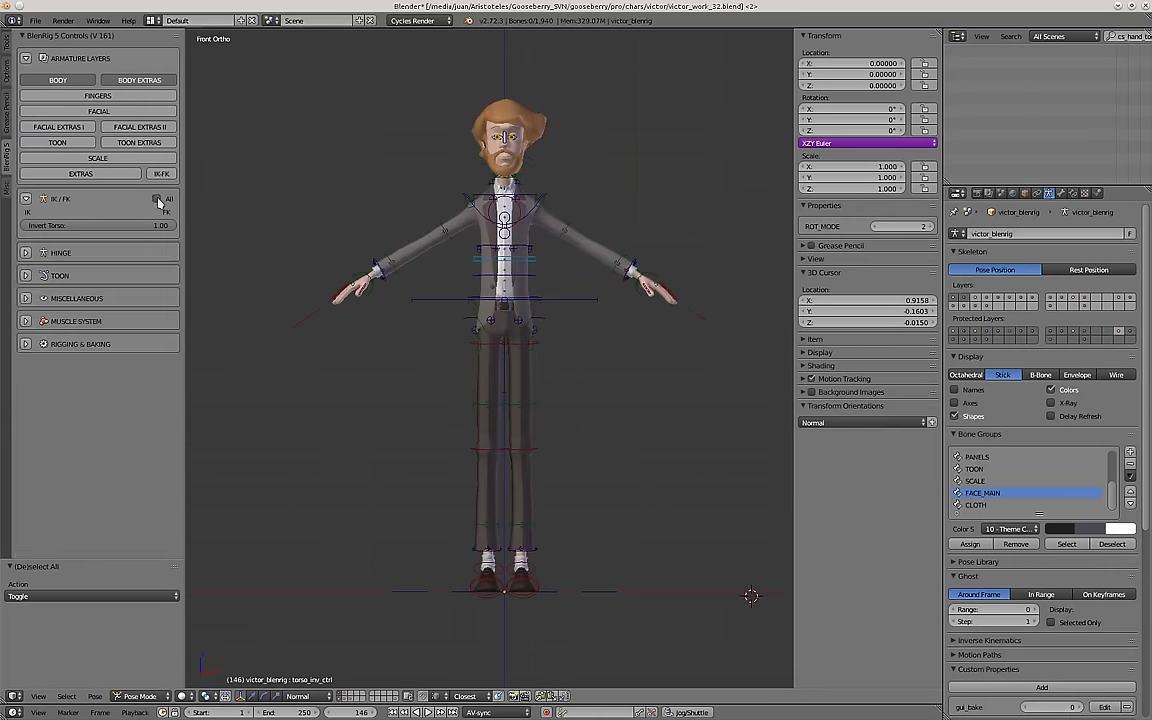
right_click(450, 300)
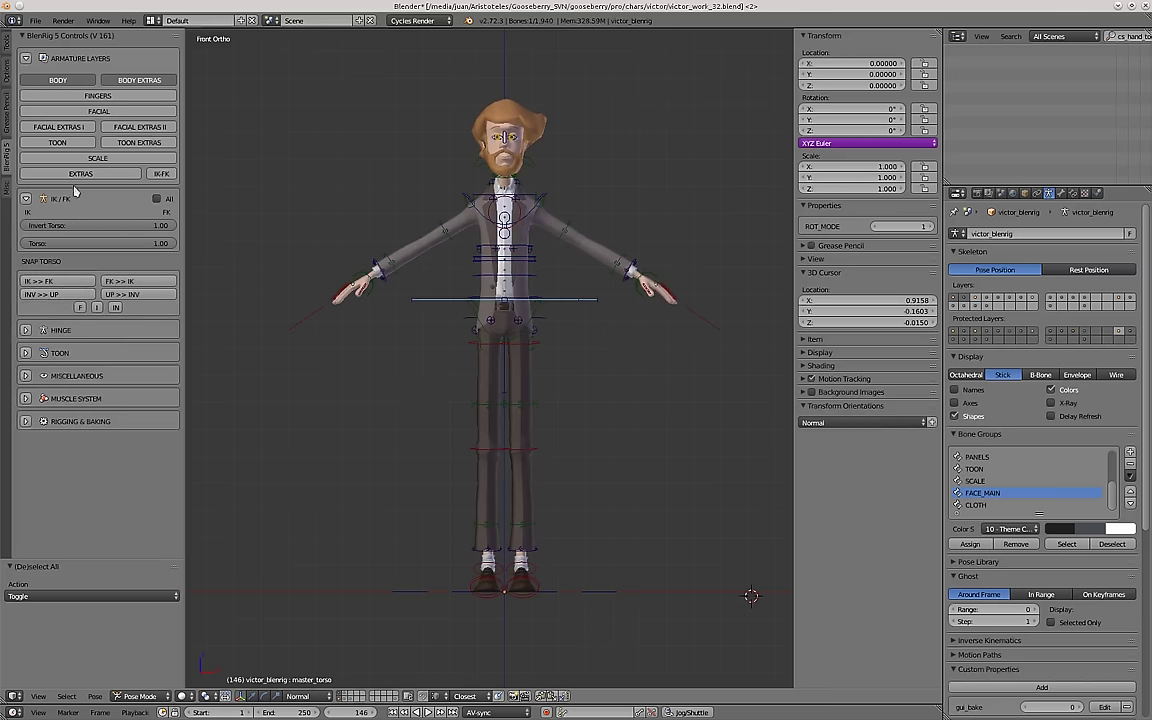
left_click(153, 298)
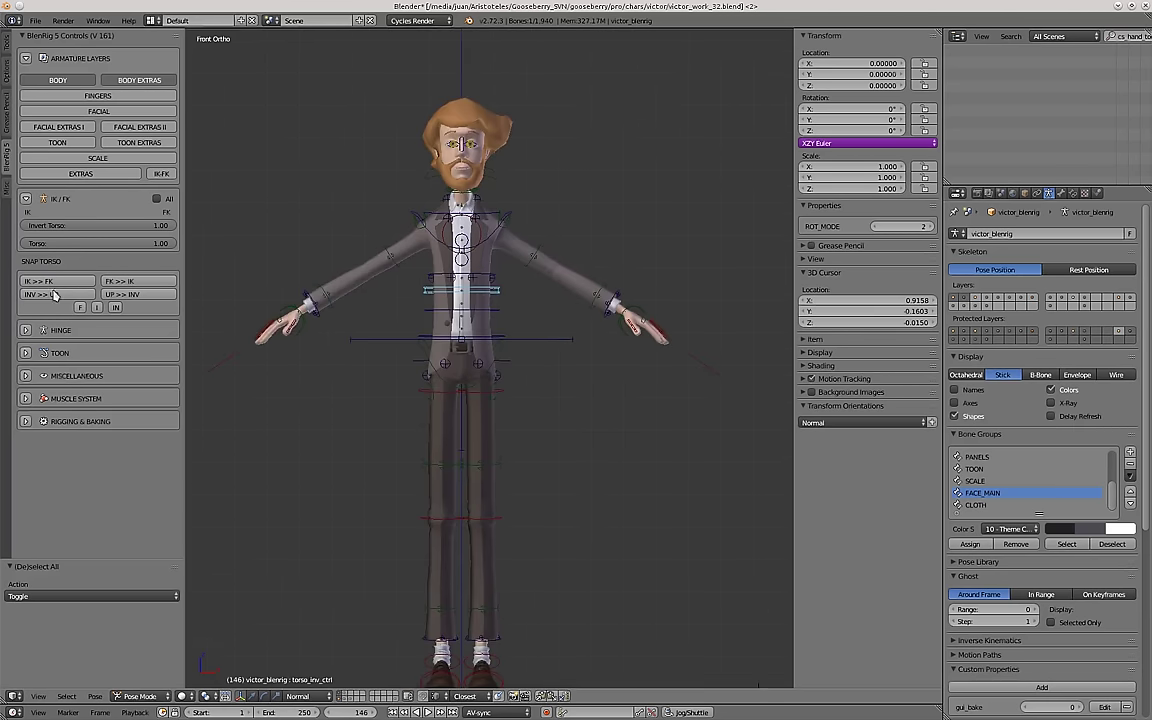
left_click(155, 198)
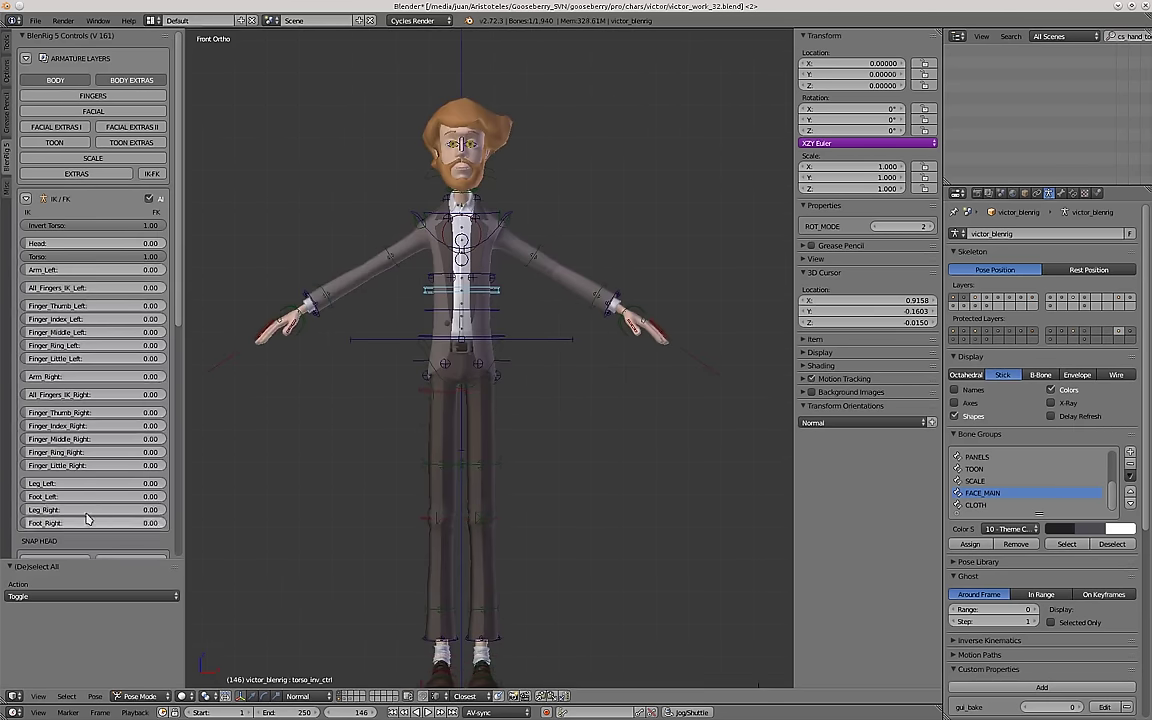
Rotate the torso_inv_ctrl bone about -14.6° in the front view so the hips swing sideways.
right_click(499, 340)
right_click(499, 295)
key("r")
left_click(579, 357)
scroll(538, 320, "down", 2)
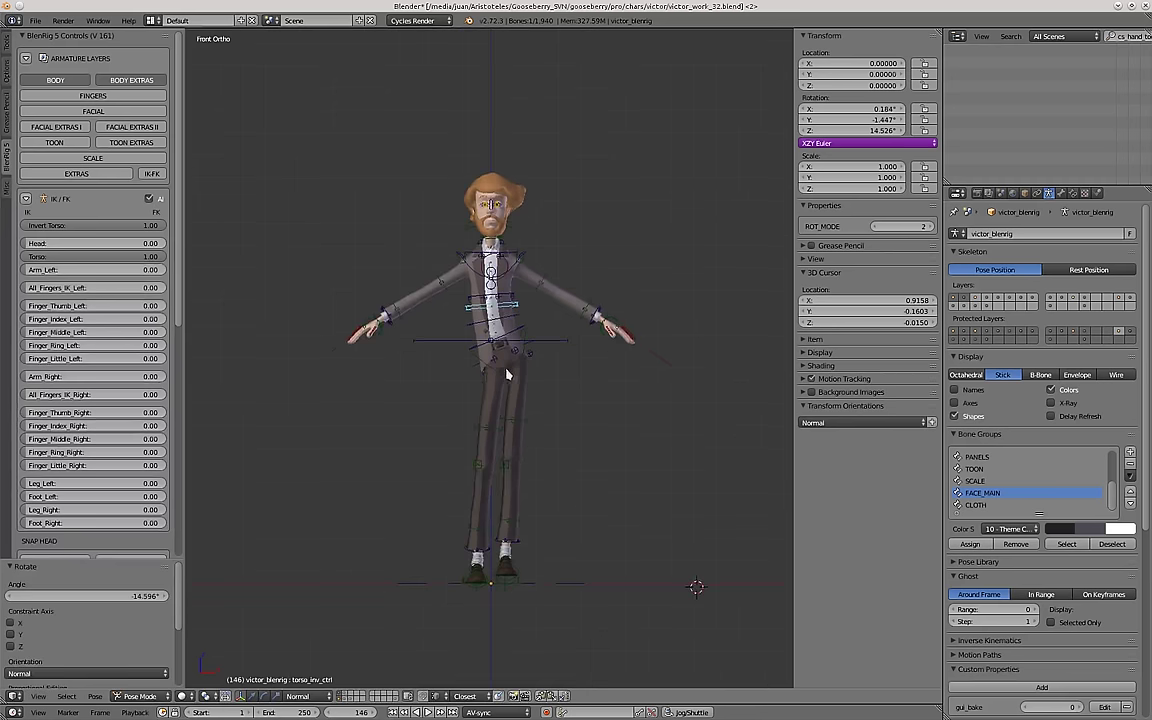
Select the spine_3_inv_ctrl bone at the shoulders and move it about 0.08 down.
scroll(506, 365, "up", 2)
right_click(505, 222)
key("g")
left_click(503, 248)
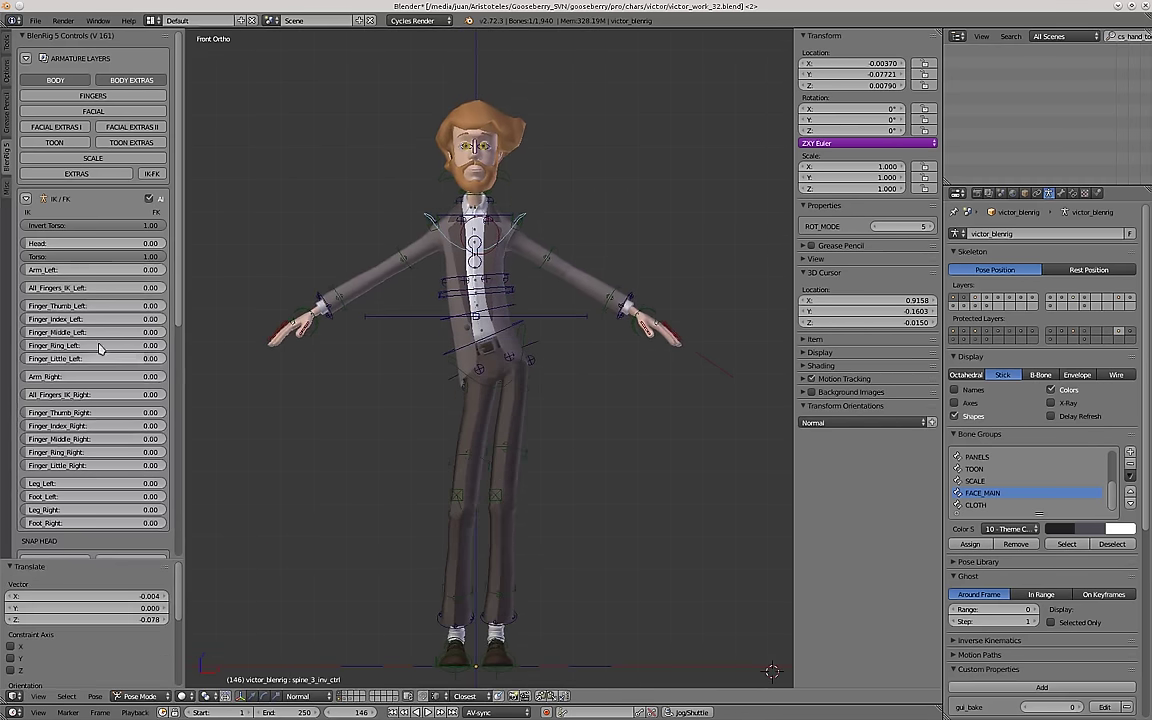
Limit the IK/FK options to the selected bone and snap the torso from FK to IK.
left_click(149, 198)
middle_click_drag(434, 398, 442, 360, "shift")
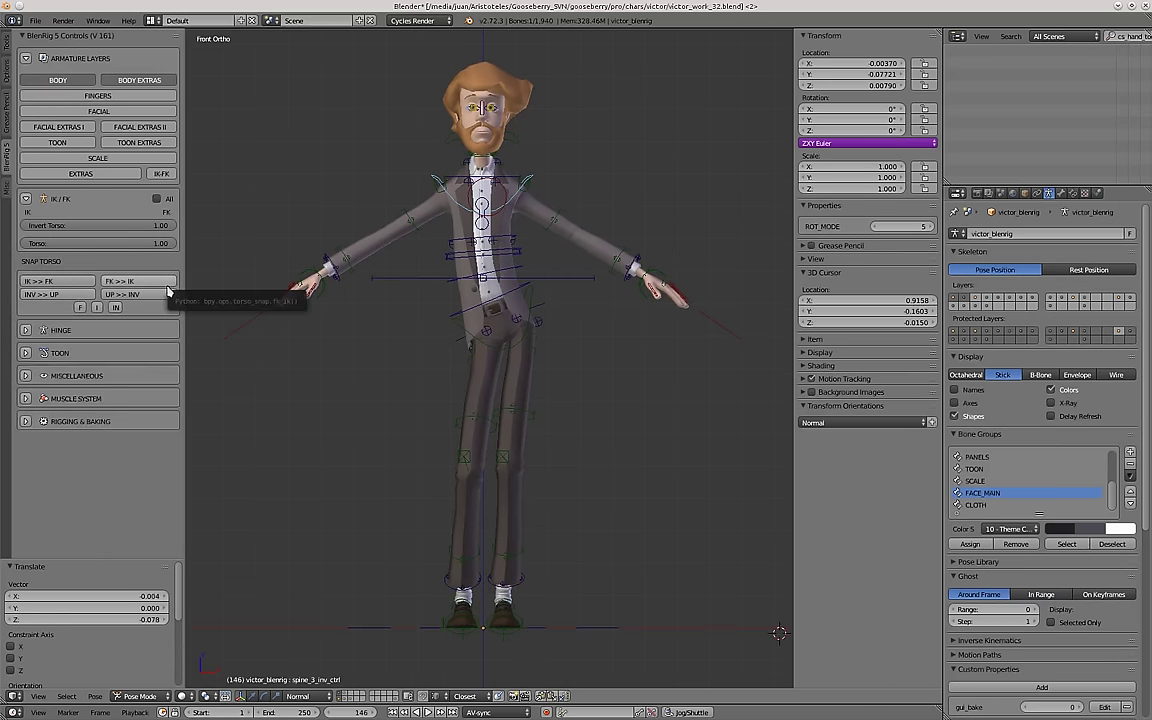
left_click(128, 299)
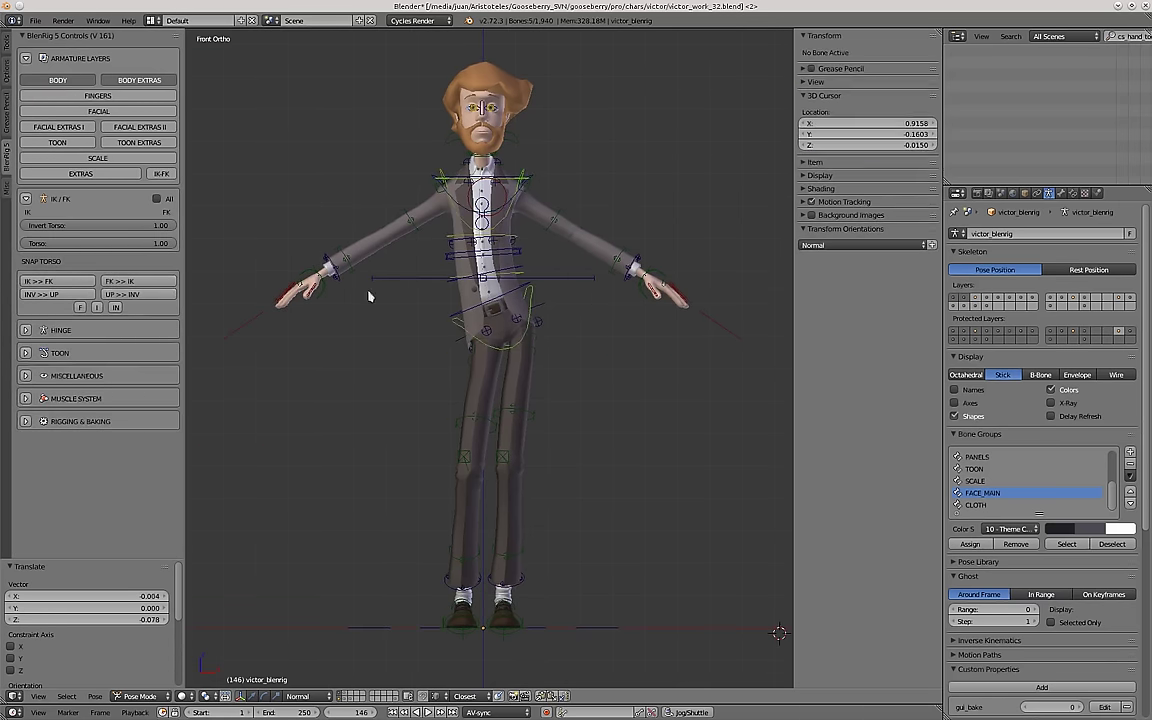
Set the Torso and Invert Torso sliders to 0.00 in the IK/FK options.
scroll(485, 284, "up", 2)
left_click(77, 240)
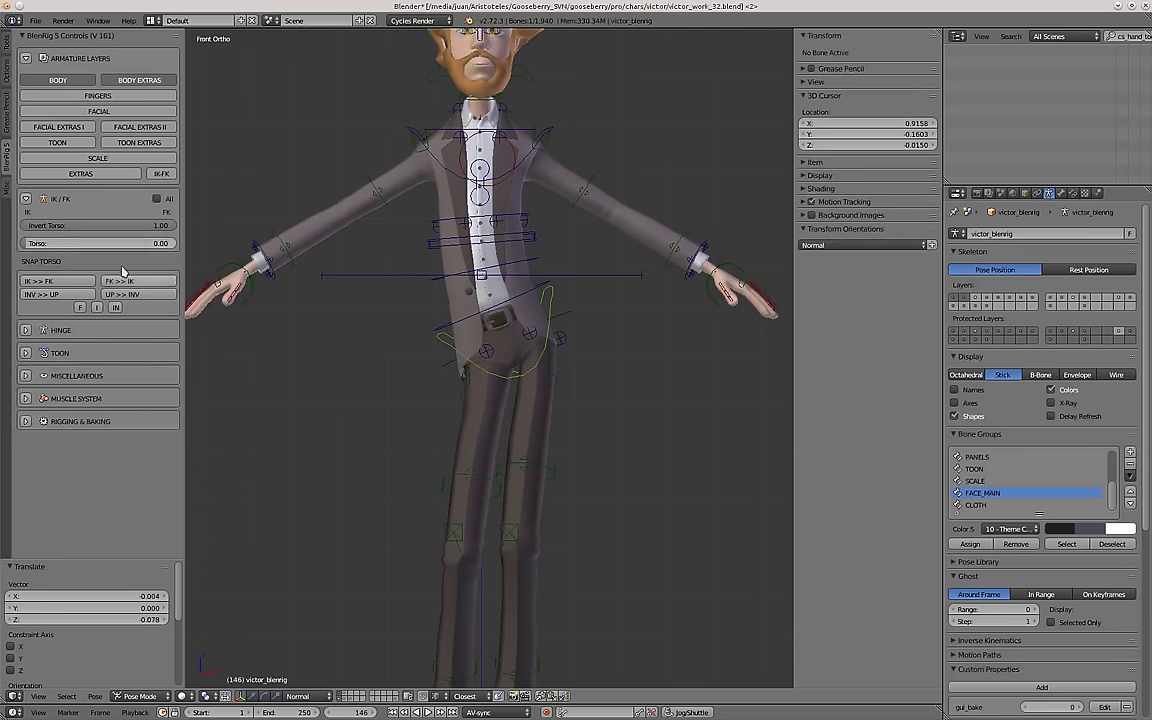
type("0")
key("Return")
scroll(385, 362, "down", 4)
scroll(460, 298, "up", 1)
Select all bones, clear their location and rotation, and deselect them.
key("a")
key("a")
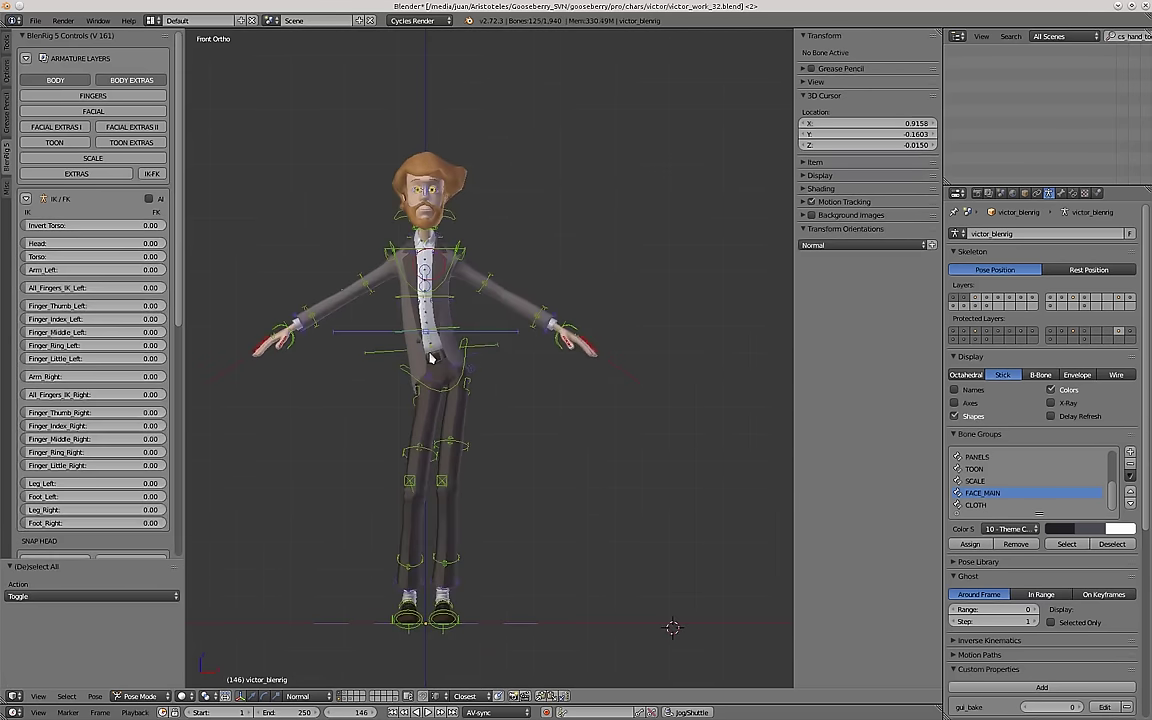
key("alt+g")
key("alt+r")
key("a")
Examine the torso, neck and head controls up close from the front and from angled views.
right_click(404, 325)
scroll(404, 325, "up", 2)
middle_click_drag(404, 325, 402, 450, "shift")
middle_click_drag(440, 400, 555, 392)
scroll(382, 390, "up", 3)
key("KP_1")
scroll(399, 399, "up", 1)
middle_click_drag(399, 399, 455, 440)
scroll(373, 406, "down", 5)
scroll(375, 406, "up", 6)
middle_click_drag(455, 440, 425, 488, "shift")
scroll(467, 342, "up", 1)
Select the head_ik_ctrl bone around the head and move it to stretch and bend the neck.
right_click(538, 314)
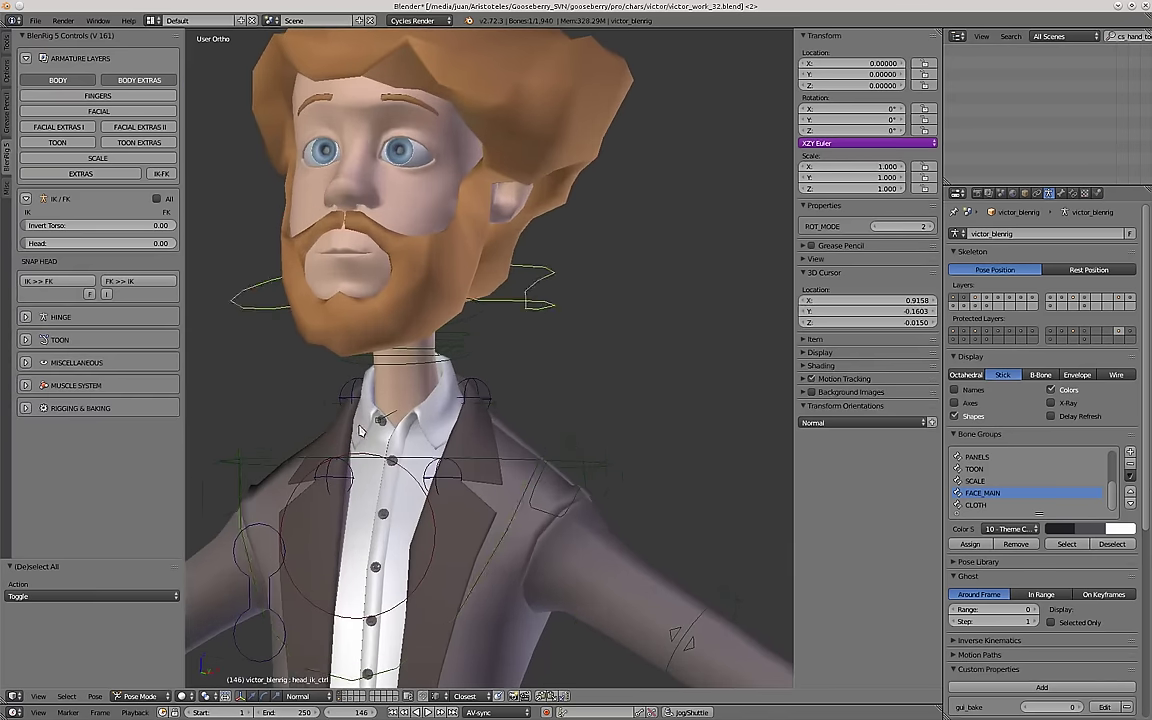
middle_click_drag(360, 427, 399, 414)
scroll(399, 414, "down", 2)
key("KP_1")
middle_click_drag(406, 354, 310, 362, "shift")
key("g")
right_click(500, 362)
scroll(493, 370, "up", 3)
key("g")
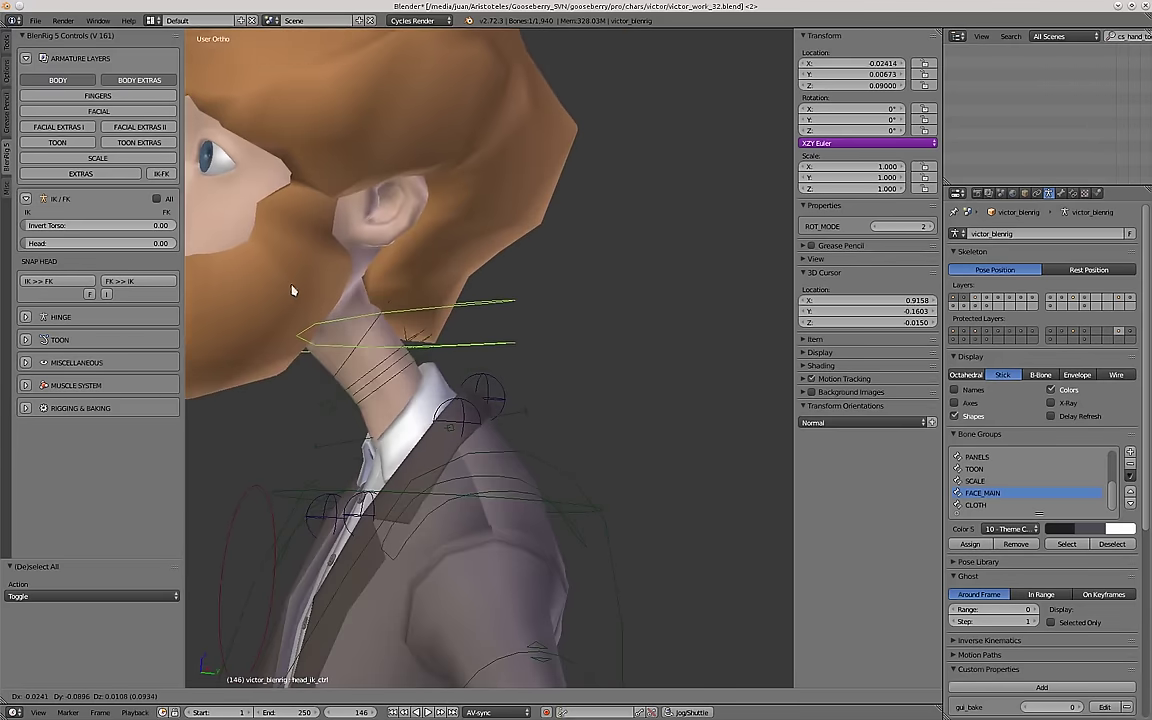
left_click(609, 324)
Rotate the head_ik_ctrl bone about 14.7° to tilt the head.
key("r")
key("r")
key("r")
left_click(560, 358)
middle_click_drag(430, 358, 504, 337)
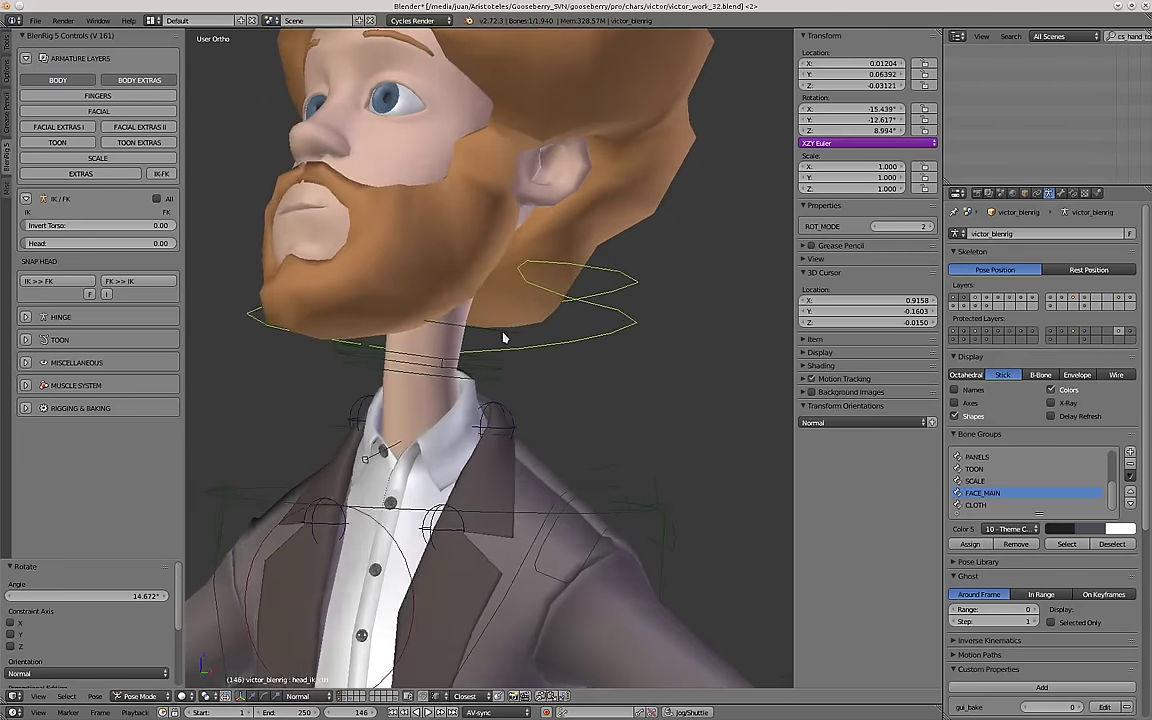
Shift the IK control at the upper neck slightly, and move the neck_2_ik_ctrl bone by about 0.01.
right_click(506, 334)
key("g")
left_click(491, 379)
right_click(490, 377)
key("g")
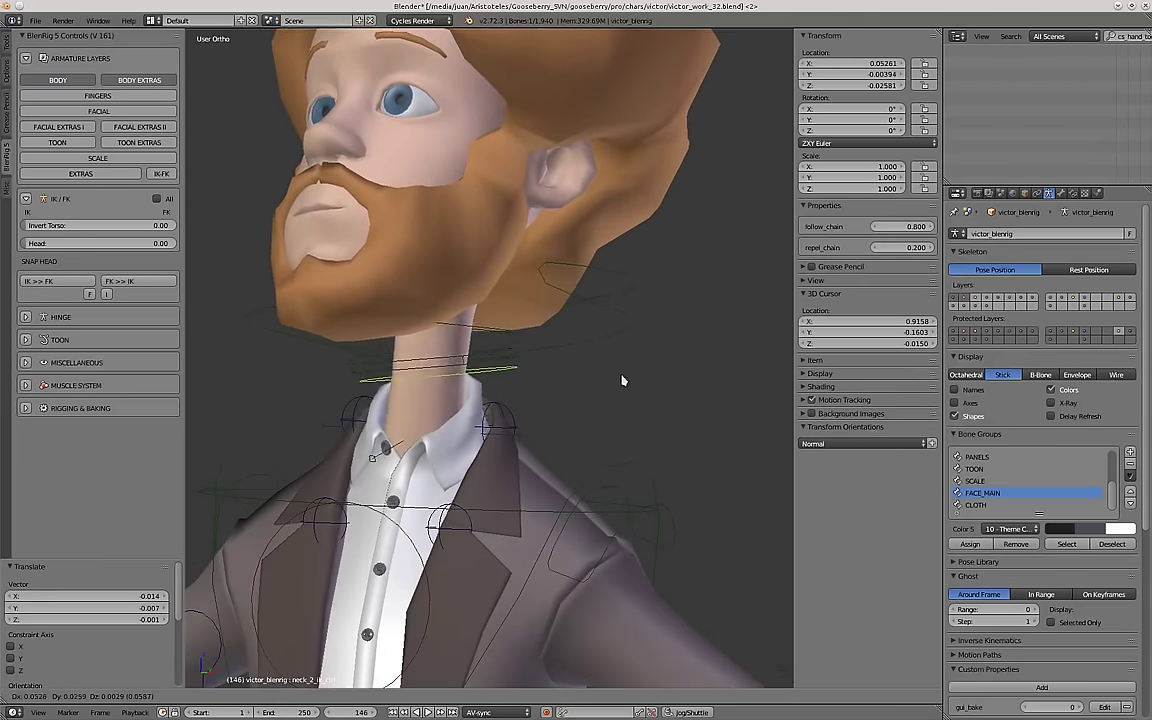
right_click(608, 380)
key("g")
middle_click_drag(608, 380, 525, 396)
left_click(440, 384)
Clear the location and rotation of every bone, leave nothing selected and view the head from the front.
key("a")
key("a")
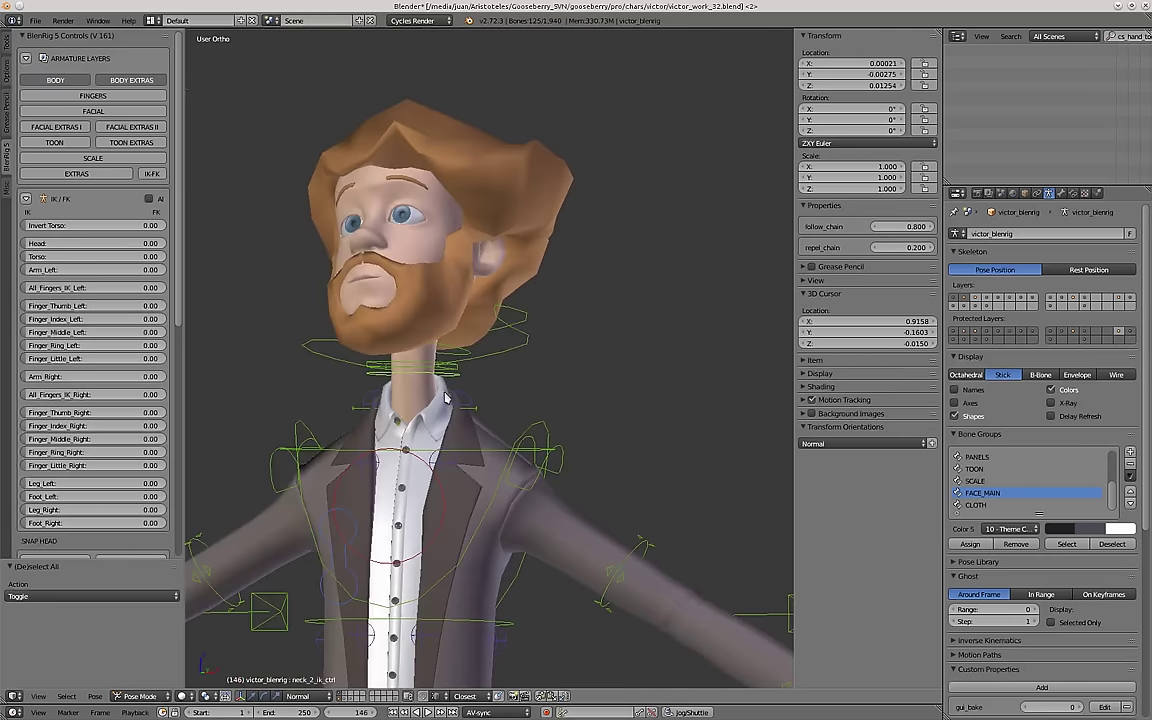
key("alt+g")
key("alt+r")
key("a")
key("KP_1")
middle_click_drag(380, 379, 457, 331, "shift")
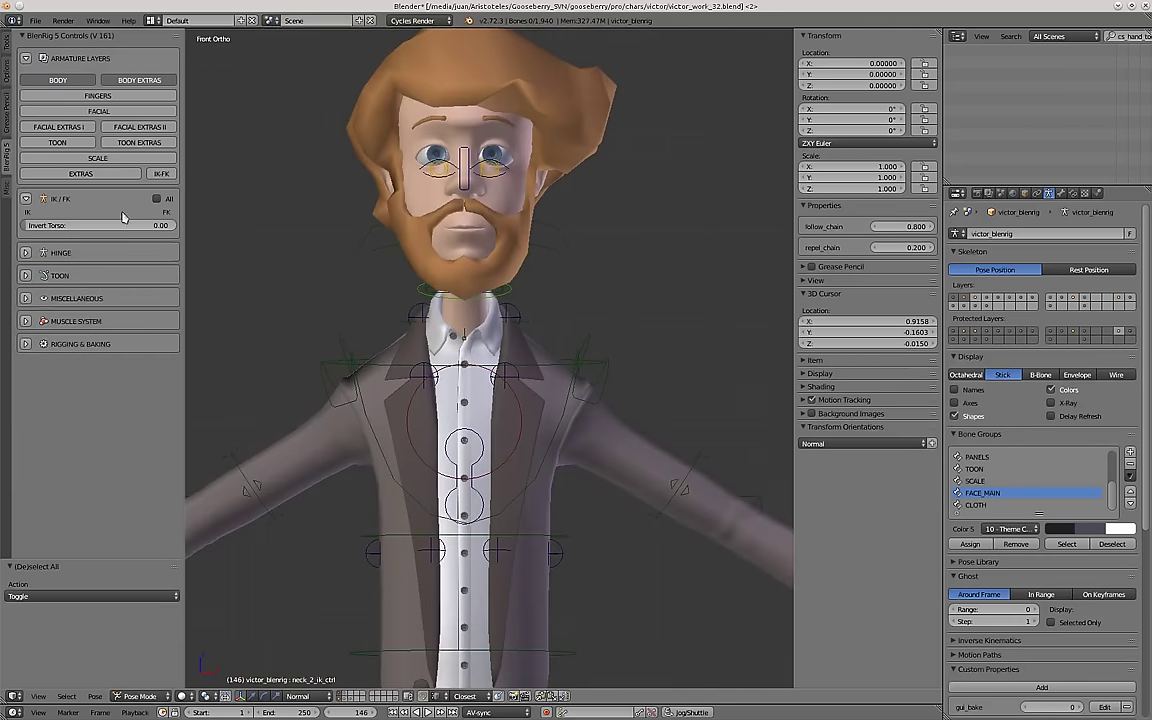
Set the Head slider to 1.00 in the IK/FK options of the neck control.
right_click(517, 295)
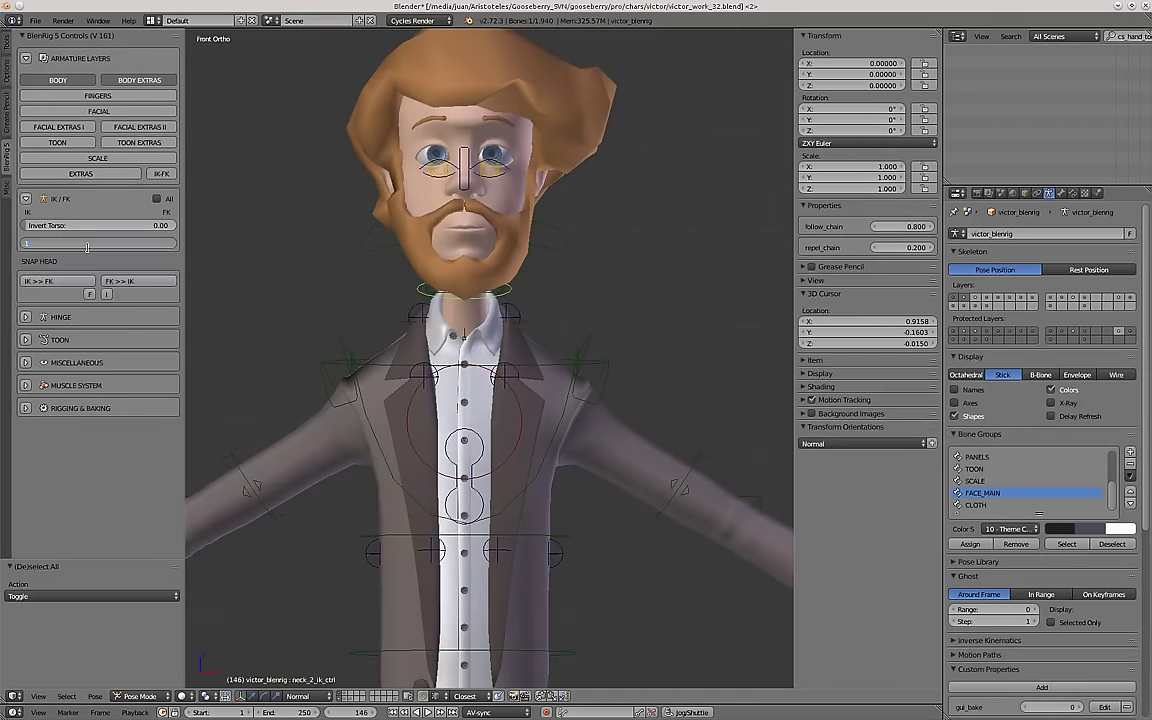
key("Return")
Rotate the neck_fk_ctrl bone to tilt the neck, and apply a further rotation of about 5.7° at the neck's FK controls.
middle_click_drag(438, 300, 383, 298)
scroll(385, 298, "up", 2)
middle_click_drag(530, 287, 500, 308, "shift")
right_click(497, 273)
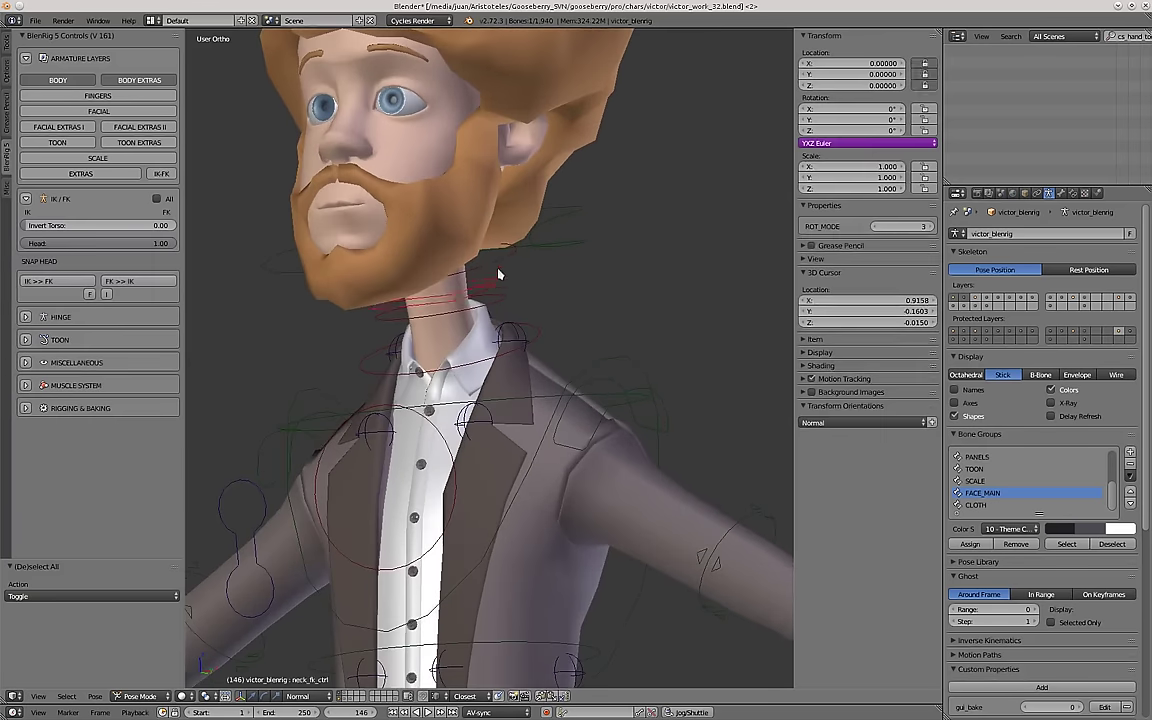
key("r")
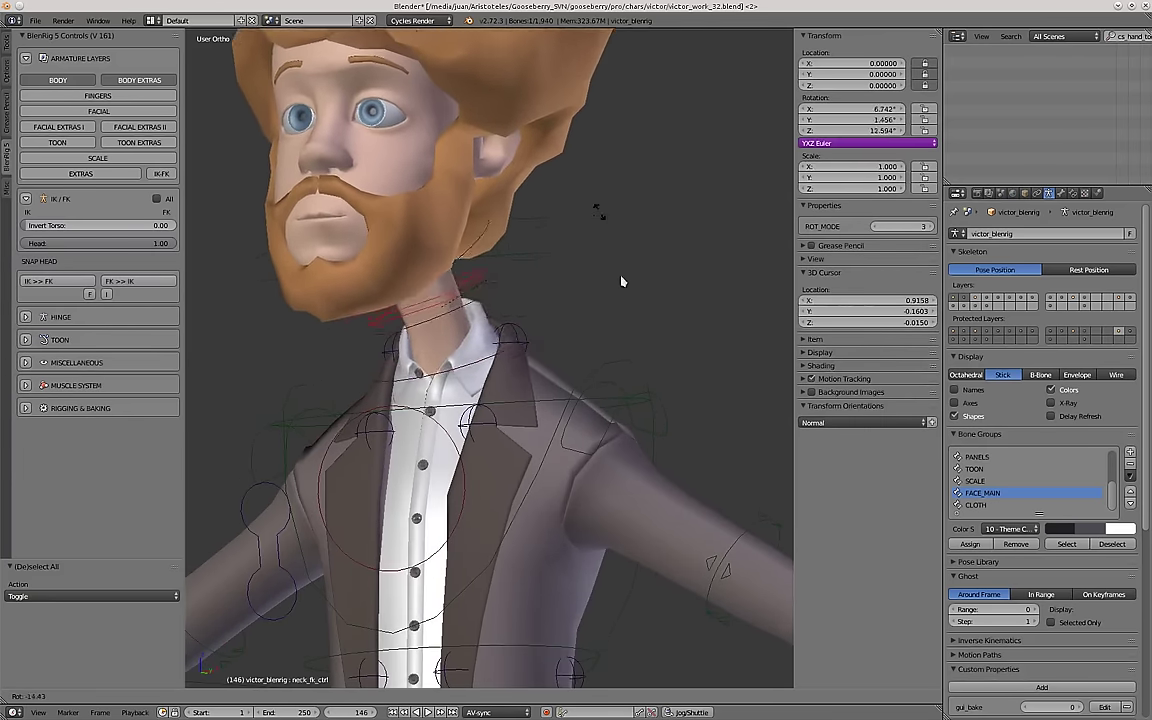
left_click(534, 278)
right_click(516, 292)
key("r")
left_click(556, 325)
Select the head_ik_ctrl bone and rotate it about 41.5° to tilt the head strongly.
right_click(604, 249)
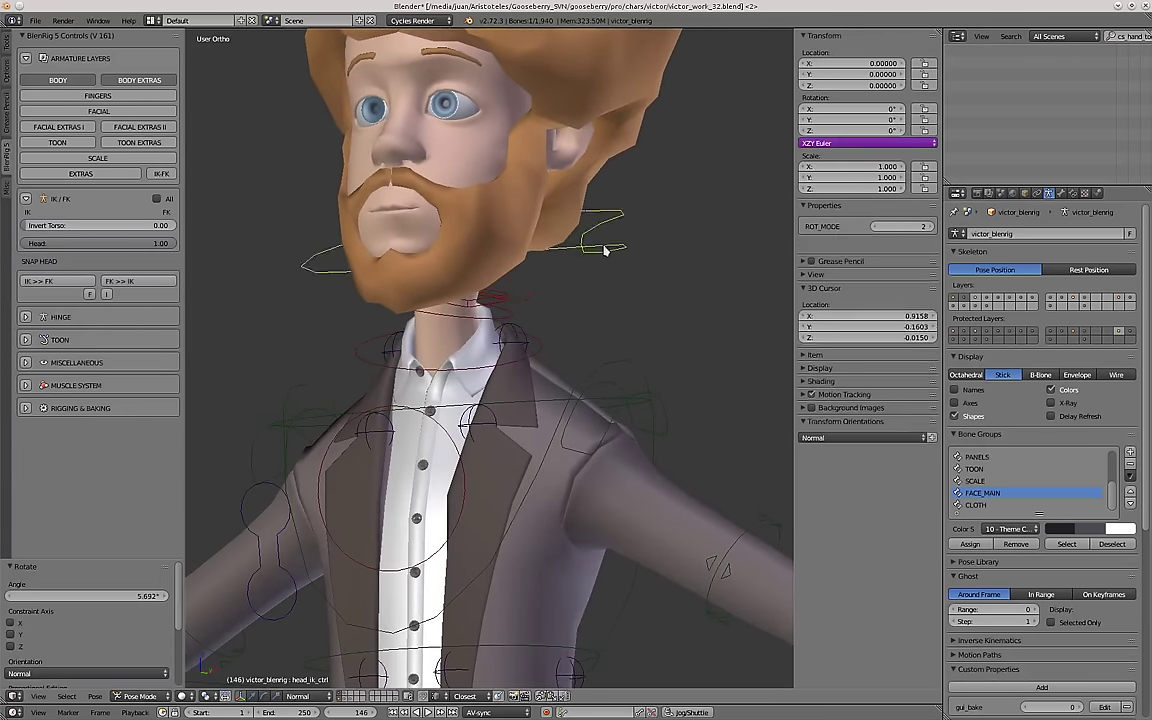
key("r")
left_click(466, 312)
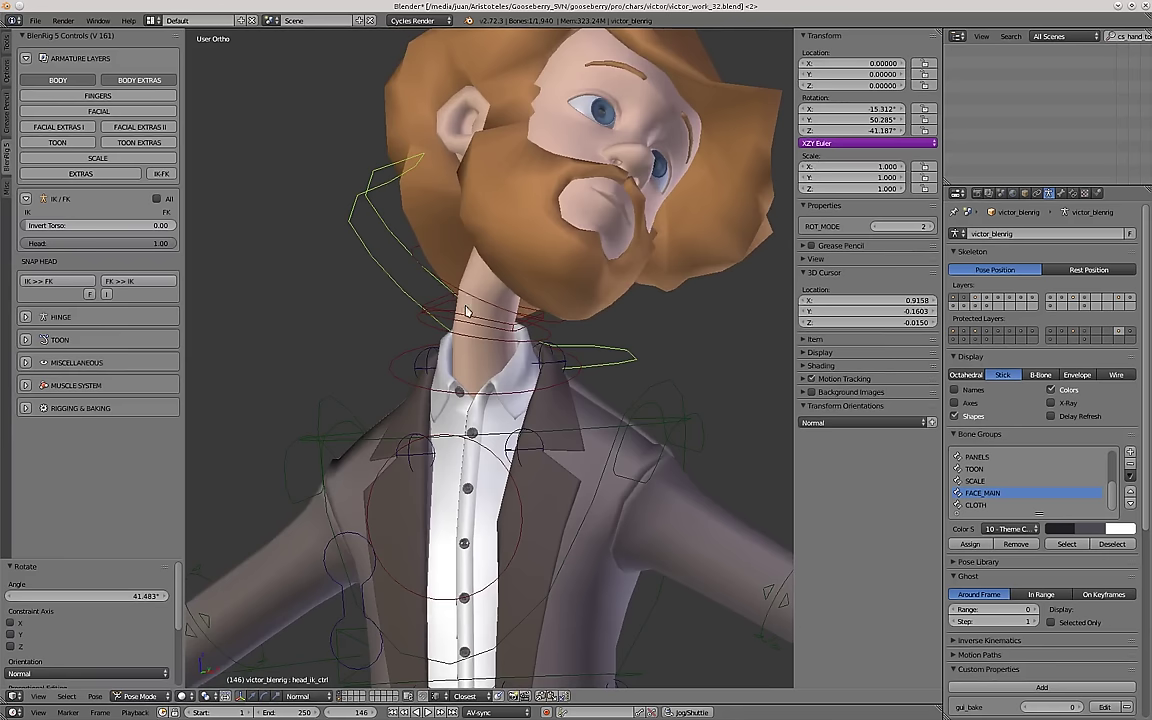
Clear the location, rotation and scale of every bone and view the head from the front.
middle_click_drag(467, 311, 489, 352)
key("a")
key("a")
key("alt+g")
key("alt+r")
key("alt+s")
key("KP_1")
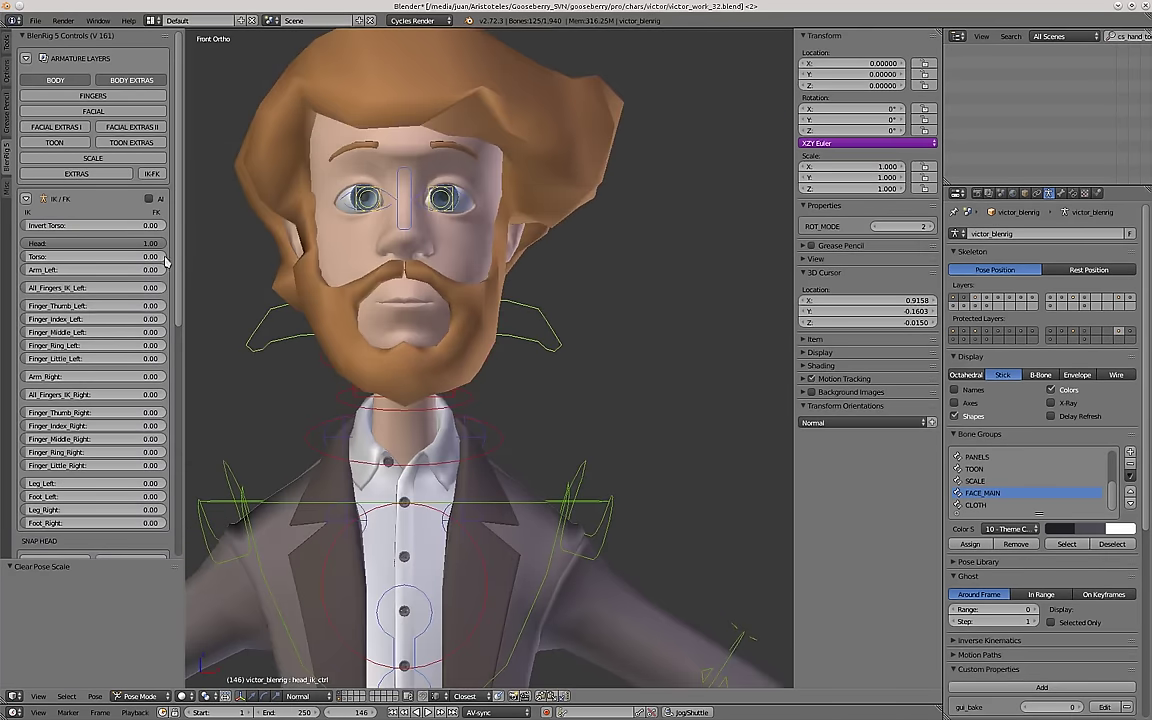
Collapse the IK/FK options, expand the Hinge options and set the Head hinge to 0.00.
left_click(25, 199)
left_click(26, 221)
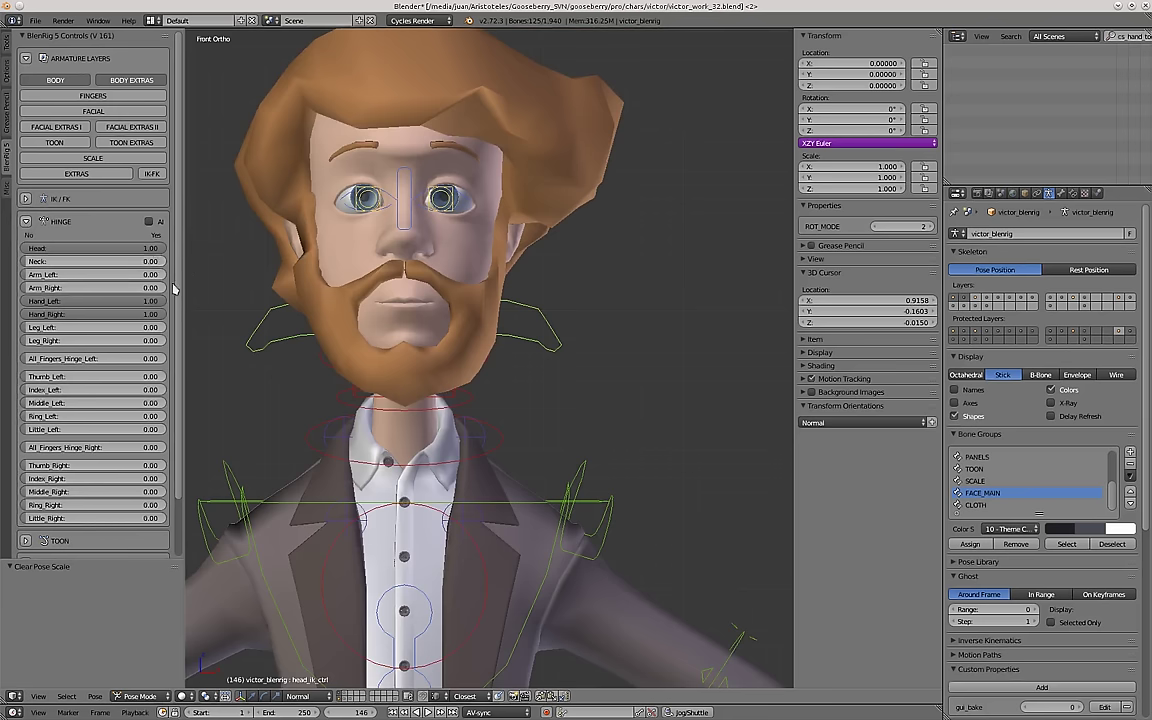
key("Return")
Select the neck_fk_ctrl bone and rotate it about -9.9° to tilt the neck and head.
middle_click_drag(470, 392, 428, 354)
right_click(527, 391)
key("r")
left_click(594, 296)
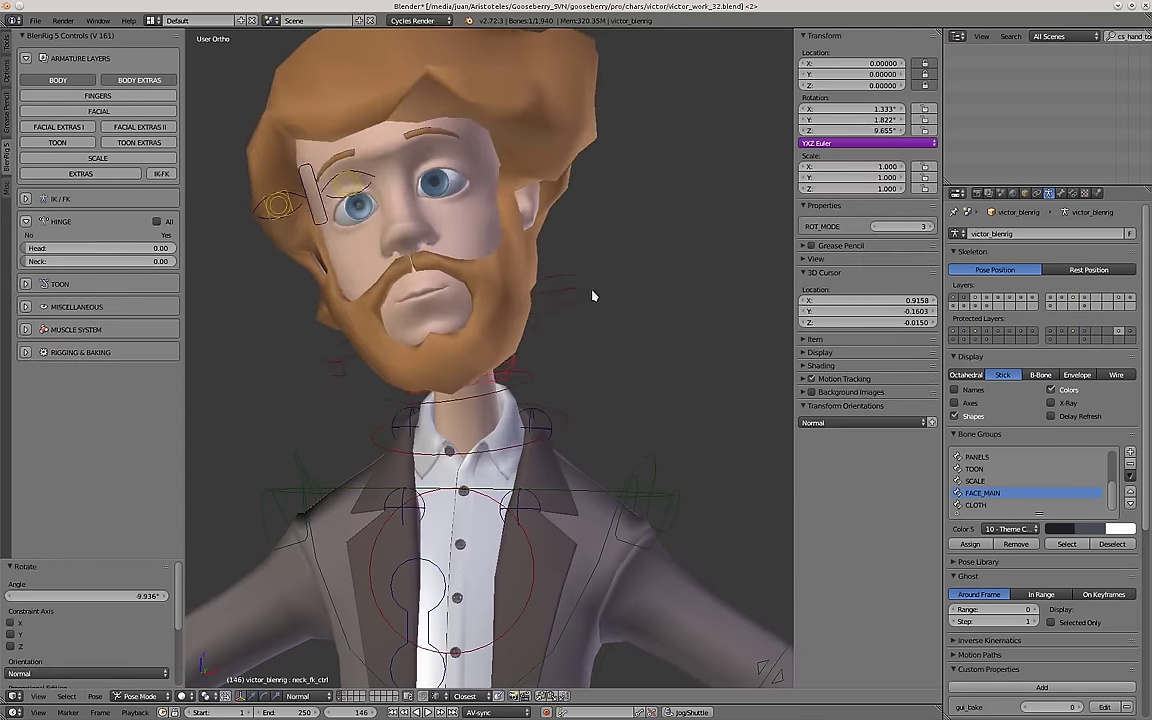
Select the head_fk bone and rotate it freely with a trackball rotation of about -20.6° and -3.4°.
right_click(576, 300)
middle_click_drag(575, 302, 558, 329)
key("r")
key("r")
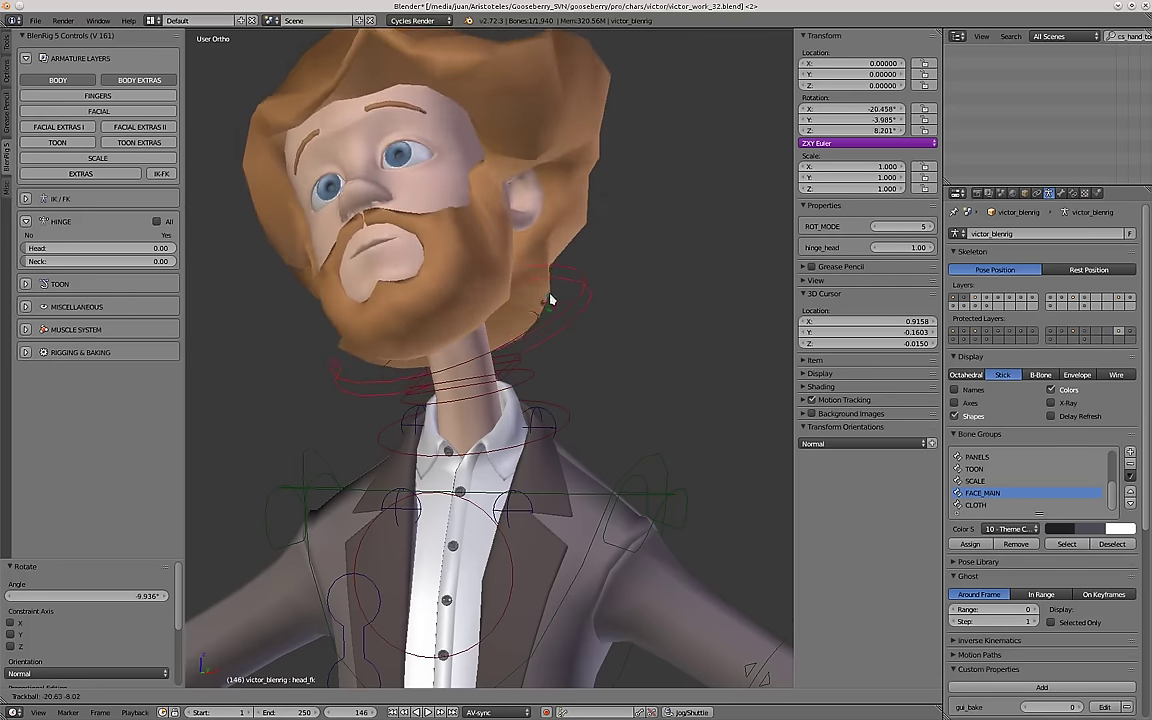
left_click(352, 258)
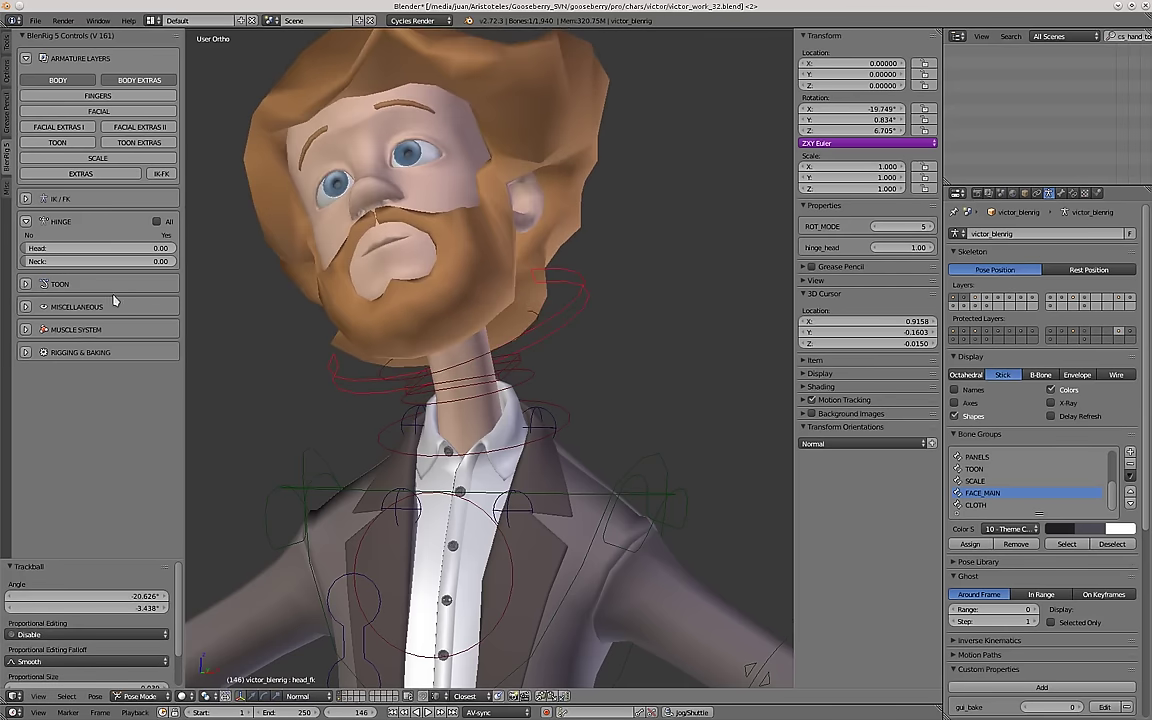
Expand the IK/FK options, set the Head slider to 0.00 and clear the pose of all bones.
left_click(26, 199)
key("Return")
key("a")
key("a")
Select the head_ik_ctrl bone and move it sideways by about -0.16 in X to lean the neck and head.
right_click(604, 324)
middle_click_drag(394, 320, 419, 350)
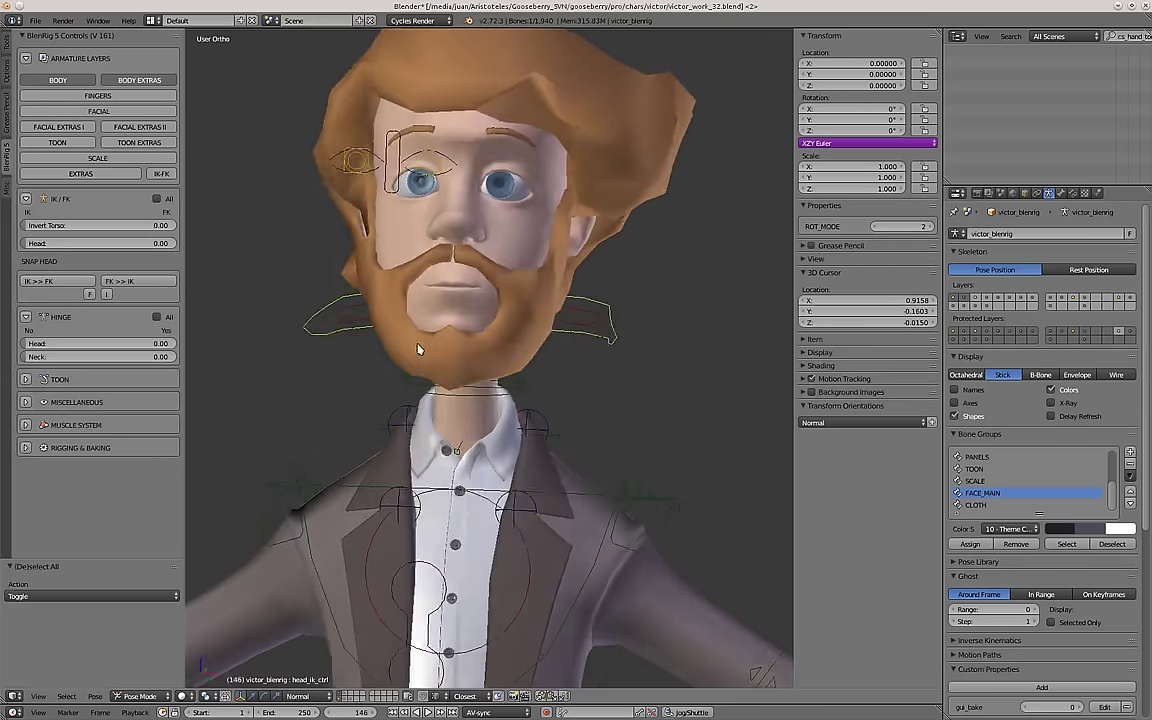
key("g")
left_click(510, 265)
key("g")
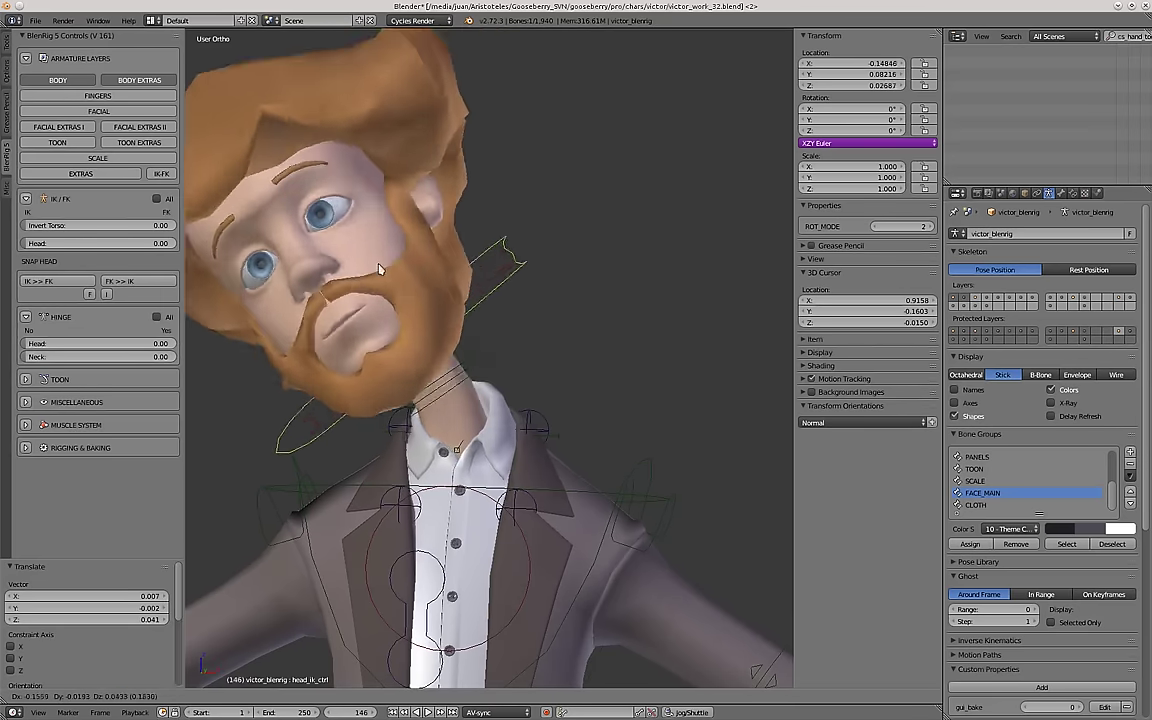
left_click(382, 267)
Move the head_ik_ctrl bone to about X 0.048, Y 0.093, Z -0.031, leaning the head to the other side.
middle_click_drag(630, 318, 514, 332)
key("g")
left_click(345, 338)
middle_click_drag(345, 338, 461, 352)
key("g")
left_click(694, 424)
key("g")
left_click(722, 424)
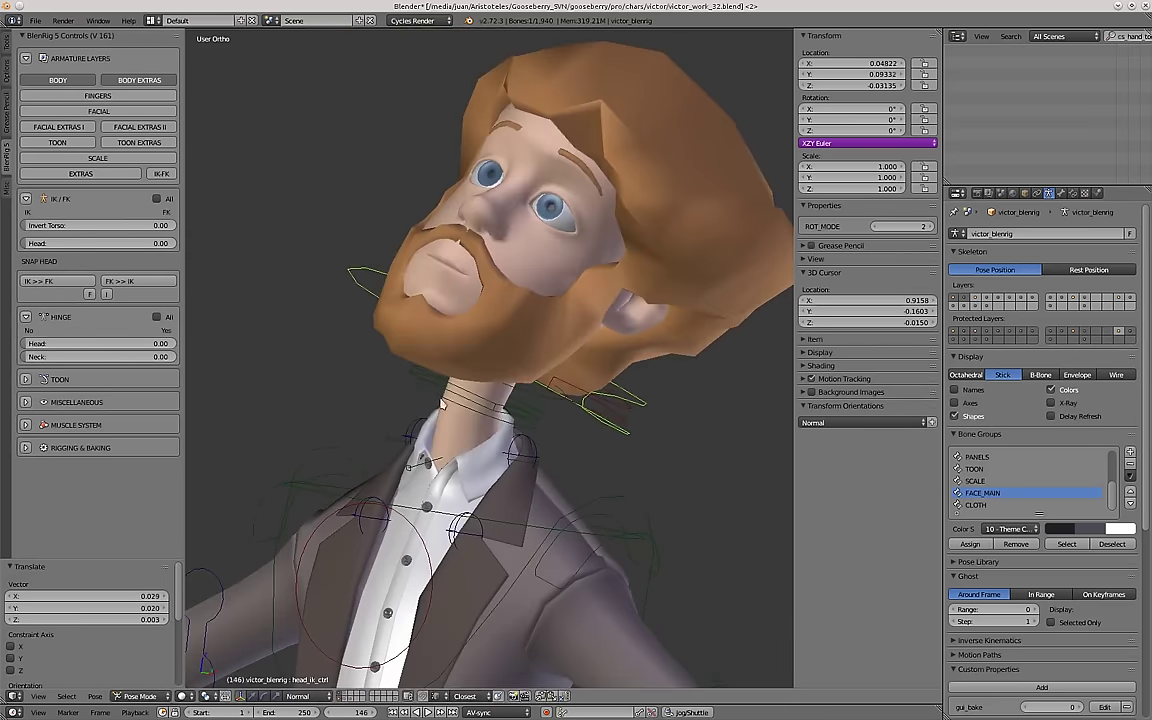
Try a trackball rotation of the head_fk bone while the neck leans, and undo the attempt.
scroll(316, 465, "up", 1)
middle_click_drag(268, 355, 300, 360)
scroll(300, 360, "down", 1)
right_click(482, 398)
key("r")
key("r")
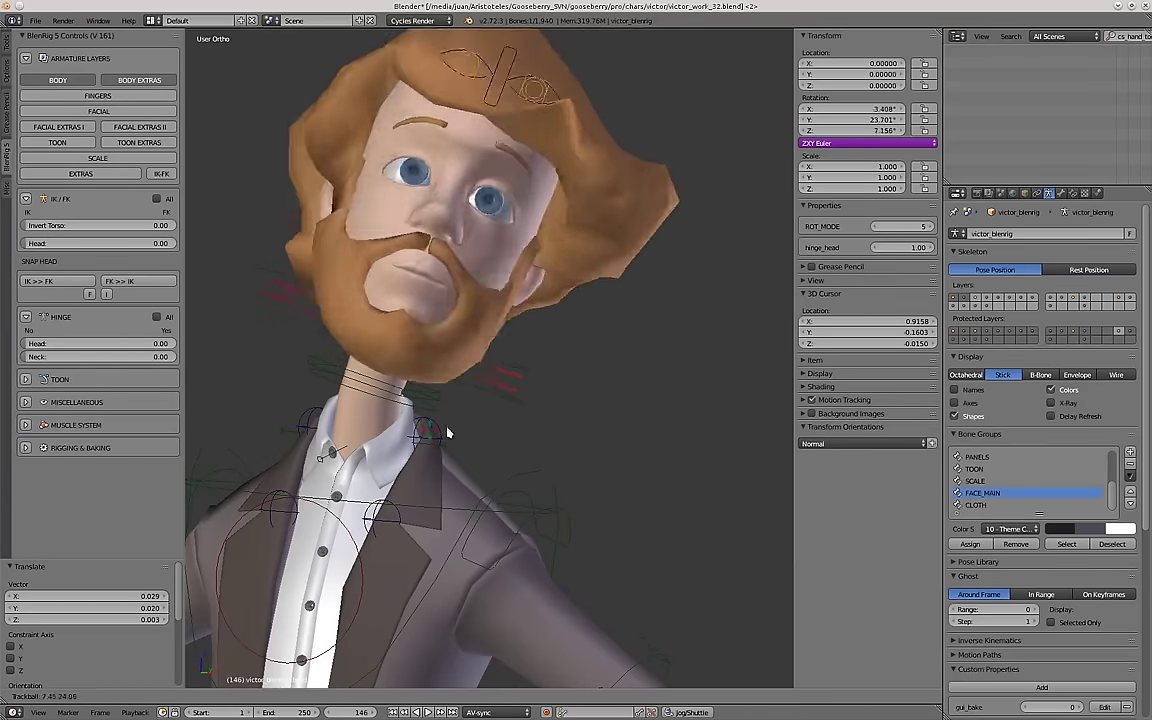
left_click(529, 397)
key("ctrl+z")
key("ctrl+z")
Trackball-rotate the head_fk bone by about 21.2° and -45.8°, and set the Head hinge to 1.00.
right_click(470, 316)
key("r")
key("r")
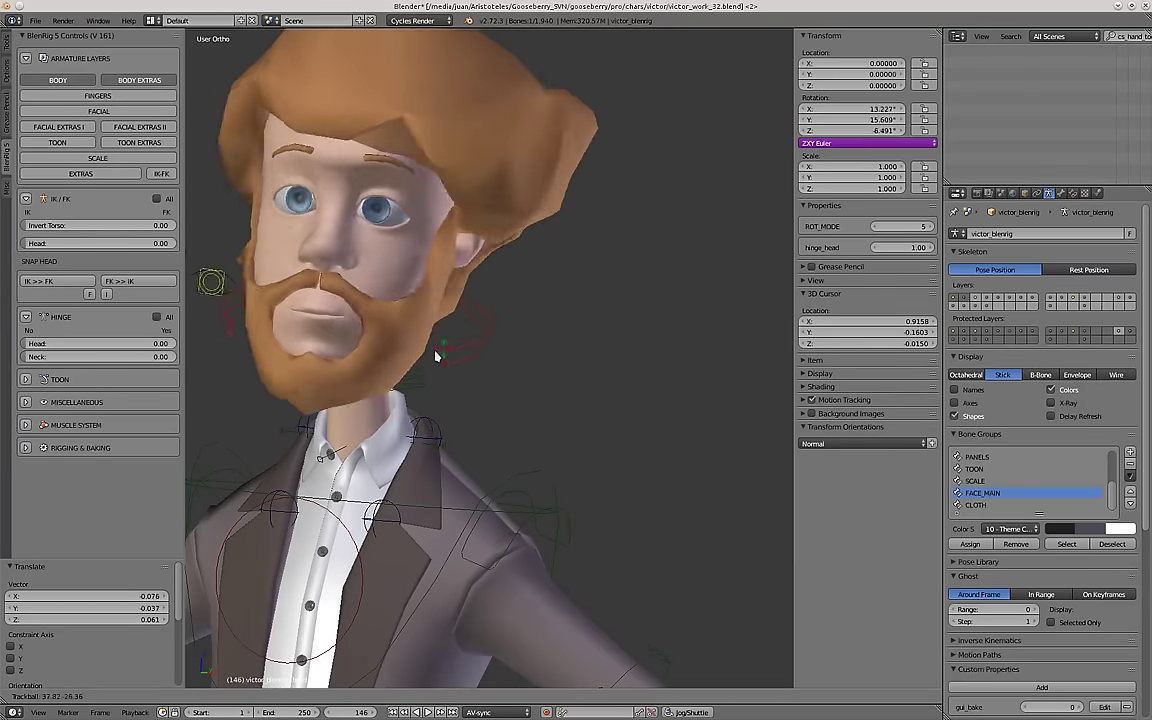
left_click(425, 337)
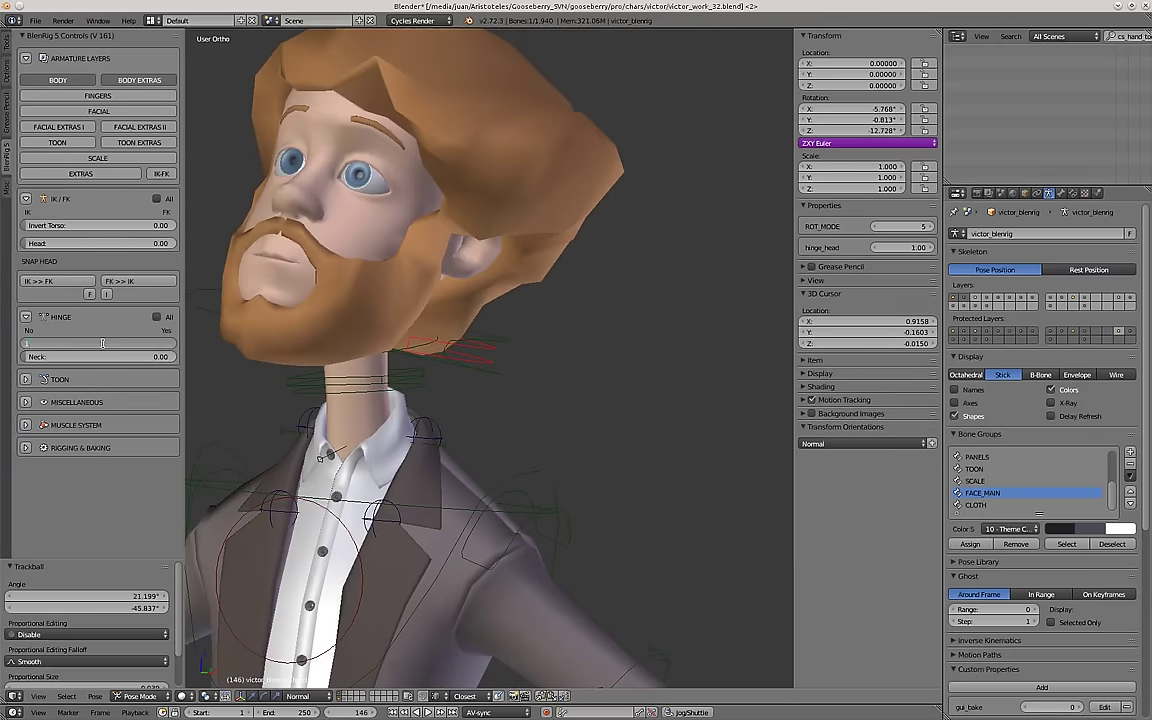
key("Escape")
Undo the last head pose changes and trackball-rotate the head_ik_ctrl bone by about -22.9° and -15.5°.
key("ctrl+z")
key("ctrl+z")
right_click(482, 358)
key("r")
key("r")
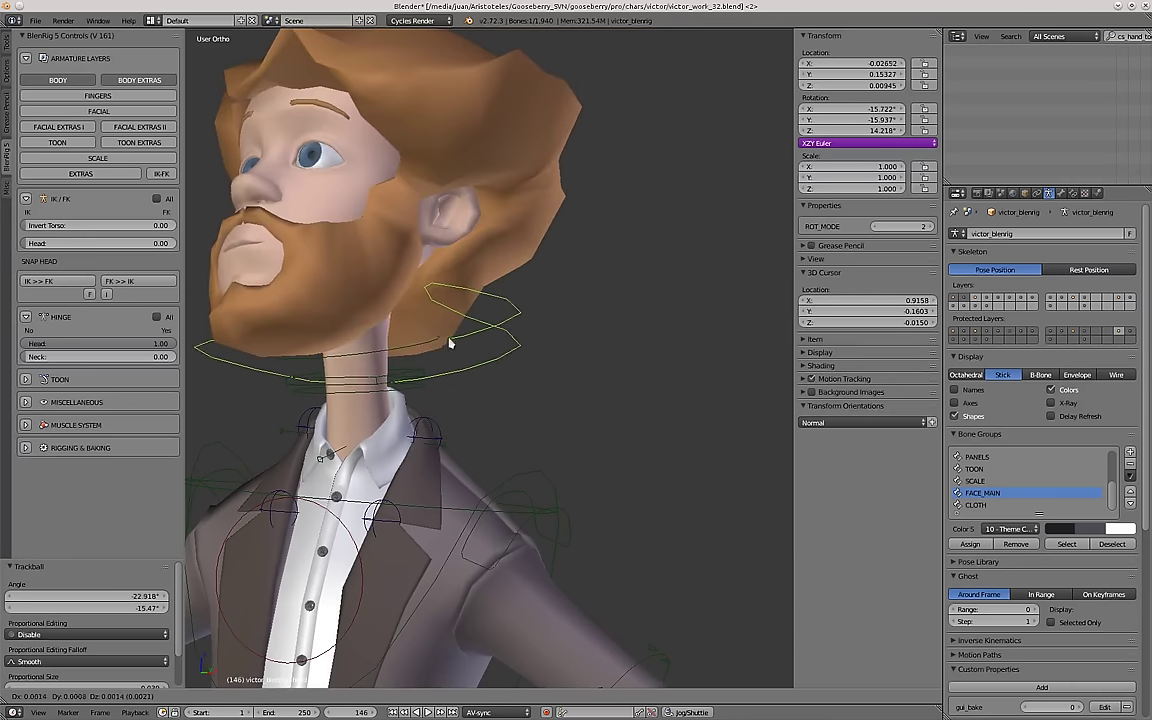
left_click(414, 334)
Clear the location and rotation of every bone, leave nothing selected and view the character from the front.
key("a")
key("a")
key("alt+g")
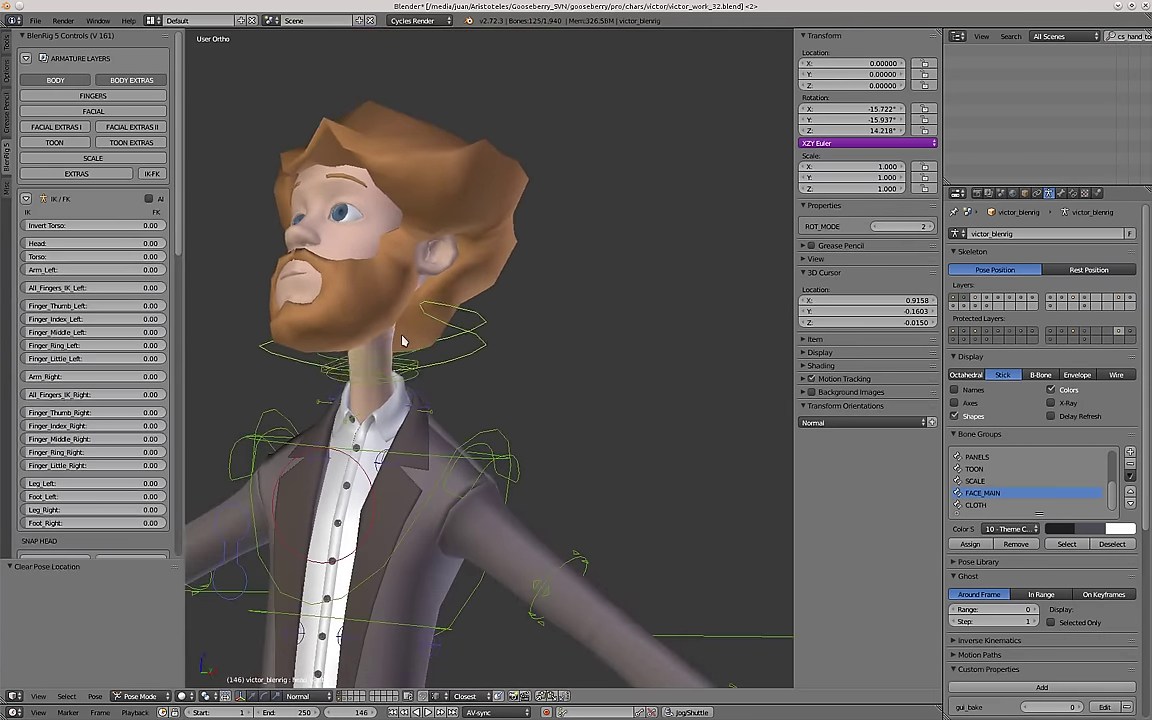
key("alt+r")
key("a")
key("KP_1")
Select the hand_ik_ctrl_L bone and examine the arm controls on the whole figure, ending in the front view.
scroll(403, 341, "down", 3)
middle_click_drag(403, 341, 293, 392, "shift")
middle_click_drag(285, 508, 436, 275, "shift")
scroll(440, 280, "down", 1)
right_click(602, 304)
middle_click_drag(498, 334, 472, 312)
scroll(458, 222, "up", 1)
scroll(474, 282, "up", 2)
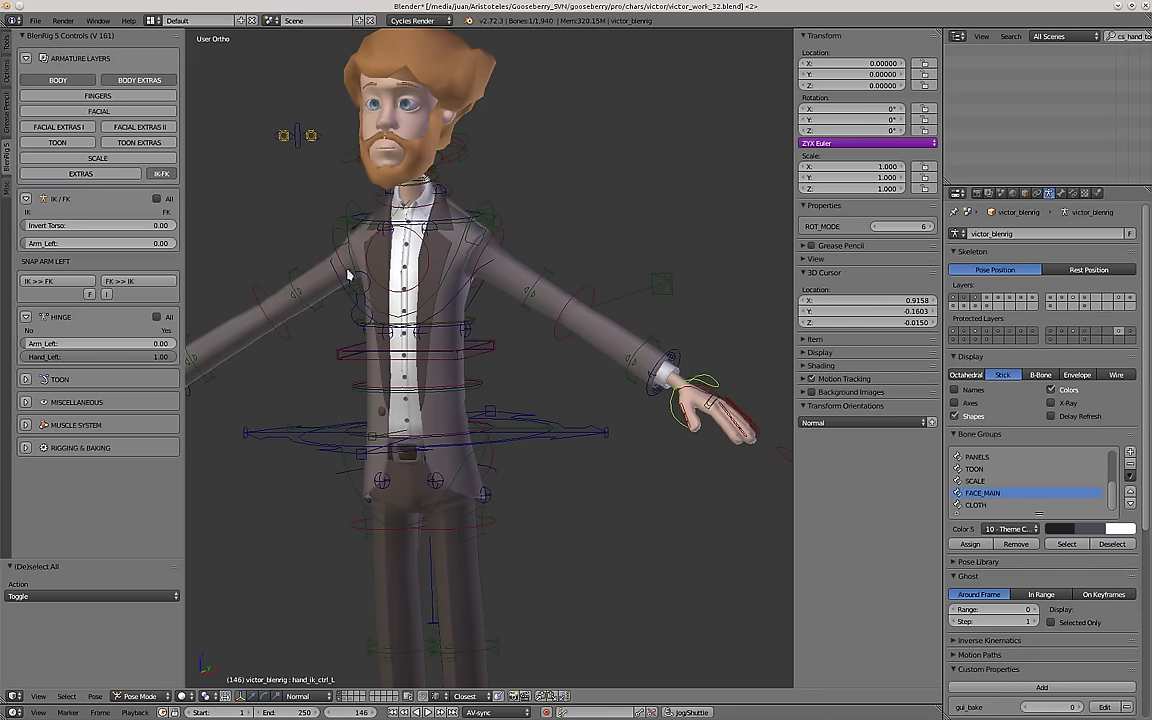
scroll(391, 278, "down", 5)
middle_click_drag(412, 361, 437, 341, "shift")
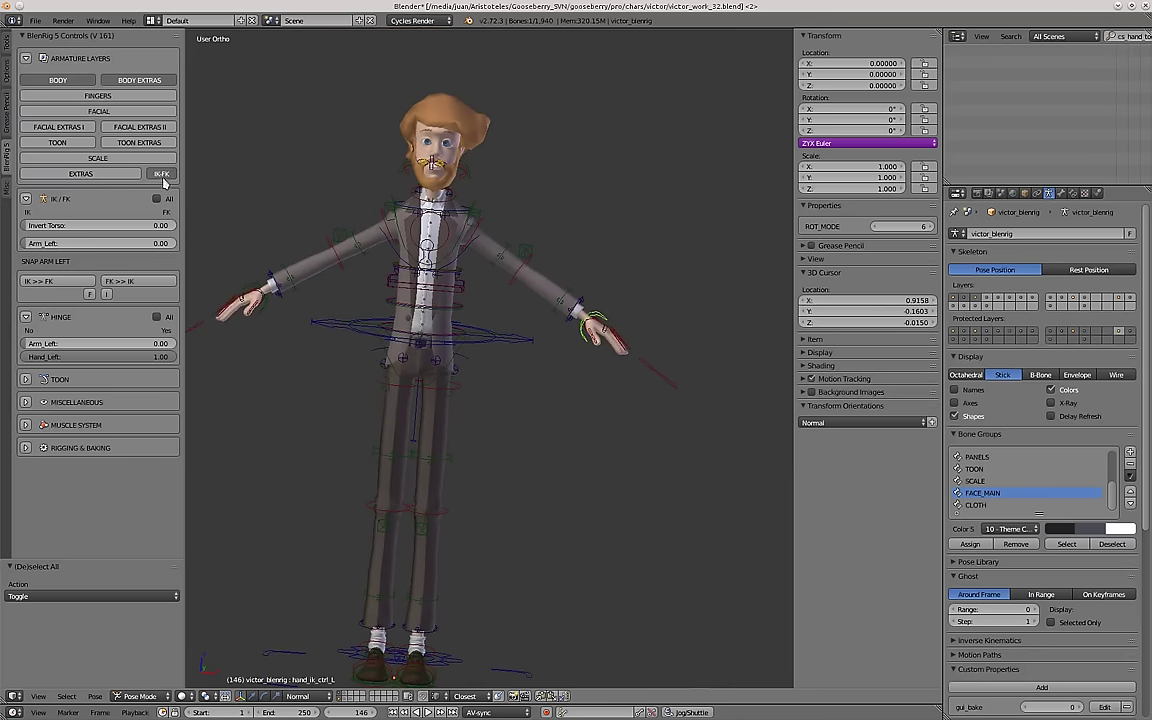
key("KP_1")
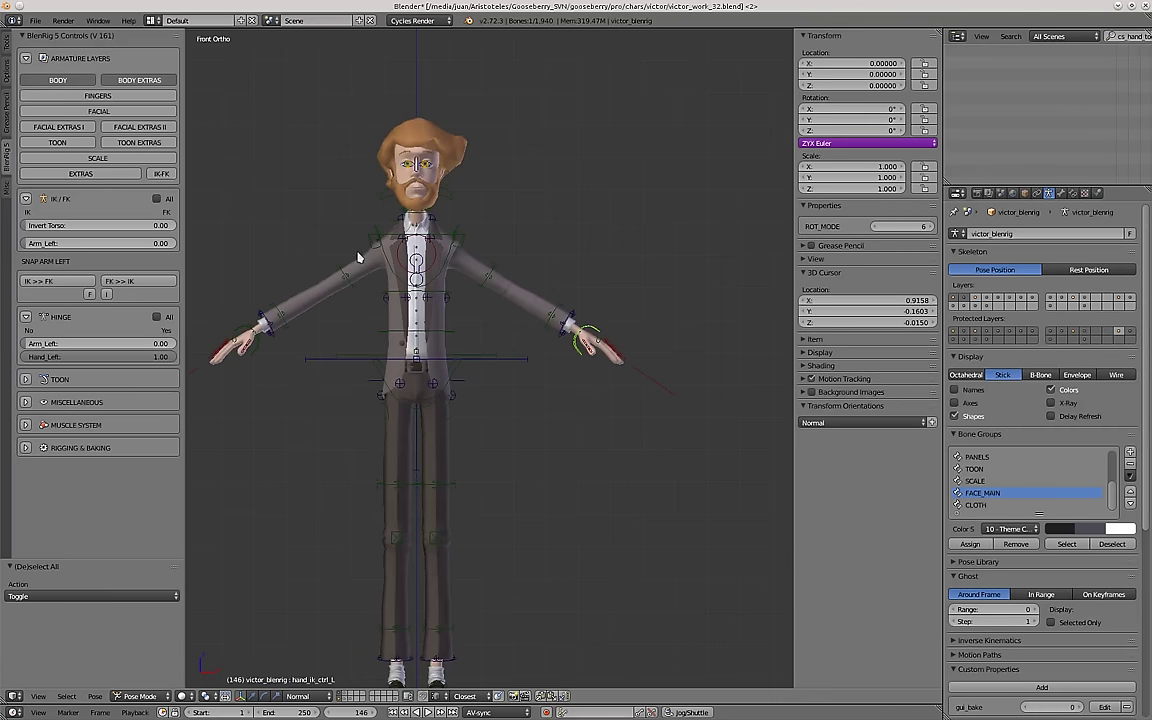
Examine the left hand's controls up close and select the hand_ik_ctrl_L bone.
scroll(548, 308, "up", 8)
key("a")
middle_click_drag(543, 306, 445, 379)
scroll(445, 379, "down", 4)
scroll(447, 265, "up", 2)
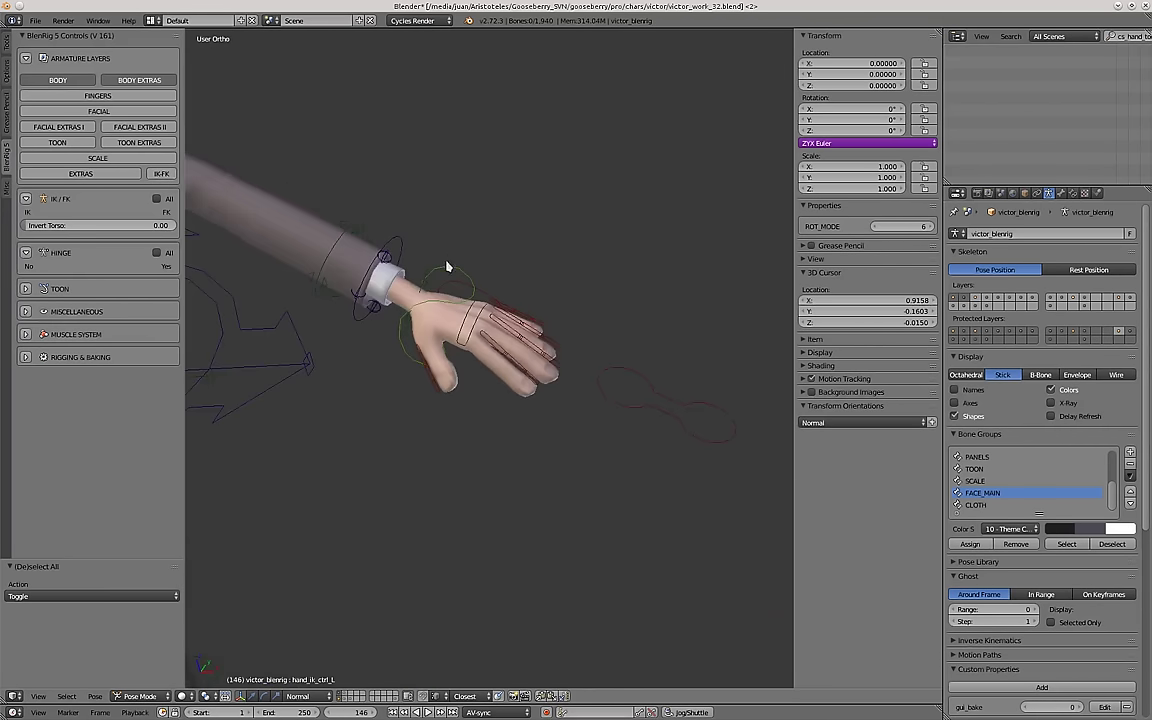
right_click(447, 267)
middle_click_drag(520, 378, 557, 420)
scroll(465, 328, "up", 4)
scroll(450, 335, "down", 4)
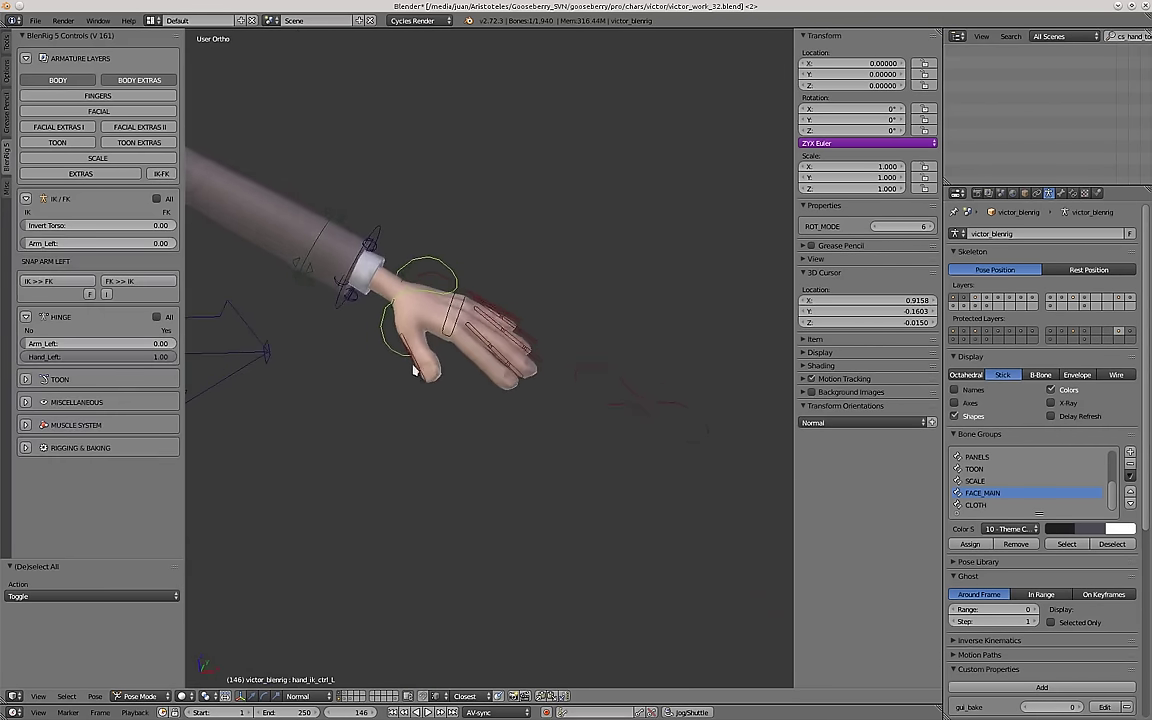
Scale the fing_ind_ctrl_L bone down to a Y scale of about 0.44 to curl the index finger.
scroll(418, 372, "up", 3)
right_click(427, 381)
middle_click_drag(427, 381, 445, 411)
scroll(408, 380, "up", 3)
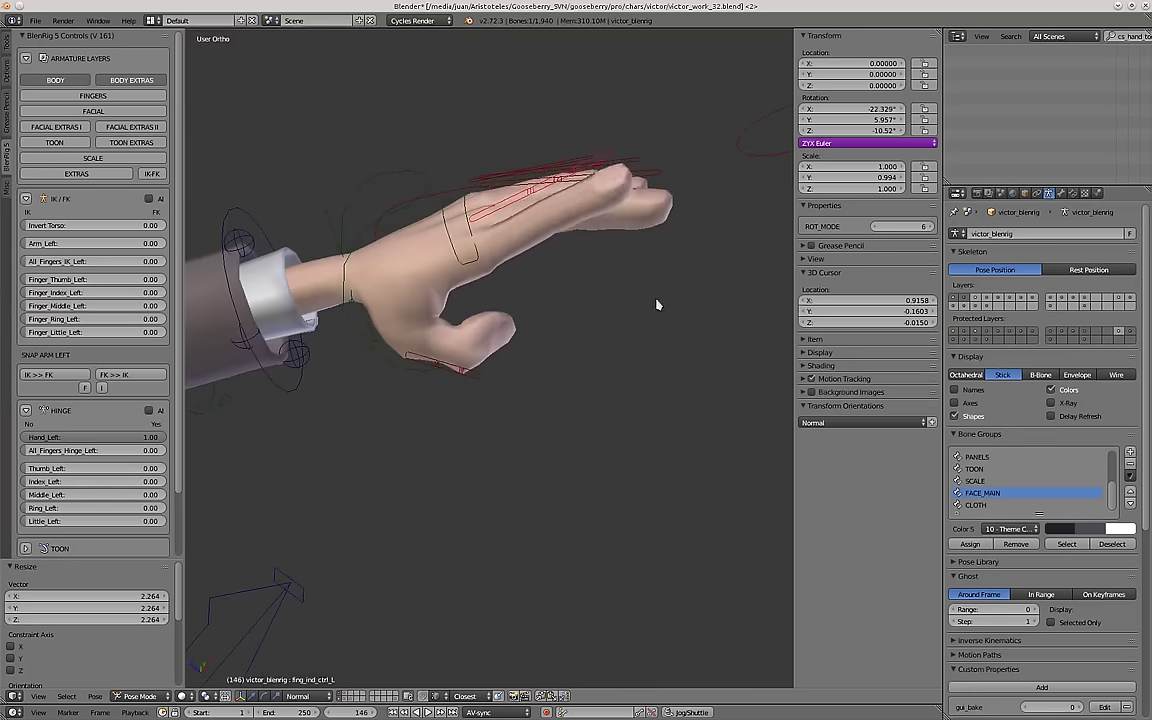
key("s")
left_click(517, 330)
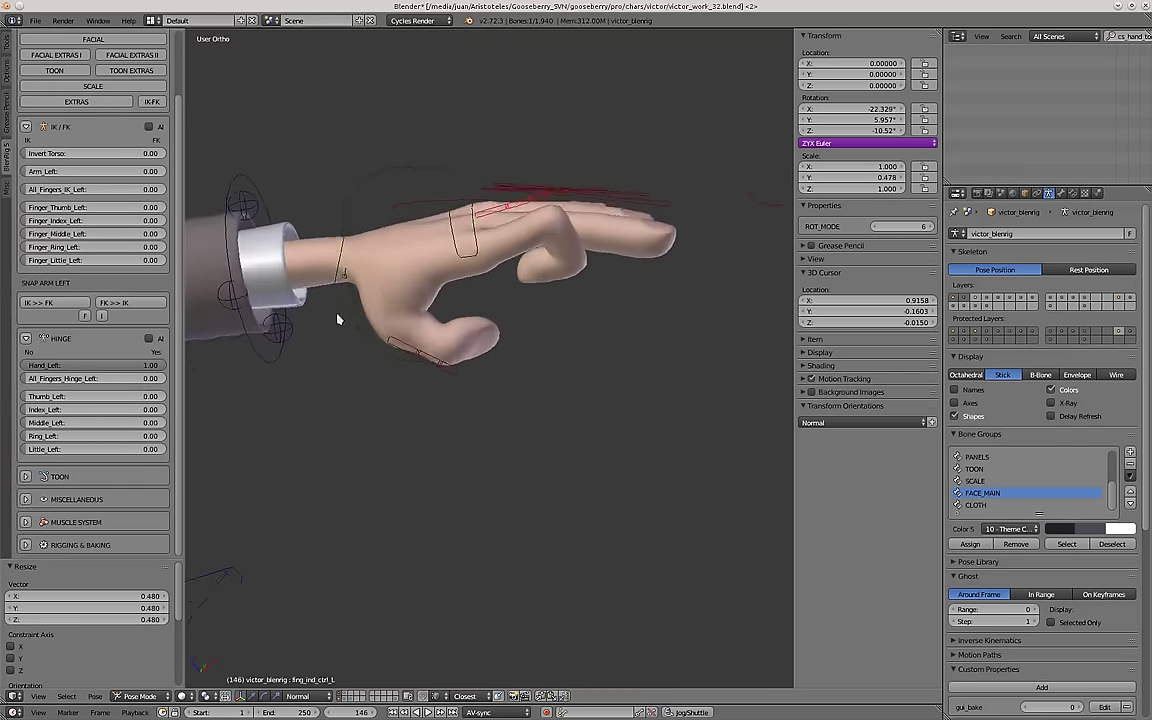
key("s")
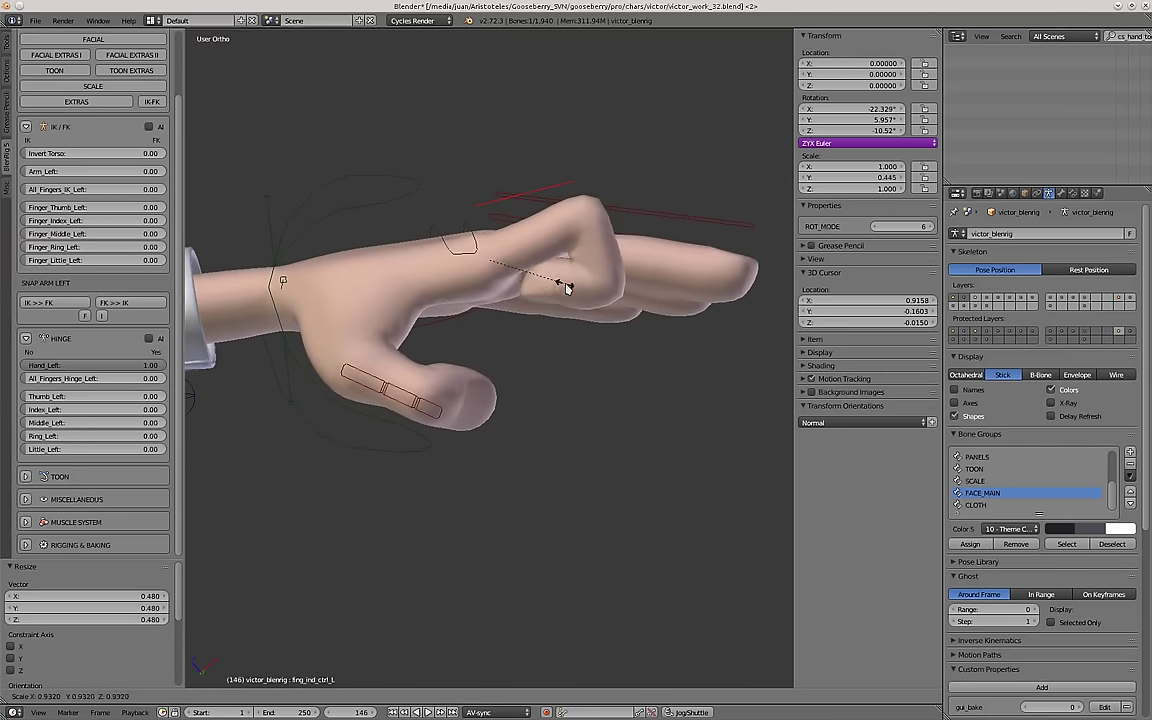
left_click(570, 288)
Select the left middle finger's control, then rotate it and scale it down to curl that finger.
right_click(635, 249)
key("r")
left_click(630, 143)
middle_click_drag(630, 143, 624, 292, "shift")
key("r")
left_click(632, 190)
key("s")
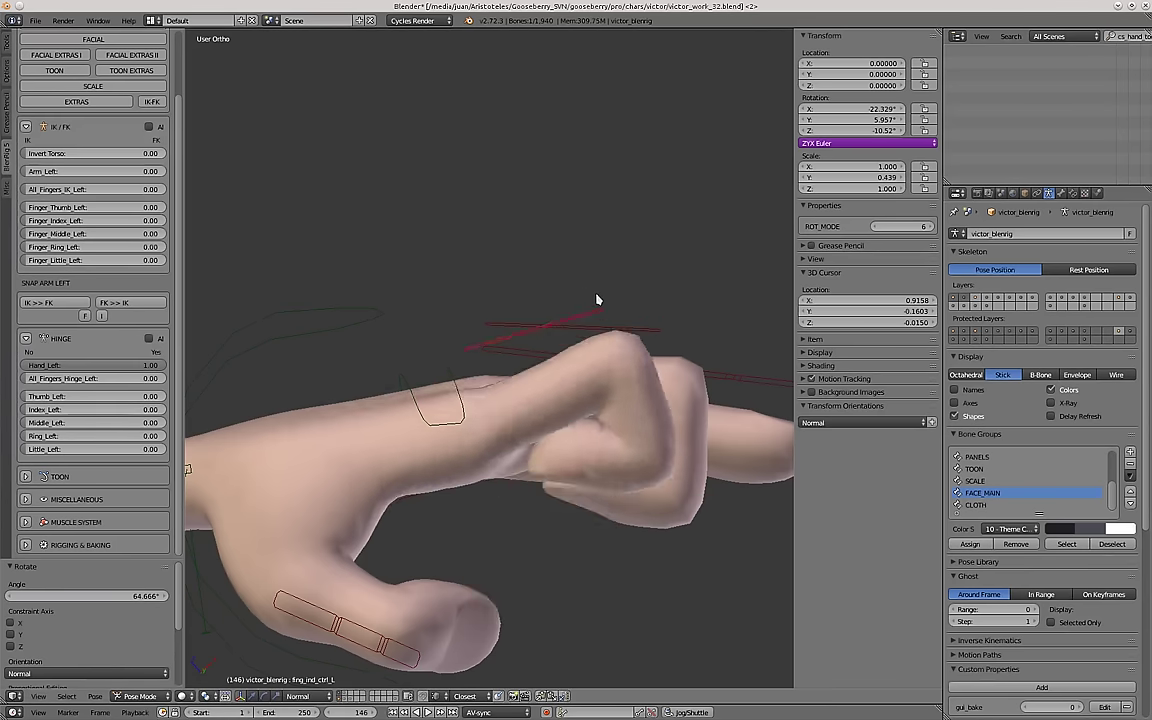
Rotate the fing_ind_ctrl_L bone by about 71.7° to bend the curled index finger down at the knuckle.
scroll(590, 298, "down", 6)
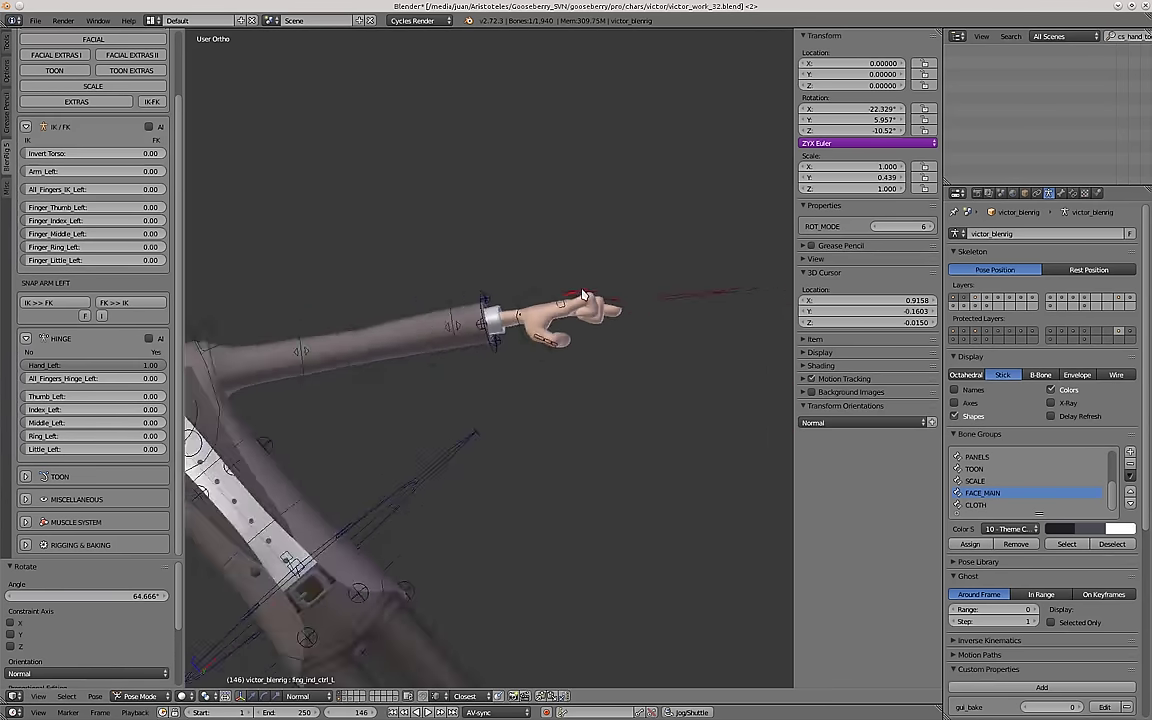
scroll(584, 296, "up", 6)
middle_click_drag(514, 353, 594, 261)
scroll(594, 261, "up", 2)
scroll(594, 261, "down", 3)
scroll(594, 261, "up", 1)
scroll(594, 261, "up", 2)
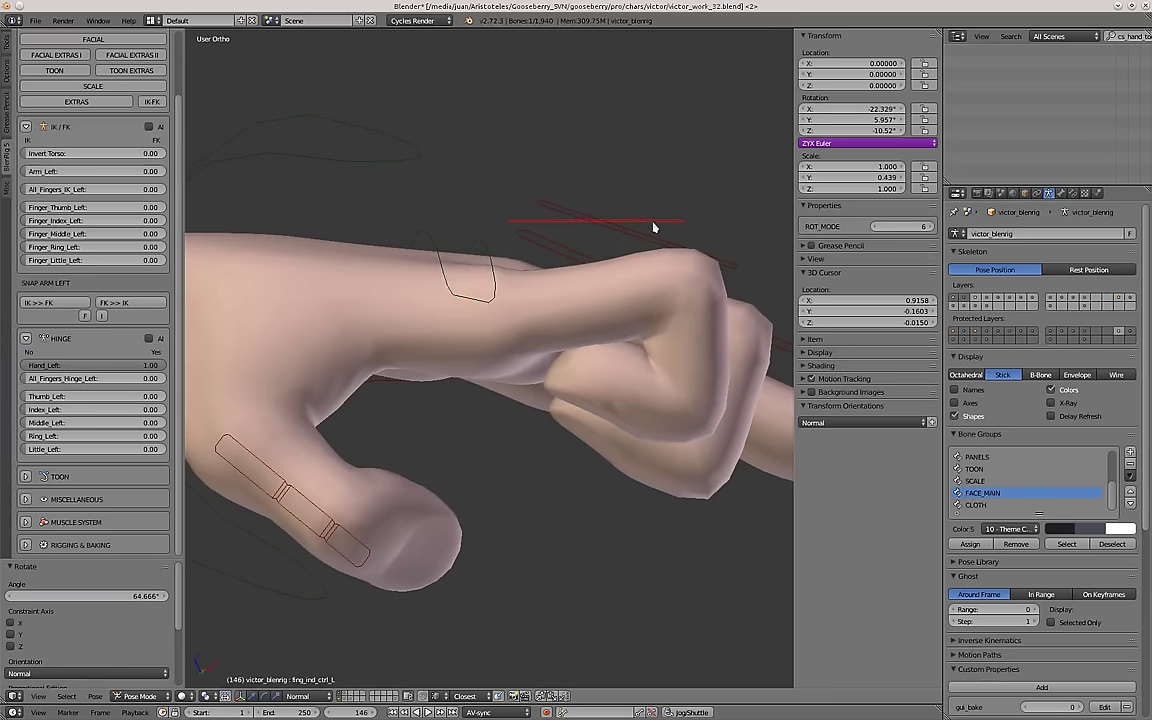
key("r")
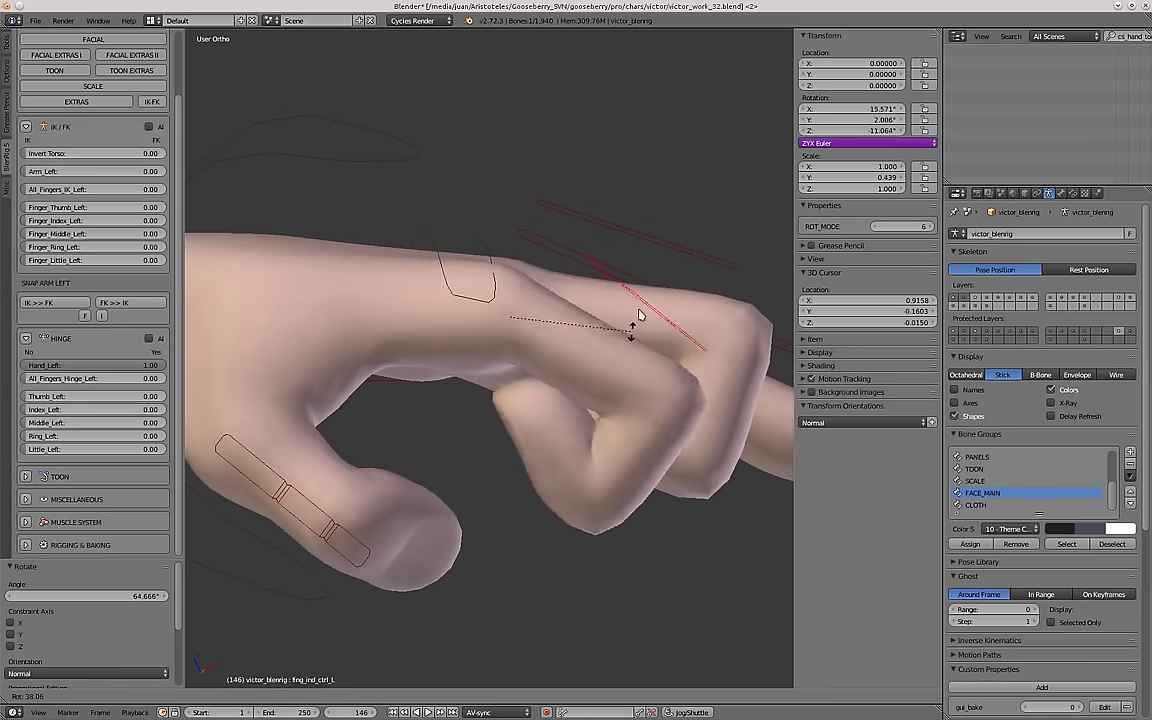
right_click(684, 262)
Show the deformation bones with X-Ray on and rotate fing_ind_ctrl_L repeatedly to an X rotation of about 71.2°.
scroll(623, 263, "down", 5)
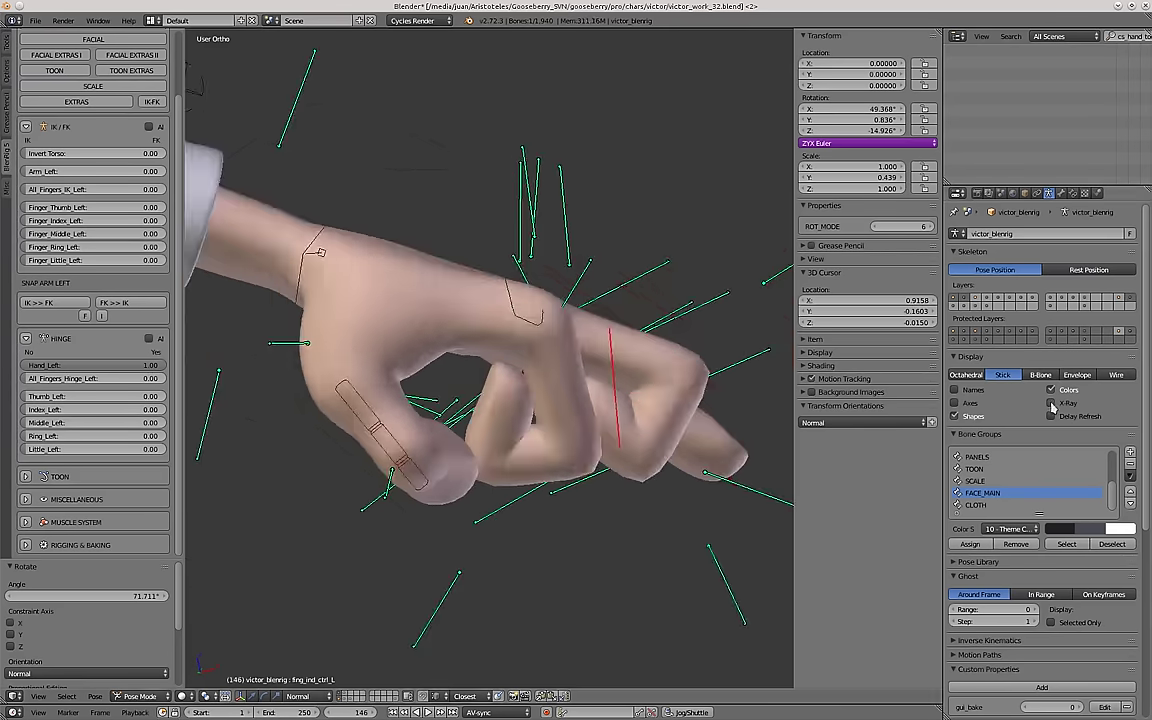
scroll(660, 481, "up", 3)
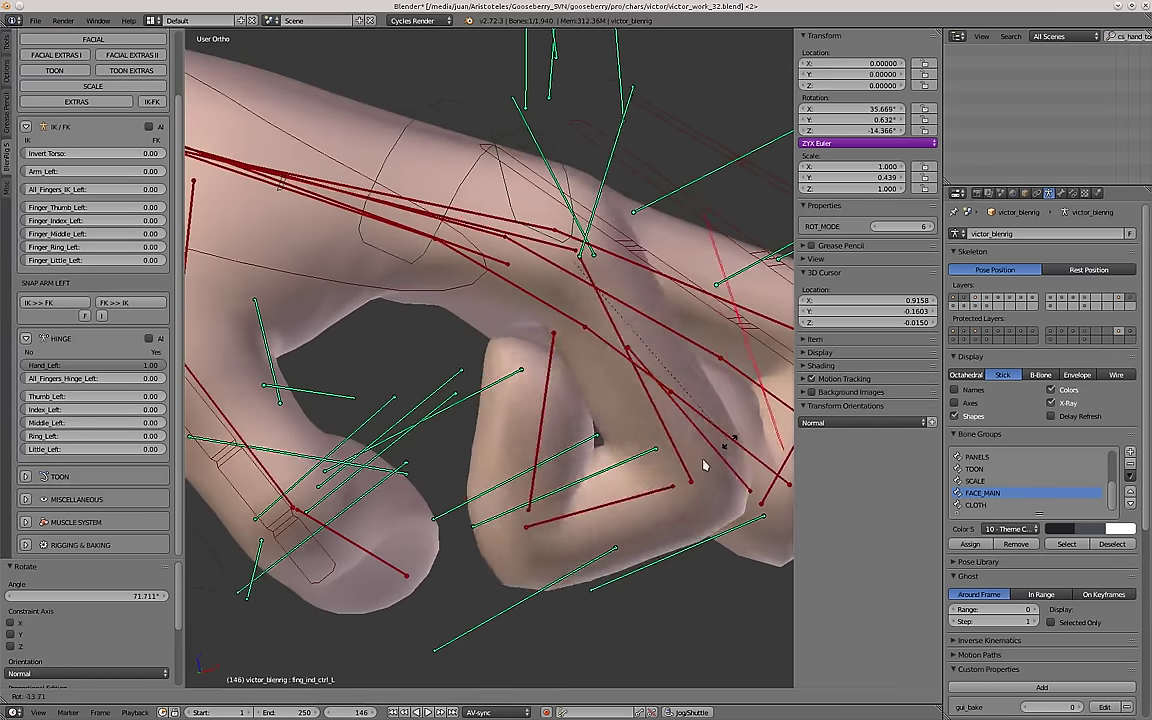
left_click(583, 482)
key("r")
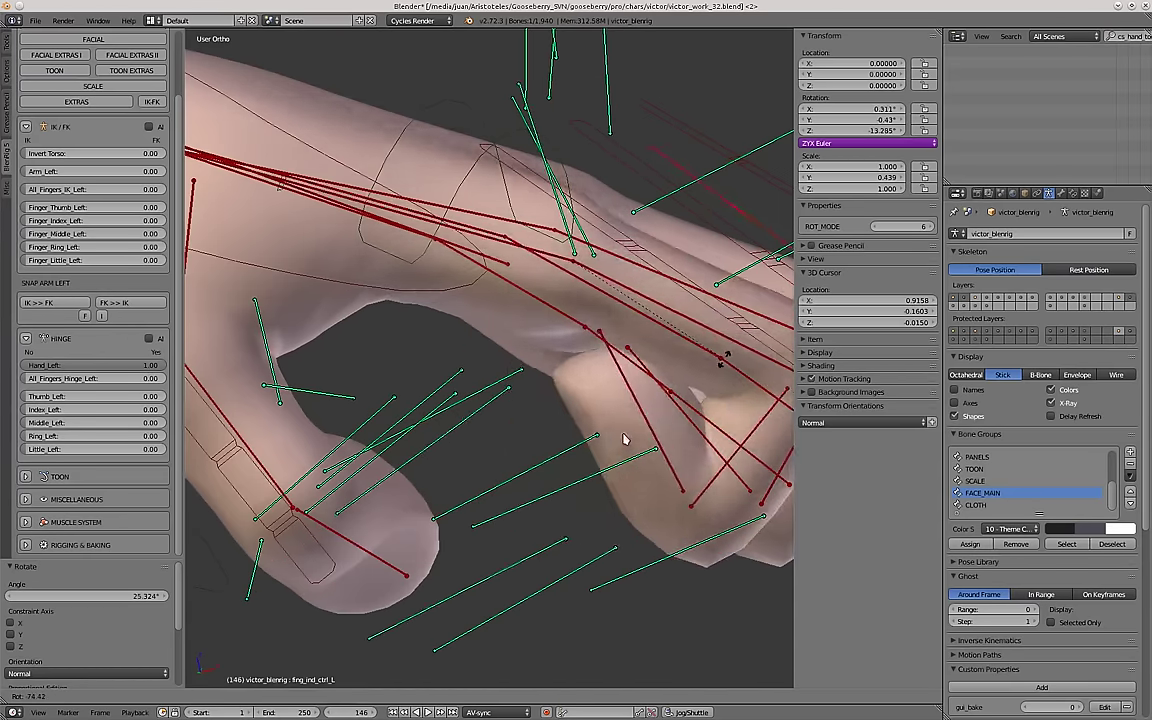
left_click(530, 456)
Examine the bones around the index finger's knuckle and select the fing_ind_1_def_L bone.
middle_click_drag(515, 400, 505, 228)
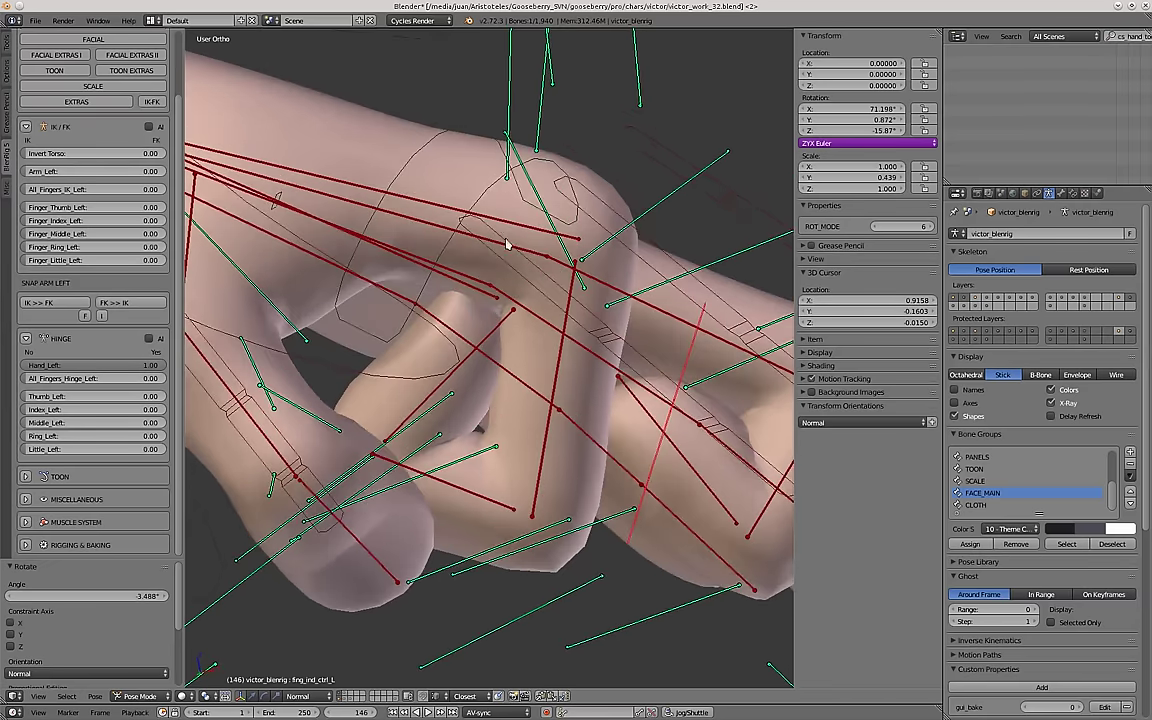
scroll(508, 288, "down", 1)
scroll(521, 275, "up", 3)
scroll(532, 243, "down", 1)
scroll(532, 238, "up", 2)
scroll(522, 234, "down", 5)
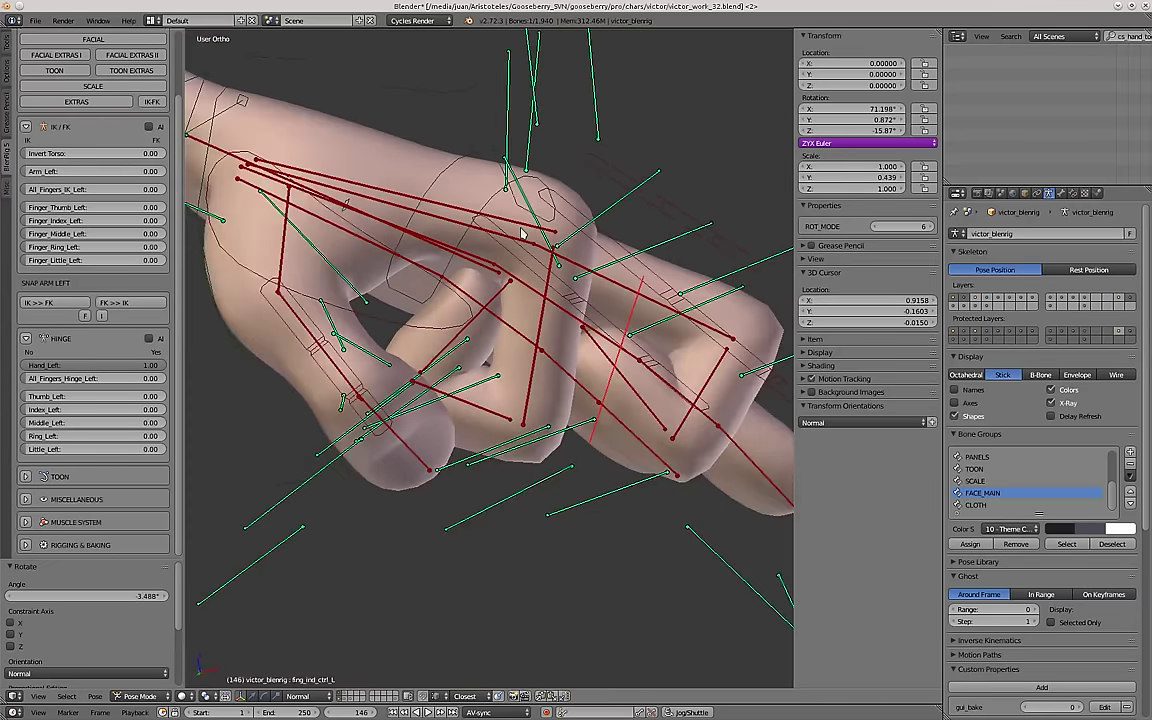
scroll(519, 242, "up", 4)
right_click(525, 222)
scroll(523, 222, "down", 3)
middle_click_drag(522, 226, 546, 306)
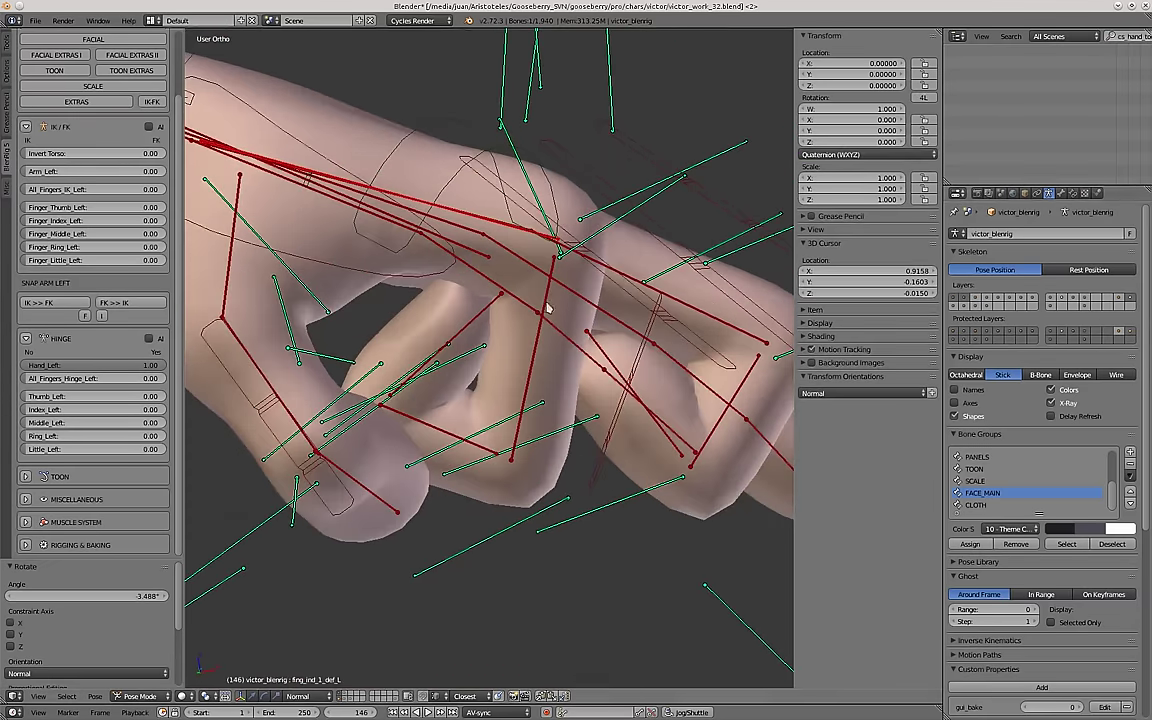
Turn X-Ray off and rotate the reset fing_ind_ctrl_L bone by about 42.7°.
left_click(1062, 404)
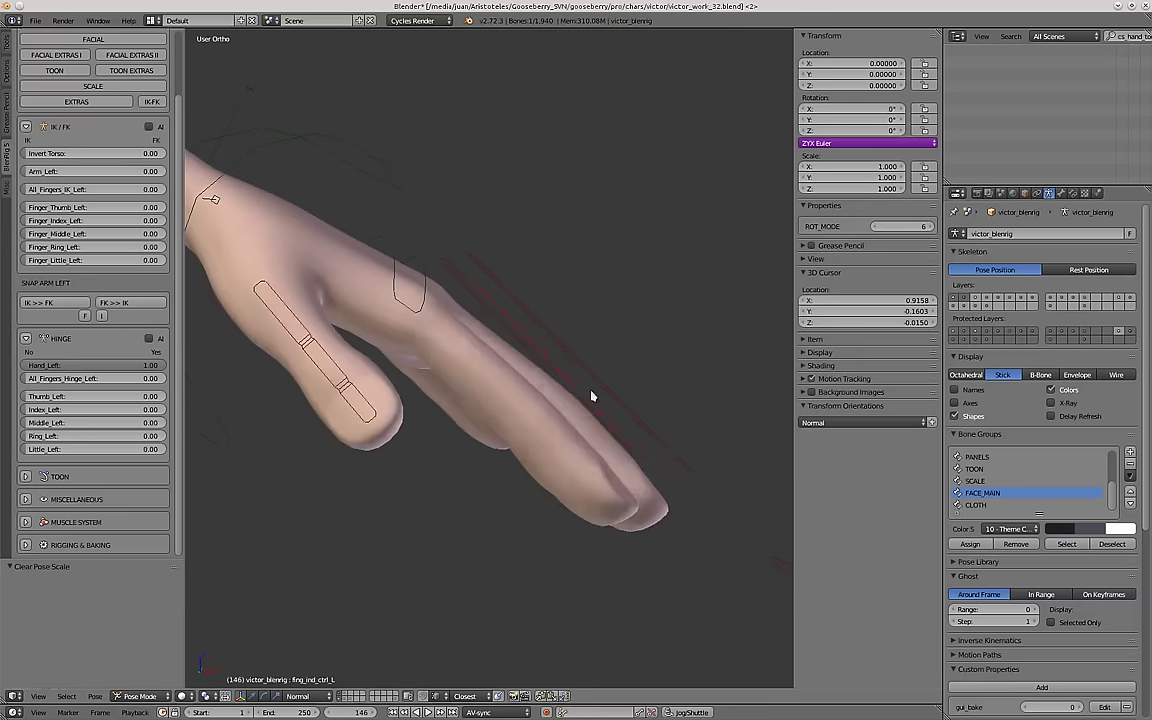
key("r")
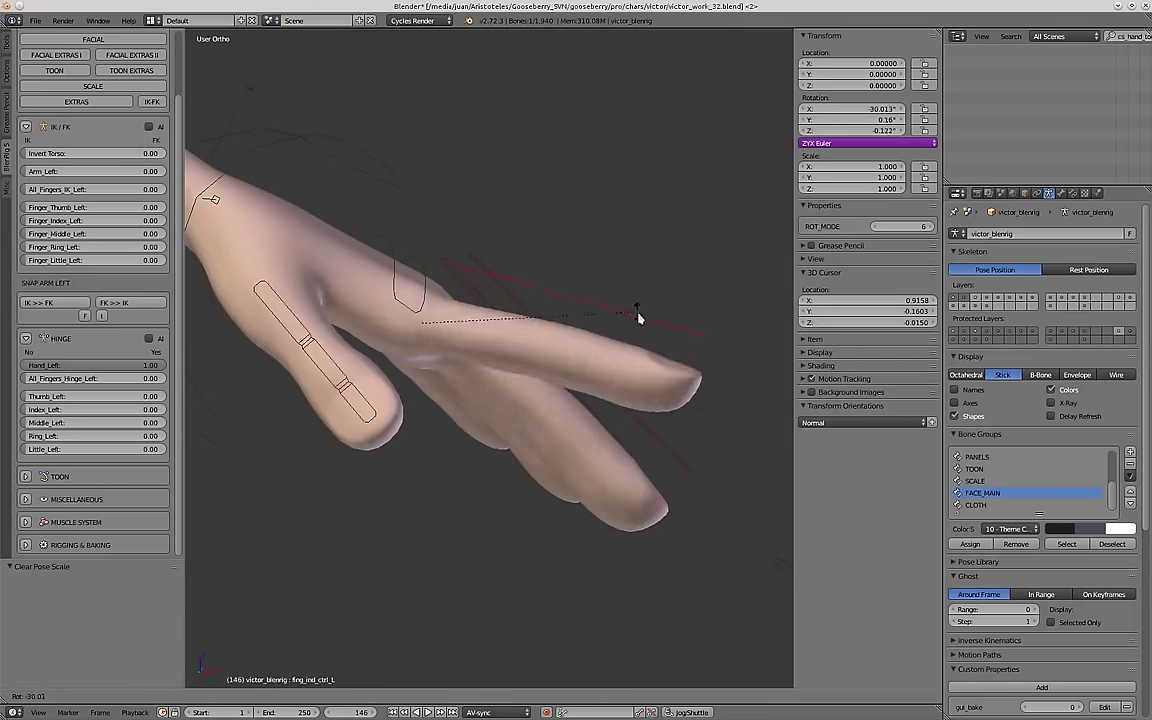
left_click(483, 481)
Scale the fing_ind_ctrl_L bone down to about 0.54 to curl the index finger, and adjust its scale once more.
middle_click_drag(483, 481, 481, 499)
key("s")
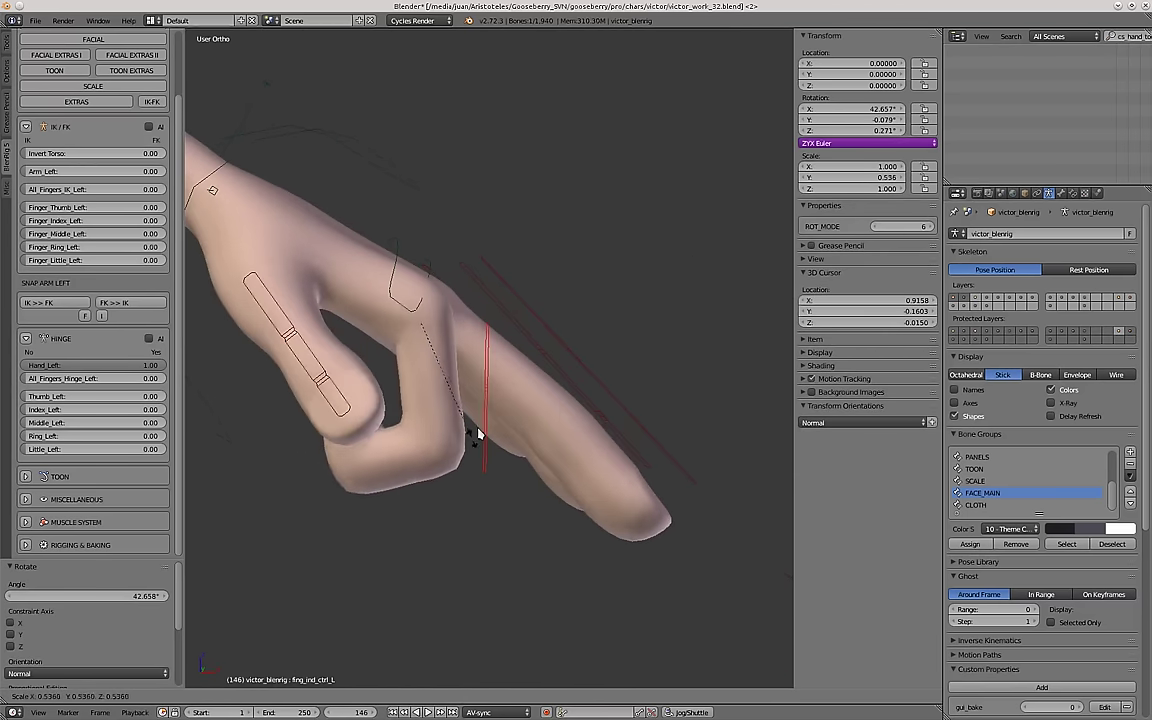
left_click(482, 430)
middle_click_drag(482, 430, 500, 357)
key("s")
left_click(419, 381)
Clear the rotation and location of every bone and leave nothing selected.
key("a")
key("a")
key("alt+r")
key("alt+g")
key("a")
Rotate and scale the left hand's finger controls, giving fing_lit_ctrl_L an X rotation of about 51.7° and a Y scale of about 0.58.
scroll(430, 391, "down", 4)
right_click(502, 356)
scroll(500, 357, "up", 4)
key("r")
left_click(578, 322)
middle_click_drag(578, 322, 500, 440)
key("r")
left_click(587, 432)
key("s")
left_click(571, 366)
middle_click_drag(571, 366, 524, 346)
Clear the rotation, location and scale of every bone and leave nothing selected.
key("a")
key("a")
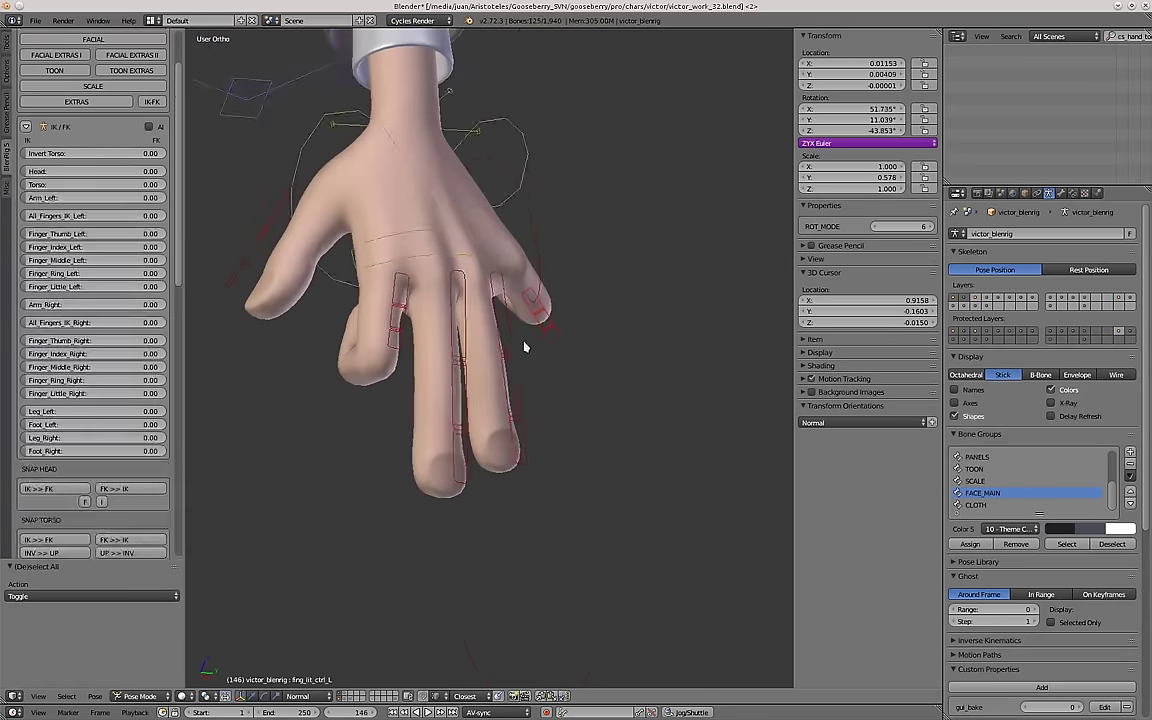
key("alt+r")
key("alt+g")
key("a")
key("KP_1")
scroll(384, 500, "down", 8)
key("a")
key("alt+s")
key("a")
scroll(414, 487, "up", 5)
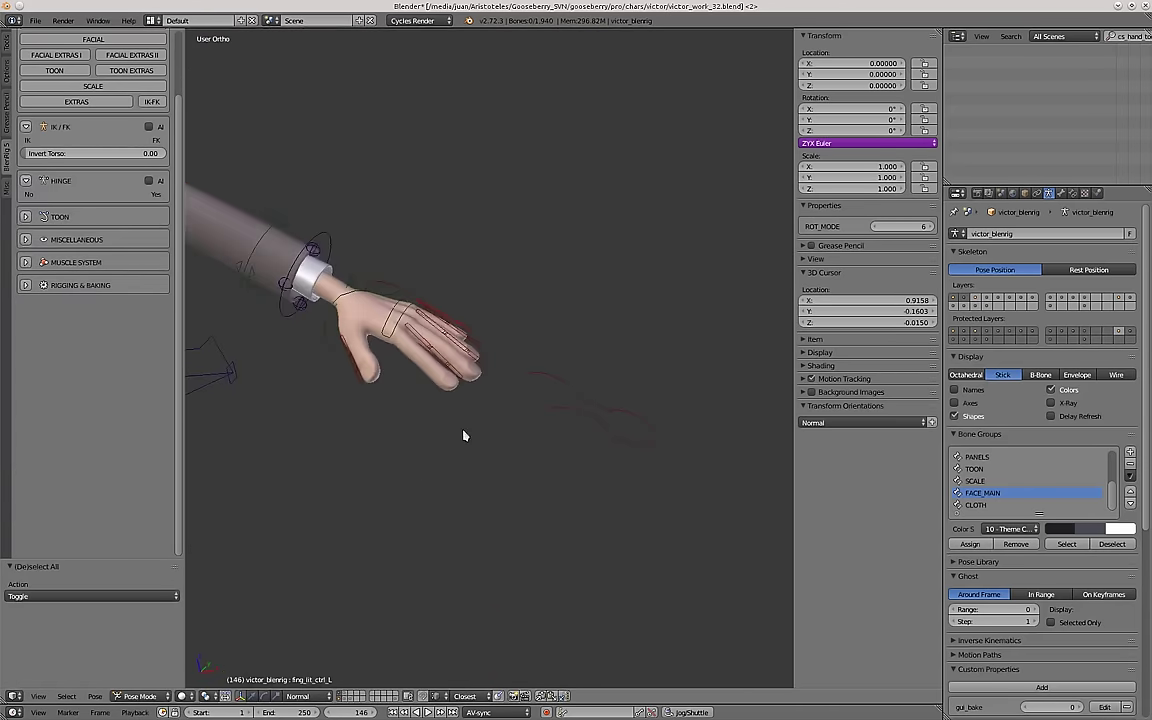
Scale the hand_close_L bone up to a Y scale of 1.5 to stretch the left hand's fingers open.
middle_click_drag(465, 435, 505, 473)
right_click(545, 437)
middle_click_drag(545, 437, 525, 501)
scroll(556, 474, "up", 1)
key("s")
left_click(525, 588)
middle_click_drag(525, 588, 524, 332)
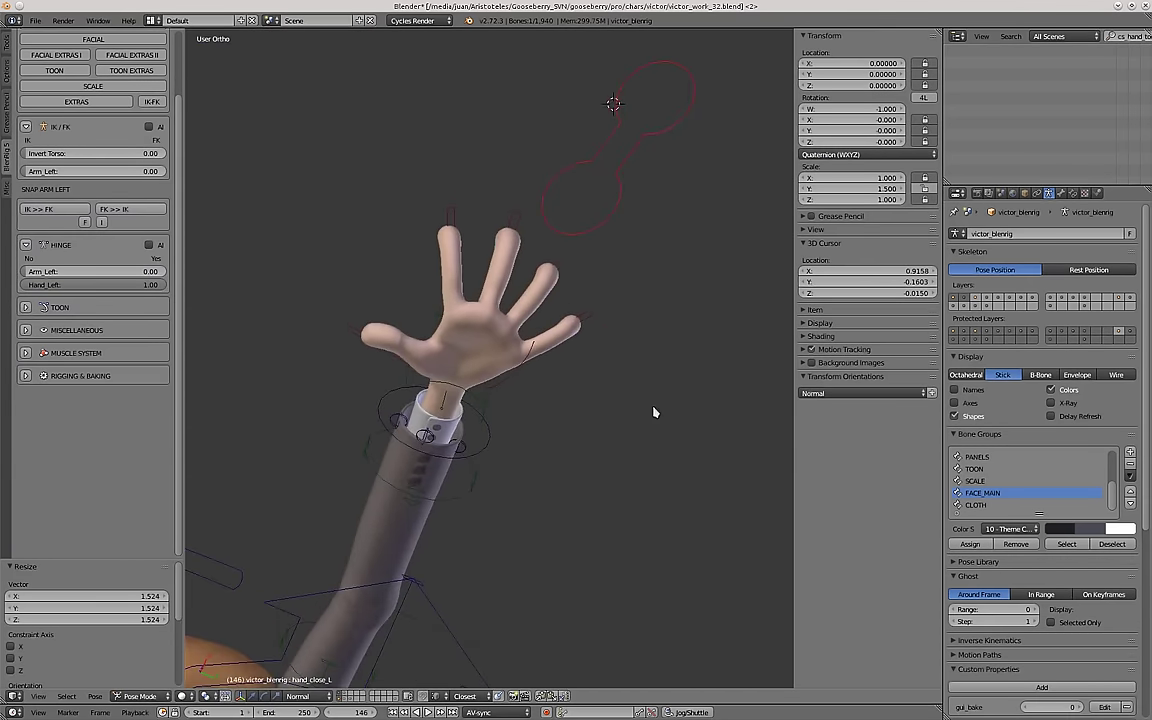
Scale hand_close_L down to a Y scale of 0.5 to close the hand into a fist, and clear its scale.
key("s")
middle_click_drag(458, 311, 611, 603)
key("s")
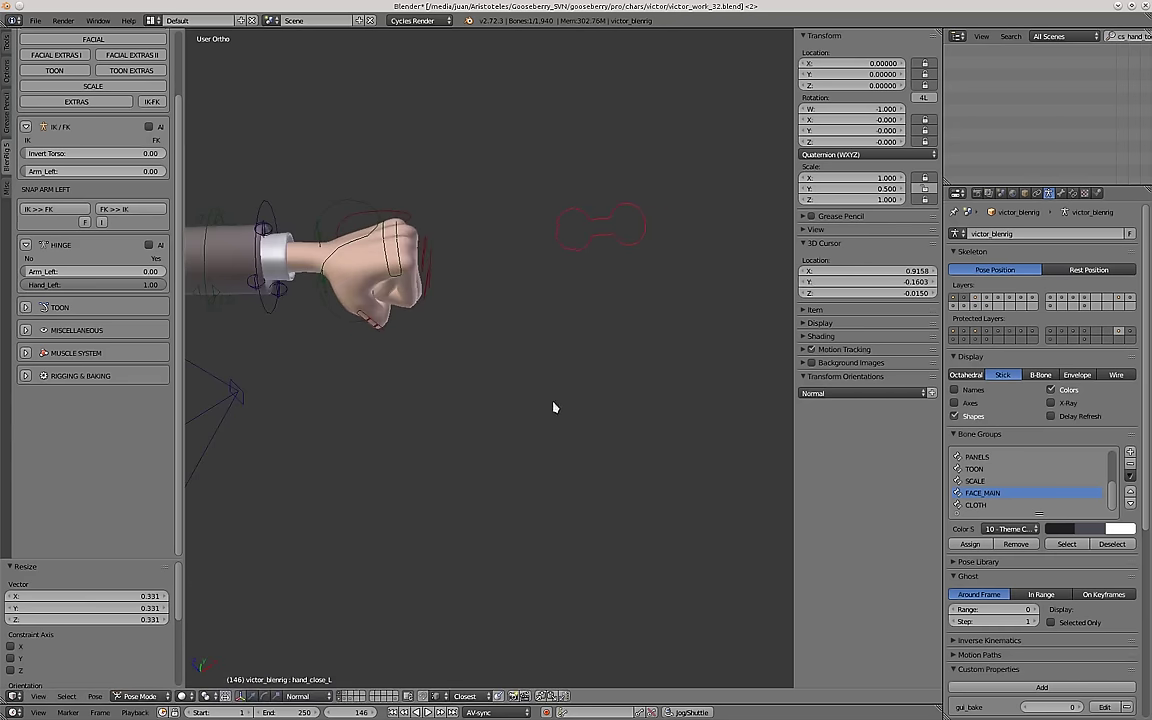
middle_click_drag(555, 407, 393, 401)
key("alt+s")
Select the fing_spread_L bone beside the left hand and try rotating it while viewing the fingers from the side.
scroll(393, 401, "up", 3)
right_click(329, 272)
middle_click_drag(329, 272, 462, 287)
scroll(427, 299, "up", 3)
scroll(428, 300, "down", 3)
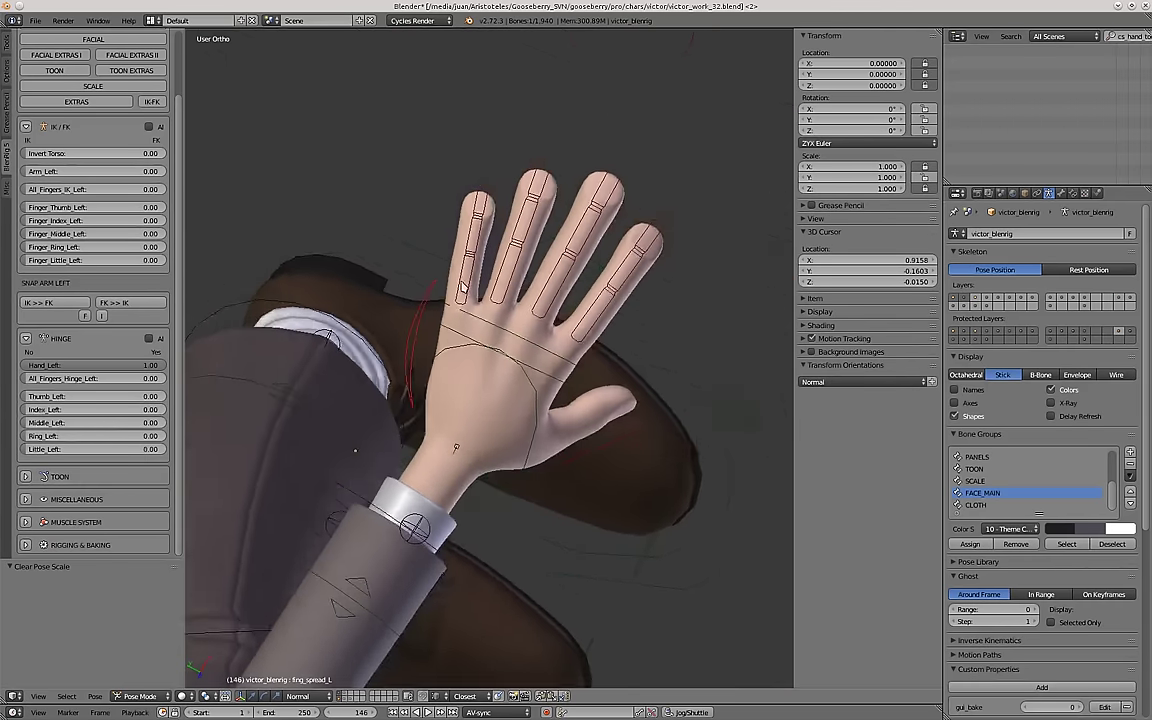
scroll(462, 287, "up", 3)
key("r")
right_click(350, 275)
middle_click_drag(350, 275, 450, 316)
Rotate fing_spread_L to about -25° X, -8.3° Y and 41° Z, and clear its rotation.
key("r")
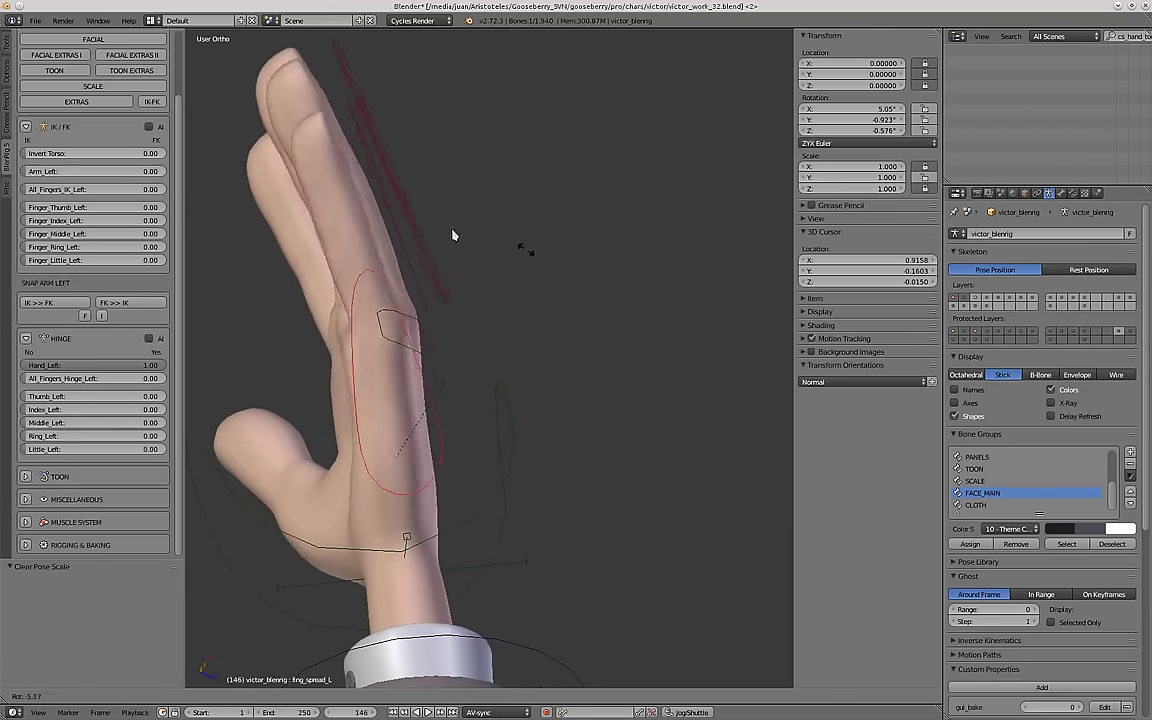
left_click(663, 321)
scroll(663, 321, "down", 2)
middle_click_drag(663, 321, 280, 384)
key("r")
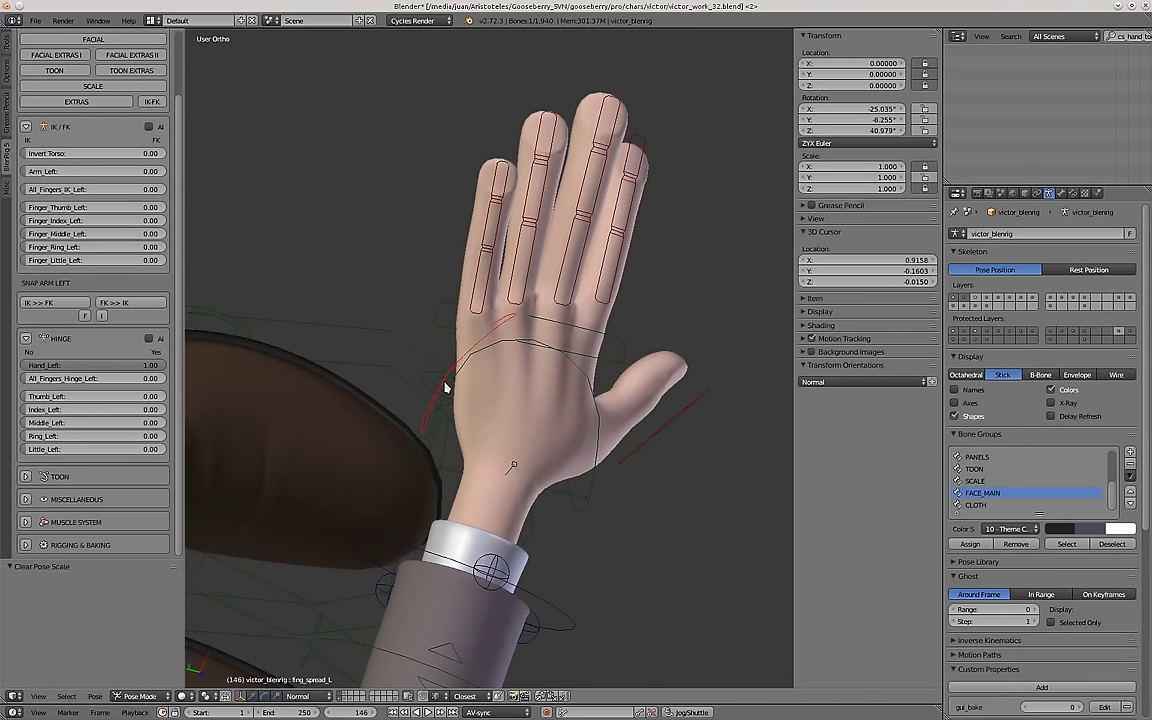
key("alt+r")
Scale fing_spread_L down by about 0.49 to curl the fingers progressively, and scale it again from the side view.
middle_click_drag(450, 386, 657, 149)
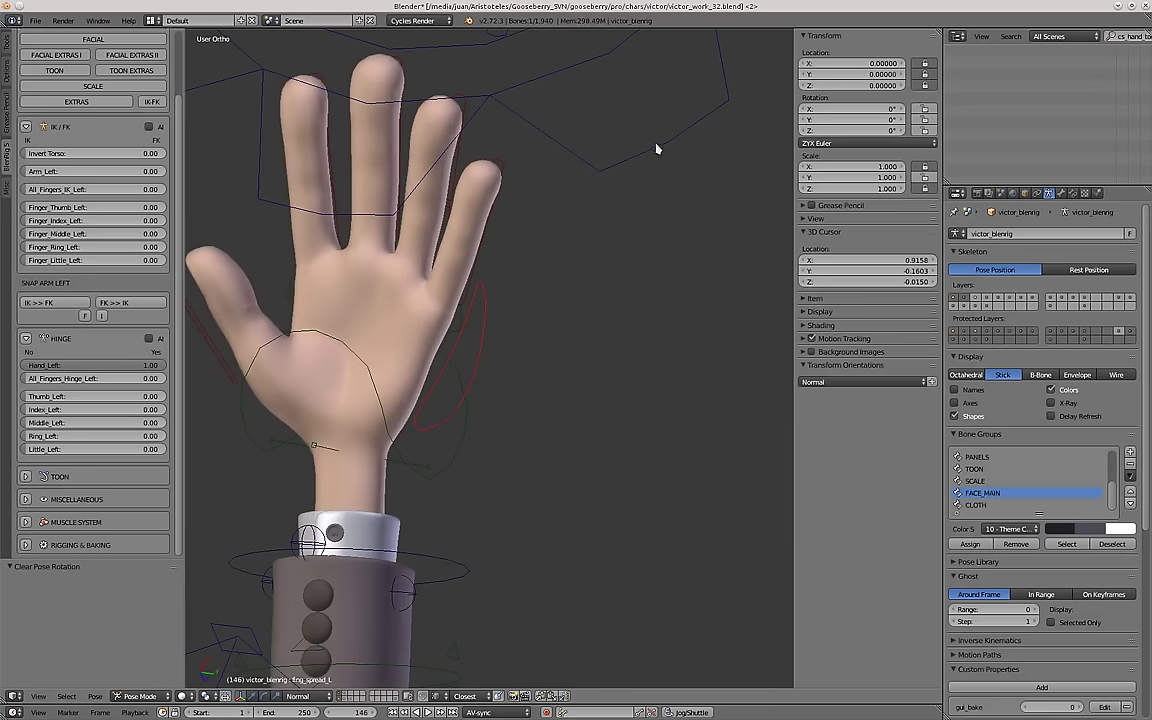
key("s")
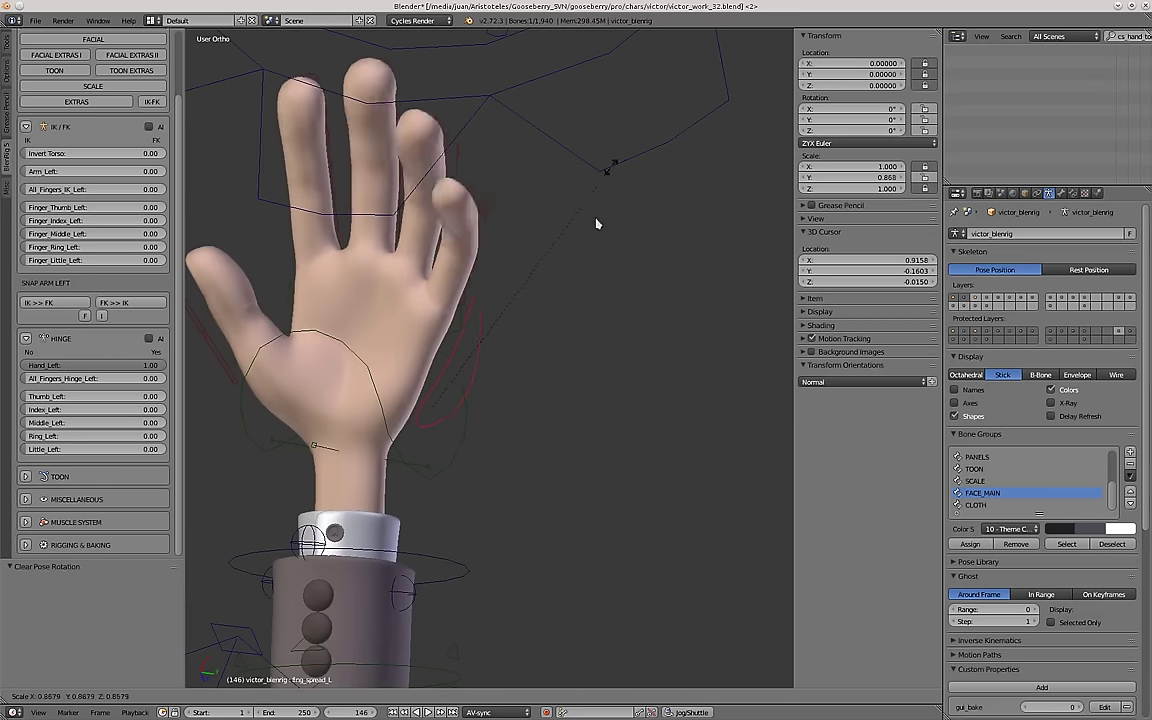
left_click(545, 280)
middle_click_drag(540, 275, 344, 288)
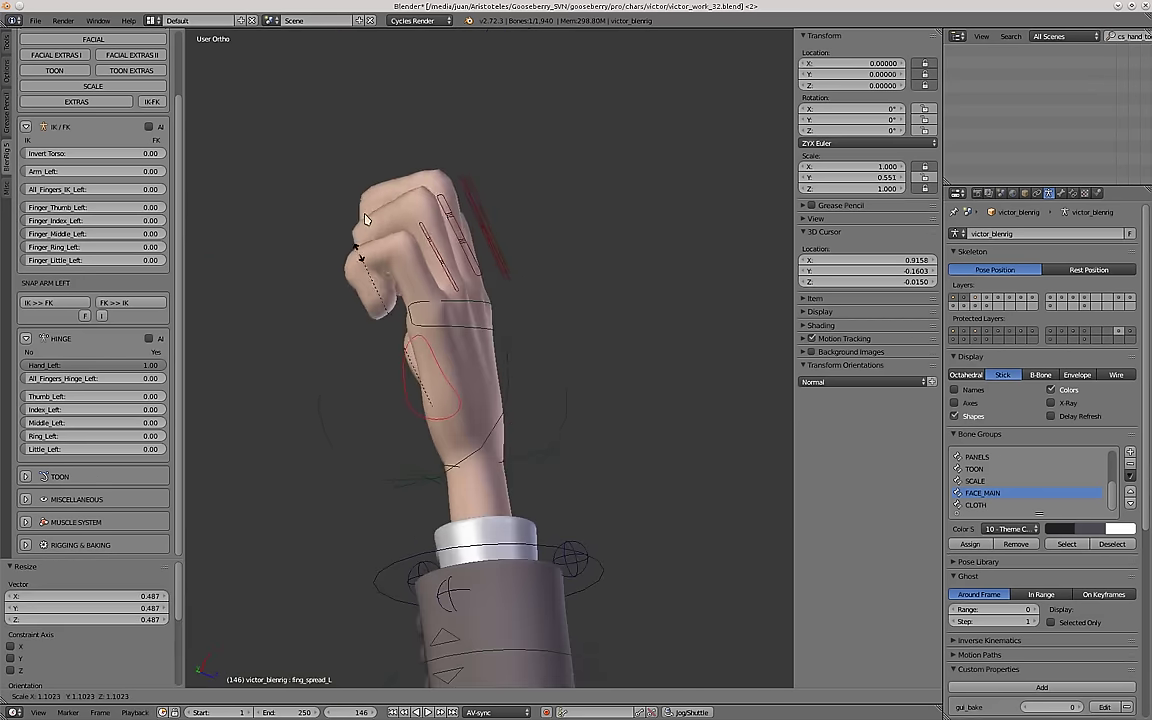
left_click(367, 180)
Rescale fing_spread_L several times, by factors including about 1.79 and 0.93, while viewing the hand from different sides.
middle_click_drag(369, 245, 399, 432, "shift")
key("s")
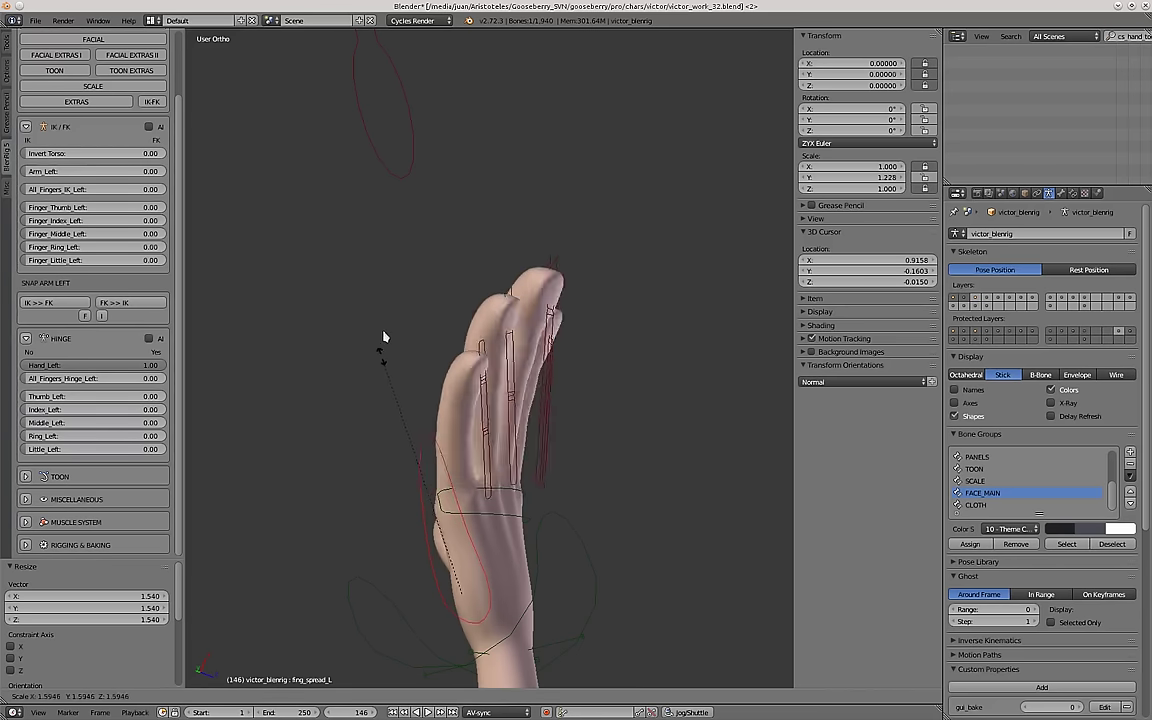
left_click(379, 346)
middle_click_drag(379, 347, 527, 390)
key("s")
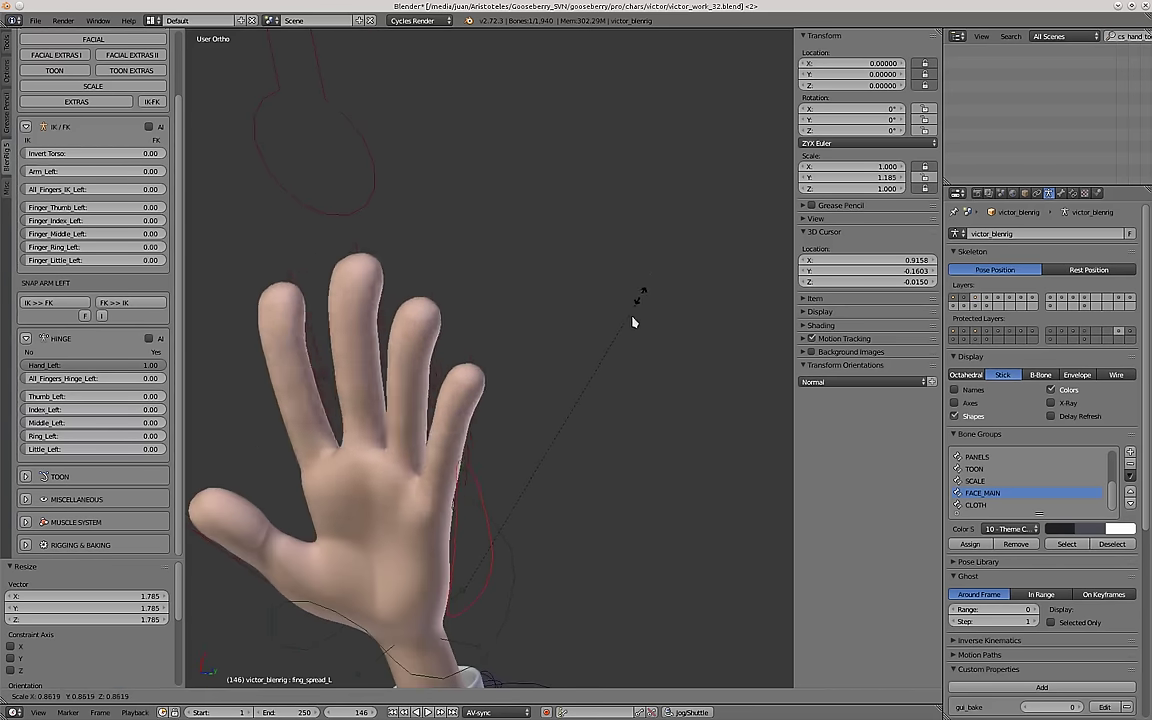
left_click(625, 262)
middle_click_drag(625, 262, 525, 258)
key("s")
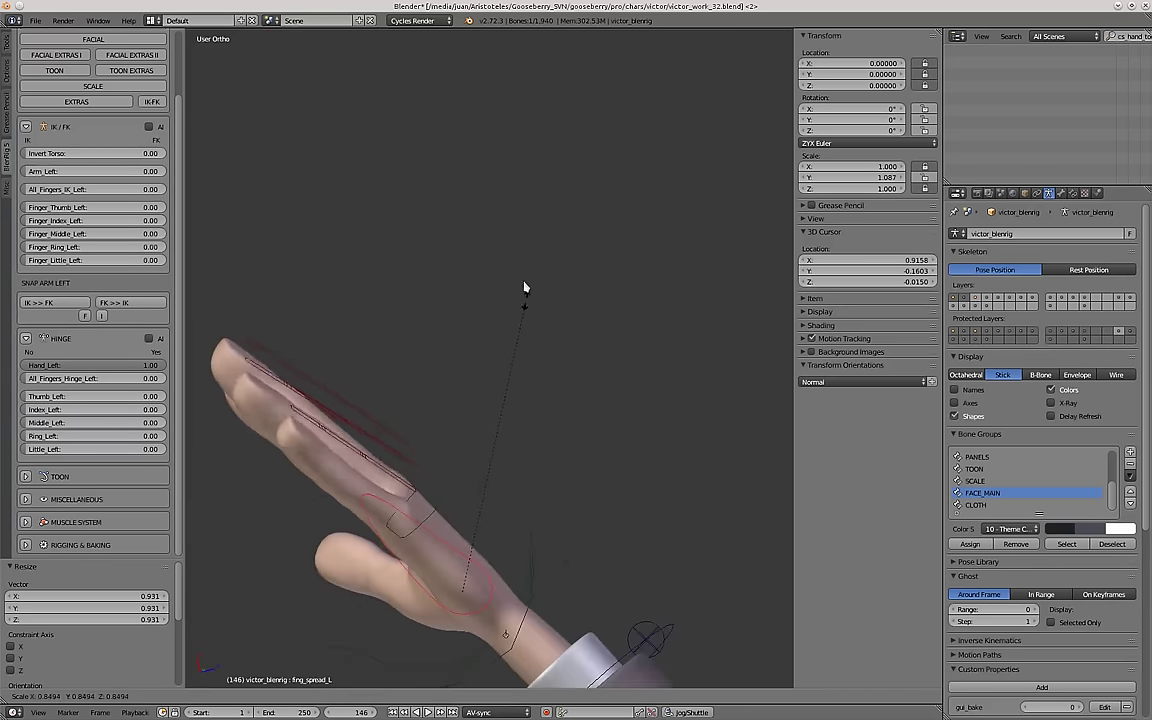
left_click(512, 226)
Clear the scale of all bones and return to the front view.
middle_click_drag(512, 226, 571, 419)
scroll(571, 419, "down", 4)
key("a")
key("a")
key("alt+s")
key("KP_1")
scroll(571, 419, "down", 5)
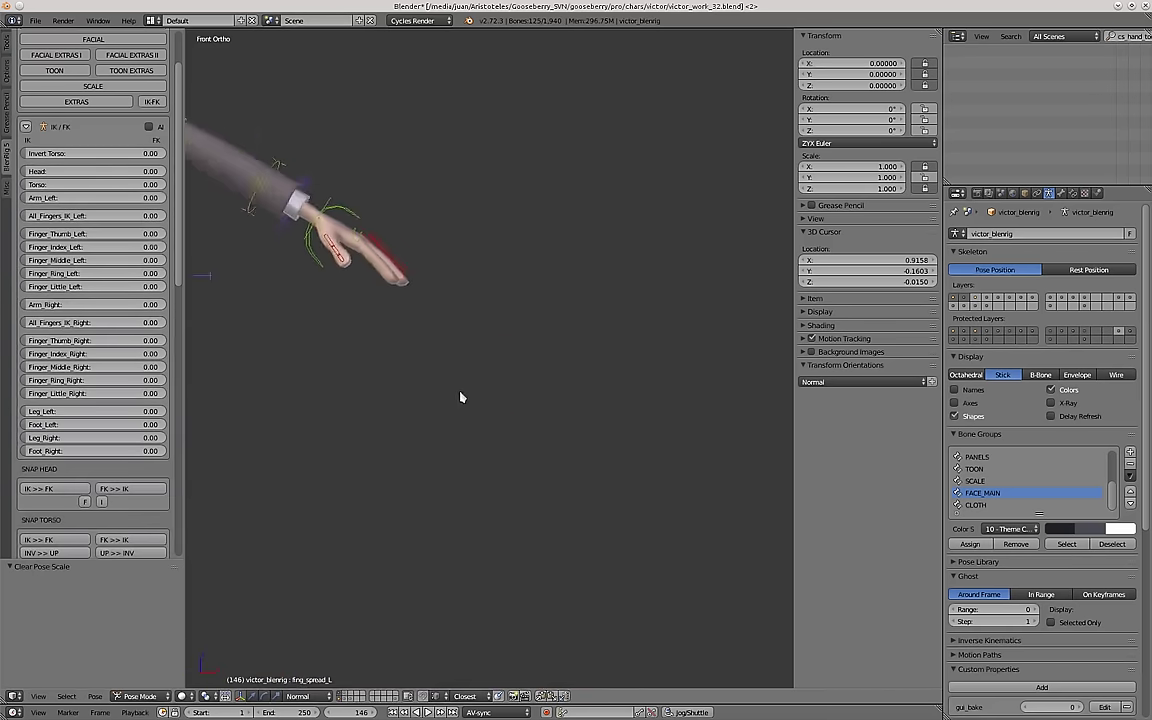
Select the hand_close_L bone and display the Fingers armature layer.
middle_click_drag(461, 396, 567, 500, "shift")
scroll(567, 500, "up", 3)
middle_click_drag(567, 500, 615, 465)
right_click(617, 463)
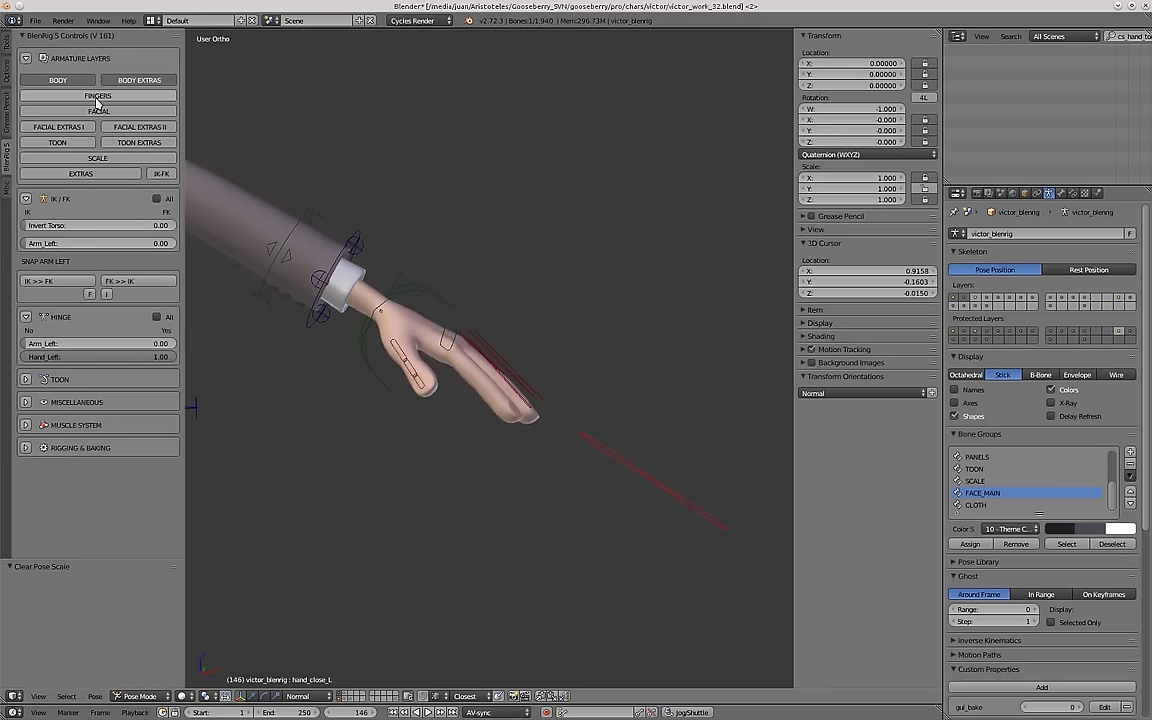
left_click(98, 102)
scroll(410, 377, "up", 4)
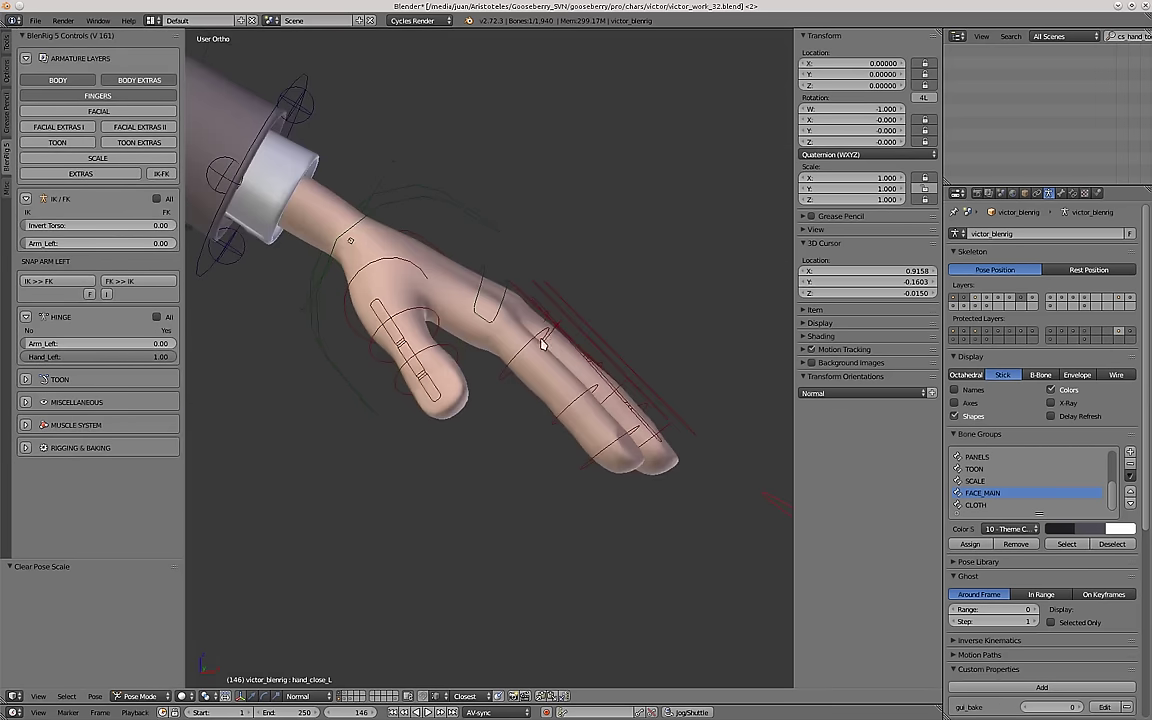
Rotate the fing_ind_ctrl_L bone by about -92.8° to bend the index finger backwards.
right_click(530, 306)
middle_click_drag(530, 306, 620, 321)
right_click(543, 361)
key("r")
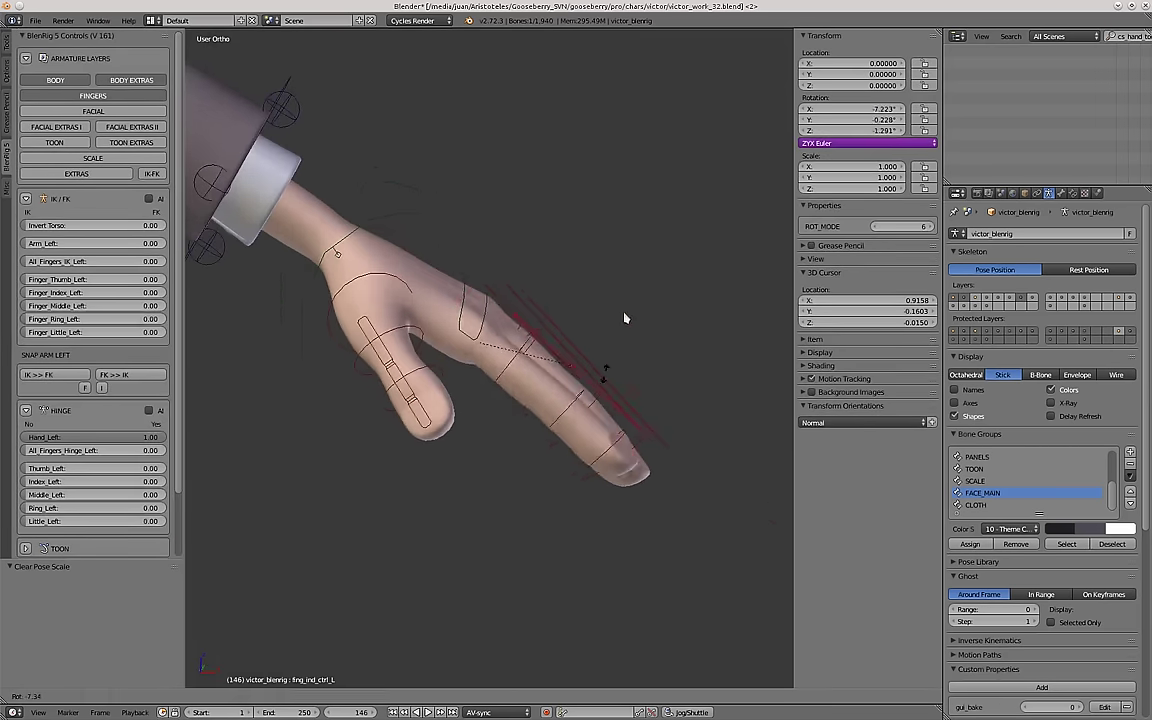
left_click(543, 147)
scroll(586, 280, "up", 4)
middle_click_drag(586, 280, 549, 335)
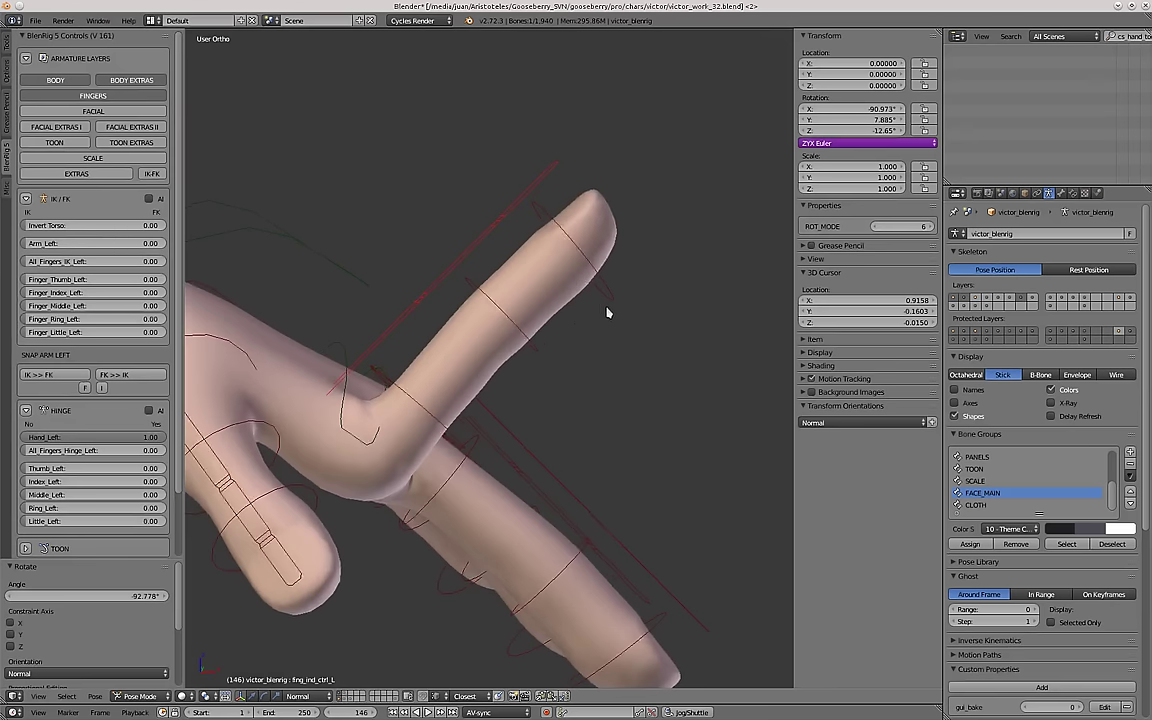
Rotate the index fingertip's individual control and scale fing_ind_ctrl_L down to about 0.70.
right_click(603, 296)
key("r")
left_click(591, 387)
right_click(534, 195)
key("s")
left_click(537, 303)
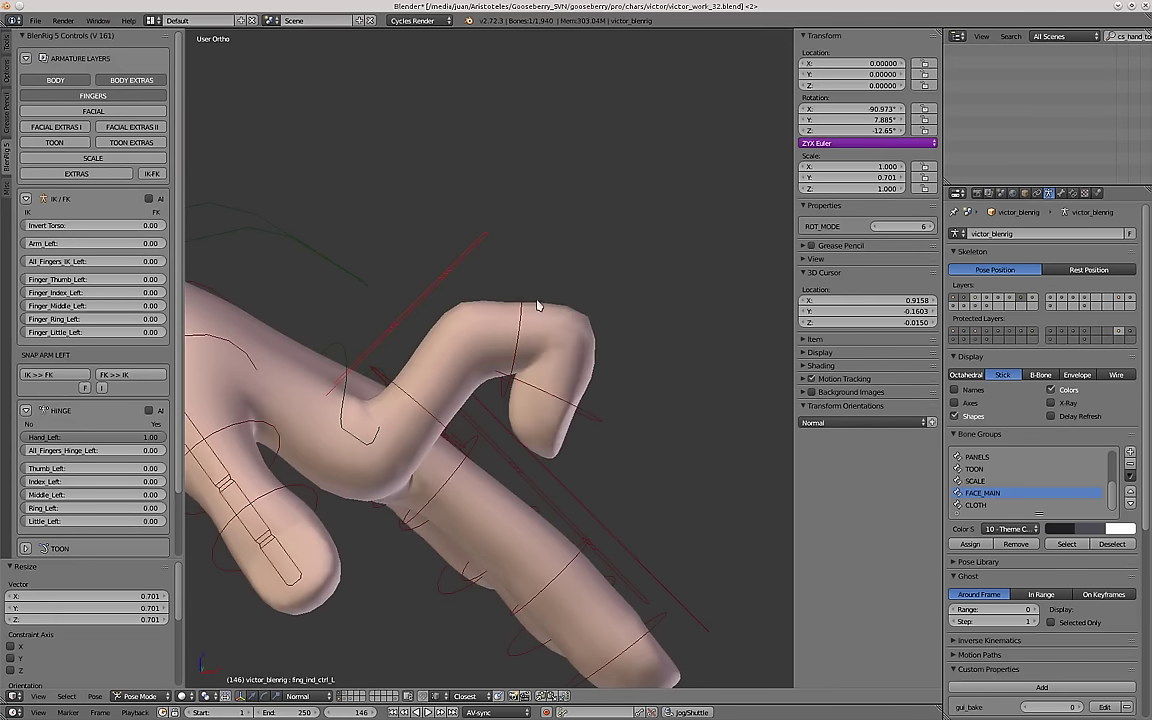
Rotate the index finger's tip and middle joint controls, the middle one by about 37.2°, and rescale fing_ind_ctrl_L.
right_click(601, 430)
key("r")
left_click(632, 398)
right_click(519, 296)
key("r")
left_click(550, 335)
right_click(484, 238)
key("s")
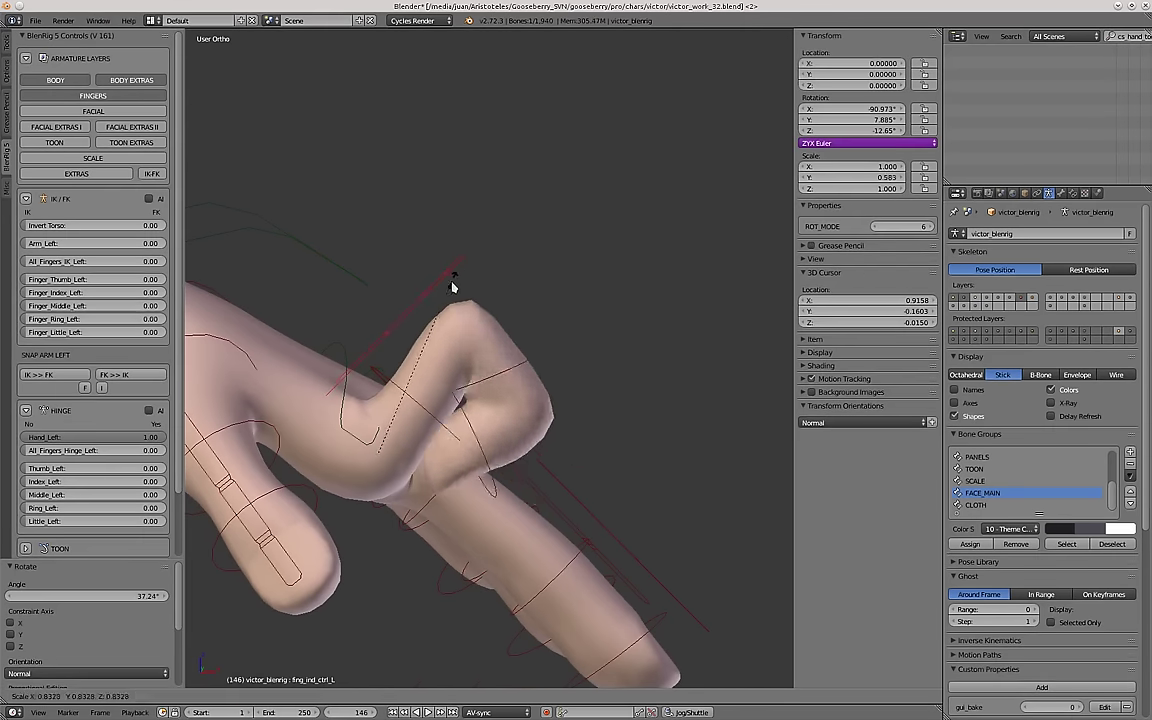
left_click(482, 242)
Rotate the fing_ind_2_L bone by about 12.7° and rotate fing_ind_3_L as well.
right_click(409, 395)
right_click(411, 398)
key("r")
left_click(572, 388)
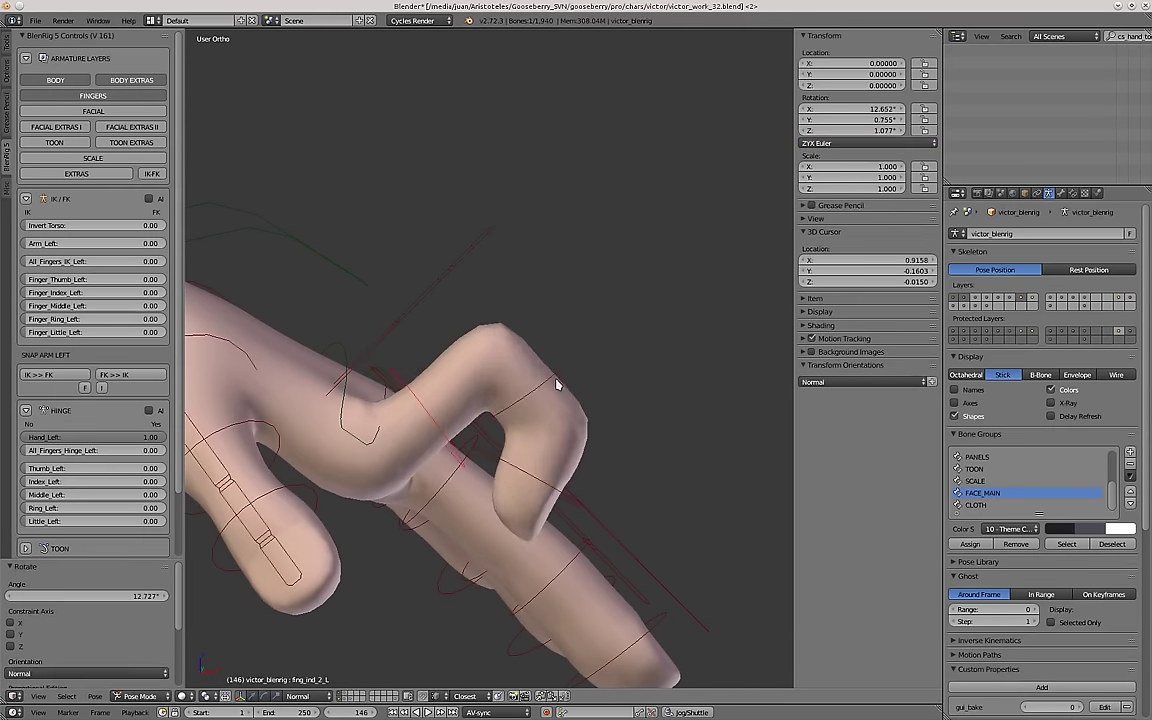
right_click(557, 383)
key("r")
left_click(540, 318)
Select every bone and clear their rotation and scale.
scroll(477, 316, "down", 4)
key("a")
key("a")
key("alt+r")
key("alt+s")
middle_click_drag(480, 317, 471, 378)
scroll(471, 378, "down", 3)
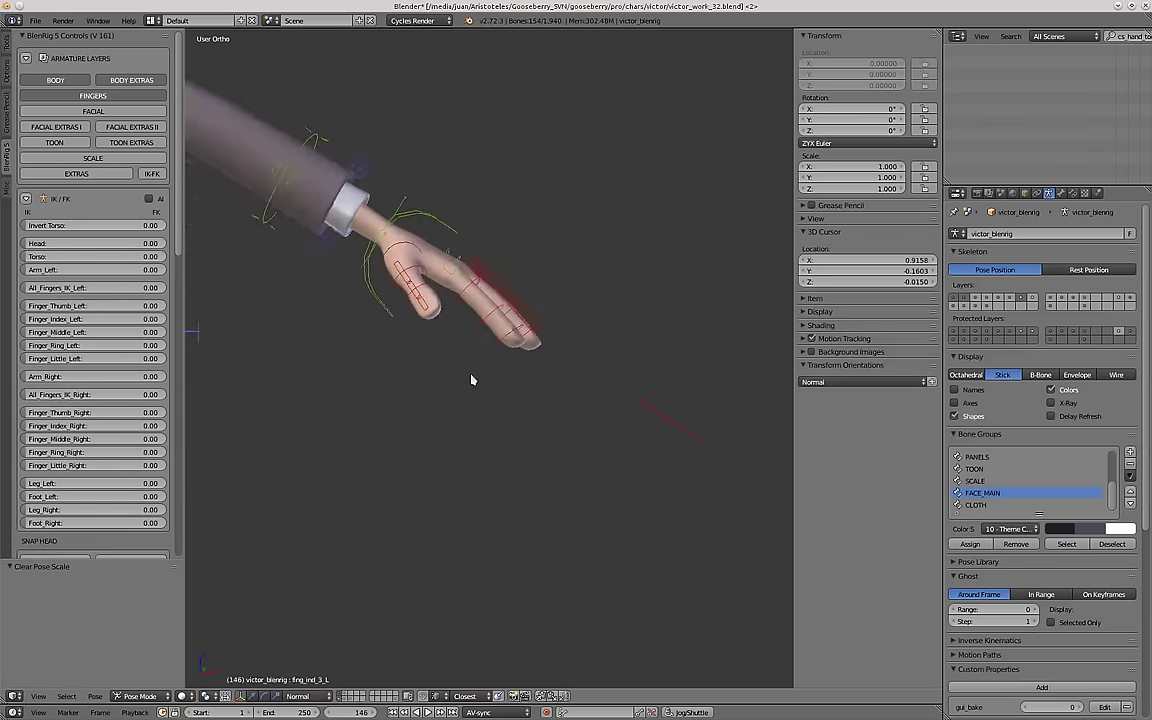
Select fing_mid_ctrl_L and set the Finger_Thumb_Left and Finger_Index_Left IK/FK values to 1.00.
right_click(515, 290)
scroll(440, 260, "up", 3)
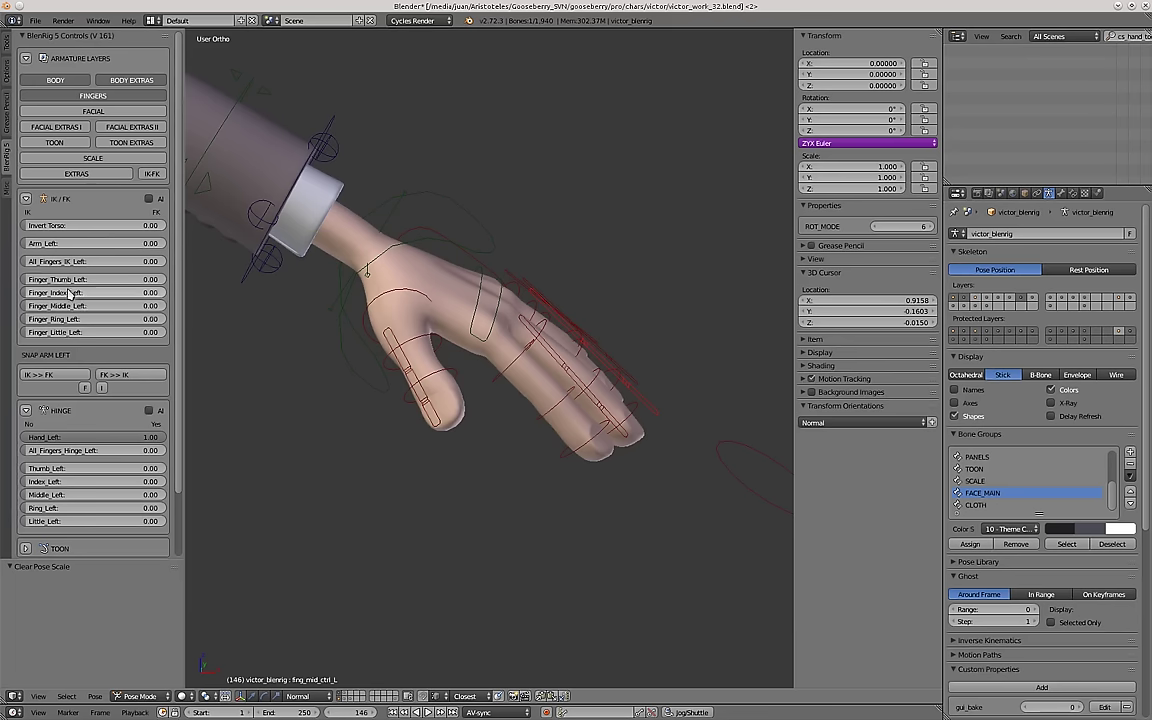
middle_click_drag(352, 345, 405, 406)
scroll(499, 446, "up", 1)
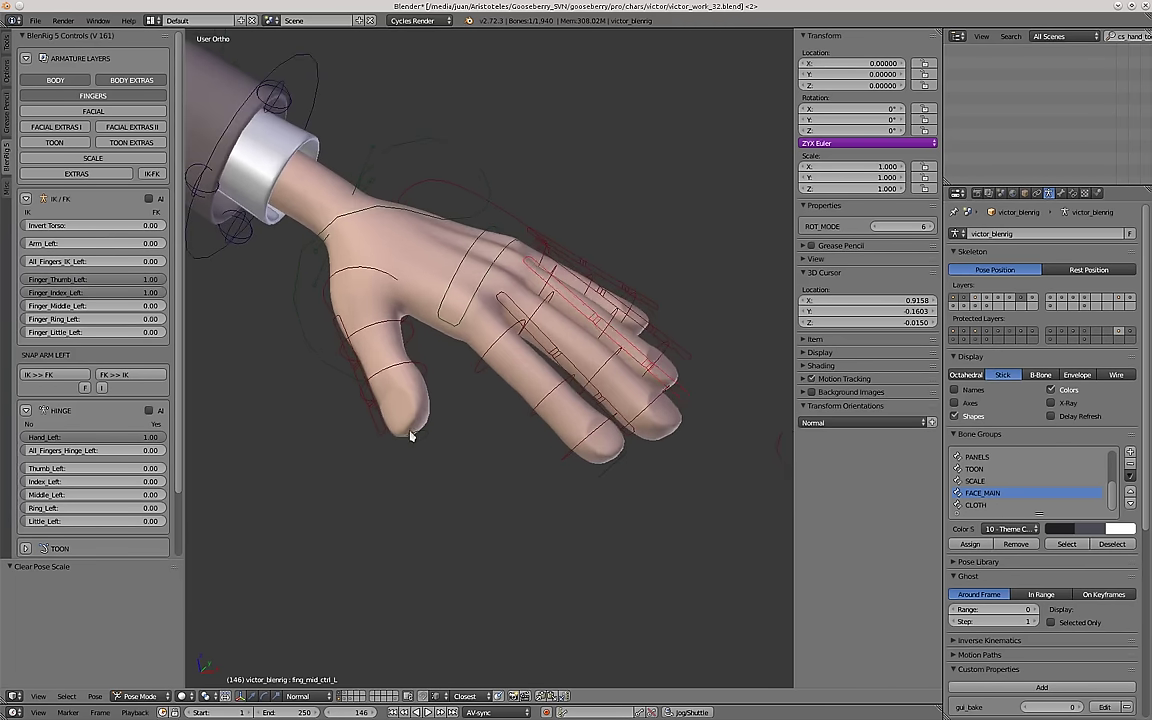
Try moving the fing_thumb_ik_L and fing_ind_ik_L bones at the thumb and index fingertips.
right_click(425, 440)
key("g")
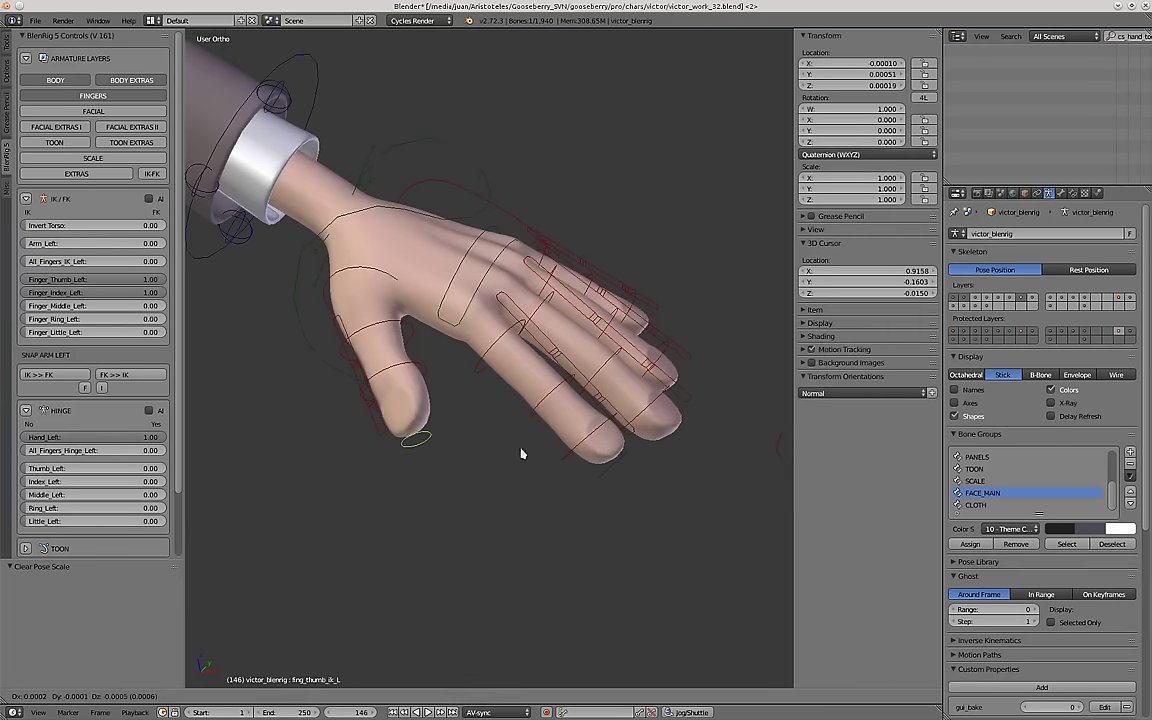
right_click(540, 465)
right_click(614, 486)
middle_click_drag(614, 486, 562, 458)
key("g")
right_click(598, 476)
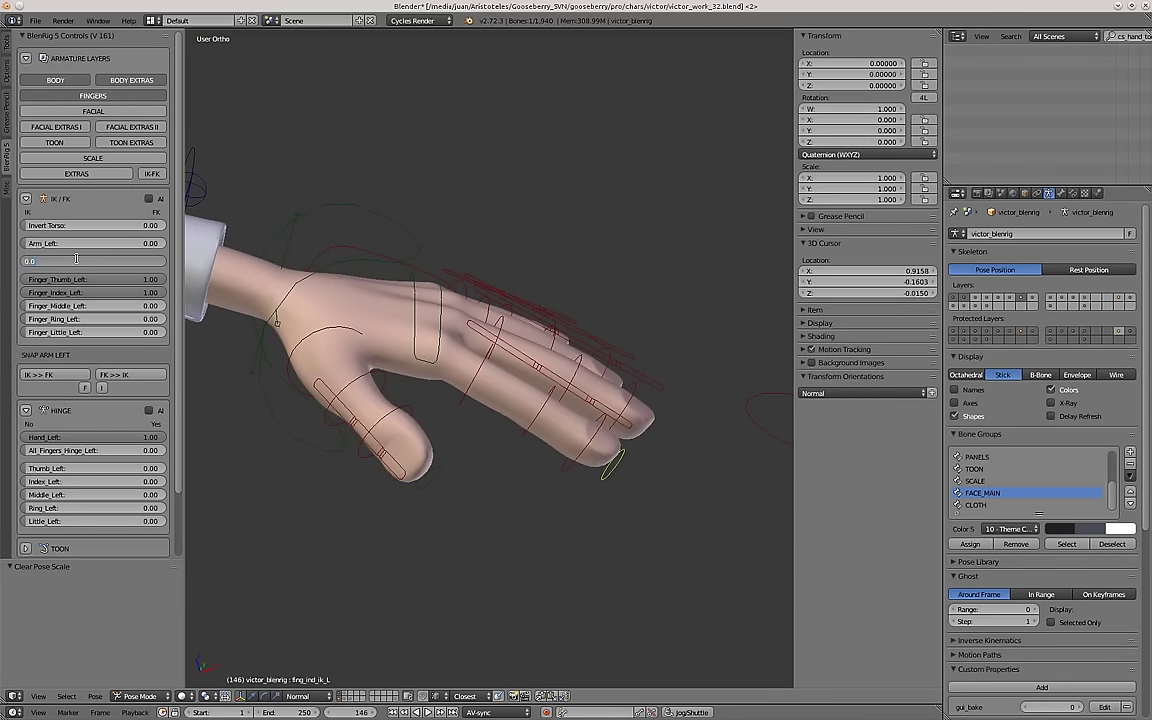
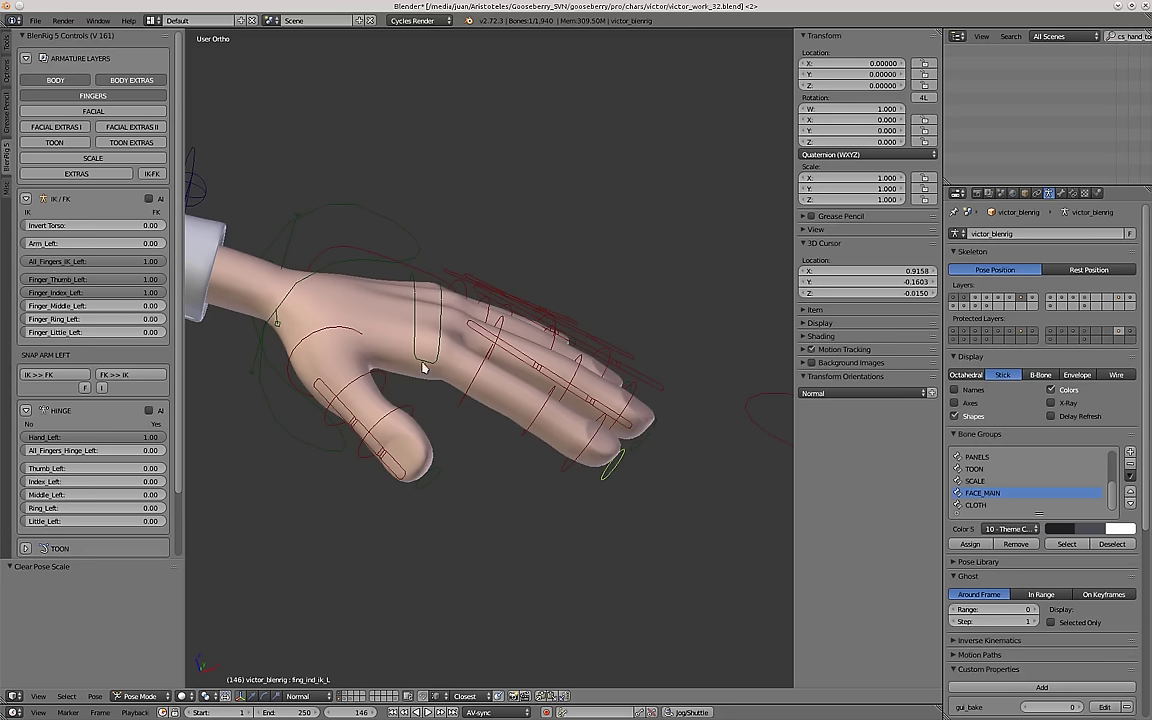
Set All_Fingers_IK_Left to 1.00 and move the fing_lit_ik_L bone by about 0.002 in X and -0.009 in Z.
middle_click_drag(422, 368, 537, 396)
right_click(516, 290)
key("g")
left_click(507, 342)
scroll(514, 355, "down", 2)
key("g")
right_click(558, 419)
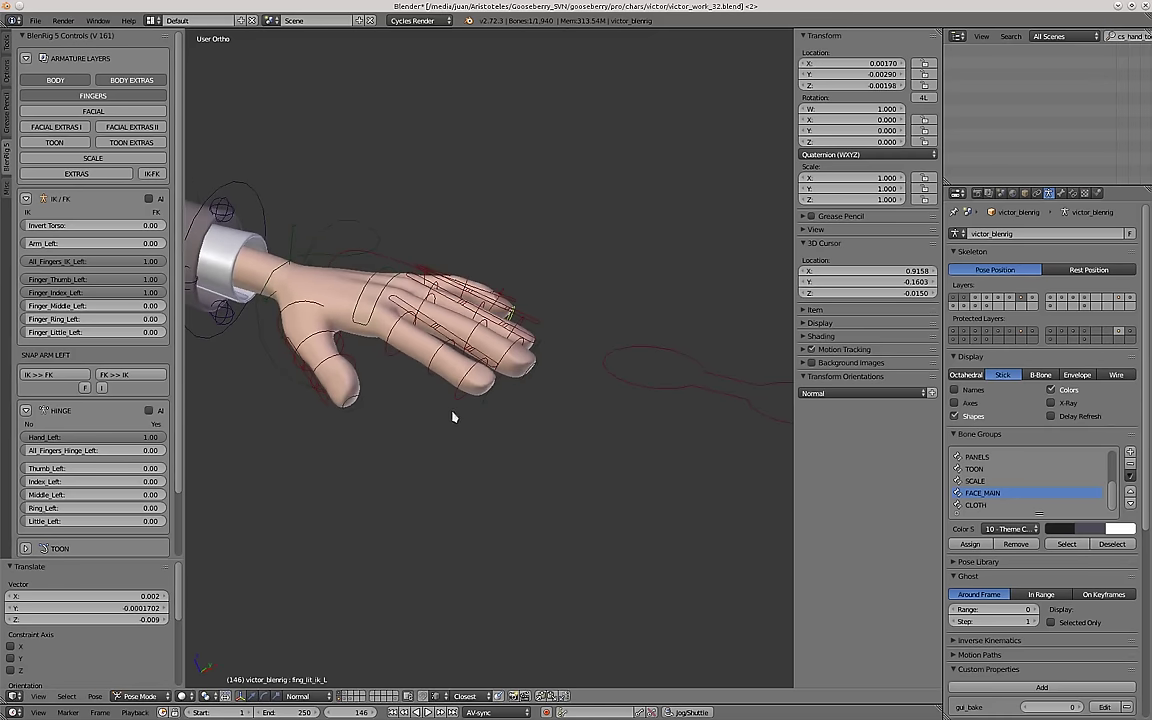
Clear the location of all bones and deselect everything.
middle_click_drag(453, 416, 476, 404)
key("a")
key("a")
key("alt+g")
key("a")
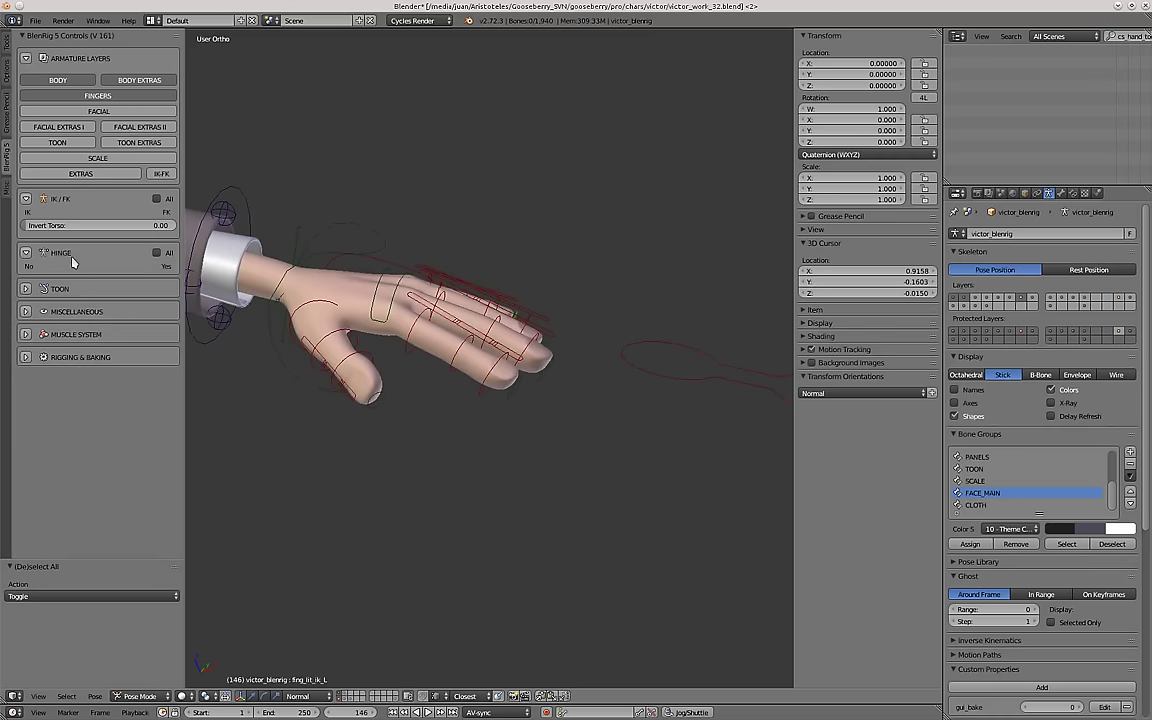
Select the fing_ind_ik_L bone and view the left hand from the front alongside its finger hinge settings.
scroll(421, 360, "up", 1)
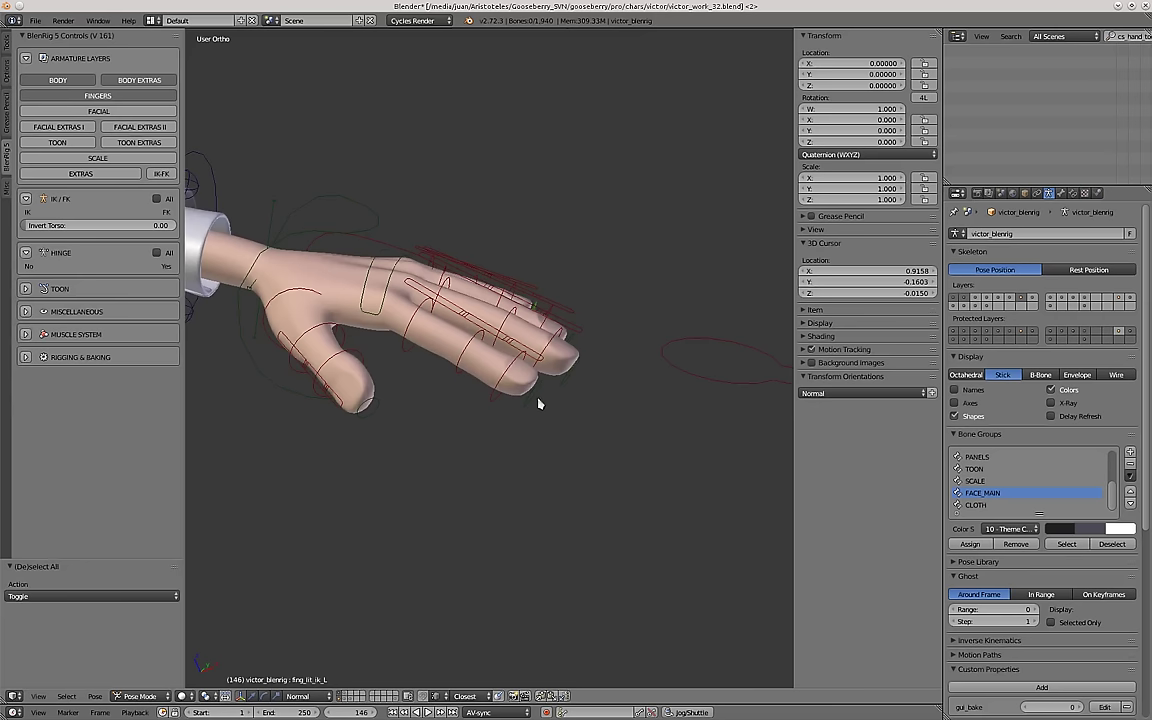
right_click(534, 397)
right_click(475, 418)
scroll(470, 403, "down", 3)
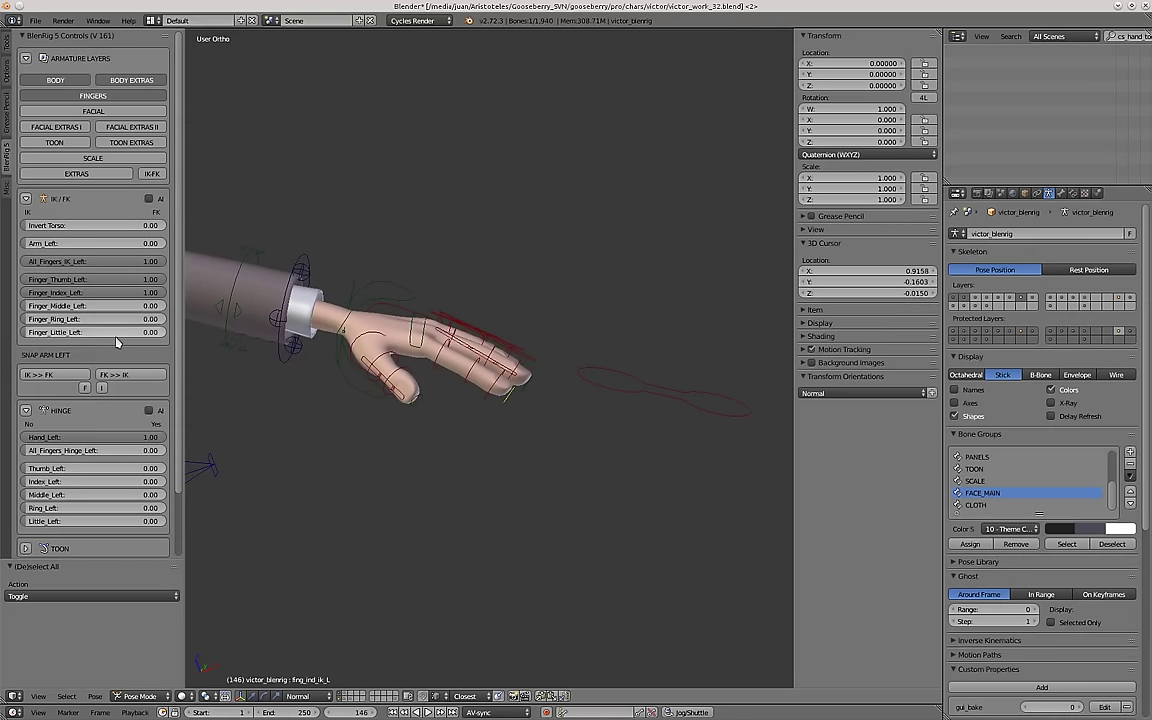
scroll(118, 350, "down", 3)
key("KP_1")
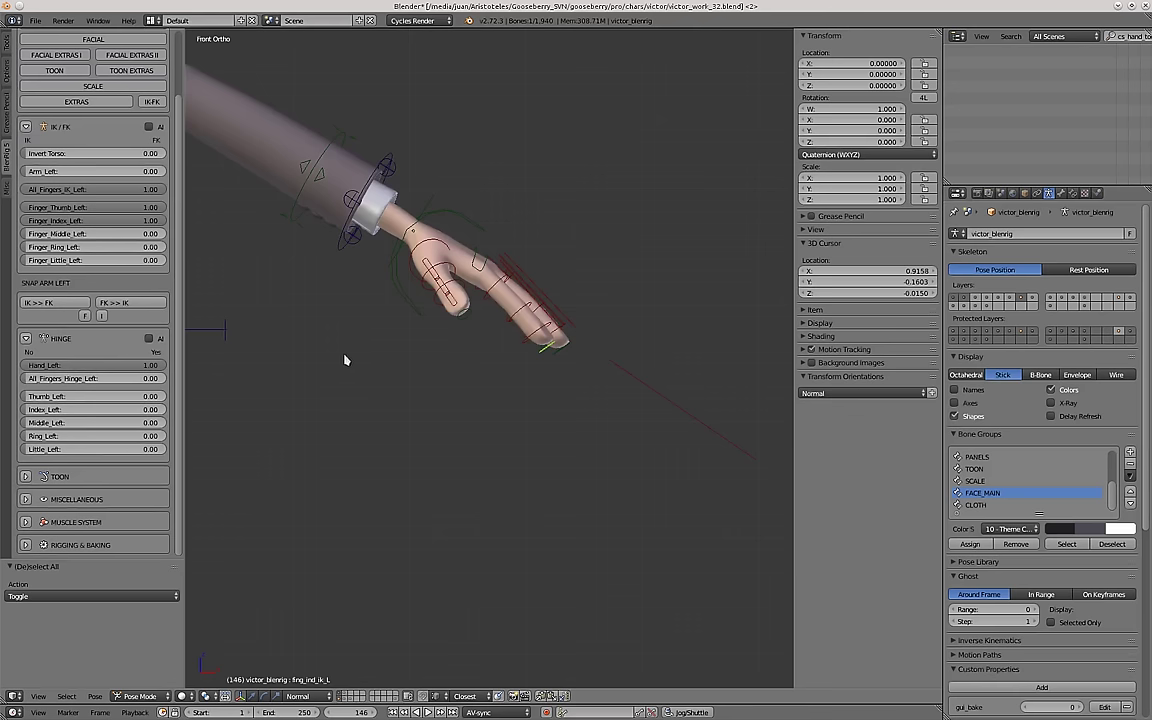
Select the hand_ik_ctrl_L bone and try rotating the left hand.
scroll(368, 365, "down", 1)
scroll(465, 247, "up", 2)
right_click(450, 276)
middle_click_drag(450, 279, 436, 328)
scroll(446, 311, "up", 3)
key("r")
right_click(550, 258)
scroll(505, 272, "down", 2)
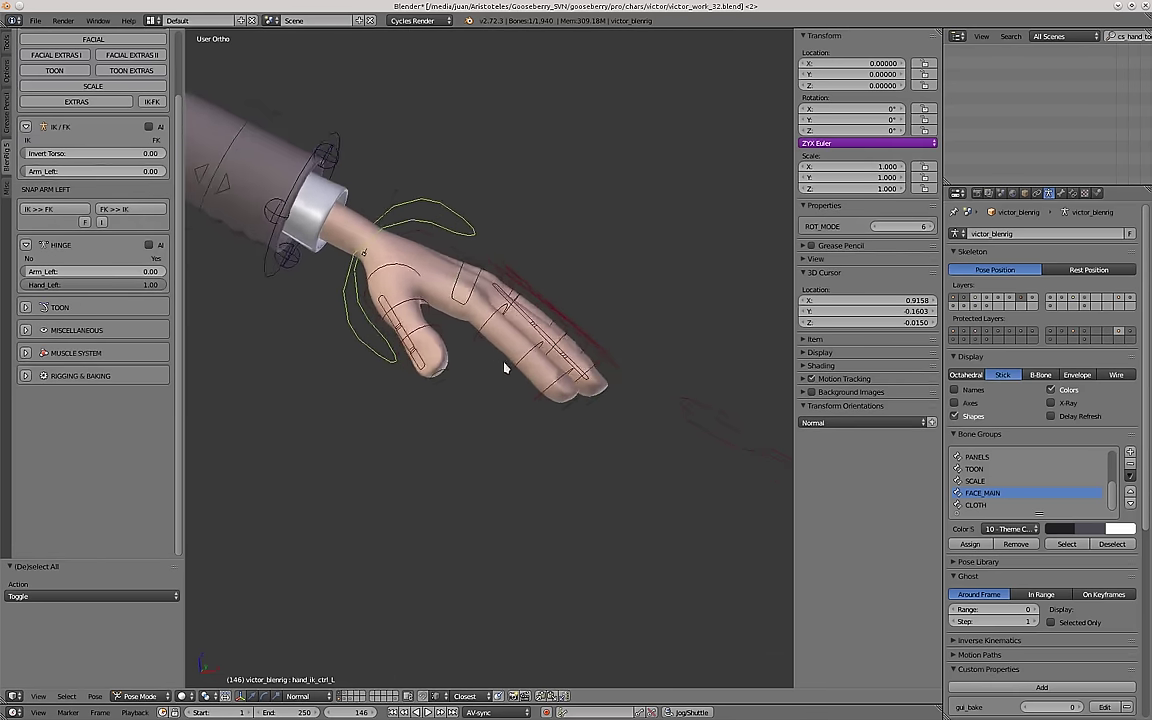
Set All_Fingers_Hinge_Left to 1.00 and move the hand_ik_ctrl_L bone.
left_click(63, 377)
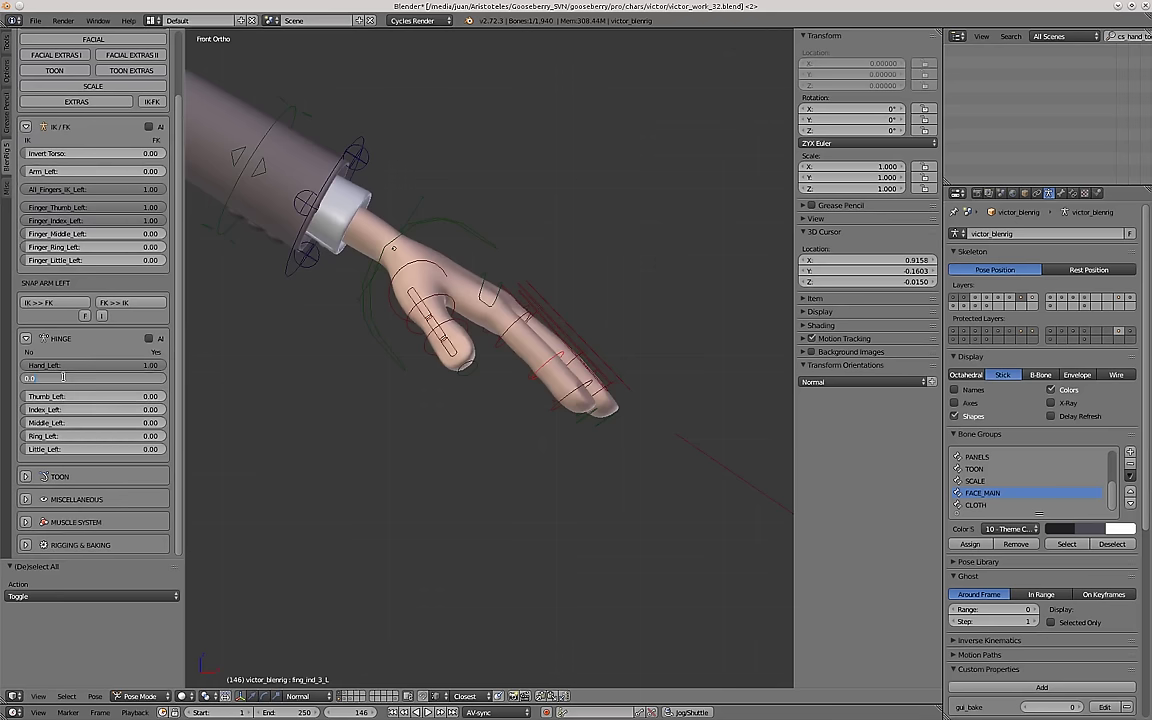
scroll(362, 363, "down", 10)
scroll(328, 325, "up", 6)
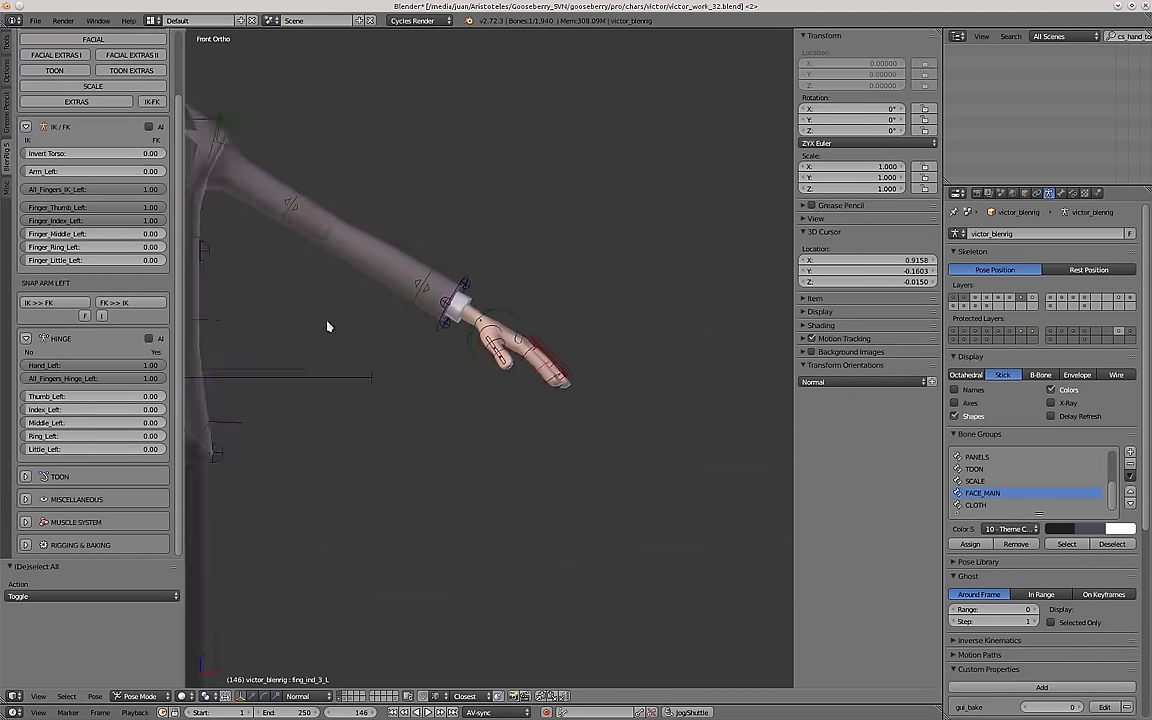
middle_click_drag(432, 311, 475, 295)
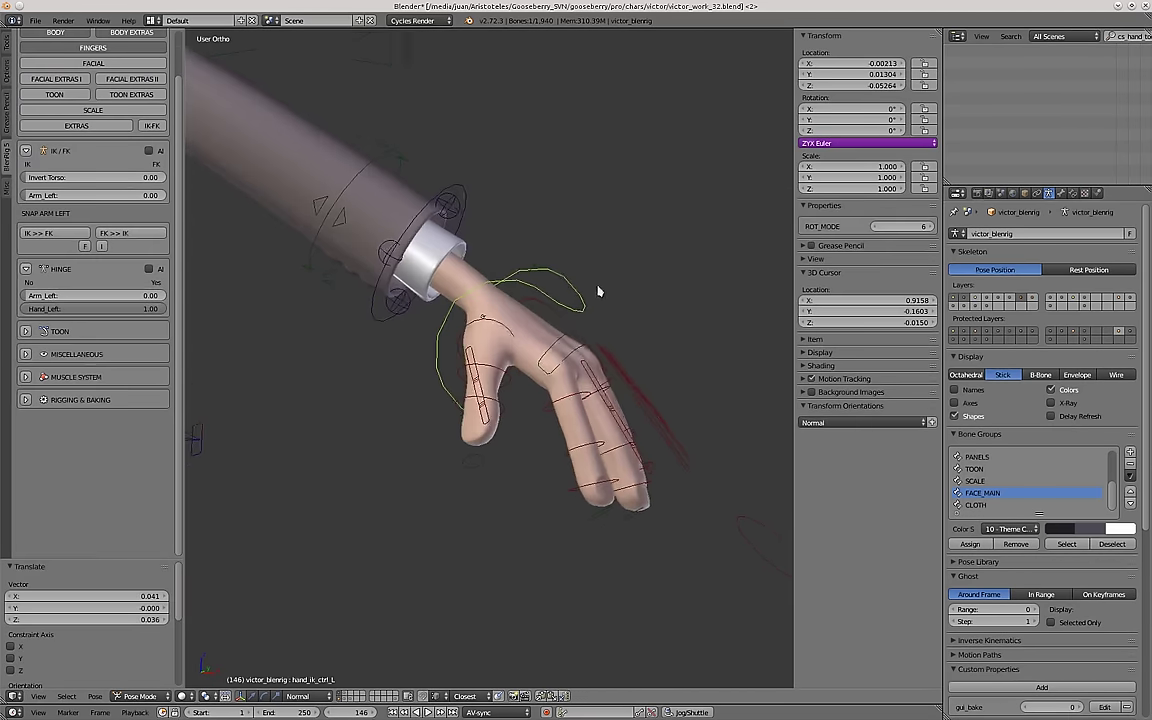
key("g")
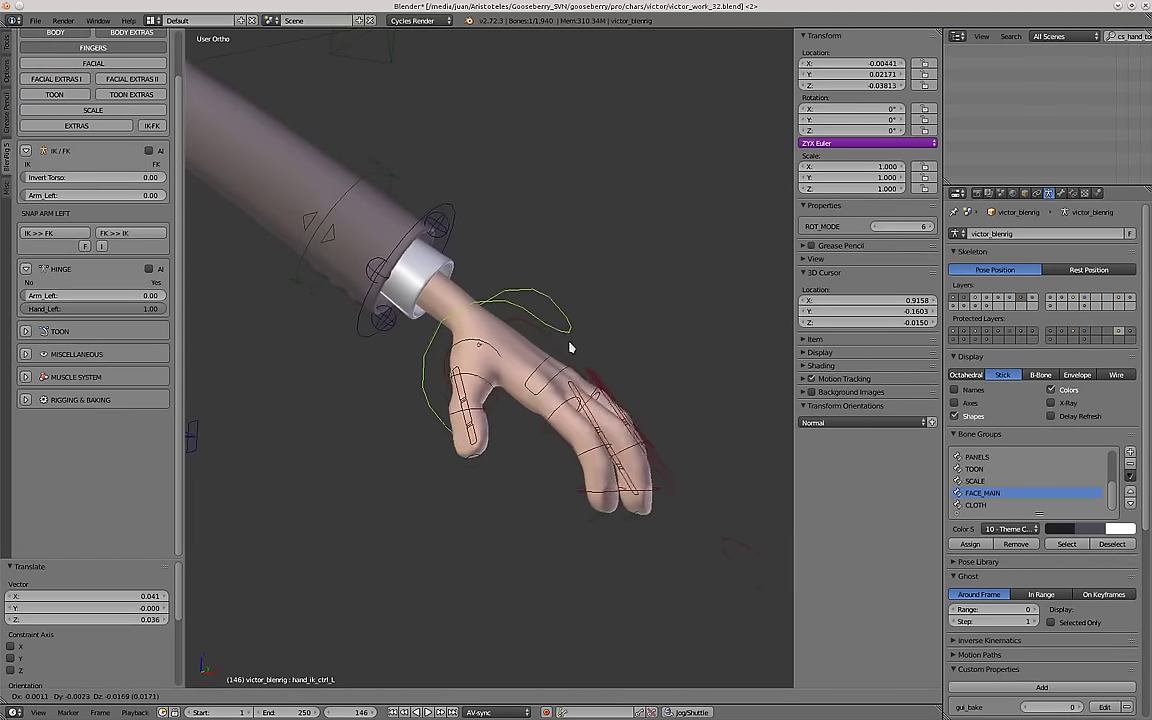
left_click(571, 347)
Select the left thumb's IK control and move it to a new position.
right_click(597, 521)
right_click(480, 464)
scroll(463, 437, "up", 2)
key("g")
middle_click_drag(480, 464, 424, 368)
left_click(458, 425)
middle_click_drag(524, 340, 514, 446)
Move the hand_ik_ctrl_L bone through several positions to test how the hinged fingers follow the left hand.
right_click(544, 267)
key("g")
left_click(545, 300)
middle_click_drag(545, 300, 590, 320)
key("g")
left_click(589, 352)
key("g")
left_click(575, 318)
scroll(504, 373, "down", 4)
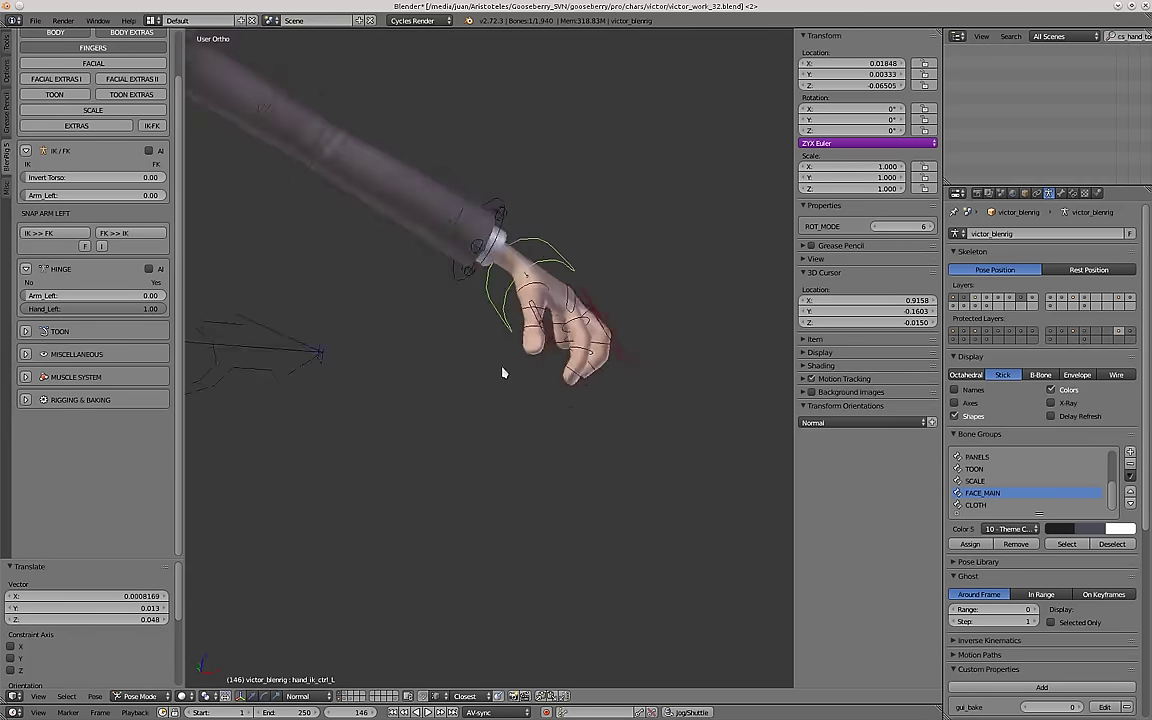
scroll(504, 373, "up", 4)
middle_click_drag(504, 373, 579, 386)
key("g")
left_click(556, 390)
Reposition the fing_ring_ik_L bone and move the fing_lit_ik_L bone by about 0.036 in X and 0.012 in Z.
right_click(562, 485)
key("g")
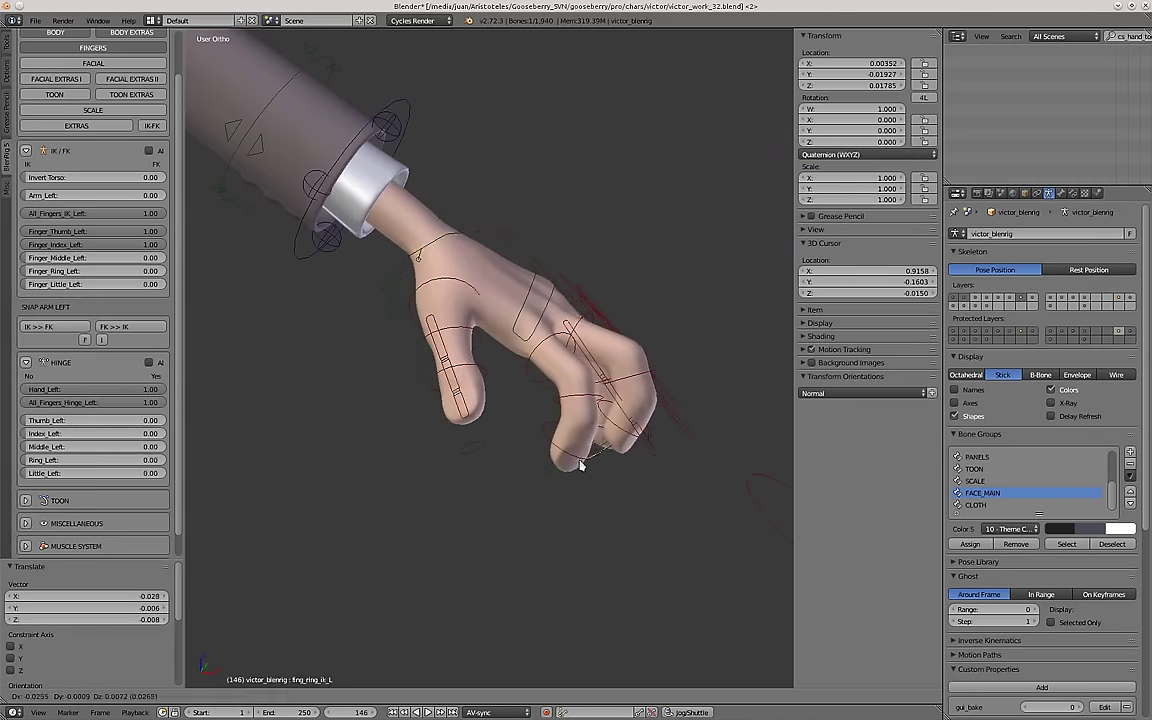
left_click(583, 464)
middle_click_drag(583, 464, 509, 455)
key("g")
left_click(535, 455)
right_click(612, 452)
key("g")
left_click(662, 422)
scroll(662, 410, "down", 4)
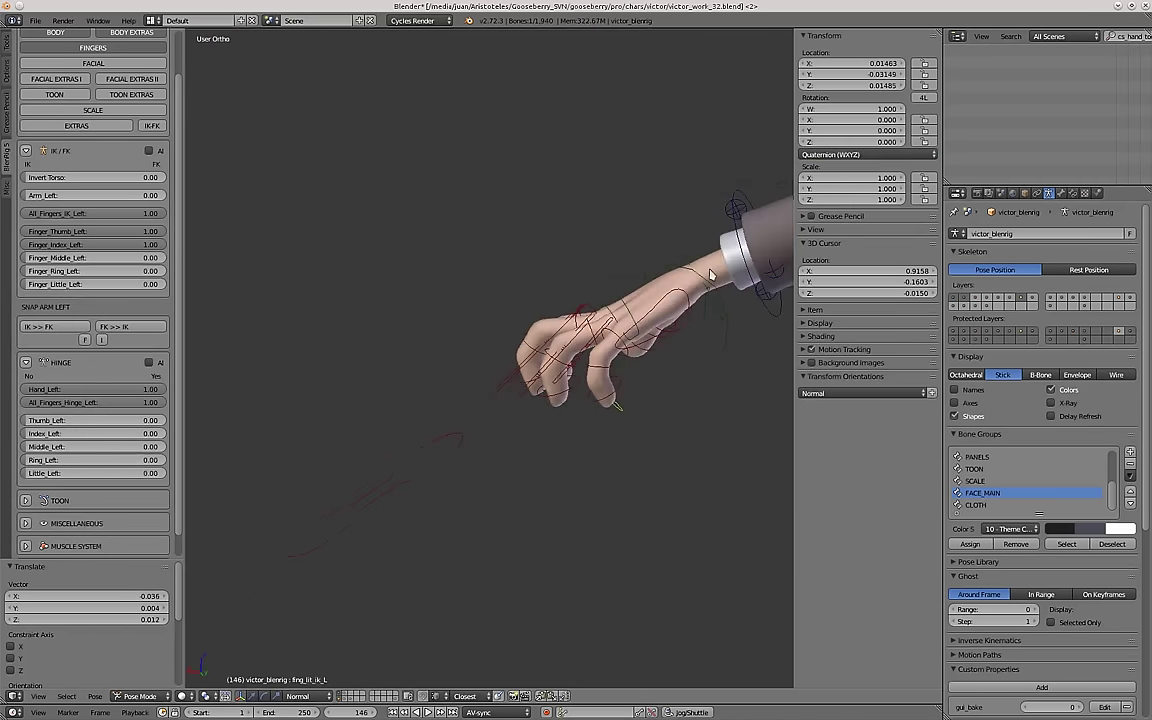
Select the left hand's IK control and move the hand with its fingers posed.
right_click(668, 260)
scroll(662, 250, "up", 2)
key("g")
left_click(620, 278)
scroll(436, 300, "down", 2)
Clear the location of all bones, deselect everything and view the rig from the front.
middle_click_drag(436, 300, 375, 414)
key("KP_1")
scroll(490, 340, "up", 2)
key("a")
key("a")
key("alt+g")
key("a")
Show all hinge settings and set All_Fingers_Hinge_Left to 0.00.
left_click(149, 205)
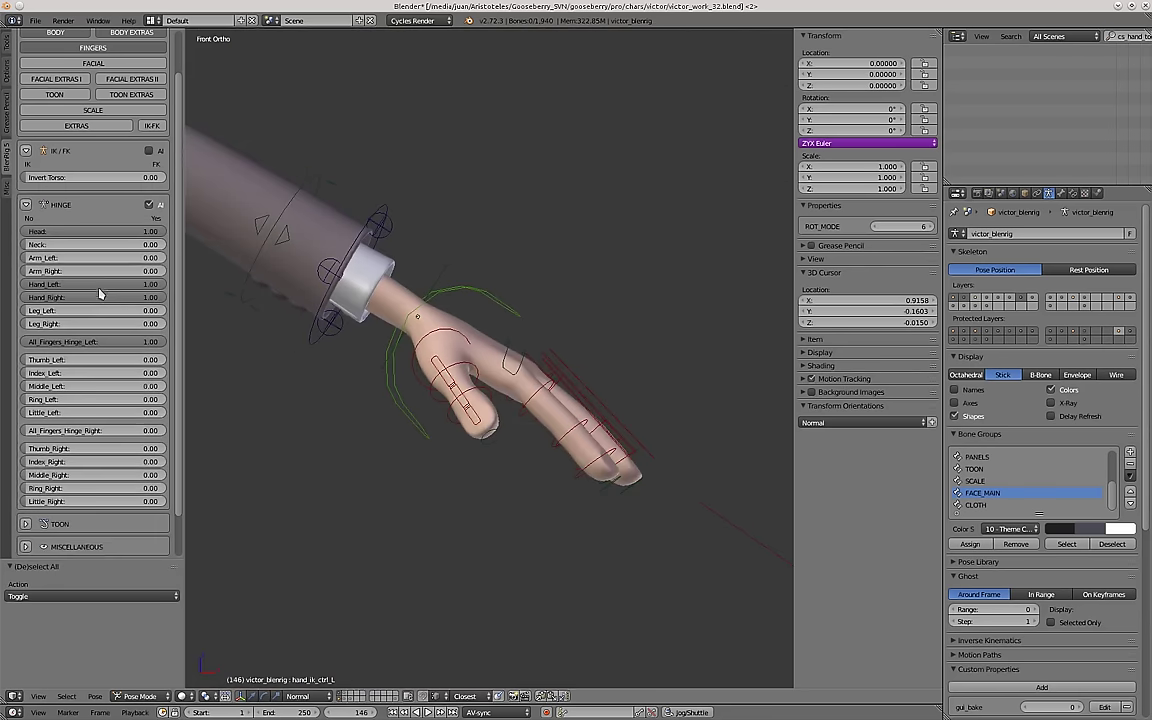
scroll(422, 396, "down", 5)
Select the hand_ik_ctrl_L bone and move the left hand to several positions around the body.
right_click(422, 396)
middle_click_drag(422, 396, 660, 438, "shift")
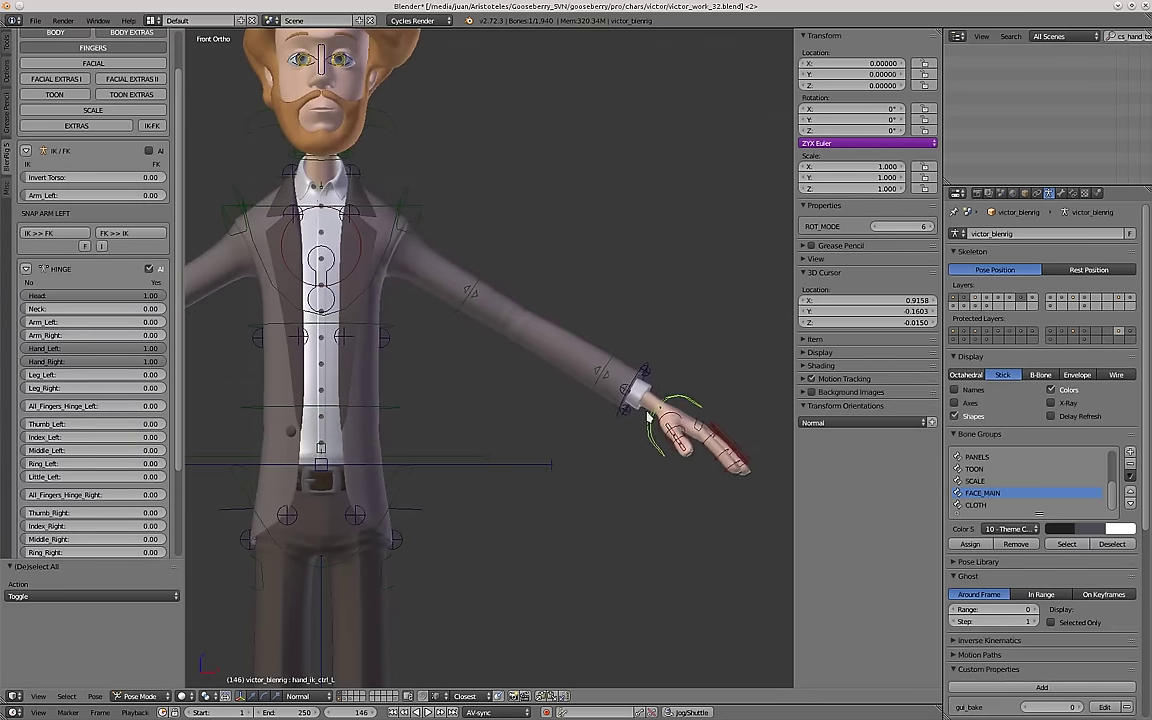
key("g")
left_click(600, 385)
mouse_move(620, 370)
middle_mouse_down()
mouse_move(575, 393)
mouse_move(608, 350)
middle_mouse_up()
key("g")
left_click(550, 414)
key("g")
middle_click_drag(550, 414, 555, 458)
key("g")
left_click(350, 345)
key("g")
left_click(500, 350)
key("g")
left_click(620, 465)
scroll(361, 415, "up", 2)
Select the shoulder_L bone and test moving the left arm controls from several viewing angles.
middle_click_drag(361, 415, 512, 345)
scroll(489, 301, "down", 3)
scroll(108, 278, "up", 2)
scroll(530, 375, "up", 3)
middle_click_drag(548, 393, 480, 400)
right_click(477, 210)
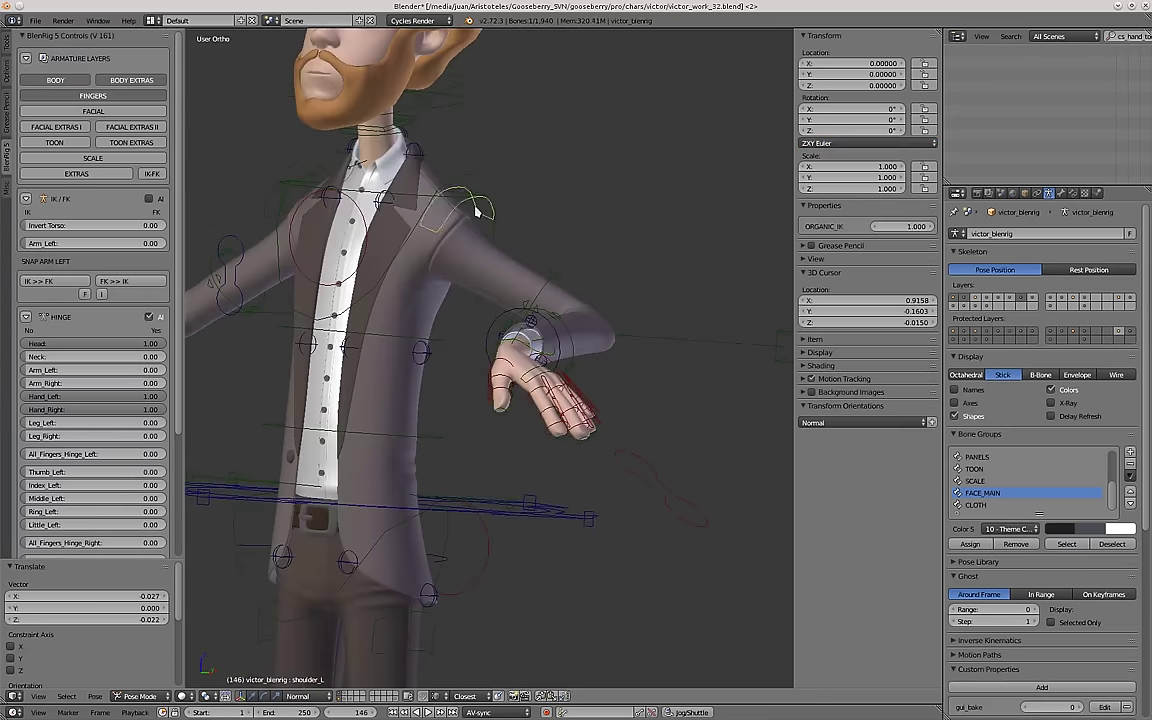
middle_click_drag(478, 220, 440, 235)
key("g")
left_click(510, 320)
middle_click_drag(585, 345, 509, 380)
key("g")
left_click(515, 376)
middle_click_drag(380, 395, 311, 308)
key("g")
left_click(583, 454)
key("g")
left_click(431, 433)
Clear the location and rotation of all bones and deselect everything.
key("a")
key("a")
key("alt+g")
key("alt+r")
key("a")
Select the hand_ik_ctrl_L bone and scale up the whole left hand.
right_click(556, 362)
scroll(612, 400, "up", 4)
scroll(607, 401, "down", 4)
scroll(595, 401, "up", 5)
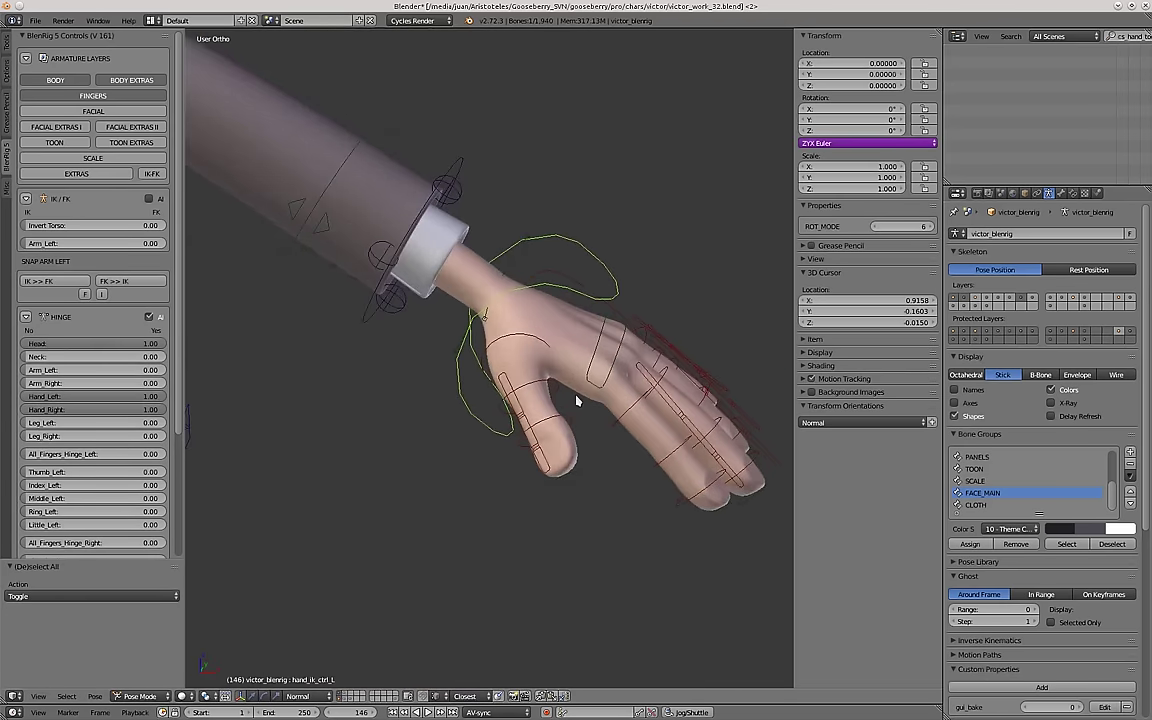
scroll(505, 368, "down", 4)
scroll(503, 369, "up", 1)
key("s")
left_click(525, 415)
middle_click_drag(540, 390, 430, 303, "shift")
Scale the fing_ind_3_L bone to about 1.290 and the fing_ind_4_L bone to about 1.924.
scroll(490, 345, "up", 2)
right_click(548, 388)
key("s")
left_click(524, 391)
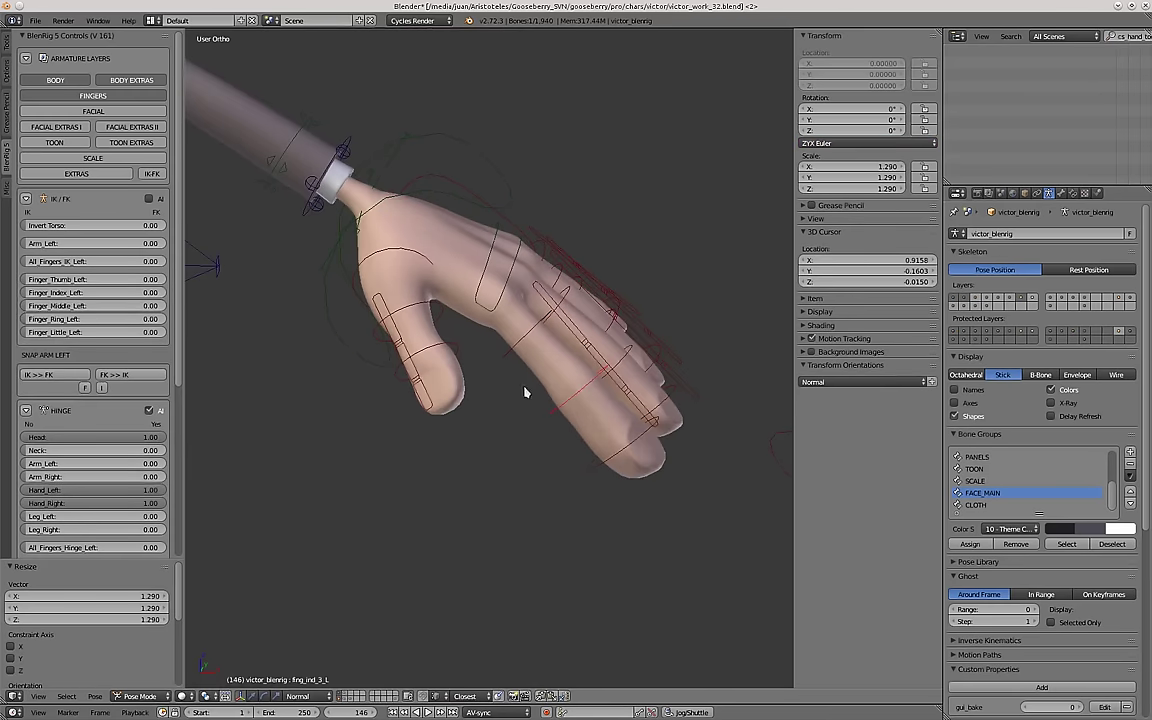
key("s")
left_click(638, 448)
scroll(612, 432, "down", 4)
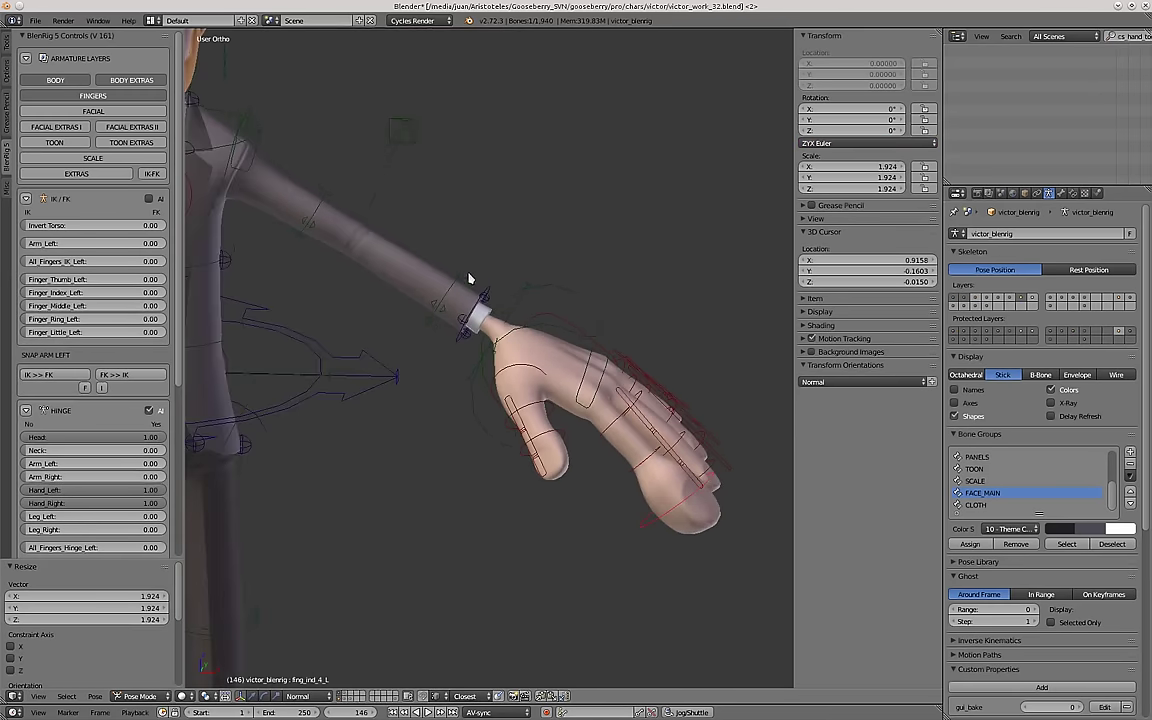
Locate the left arm's Body Extras controls by selecting the forearm_ik_L and arm_ik_L bones.
right_click(459, 278)
scroll(454, 292, "up", 5)
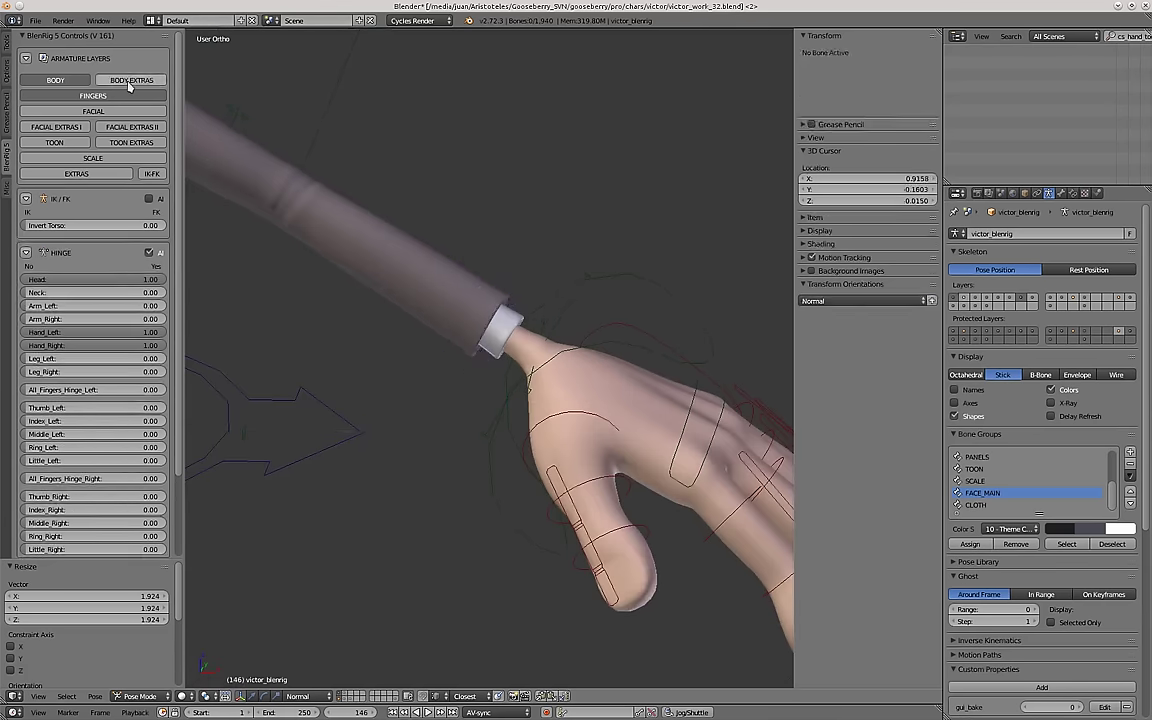
scroll(481, 262, "down", 4)
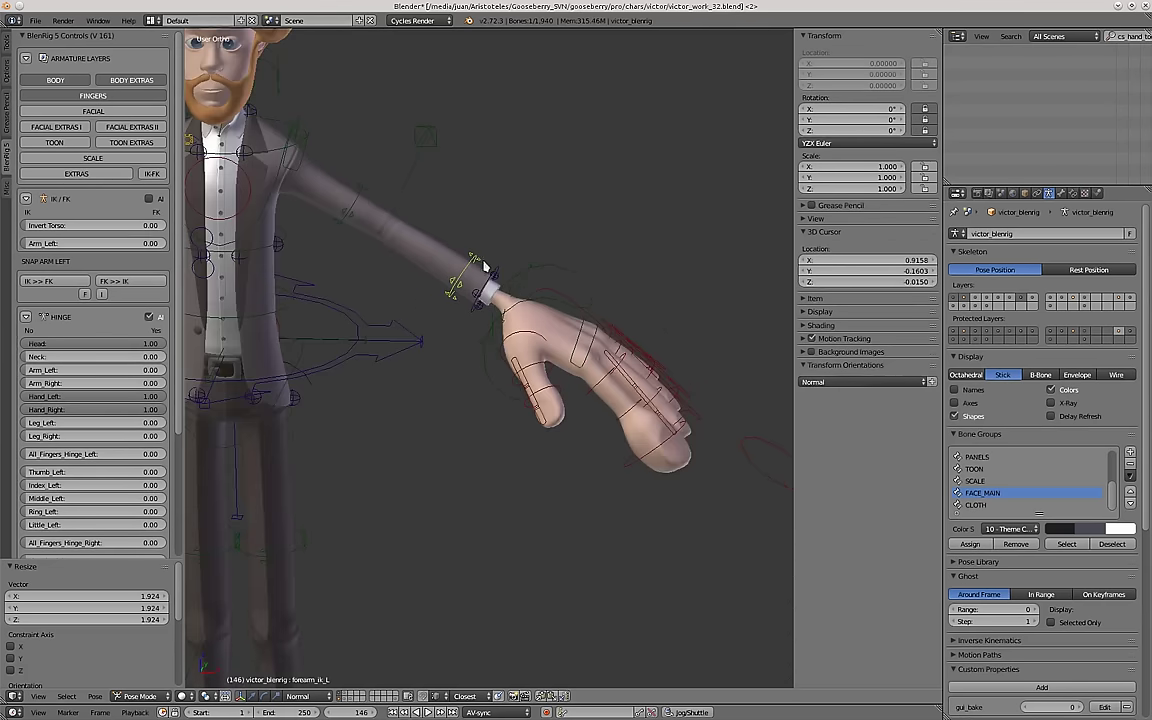
scroll(464, 267, "up", 3)
scroll(490, 350, "down", 4)
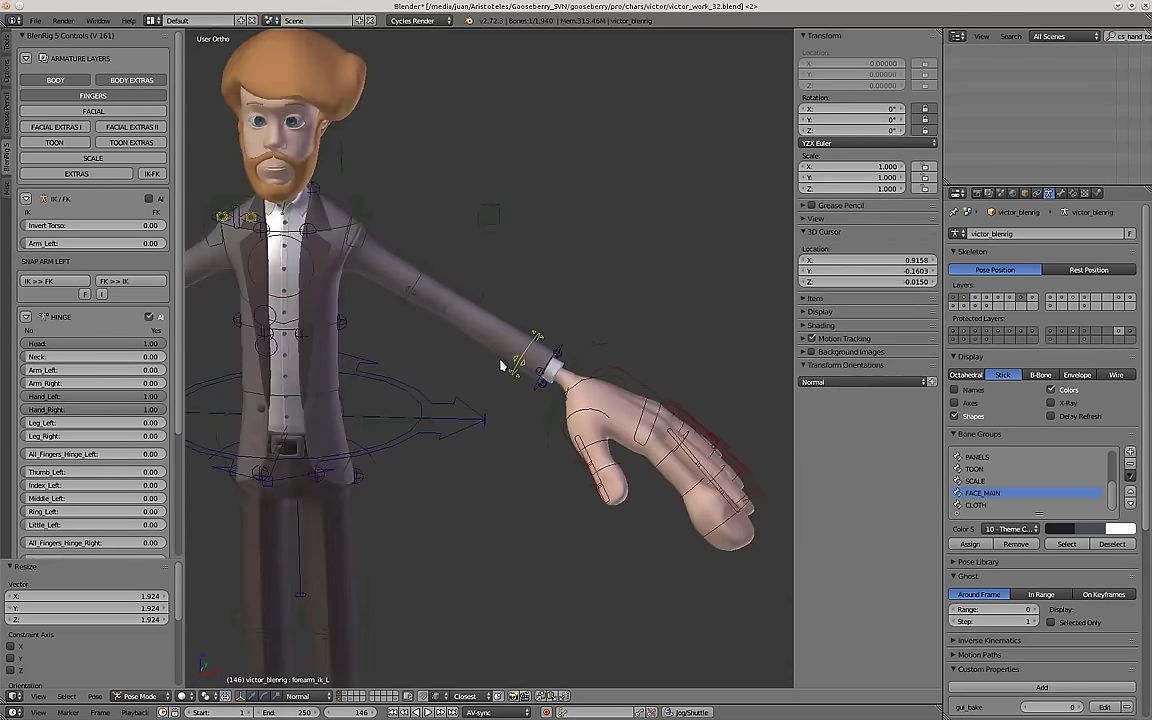
scroll(505, 364, "up", 4)
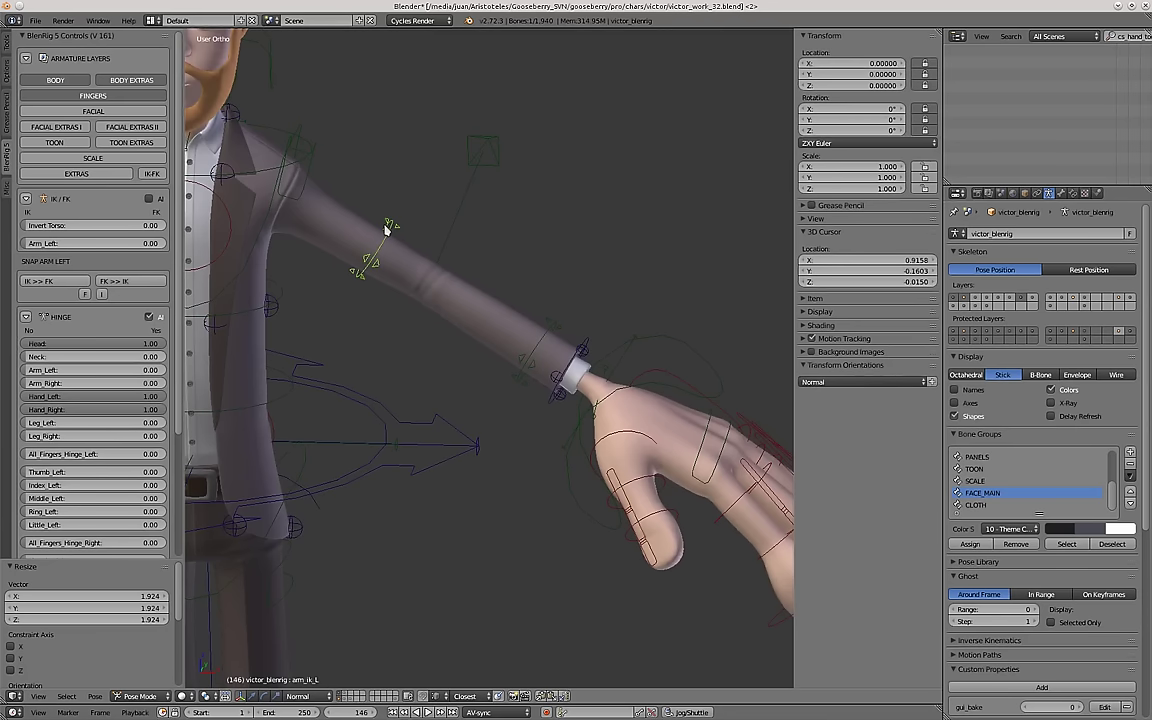
middle_click_drag(545, 360, 378, 238)
Scale the left arm's controls, including arm_ik_L, and enlarge the forearm_ik_L bone to about 1.665.
right_click(542, 305)
key("s")
left_click(450, 392)
key("s")
left_click(350, 202)
scroll(349, 202, "down", 3)
right_click(378, 238)
key("s")
left_click(550, 462)
middle_click_drag(550, 462, 435, 409)
right_click(465, 264)
key("s")
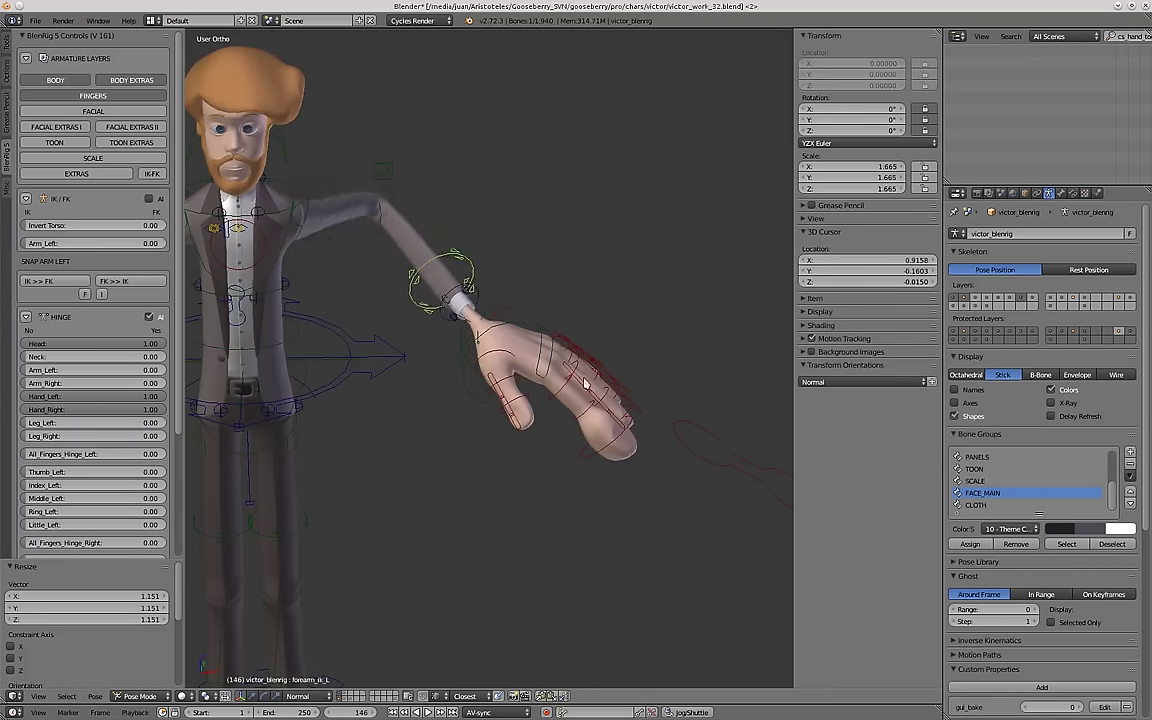
left_click(588, 384)
Move the left hand's IK control through several poses to test the arm with its scaled parts.
scroll(588, 384, "down", 3)
right_click(571, 360)
key("g")
middle_click_drag(571, 393, 474, 342)
key("g")
left_click(418, 358)
key("g")
left_click(444, 376)
key("g")
left_click(370, 240)
middle_click_drag(370, 240, 422, 370)
Clear the location and scale of all bones, deselect everything and view the character from the front.
key("a")
key("a")
key("alt+g")
key("alt+s")
key("a")
key("KP_1")
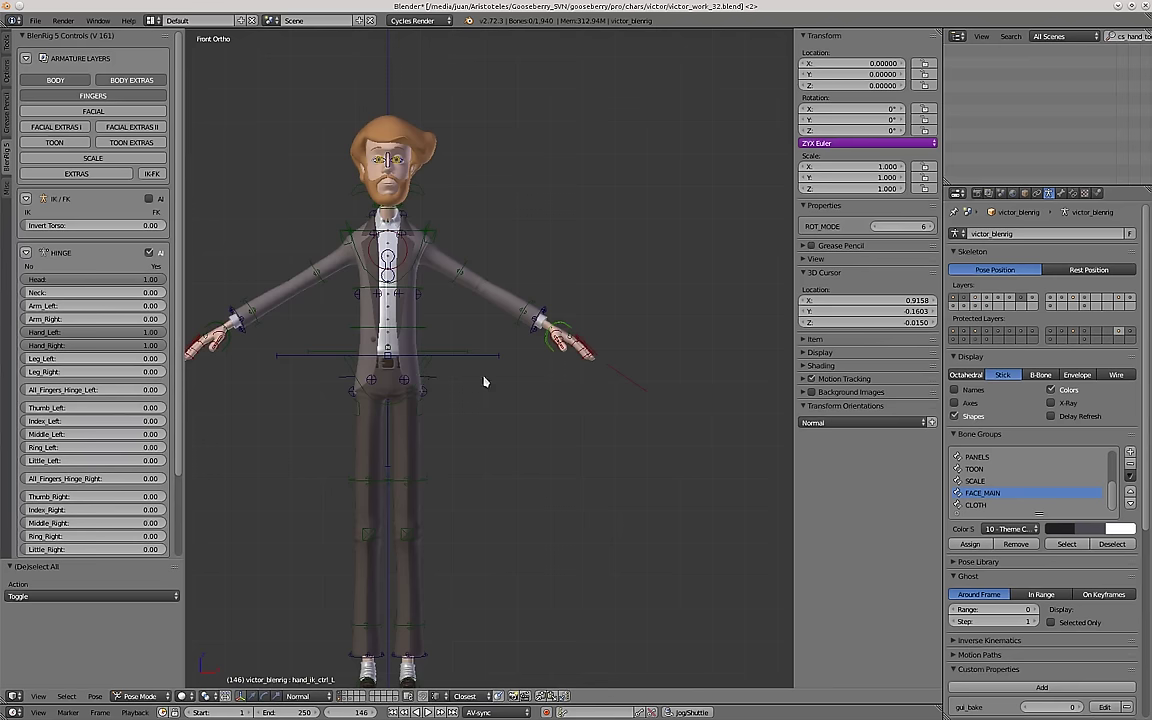
Select the hand_ik_ctrl_L bone, view it from the front and set the Hand_Left hinge to 0.00.
scroll(549, 316, "up", 3)
right_click(566, 326)
middle_click_drag(566, 326, 557, 349)
scroll(575, 343, "up", 4)
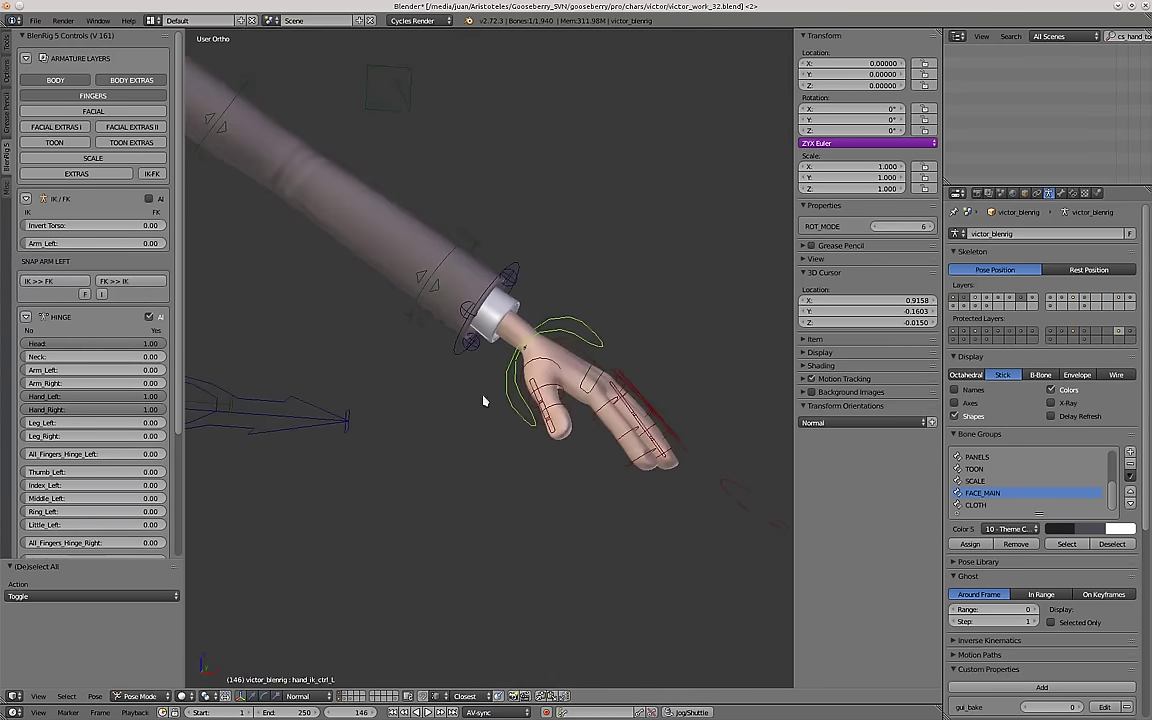
key("KP_1")
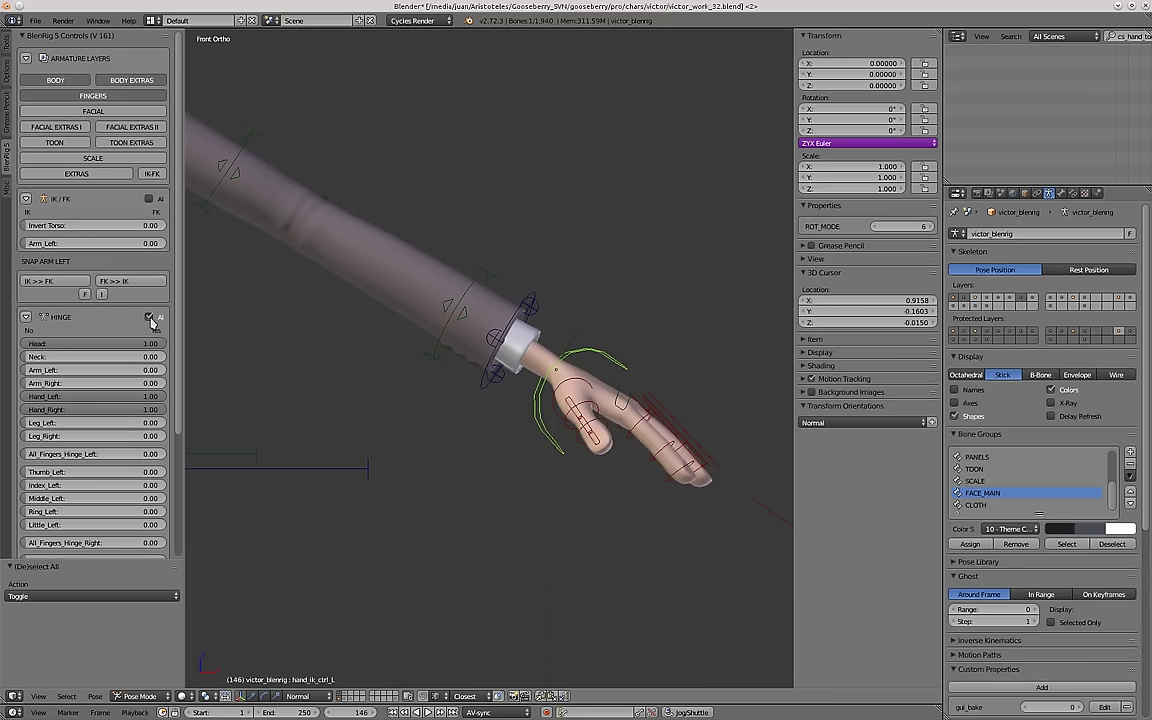
left_click(151, 320)
left_click(149, 318)
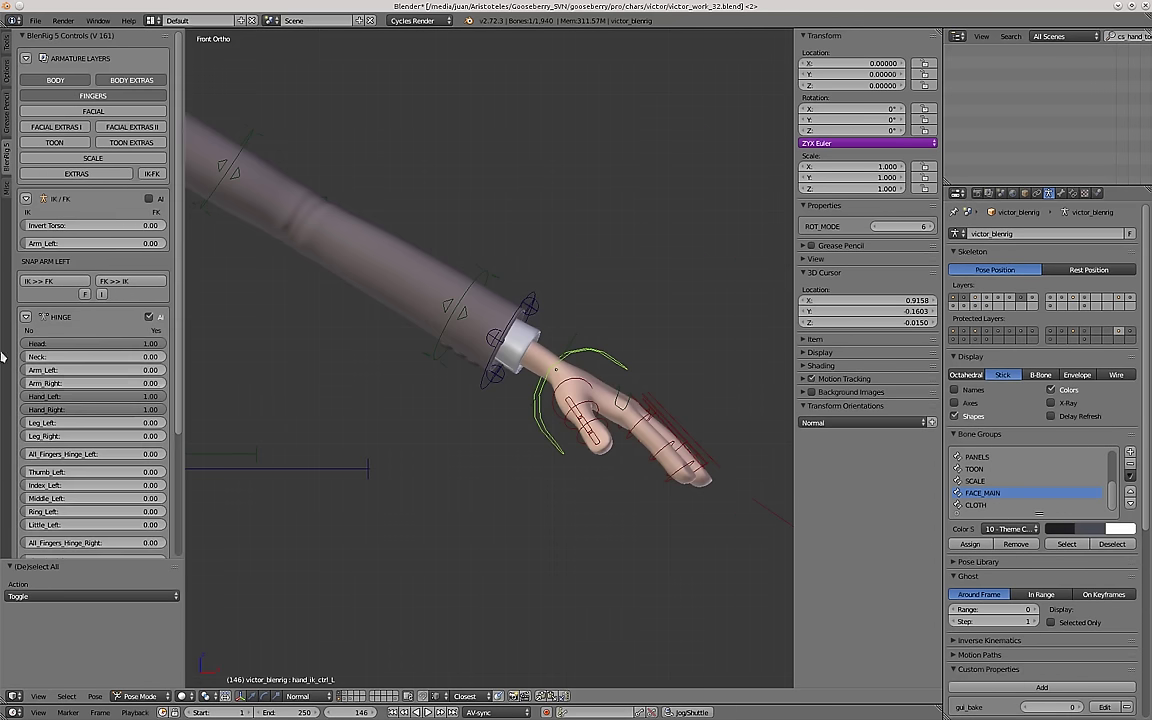
left_click(57, 397)
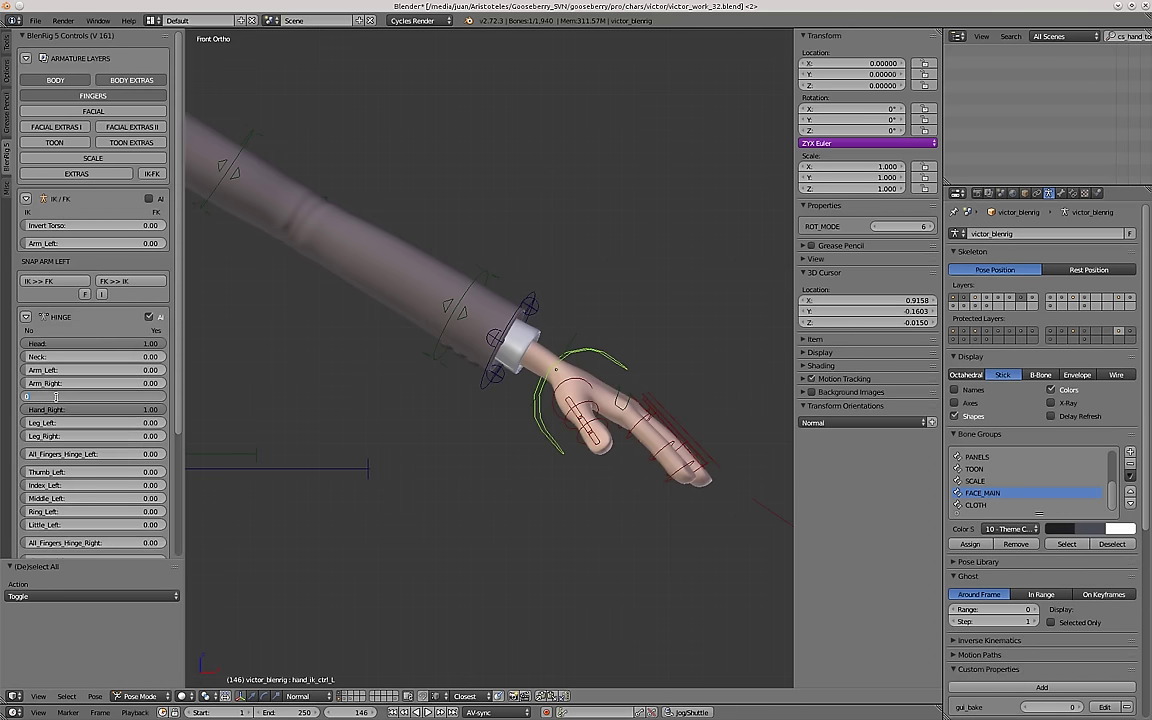
Move the hand_ik_ctrl_L bone by about -0.253 in X and 0.061 in Z.
scroll(597, 355, "down", 3)
key("g")
left_click(412, 436)
middle_click_drag(412, 436, 296, 480)
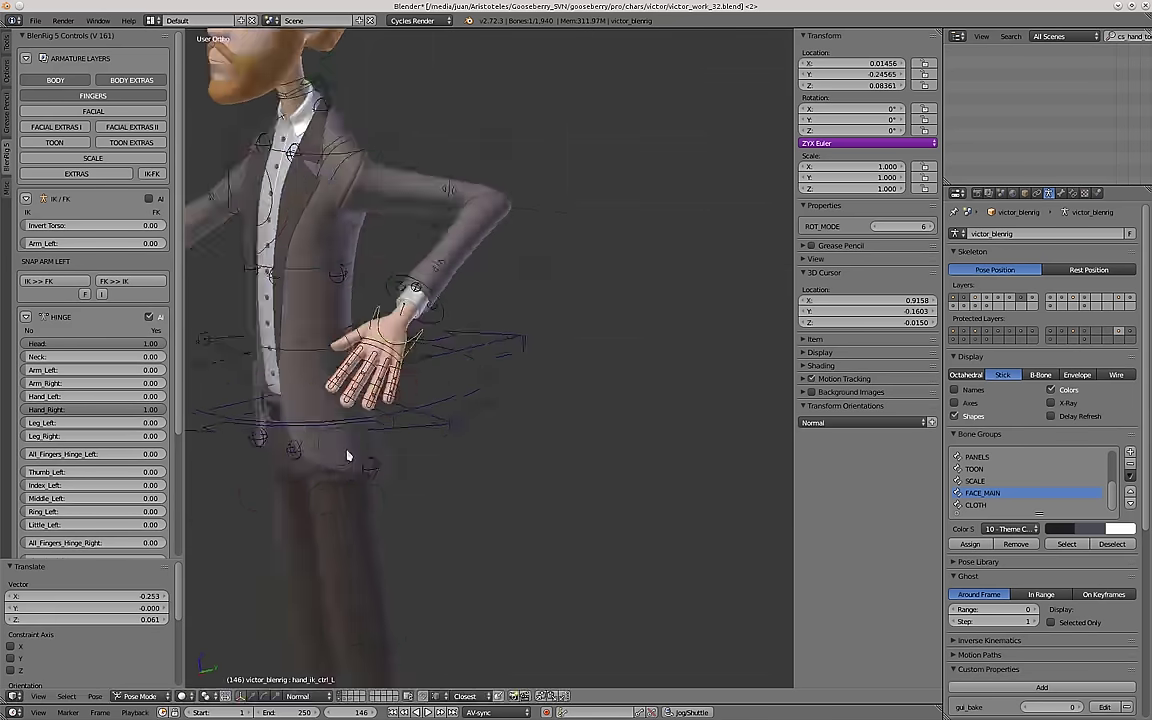
Move the hand_ik_ctrl_L bone through several arm poses to test the hand with its hinge at 0.00.
key("g")
left_click(252, 537)
middle_click_drag(252, 537, 440, 518)
key("g")
left_click(432, 490)
scroll(409, 468, "up", 4)
scroll(468, 491, "down", 4)
mouse_move(409, 468)
middle_mouse_down("shift")
mouse_move(468, 491)
mouse_move(400, 480)
middle_mouse_up("shift")
key("g")
left_click(420, 402)
middle_click_drag(420, 402, 375, 392)
key("g")
left_click(483, 378)
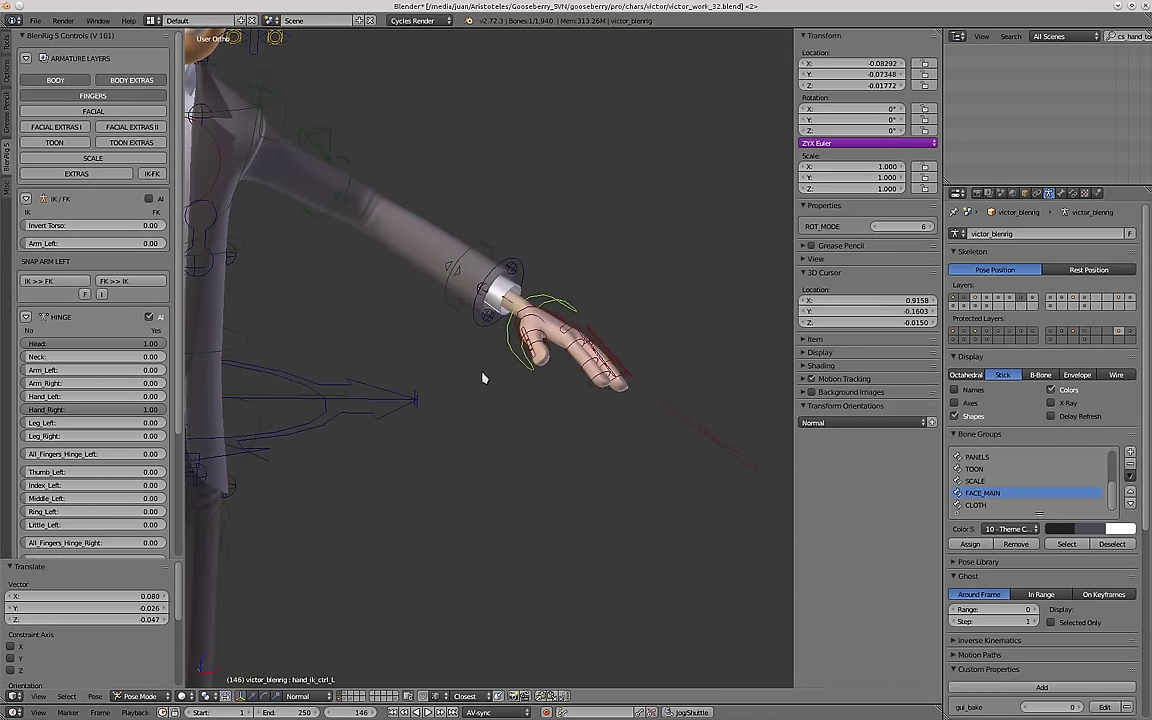
Rotate the hand_fk_L bone by about -42.1°, and trackball-rotate it by about -43.5° and 28.1°.
scroll(530, 329, "up", 2)
middle_click_drag(529, 325, 489, 353, "shift")
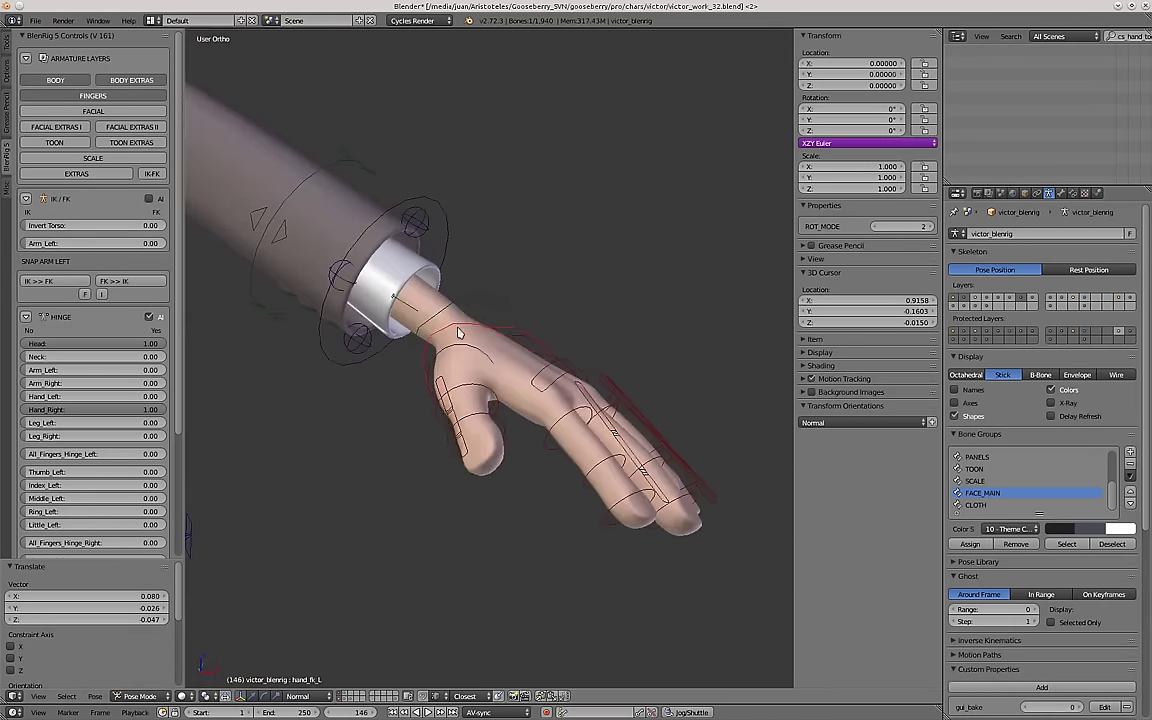
middle_click_drag(460, 333, 560, 319)
left_click(545, 221)
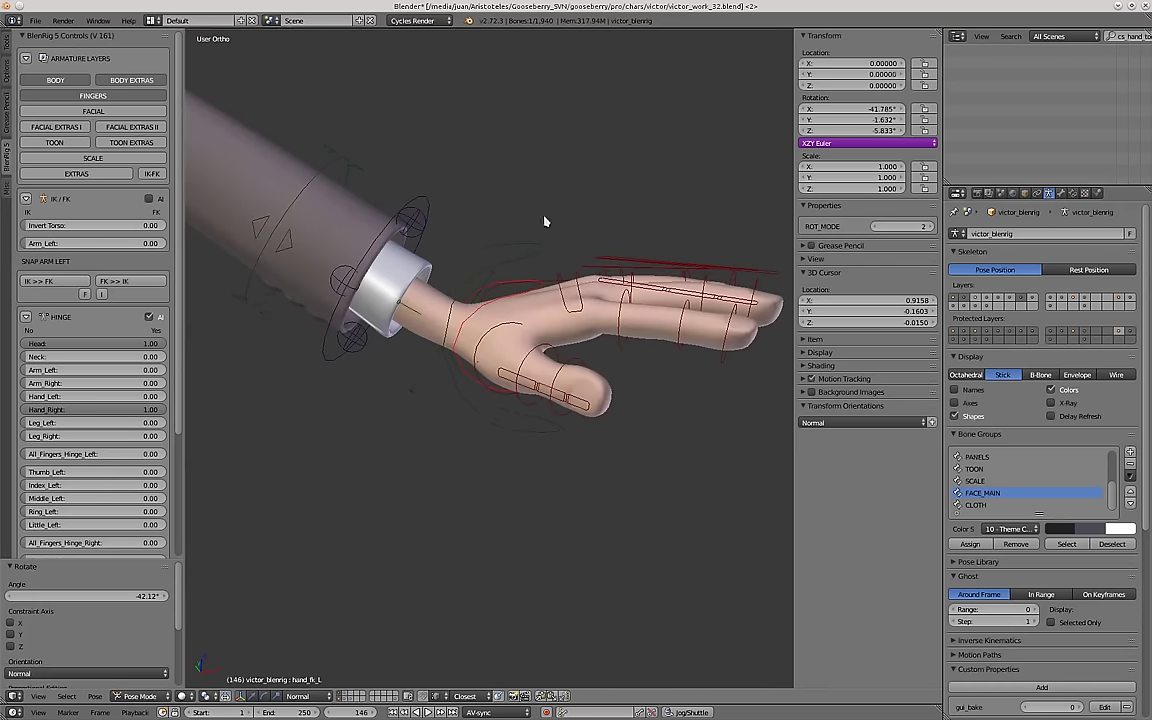
key("r")
key("r")
left_click(598, 376)
scroll(540, 314, "down", 3)
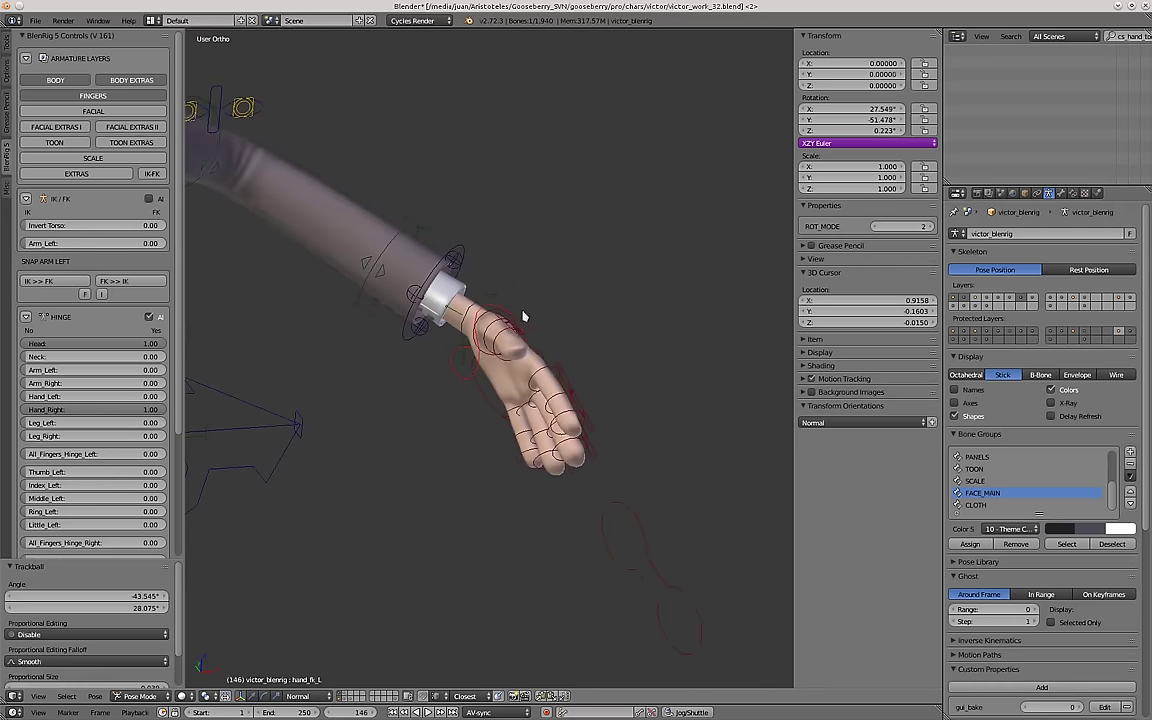
Select the hand_ik_ctrl_L bone and reposition it in front of and beside the torso with the rotated hand.
right_click(522, 316)
key("g")
left_click(378, 510)
scroll(425, 549, "down", 3)
middle_click_drag(427, 551, 300, 530)
key("g")
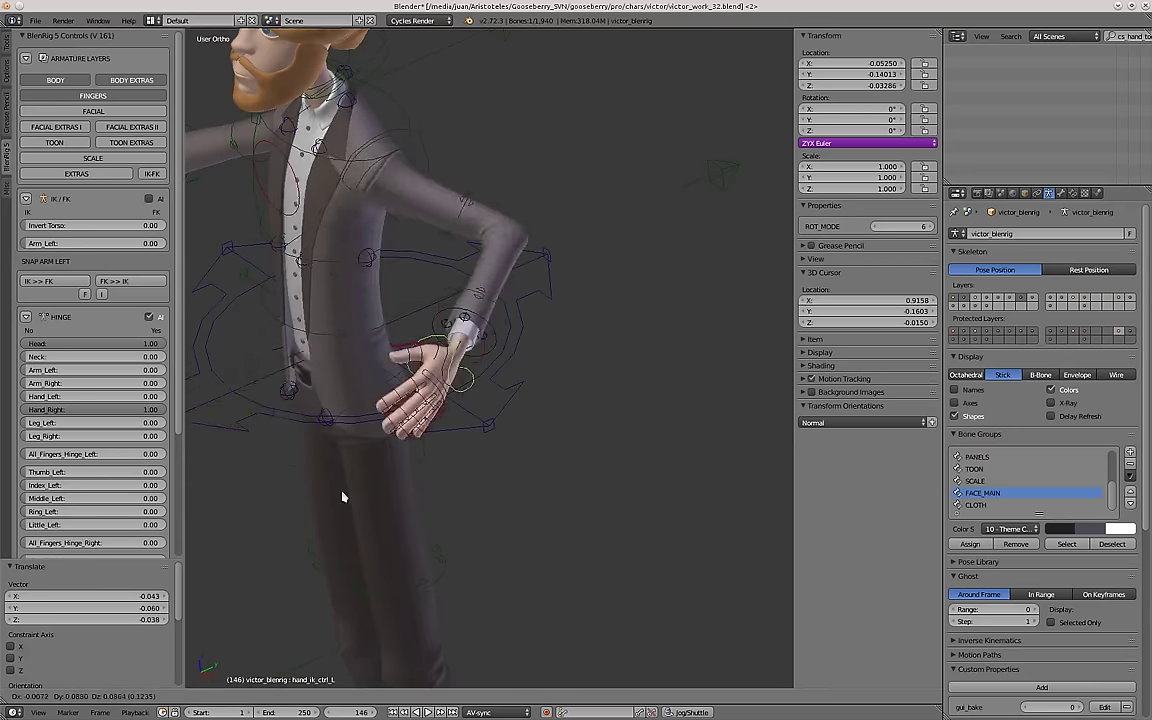
left_click(440, 487)
View the character from the front and clear the location, rotation and scale of all bones.
key("KP_1")
key("a")
key("a")
key("alt+g")
key("alt+r")
key("alt+s")
Limit the hinge settings to the selected hand_ik_ctrl_L bone, set Hand_Left to 1.00 and move the bone up about 0.078 in Z.
scroll(600, 568, "up", 3)
right_click(548, 432)
scroll(99, 318, "down", 5)
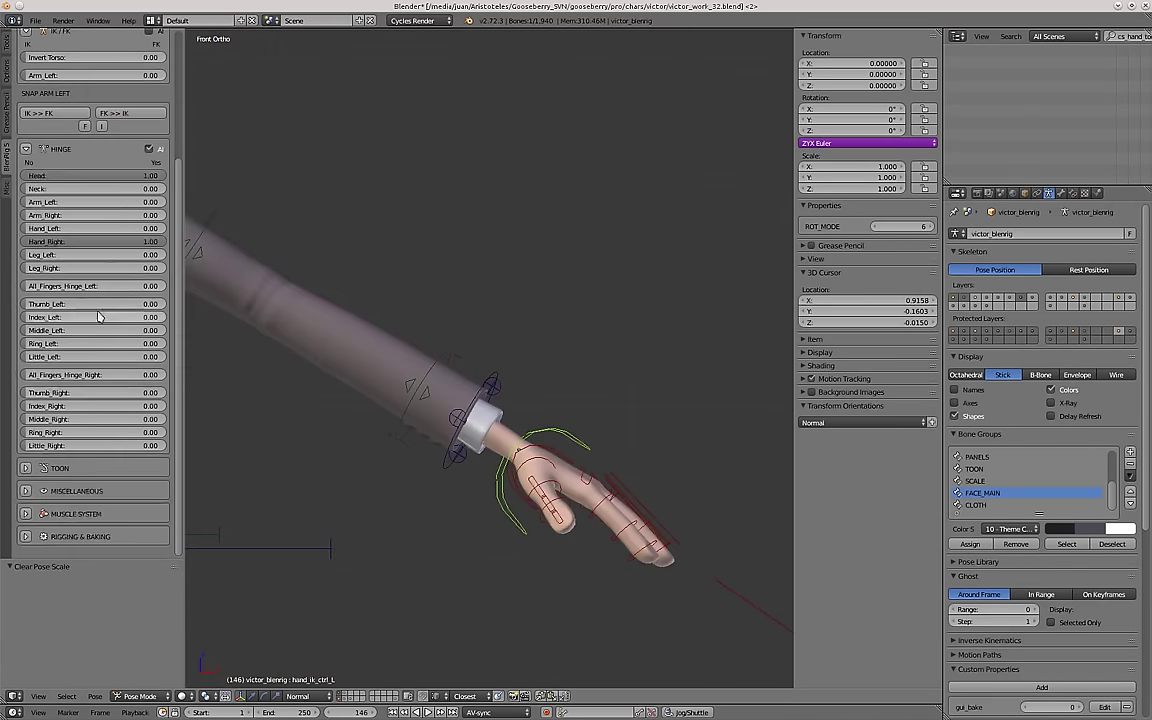
left_click(149, 149)
left_click_drag(80, 189, 165, 189)
scroll(500, 426, "down", 1)
key("g")
left_click(559, 344)
Select the palm_bend_ik_ctrl_L bone and rotate it by about -17.5° to bend the left palm.
right_click(559, 345)
scroll(555, 349, "up", 6)
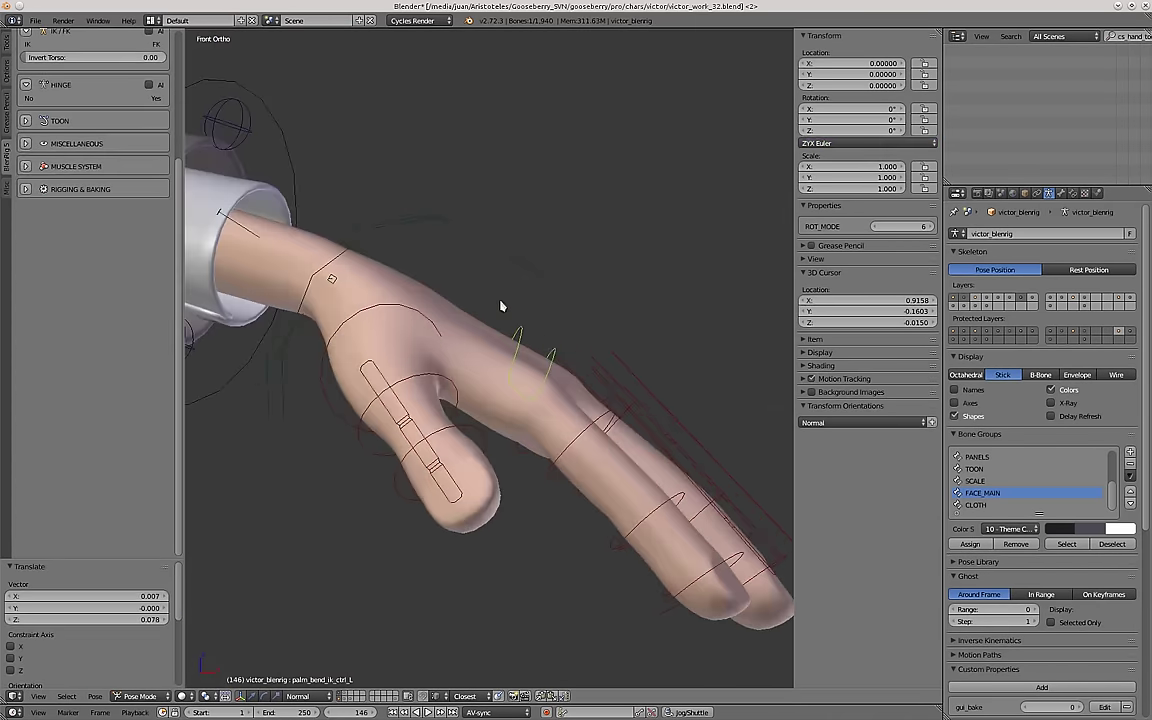
scroll(502, 306, "down", 2)
middle_click_drag(543, 470, 525, 400, "shift")
scroll(502, 347, "up", 1)
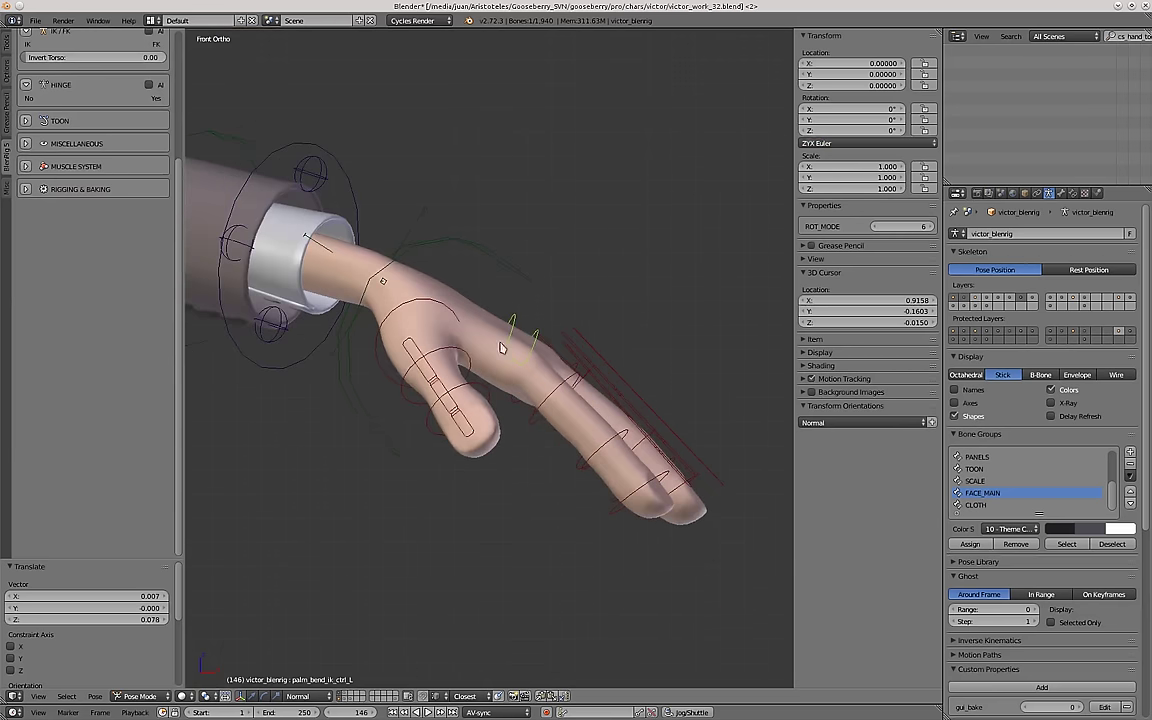
scroll(391, 361, "down", 2)
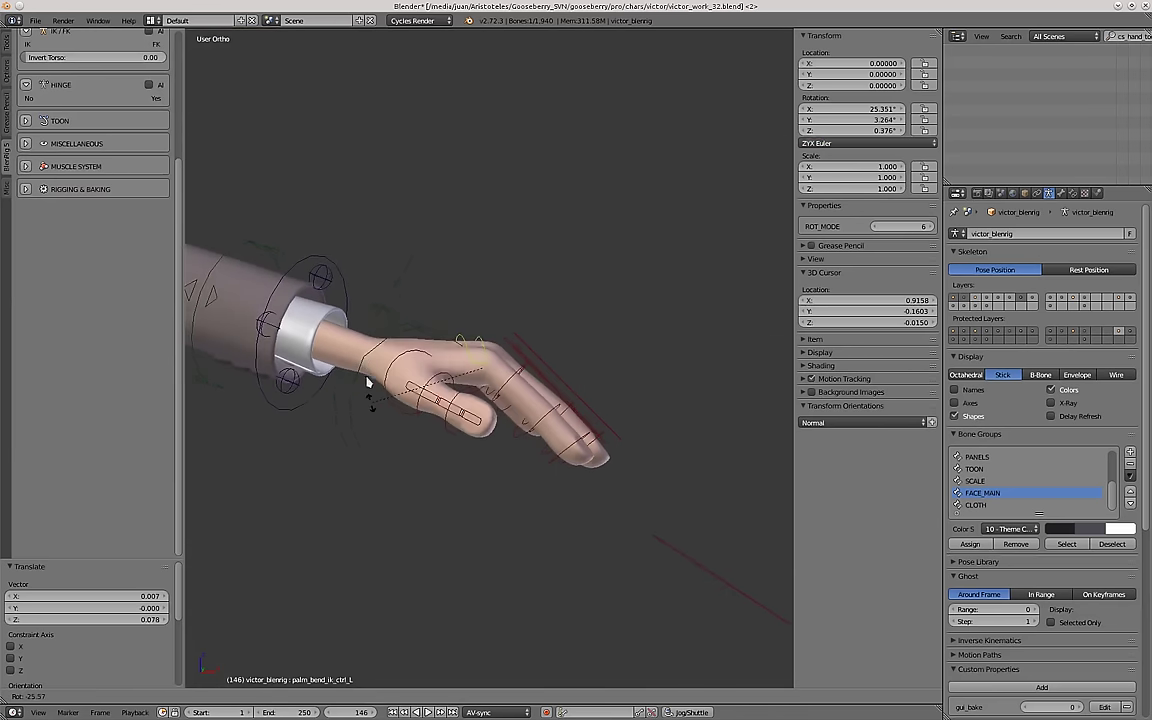
left_click(378, 330)
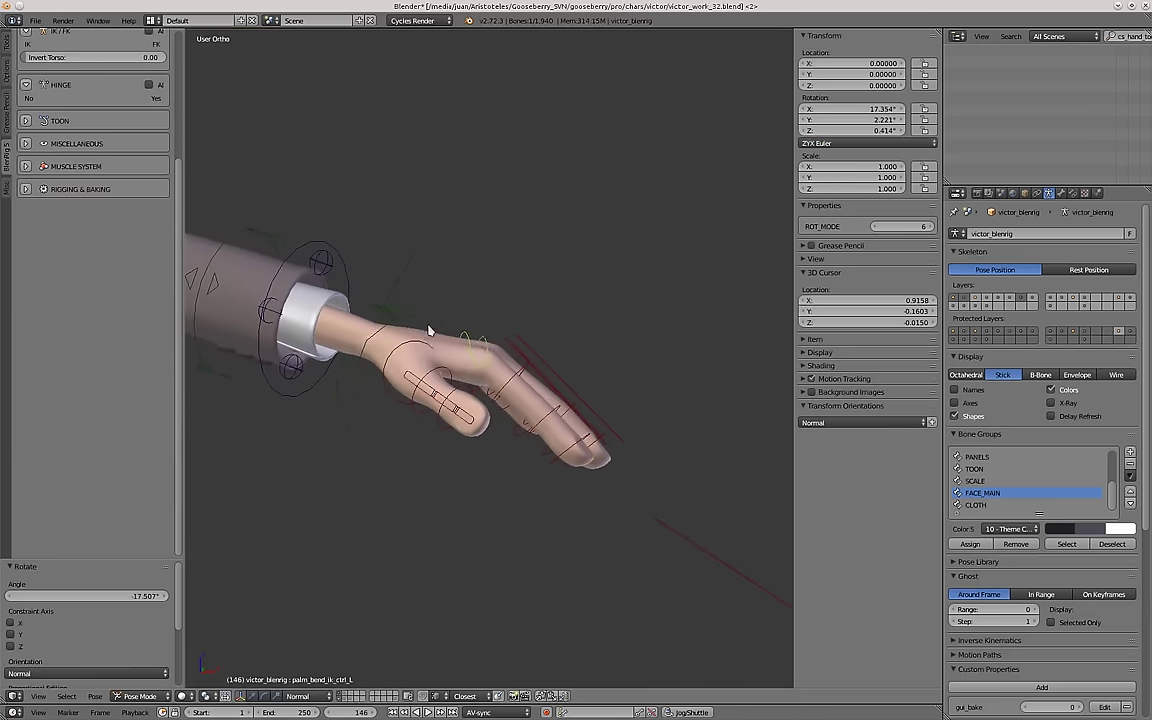
Raise the hand_ik_ctrl_L bone and rotate it by about -37.2°.
right_click(450, 250)
key("g")
left_click(497, 145)
key("r")
left_click(568, 222)
middle_click_drag(492, 170, 492, 312, "shift")
scroll(492, 312, "up", 2)
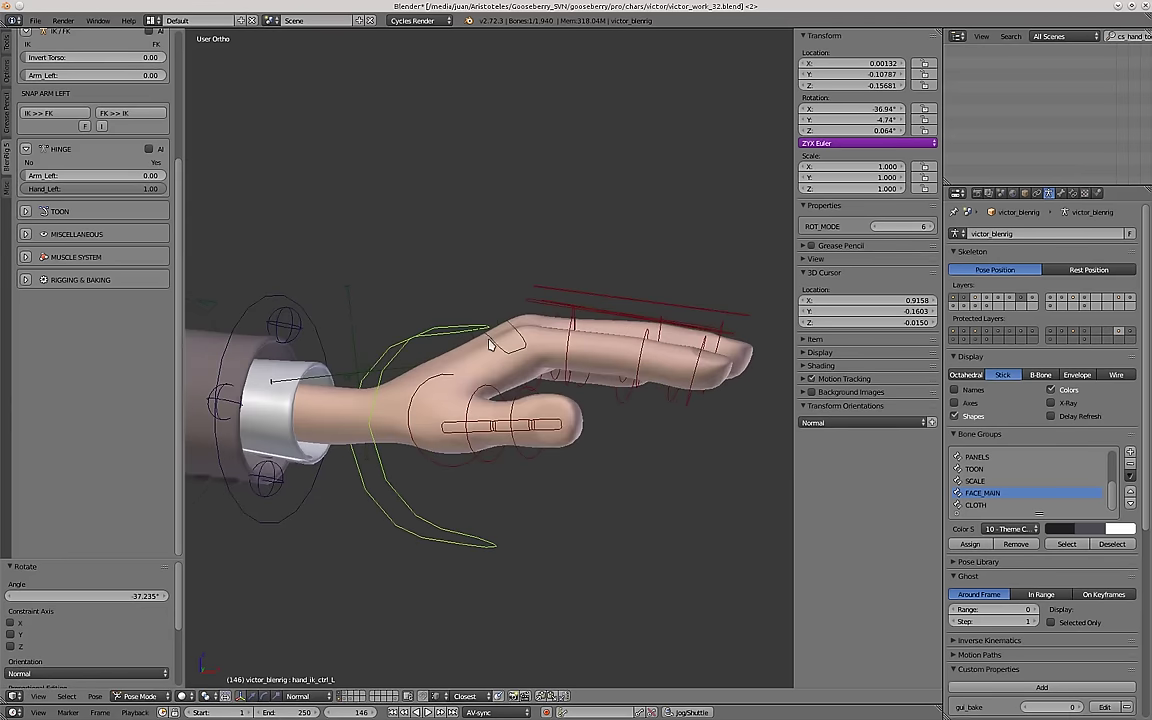
Rotate the palm_bend_ik_ctrl_L bone by about -10.1° to bend the palm further.
right_click(491, 344)
key("r")
left_click(572, 341)
Curl the index finger by scaling fing_ind_ctrl_L to 0.563, and adjust palm_bend_ik_ctrl_L with a rotation of about -7.4°.
right_click(601, 314)
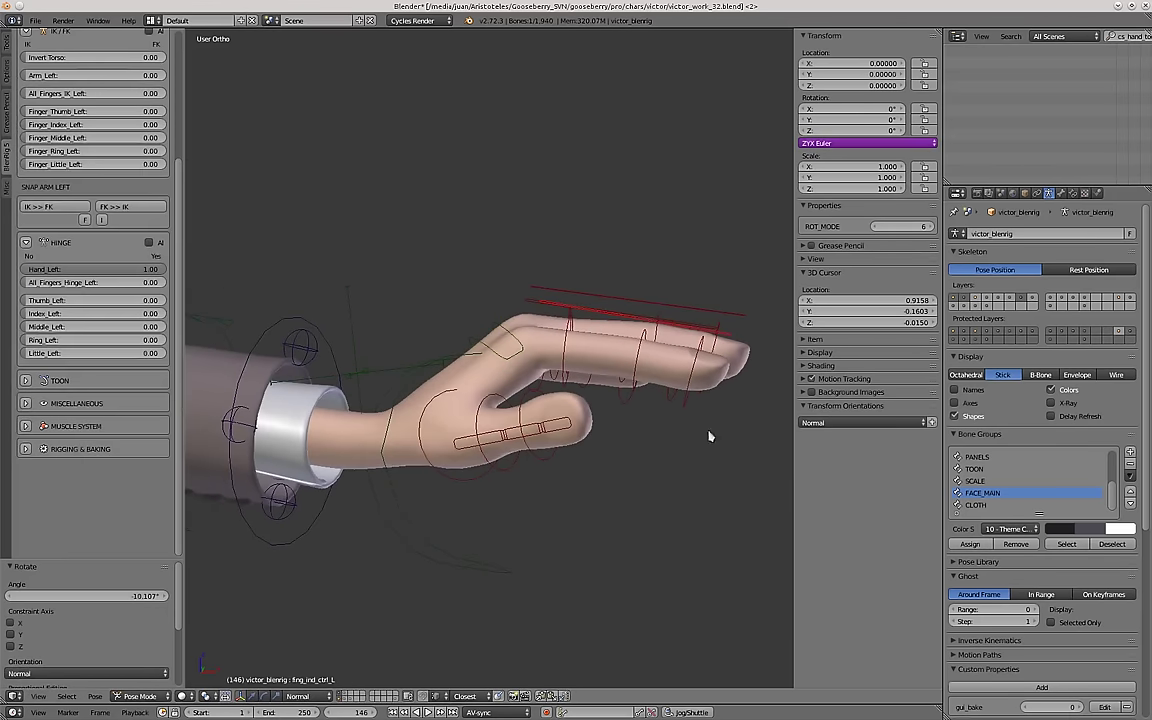
right_click(474, 346)
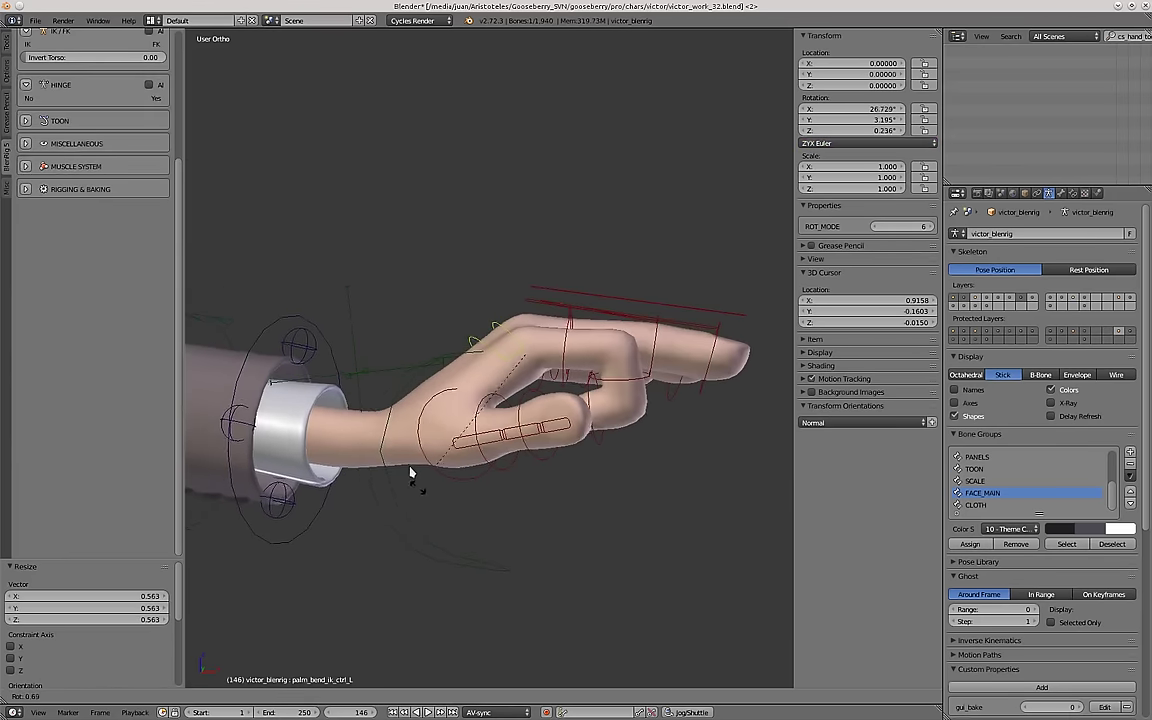
left_click(430, 452)
scroll(430, 456, "down", 3)
key("s")
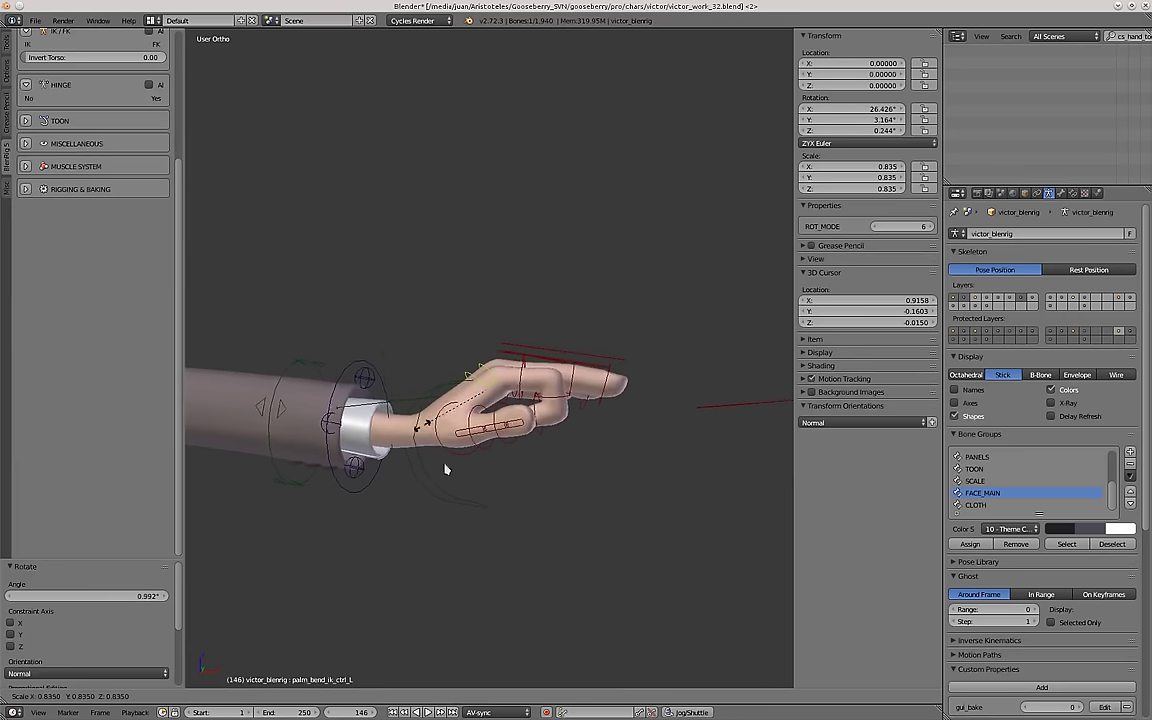
key("r")
left_click(455, 424)
Move the hand_ik_ctrl_L bone through further positions to test the arm with the bent palm and curled finger.
right_click(422, 443)
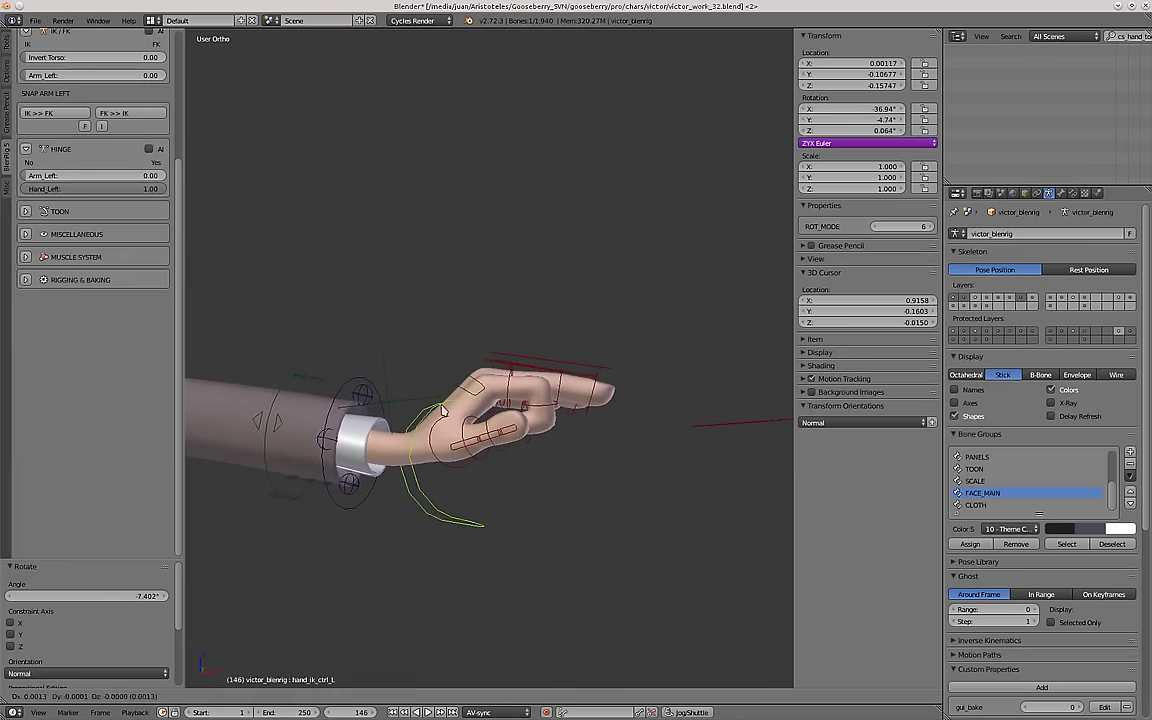
key("g")
left_click(389, 426)
key("g")
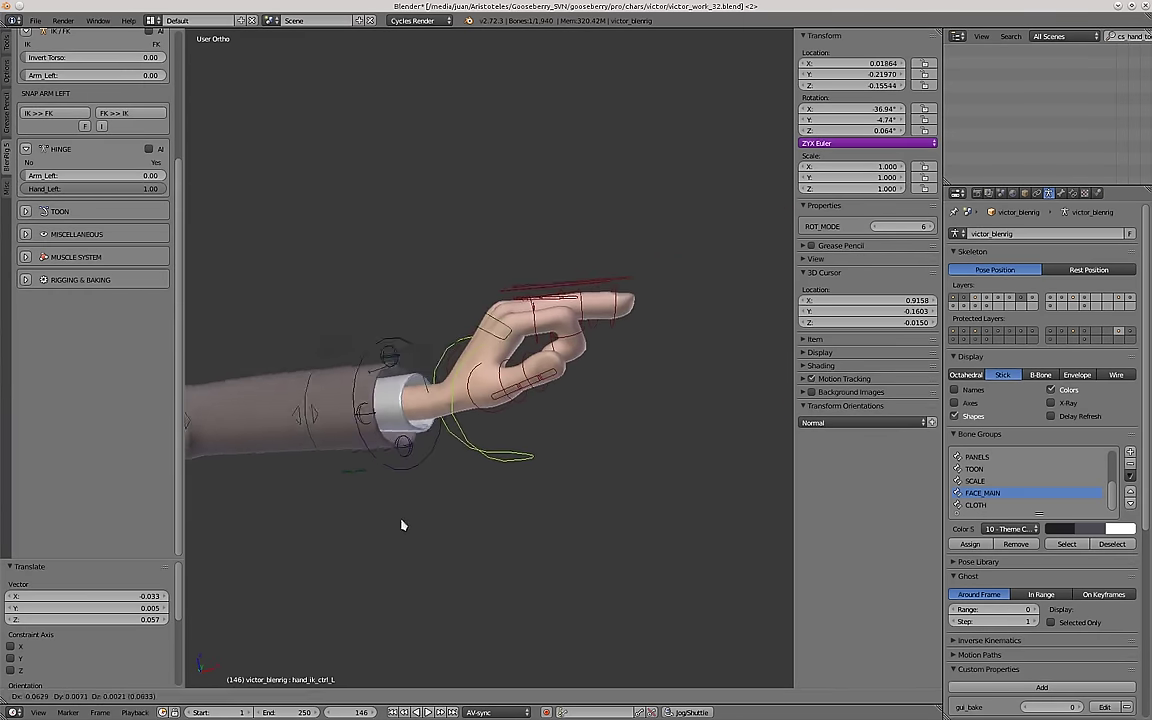
left_click(366, 570)
right_click(522, 470)
middle_click_drag(420, 560, 484, 515)
key("r")
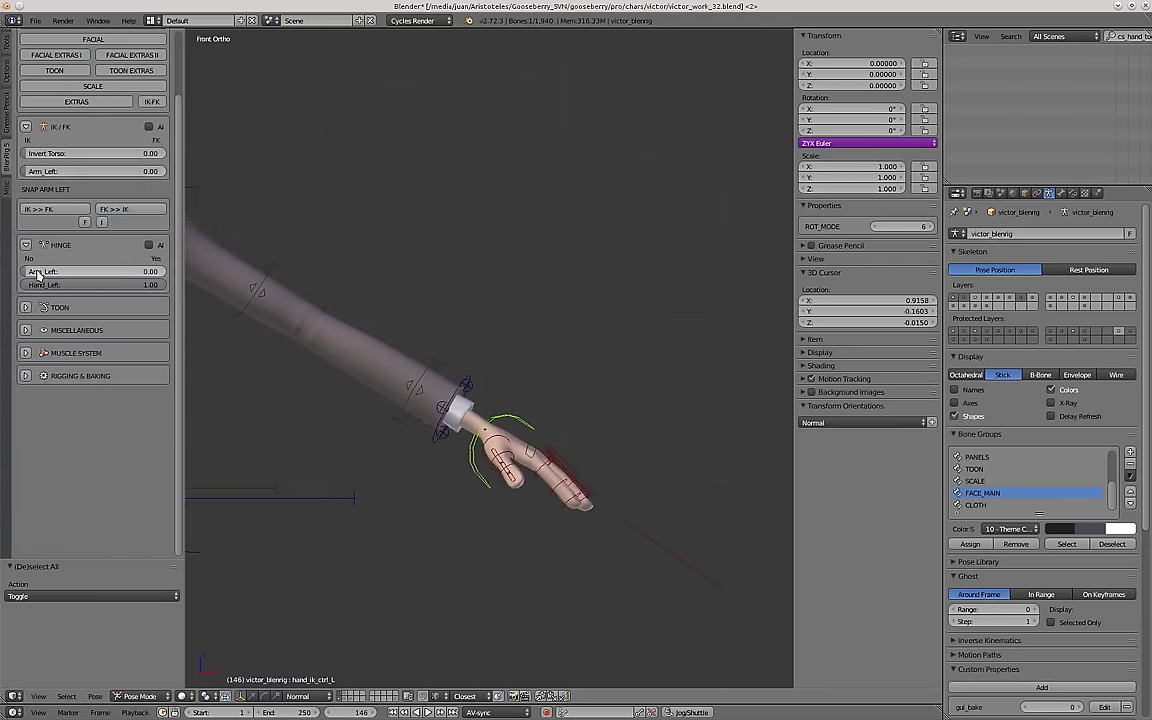
Rotate the torso_ik_ctrl bone so the torso leans sideways, to about -18.6° in Z.
scroll(413, 372, "down", 3)
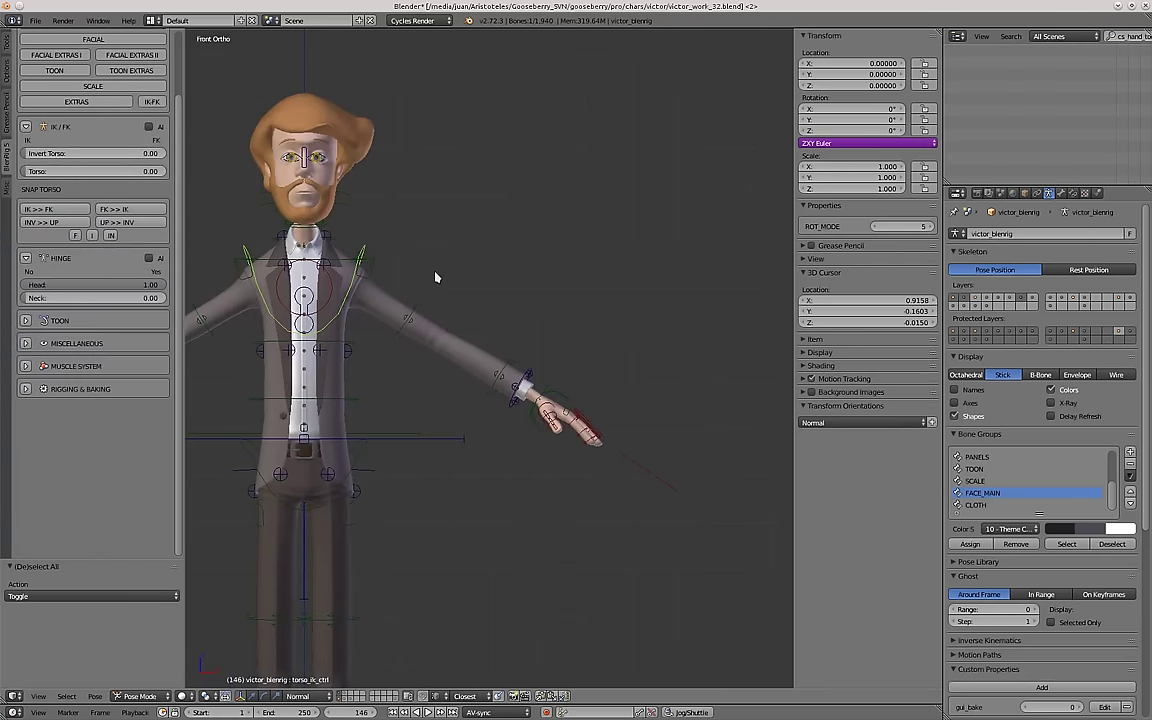
key("r")
left_click(415, 483)
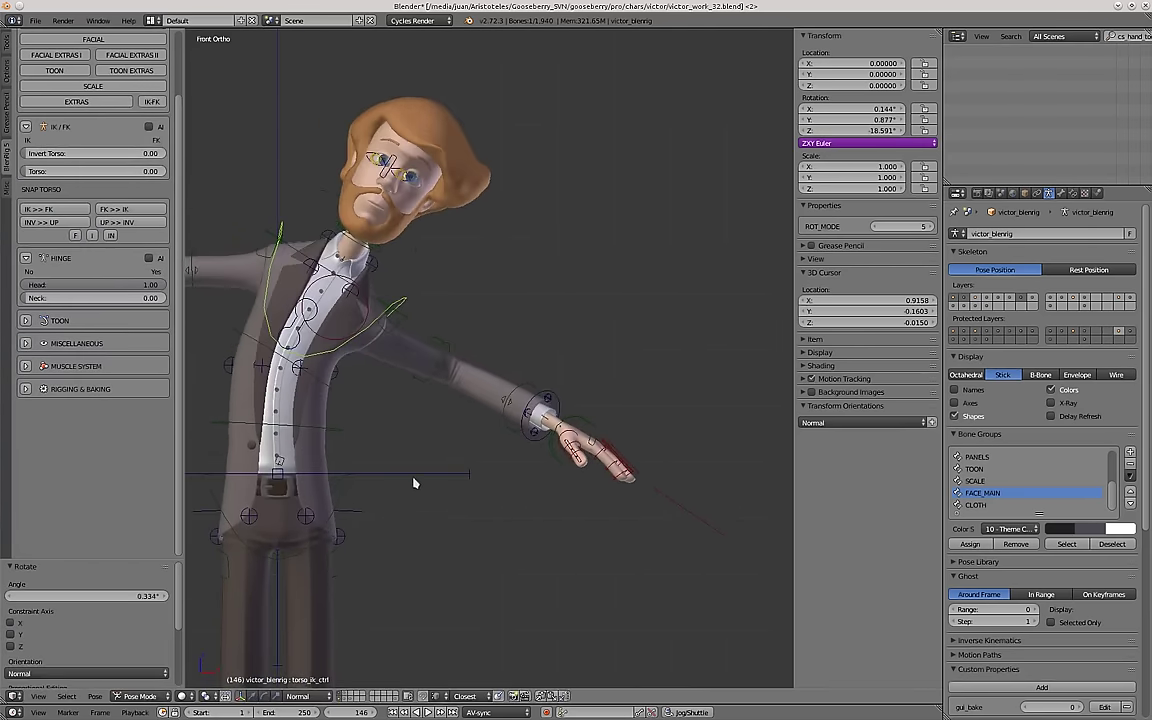
Select the master_torso bone and shift the torso to about -0.135 in X and 0.028 in Z.
right_click(415, 481)
middle_click_drag(415, 481, 421, 468)
key("g")
left_click(478, 429)
scroll(480, 429, "up", 2)
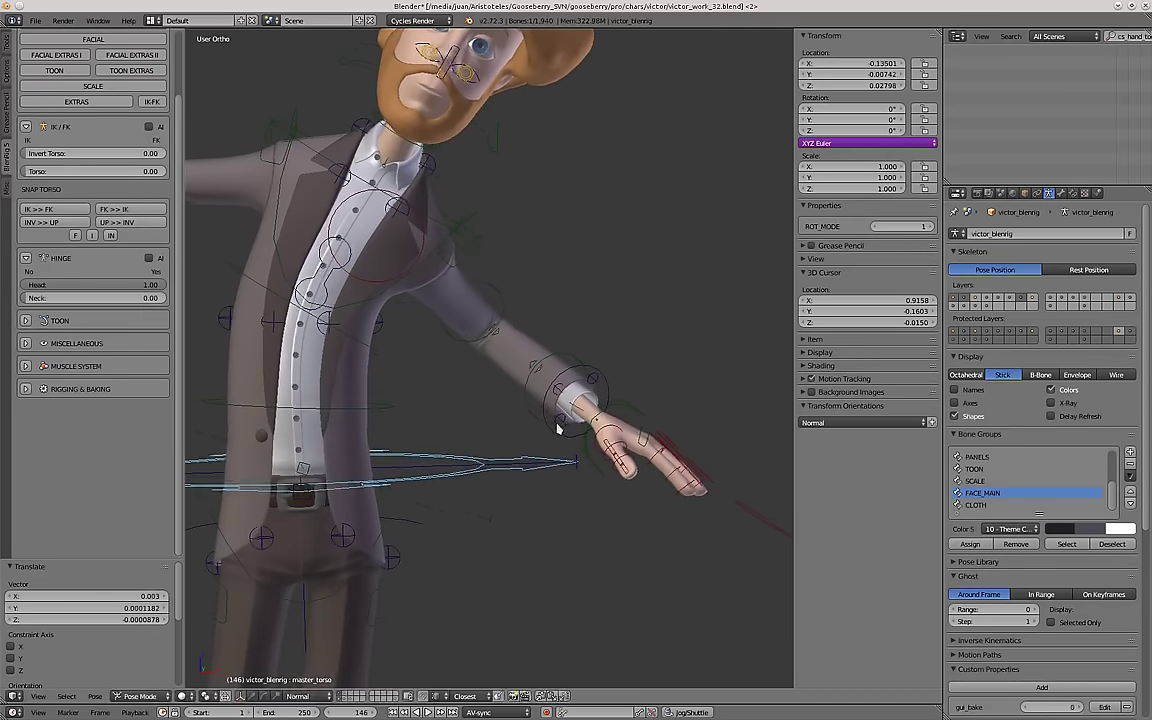
Move the hand_ik_ctrl_L bone to bring the left hand in front of the hip with the elbow bent.
right_click(593, 438)
key("g")
left_click(604, 362)
middle_click_drag(604, 362, 383, 419)
scroll(400, 425, "up", 2)
key("g")
left_click(495, 484)
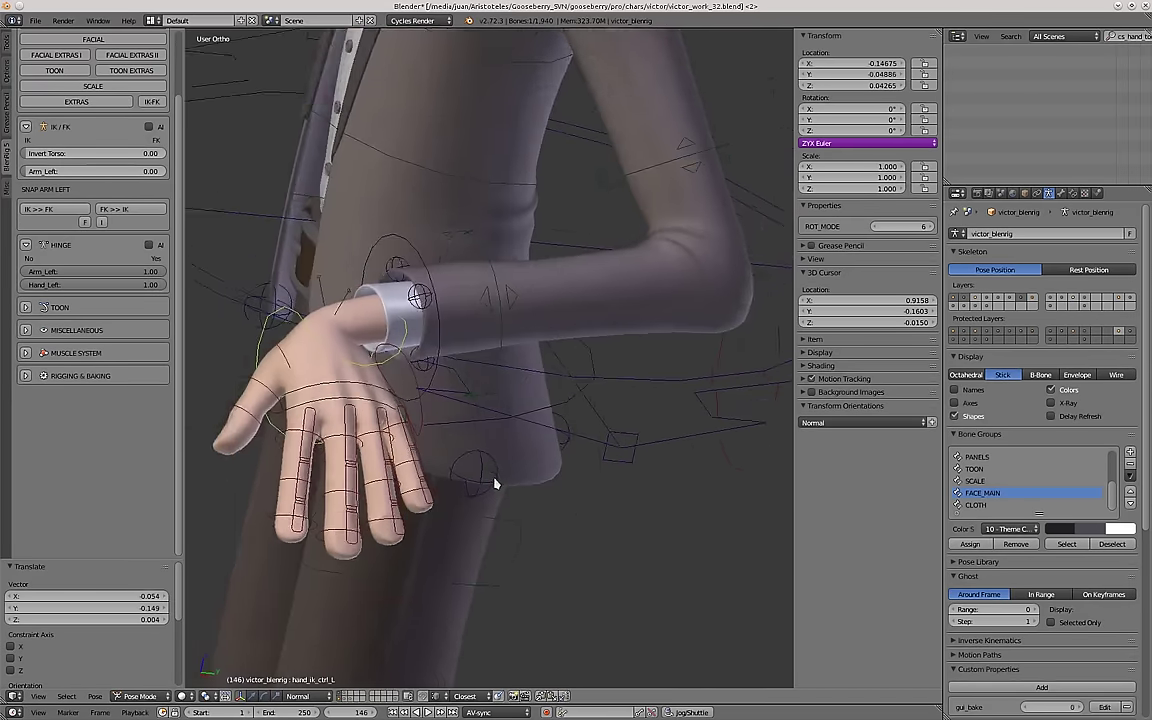
Trackball-rotate the hand_ik_ctrl_L bone, finishing with a turn of about -62.5° and 21.2°.
middle_click_drag(545, 447, 436, 422, "shift")
key("r")
key("r")
left_click(605, 455)
key("r")
key("r")
left_click(457, 358)
Examine the rotated left hand and its surrounding controls up close from several angles.
middle_click_drag(457, 358, 474, 376)
right_click(434, 340)
scroll(434, 342, "up", 1)
scroll(460, 360, "down", 1)
right_click(547, 355)
middle_click_drag(547, 355, 518, 363)
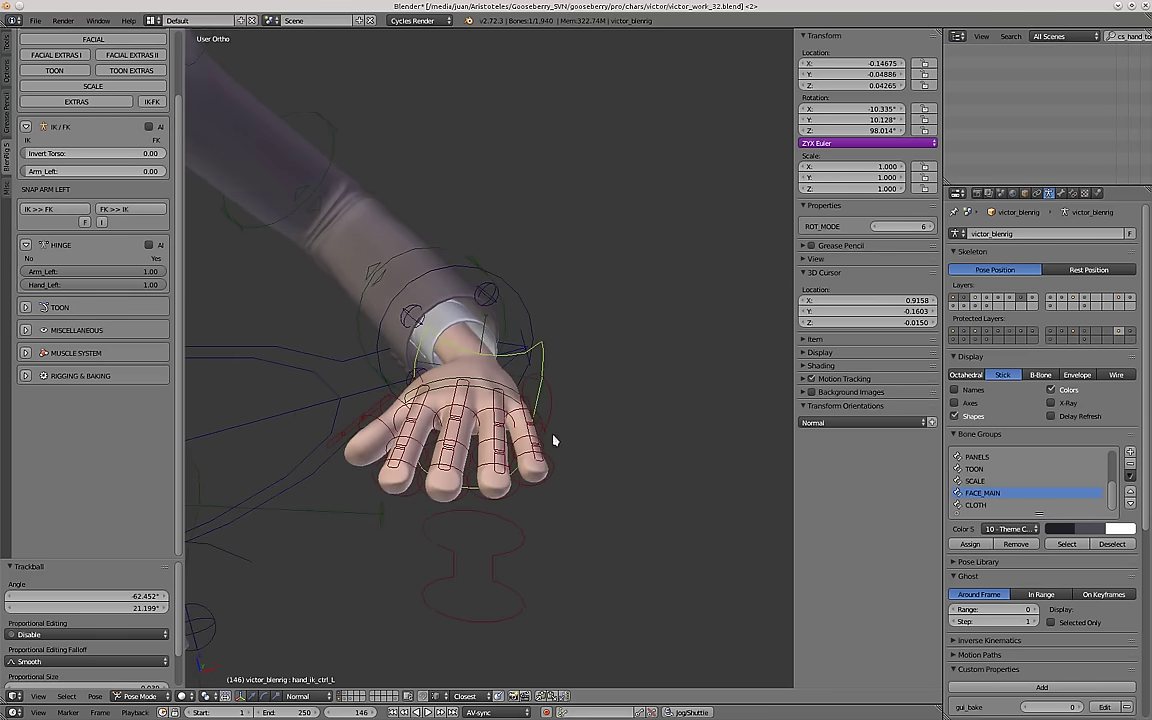
middle_click_drag(551, 435, 388, 445)
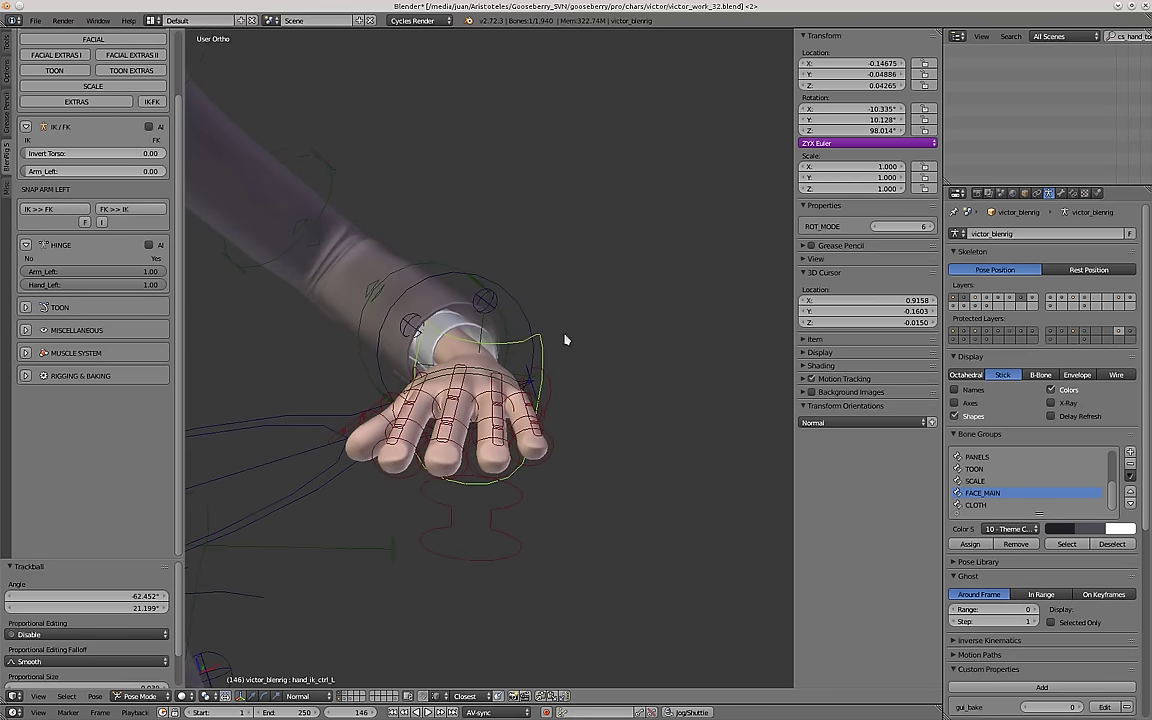
scroll(484, 332, "up", 2)
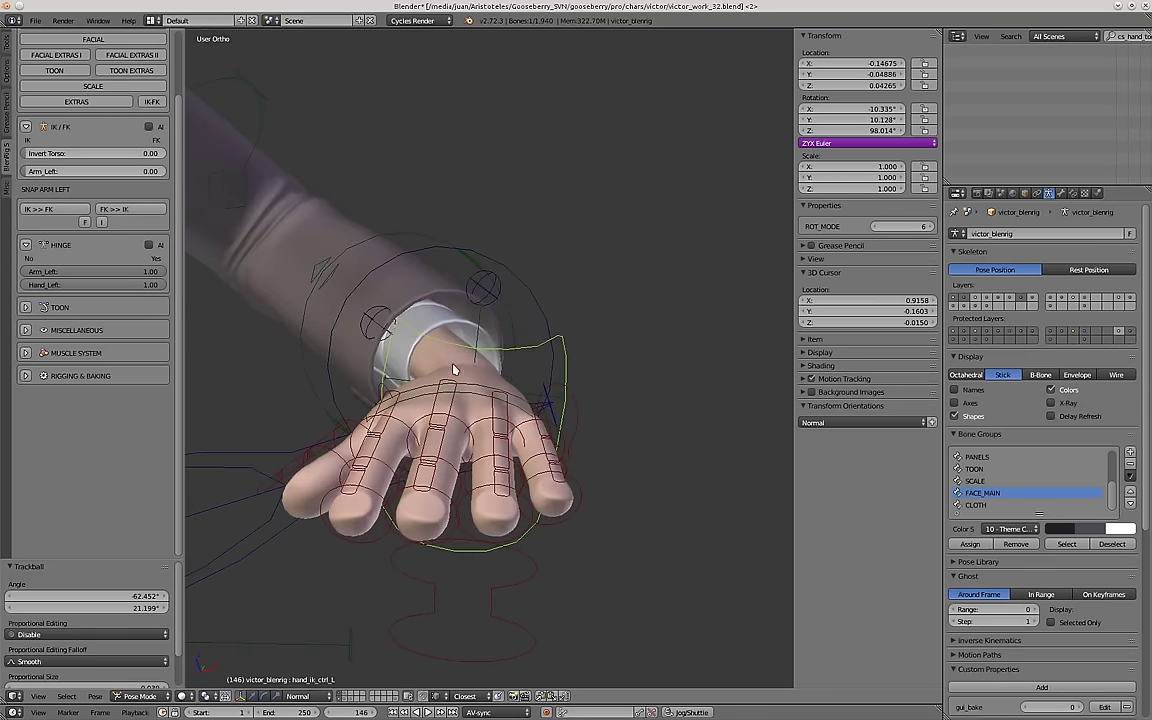
Select the hand_ik_pivot_point_L bone and move the pivot to the little-finger side of the hand.
right_click(548, 398)
middle_click_drag(540, 390, 466, 402)
key("g")
left_click(514, 560)
key("g")
left_click(496, 484)
key("g")
left_click(482, 430)
Move the hand_ik_pivot_point_L bone about -0.081 in X to the thumb side and rotate the hand around it.
middle_click_drag(478, 450, 405, 430)
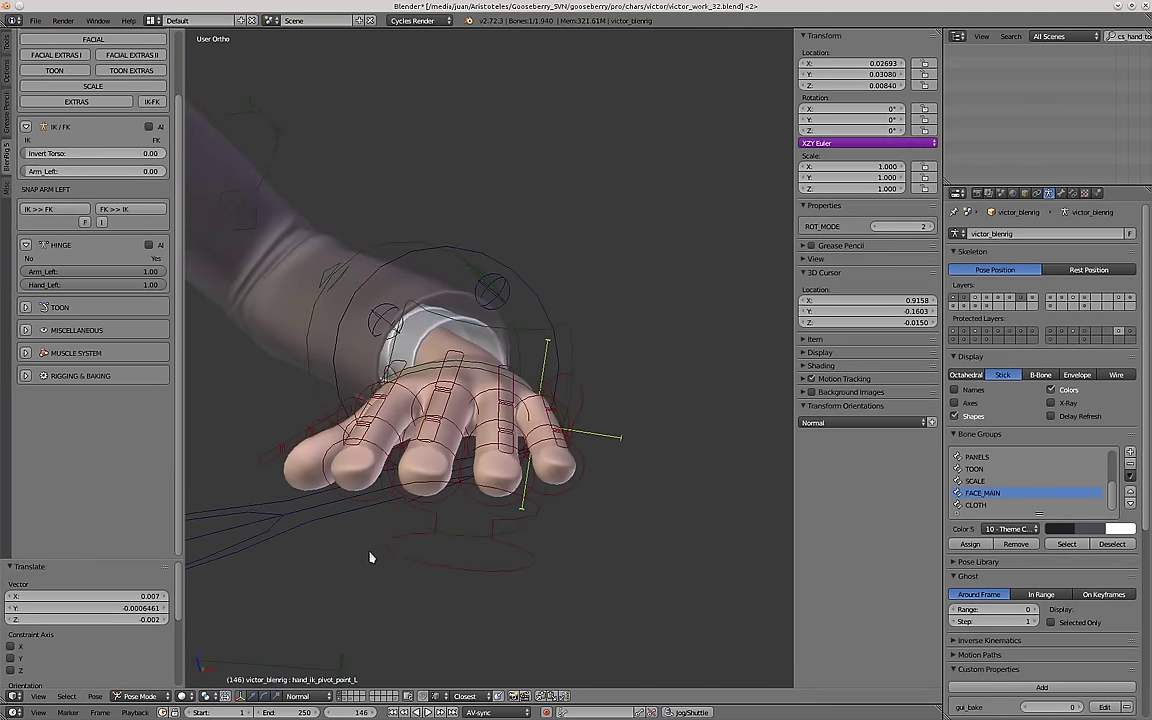
key("g")
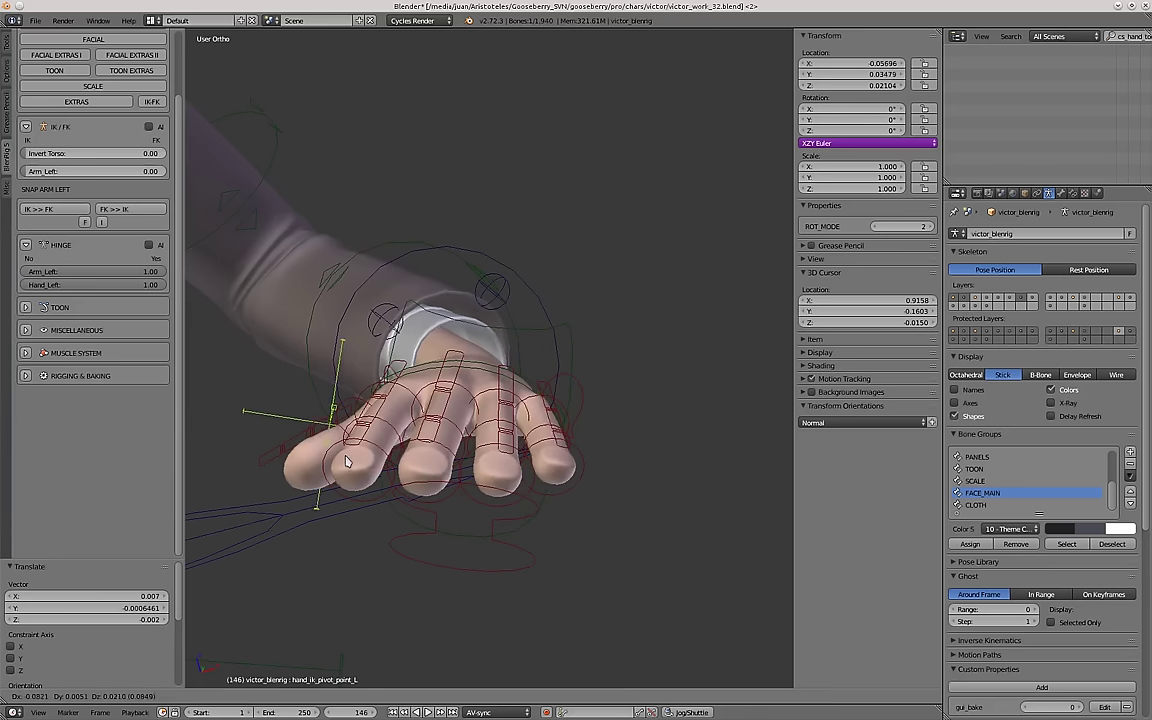
left_click(347, 460)
key("r")
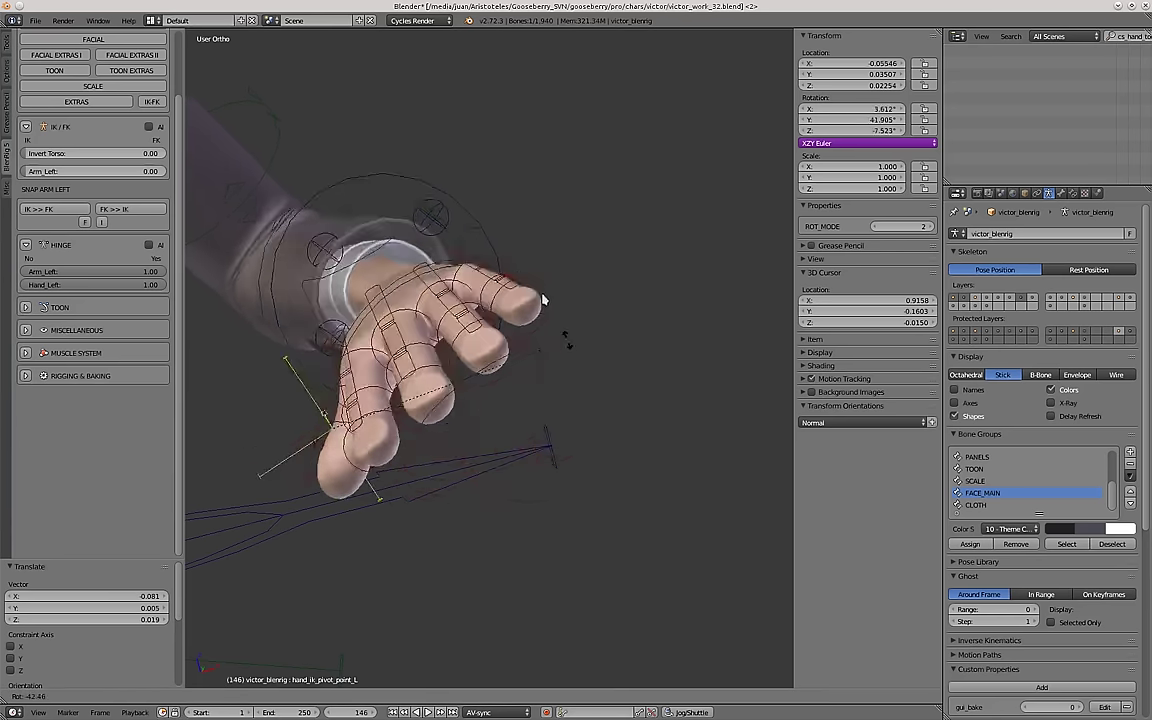
left_click(450, 404)
Clear the location and rotation of all bones, deselect everything and view the character from the front.
key("a")
key("a")
key("alt+g")
key("alt+r")
key("a")
key("KP_1")
Switch the left arm to FK by setting Arm_Left to 1.00, and rotate the forearm_fk_L bone by about 78.7°.
scroll(438, 440, "down", 4)
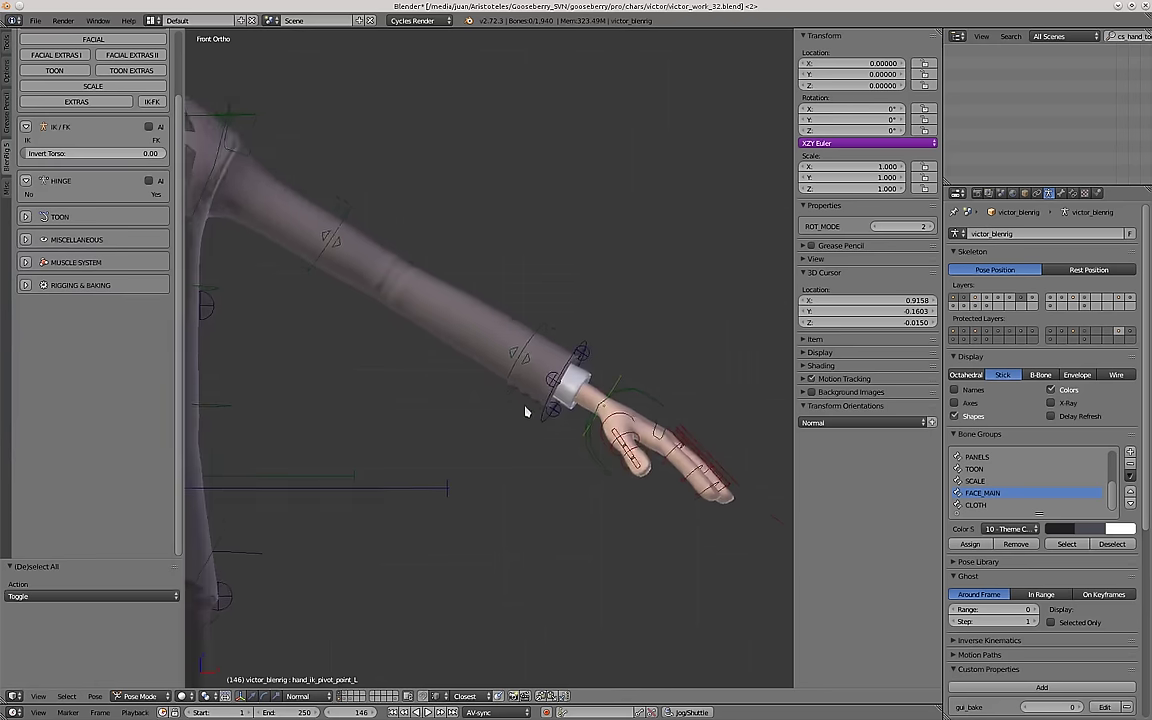
scroll(523, 425, "down", 1)
right_click(574, 440)
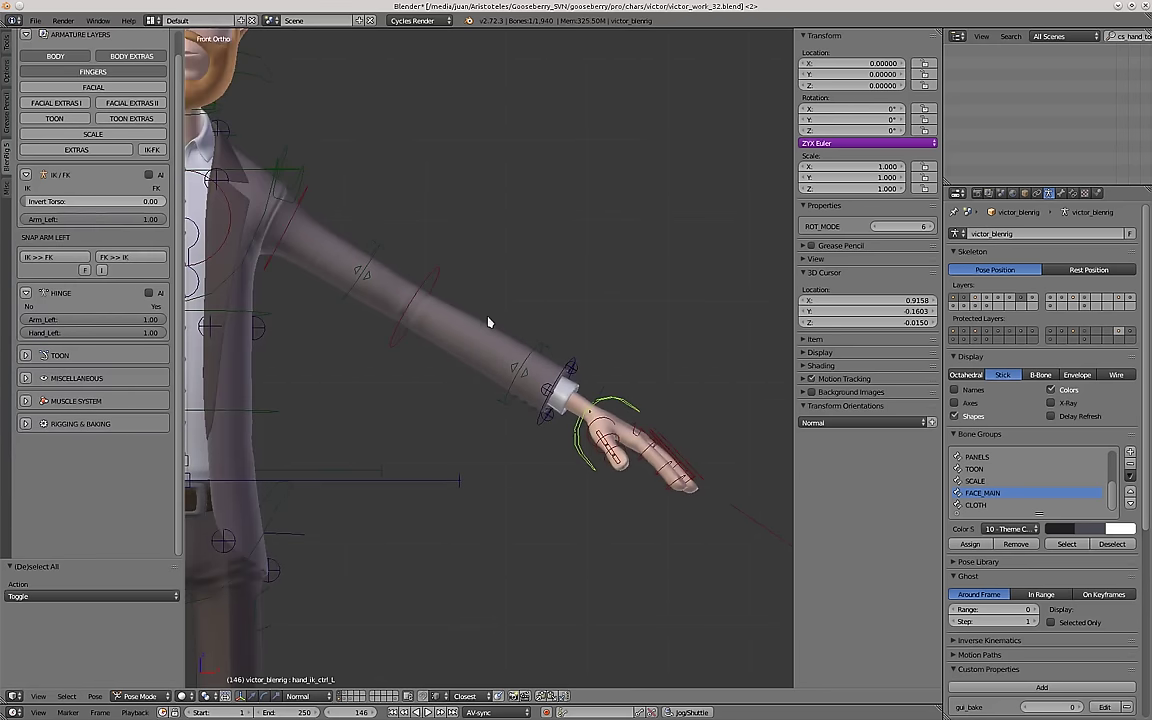
middle_click_drag(488, 317, 432, 336)
right_click(447, 258)
middle_click_drag(584, 332, 535, 375)
key("r")
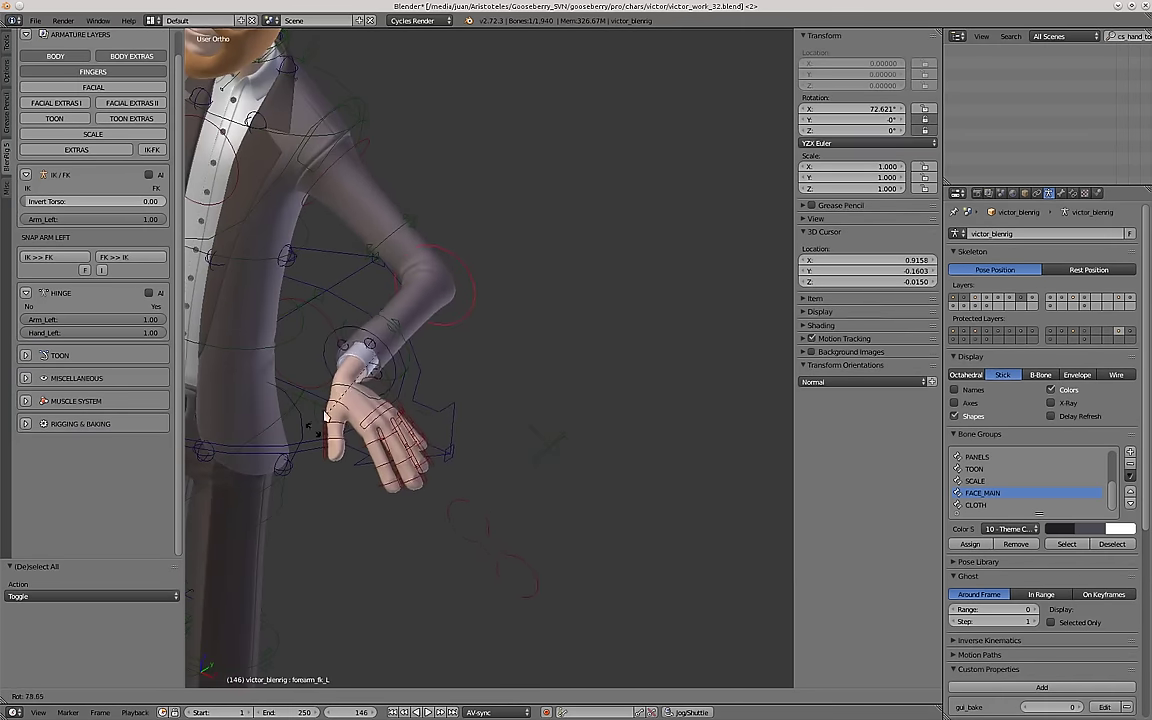
left_click(325, 417)
Select the arm_fk_L bone and rotate it by about 18.1°.
middle_click_drag(327, 415, 418, 264)
scroll(450, 329, "up", 2)
right_click(430, 124)
middle_click_drag(440, 130, 563, 242)
key("r")
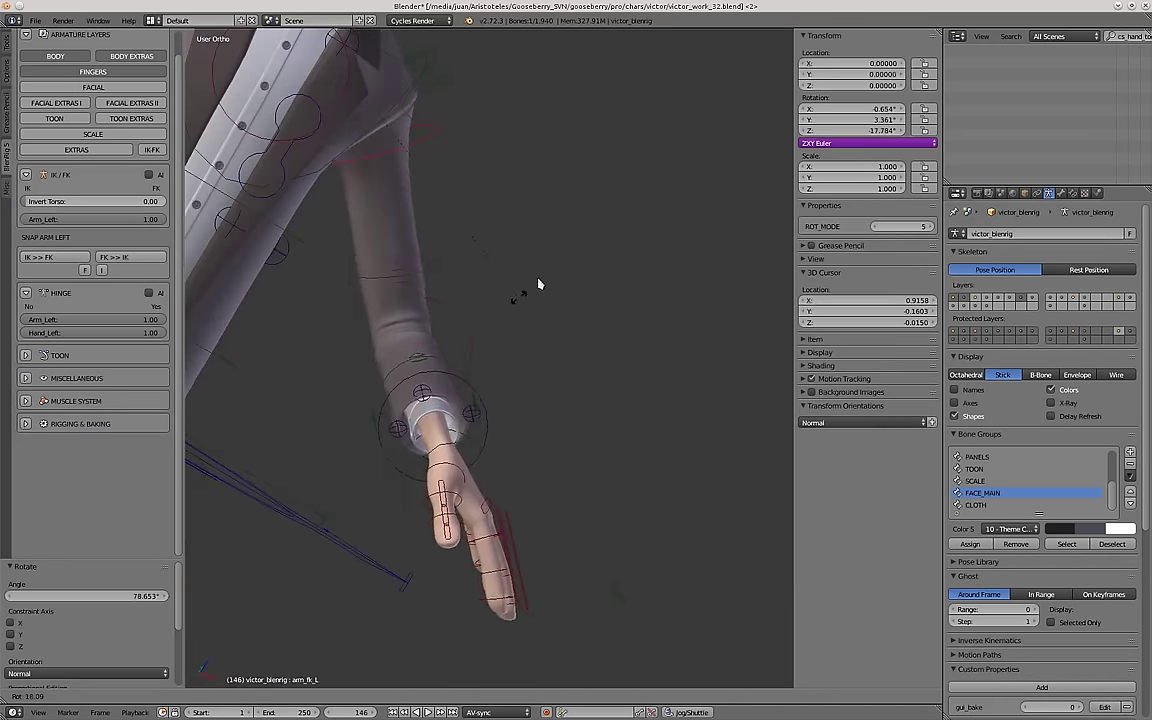
left_click(538, 281)
middle_click_drag(534, 284, 420, 290)
Rotate the left arm's FK controls into further poses, and return Arm_Left to IK at 0.00.
scroll(420, 290, "down", 1)
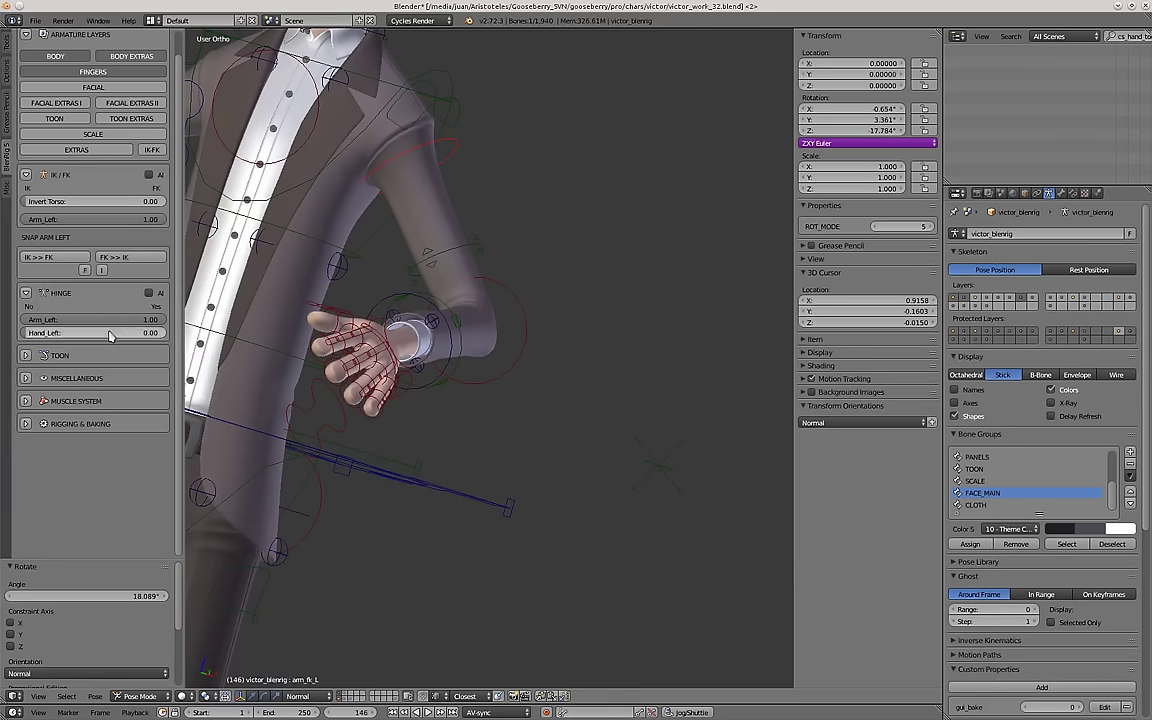
middle_click_drag(450, 392, 432, 422)
right_click(488, 378)
key("r")
left_click(356, 369)
key("r")
key("r")
left_click(372, 384)
middle_click_drag(372, 384, 337, 375)
scroll(337, 375, "up", 1)
left_click(63, 218)
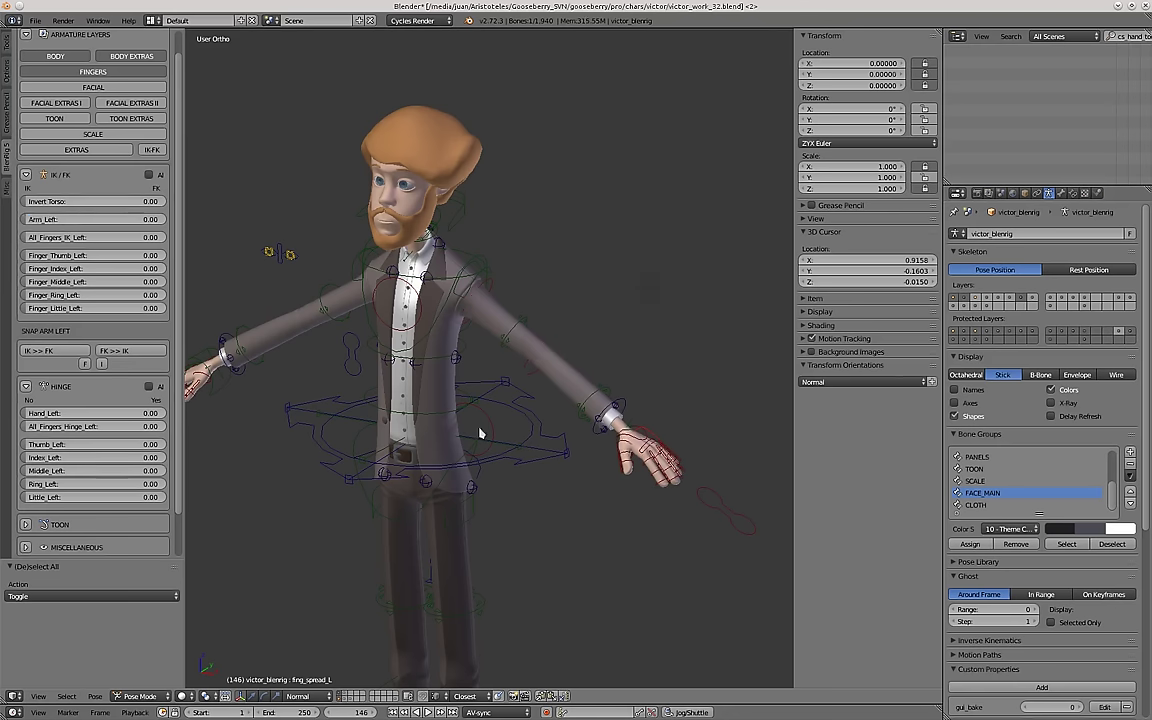
View the character from the front and test moving the left arm's IK controls, including the elbow_pole_L bone.
key("KP_1")
right_click(540, 395)
key("g")
right_click(661, 334)
key("g")
Clear the location of all bones and return to the front view.
key("a")
key("a")
key("alt+g")
key("KP_1")
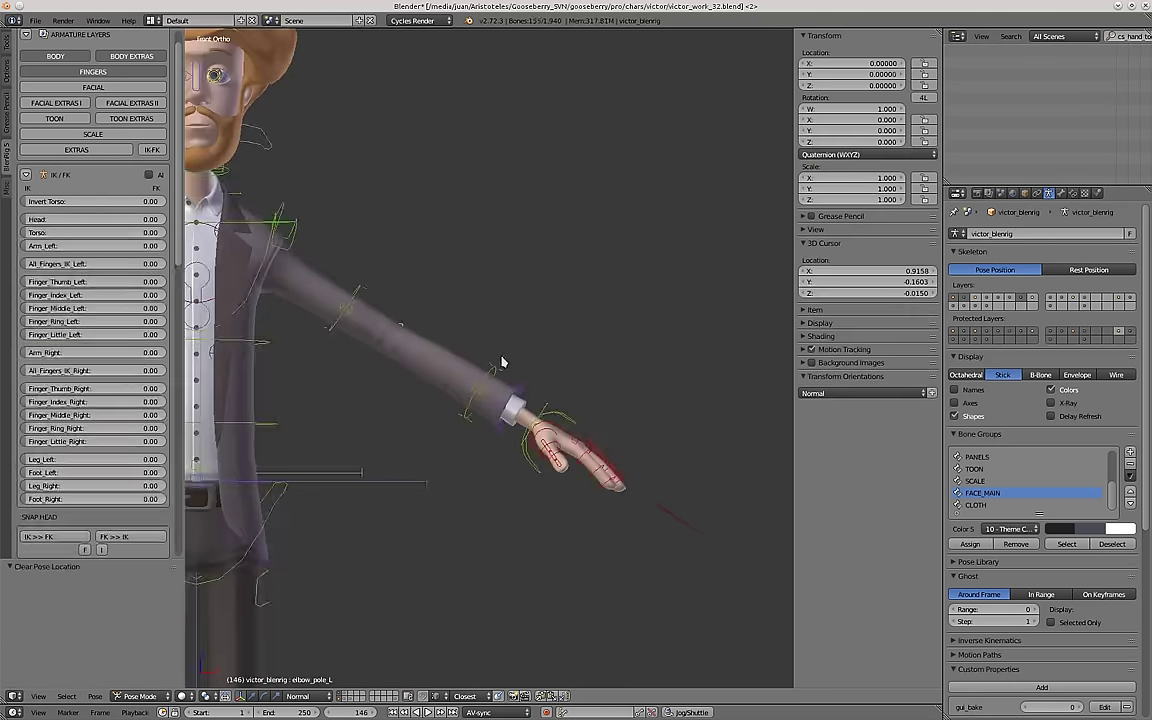
Move two of the left sleeve's cuff controls near the wrist to test how the sleeve end deforms.
key("a")
scroll(505, 430, "up", 4)
middle_click_drag(507, 429, 521, 427, "shift")
right_click(548, 333)
scroll(530, 335, "up", 3)
mouse_move(535, 335)
middle_mouse_down()
mouse_move(484, 328)
mouse_move(530, 345)
middle_mouse_up()
scroll(530, 345, "down", 2)
key("g")
left_click(562, 357)
right_click(498, 454)
key("g")
left_click(407, 470)
Select hand_fk_L, set the left hand's hinge to 1, and test rotating and moving the controls around the hand.
right_click(565, 510)
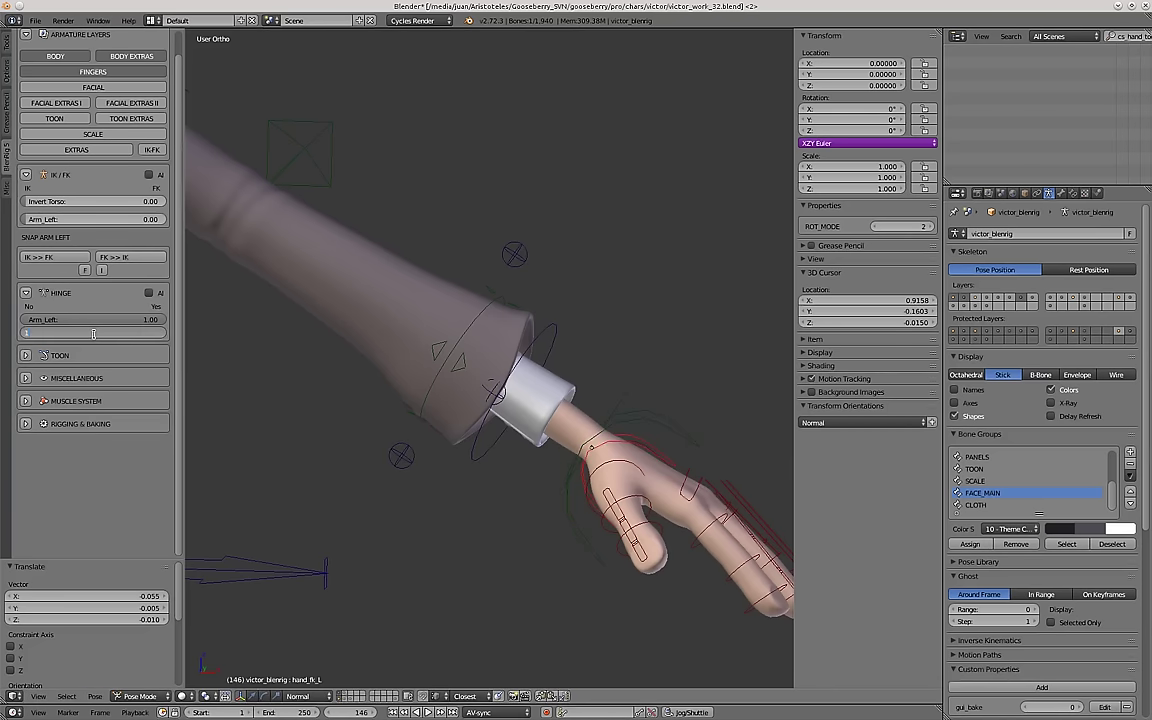
key("Return")
right_click(677, 412)
key("r")
key("r")
left_click(578, 362)
key("g")
left_click(527, 374)
right_click(525, 374)
key("g")
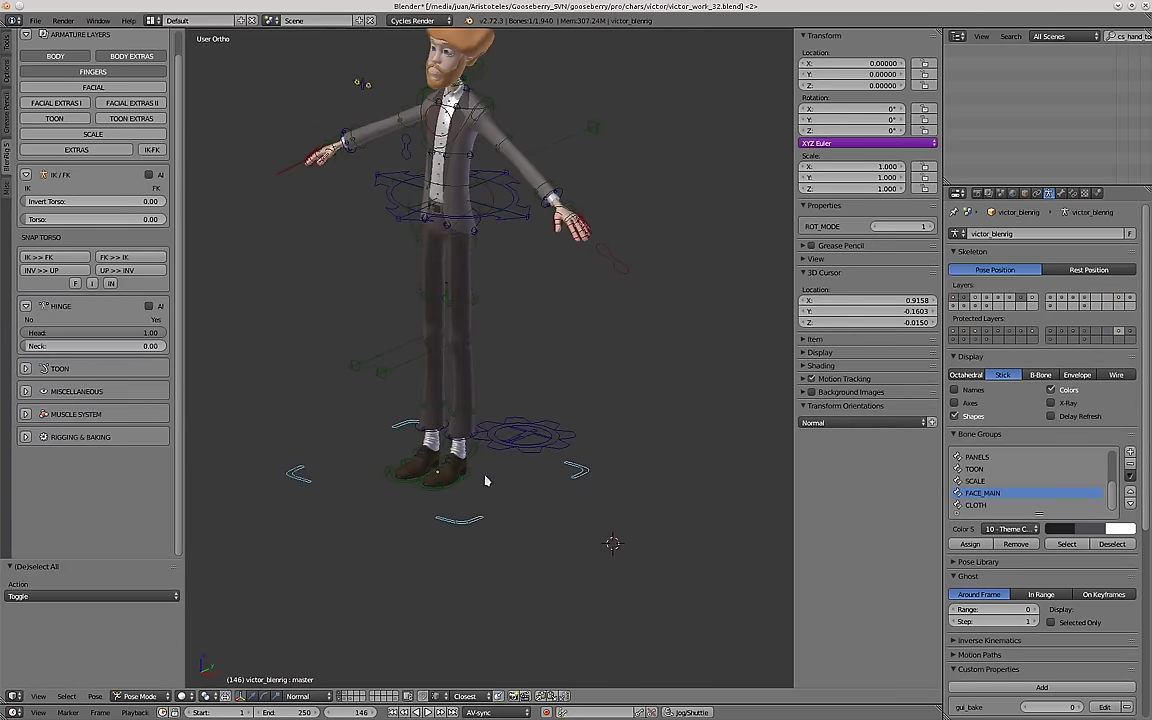
Show the IK/FK sliders for all body parts with the master bone selected.
scroll(485, 481, "up", 3)
scroll(430, 538, "down", 4)
scroll(430, 538, "up", 2)
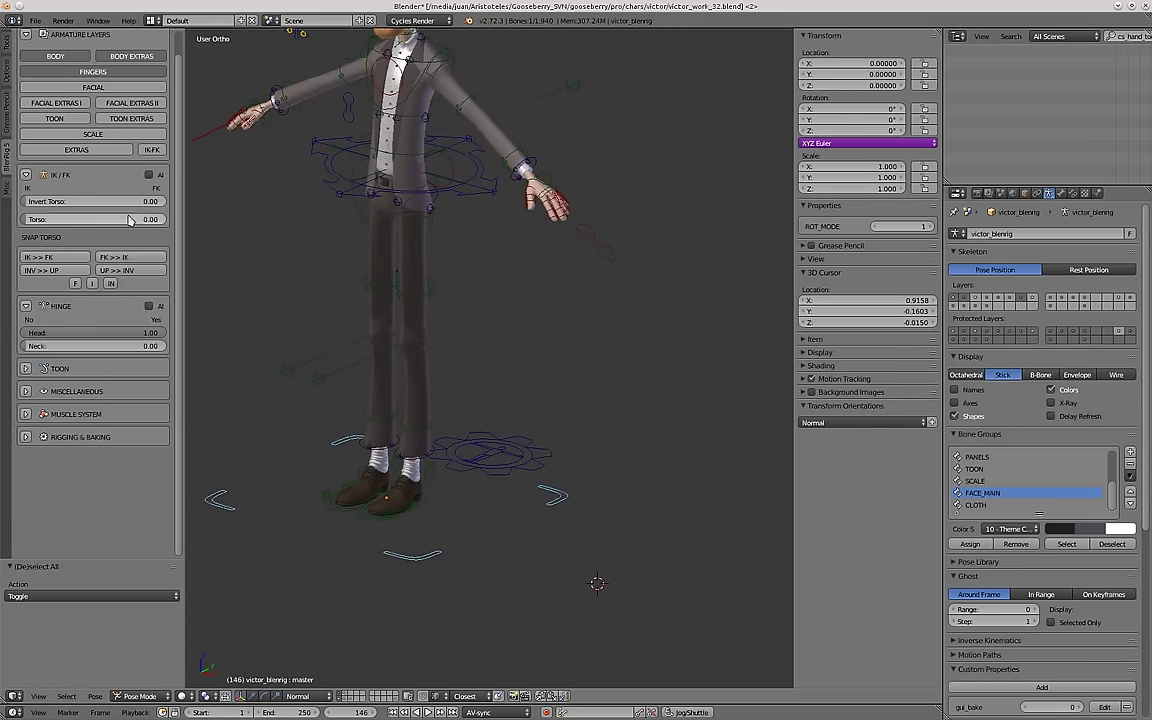
left_click(149, 175)
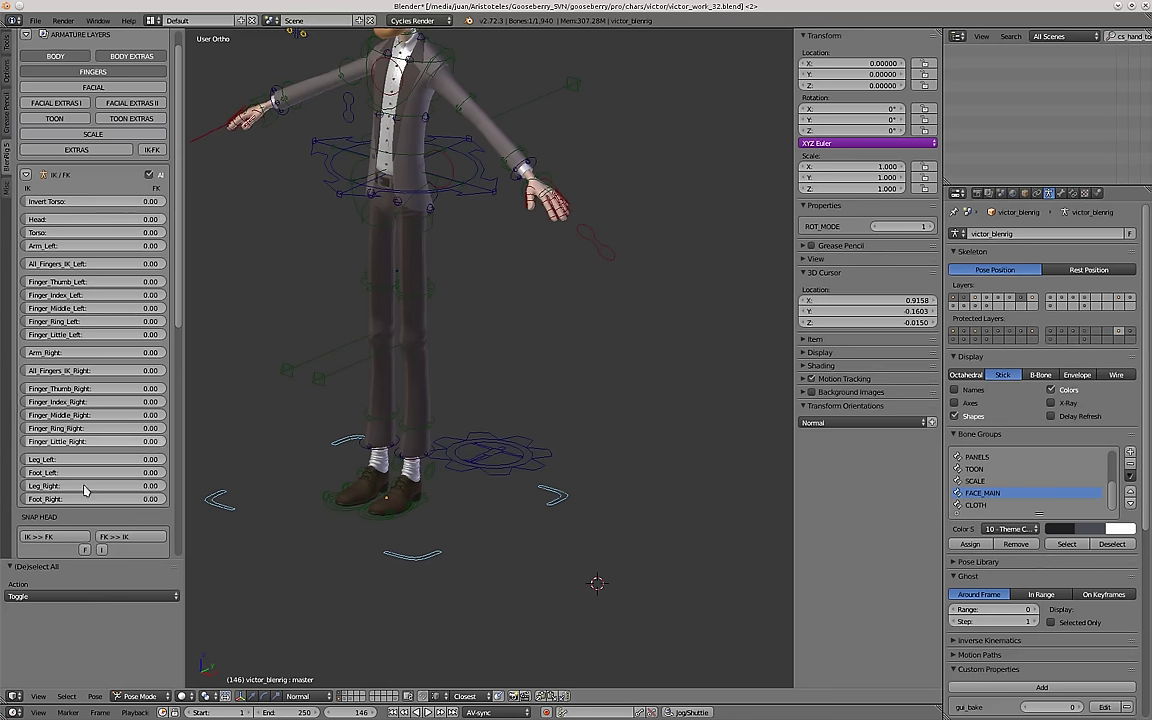
Select the gear-shaped properties bone beside the feet to view the rig's general custom properties.
scroll(509, 463, "up", 3)
right_click(442, 462)
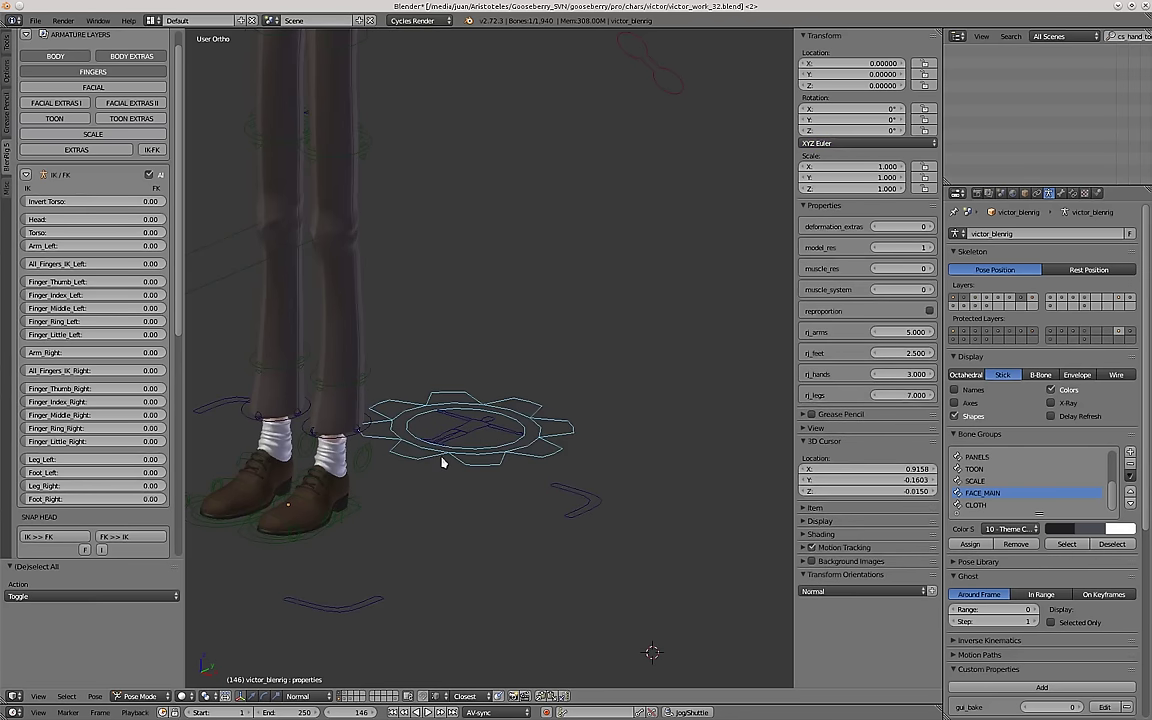
middle_click_drag(442, 463, 445, 570)
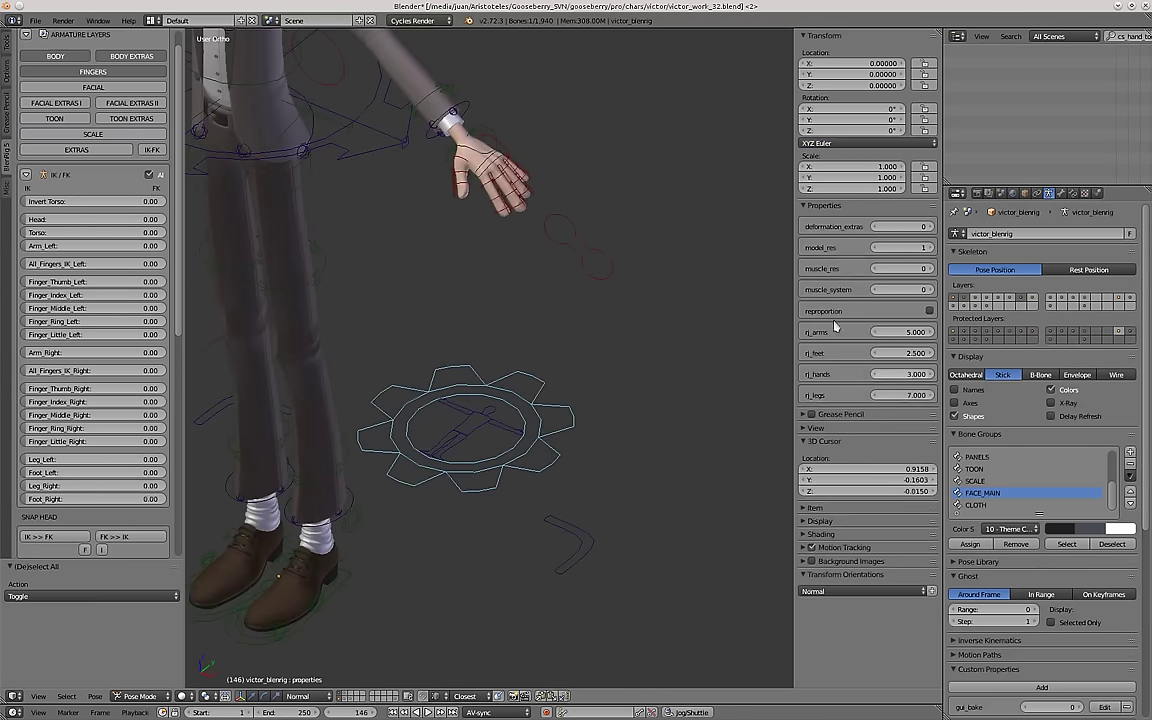
scroll(472, 480, "up", 1)
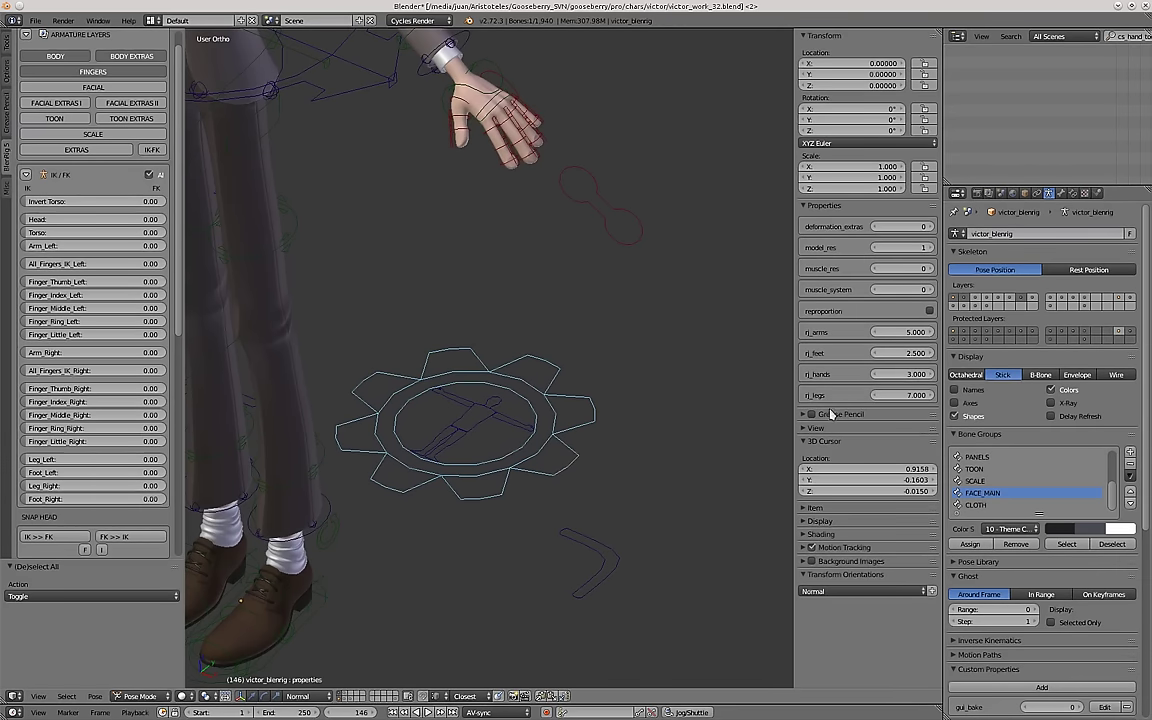
Select the body-part bones inside the gear in turn, including properties_torso and properties_arm_L, to view their custom properties.
right_click(511, 420)
right_click(479, 426)
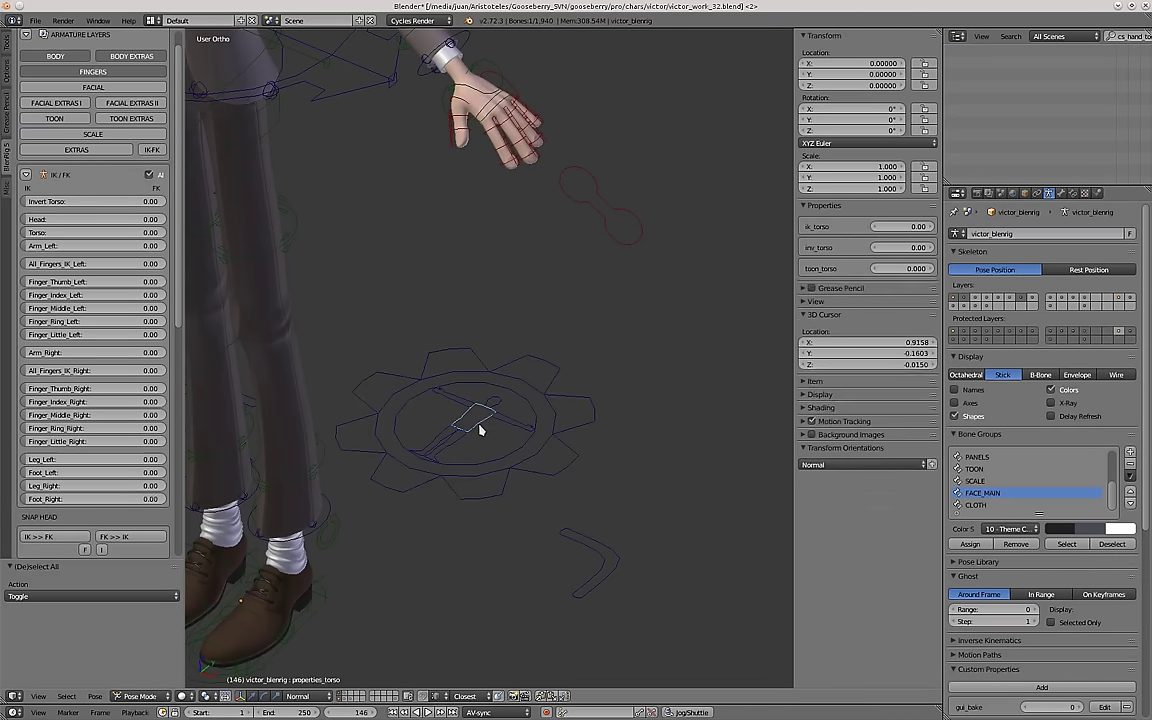
right_click(446, 442)
right_click(464, 403)
right_click(493, 402)
right_click(509, 416)
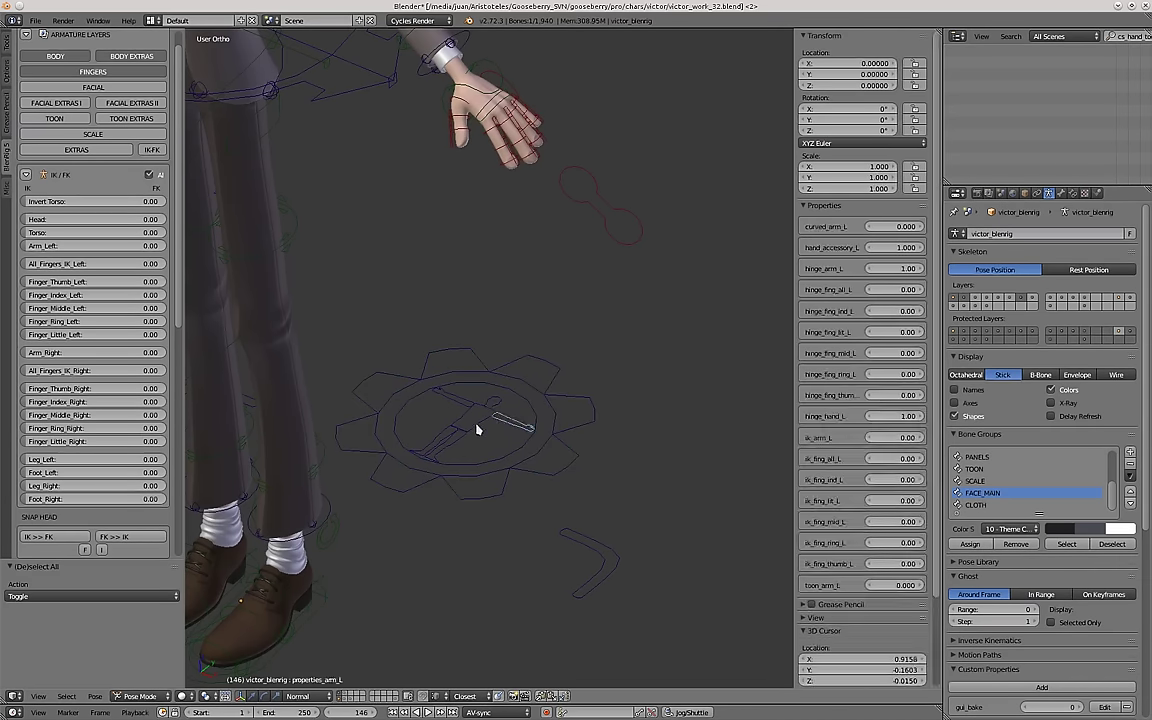
right_click(476, 427)
right_click(475, 403)
right_click(495, 404)
Select sole_ctrl_L and move it to lift the left foot and bend the leg.
scroll(495, 404, "down", 3)
middle_click_drag(481, 452, 510, 395)
scroll(519, 373, "down", 3)
scroll(535, 528, "up", 3)
scroll(505, 572, "up", 4)
right_click(503, 577)
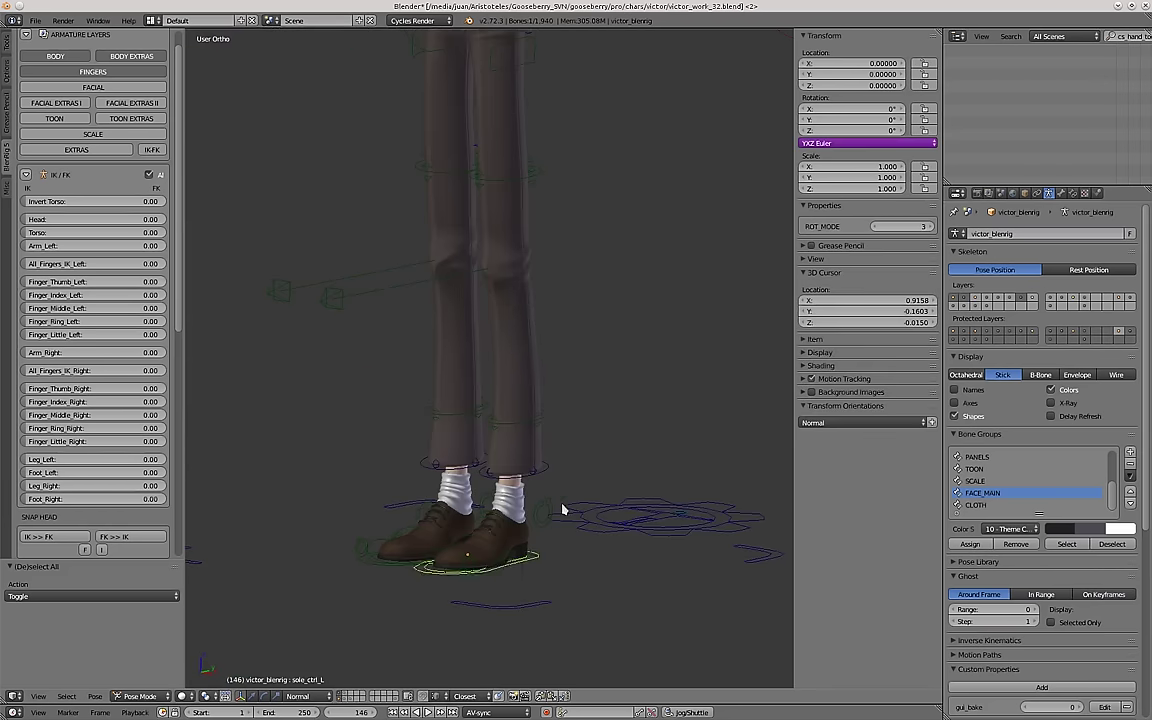
scroll(563, 509, "down", 5)
middle_click_drag(563, 509, 541, 459)
right_click(516, 413)
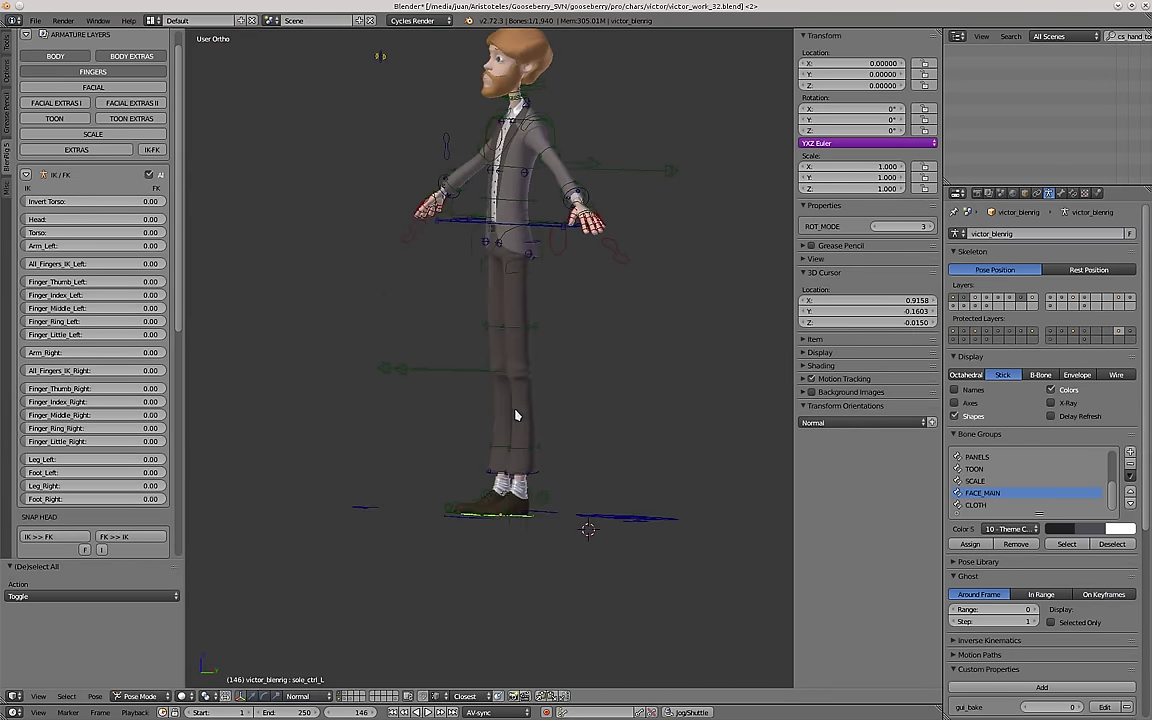
key("g")
left_click(463, 337)
middle_click_drag(463, 337, 707, 396)
key("g")
left_click(646, 364)
Move the left knee's pole control to test redirecting the bent knee.
scroll(642, 362, "up", 3)
middle_click_drag(642, 362, 421, 316)
right_click(365, 280)
middle_click_drag(365, 280, 488, 366)
key("g")
left_click(222, 350)
Scale the calf_ik_L control by about 1.4 and the thigh_ik_L control by about 1.73 to stretch the left leg.
middle_click_drag(222, 350, 566, 322)
right_click(560, 323)
scroll(563, 323, "up", 2)
key("s")
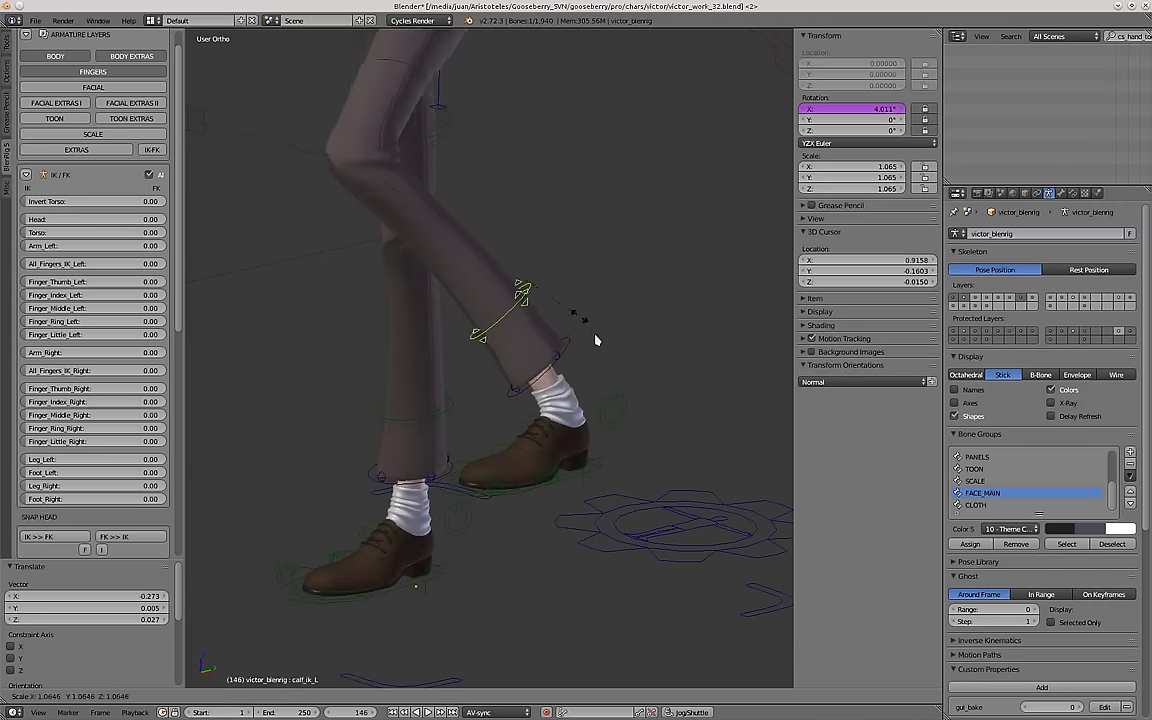
left_click(630, 381)
scroll(630, 380, "down", 5)
key("s")
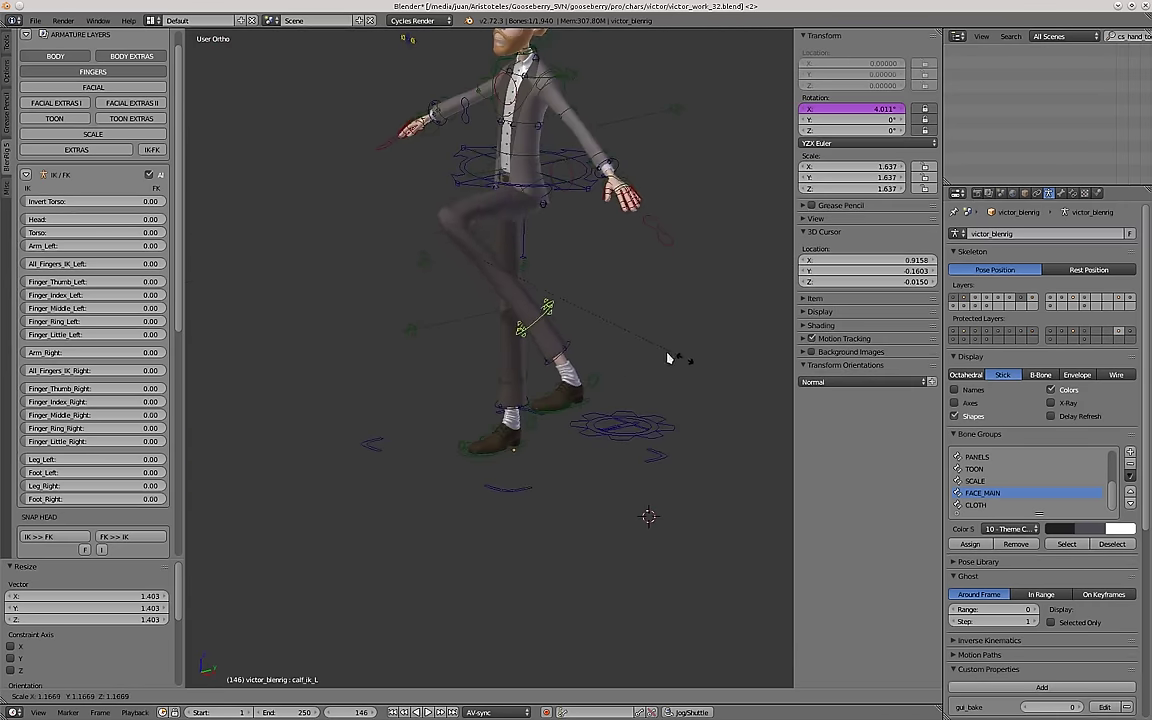
key("s")
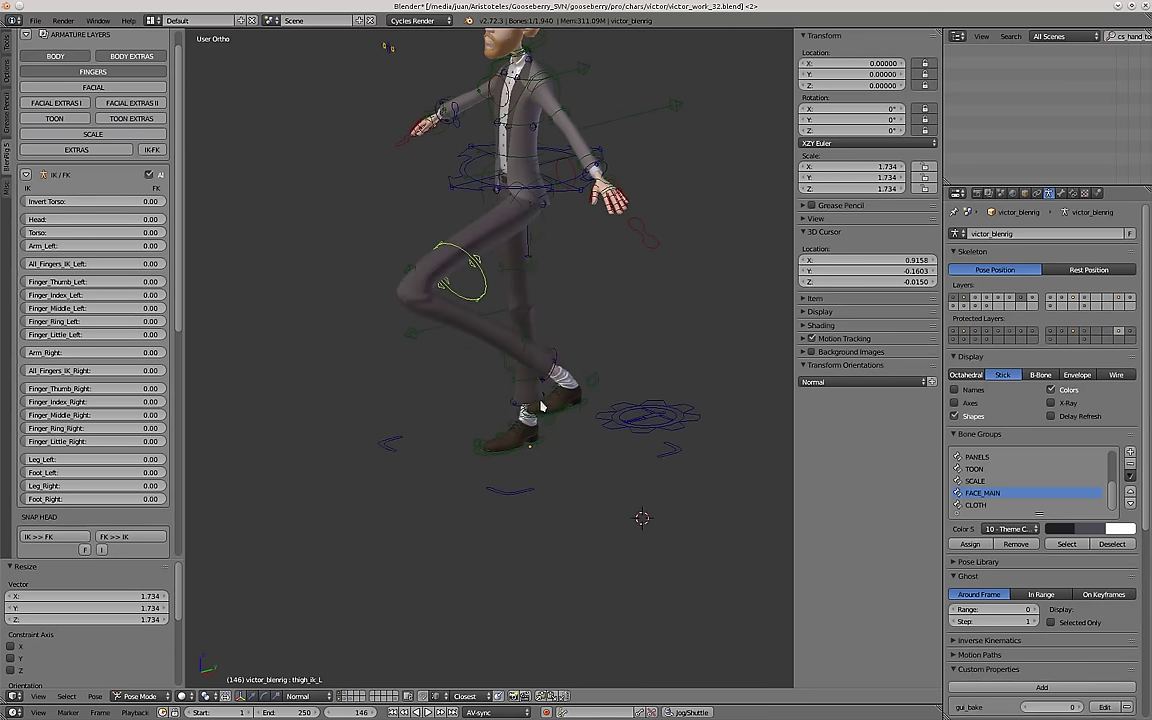
Clear the scale of all bones.
middle_click_drag(542, 406, 567, 355)
key("a")
key("alt+s")
Move sole_ctrl_L by about -0.090, -0.149 and 0.129 in X, Y and Z to raise the left foot.
scroll(517, 473, "up", 2)
right_click(519, 473)
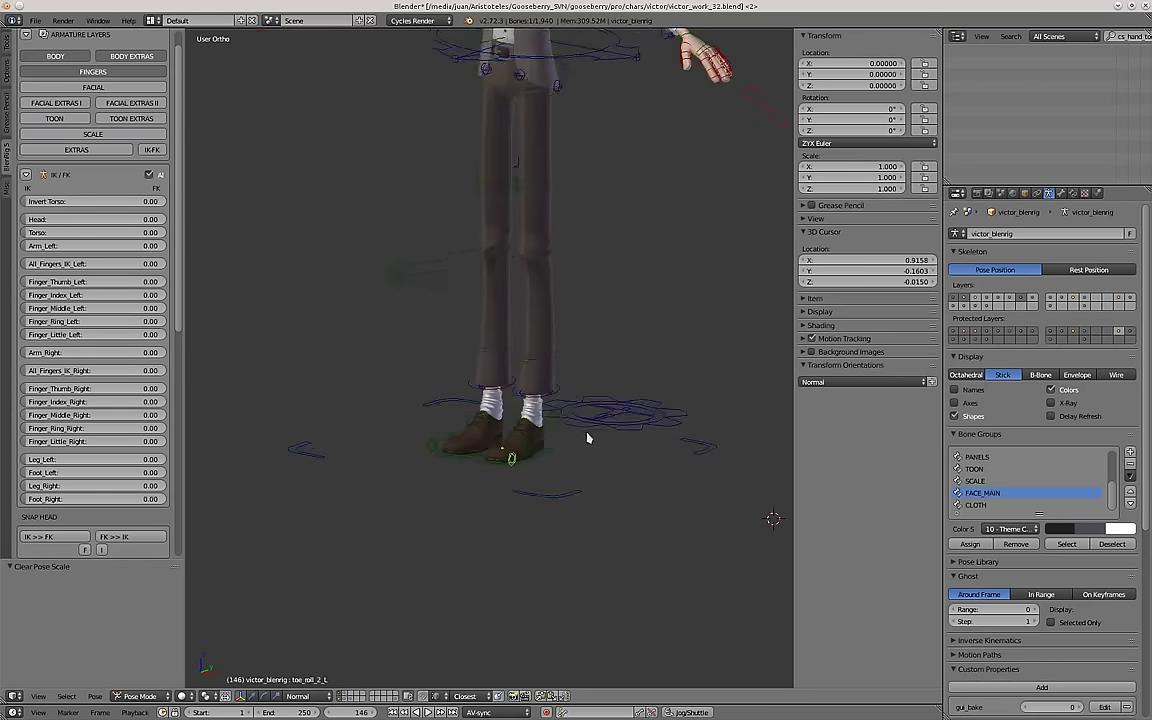
middle_click_drag(588, 438, 560, 395)
scroll(549, 463, "up", 2)
right_click(548, 463)
key("g")
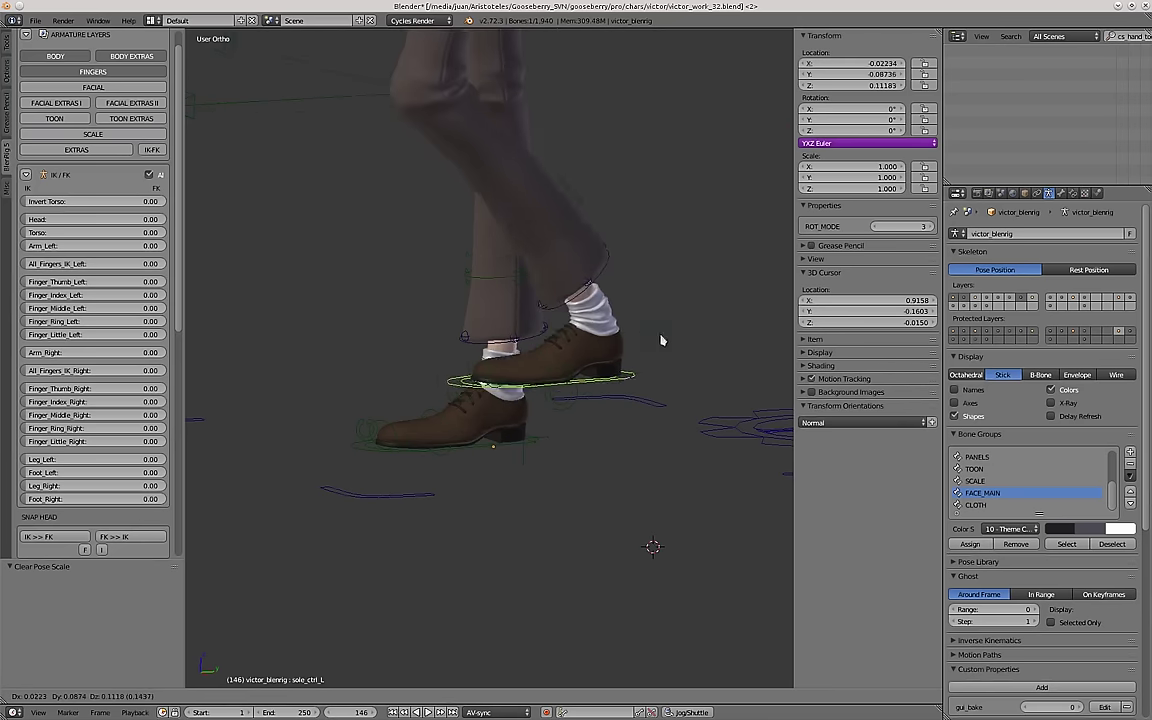
left_click(438, 324)
middle_click_drag(438, 324, 500, 351)
Select foot_roll_ctrl_L and rotate it by about -82.5° to roll the left foot onto its tip.
right_click(570, 345)
scroll(560, 343, "up", 3)
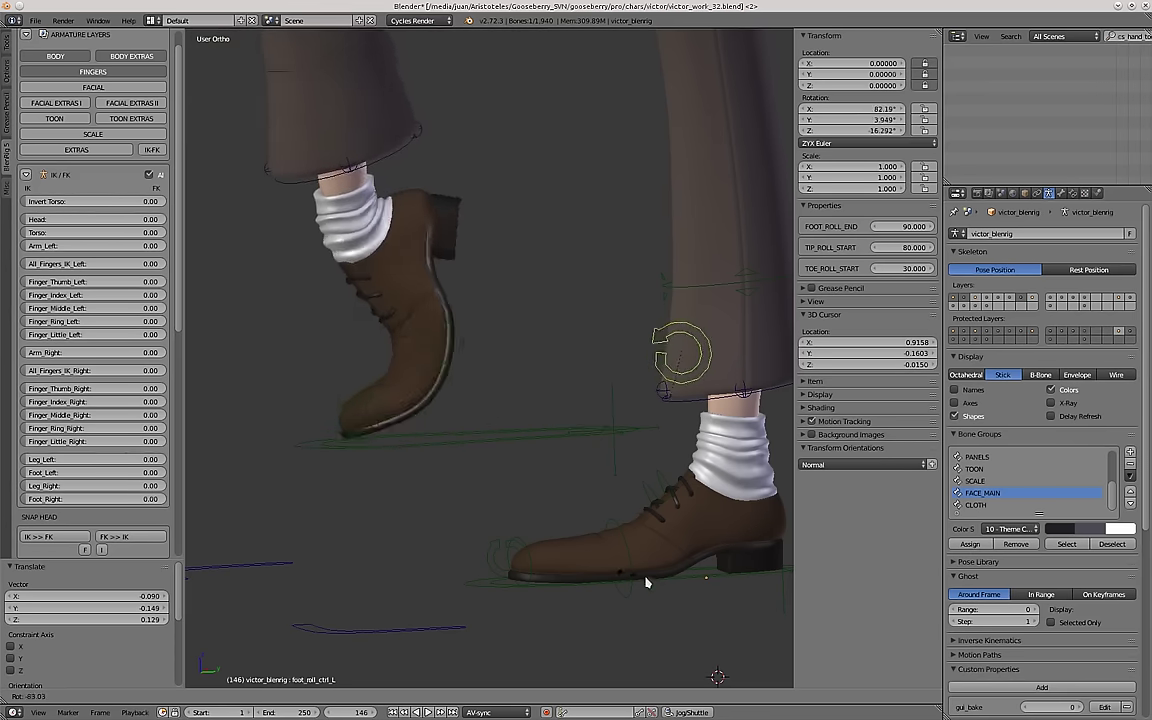
left_click(608, 588)
middle_click_drag(545, 390, 532, 432)
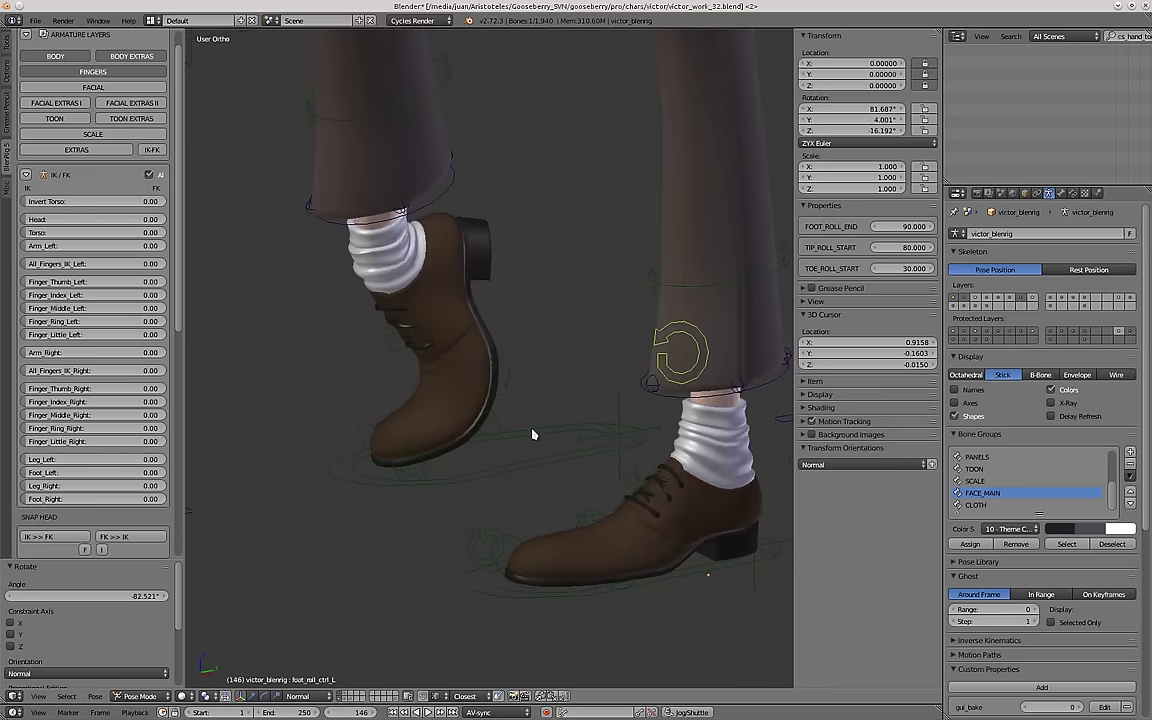
Rotate the toe_roll_2_L control at the tip of the left shoe and select another control on that foot.
right_click(468, 405)
middle_click_drag(455, 430, 415, 415)
key("r")
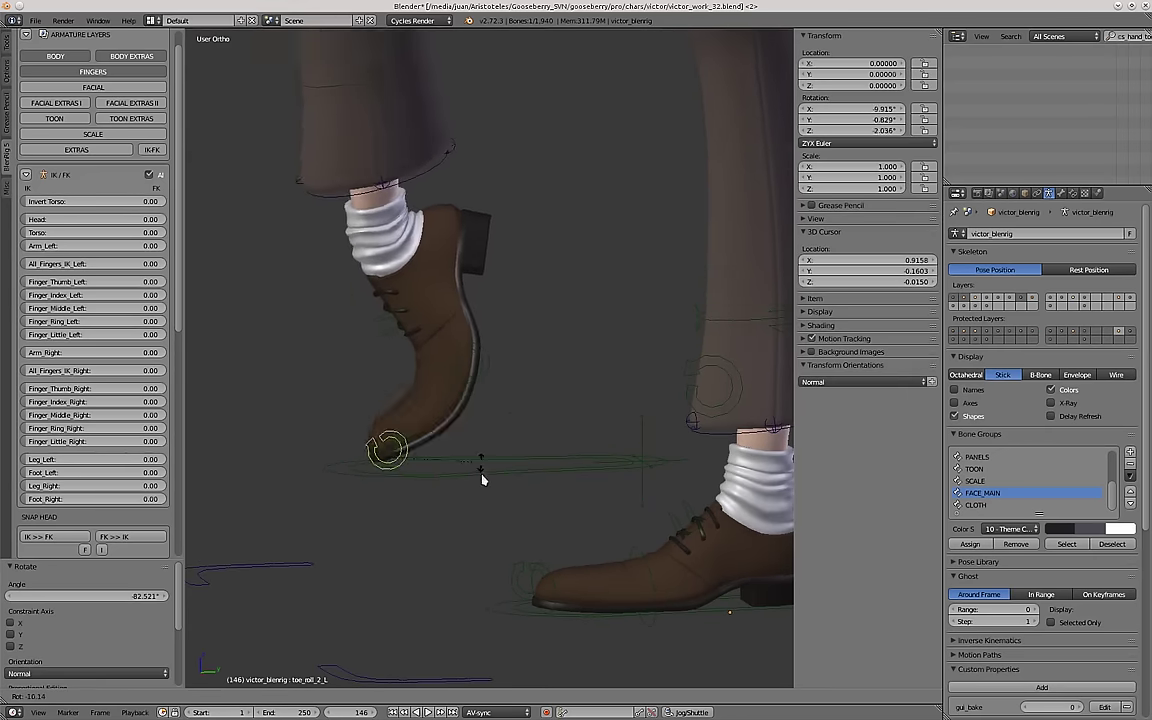
left_click(448, 380)
right_click(435, 340)
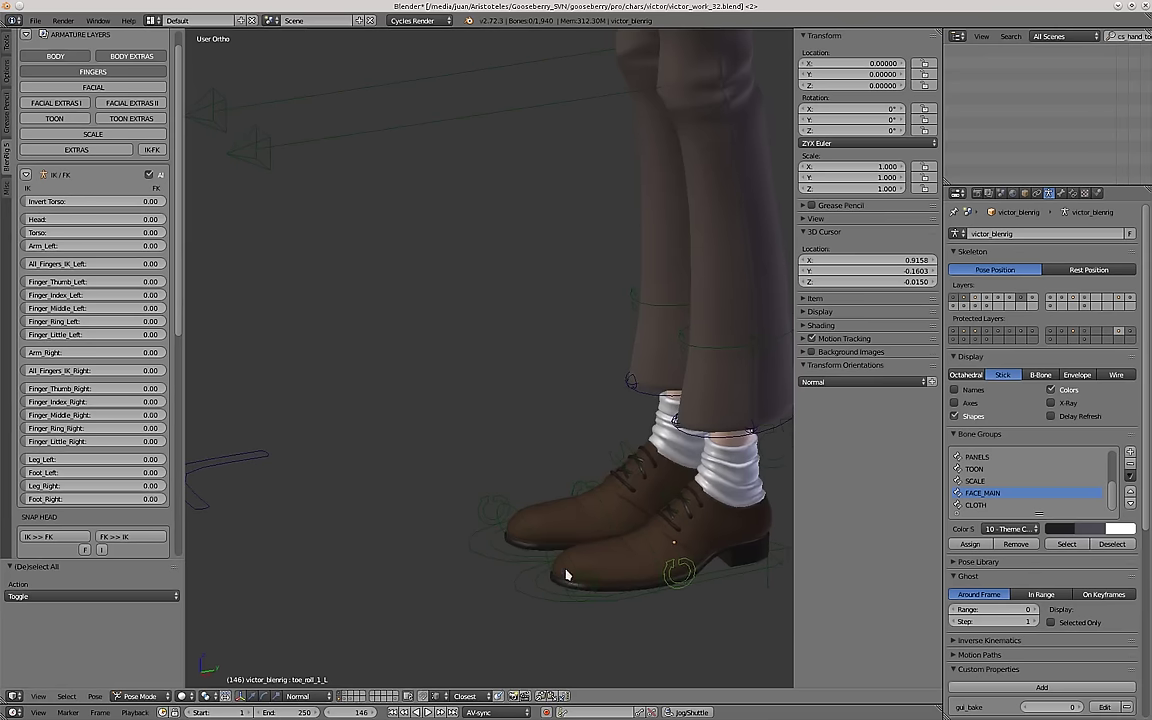
Move toes_ik_ctrl_mid_L up about 0.036 to bend the left toes, and clear the location of all bones.
right_click(622, 580)
scroll(463, 360, "up", 4)
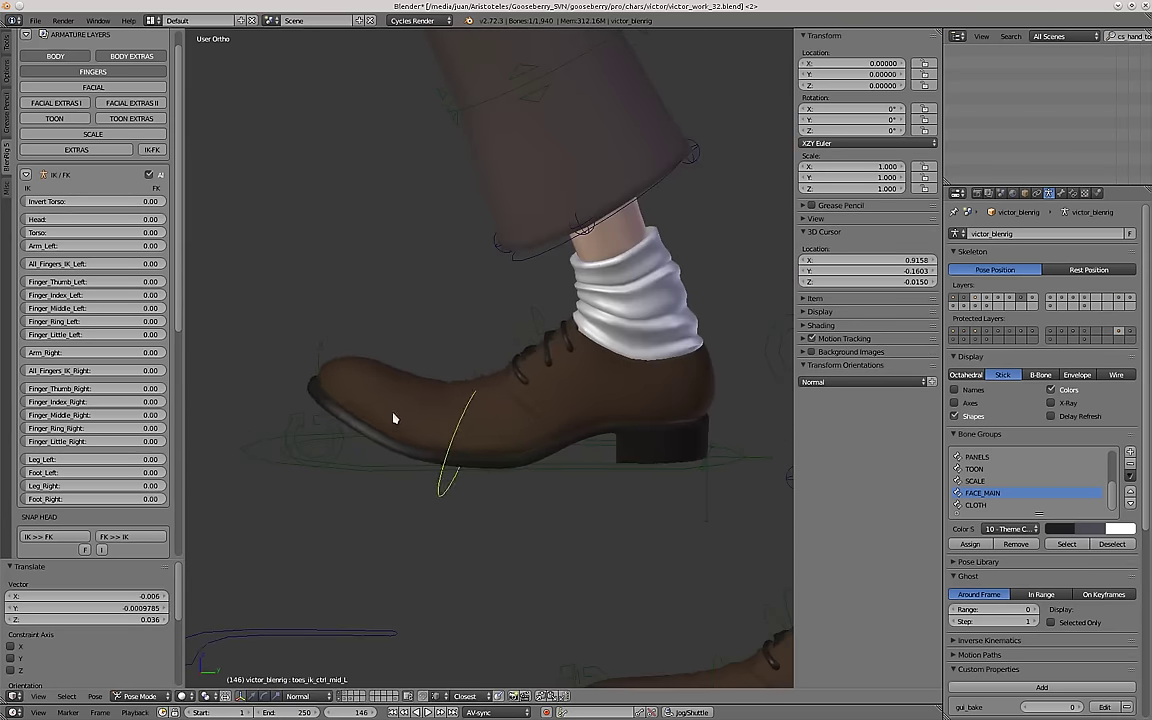
key("a")
key("a")
key("alt+g")
scroll(362, 376, "down", 5)
key("a")
Select sole_ctrl_L and move it forward and up to raise the left foot in front of the right one.
right_click(530, 524)
key("g")
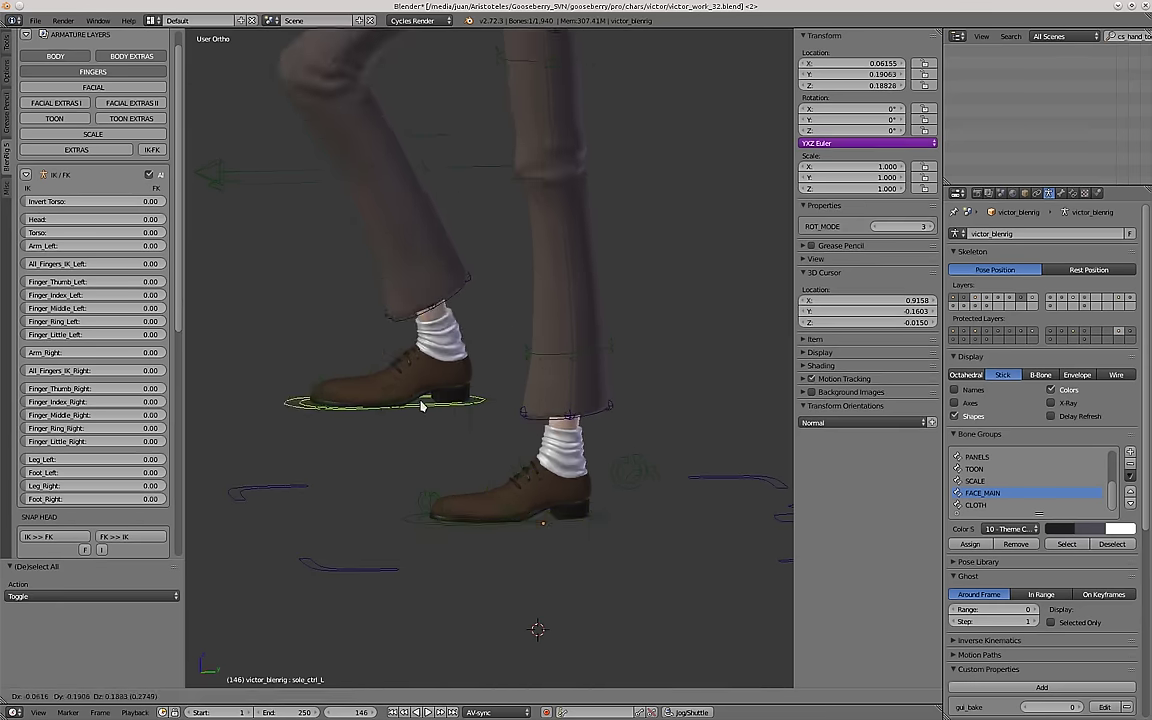
left_click(416, 394)
Test rotating and moving the left foot's controls, including foot_ik_ctrl_L on the instep, to shift the raised foot.
scroll(414, 364, "up", 3)
right_click(408, 340)
middle_click_drag(457, 440, 555, 484, "shift")
key("r")
right_click(404, 465)
middle_click_drag(404, 465, 600, 370)
key("g")
left_click(600, 372)
key("g")
mouse_move(509, 415)
middle_mouse_down()
mouse_move(640, 400)
mouse_move(590, 430)
mouse_move(522, 424)
middle_mouse_up()
left_click(504, 419)
key("g")
left_click(610, 398)
Try to rotate the foot_ik_ctrl_L control and examine the available pivot point modes.
right_click(506, 419)
key("r")
right_click(458, 396)
right_click(460, 380)
middle_click_drag(460, 380, 604, 400)
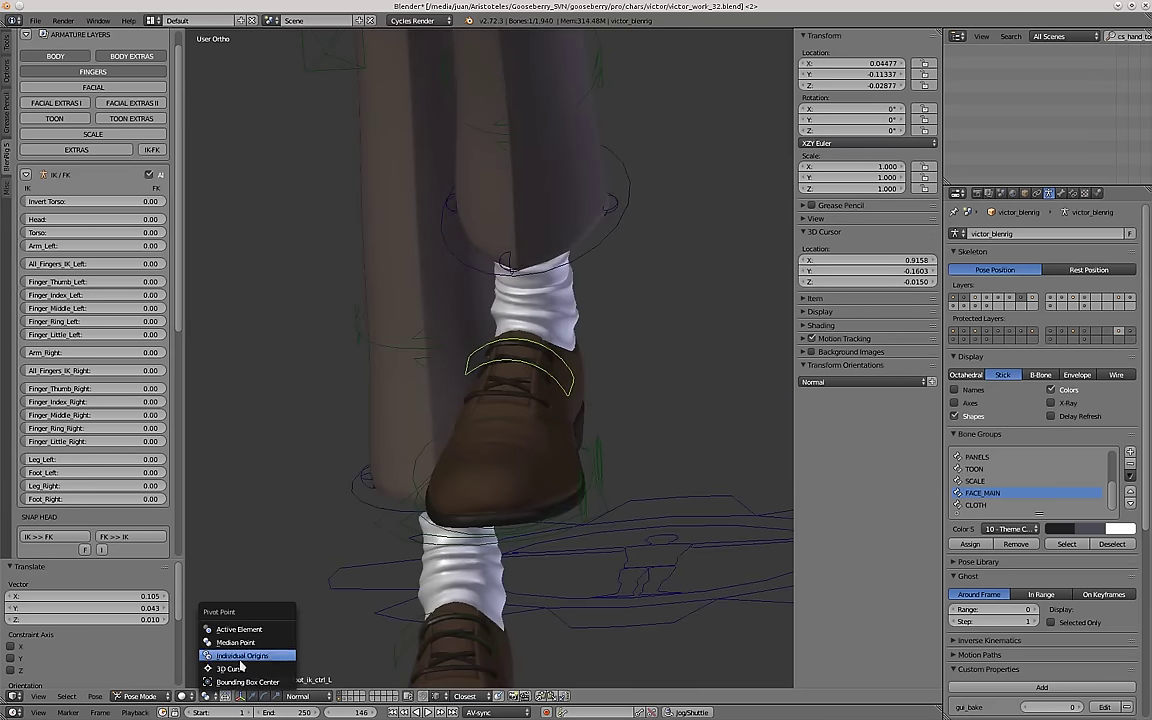
Reposition foot_ik_ctrl_L twice, by about -0.063 and about 0.076 in Z, to shift the left foot down and up.
scroll(488, 432, "down", 9)
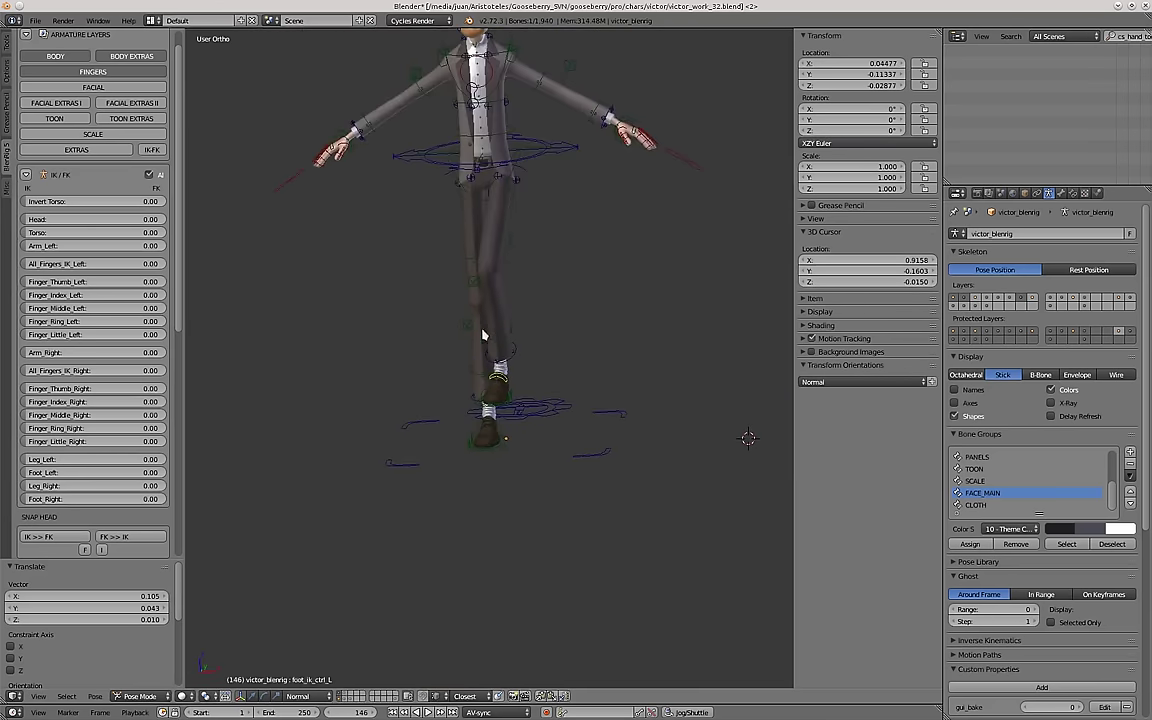
scroll(512, 372, "up", 5)
key("g")
right_click(614, 345)
scroll(614, 345, "up", 3)
middle_click_drag(614, 345, 565, 352)
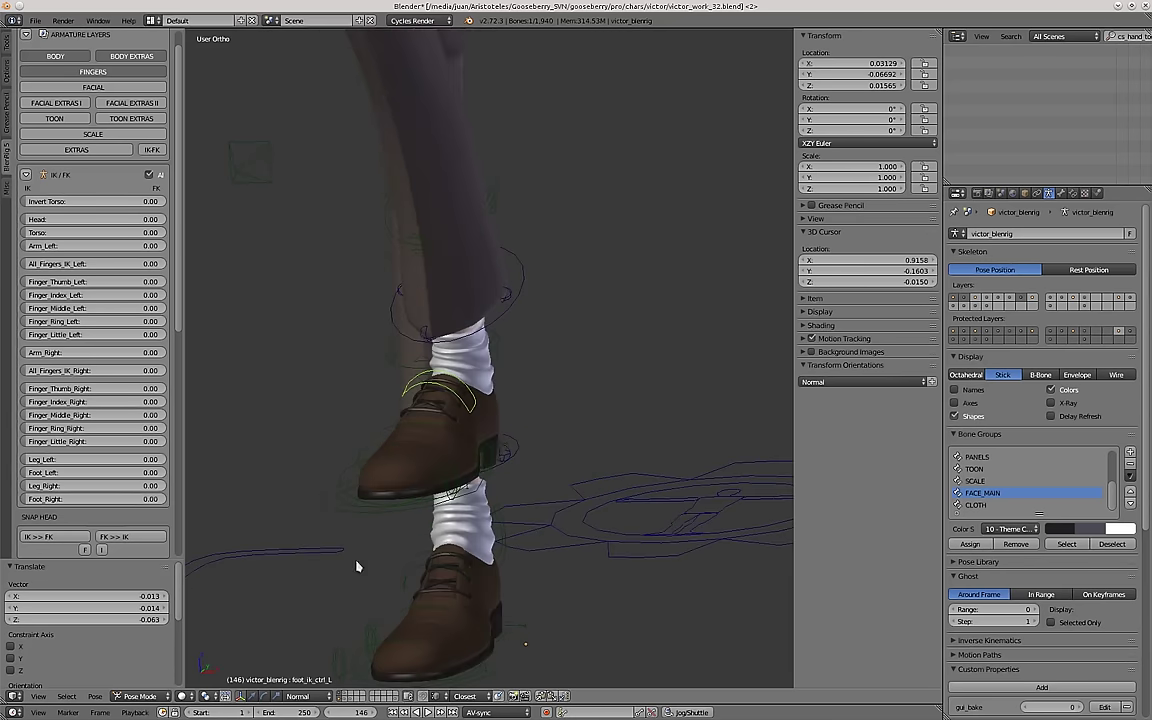
right_click(524, 288)
middle_click_drag(595, 365, 555, 395)
key("g")
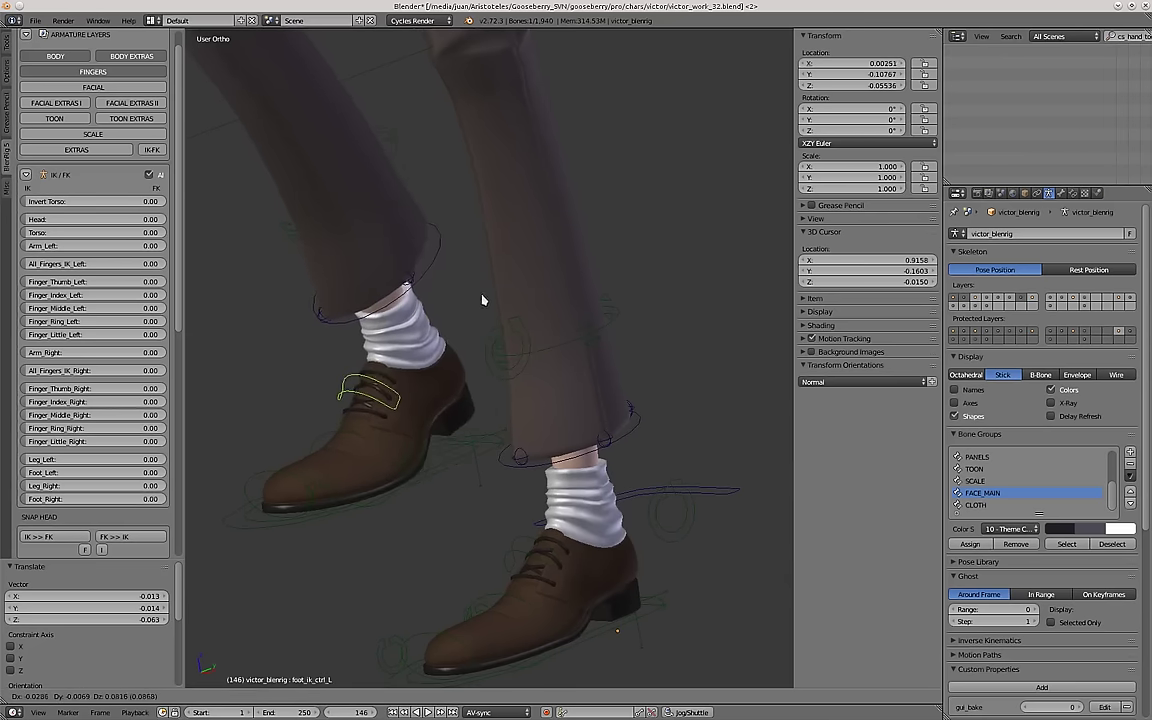
left_click(481, 301)
middle_click_drag(465, 325, 489, 378)
Select foot_roll_ctrl_L and rotate it freely to roll and tilt the raised left foot.
right_click(489, 380)
scroll(524, 458, "up", 1)
middle_click_drag(480, 436, 537, 451)
key("r")
key("r")
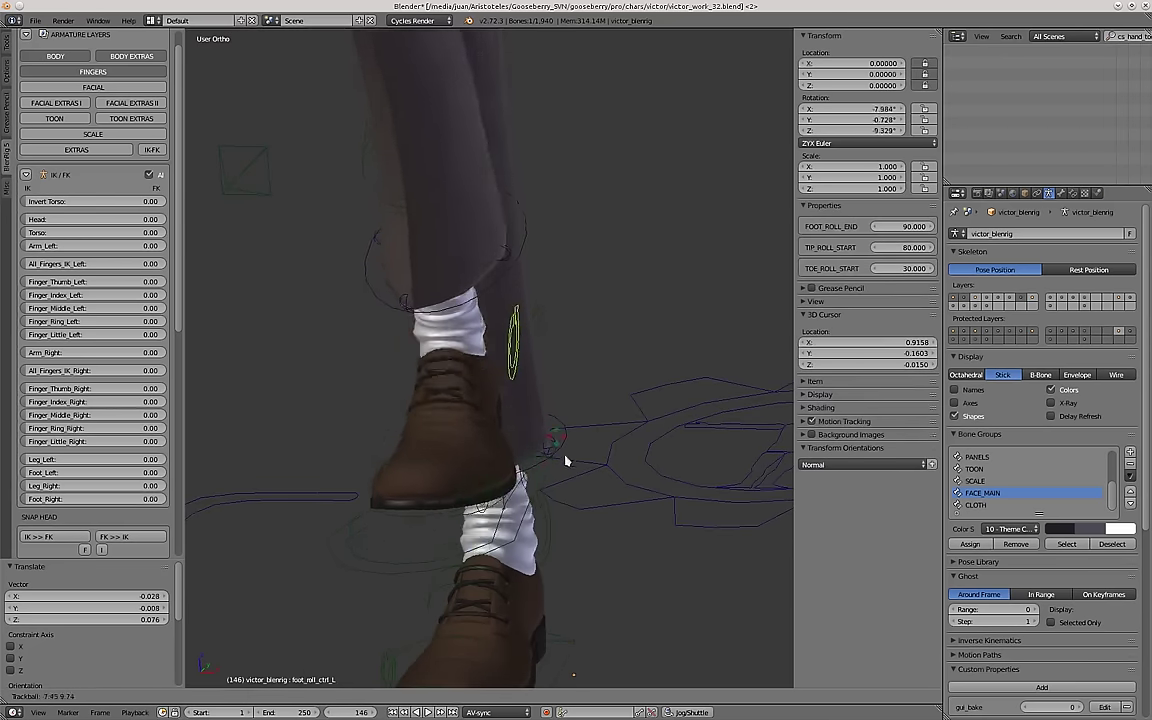
left_click(550, 464)
middle_click_drag(550, 464, 424, 425)
key("r")
left_click(510, 456)
Clear the location, rotation and scale of all bones.
key("a")
key("a")
key("alt+g")
key("alt+r")
key("alt+s")
scroll(505, 452, "down", 3)
scroll(420, 425, "up", 2)
Move the left trouser leg's cuff_ctrl_L and cuff_front_ctrl_L controls to test how the hem deforms.
right_click(450, 409)
right_click(450, 418)
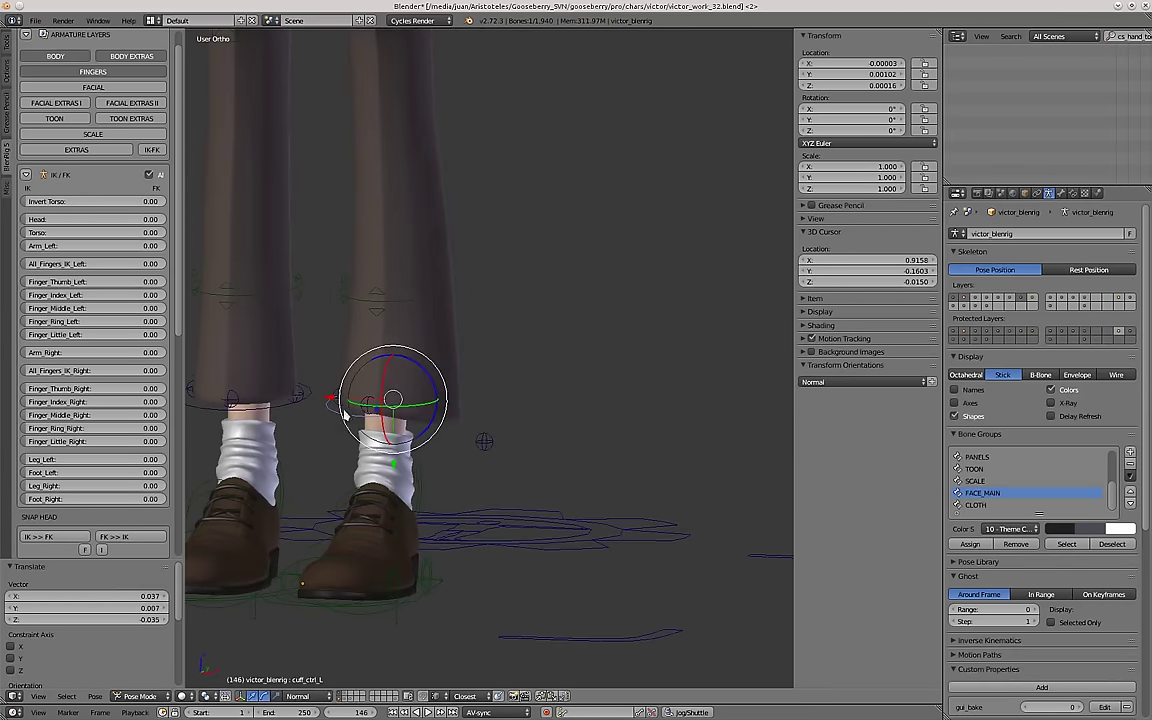
scroll(360, 400, "up", 3)
key("g")
left_click(341, 458)
middle_click_drag(345, 416, 272, 418)
scroll(358, 420, "down", 2)
key("g")
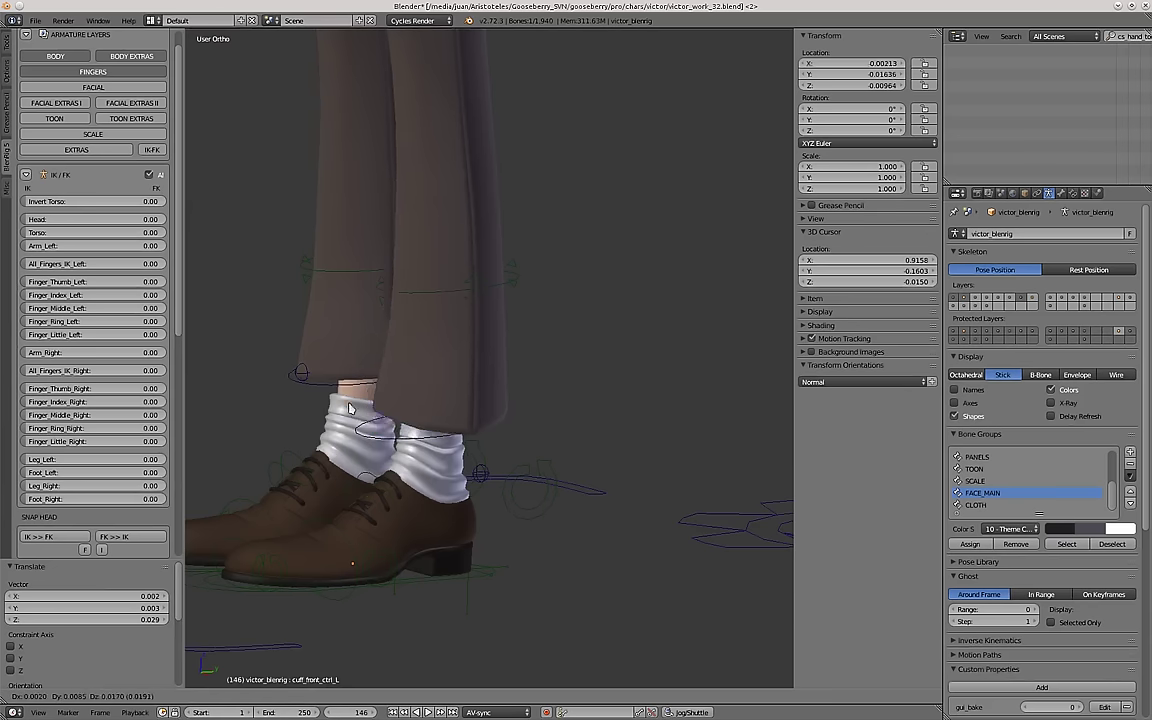
left_click(349, 406)
Switch the left leg and foot to FK by setting Leg_Left and Foot_Left to 1.00.
key("a")
scroll(350, 410, "down", 4)
middle_click_drag(340, 450, 440, 520)
right_click(412, 526)
left_click(149, 176)
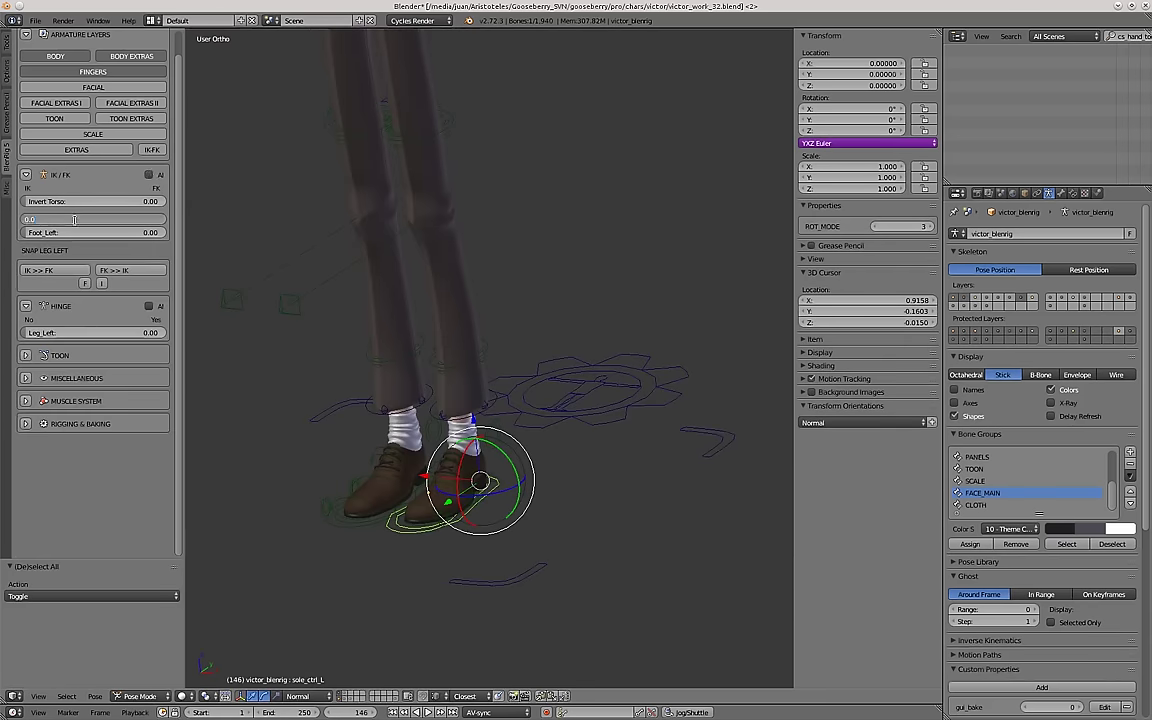
type("1")
key("Return")
right_click(435, 524)
left_click(117, 238)
type("0")
key("Return")
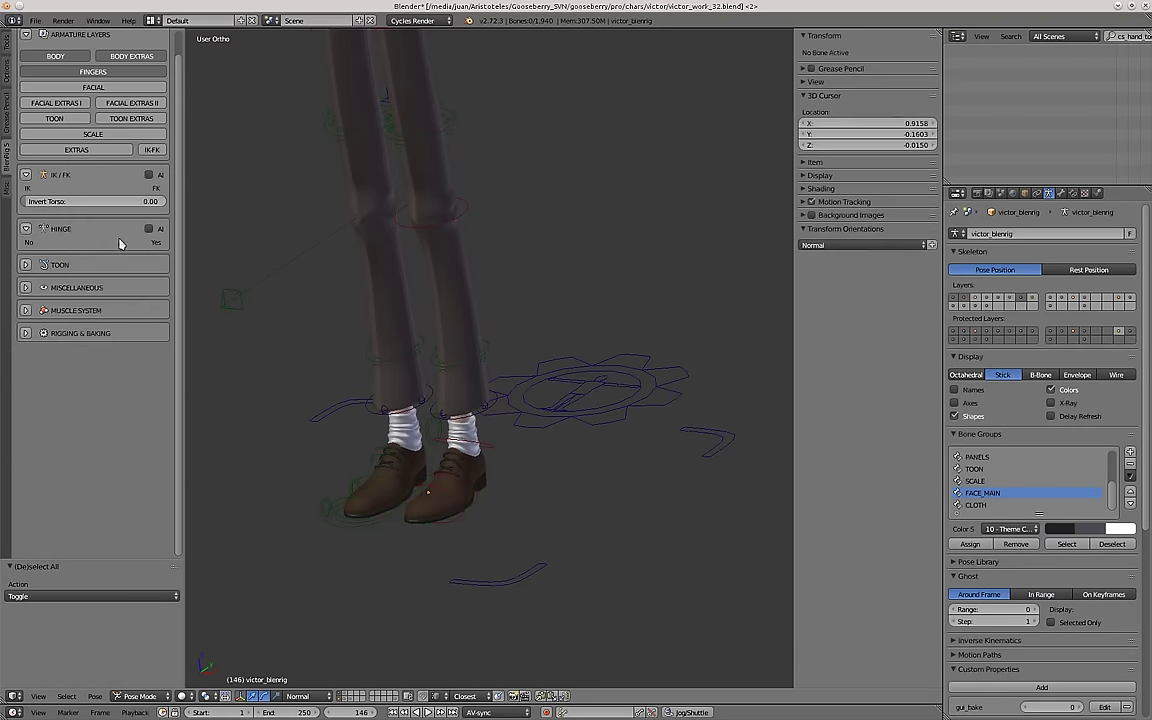
Rotate thigh_fk_L to swing the left leg outward, and freely rotate the lower leg to bend the knee.
scroll(478, 465, "up", 2)
scroll(478, 465, "down", 2)
middle_click_drag(478, 465, 500, 510)
right_click(424, 113)
middle_click_drag(424, 113, 580, 160)
key("r")
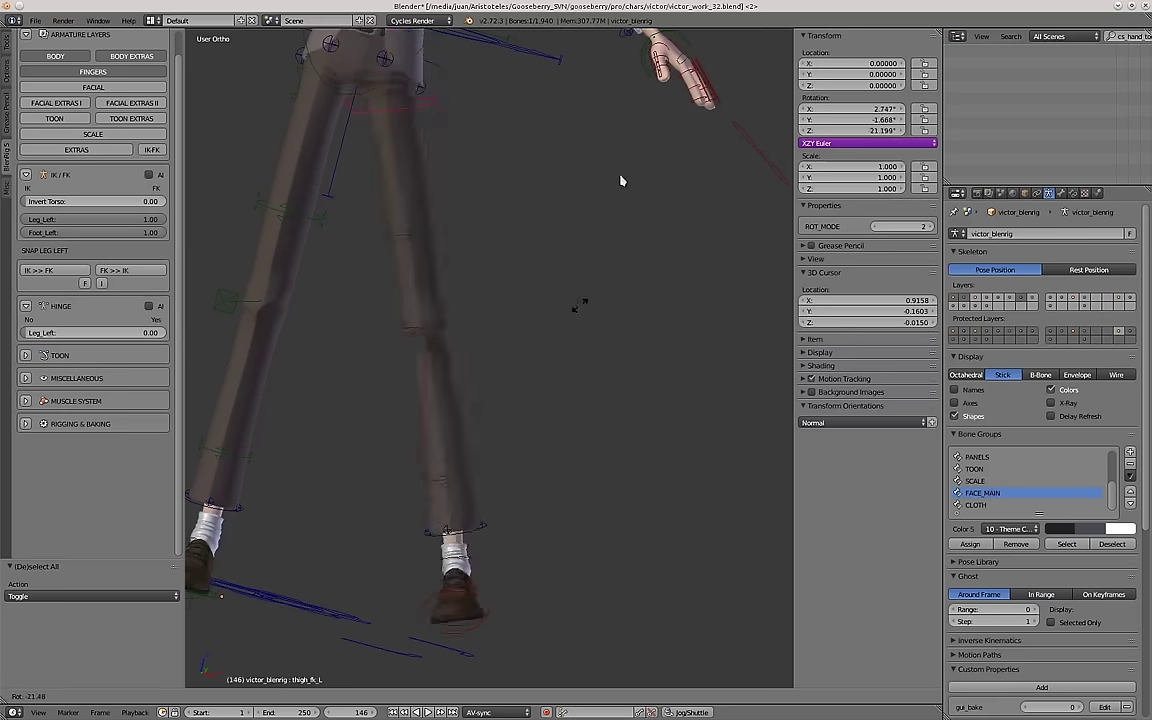
left_click(630, 120)
right_click(540, 303)
key("r")
key("r")
left_click(538, 387)
middle_click_drag(538, 387, 607, 311)
Rotate the left foot's FK controls, including toe_2_fk_L, to pose the foot and toes of the raised leg.
key("r")
right_click(607, 311)
right_click(628, 277)
middle_click_drag(773, 297, 565, 310, "shift")
left_click(628, 279)
scroll(655, 336, "up", 4)
right_click(675, 304)
key("r")
left_click(558, 334)
right_click(540, 362)
key("r")
left_click(528, 352)
scroll(480, 310, "down", 5)
Try rotating the left lower leg at the knee, and freely rotate thigh_fk_L by about -25.2° and 45.8°.
key("a")
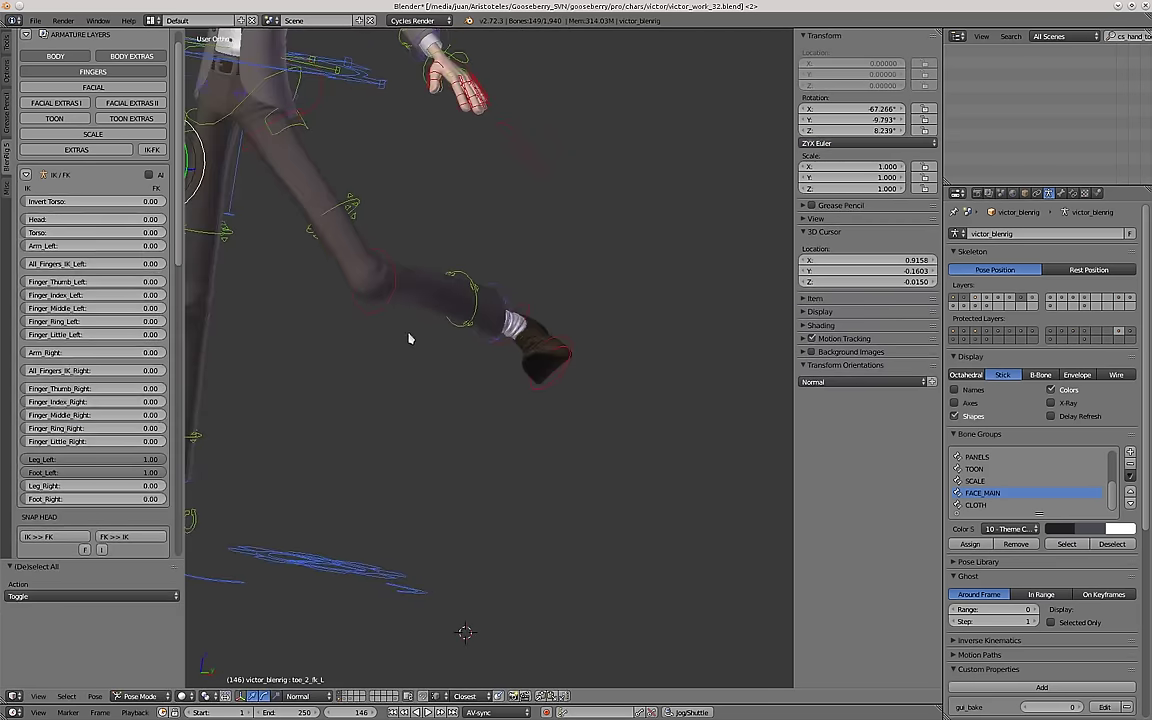
right_click(394, 300)
key("r")
key("r")
right_click(390, 298)
right_click(254, 143)
key("r")
key("r")
left_click(308, 123)
middle_click_drag(375, 365, 440, 405)
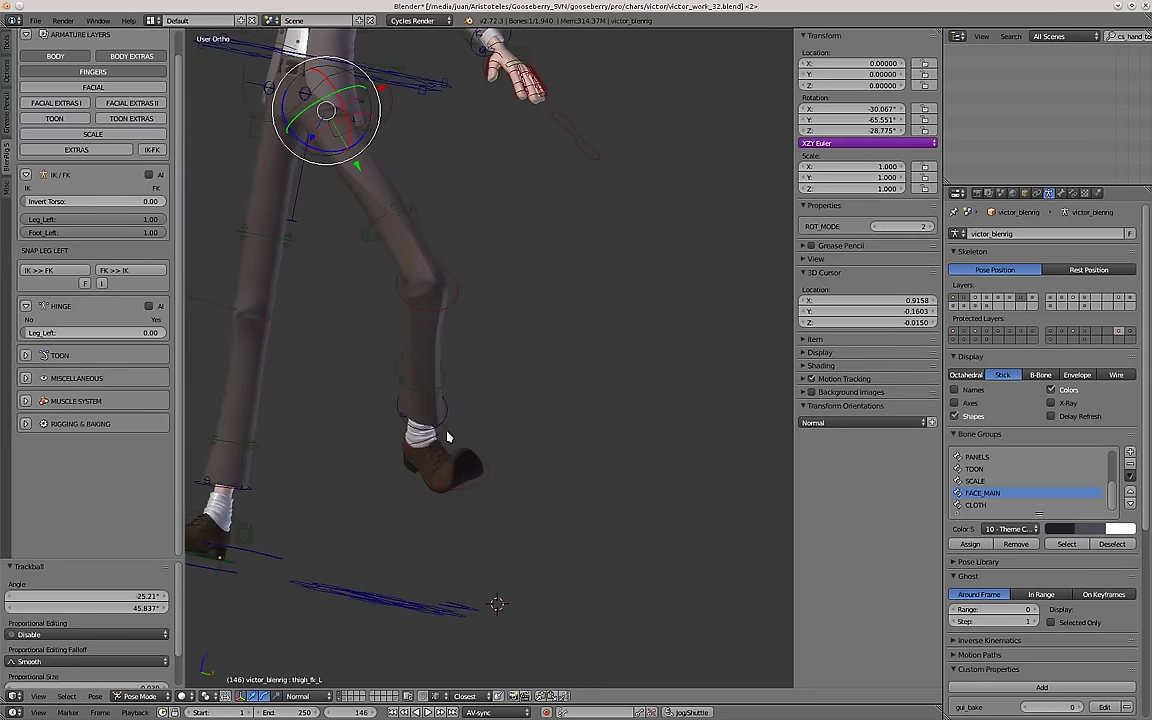
Clear the rotation of all bones and show the character from the front.
key("a")
key("a")
key("alt+r")
key("a")
key("KP_1")
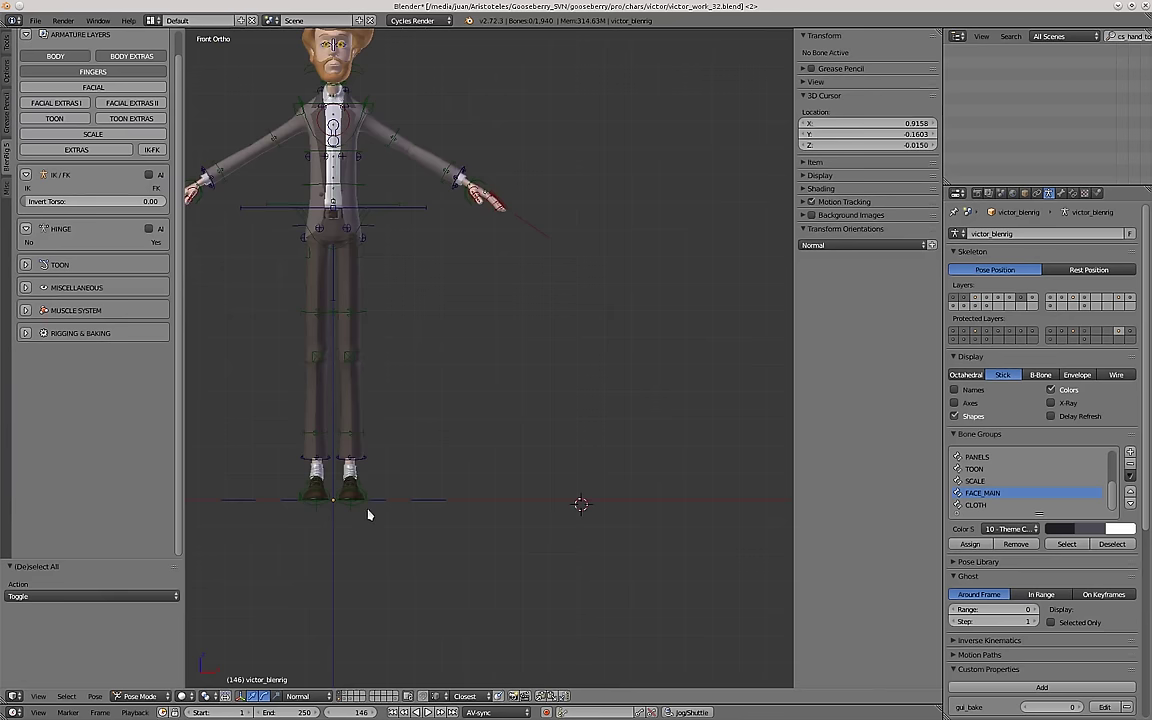
Return the left leg and foot to IK and move sole_ctrl_L to raise the foot forward with a bent knee.
right_click(368, 514)
scroll(366, 515, "up", 4)
mouse_move(357, 517)
middle_mouse_down("shift")
mouse_move(429, 530)
mouse_move(352, 518)
middle_mouse_up("shift")
right_click(412, 521)
scroll(352, 518, "down", 1)
middle_click_drag(352, 518, 432, 570, "shift")
key("g")
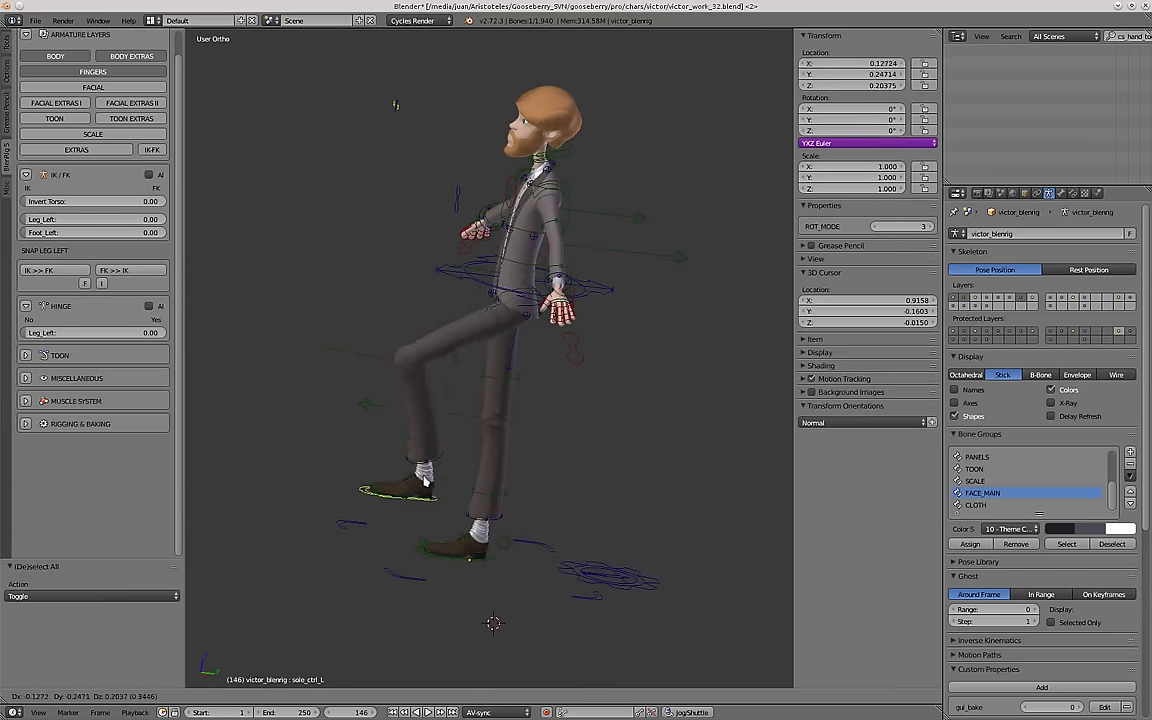
left_click(398, 495)
middle_click_drag(398, 495, 449, 465)
Snap the left leg with FK >> IK, set Leg_Left and Foot_Left to 1.00, and rotate calf_fk_L by about 11.3°.
left_click(135, 271)
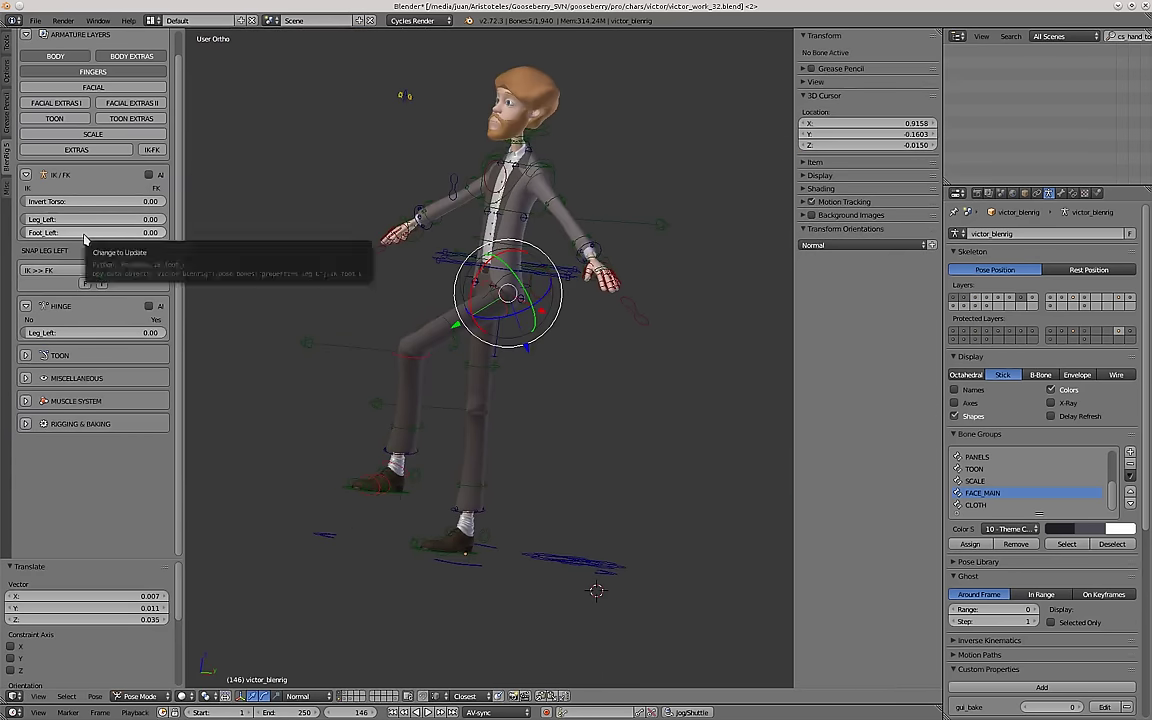
right_click(403, 356)
scroll(403, 356, "up", 3)
key("r")
left_click(347, 362)
scroll(347, 362, "down", 1)
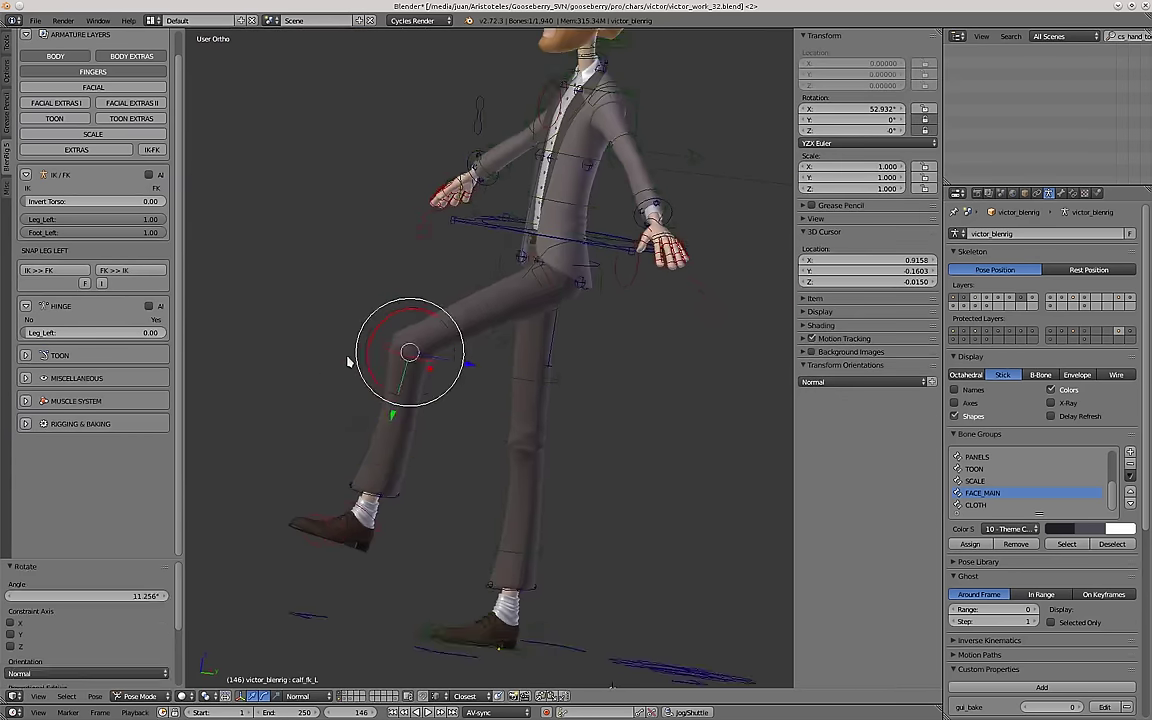
Clear the location, rotation and scale of all bones to remove the snapped leg pose.
key("a")
key("a")
key("alt+g")
key("alt+r")
key("alt+s")
middle_click_drag(347, 362, 460, 392)
Set Leg_Left and Foot_Left to 0.00 to return the left leg to IK, and select sole_ctrl_L.
right_click(496, 574)
left_click_drag(90, 237, 70, 218)
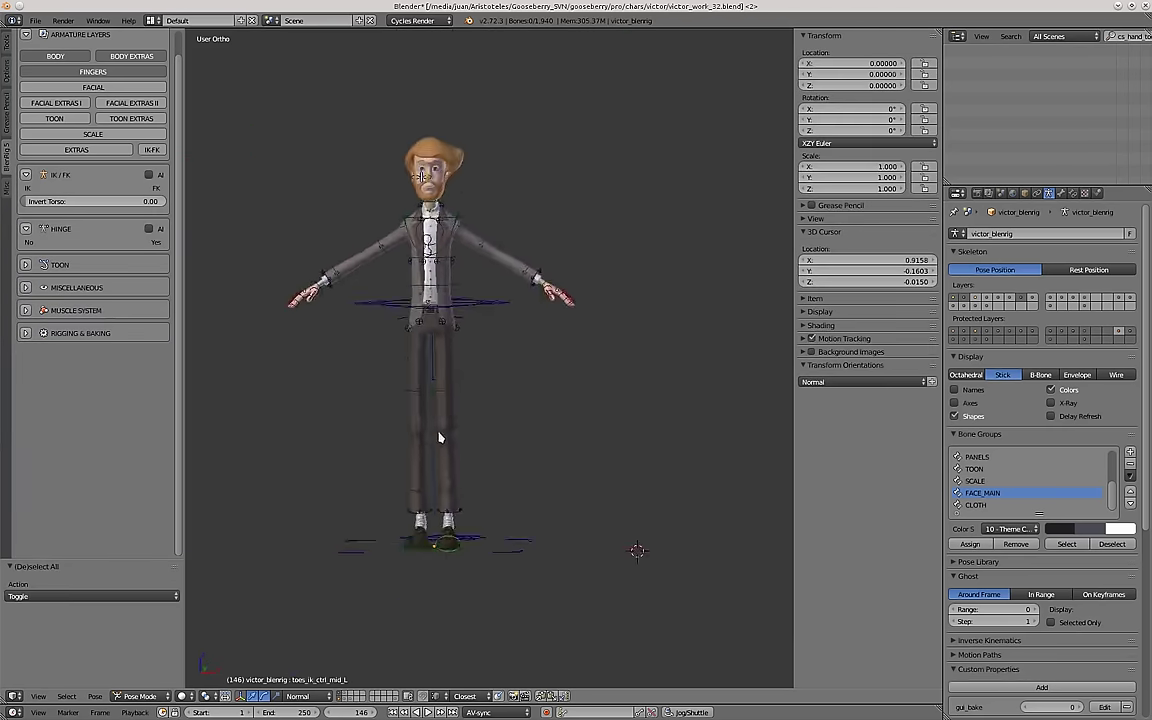
scroll(453, 494, "up", 3)
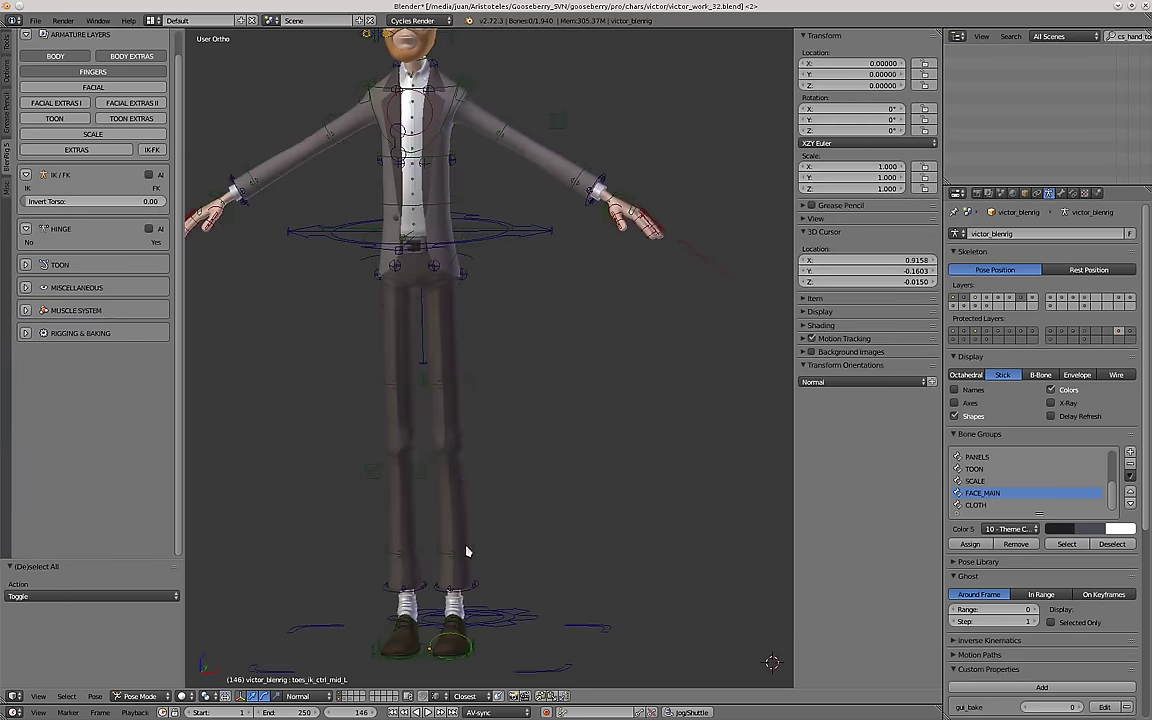
right_click(482, 602)
middle_click_drag(482, 603, 480, 547)
right_click(475, 599)
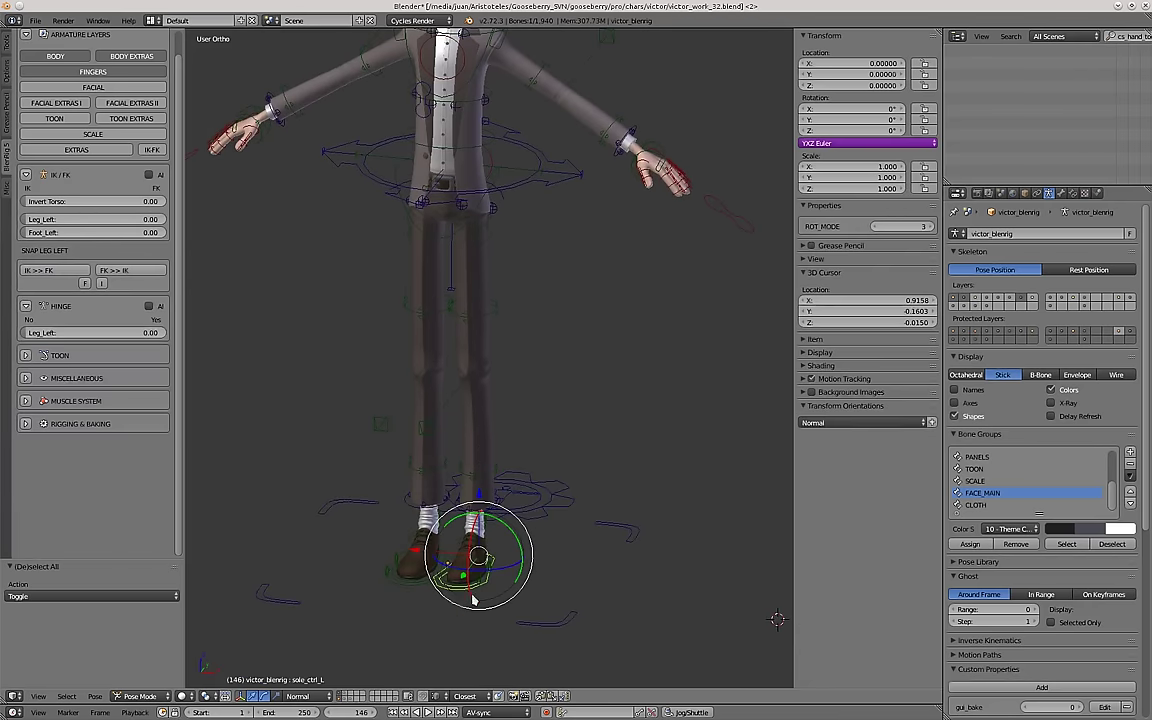
Move the left foot by about 0.334, 0.211, 0.356 and freely rotate thigh_rot_L to test the hip area.
left_click(676, 440)
scroll(501, 221, "up", 3)
right_click(503, 222)
middle_click_drag(504, 303, 520, 222)
middle_click_drag(520, 222, 505, 290, "shift")
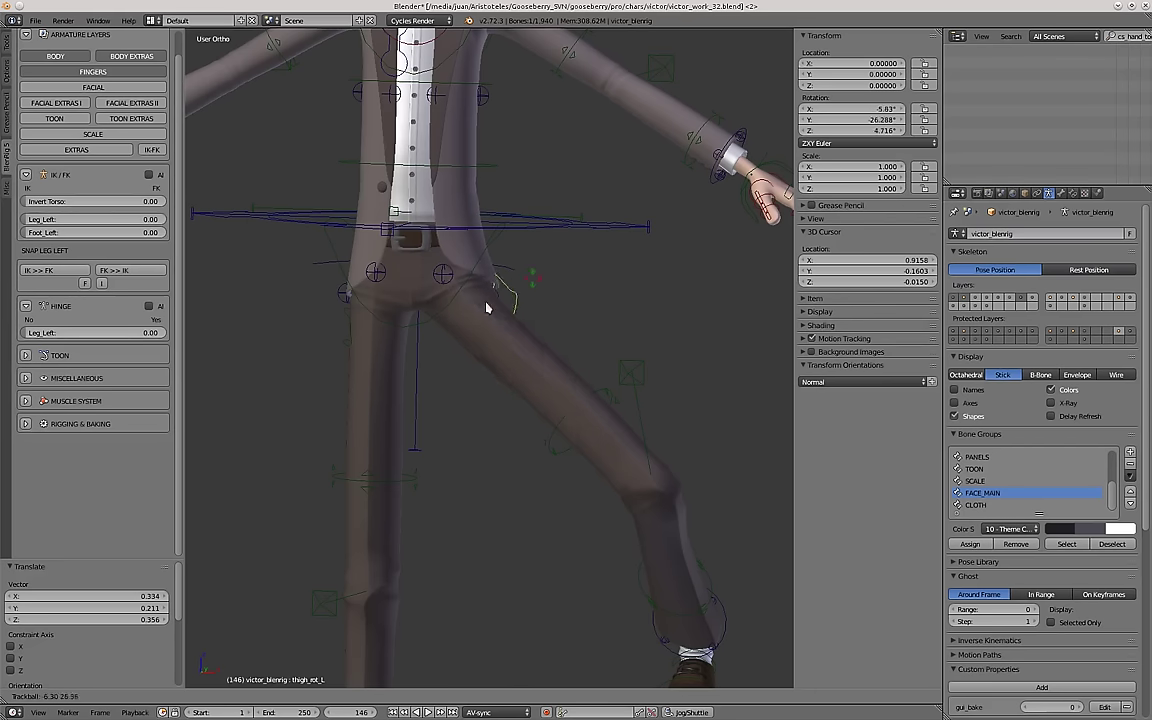
middle_click_drag(506, 257, 492, 489, "shift")
scroll(496, 220, "up", 2)
right_click(512, 233)
scroll(516, 233, "up", 3)
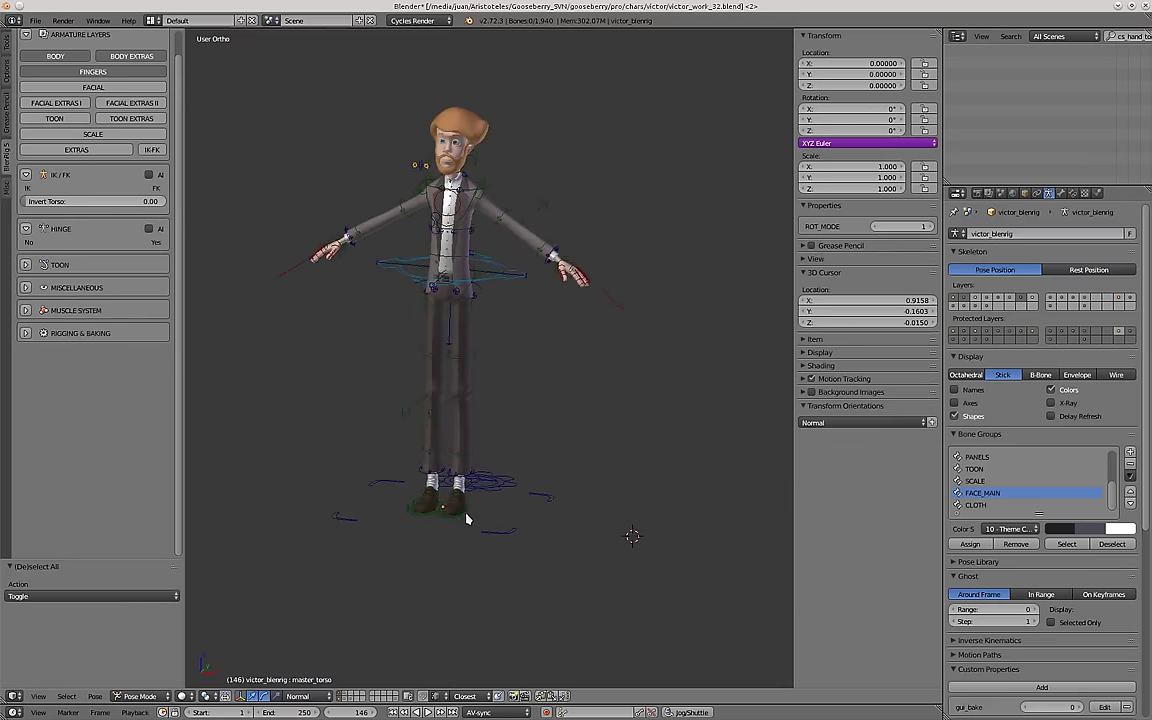
Raise the left foot with its sole control by about -0.106, -0.206, 0.145.
scroll(464, 512, "up", 8)
right_click(461, 506)
middle_click_drag(500, 470, 405, 455)
middle_click_drag(405, 465, 548, 473, "shift")
key("g")
left_click(355, 314)
middle_click_drag(357, 316, 576, 360, "shift")
Move sole_pivot_point_L to the tip of the left shoe and try freely rotating the foot around it.
right_click(484, 378)
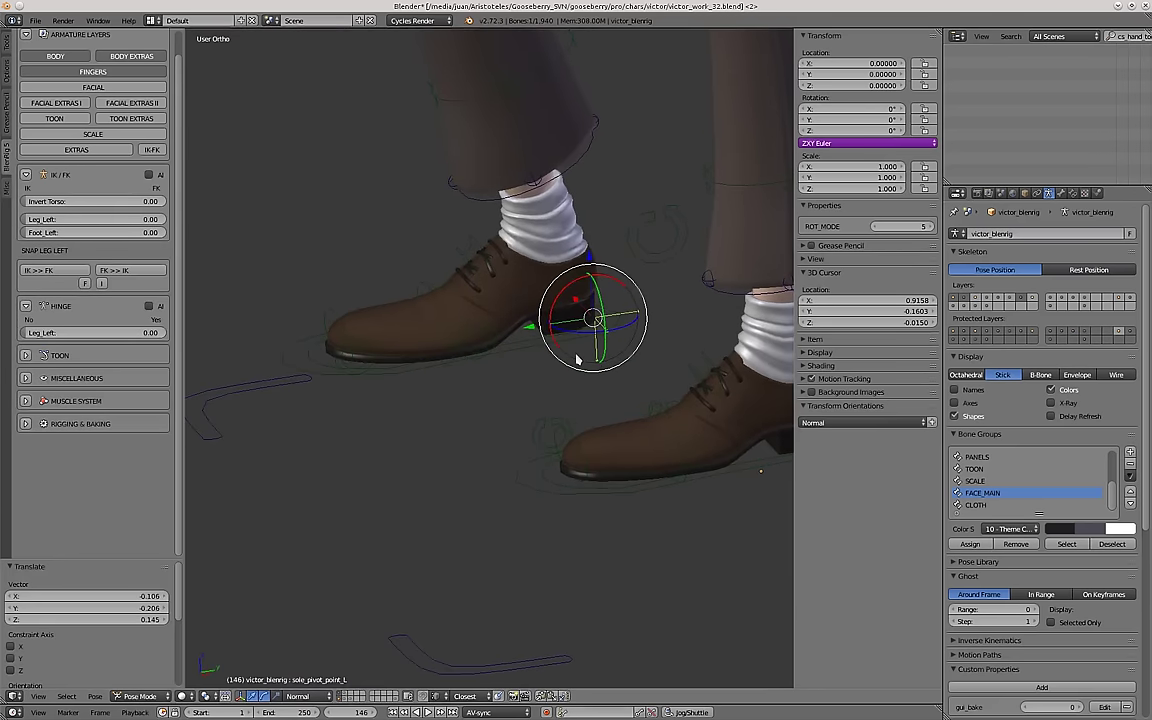
left_click(383, 401)
middle_click_drag(384, 400, 460, 392)
key("r")
key("r")
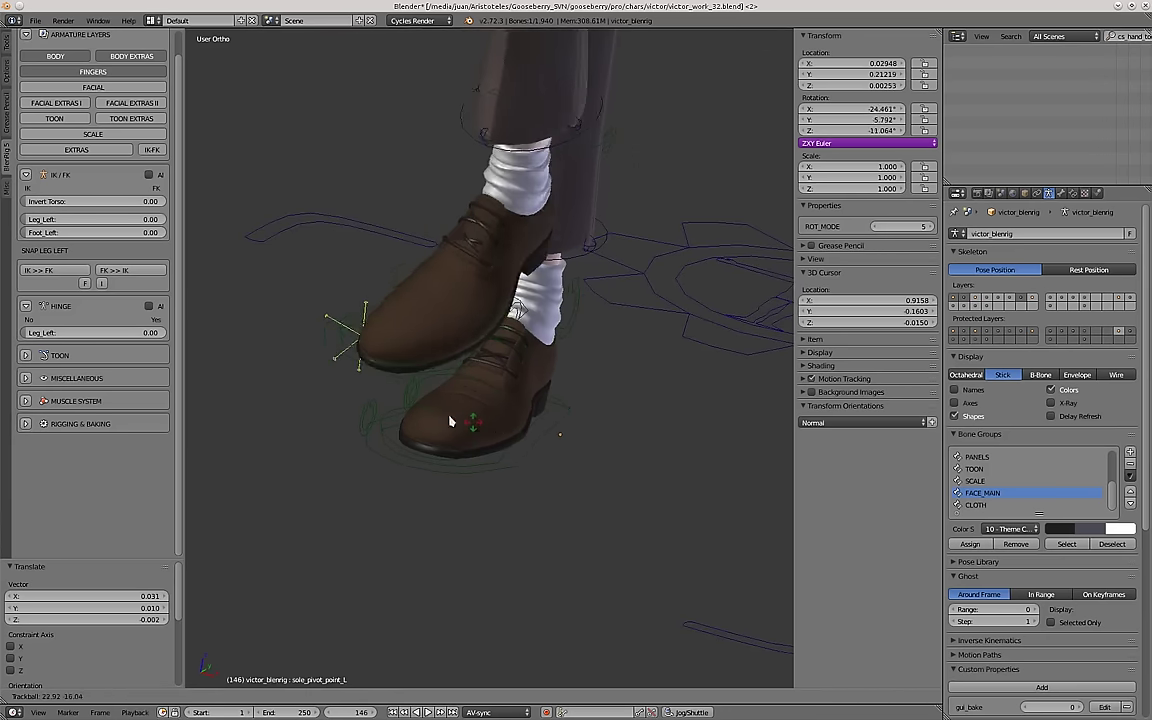
right_click(526, 411)
Reposition sole_pivot_point_L along the left sole toward the toe and rotate the foot around the new pivot.
middle_click_drag(562, 410, 517, 405)
key("g")
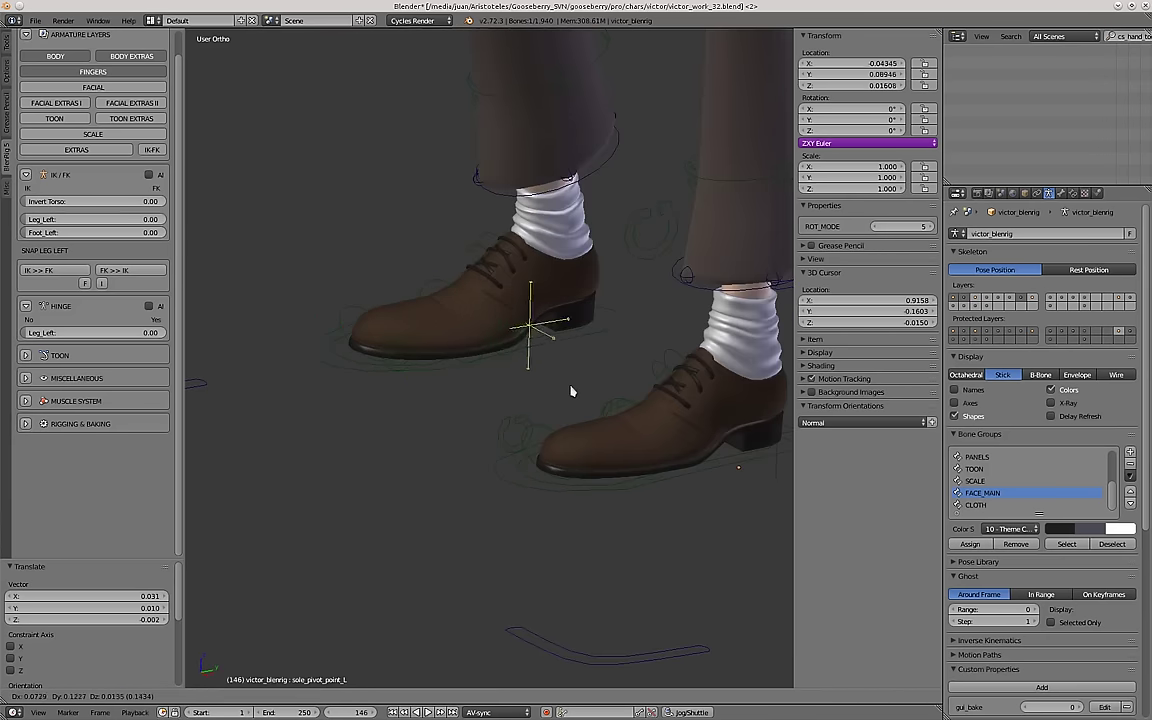
middle_click_drag(427, 404, 496, 320)
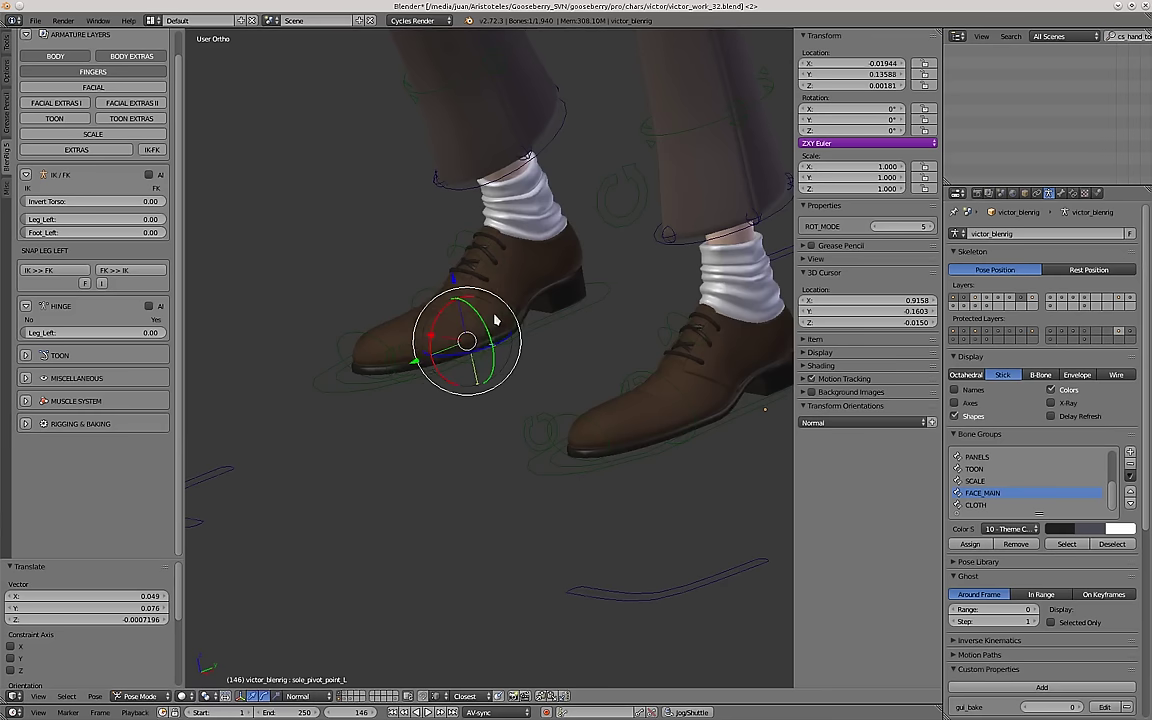
left_click(359, 343)
key("r")
left_click(562, 327)
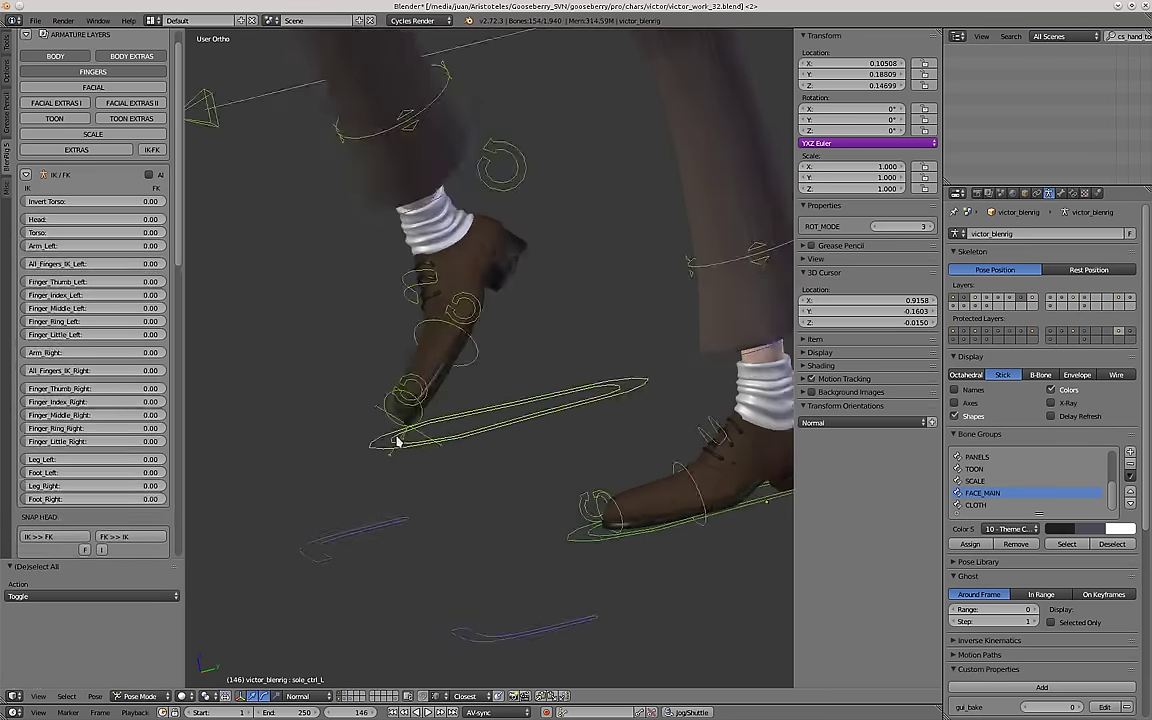
Clear the location and rotation of all bones to reset the foot pose.
key("alt+g")
key("alt+r")
key("a")
scroll(410, 470, "down", 6)
middle_click_drag(424, 496, 500, 372)
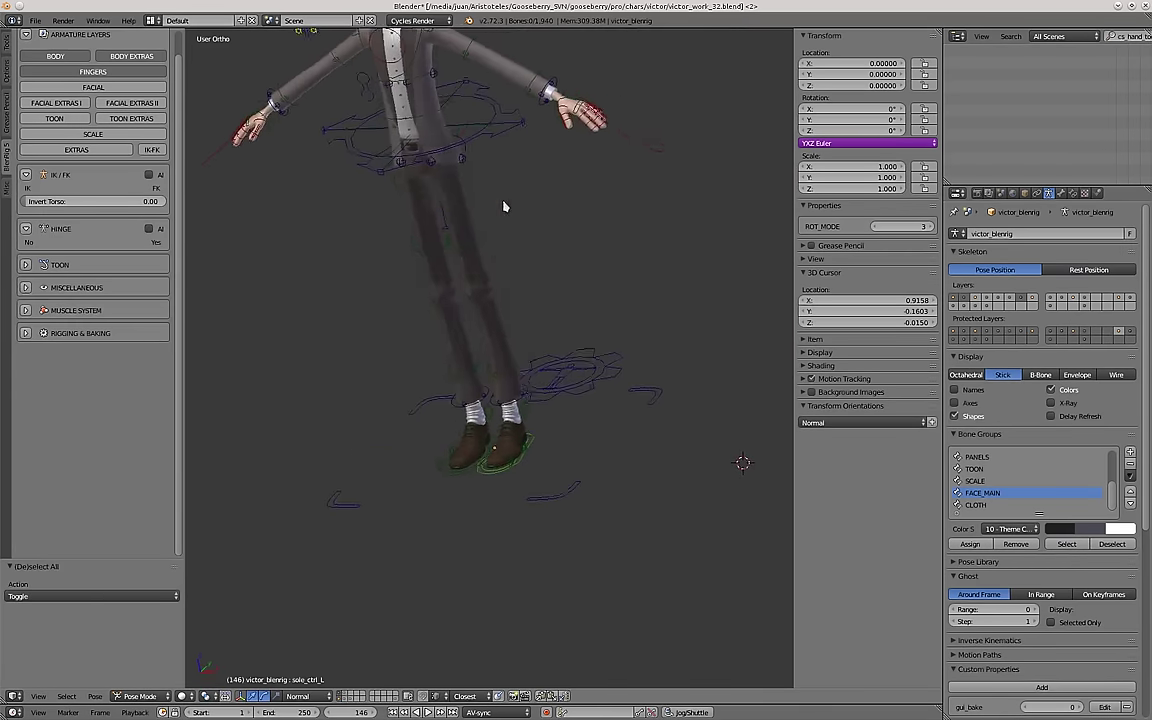
Move the master_torso control several times to shift the body and bend both knees over the planted feet.
right_click(494, 152)
middle_click_drag(494, 152, 560, 227)
key("g")
left_click(563, 301)
middle_click_drag(563, 301, 520, 383)
key("g")
left_click(545, 352)
key("g")
left_click(492, 376)
Move master_torso_pivot_point about -0.356, -0.346, 0.072 in front of the body and try rotating the torso around it.
scroll(420, 325, "up", 1)
middle_click_drag(373, 287, 478, 311, "shift")
right_click(416, 270)
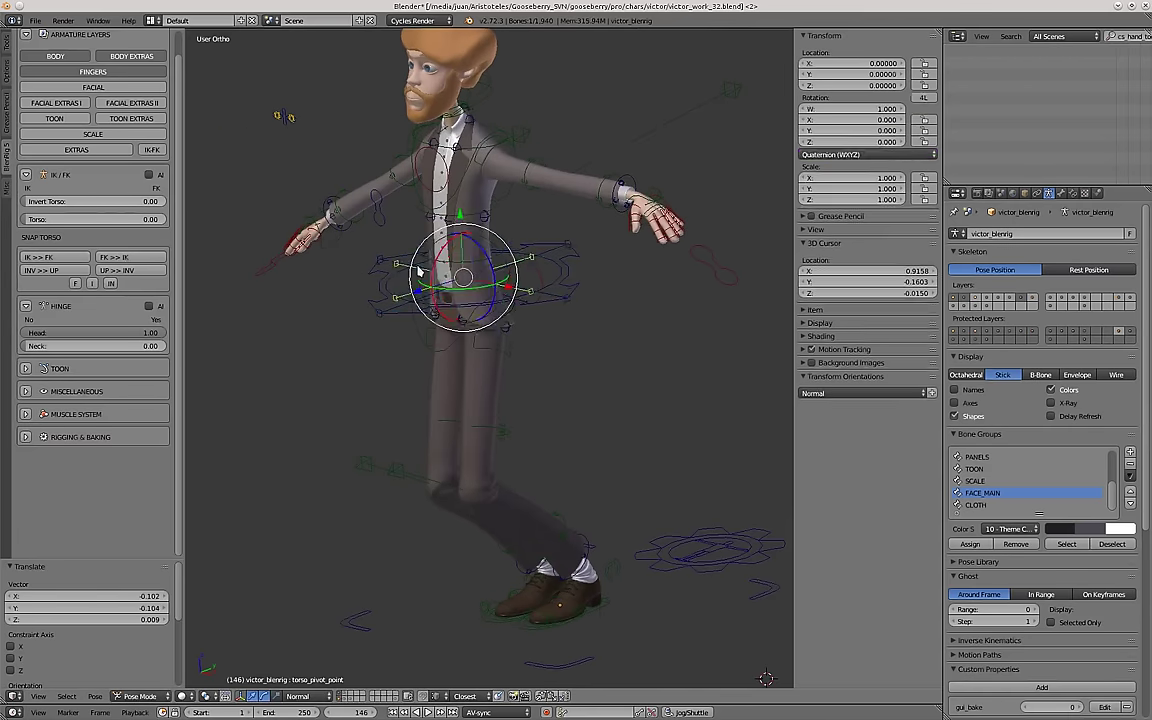
right_click(400, 268)
middle_click_drag(400, 268, 463, 289, "shift")
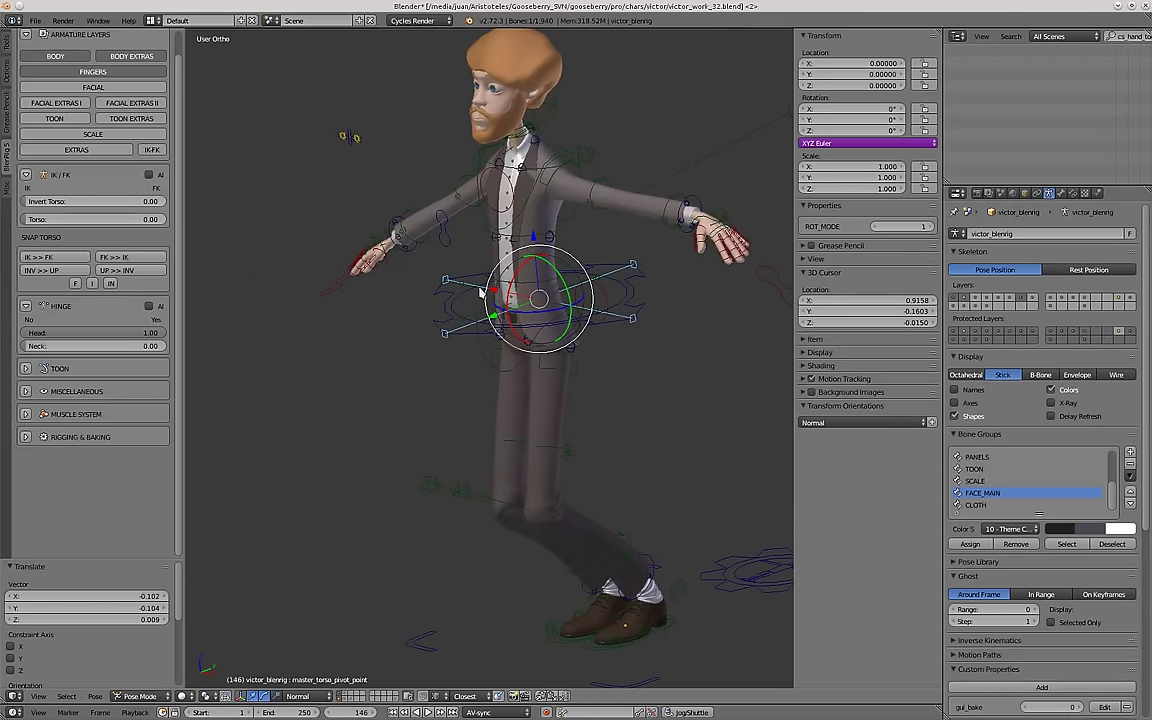
left_click(379, 313)
scroll(400, 311, "down", 2)
key("r")
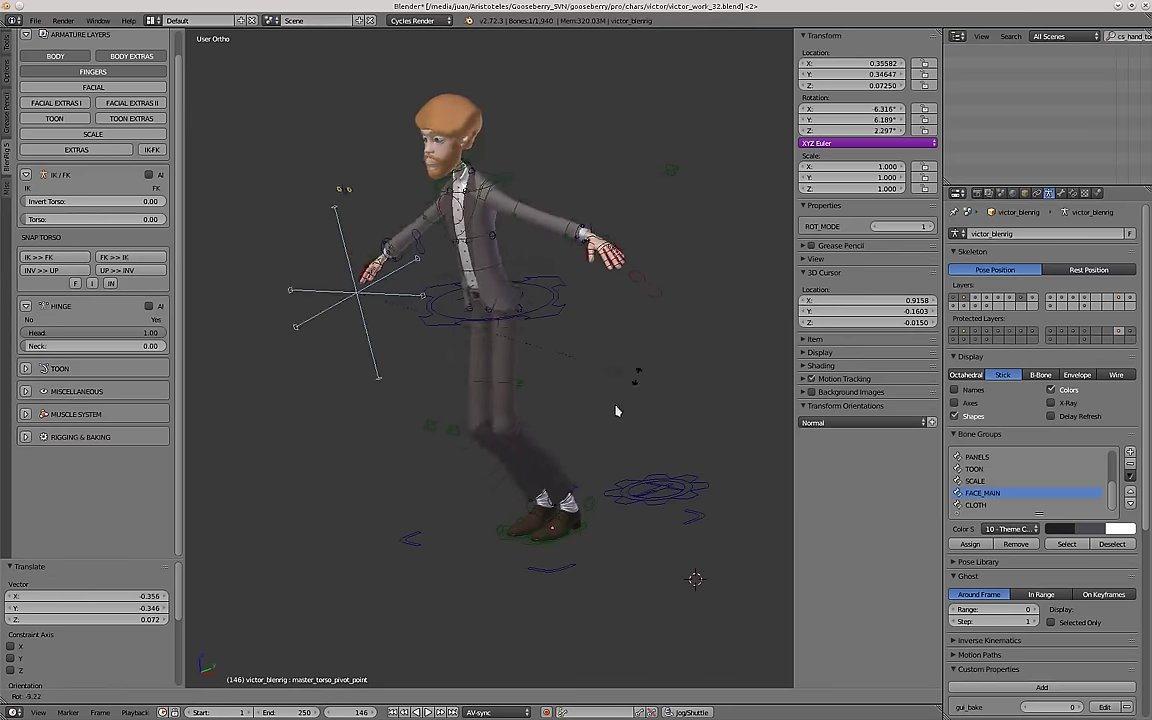
right_click(648, 284)
Move master_torso_pivot_point about 0.756, 0.207, 0.575 to beside the head and rotate the body around it.
middle_click_drag(648, 284, 498, 303)
key("g")
left_click(722, 200)
key("r")
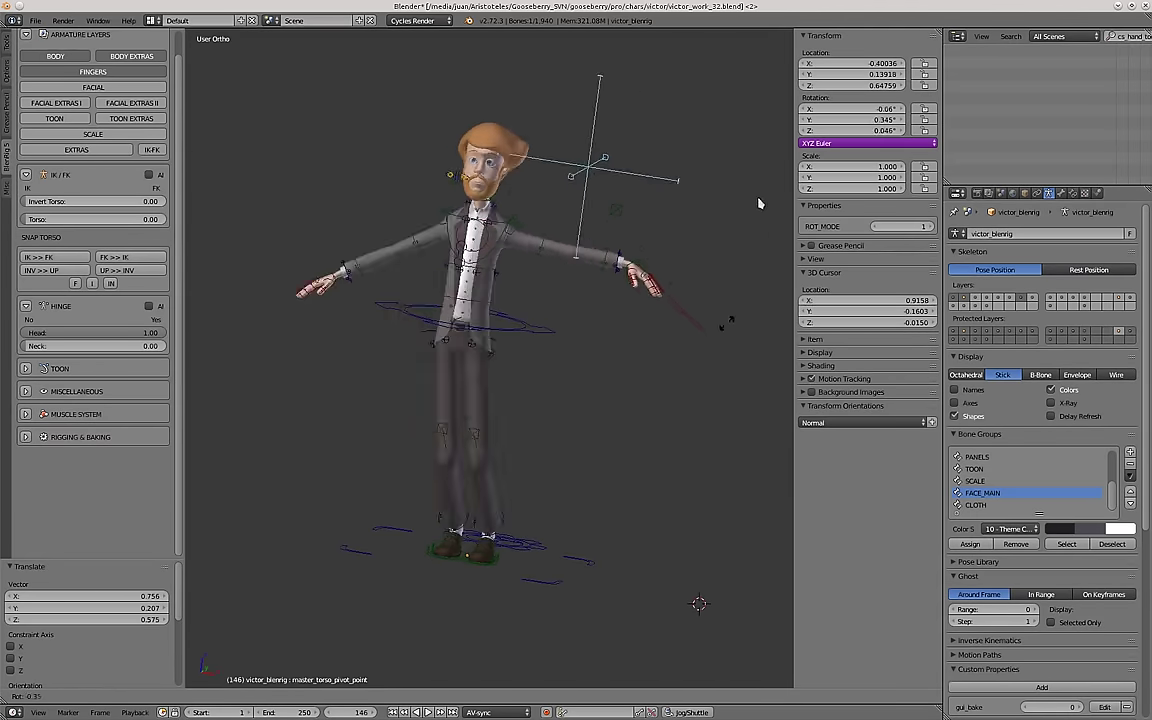
left_click(742, 258)
Move master_torso_pivot_point about 0.227, -0.079, -0.727 to below the left hand and rotate it by about 29.8°.
middle_click_drag(610, 312, 556, 322)
key("g")
left_click(626, 495)
key("r")
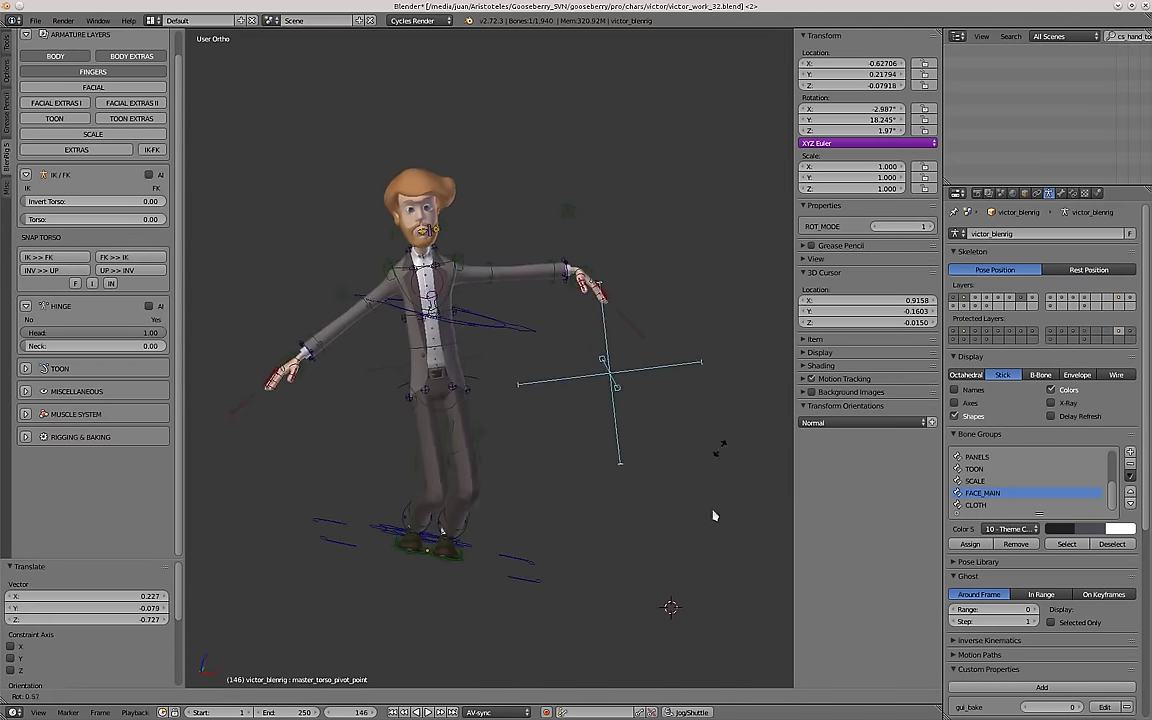
left_click(706, 537)
Move and rotate master_torso, and rotate master_torso_pivot_point by about 13.9° to tilt the whole body.
right_click(406, 315)
key("g")
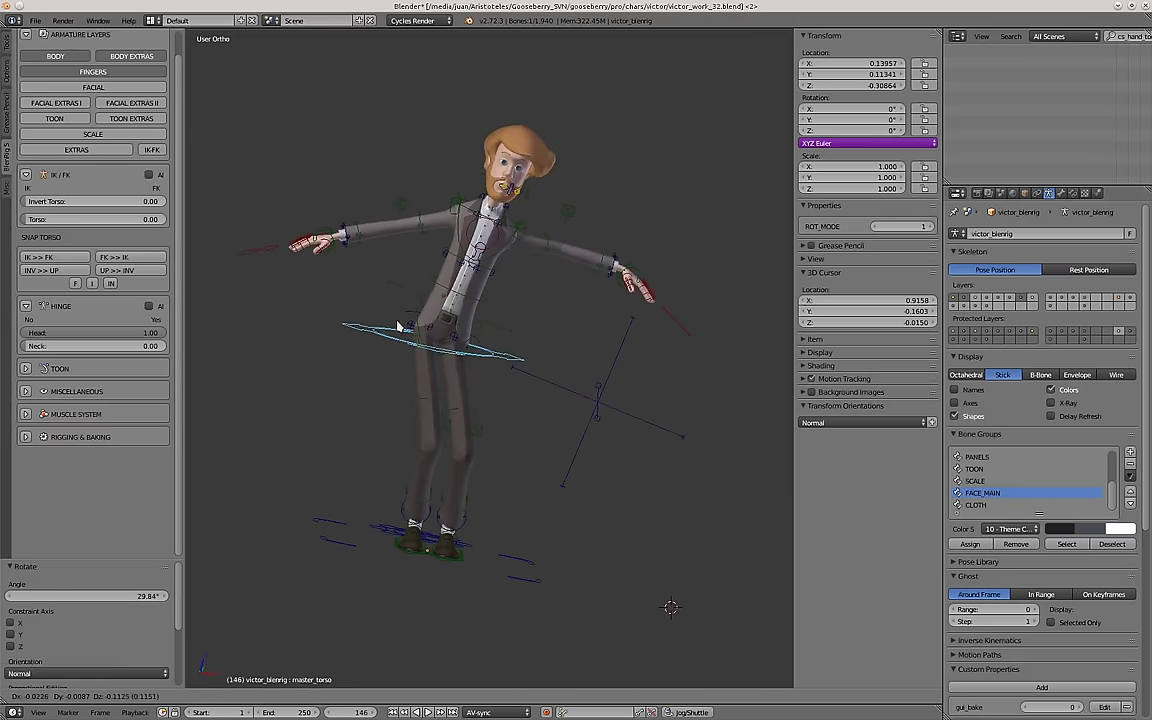
left_click(398, 328)
key("r")
left_click(638, 389)
right_click(638, 389)
key("r")
left_click(655, 413)
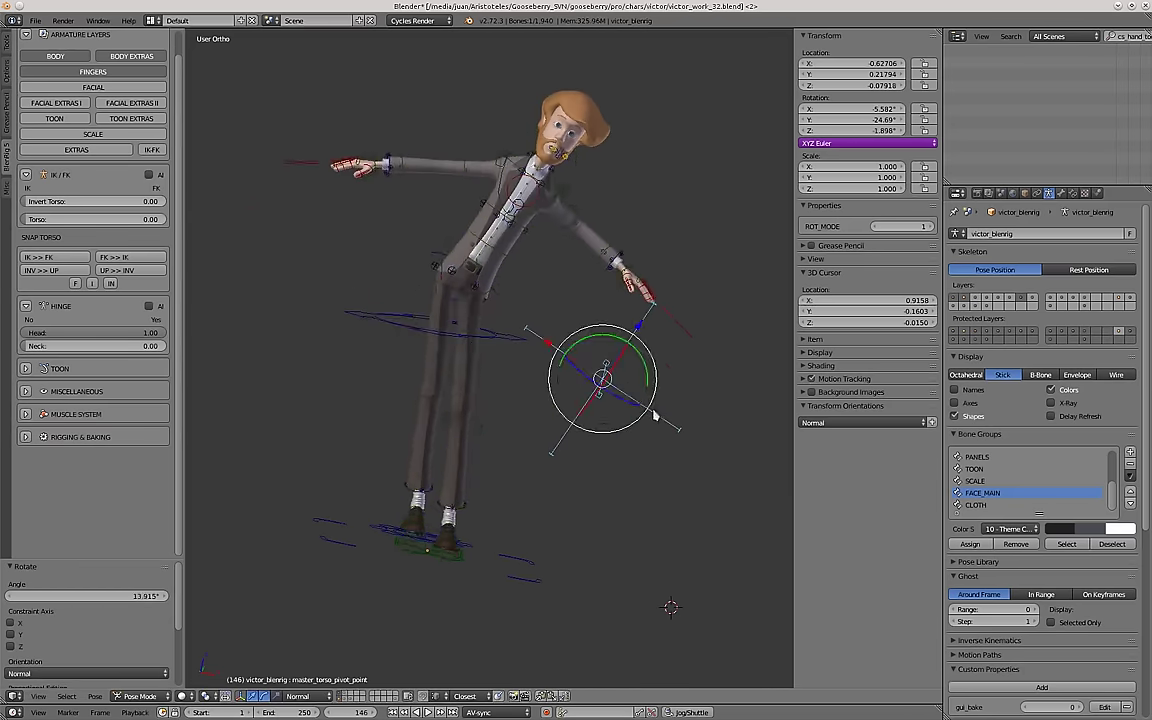
Clear the location, rotation and scale of all bones to reset the torso and its pivot.
key("a")
key("a")
key("alt+g")
key("alt+r")
key("alt+s")
Raise the left hand by moving hand_ik_ctrl_L about 0.004, 0, 0.228 in the front view.
key("KP_1")
key("a")
middle_click_drag(544, 413, 434, 476)
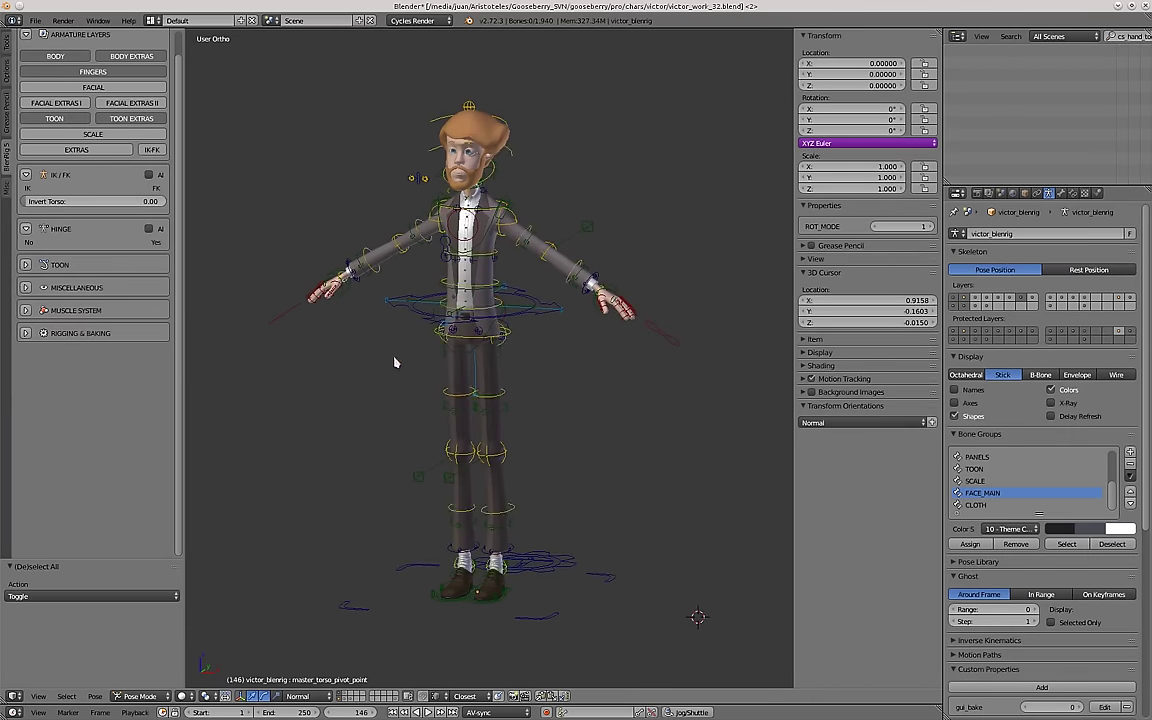
middle_click_drag(394, 362, 421, 337)
key("KP_1")
scroll(577, 285, "up", 3)
right_click(586, 336)
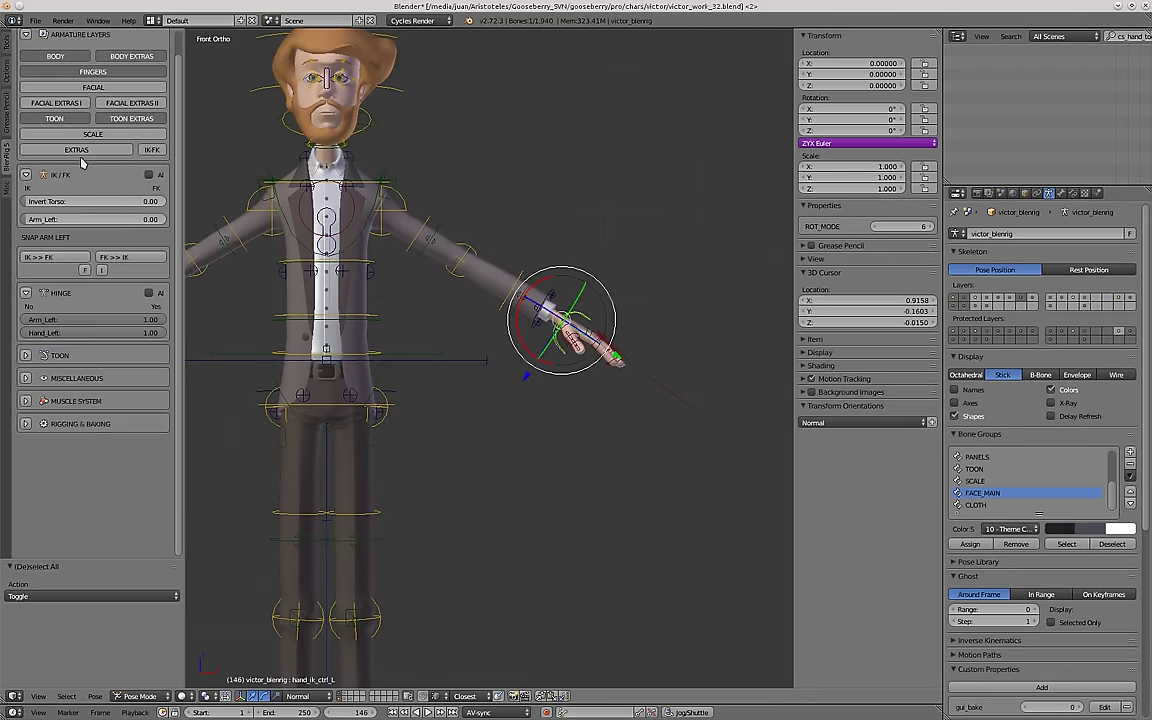
left_click(525, 314)
scroll(517, 172, "up", 3)
middle_click_drag(518, 212, 560, 231, "shift")
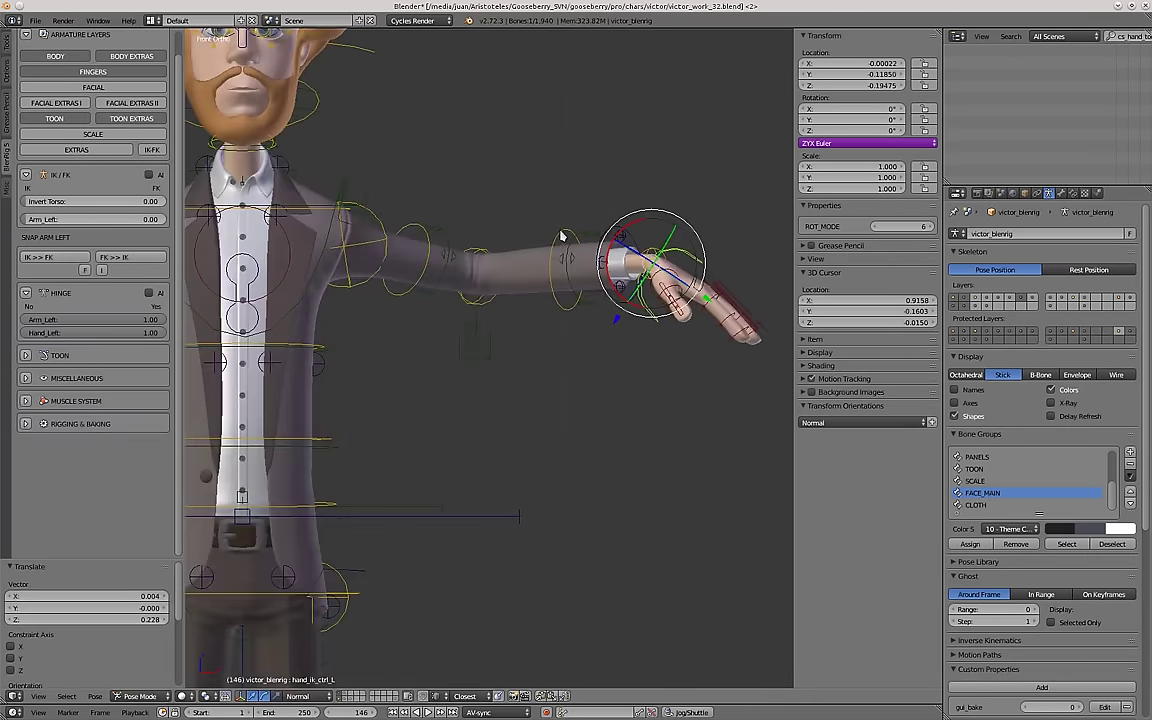
Bend the left arm by moving forearm_toon_L about -0.007, 0, 0.037 and pulling elbow_toon_L downward.
scroll(563, 228, "up", 2)
right_click(569, 336)
key("g")
left_click(575, 335)
scroll(584, 284, "down", 3)
key("g")
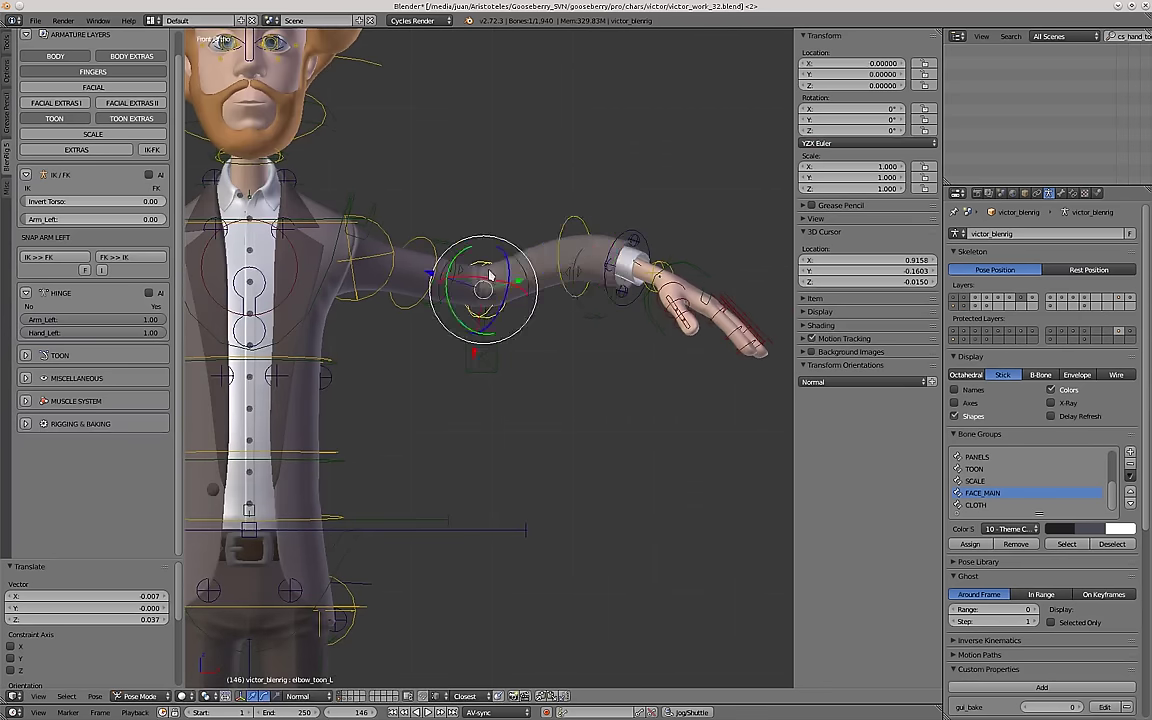
key("g")
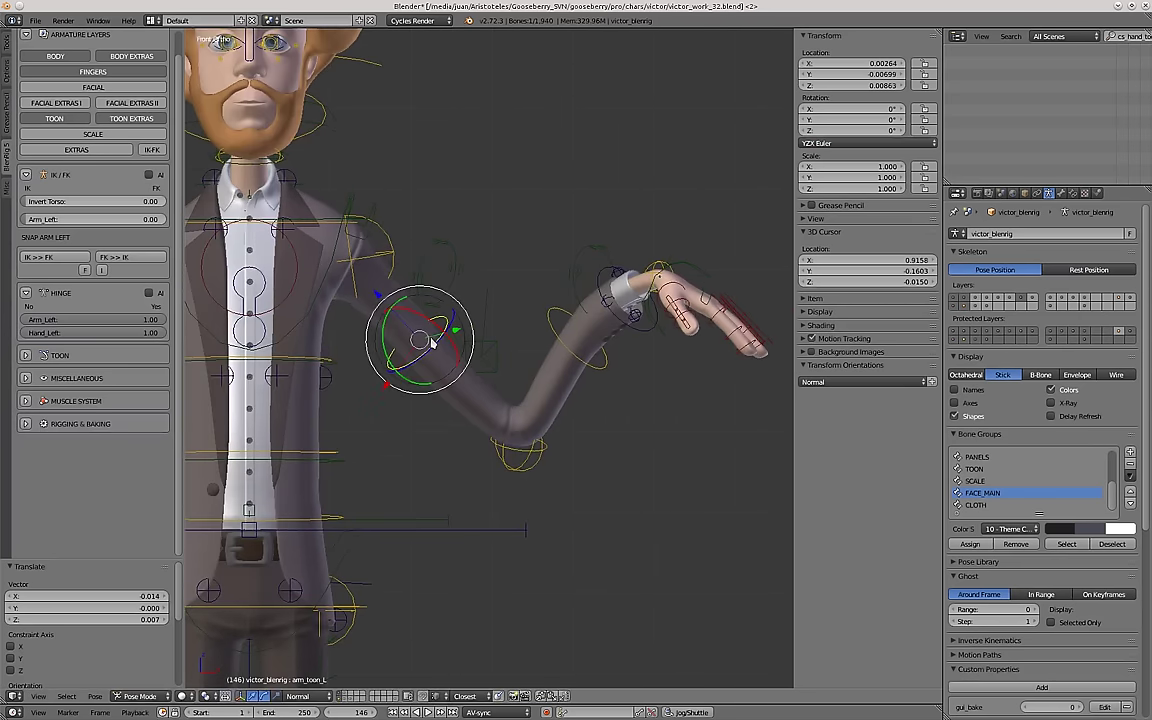
Move arm_toon_L and forearm_toon_L to reshape the curve of the left arm.
key("g")
left_click(447, 275)
right_click(580, 356)
mouse_move(580, 358)
middle_mouse_down()
mouse_move(603, 379)
mouse_move(597, 361)
middle_mouse_up()
scroll(603, 378, "up", 2)
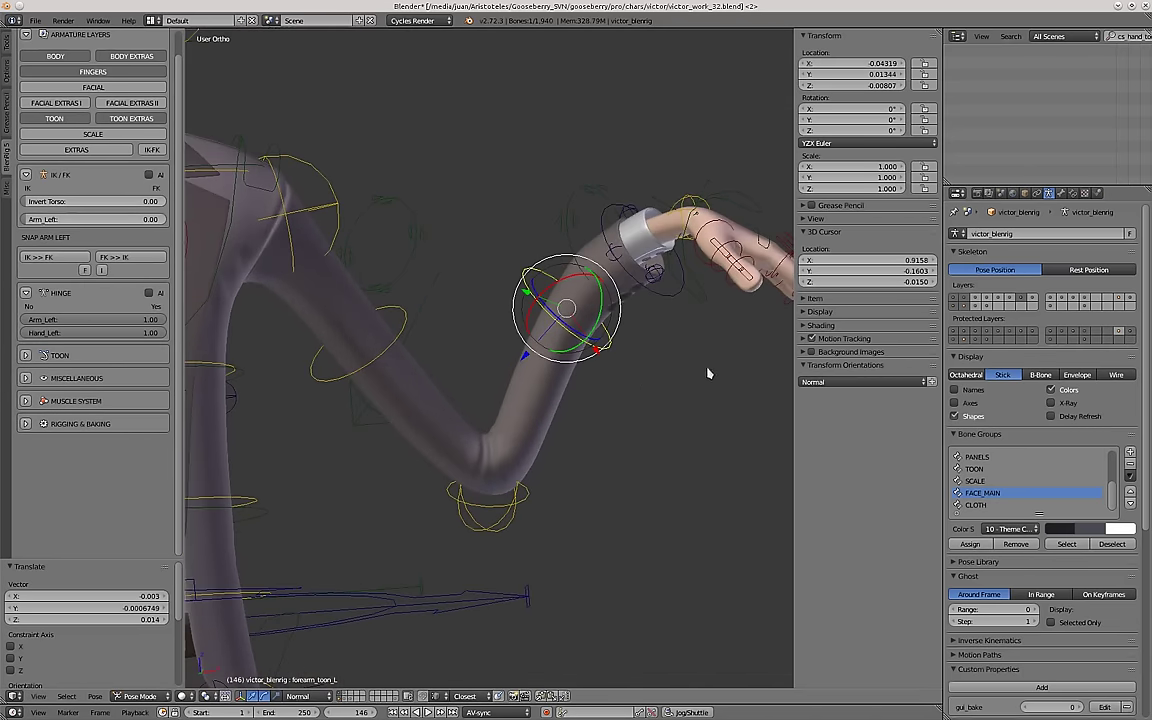
Display the armature as B-Bones with X-Ray on, and move forearm_toon_L, including a shift of about 0.023, 0, -0.036.
scroll(593, 331, "up", 3)
key("g")
left_click(655, 380)
scroll(655, 365, "down", 3)
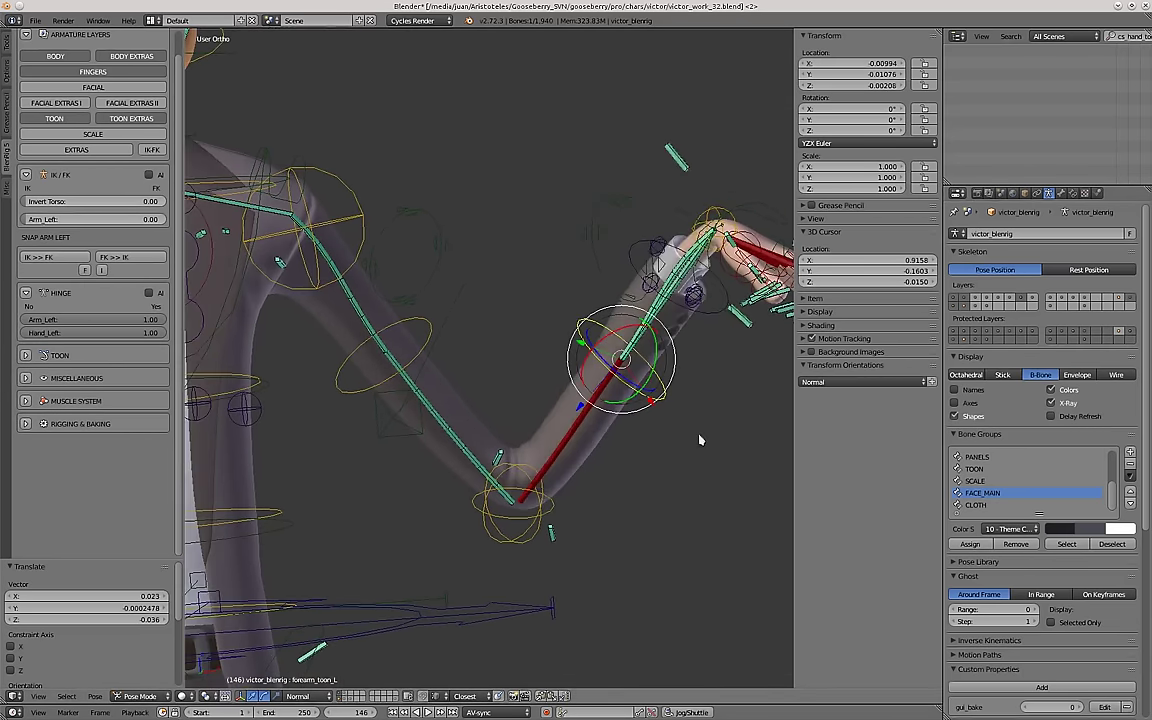
key("g")
left_click(642, 386)
Move arm_toon_L about -0.002, 0.002, -0.022 to bend the upper arm's B-Bones.
right_click(434, 327)
key("g")
left_click(431, 353)
middle_click_drag(419, 440, 501, 381, "shift")
scroll(501, 381, "up", 3)
scroll(497, 381, "down", 5)
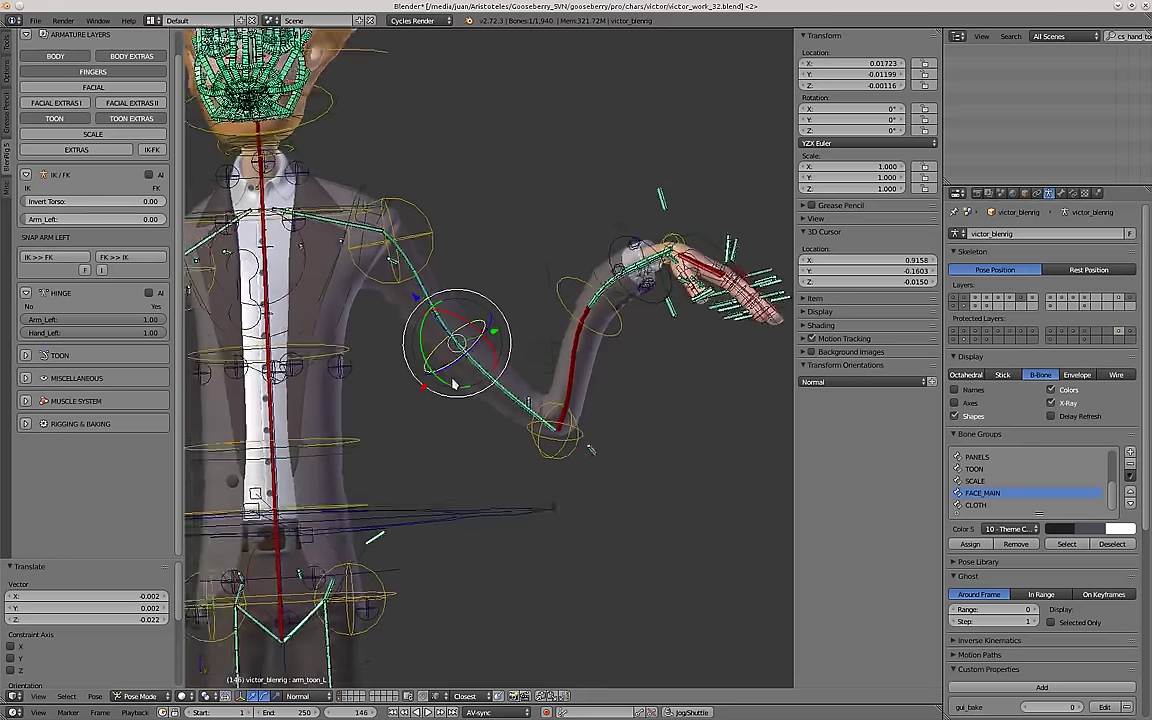
Move arm_toon_L about 0.024, 0, 0.023 and about 0.014, 0.002, 0.013 to arch the upper arm.
key("KP_1")
scroll(447, 373, "up", 3)
left_click(515, 312)
scroll(515, 312, "down", 1)
middle_click_drag(515, 312, 457, 331)
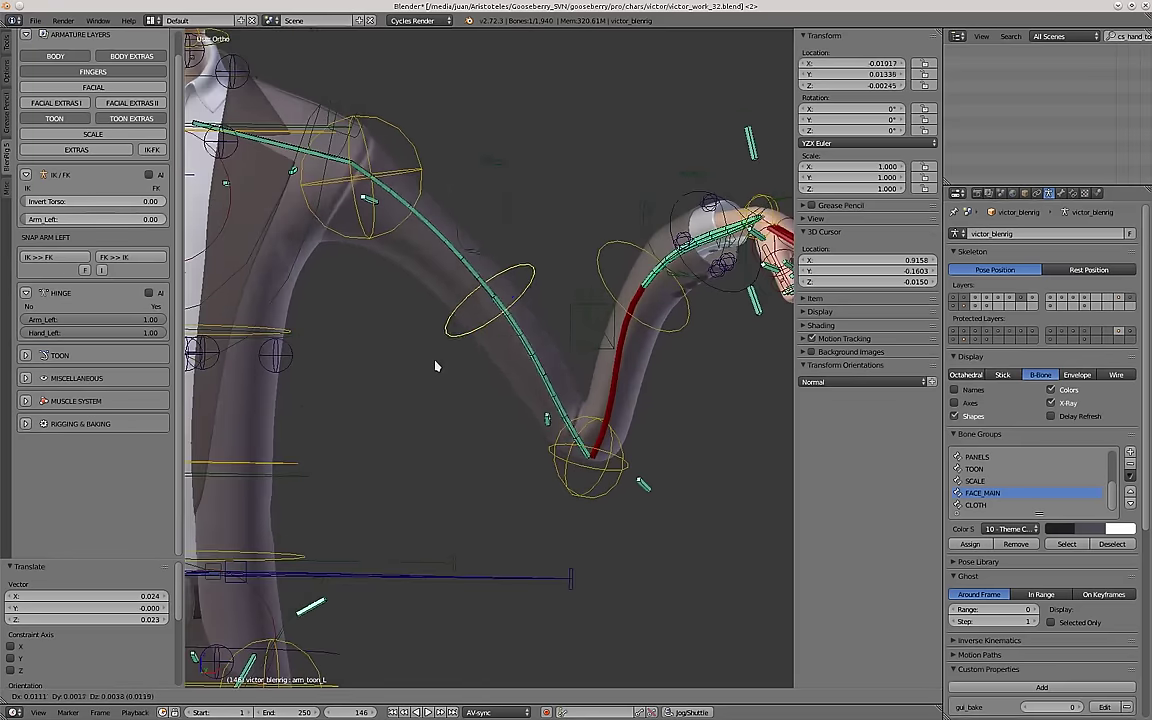
scroll(443, 363, "up", 2)
key("g")
left_click(440, 506)
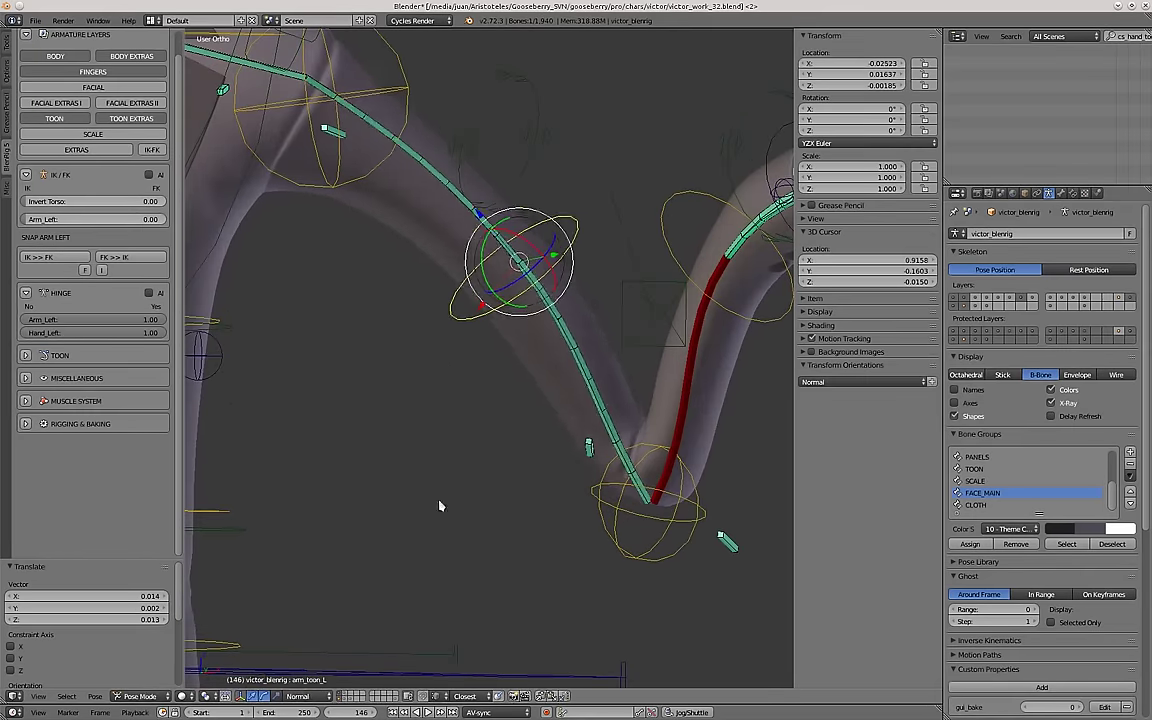
Try rotating arm_toon_L to twist the left upper arm, viewed from several angles.
left_click(376, 488)
middle_click_drag(376, 488, 505, 530)
key("r")
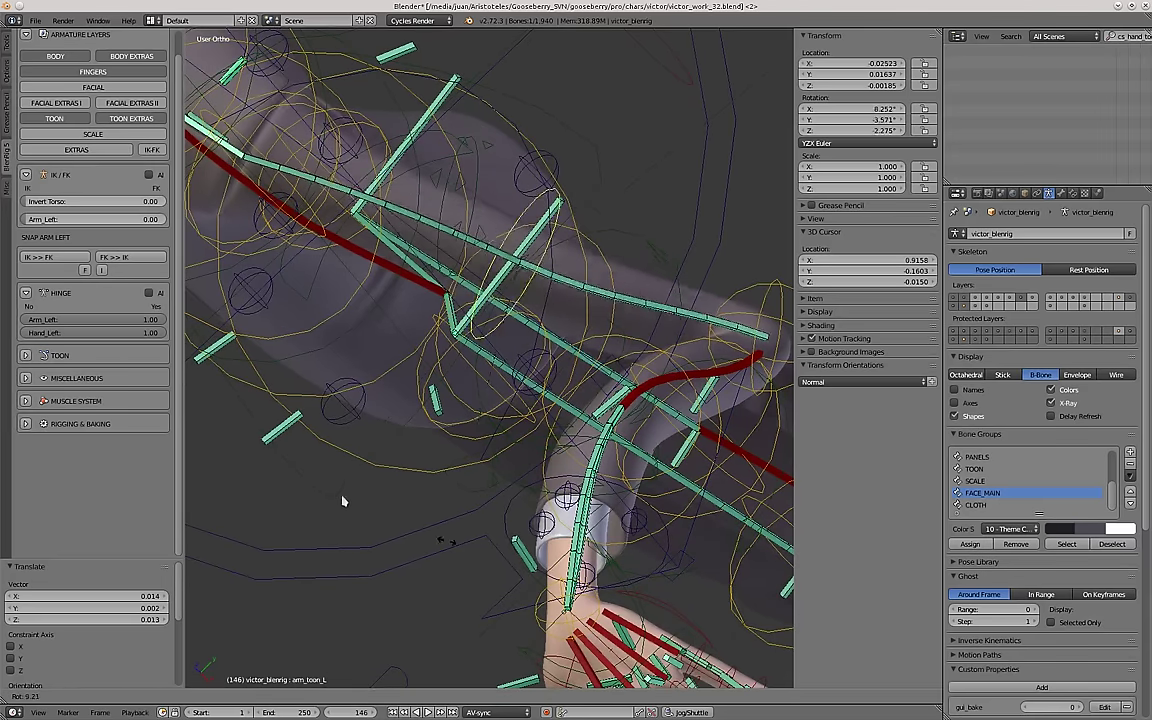
right_click(391, 513)
middle_click_drag(391, 513, 512, 308)
key("r")
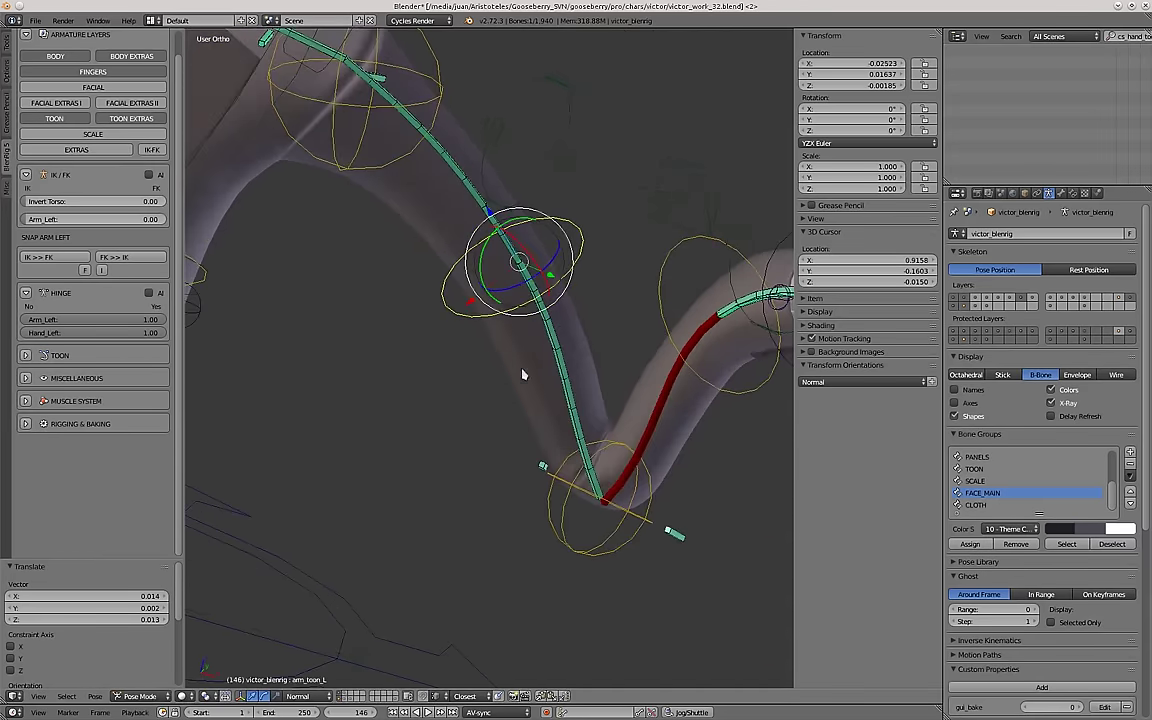
middle_click_drag(523, 374, 644, 428)
key("r")
right_click(757, 360)
Try rotating forearm_toon_L to twist the left forearm and sleeve.
middle_click_drag(757, 360, 661, 436)
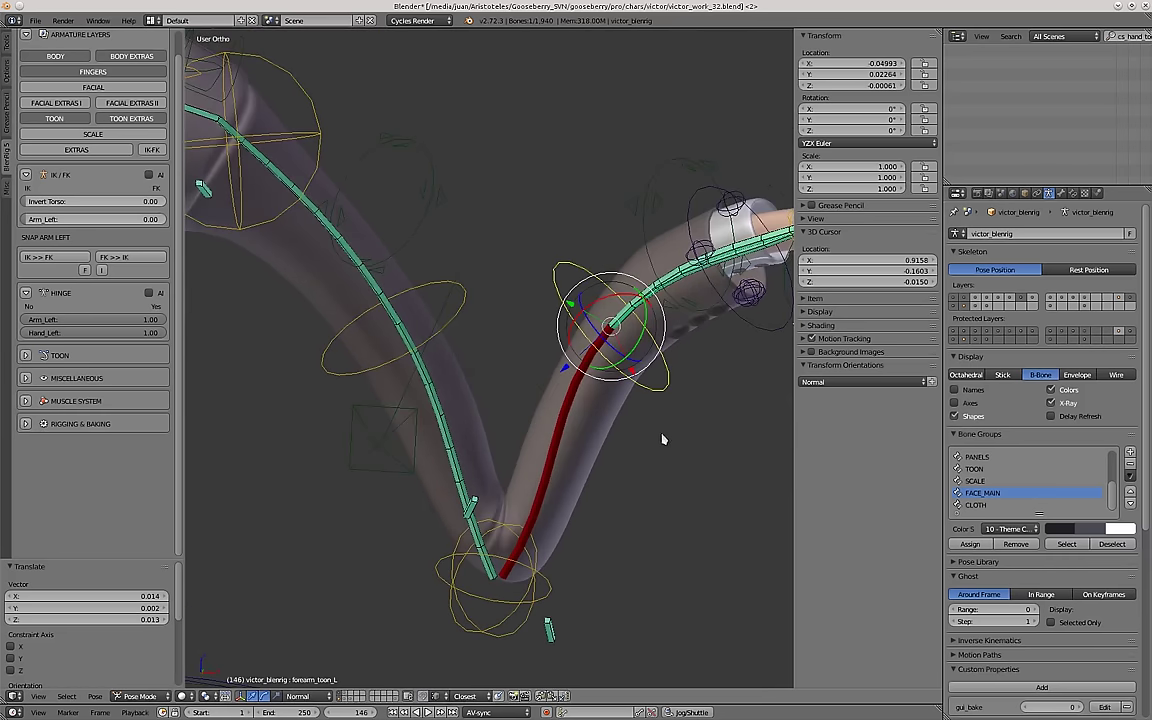
key("r")
right_click(1092, 294)
middle_click_drag(786, 392, 756, 417)
key("r")
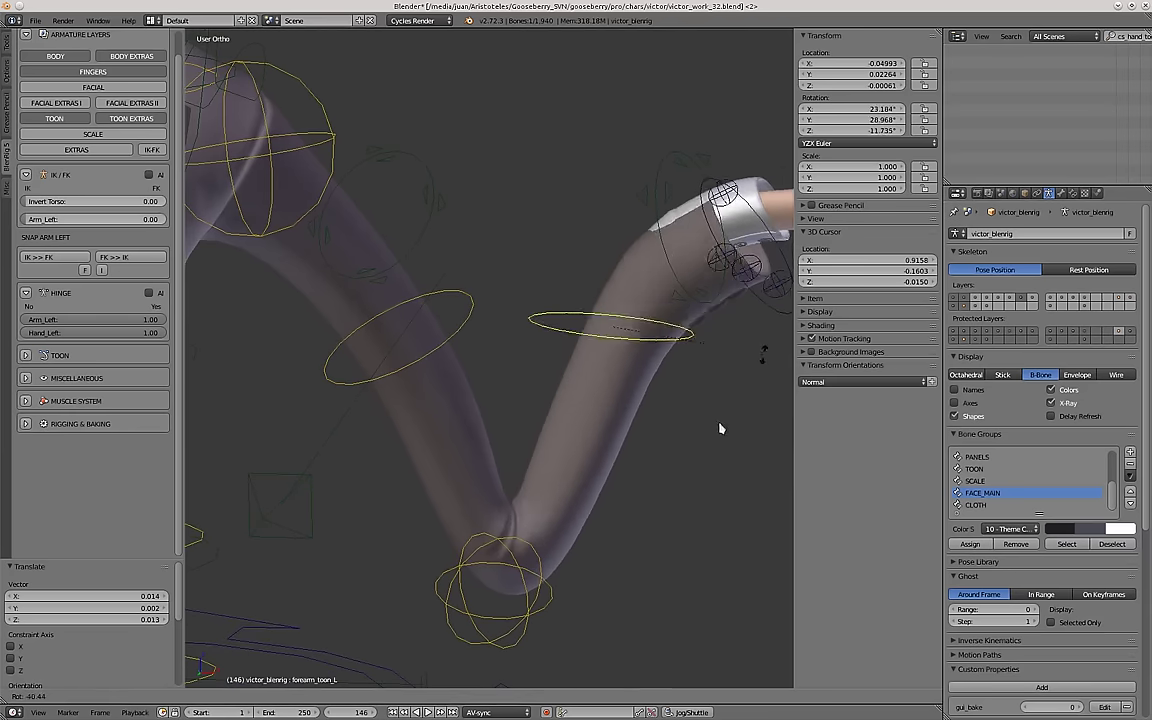
right_click(690, 418)
Move forearm_toon_L in two shifts, the second about 0.003, 0.005, -0.017, and try rotating it by about -45°.
key("g")
left_click(690, 460)
middle_click_drag(690, 460, 590, 314, "shift")
key("g")
left_click(592, 298)
key("r")
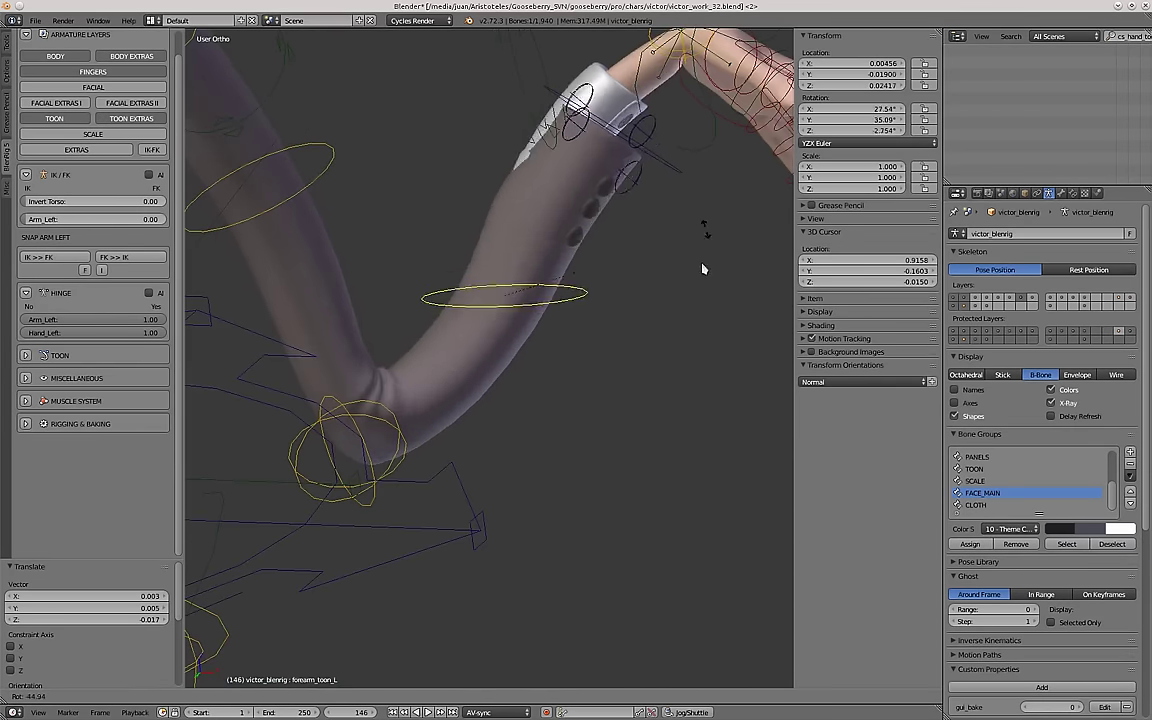
right_click(585, 365)
Clear the location, rotation and scale of all bones to restore the rest pose in the front view.
scroll(566, 379, "down", 3)
key("a")
key("a")
key("alt+g")
key("alt+r")
key("alt+s")
key("KP_1")
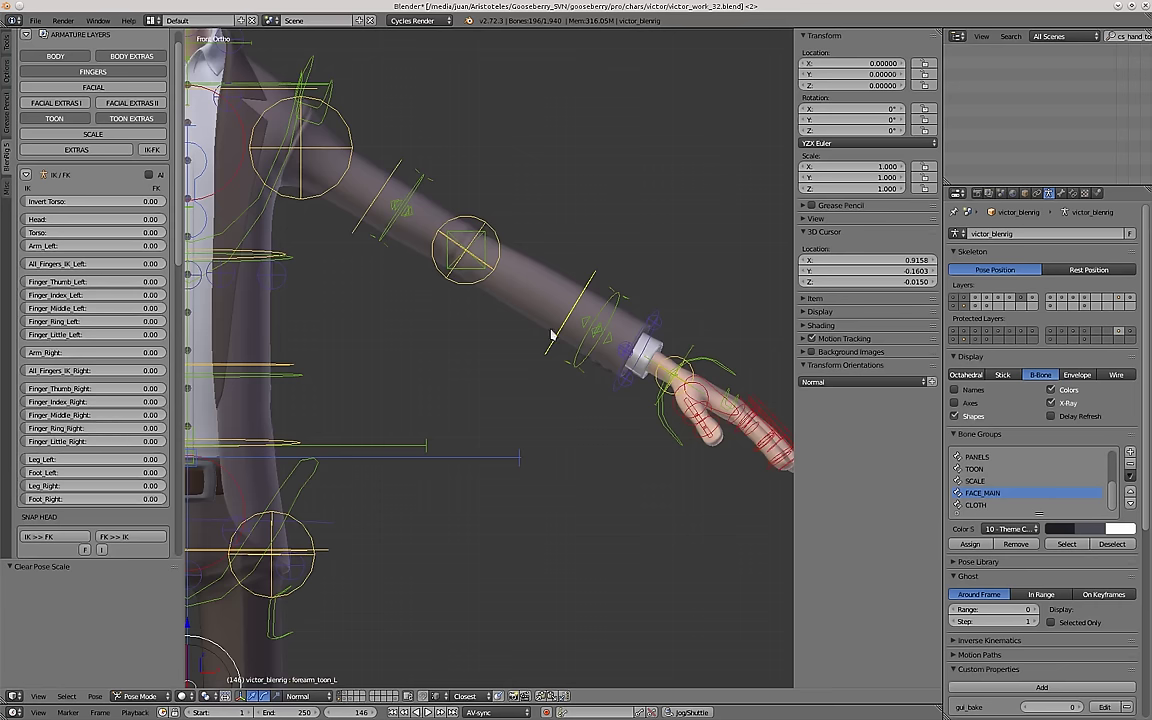
Move forearm_toon_L about 0.008, 0, 0.033, and reposition hand_toon_L with a final shift of about 0.021, 0, -0.162.
right_click(606, 298)
key("g")
left_click(702, 277)
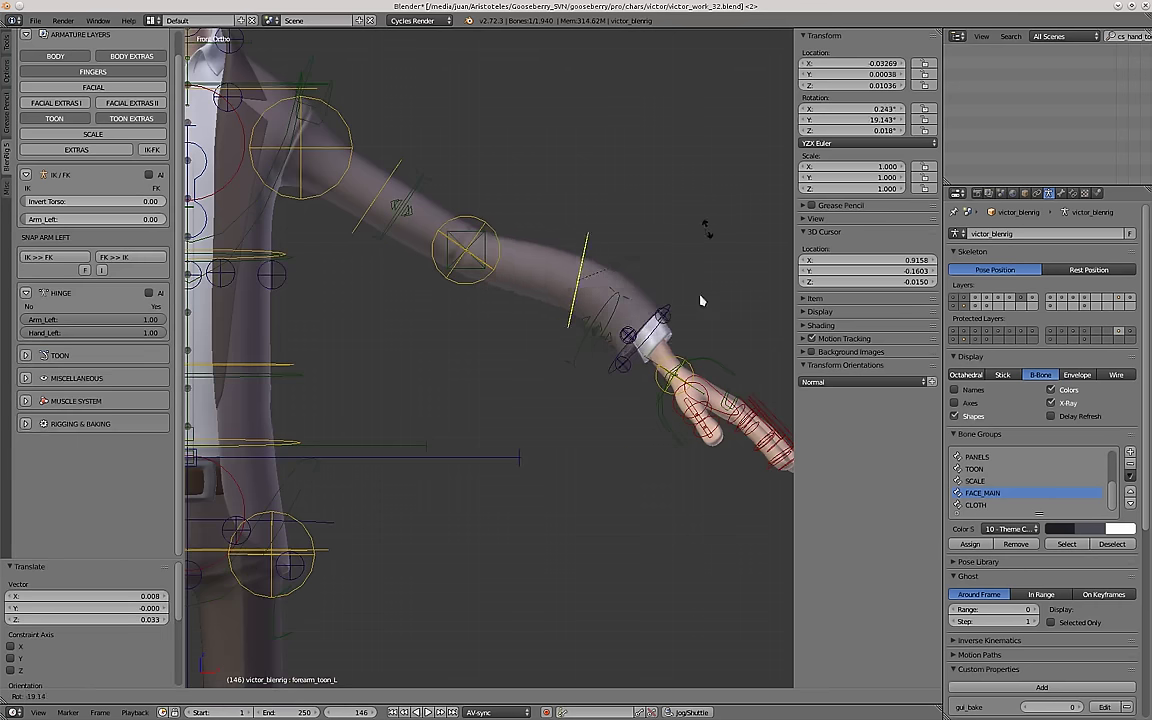
key("g")
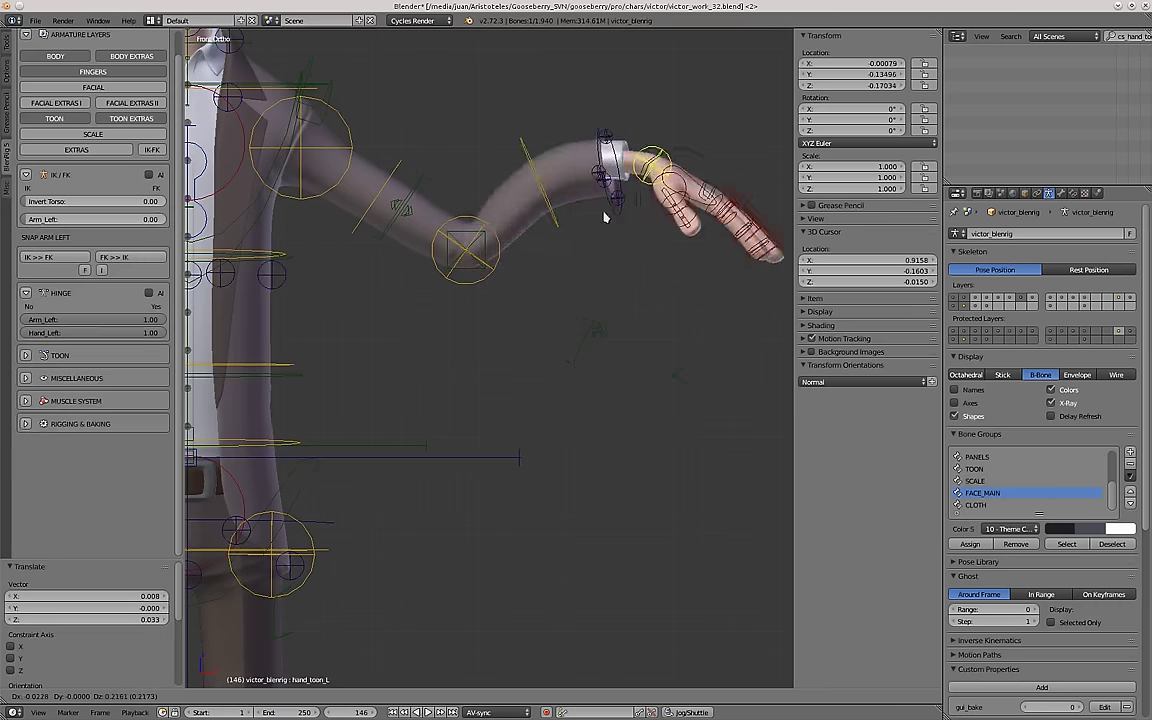
left_click(612, 325)
scroll(568, 301, "down", 3)
key("g")
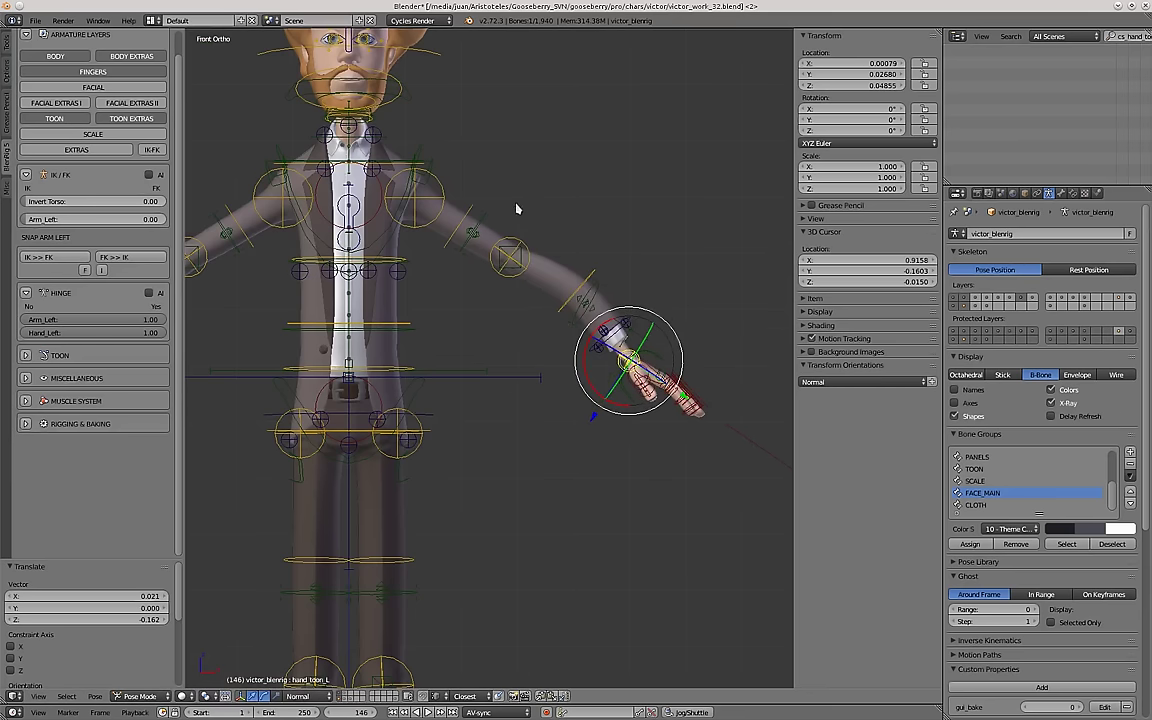
Pull elbow_toon_L up and outward to stretch the left elbow.
right_click(510, 257)
key("g")
left_click(540, 222)
scroll(560, 270, "down", 1)
Move forearm_toon_L about 0.070, 0.048, -0.031 and scale it up to thicken the left forearm.
right_click(588, 300)
middle_click_drag(586, 337, 640, 340)
key("g")
left_click(692, 343)
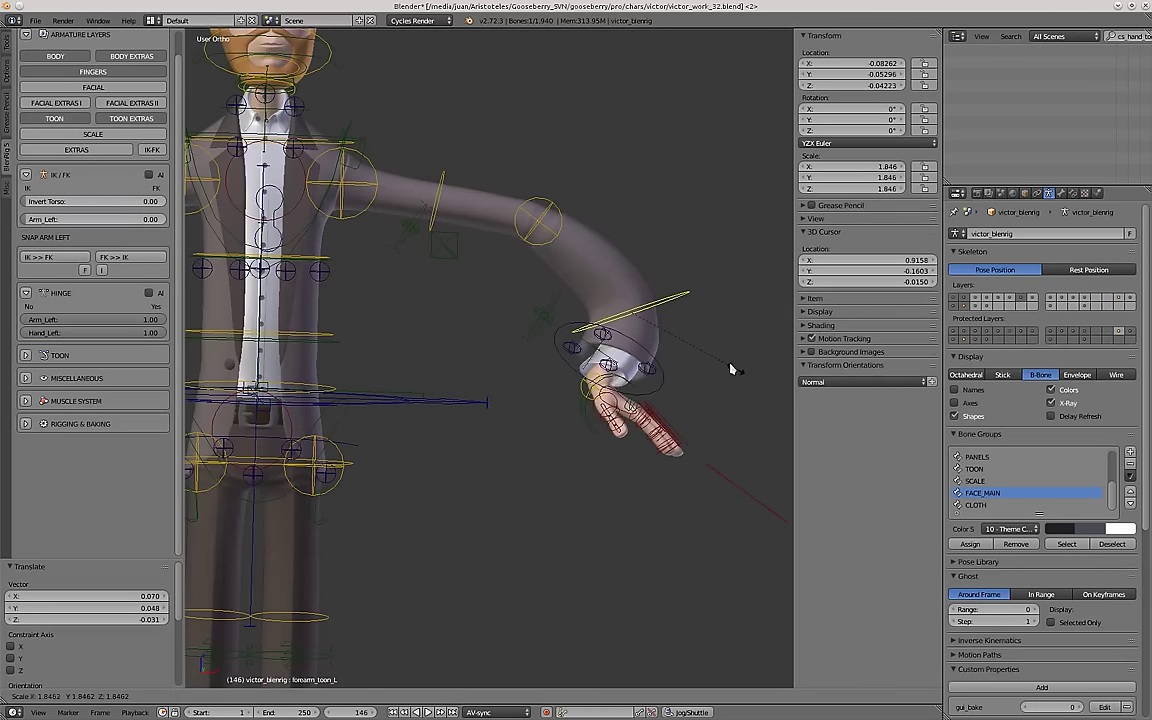
left_click(470, 142)
Scale spine_2_toon by about 2.208 and move it about 0.111, -0.005, 0.003 to deform the belly.
scroll(470, 142, "down", 1)
middle_click_drag(470, 142, 503, 290)
right_click(506, 313)
key("g")
left_click(500, 330)
scroll(494, 334, "down", 4)
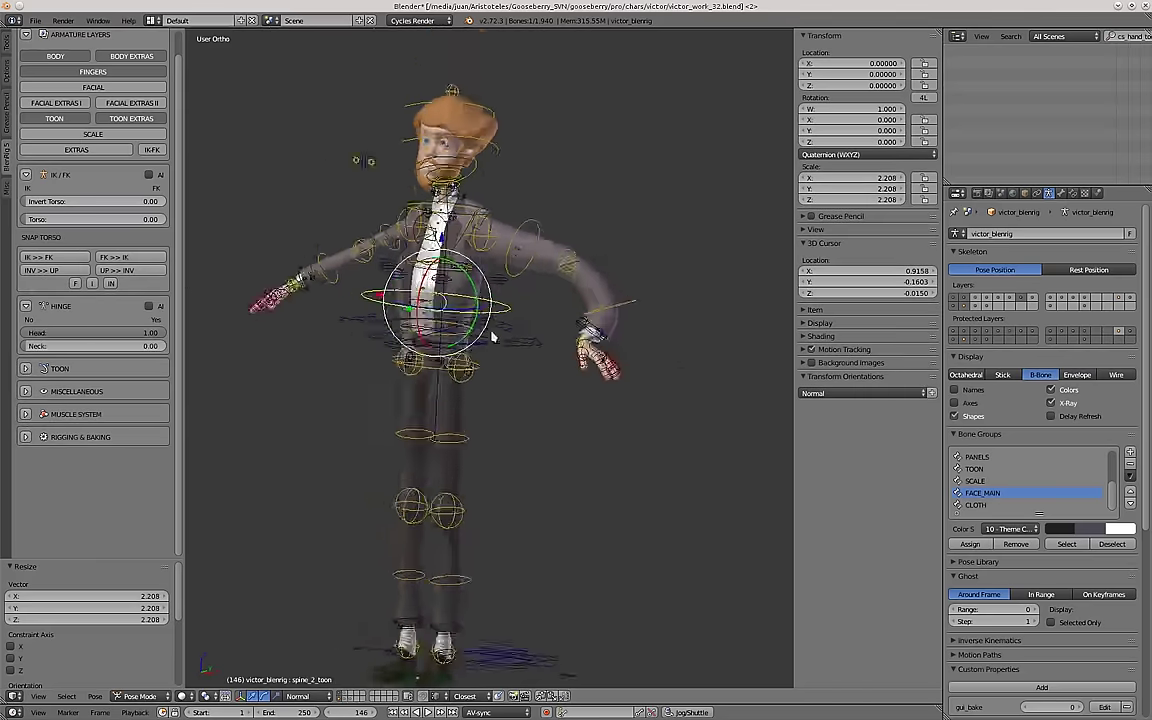
scroll(530, 210, "up", 4)
right_click(512, 411)
key("g")
middle_click_drag(514, 411, 442, 432)
left_click(321, 405)
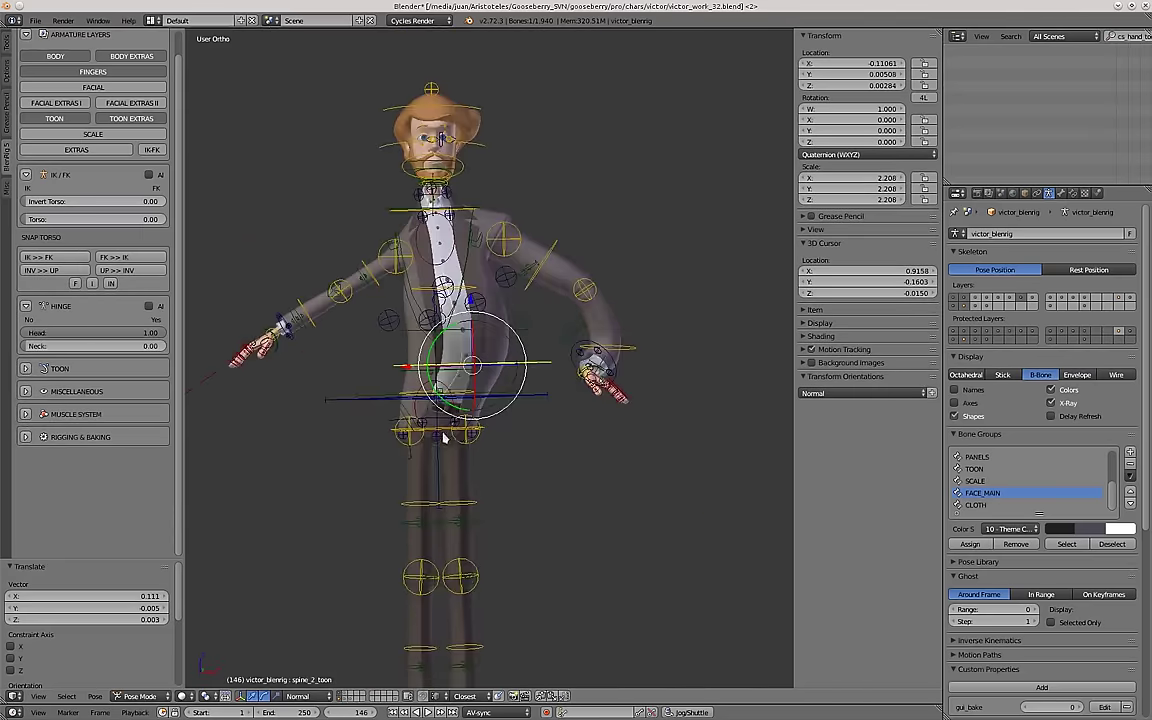
Shift the hip control and move sole_ctrl_L about 0.304, -0.043, 0.033 to step the left foot outward.
right_click(442, 437)
key("g")
left_click(473, 490)
right_click(455, 535)
key("g")
left_click(516, 519)
scroll(525, 480, "down", 3)
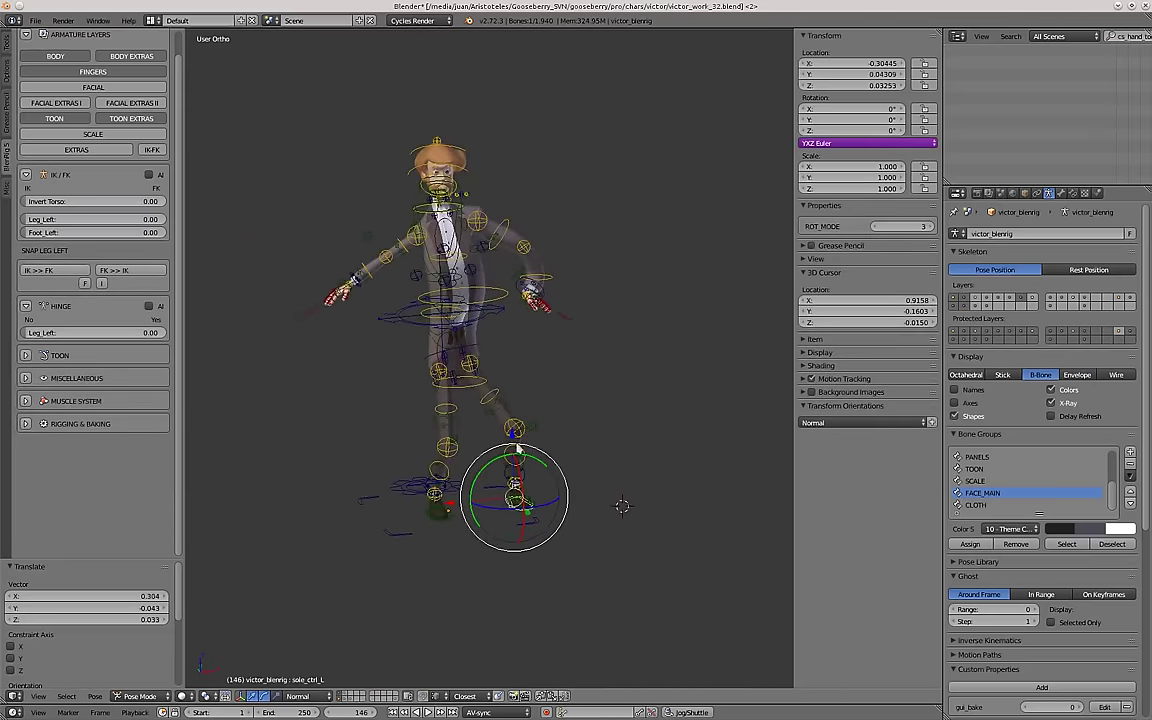
Scale the left leg and foot controls to exaggerate their proportions.
scroll(514, 400, "up", 3)
right_click(498, 376)
right_click(570, 450)
middle_click_drag(514, 390, 510, 460)
key("s")
right_click(526, 505)
key("s")
left_click(640, 300)
Scale the master control to resize the whole character.
middle_click_drag(640, 300, 522, 355)
right_click(480, 315)
key("s")
left_click(440, 318)
middle_click_drag(440, 318, 614, 522)
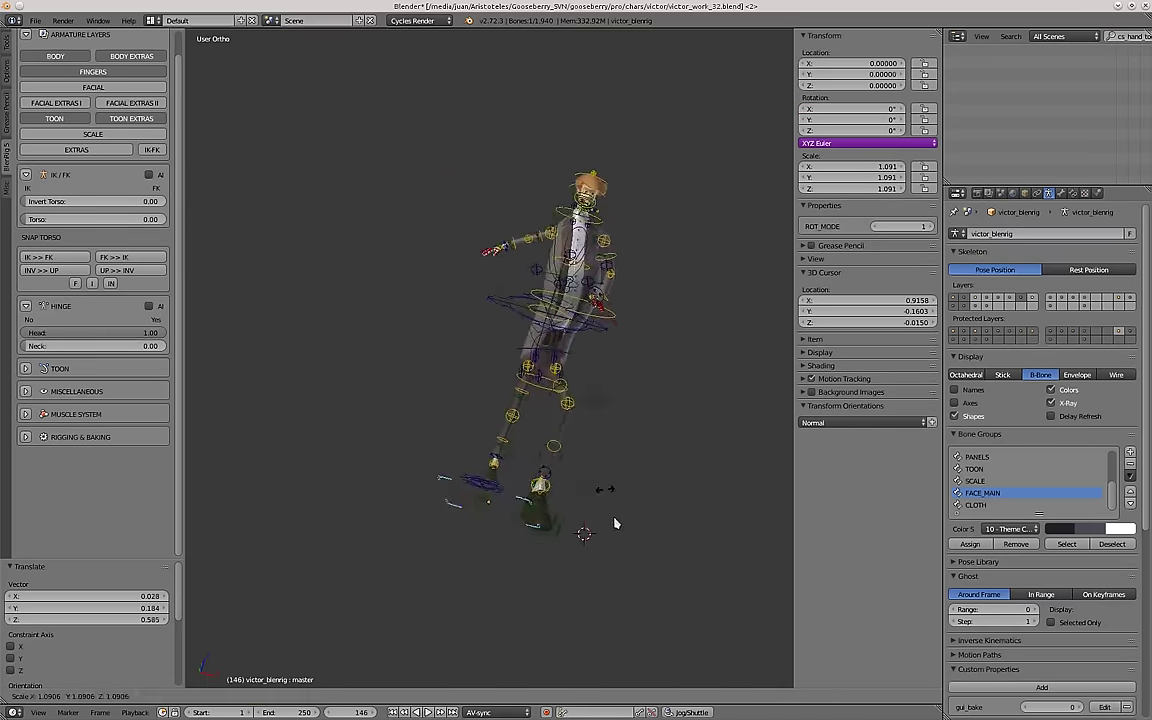
Scale and freely rotate an upper-body control.
scroll(600, 330, "up", 6)
right_click(508, 332)
key("s")
left_click(468, 342)
scroll(468, 342, "down", 5)
key("r")
key("r")
left_click(447, 337)
Enlarge the right hand by scaling hand_ik_ctrl_R by about 2.526.
middle_click_drag(447, 337, 482, 366)
scroll(450, 310, "up", 4)
right_click(444, 298)
key("s")
left_click(379, 285)
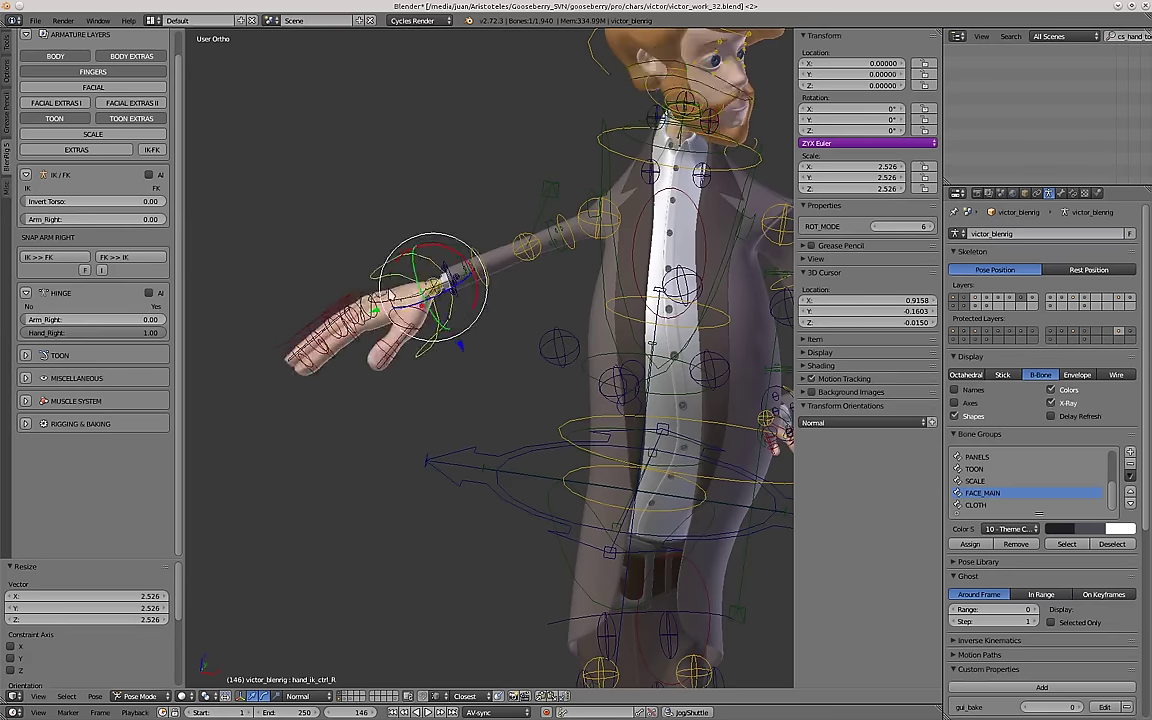
scroll(379, 285, "down", 4)
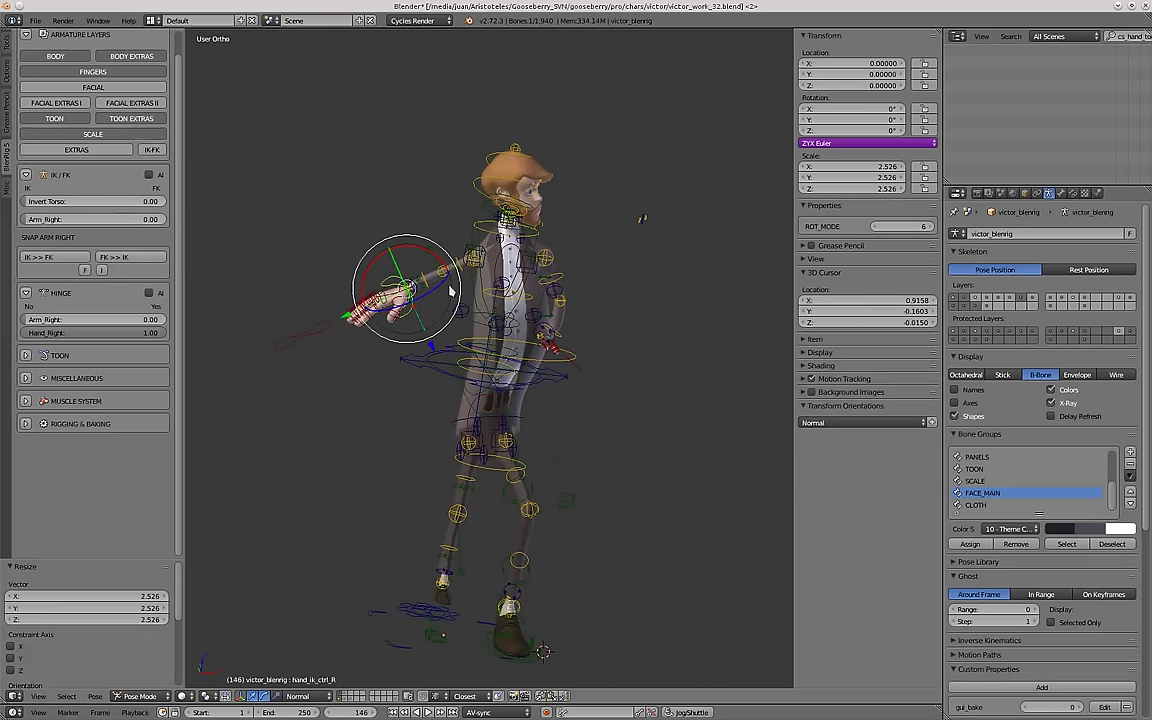
Show the SCALE bone layer and select arm_scale_R at the right shoulder.
scroll(450, 291, "up", 4)
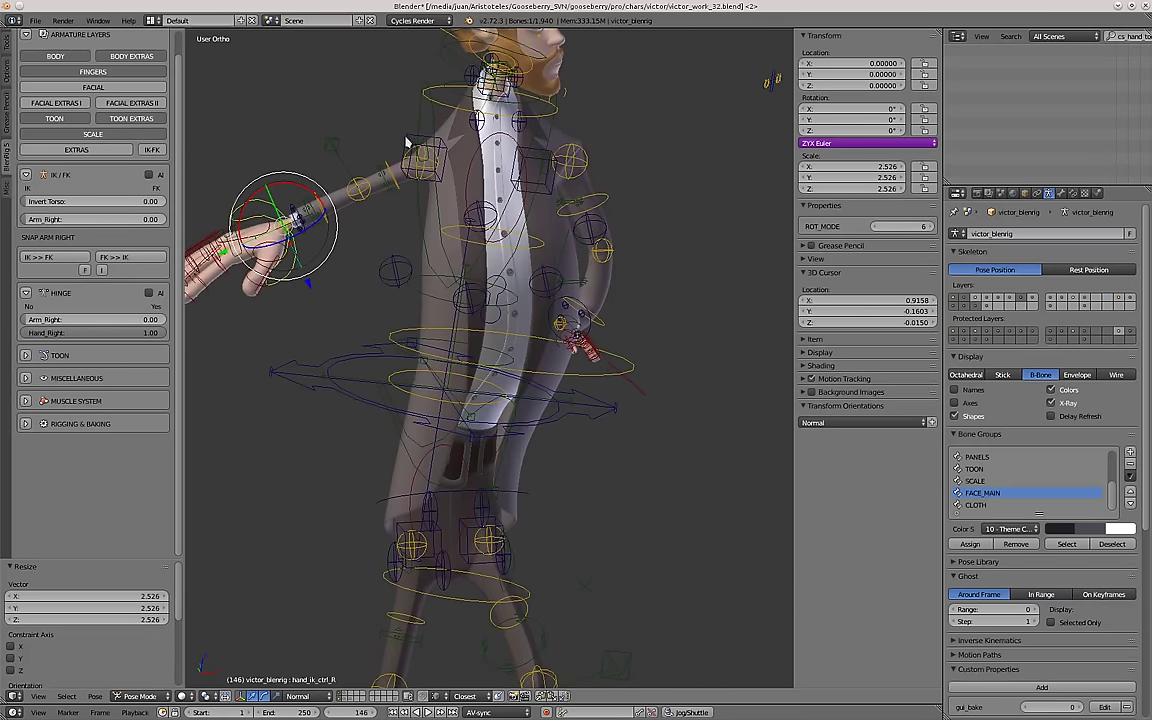
right_click(408, 143)
left_click(102, 135)
left_click(102, 135)
scroll(420, 143, "down", 2)
scroll(430, 180, "up", 1)
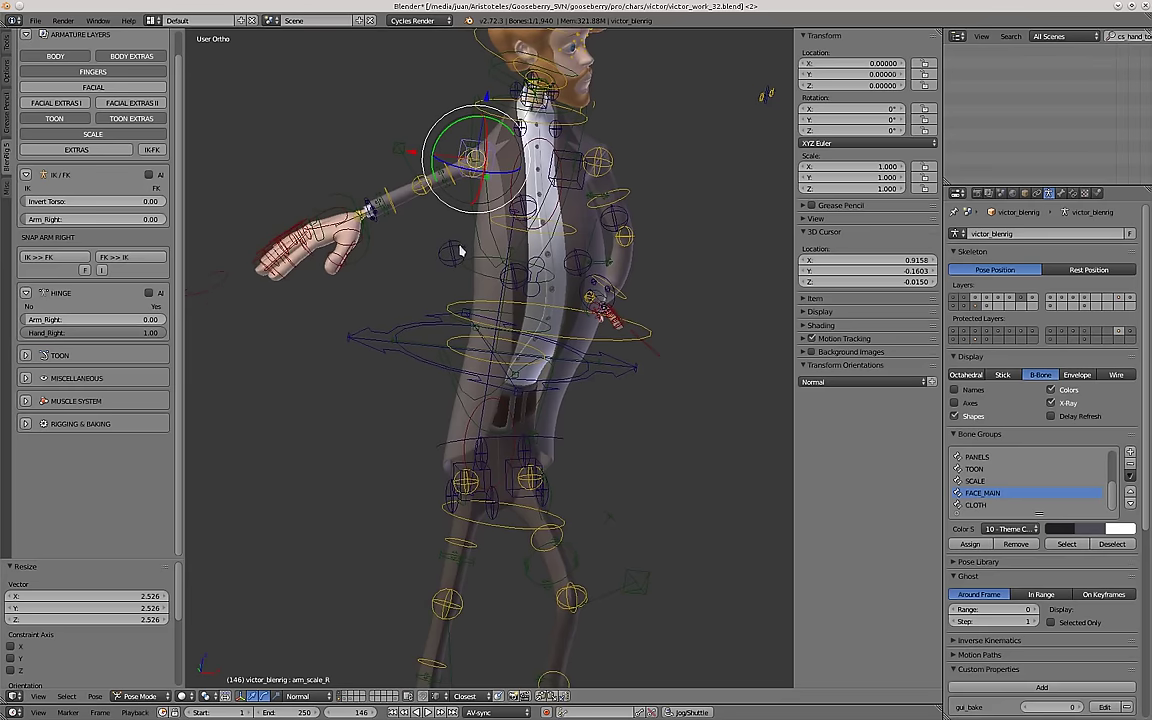
Scale up arm_scale_R to enlarge the entire right arm.
scroll(462, 252, "down", 1)
scroll(467, 258, "up", 1)
middle_click_drag(468, 260, 481, 258)
scroll(481, 258, "down", 1)
scroll(481, 258, "up", 1)
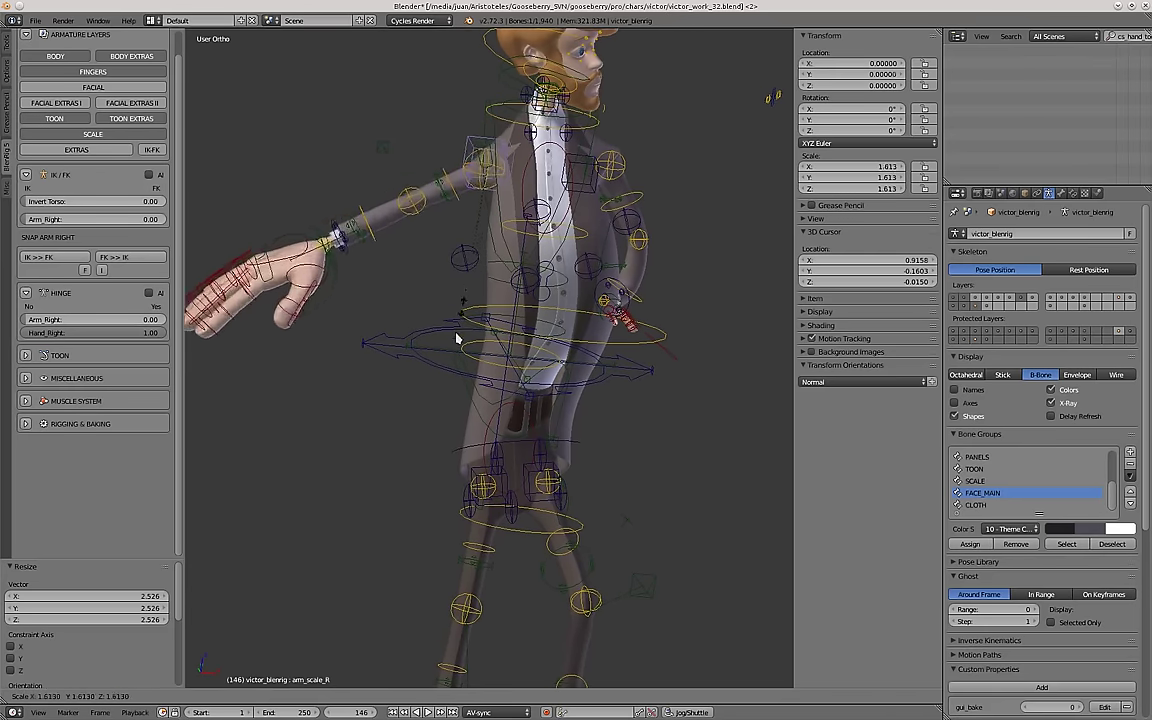
left_click(453, 398)
scroll(464, 255, "down", 3)
key("s")
left_click(465, 300)
Move arm_scale_R away from the body to about 0.386, -0.069, -0.014 and scale it by about 0.686.
key("g")
left_click(364, 283)
key("s")
left_click(512, 290)
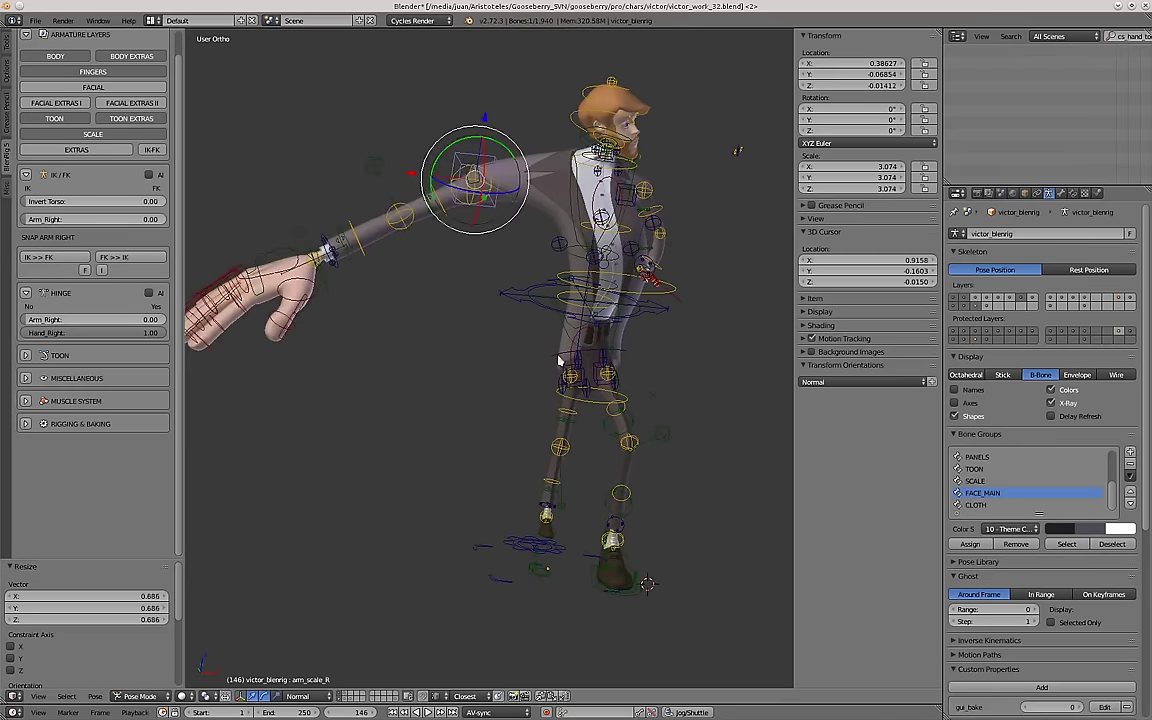
Reposition the right leg's scale control (leg_scale_R) and enlarge the leg to about 3.92.
scroll(558, 360, "up", 3)
right_click(560, 360)
key("g")
left_click(575, 392)
middle_click_drag(581, 400, 493, 233, "shift")
left_click(590, 420)
scroll(584, 373, "down", 2)
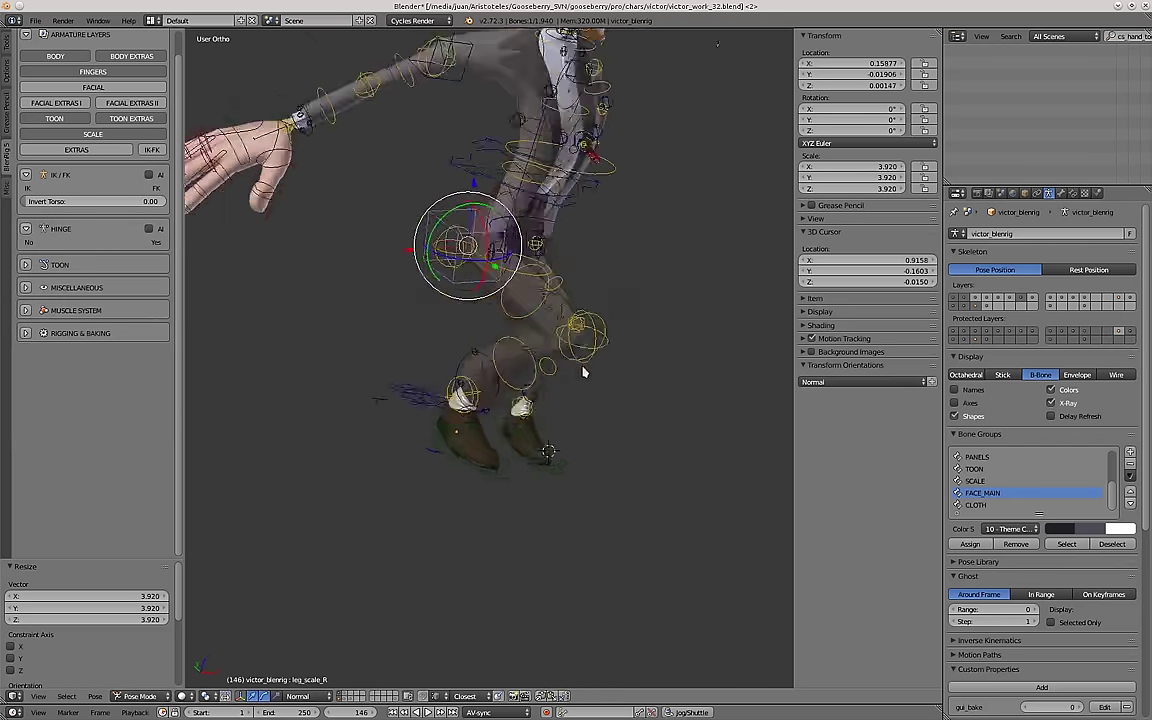
middle_click_drag(490, 345, 562, 354)
key("s")
left_click(618, 418)
scroll(560, 340, "down", 3)
scroll(437, 278, "up", 3)
Raise the master_torso control by about 0.24 above the enlarged right leg.
middle_click_drag(470, 165, 368, 348, "shift")
right_click(437, 278)
key("g")
left_click(428, 268)
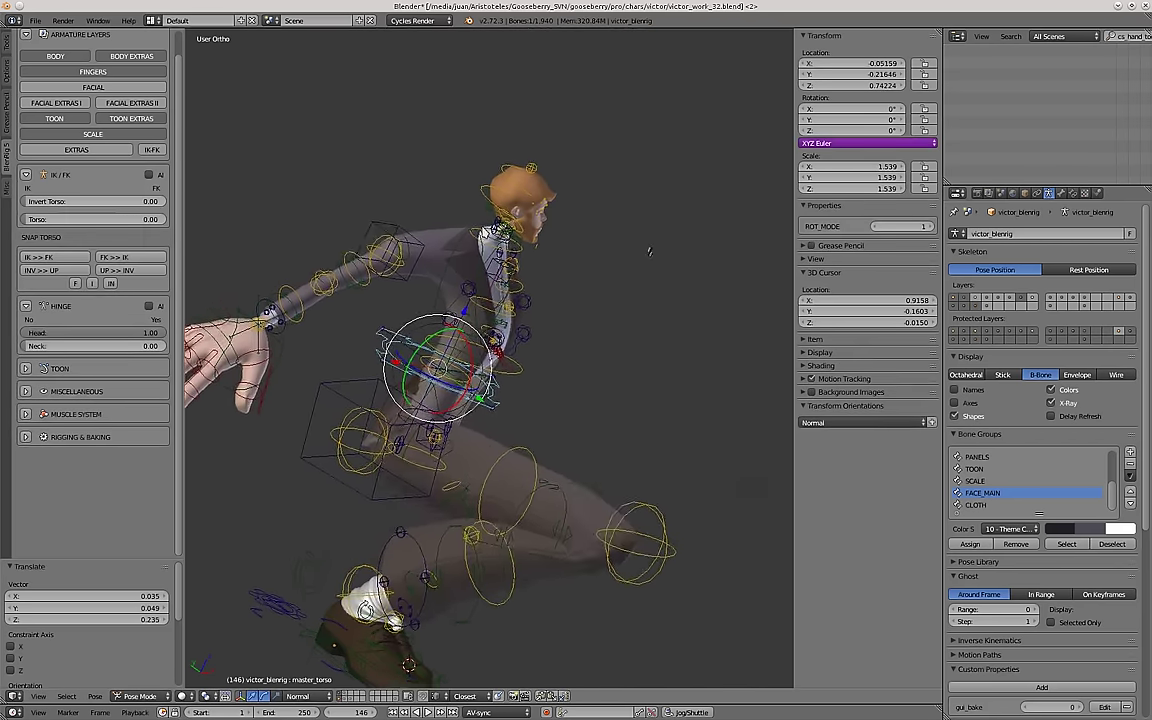
Enlarge the character's head to about 2.57 with the head_scale control.
scroll(497, 215, "up", 6)
right_click(540, 245)
middle_click_drag(650, 305, 594, 347)
key("s")
left_click(785, 450)
middle_click_drag(720, 405, 535, 350)
scroll(517, 342, "down", 4)
scroll(500, 350, "up", 4)
scroll(450, 310, "down", 4)
scroll(380, 263, "down", 1)
middle_click_drag(380, 263, 399, 399)
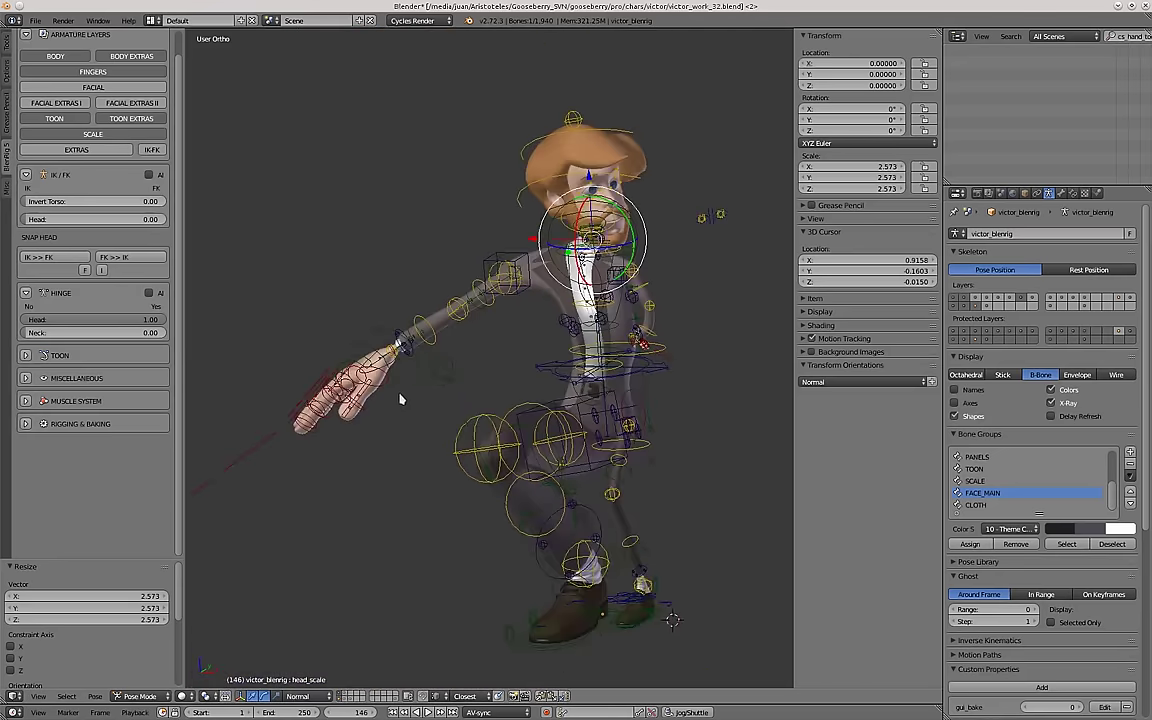
Move the right foot forward and away from the body with the sole_ctrl_R control.
right_click(397, 354)
middle_click_drag(397, 354, 399, 314)
middle_click_drag(390, 265, 463, 321)
scroll(487, 468, "up", 2)
middle_click_drag(533, 626, 482, 370, "shift")
right_click(487, 465)
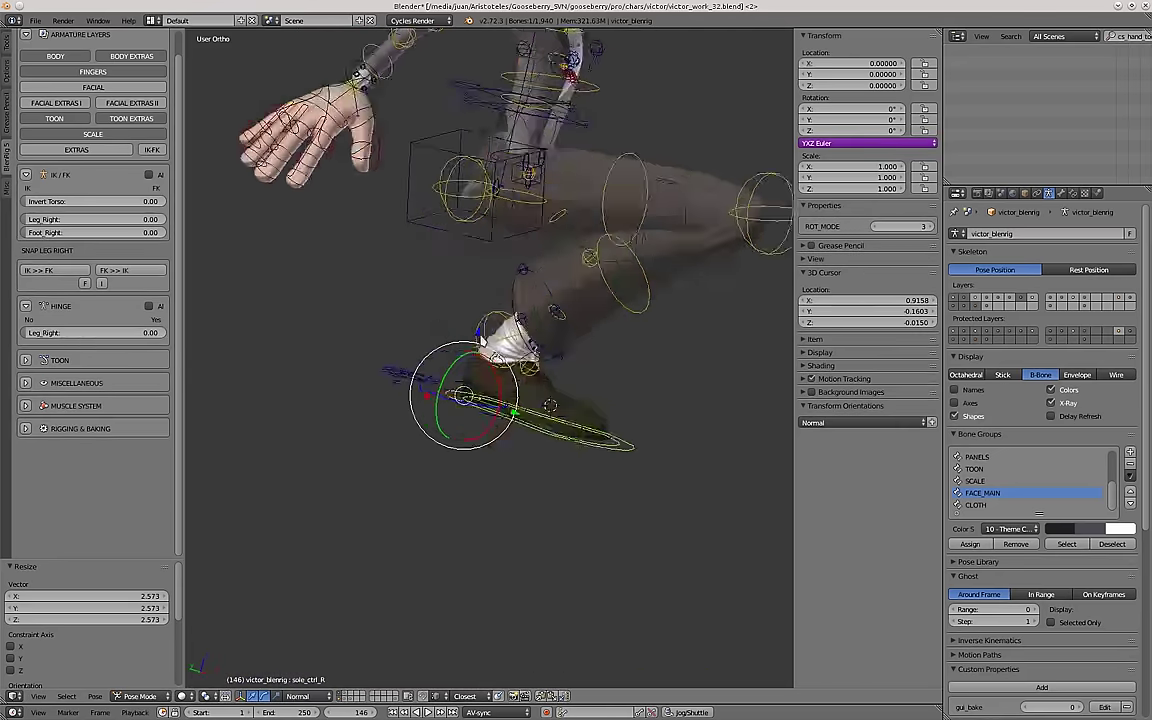
scroll(484, 372, "down", 3)
key("g")
right_click(514, 416)
middle_click_drag(514, 412, 470, 362)
key("g")
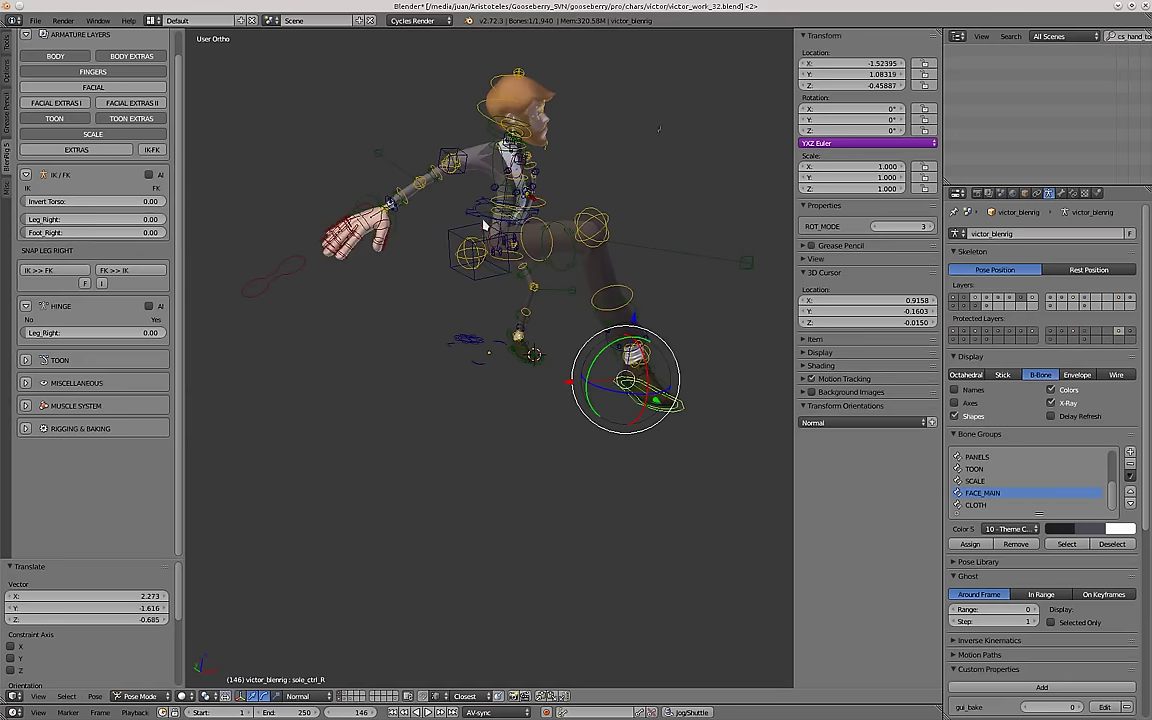
Move the master_torso control toward the displaced right foot so the body sits above the enlarged leg.
right_click(484, 222)
key("g")
left_click(545, 206)
middle_click_drag(545, 206, 491, 381, "shift")
key("g")
left_click(607, 462)
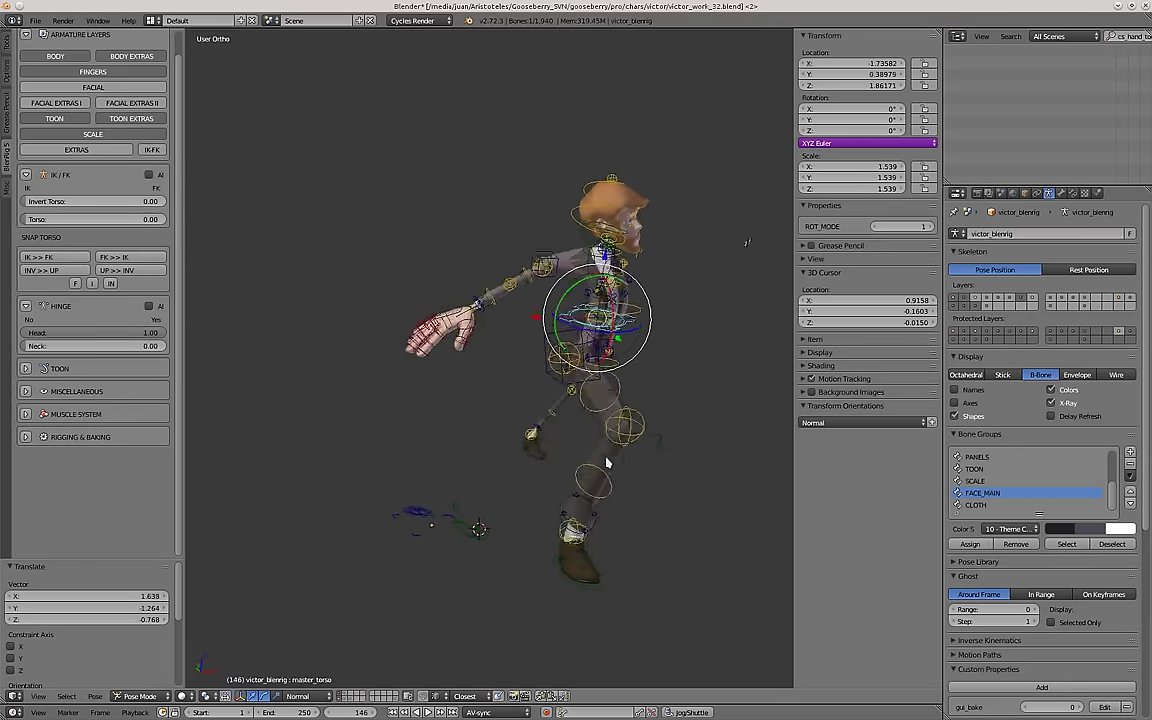
Trackball-rotate the right hand control (hand_ik_ctrl_R) by about 35.5° and 22.3°.
middle_click_drag(607, 463, 475, 304)
right_click(475, 304)
scroll(669, 253, "up", 4)
scroll(609, 334, "up", 4)
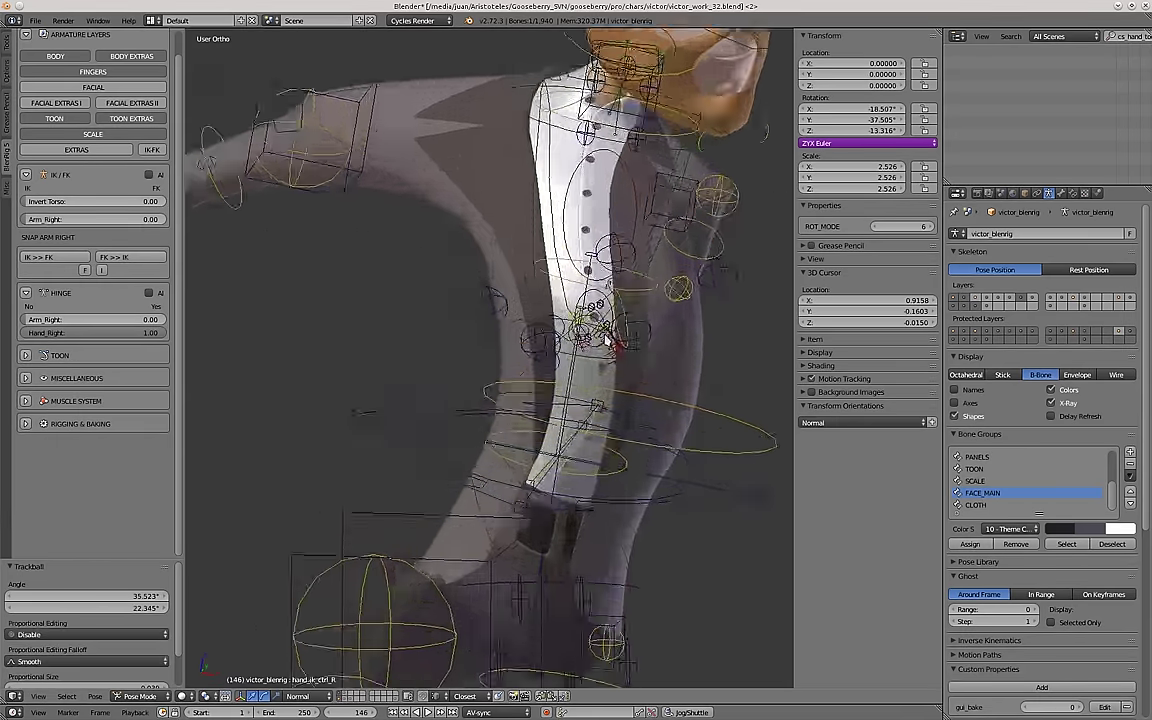
scroll(609, 334, "down", 5)
middle_click_drag(609, 334, 442, 442)
middle_click_drag(442, 442, 400, 400, "shift")
Reset all of the rig's controls to the rest pose and deselect them.
right_click(305, 508)
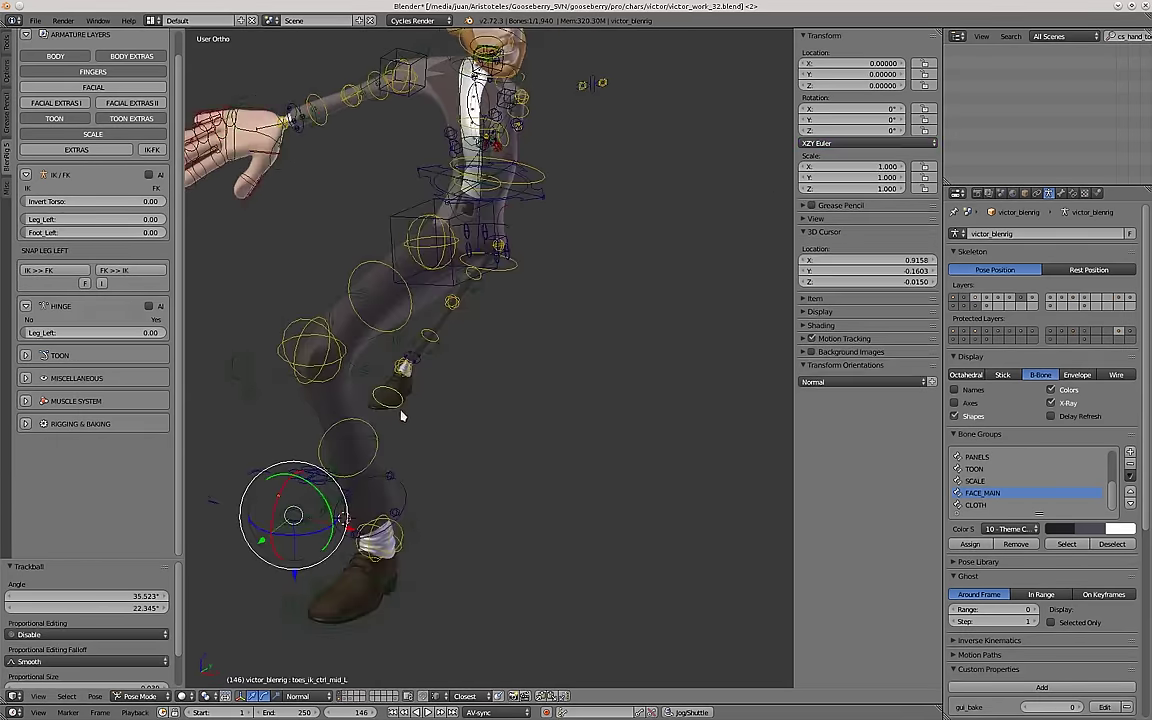
key("ctrl+Tab")
right_click(391, 404)
key("a")
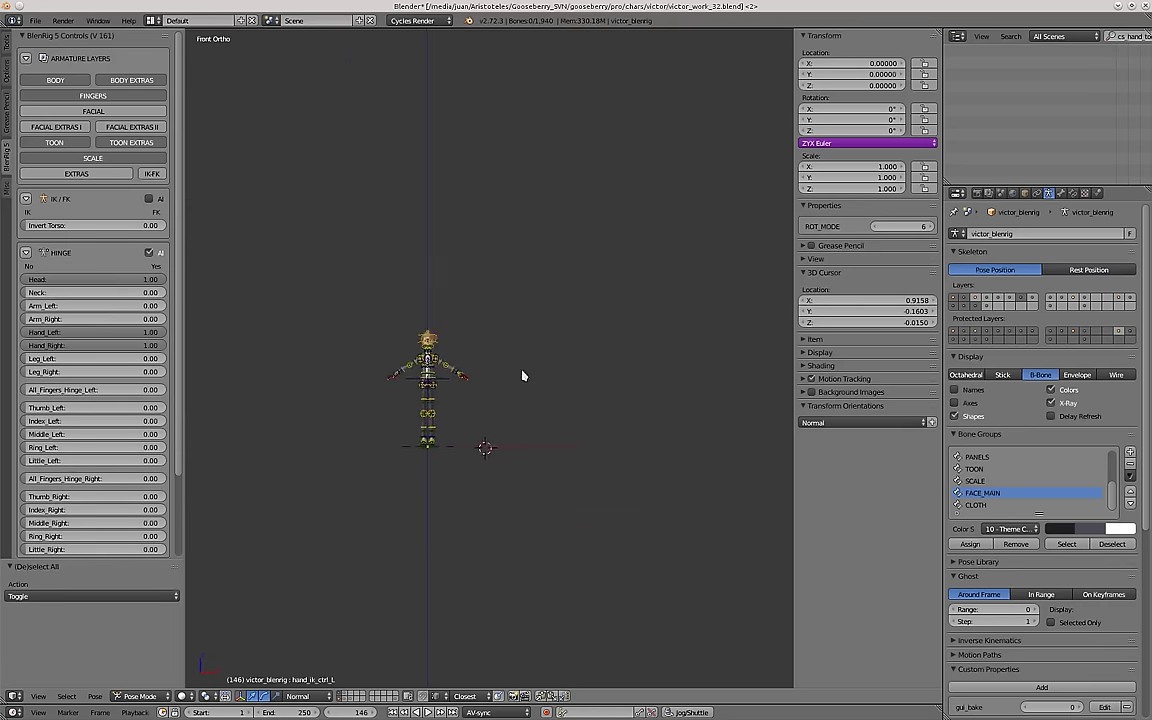
Try stretching the top of the head by moving the head_toon control.
scroll(410, 387, "up", 8)
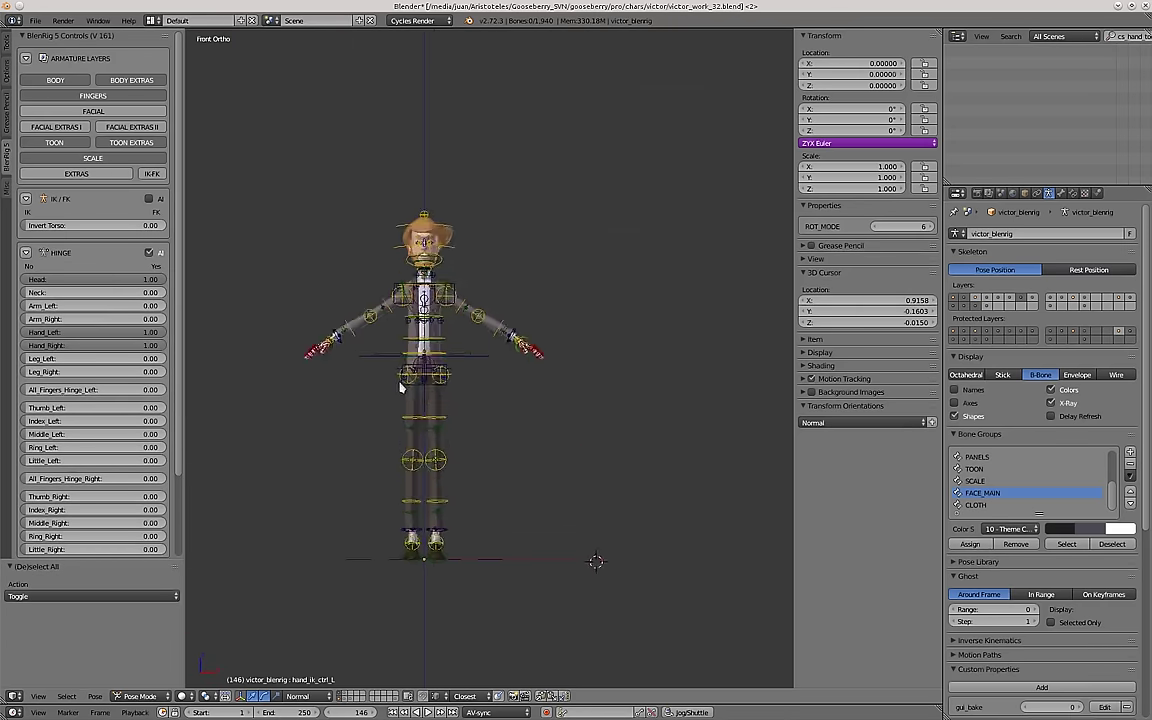
scroll(456, 132, "up", 6)
middle_click_drag(512, 373, 450, 370)
middle_click_drag(450, 370, 500, 428, "shift")
right_click(464, 196)
scroll(466, 194, "up", 3)
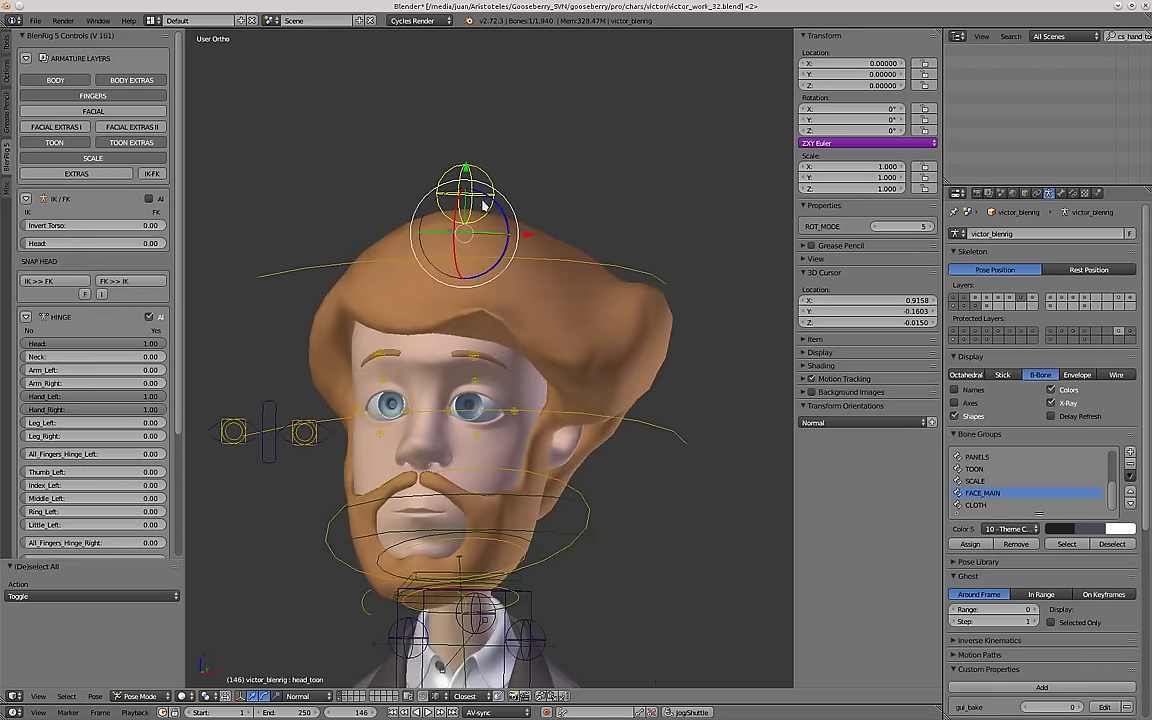
middle_click_drag(483, 206, 504, 155, "shift")
scroll(504, 165, "down", 3)
key("g")
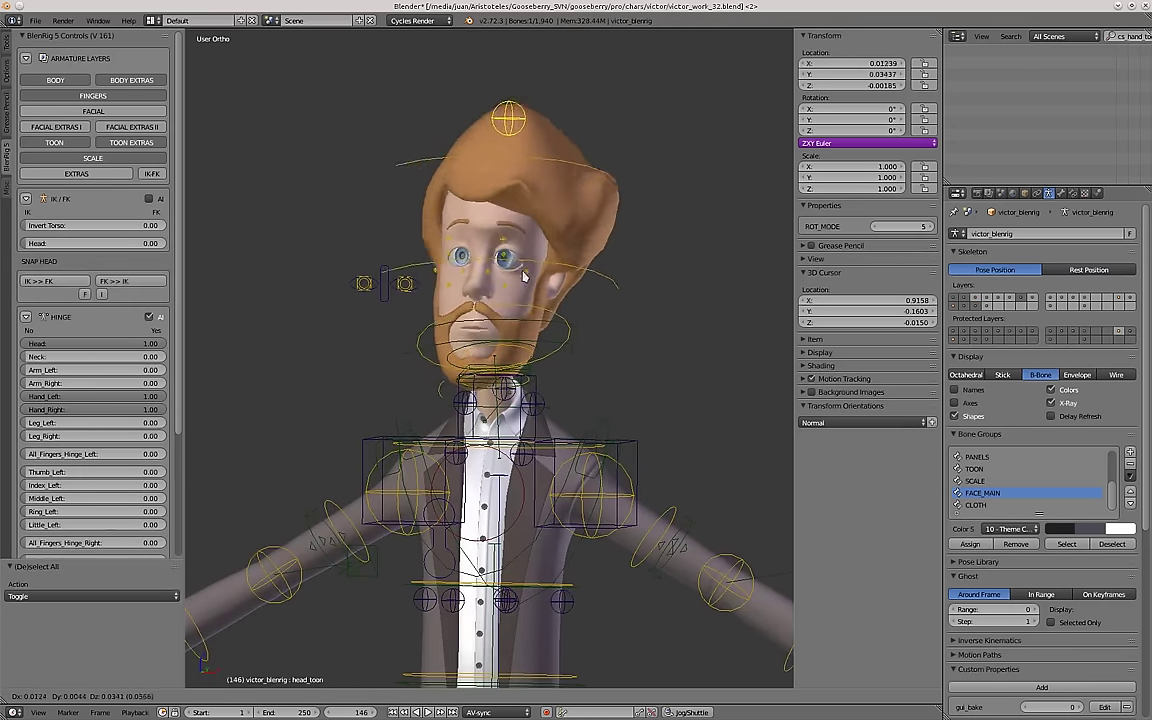
right_click(575, 283)
Try deforming the middle of the face by moving the face_toon_mid control.
right_click(595, 282)
key("g")
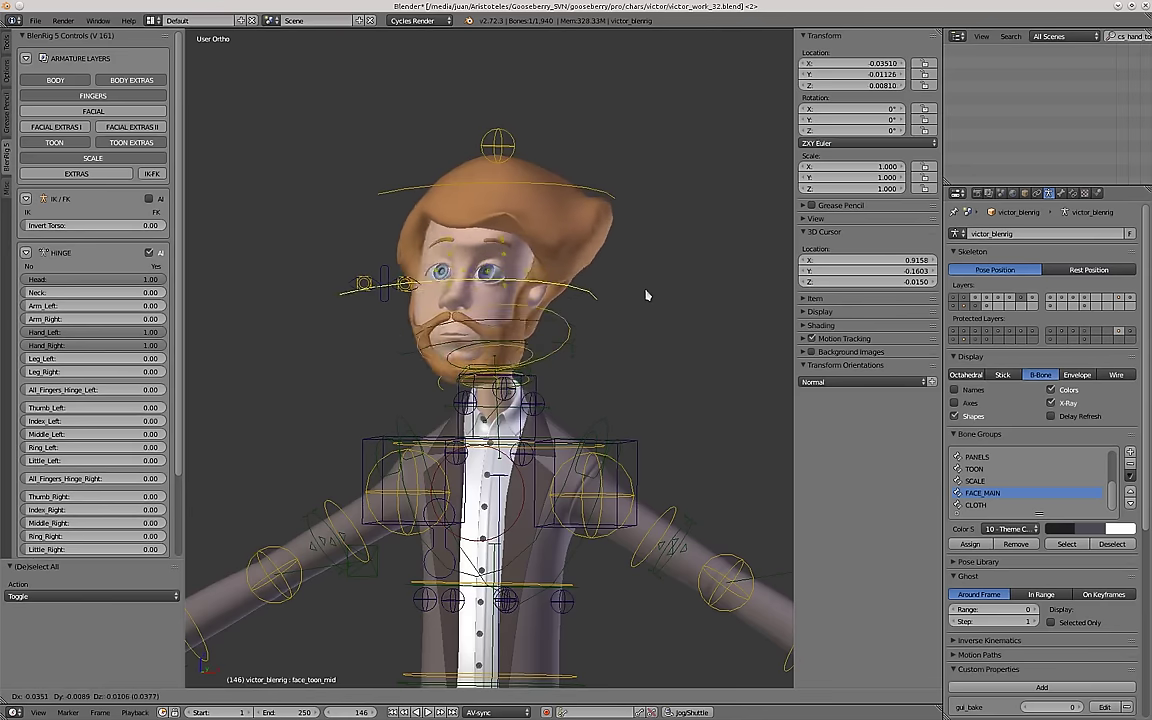
right_click(640, 297)
middle_click_drag(490, 350, 537, 355)
scroll(537, 355, "up", 3)
key("g")
right_click(560, 360)
Stretch and bend the neck by moving the neck_4_toon and neck_3_toon controls.
scroll(586, 366, "down", 3)
right_click(586, 368)
key("g")
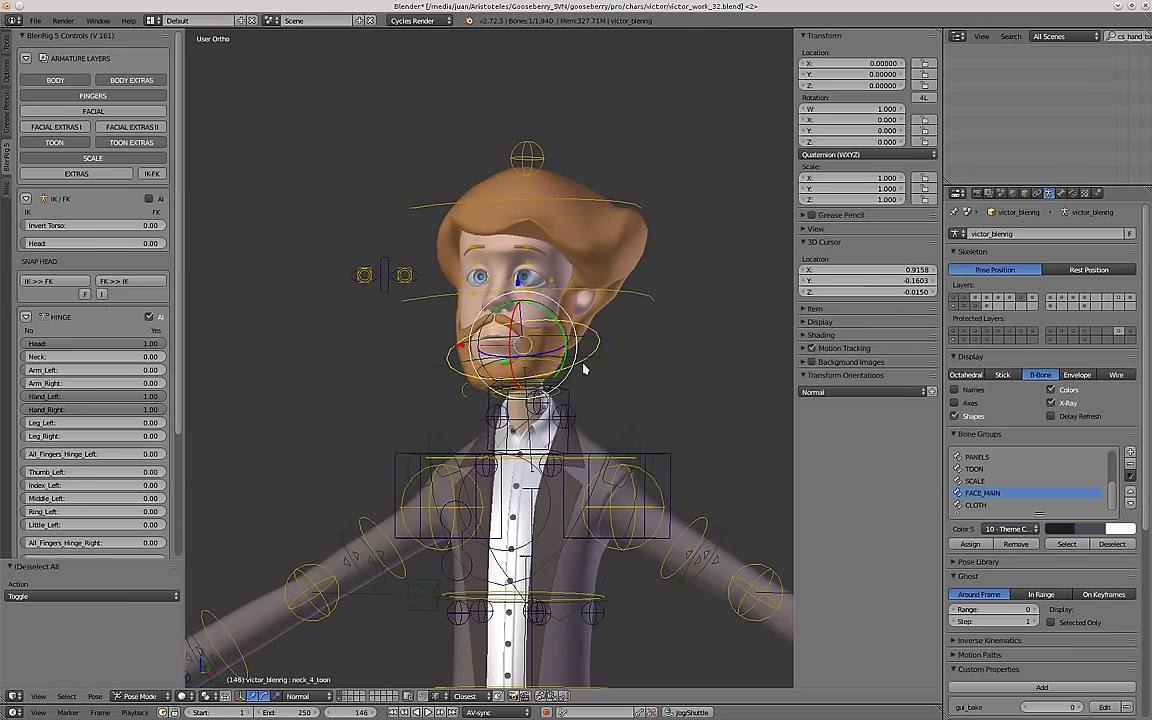
left_click(565, 372)
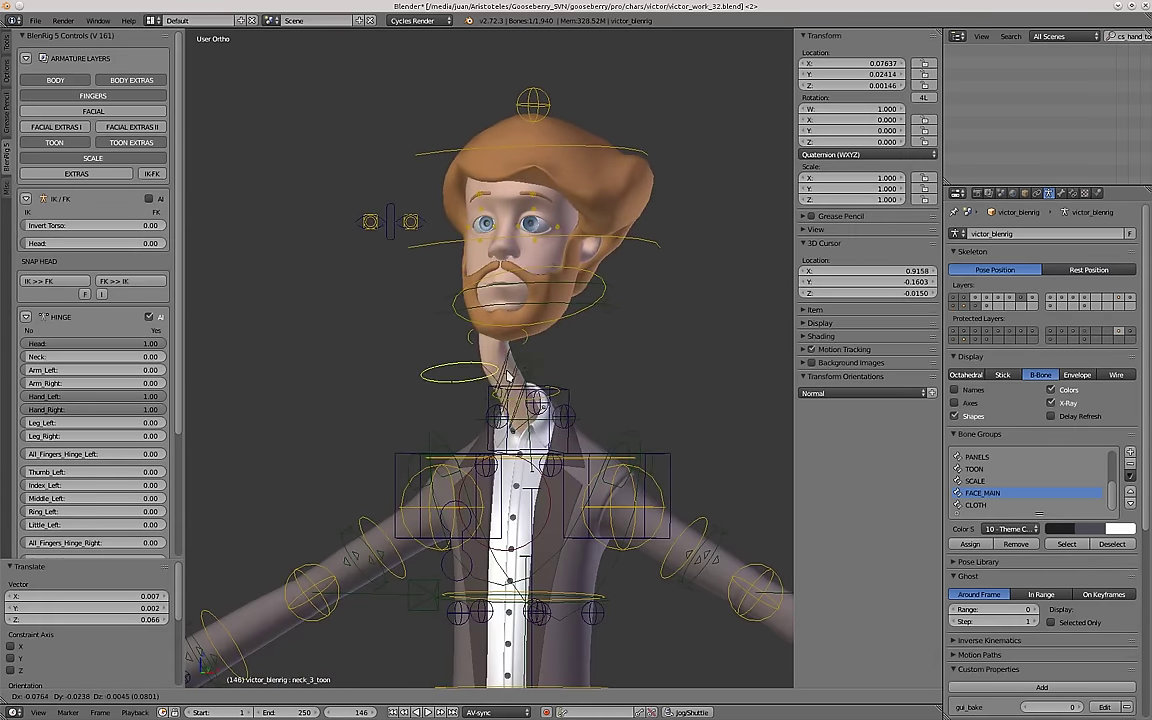
left_click(510, 375)
Reshape the character's left eye by moving the toon controls around it, including toon_eye_low_L.
scroll(522, 232, "up", 6)
right_click(556, 132)
middle_click_drag(556, 132, 532, 246, "shift")
key("g")
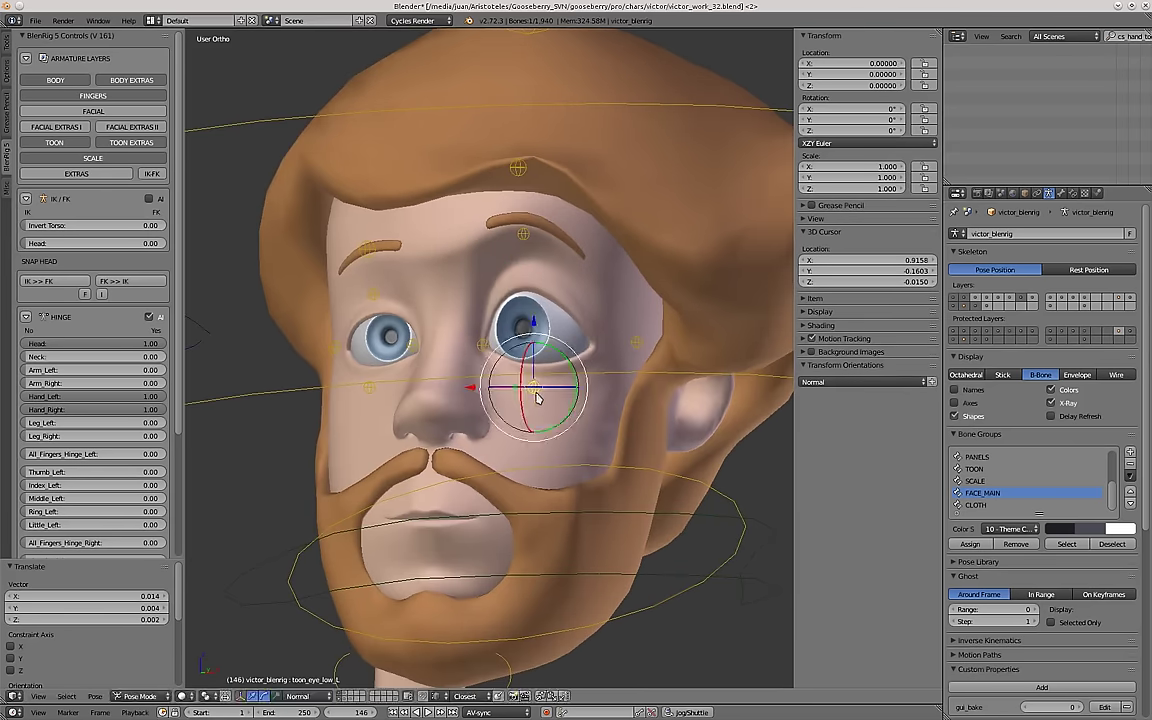
left_click(466, 311)
Lower the face_toon_low control by about 0.08 to lengthen the lower face.
scroll(466, 320, "down", 4)
middle_click_drag(468, 345, 442, 367)
right_click(499, 411)
left_click(474, 500)
scroll(460, 450, "down", 3)
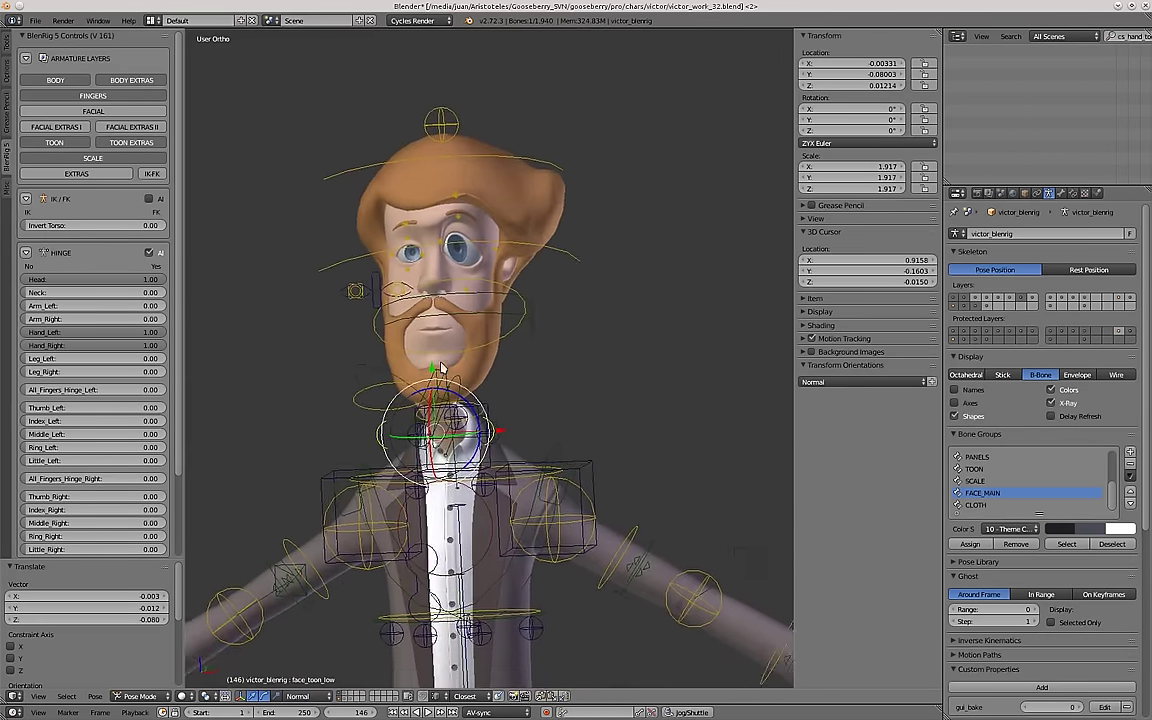
scroll(441, 369, "down", 2)
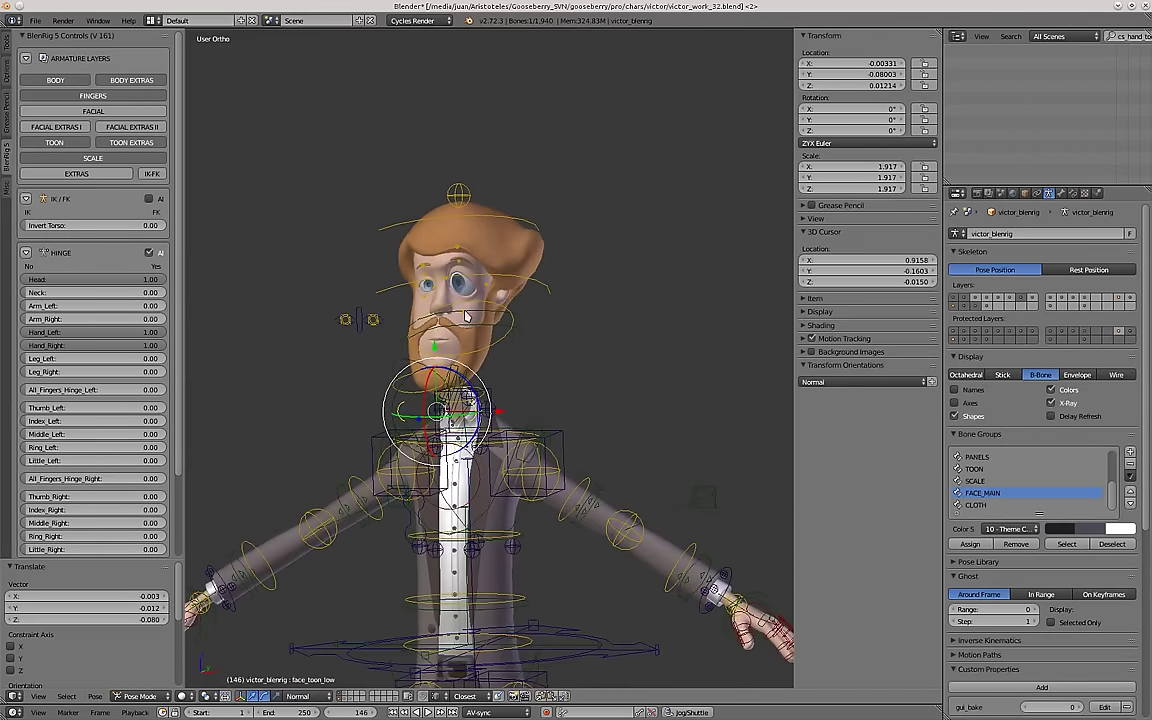
scroll(466, 316, "down", 1)
middle_click_drag(466, 316, 446, 302)
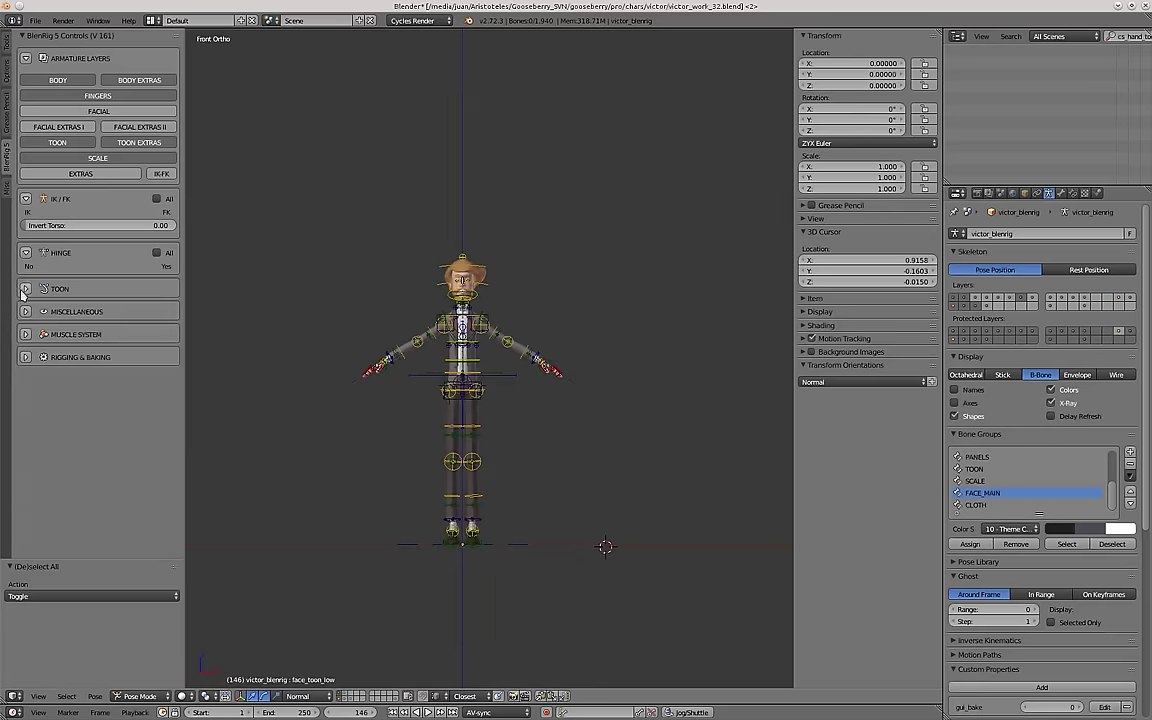
Expand the rig's toon options and hide the Toon and Toon Extras control layers.
left_click(24, 289)
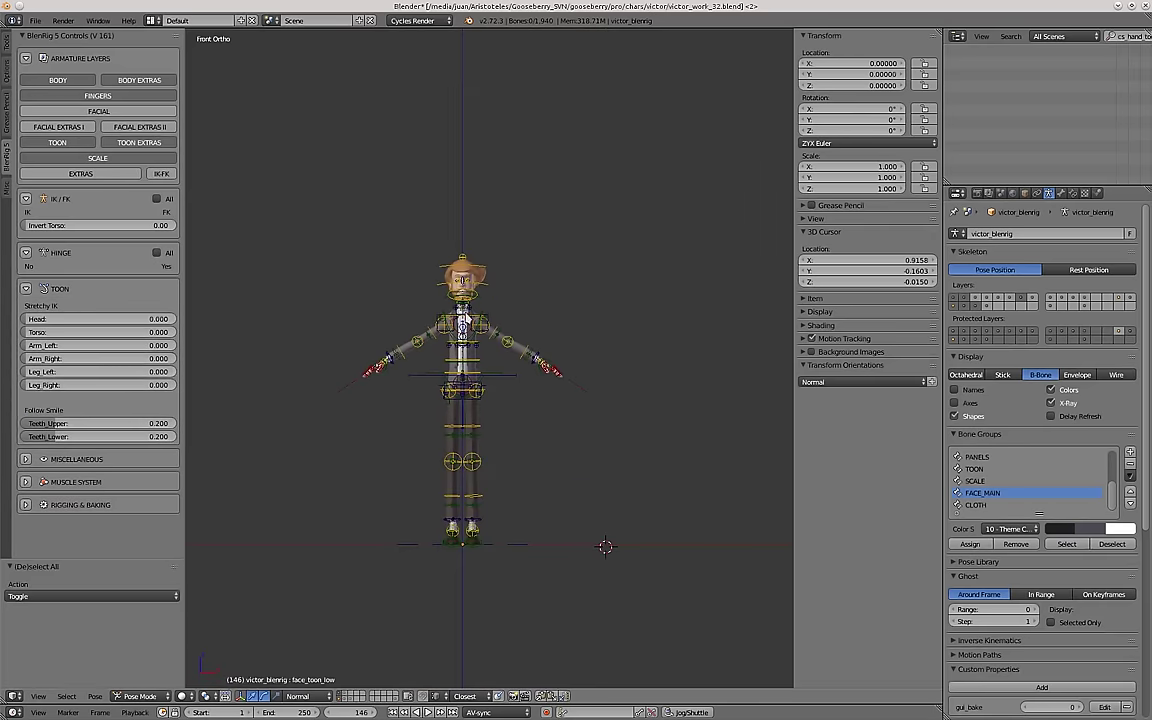
scroll(469, 298, "up", 4)
middle_click_drag(364, 424, 362, 370, "shift")
scroll(422, 400, "down", 2)
middle_click_drag(429, 398, 391, 404)
scroll(549, 387, "up", 1)
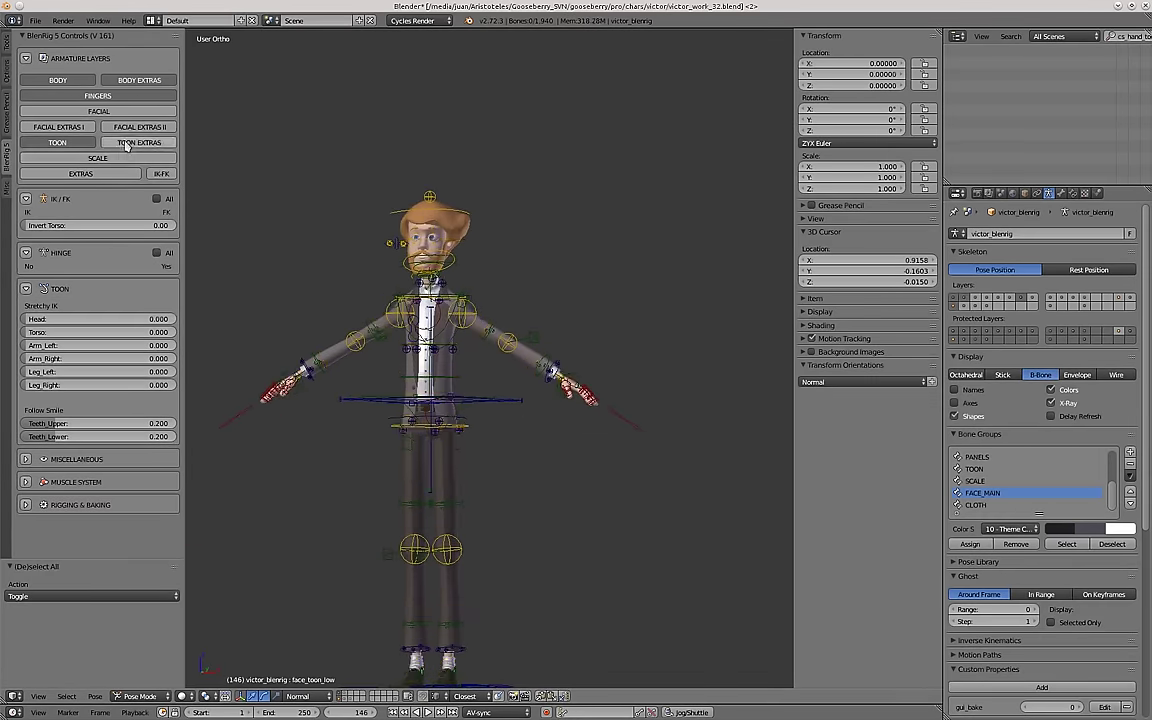
left_click(75, 143)
Set the torso's Stretchy IK to 1 and test the stretch by moving the spine_4_ik_ctrl control.
middle_click_drag(437, 483, 509, 370, "shift")
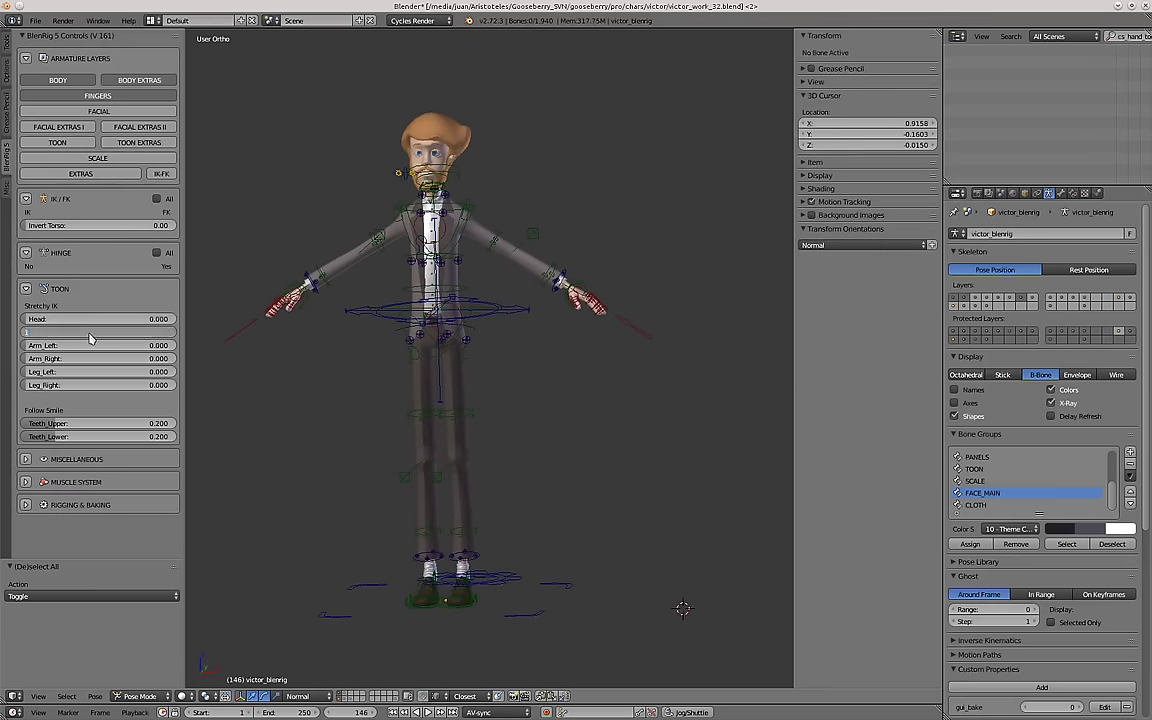
scroll(440, 204, "up", 1)
right_click(463, 205)
key("g")
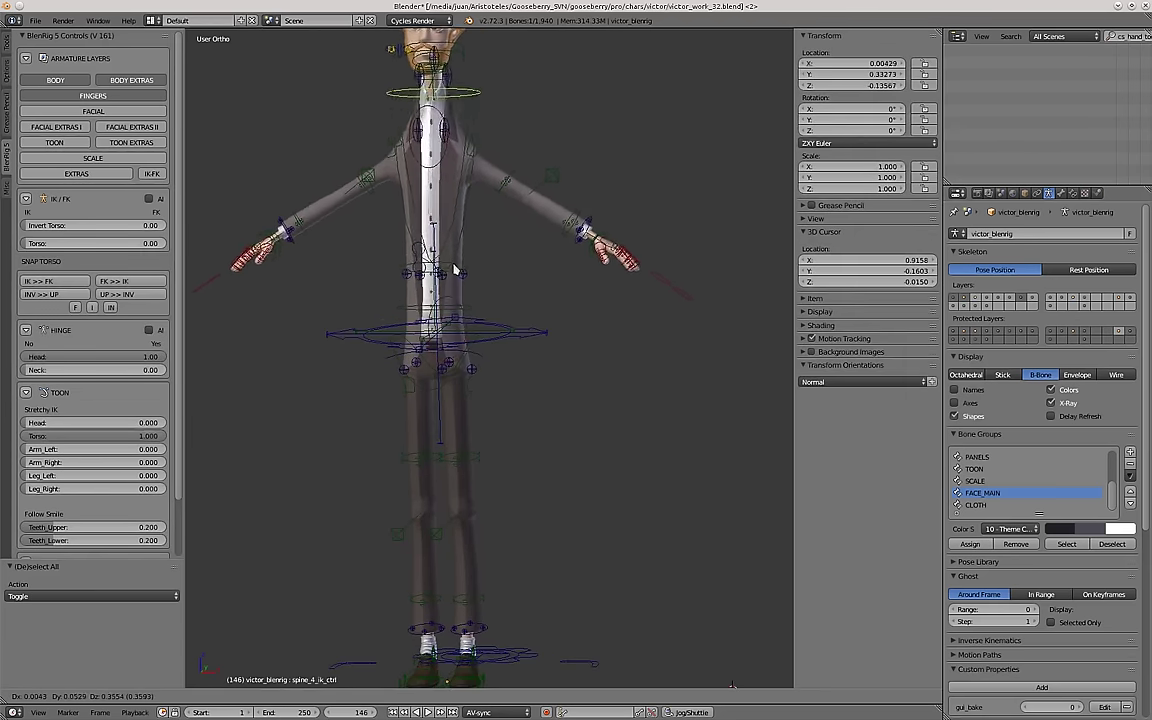
right_click(473, 249)
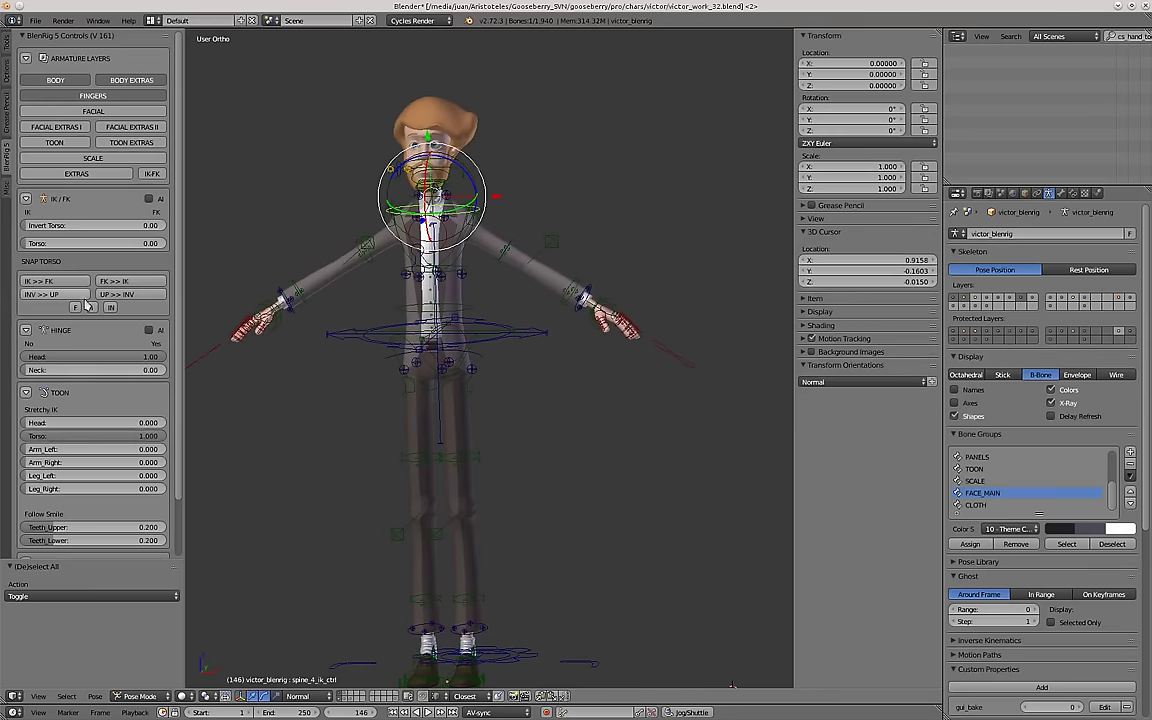
Set the left arm's Stretchy IK to 1 and stretch the arm outward with the hand_ik_ctrl_L control.
right_click(603, 312)
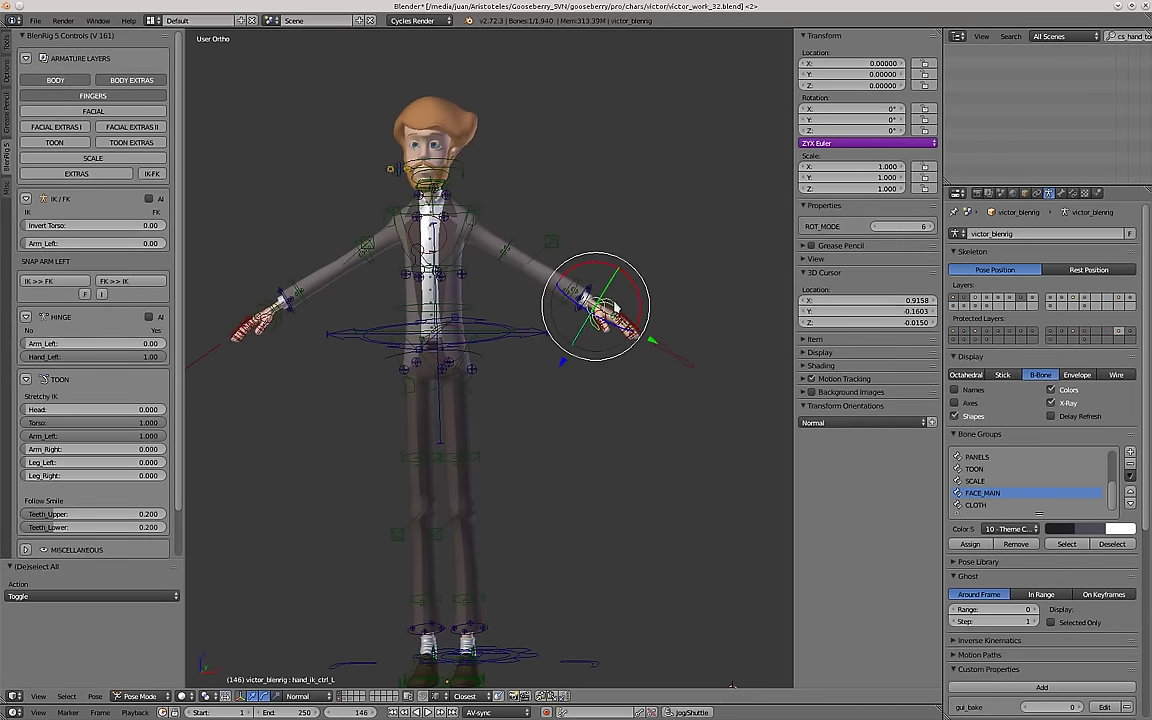
left_click(690, 295)
middle_click_drag(690, 295, 520, 295, "shift")
key("g")
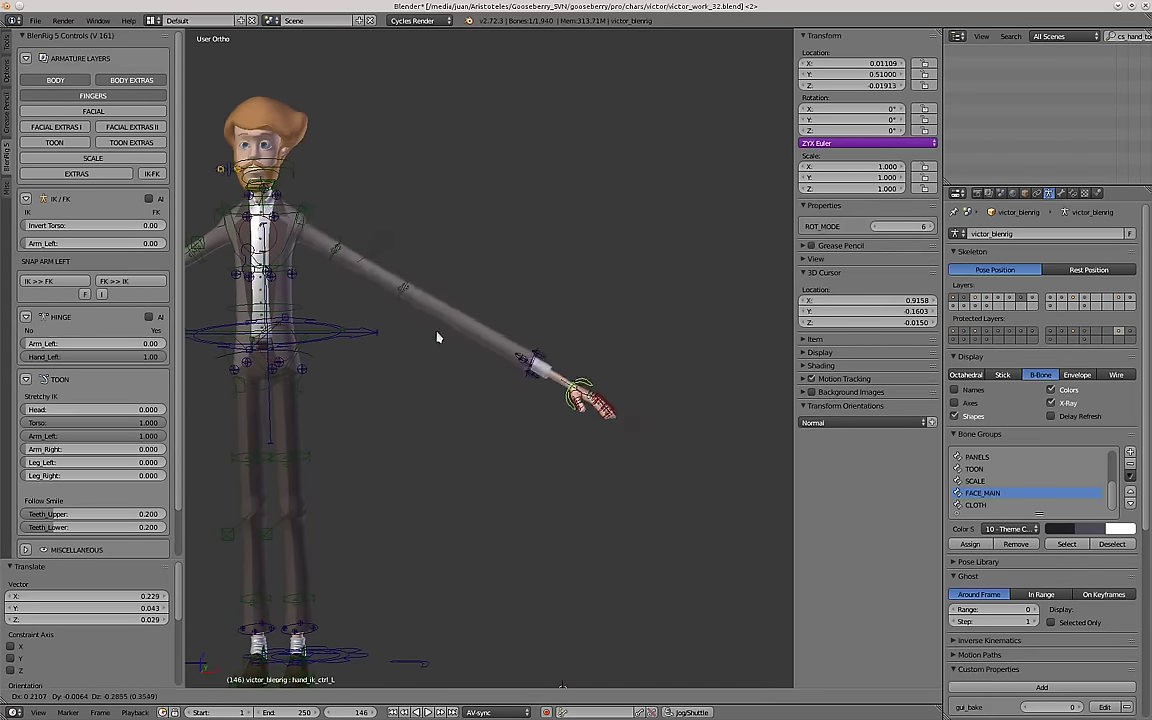
left_click(590, 388)
middle_click_drag(379, 346, 454, 288, "shift")
scroll(454, 288, "down", 1)
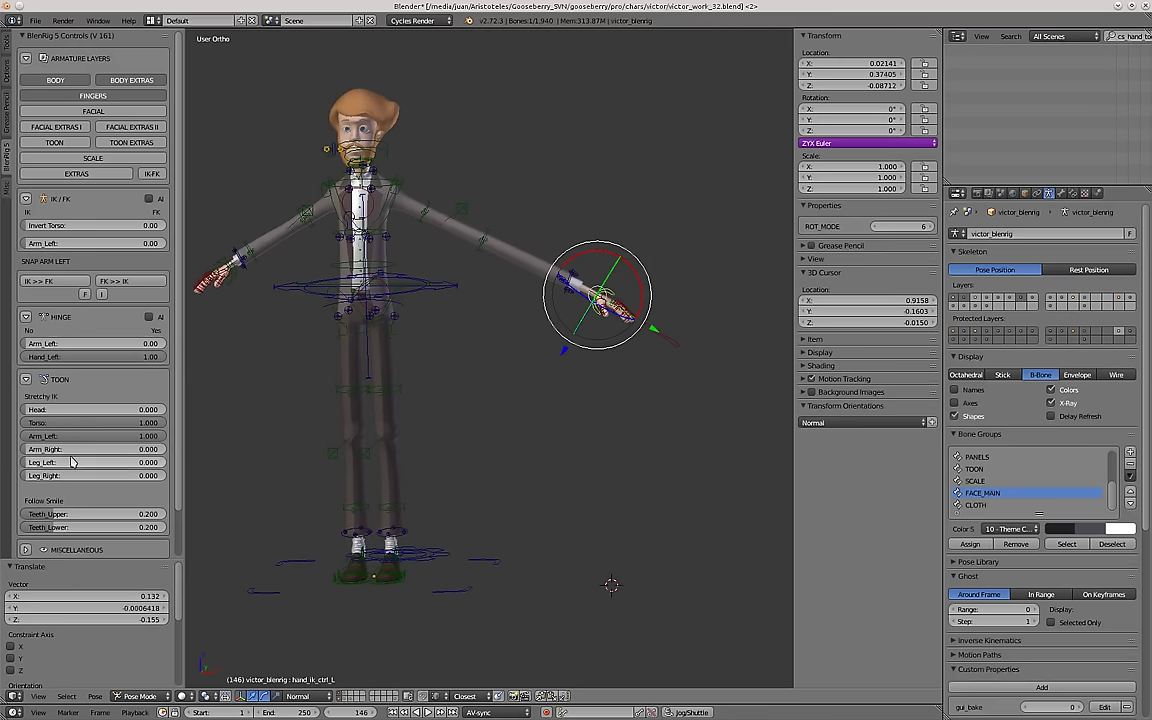
Set the left leg's Stretchy IK to 1 and stretch the leg far out to the side with the sole_ctrl_L control.
middle_click_drag(333, 606, 349, 532, "shift")
middle_click_drag(445, 502, 370, 530)
right_click(414, 481)
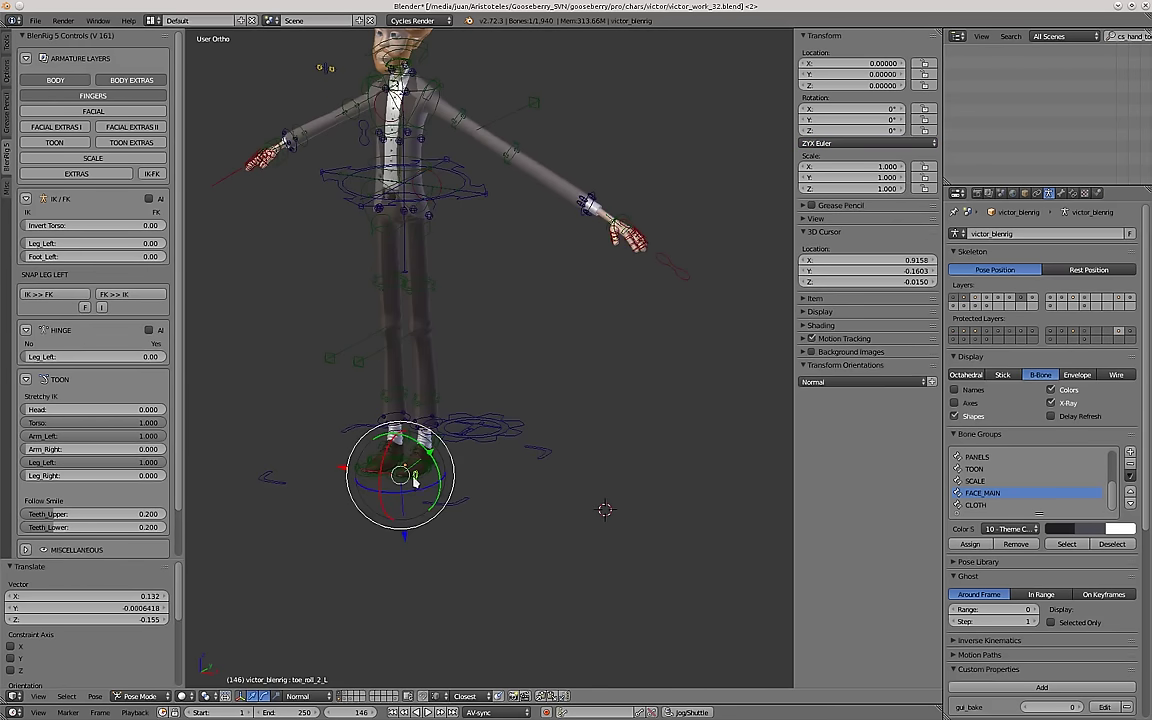
right_click(415, 482)
middle_click_drag(496, 496, 412, 455)
key("g")
left_click(289, 484)
middle_click_drag(289, 484, 538, 440, "shift")
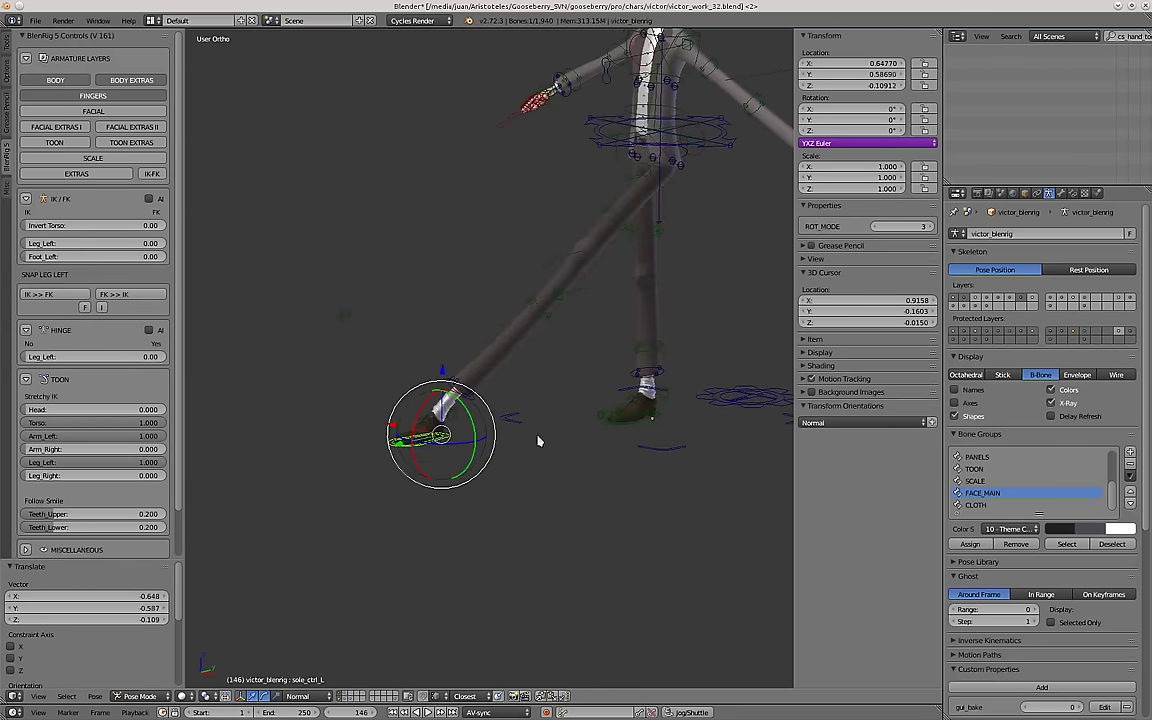
scroll(451, 382, "down", 3)
middle_click_drag(451, 382, 567, 349)
middle_click_drag(578, 156, 529, 236, "shift")
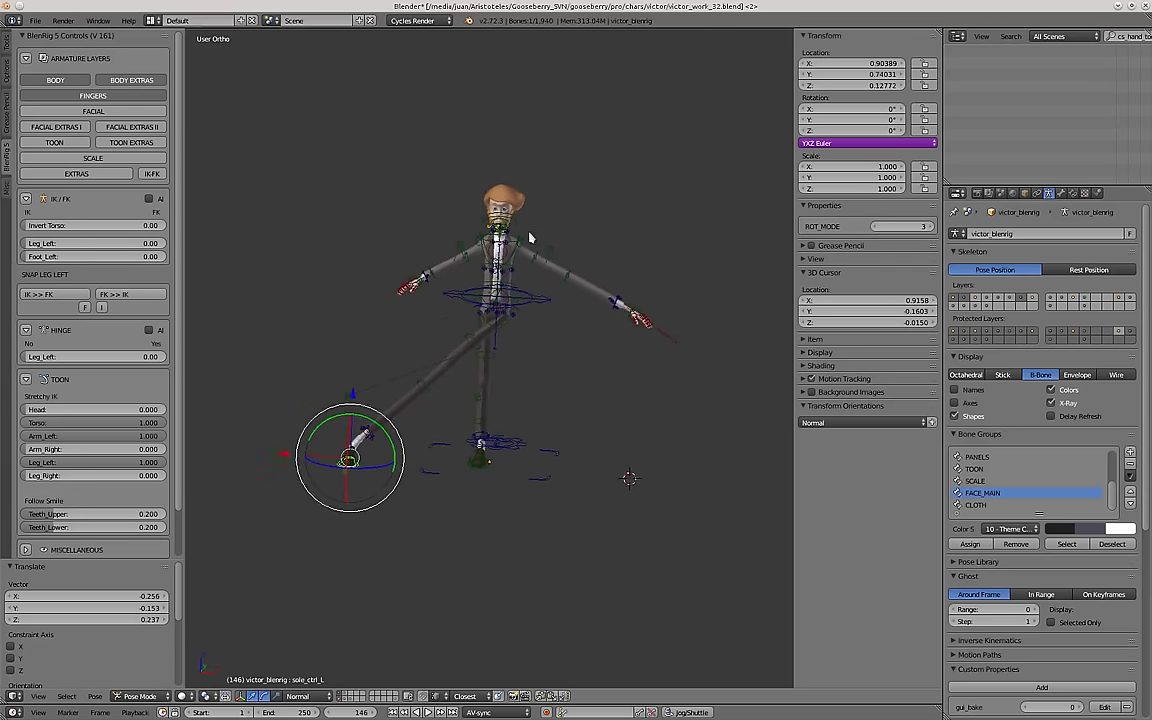
Set the head's Stretchy IK to 1 and stretch the neck by moving the head_ik_ctrl control.
scroll(529, 236, "up", 2)
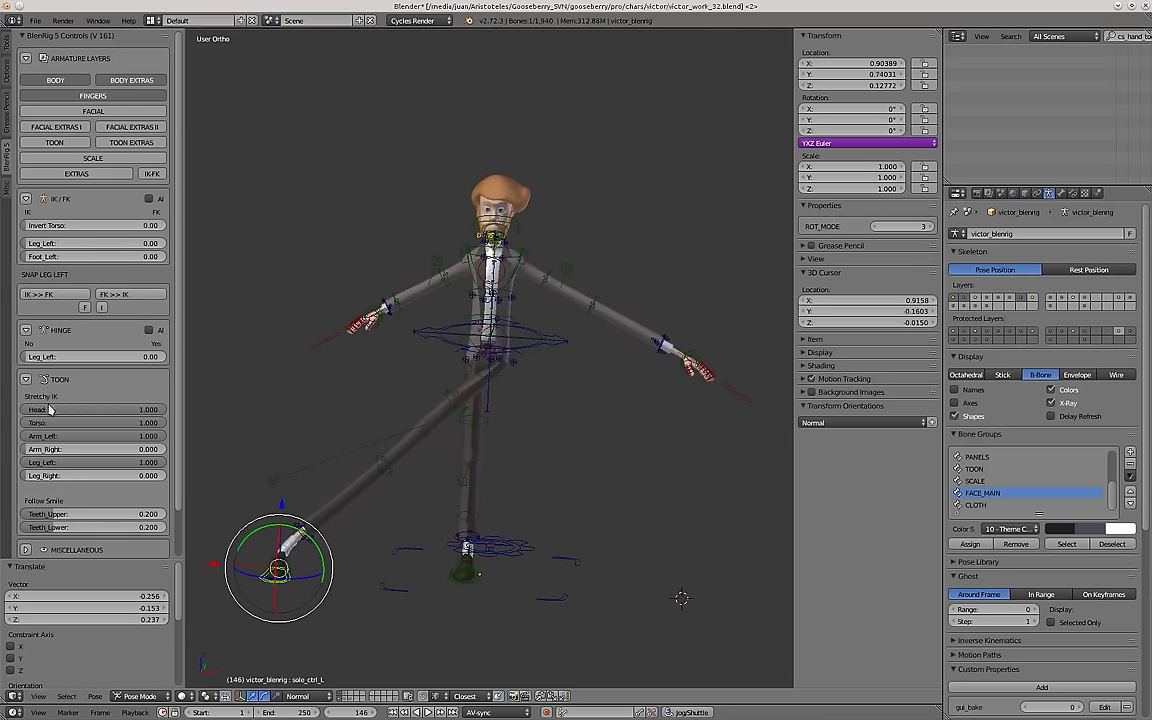
scroll(578, 193, "up", 4)
key("g")
left_click(558, 157)
scroll(558, 160, "down", 4)
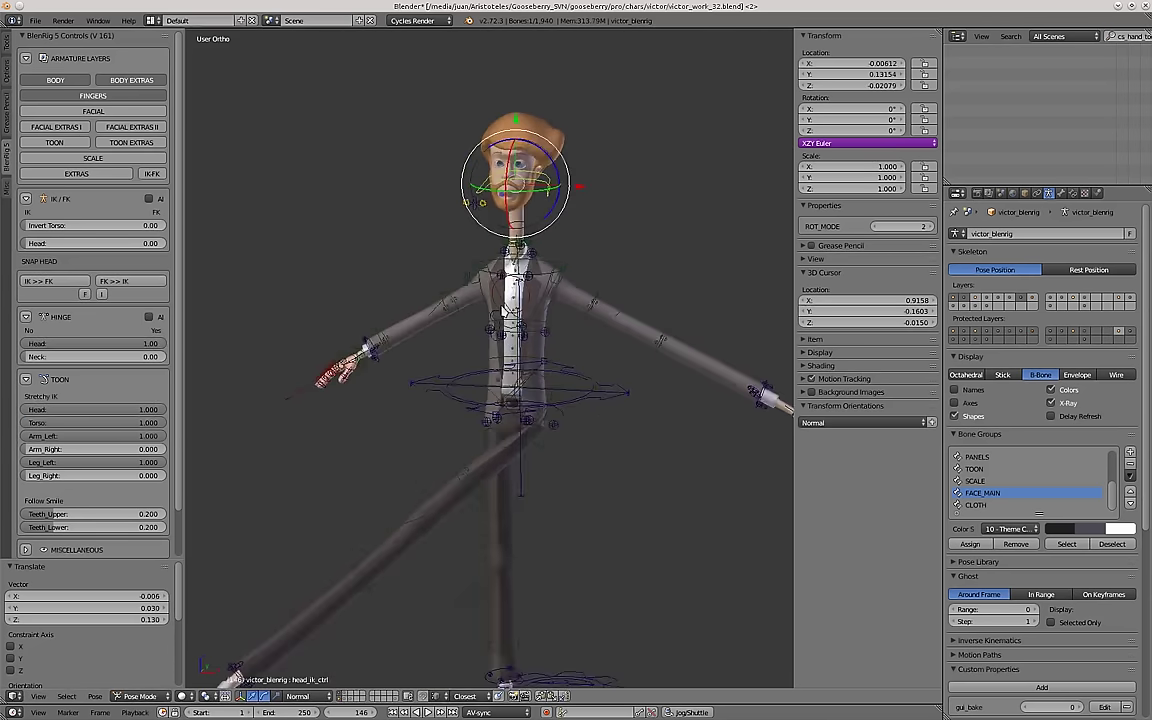
key("g")
middle_click_drag(568, 286, 537, 378)
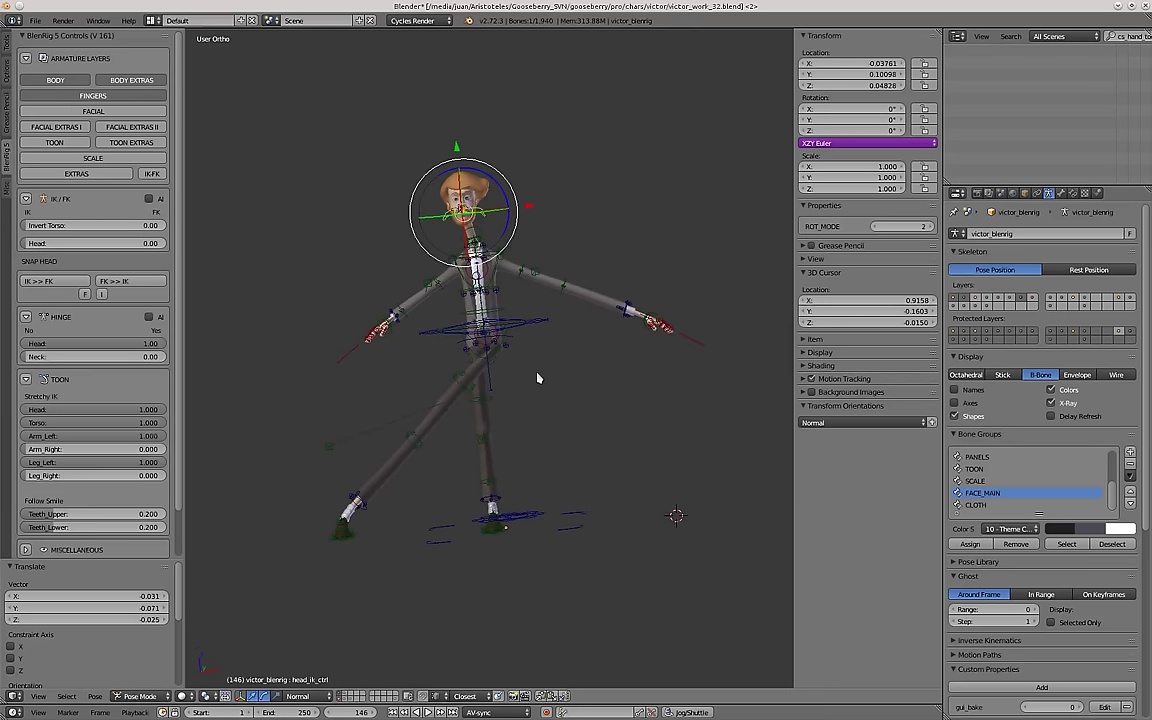
Reset the stretched rig to its rest pose, deselect its controls and collapse the toon options.
key("Return")
left_click(26, 289)
scroll(488, 334, "up", 3)
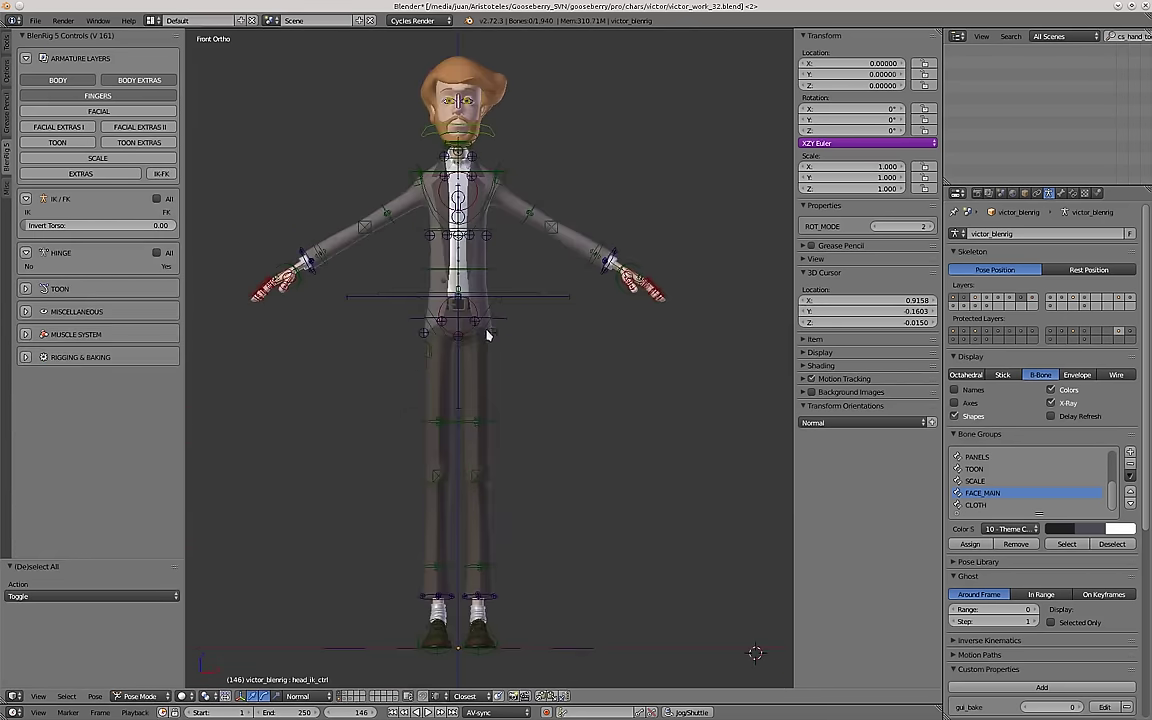
key("a")
key("a")
Select the look control in front of the face and try shifting it to turn the eyes.
scroll(478, 222, "up", 4)
middle_click_drag(478, 222, 391, 255)
right_click(378, 226)
middle_click_drag(416, 359, 500, 340)
scroll(441, 338, "down", 2)
middle_click_drag(470, 352, 540, 375)
scroll(402, 270, "up", 3)
scroll(490, 340, "up", 2)
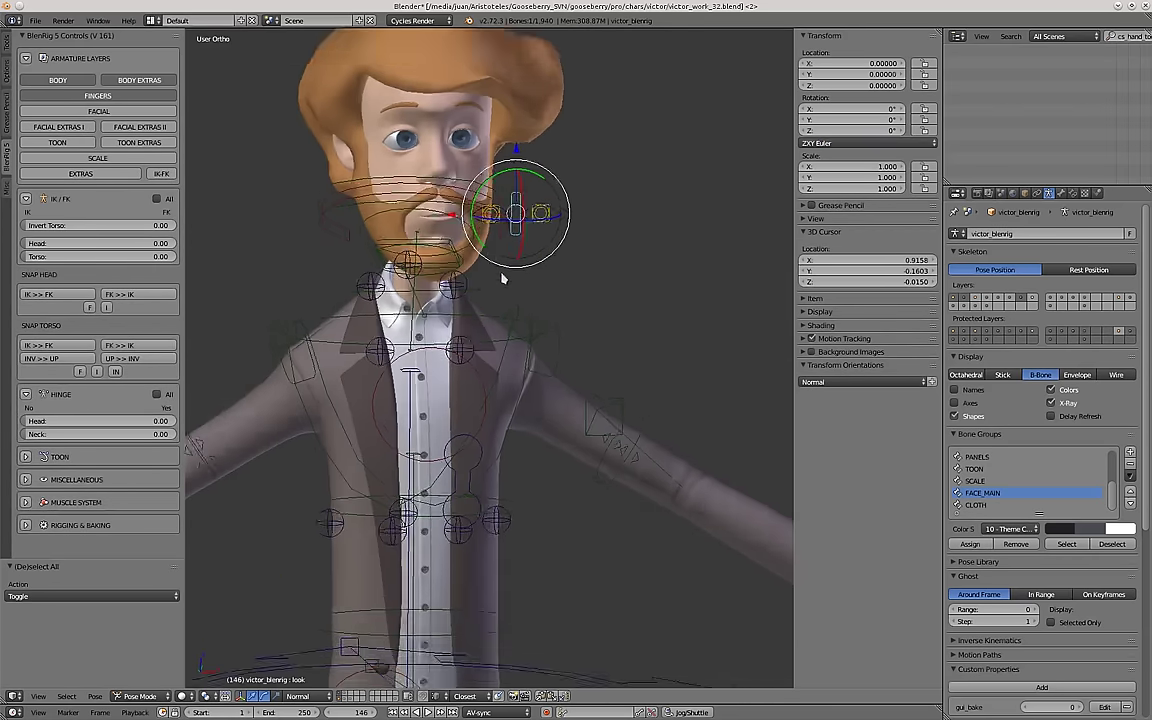
middle_click_drag(501, 275, 556, 415, "shift")
scroll(556, 415, "up", 1)
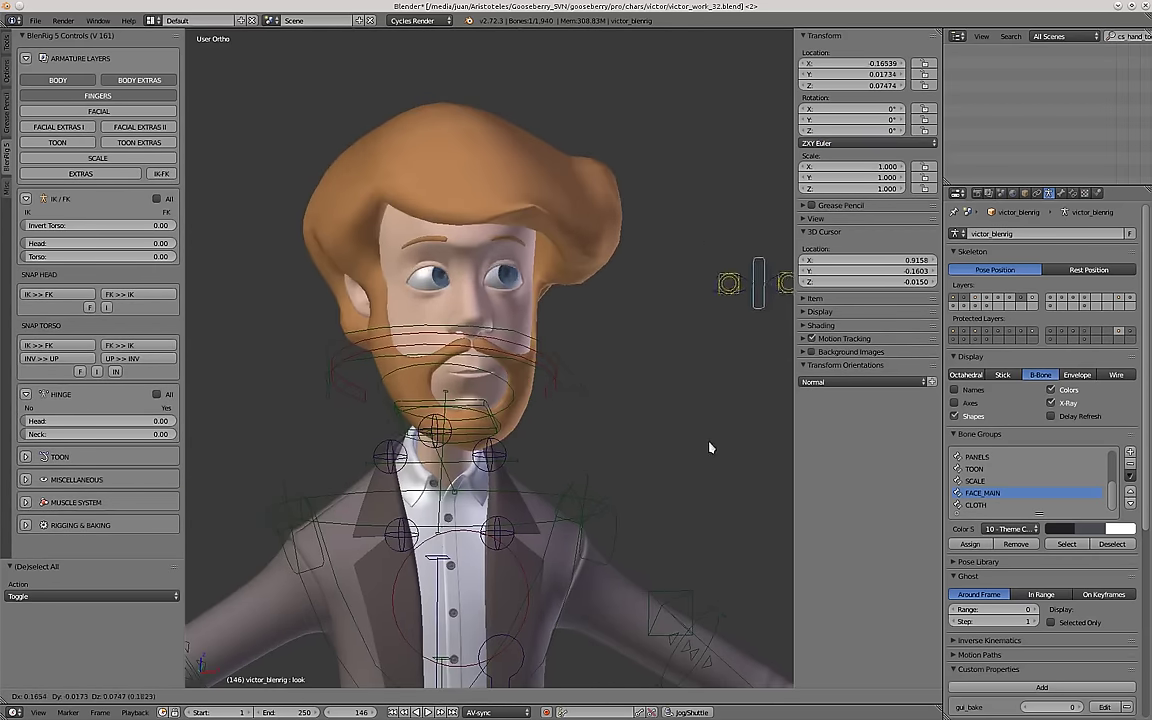
right_click(640, 328)
scroll(478, 322, "down", 5)
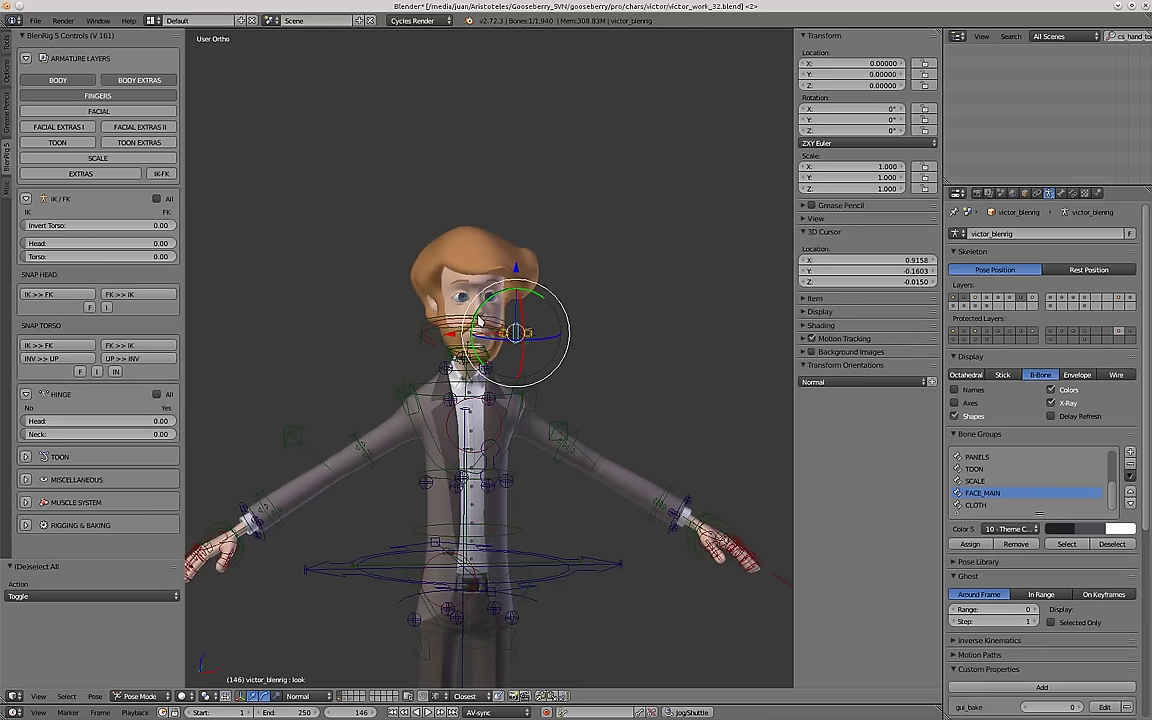
In front view, move the look control around the face and place it beside the head so the eyes look sideways.
key("KP_1")
scroll(553, 319, "down", 6)
scroll(600, 376, "up", 10)
key("g")
left_click(638, 355)
scroll(638, 355, "up", 2)
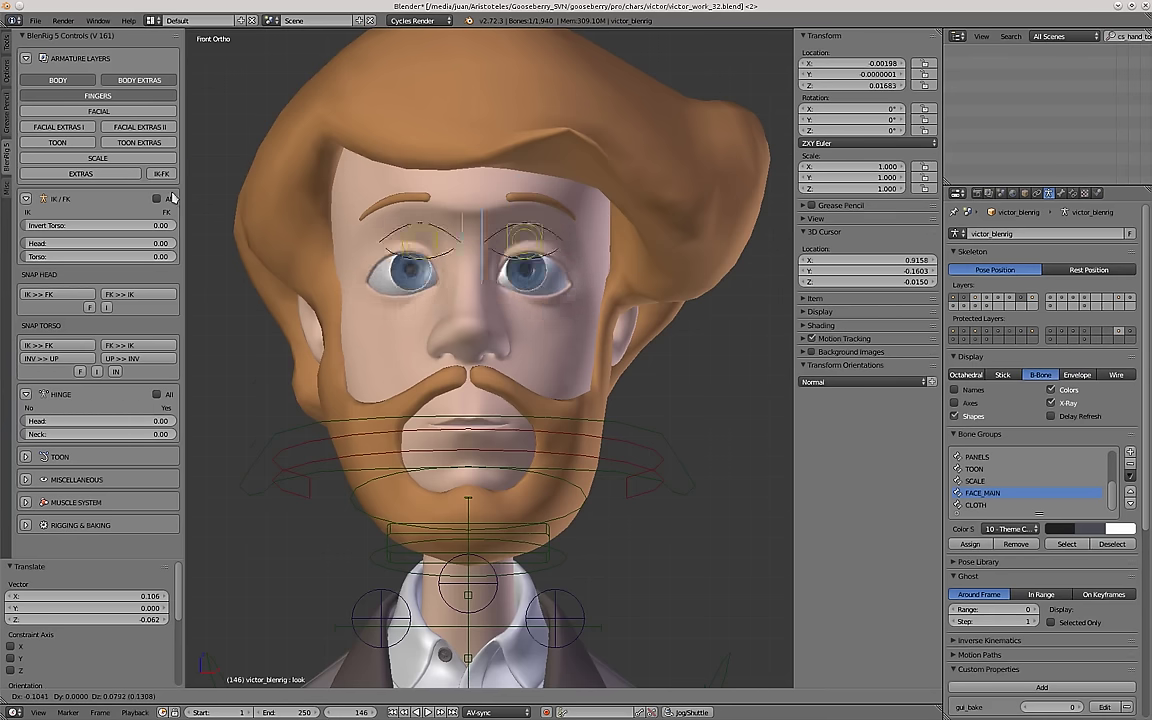
left_click(544, 256)
scroll(544, 268, "down", 3)
scroll(363, 293, "down", 4)
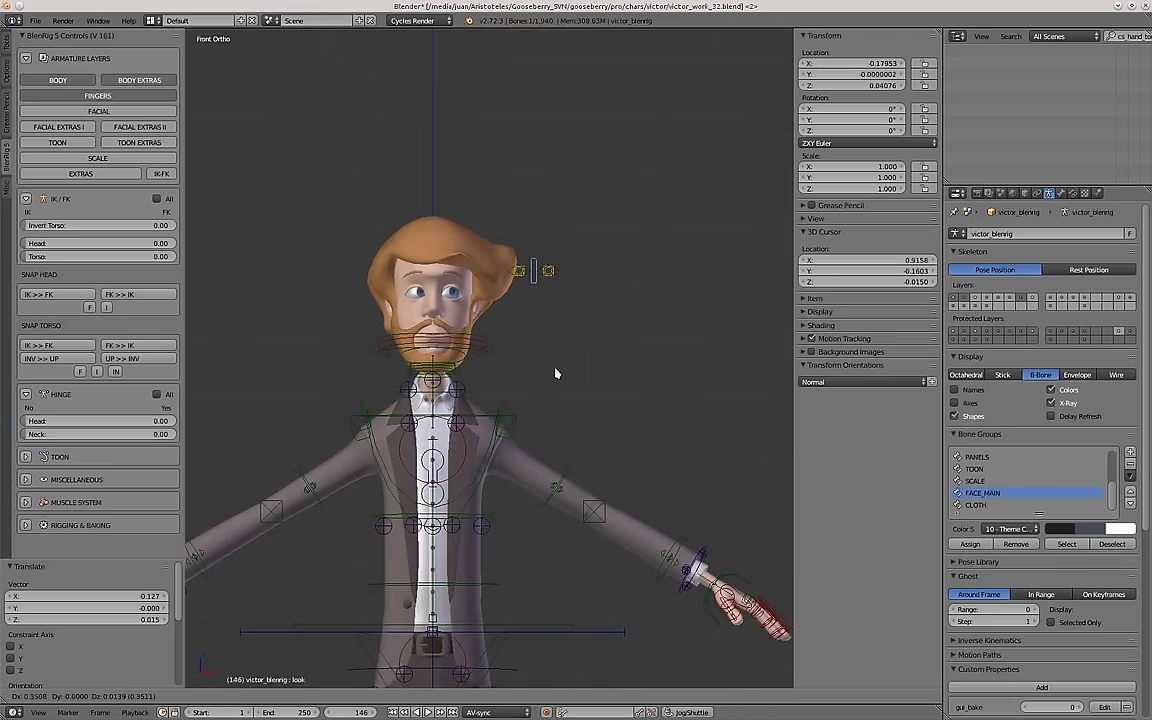
scroll(495, 358, "up", 2)
Try trackball rotations of the head, first with head_ik_ctrl and again with head_fk.
right_click(499, 351)
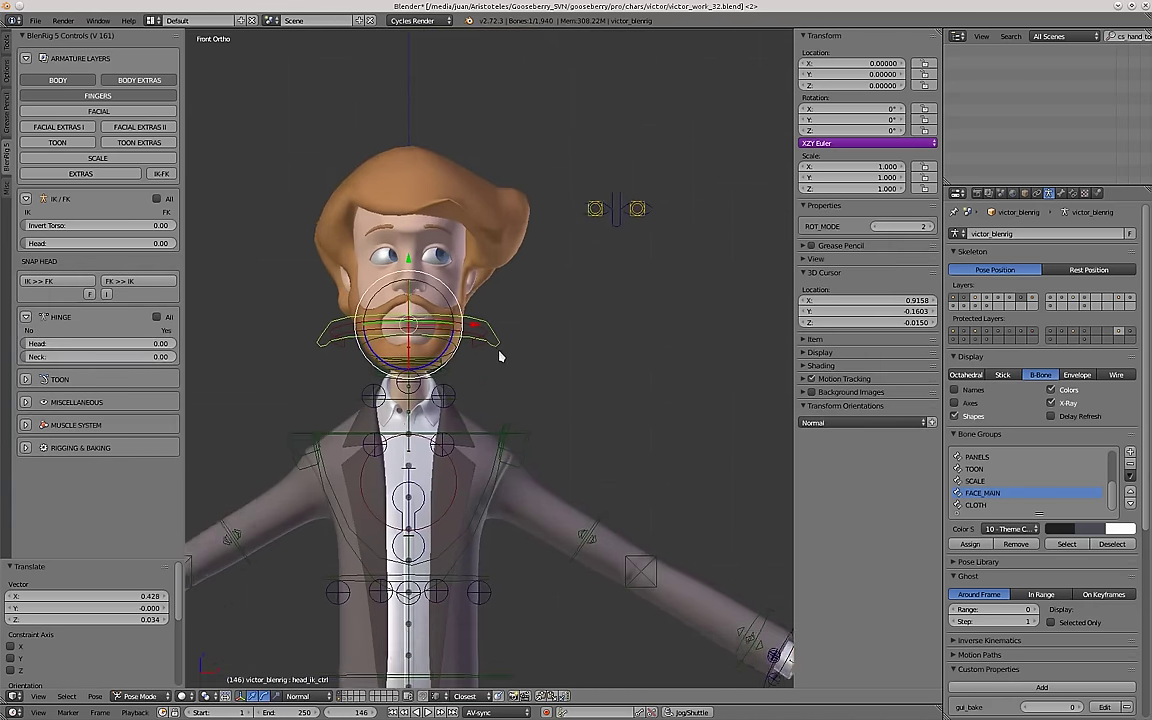
middle_click_drag(499, 351, 491, 408, "shift")
key("r")
key("r")
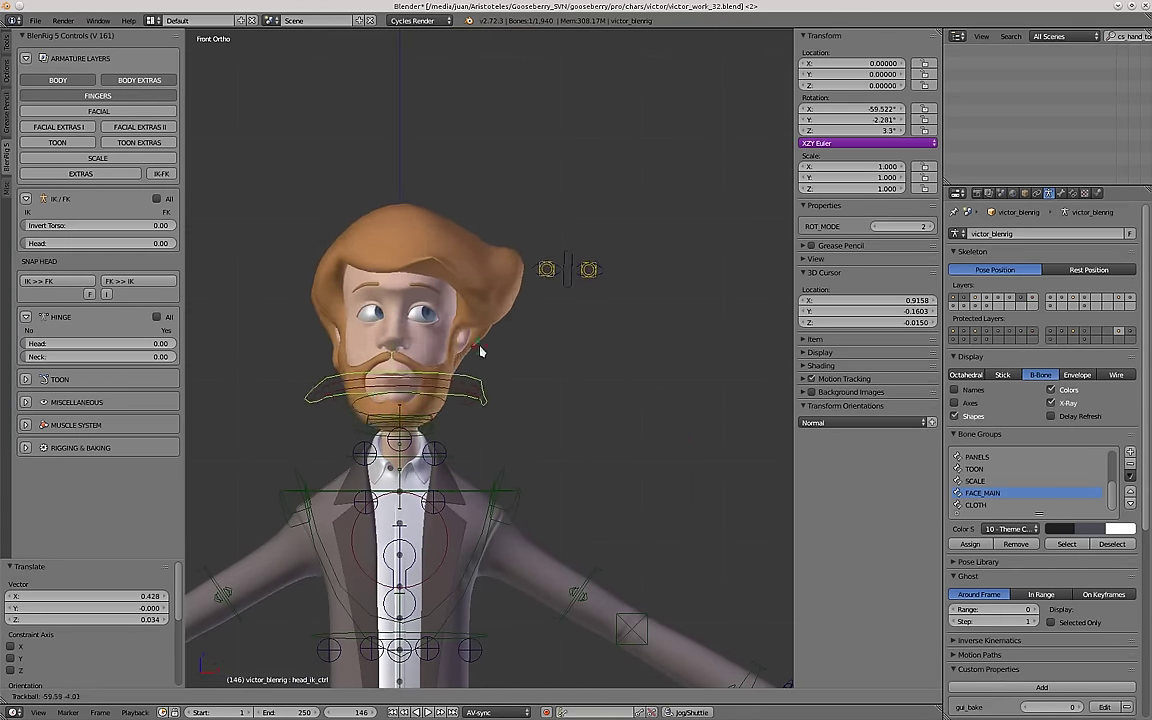
right_click(481, 347)
right_click(470, 401)
key("r")
key("r")
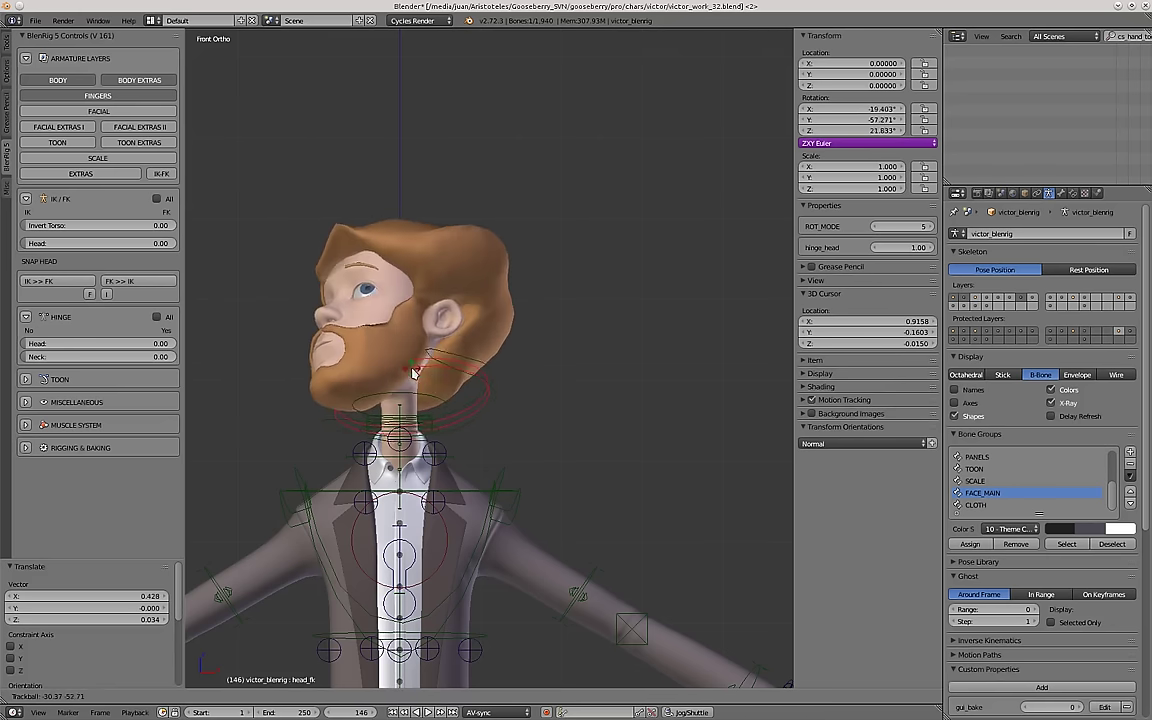
right_click(429, 387)
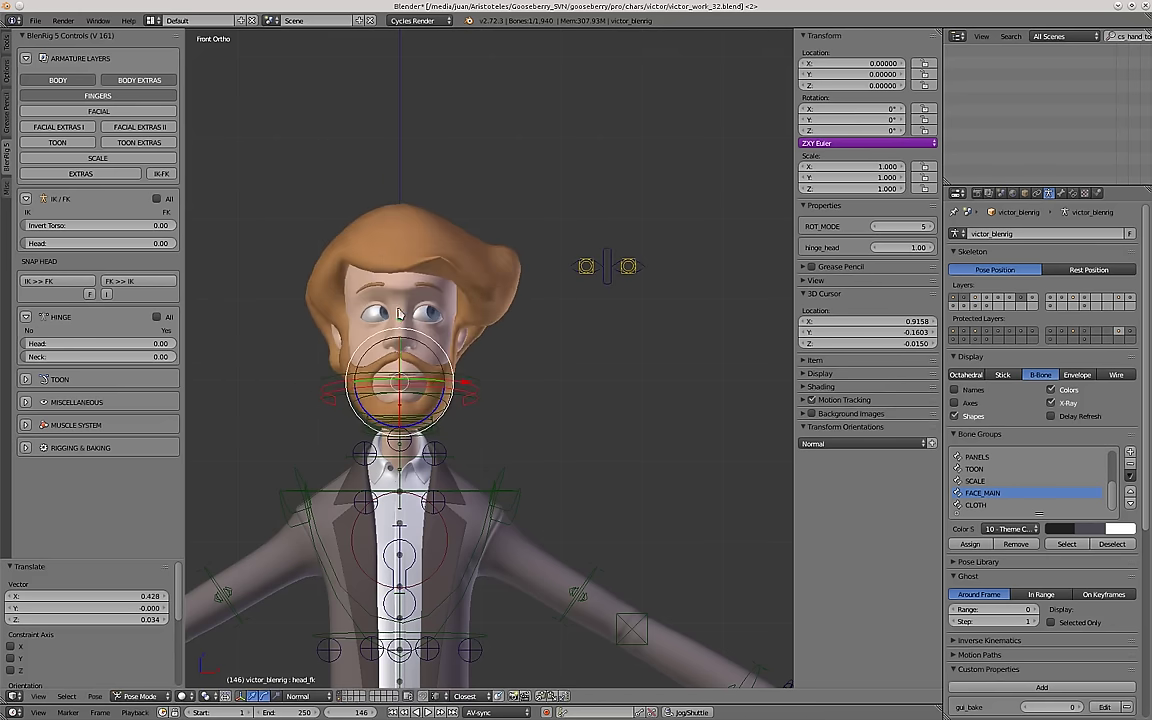
Expand the miscellaneous rig options and set Look to 2 so the look control follows the torso.
left_click(27, 402)
scroll(82, 395, "down", 3)
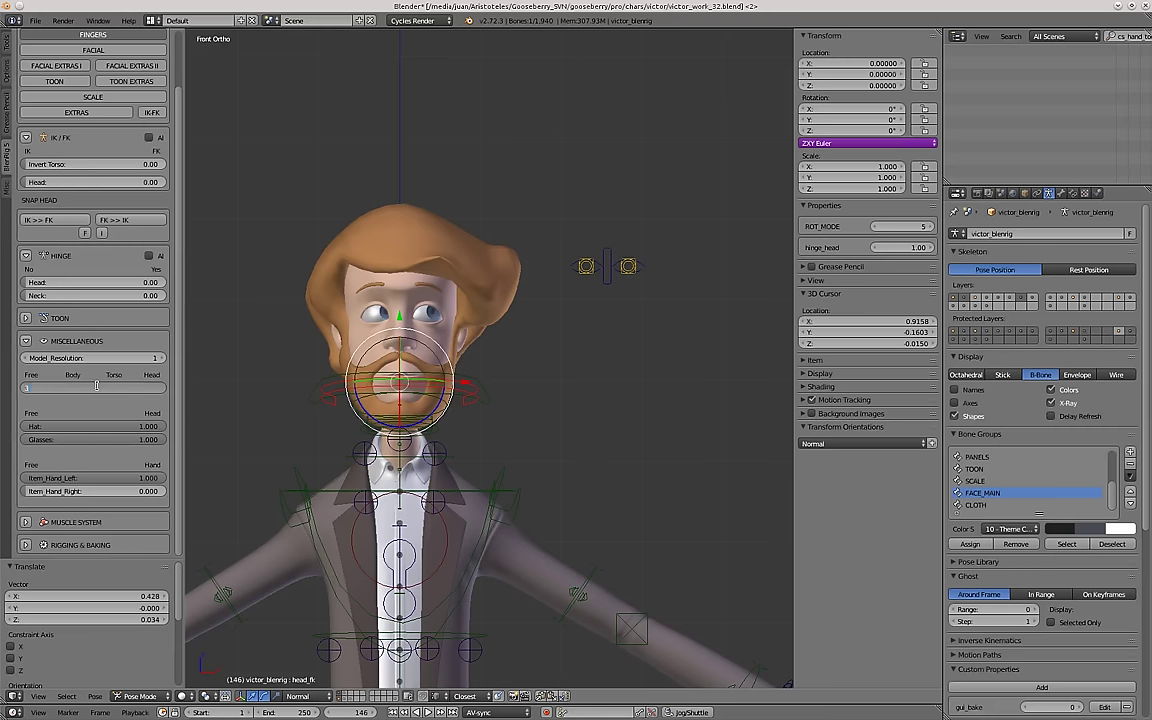
scroll(252, 358, "down", 2)
middle_click_drag(478, 621, 504, 551, "shift")
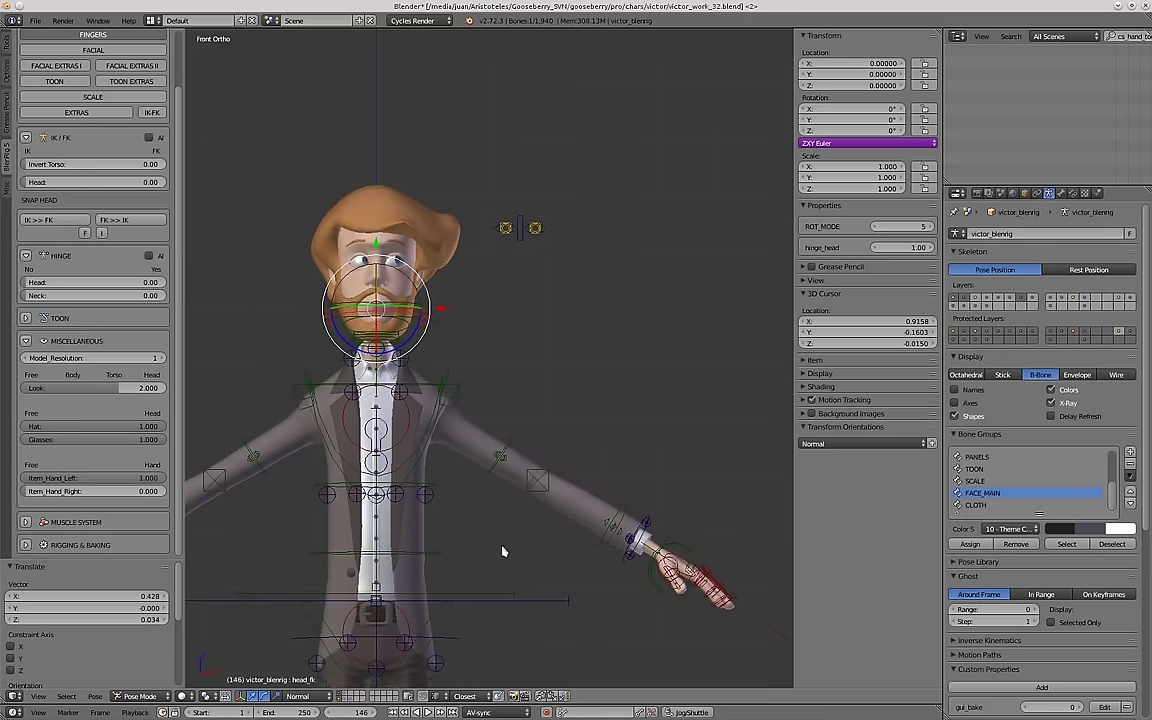
Try moving the torso with master_torso to check how the look control follows it.
right_click(518, 238)
scroll(513, 247, "down", 3)
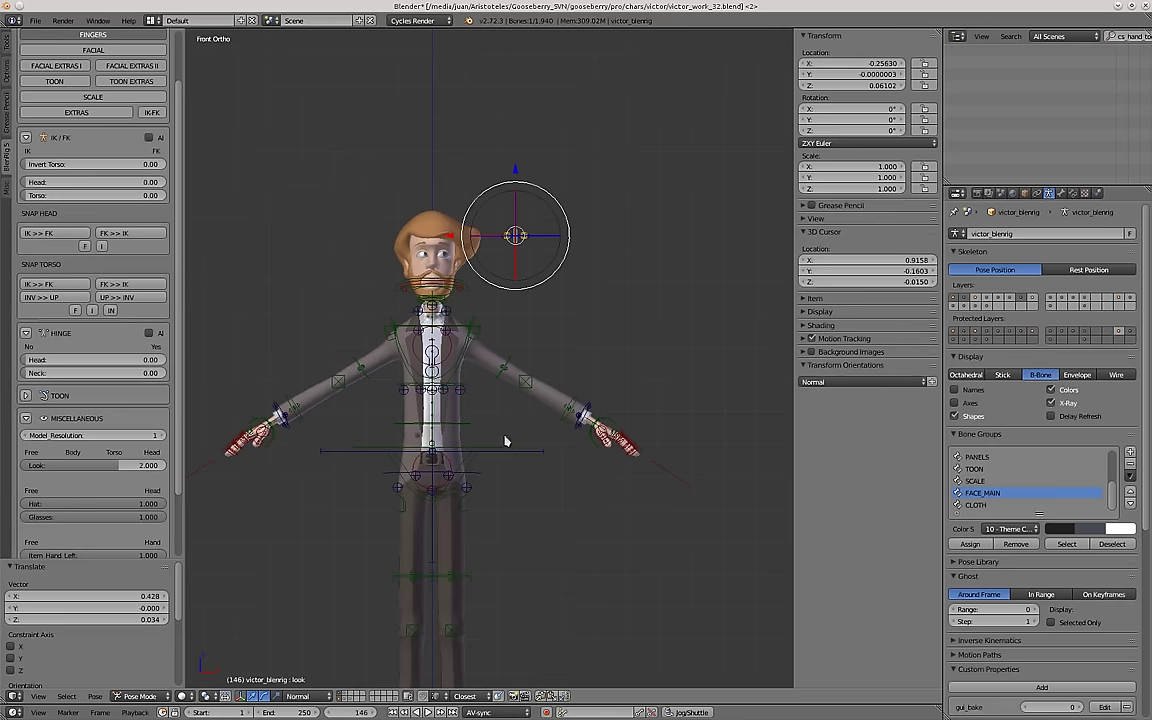
middle_click_drag(512, 460, 509, 468)
right_click(508, 467)
key("g")
right_click(545, 478)
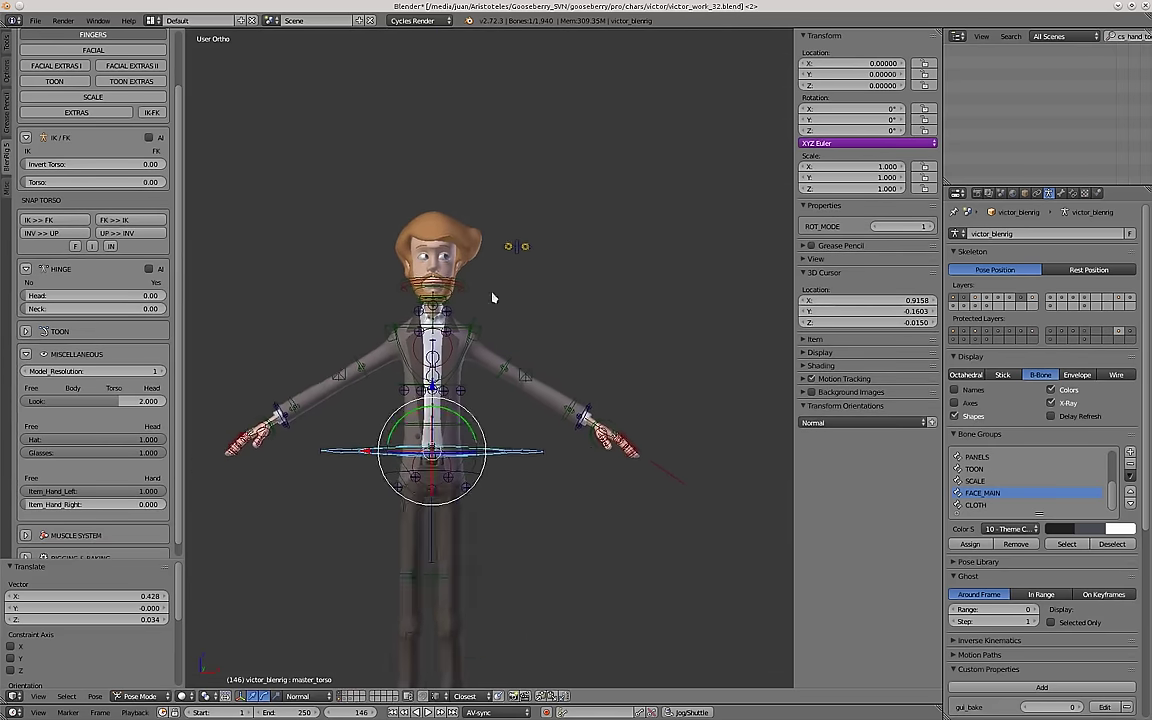
Tilt and turn the head with a trackball rotation of head_fk.
scroll(494, 298, "up", 4)
right_click(440, 304)
middle_click_drag(445, 323, 464, 367, "shift")
key("r")
key("r")
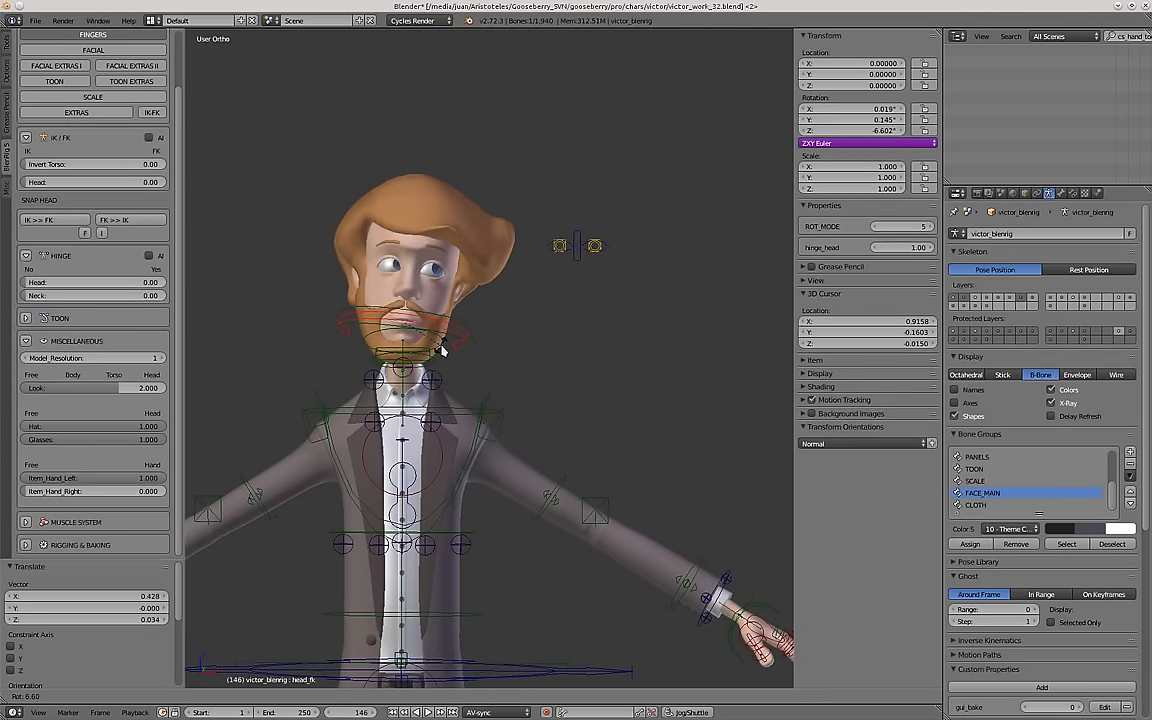
left_click(575, 258)
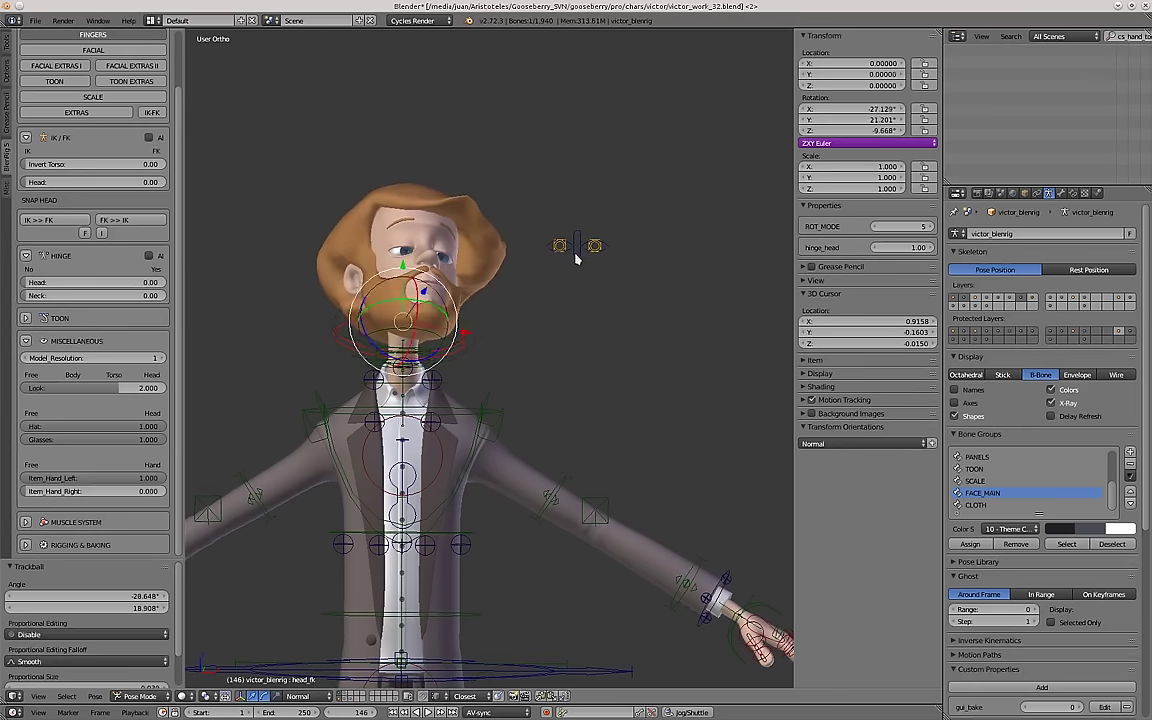
Raise the look control above the side of the head and try another trackball rotation of head_fk.
right_click(575, 258)
key("g")
left_click(475, 223)
scroll(468, 248, "up", 1)
right_click(465, 352)
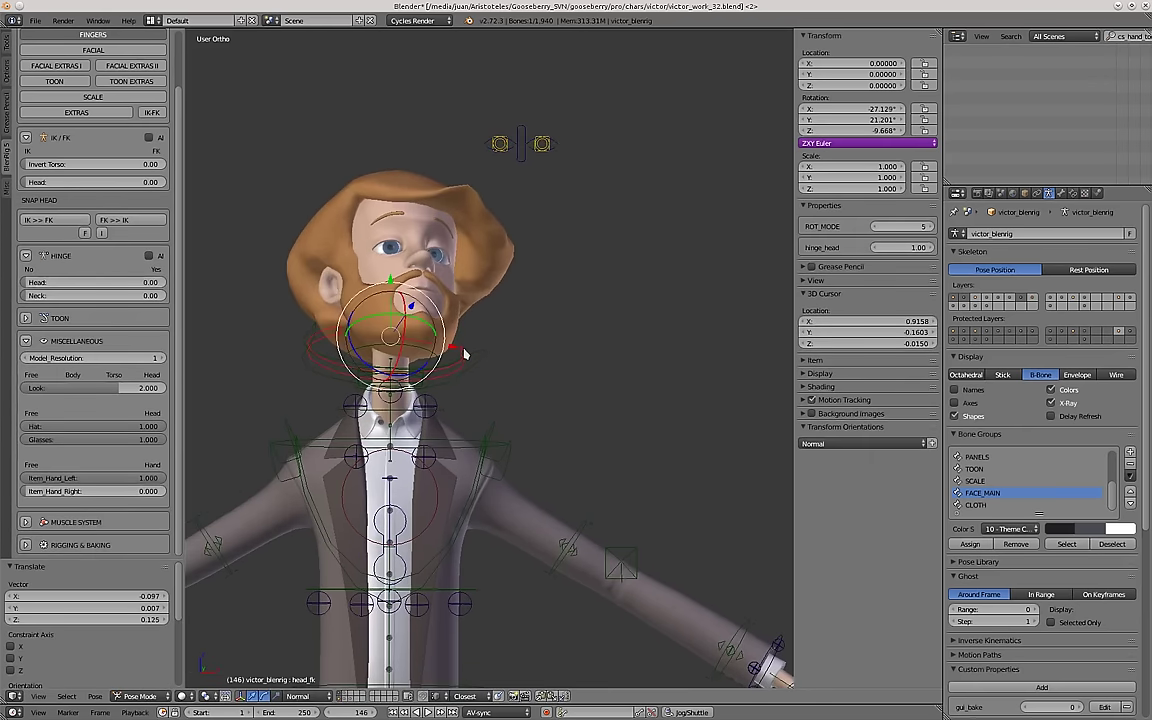
key("r")
key("r")
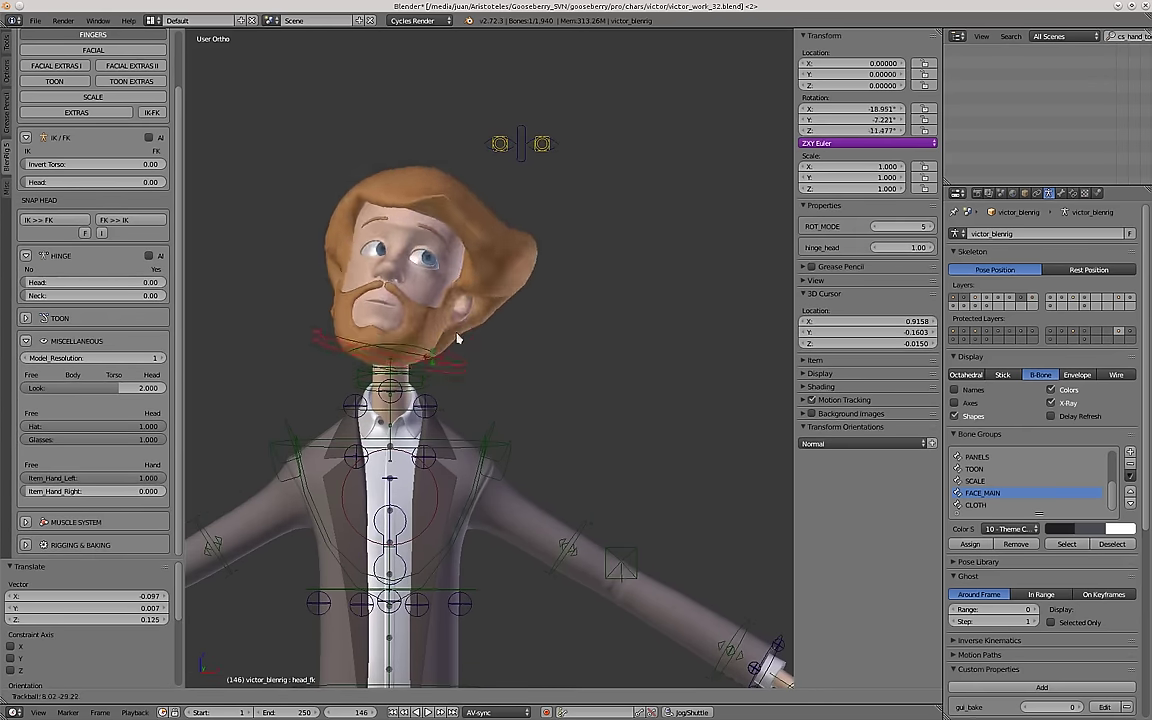
left_click(457, 363)
Set Look to 1 so the look control follows the body, and clear the rotation of head_fk.
scroll(457, 363, "down", 1)
middle_click_drag(457, 363, 458, 263, "shift")
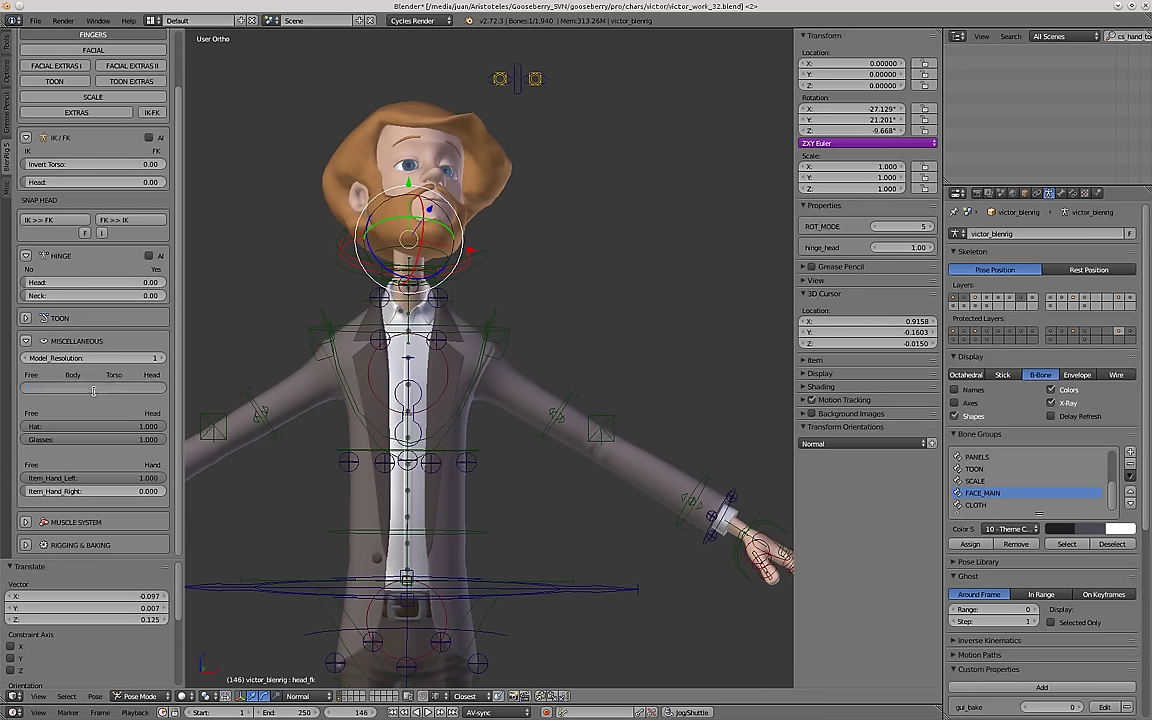
scroll(278, 321, "down", 3)
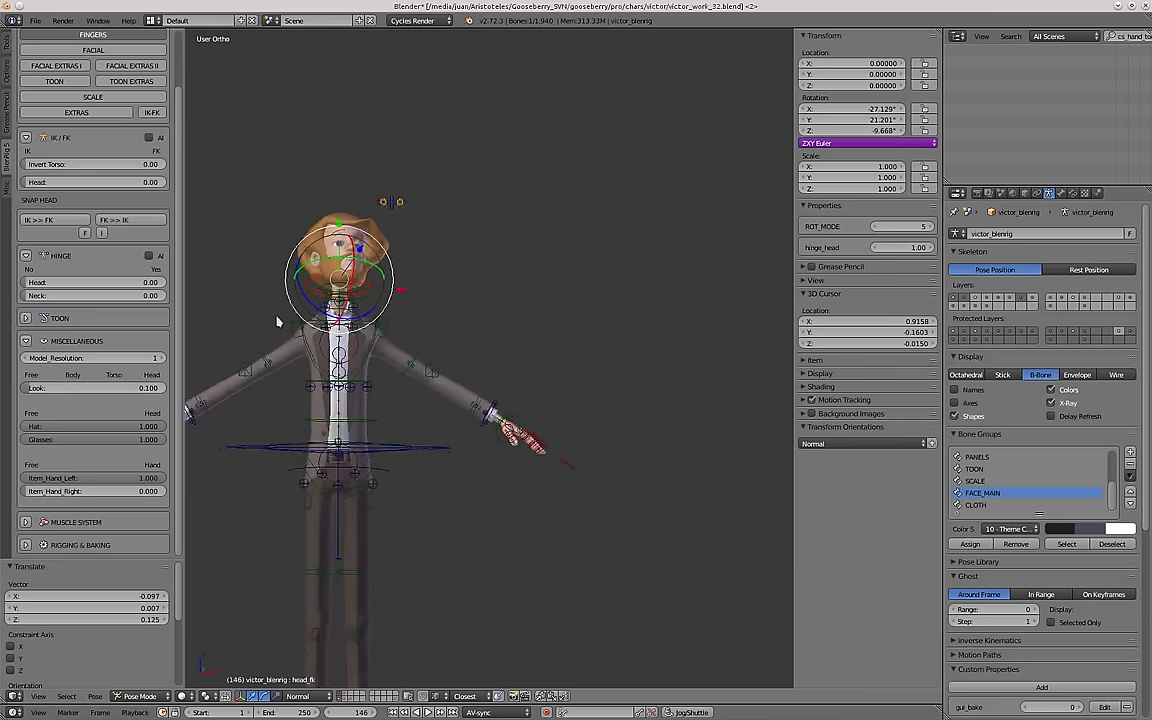
scroll(408, 476, "down", 1)
middle_click_drag(408, 476, 378, 384, "shift")
key("alt+r")
Select master_torso and move the torso away from its rest position above the feet.
right_click(445, 367)
key("g")
right_click(439, 396)
scroll(440, 398, "down", 2)
scroll(411, 415, "up", 3)
scroll(470, 368, "down", 1)
key("g")
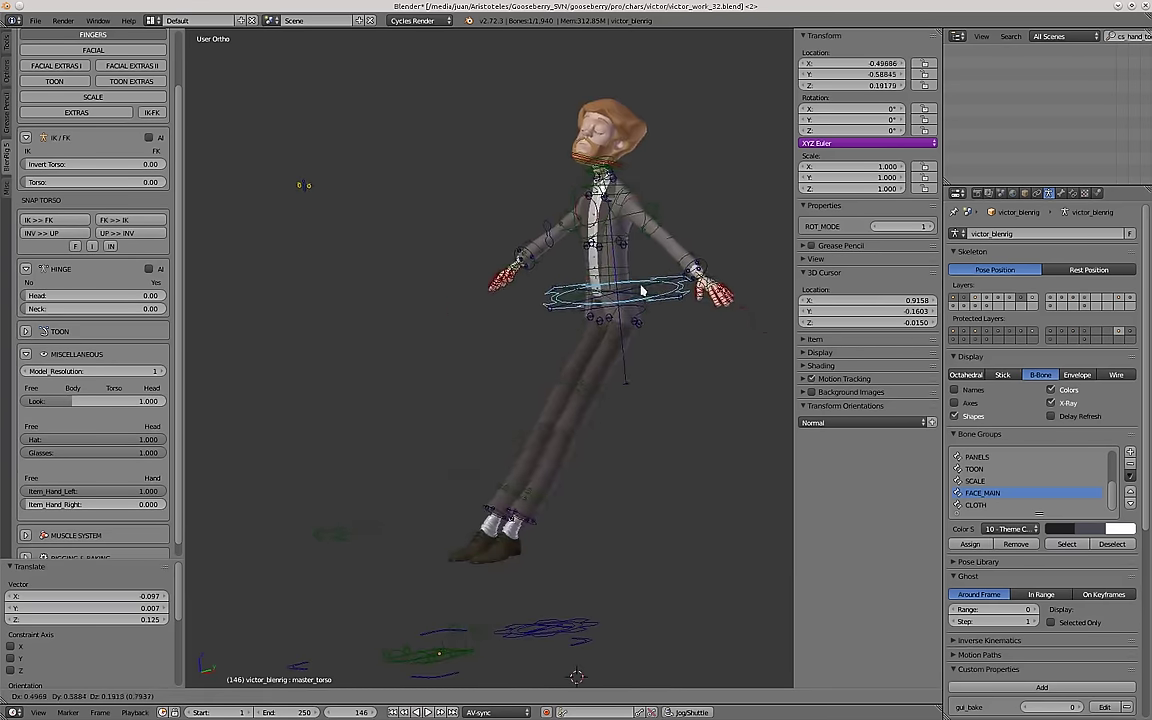
left_click(640, 372)
Shift master_torso to several other positions while viewing the character from different sides.
middle_click_drag(520, 438, 572, 432)
key("g")
left_click(280, 535)
scroll(331, 547, "up", 3)
key("g")
left_click(597, 525)
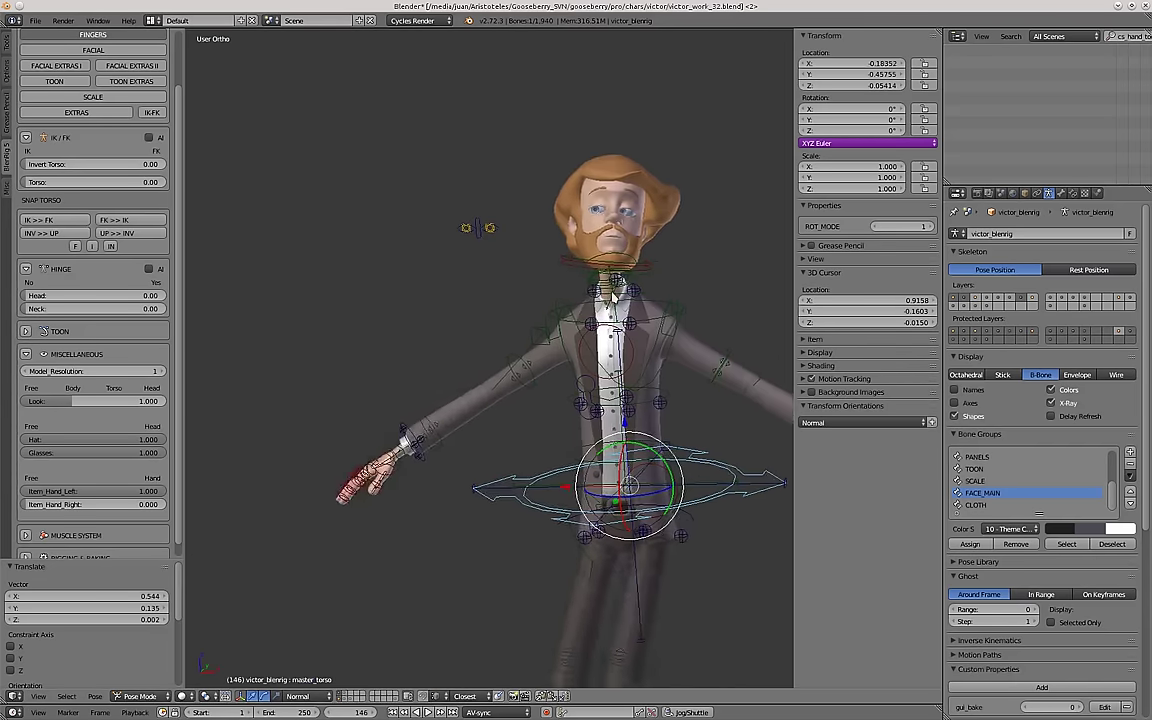
scroll(500, 340, "down", 1)
middle_click_drag(442, 347, 545, 350)
key("g")
left_click(375, 334)
Select the master control at the feet and try moving the whole rig with it.
scroll(378, 345, "down", 2)
middle_click_drag(380, 350, 370, 390)
scroll(447, 382, "down", 2)
middle_click_drag(500, 456, 527, 388, "shift")
right_click(380, 455)
key("g")
right_click(413, 476)
key("g")
right_click(570, 443)
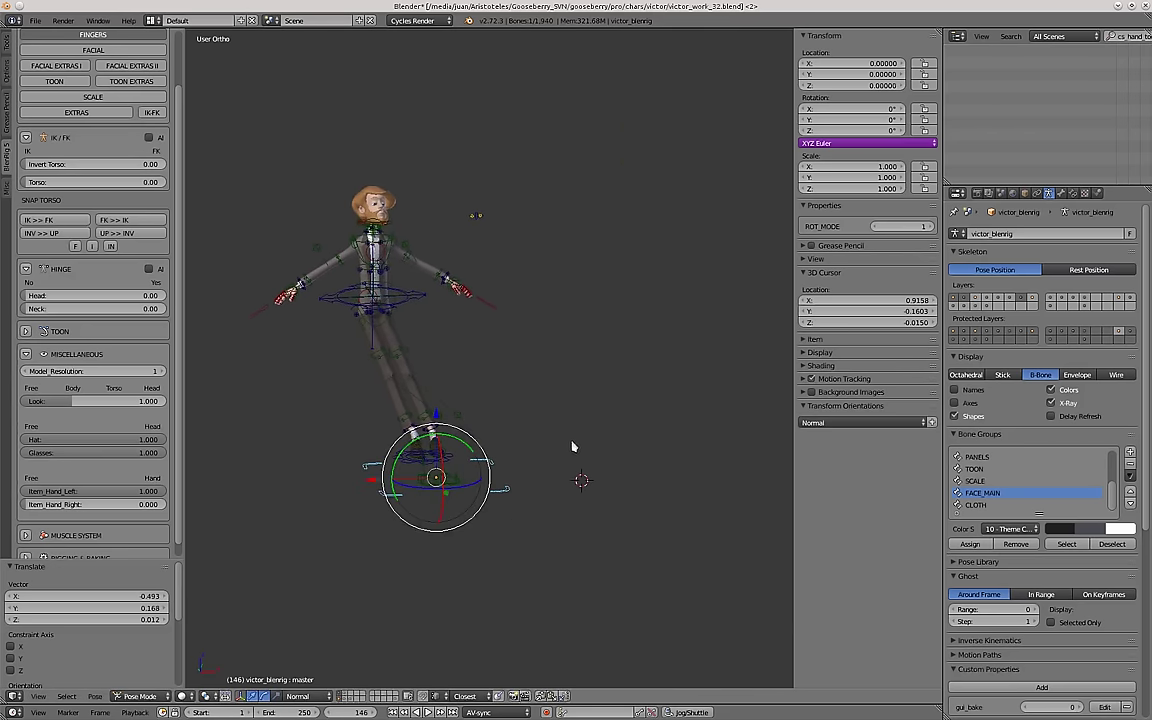
Move the entire character to a new place with the master control.
key("g")
left_click(443, 435)
middle_click_drag(430, 433, 468, 395)
key("g")
left_click(504, 400)
Shift the torso sideways again with master_torso.
scroll(378, 226, "up", 5)
key("g")
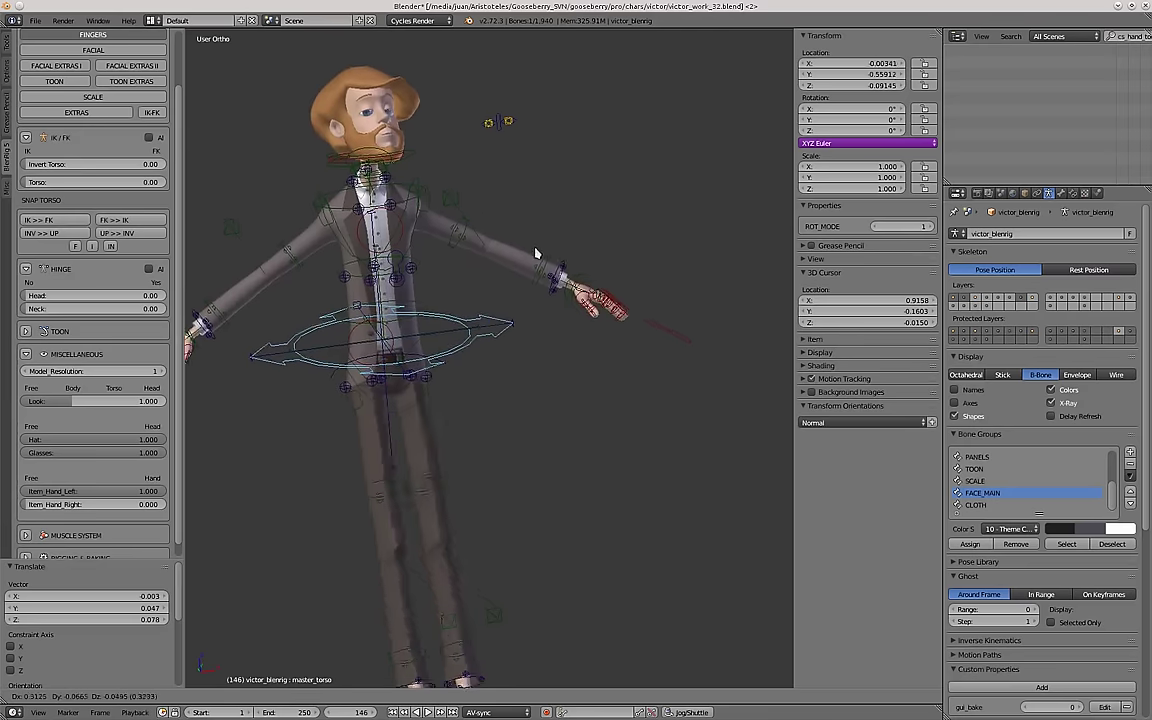
left_click(618, 254)
middle_click_drag(618, 254, 578, 252)
scroll(577, 251, "down", 5)
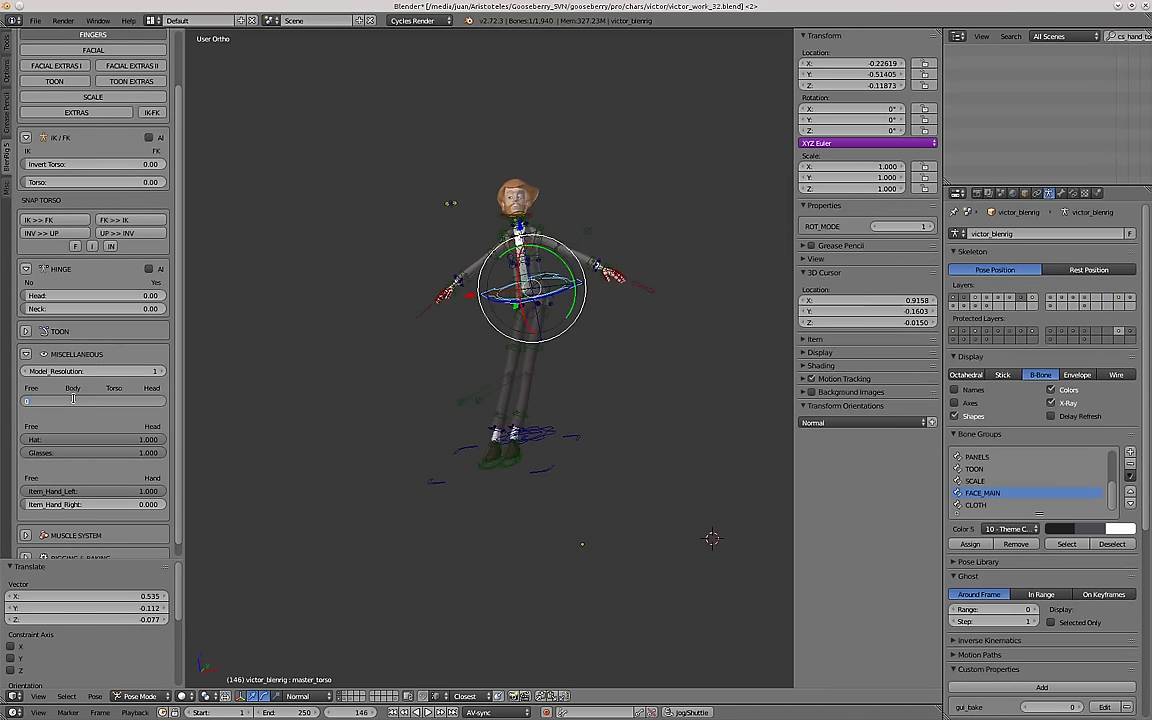
Set Look to 0 so the look control is free, and move the whole character with the master control.
right_click(536, 468)
scroll(530, 480, "down", 1)
middle_click_drag(521, 499, 486, 508)
key("g")
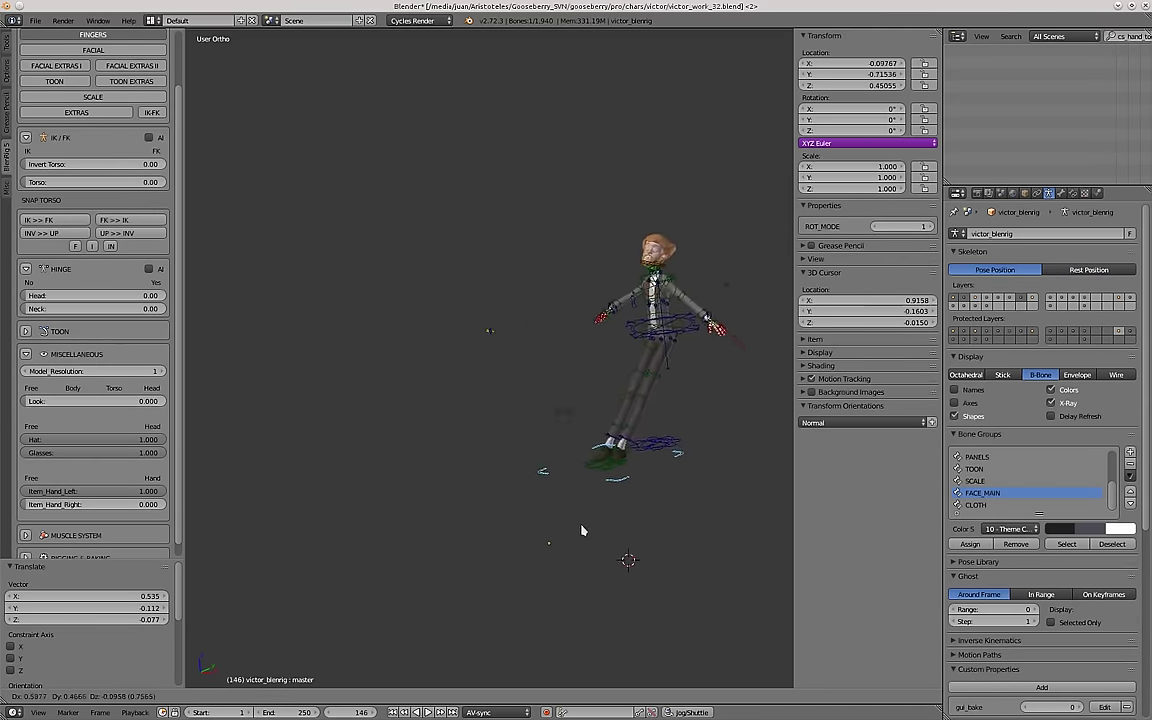
left_click(543, 555)
Move the master control twice more to watch the eyes track the free look control from a closer view.
scroll(442, 339, "up", 4)
middle_click_drag(442, 339, 569, 364)
scroll(569, 364, "down", 2)
scroll(570, 364, "up", 2)
key("g")
left_click(530, 232)
scroll(530, 232, "up", 3)
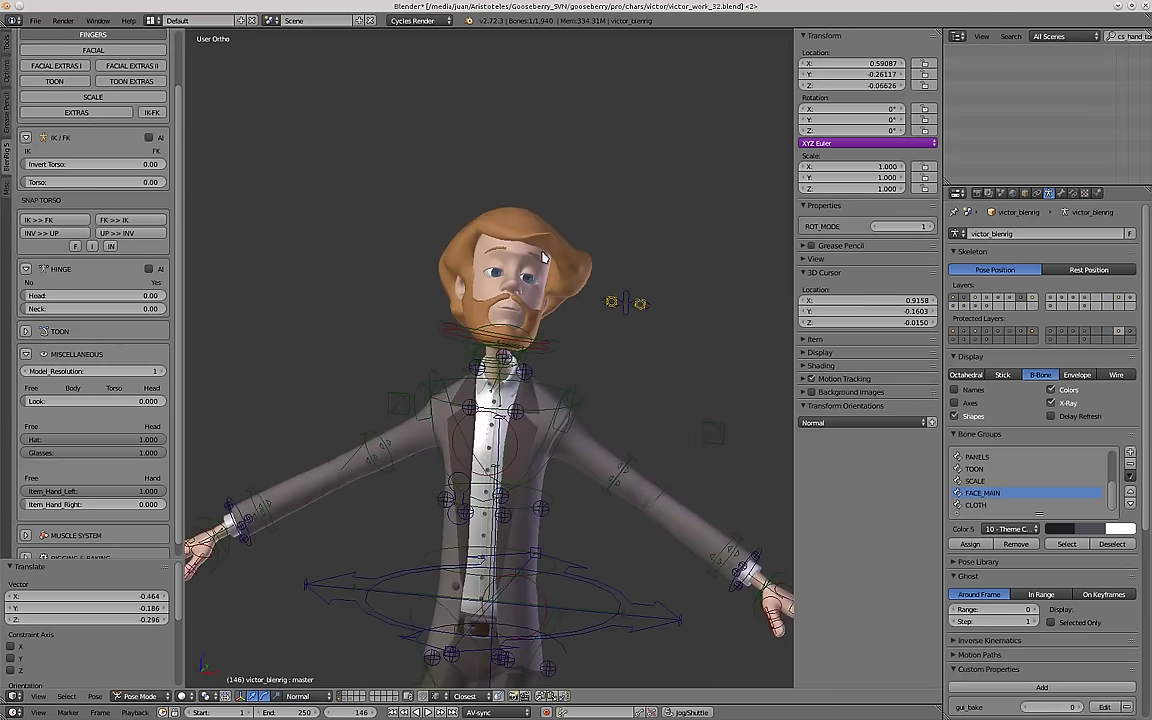
key("g")
left_click(588, 215)
Select the look control and place it far away, high up to the character's side.
scroll(600, 240, "down", 4)
scroll(600, 275, "down", 5)
right_click(494, 285)
key("g")
left_click(632, 187)
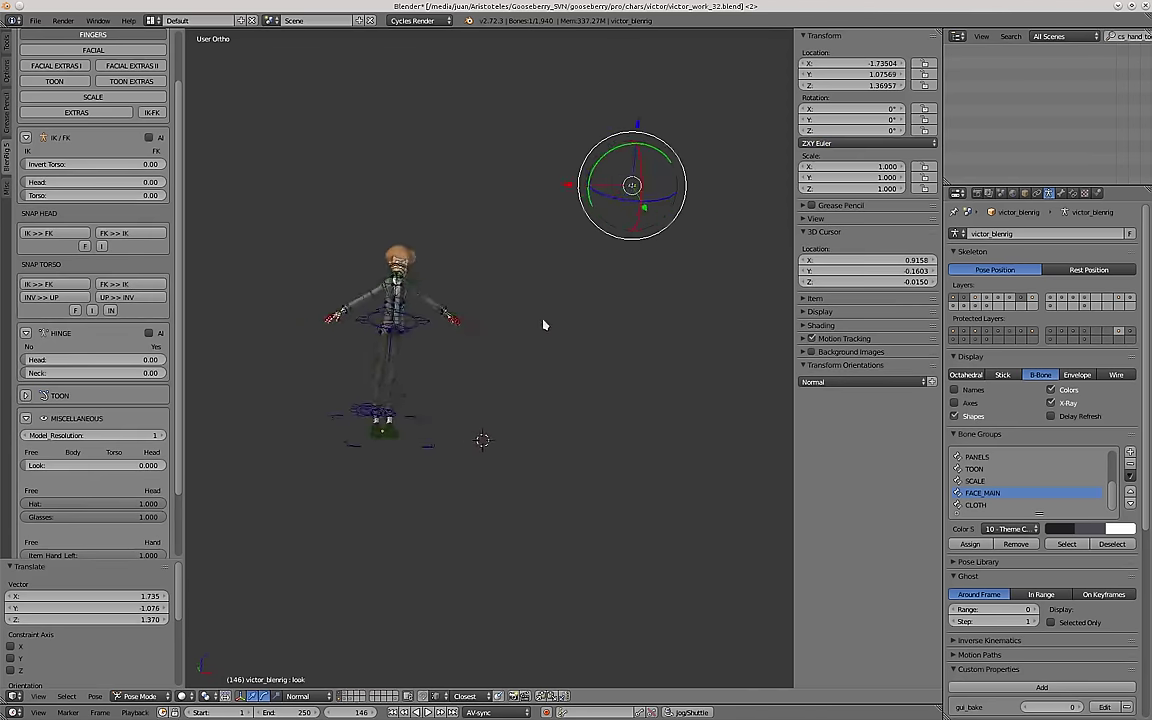
Select neck_3_ik_ctrl at the upper neck and apply a trackball rotation to it.
scroll(706, 410, "up", 5)
right_click(520, 157)
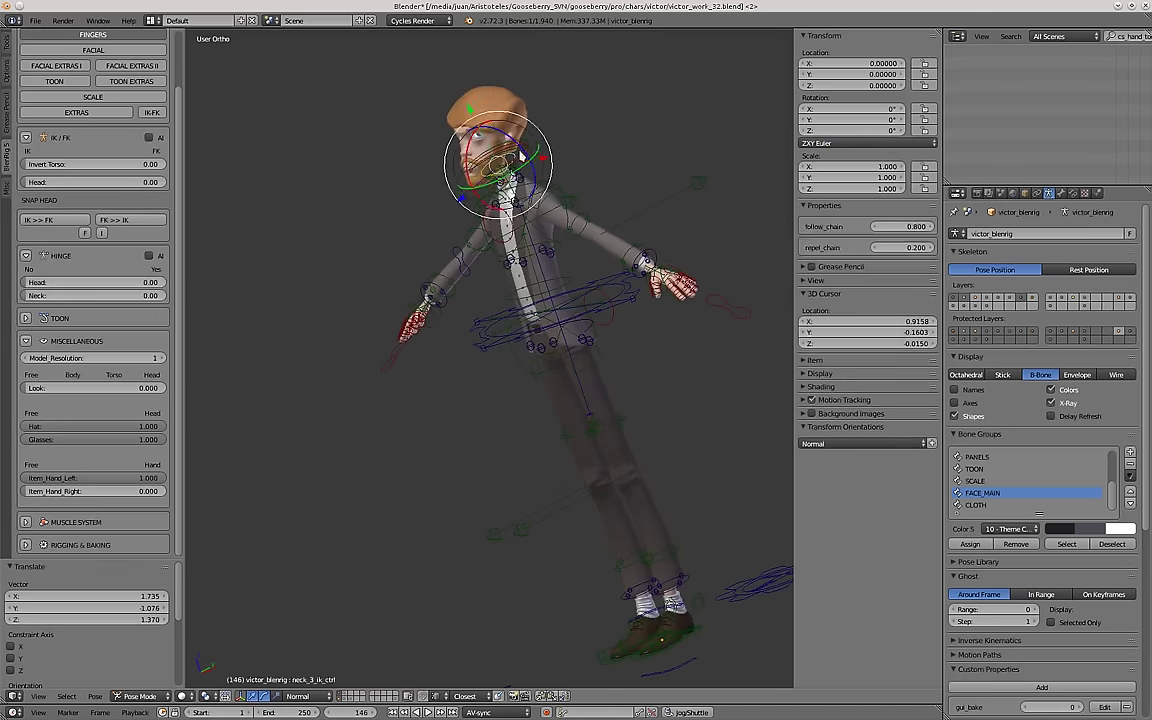
key("r")
key("r")
left_click(540, 126)
Select the master control and shift the whole character relative to the distant look control.
scroll(570, 200, "down", 4)
middle_click_drag(605, 340, 636, 415)
right_click(643, 397)
middle_click_drag(560, 205, 597, 326, "shift")
scroll(597, 326, "up", 1)
key("g")
left_click(527, 325)
scroll(523, 275, "up", 4)
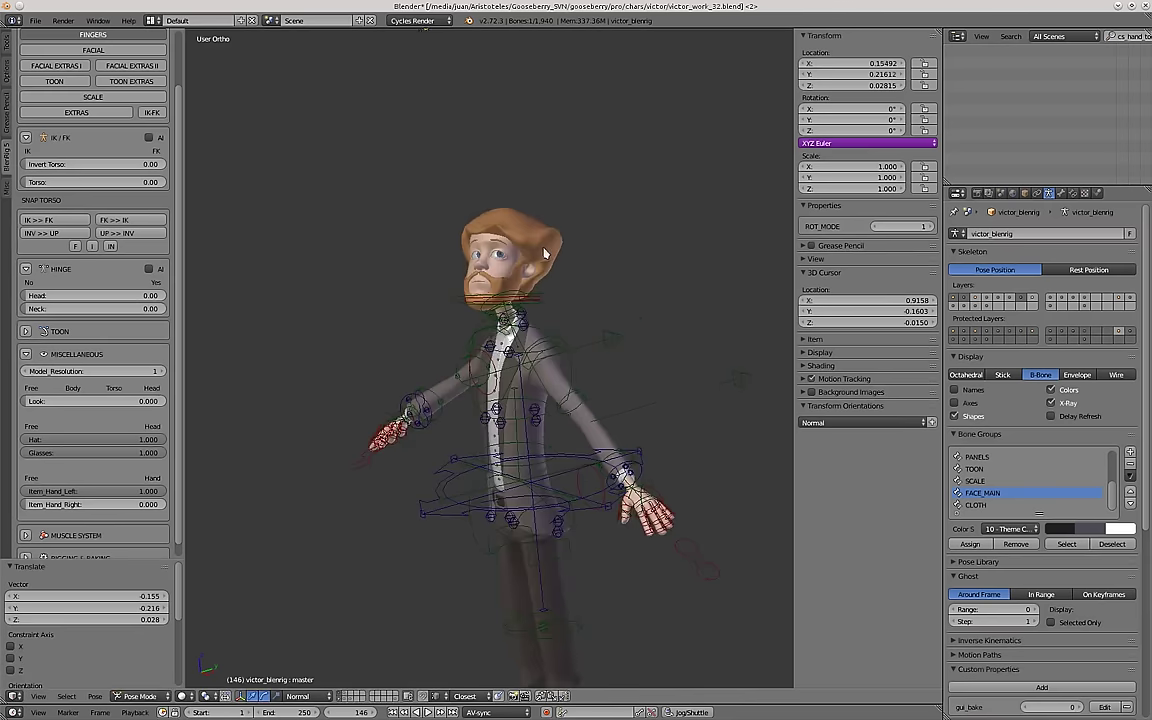
Move the master control to further positions so the eyes keep aiming at the fixed look target.
middle_click_drag(570, 272, 603, 367, "shift")
key("g")
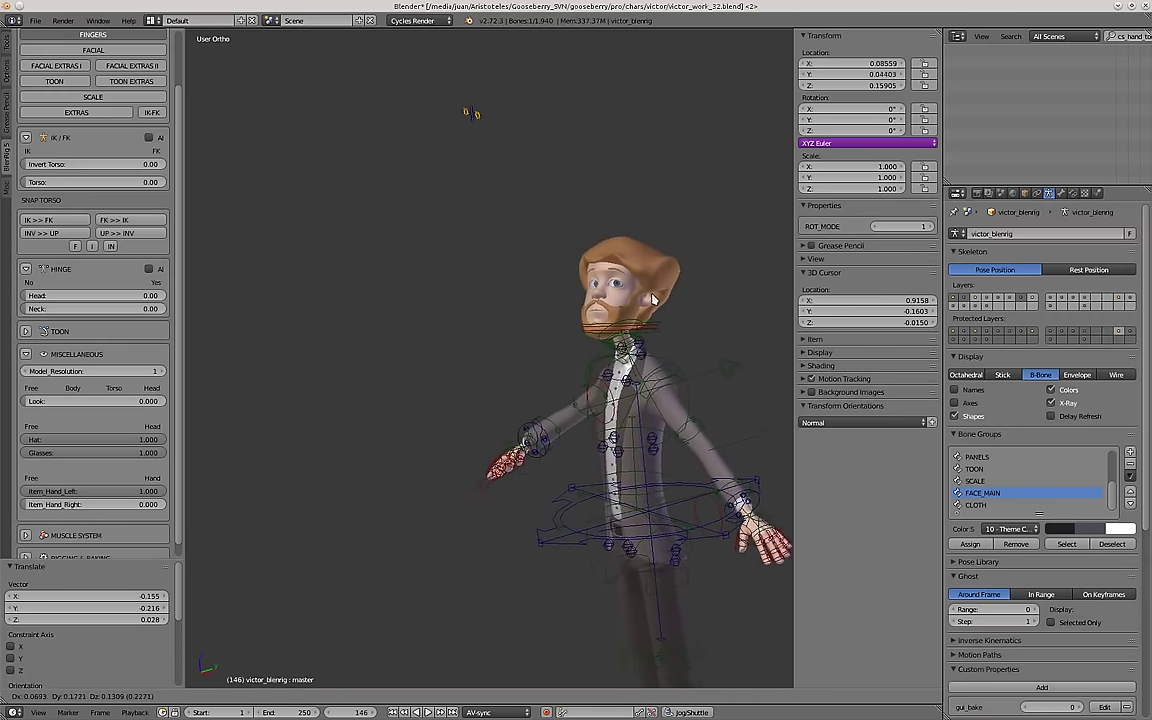
left_click(780, 277)
scroll(780, 279, "down", 5)
middle_click_drag(560, 296, 602, 288)
scroll(602, 287, "up", 3)
key("g")
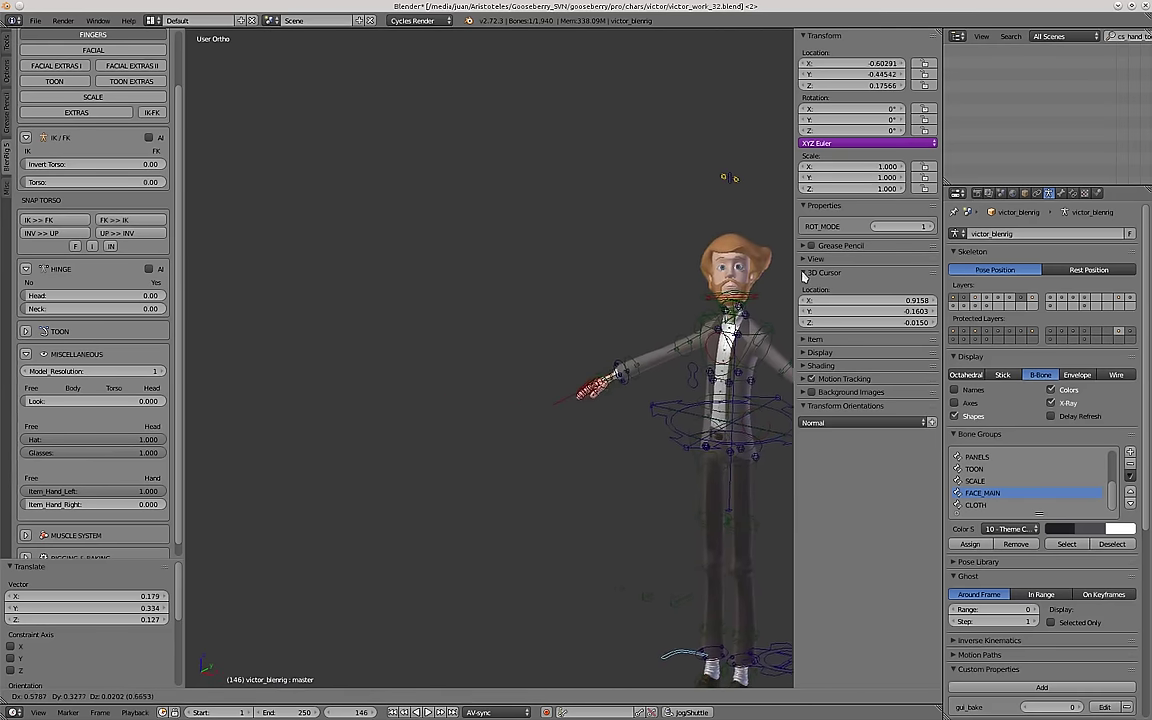
left_click(735, 262)
Clear the location of all the rig's controls, deselect them and return to the front view.
scroll(478, 234, "down", 3)
key("a")
key("a")
key("alt+g")
key("a")
key("KP_1")
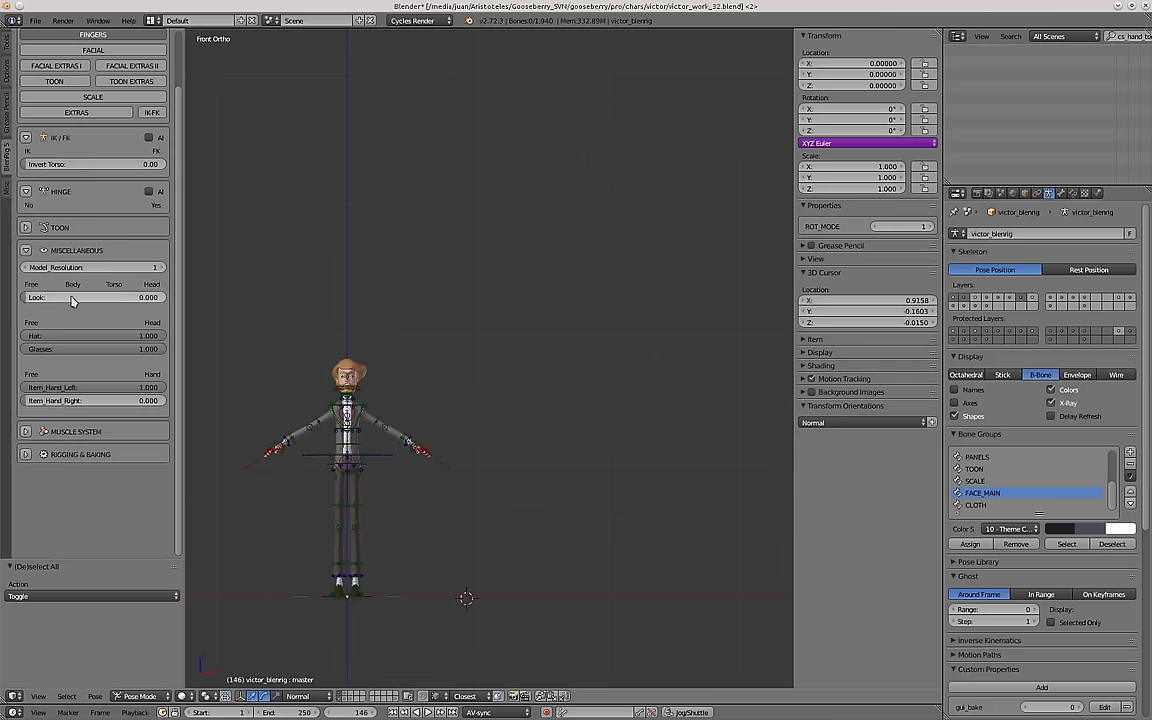
Set Look to 1 so the look control follows the body.
scroll(315, 379, "up", 2)
scroll(150, 340, "up", 1)
left_click(77, 320)
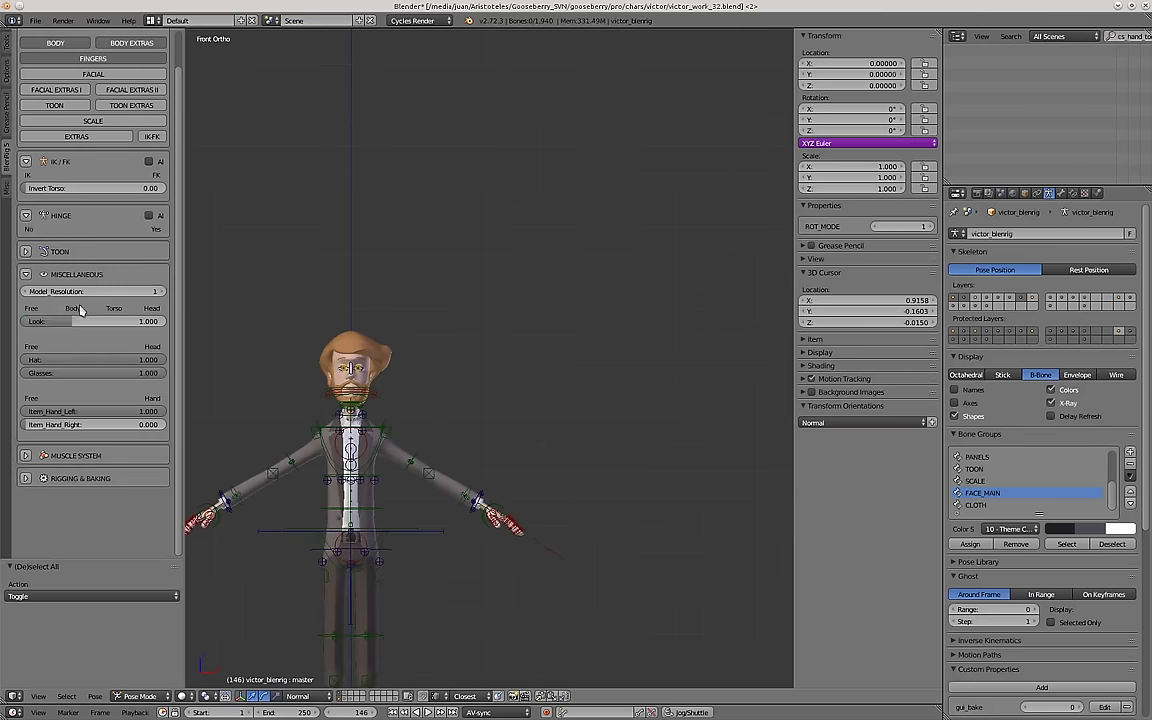
Select the look control in front of the face and move it to several positions to redirect both eyes.
scroll(347, 371, "up", 13)
right_click(427, 319)
key("g")
left_click(558, 390)
middle_click_drag(558, 392, 422, 341, "shift")
key("g")
left_click(458, 272)
middle_click_drag(460, 275, 468, 309, "shift")
key("g")
left_click(508, 316)
middle_click_drag(594, 313, 499, 296)
scroll(489, 212, "up", 2)
middle_click_drag(484, 214, 476, 342, "shift")
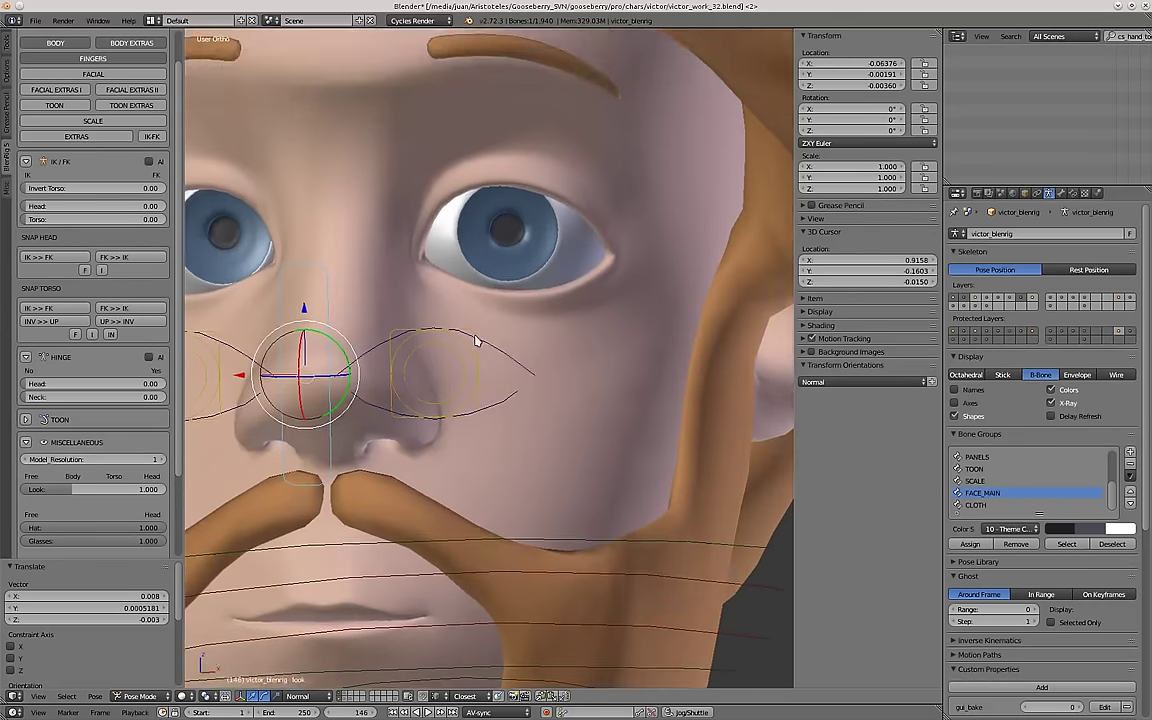
Try moving the look control, then the left eye's individual look control, cancelling both moves.
scroll(476, 342, "down", 1)
middle_click_drag(441, 393, 448, 361, "shift")
scroll(465, 325, "down", 2)
right_click(420, 314)
right_click(393, 313)
key("g")
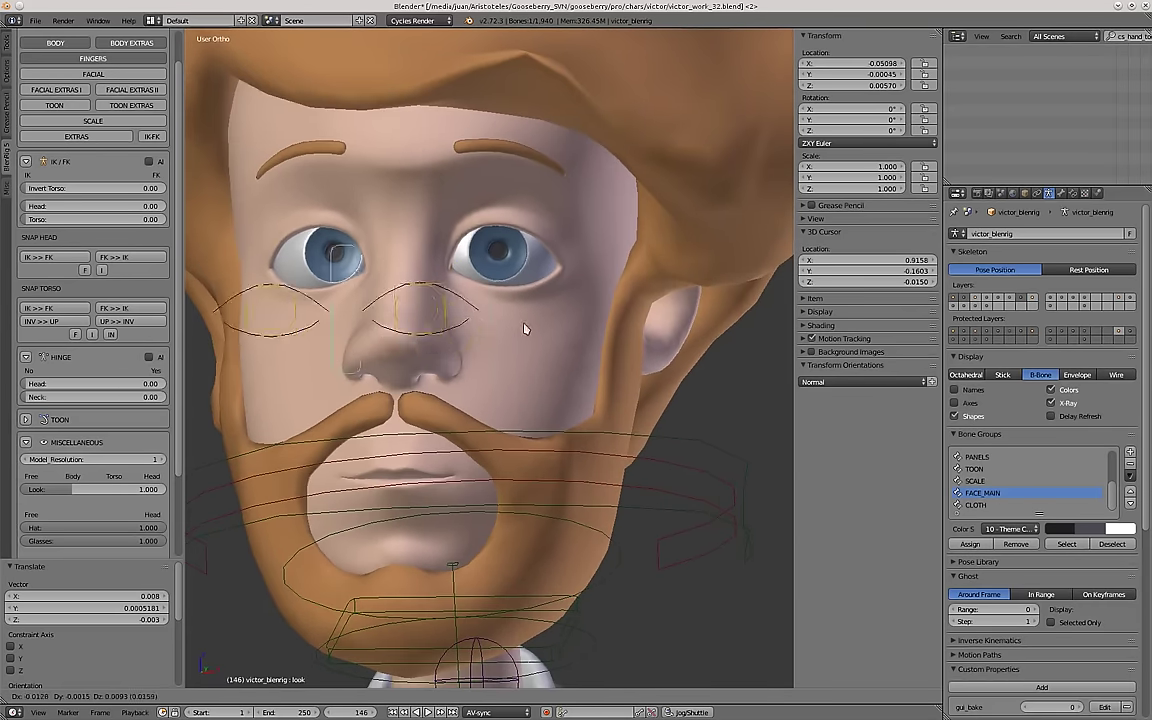
right_click(504, 351)
key("g")
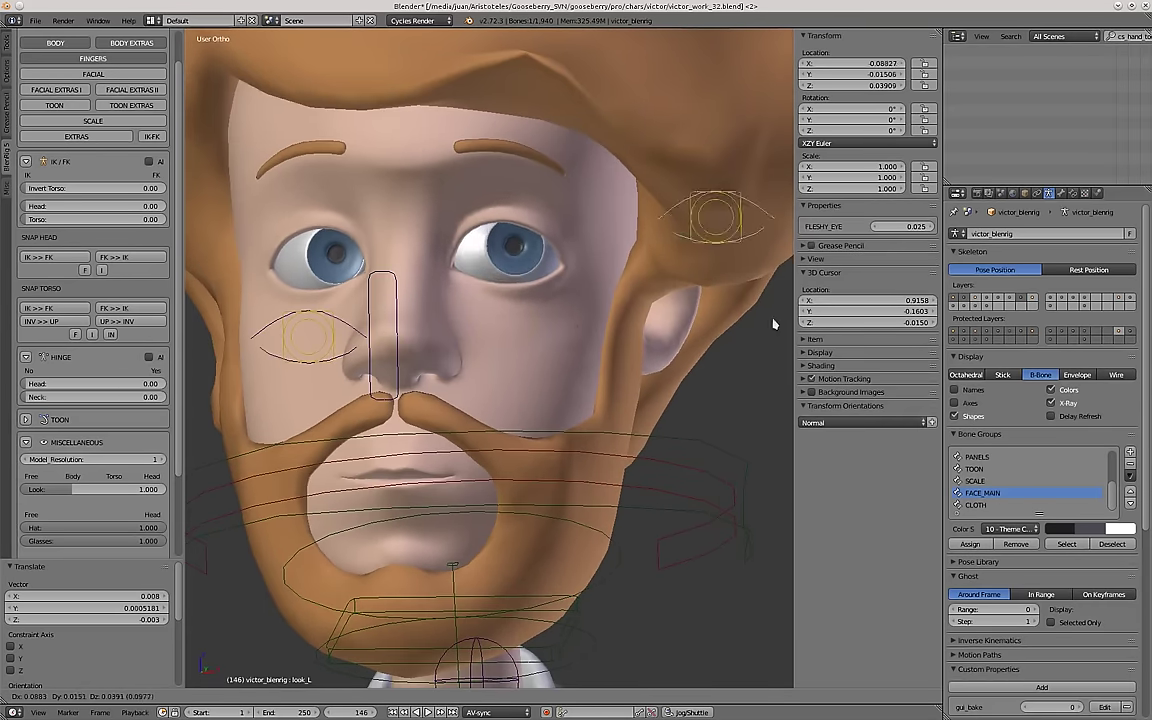
right_click(650, 340)
Nudge the left eye control slightly and scale it uniformly to 0.745.
scroll(450, 340, "up", 3)
middle_click_drag(401, 337, 480, 341)
right_click(519, 327)
scroll(515, 328, "down", 3)
key("g")
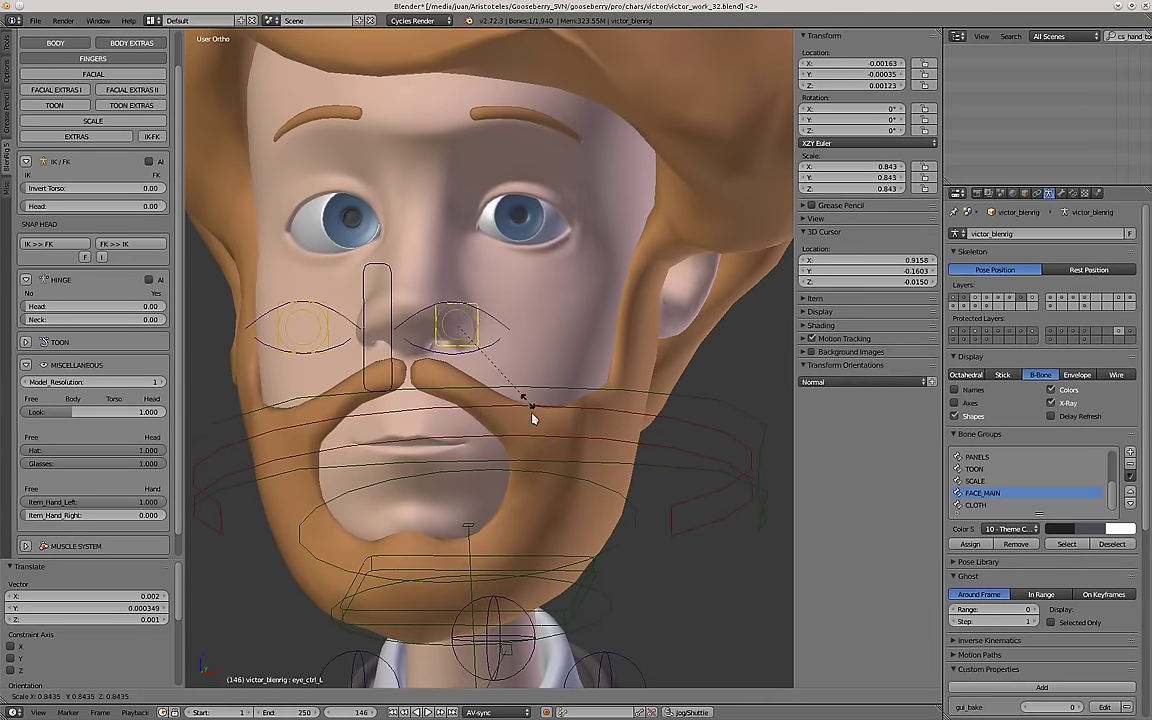
left_click(521, 384)
scroll(472, 308, "up", 3)
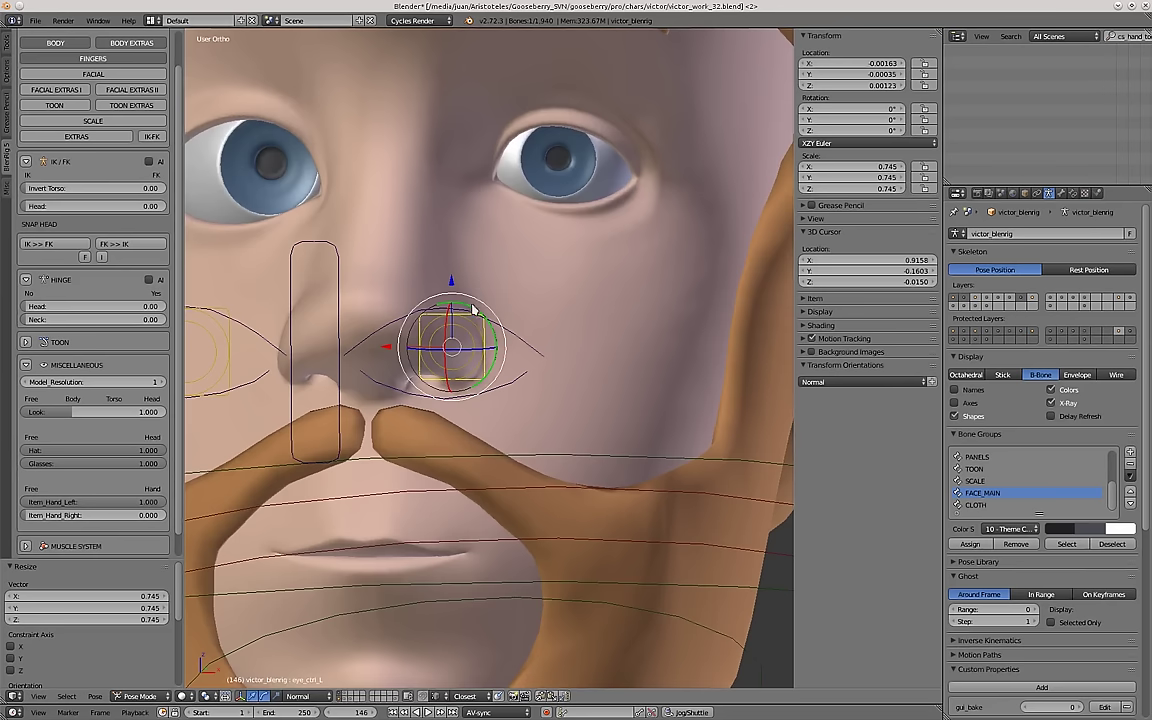
Select the left pupil control and scale it uniformly to 1.700.
right_click(475, 332)
middle_click_drag(506, 466, 544, 449)
scroll(452, 348, "down", 1)
middle_click_drag(504, 352, 465, 410)
scroll(500, 395, "down", 1)
middle_click_drag(600, 375, 436, 398, "shift")
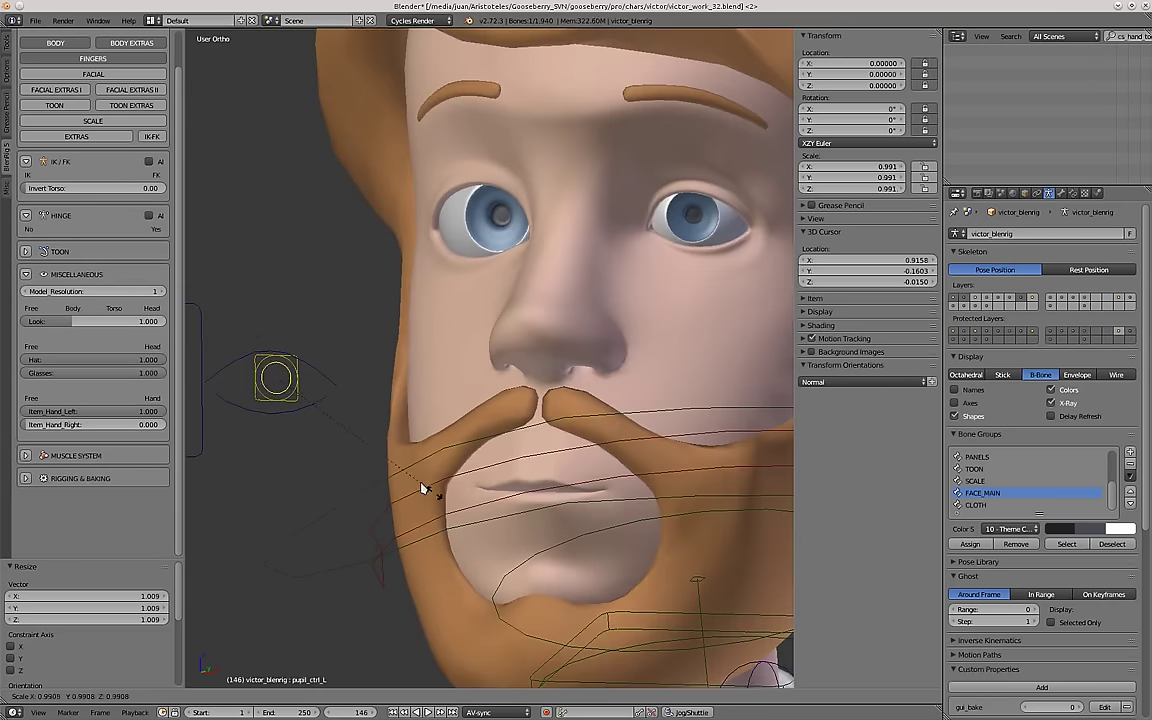
scroll(518, 322, "down", 4)
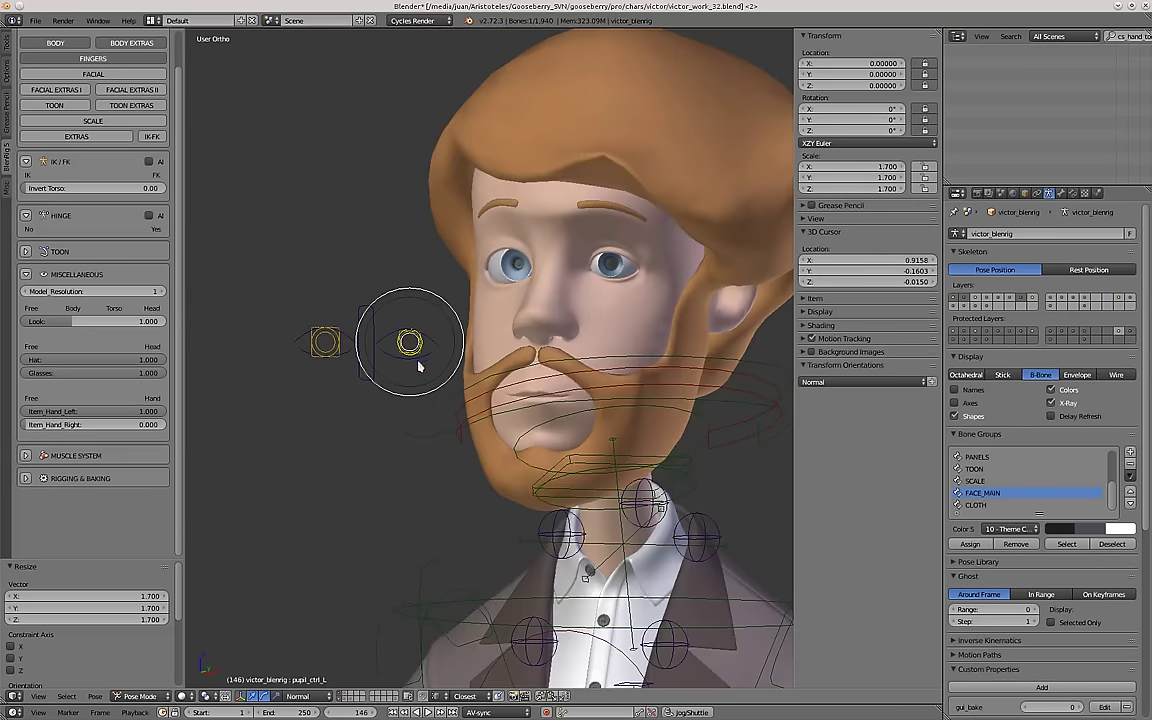
Rescale the left pupil control and clear its scale, then start enlarging the left iris control.
right_click(417, 361)
middle_click_drag(417, 361, 334, 350)
right_click(250, 320)
scroll(251, 319, "up", 3)
middle_click_drag(254, 316, 602, 258, "shift")
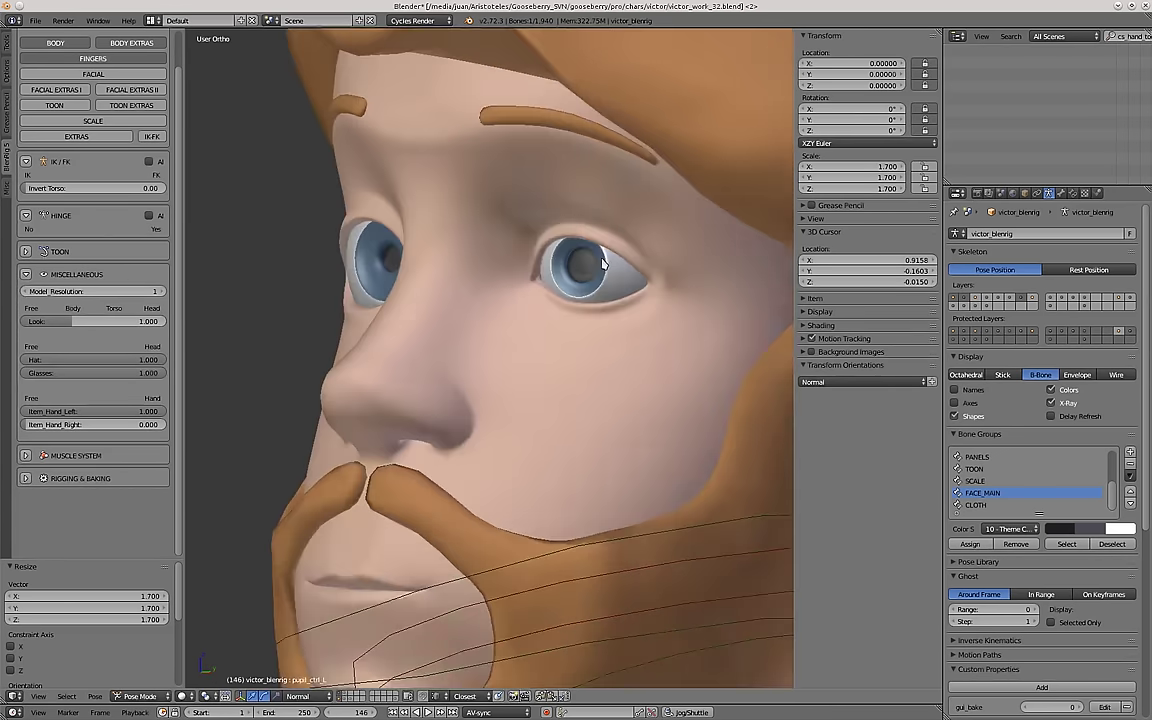
scroll(602, 258, "up", 2)
key("s")
left_click(334, 365)
key("alt+s")
middle_click_drag(334, 365, 578, 432)
right_click(500, 318)
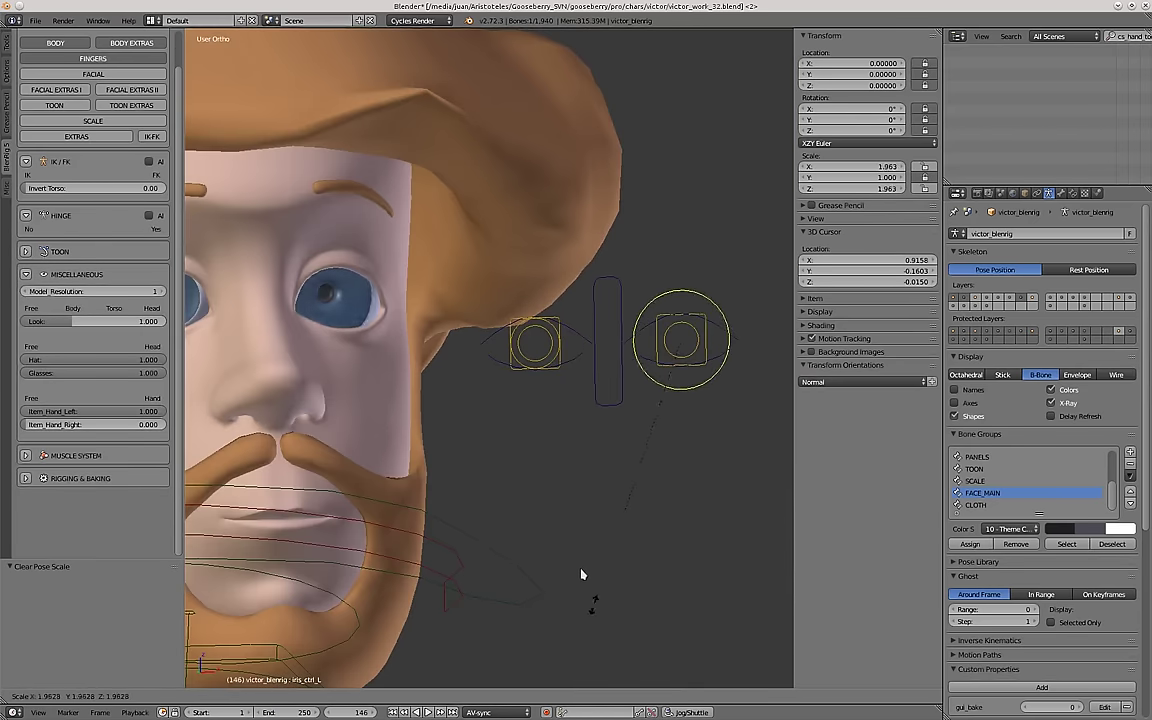
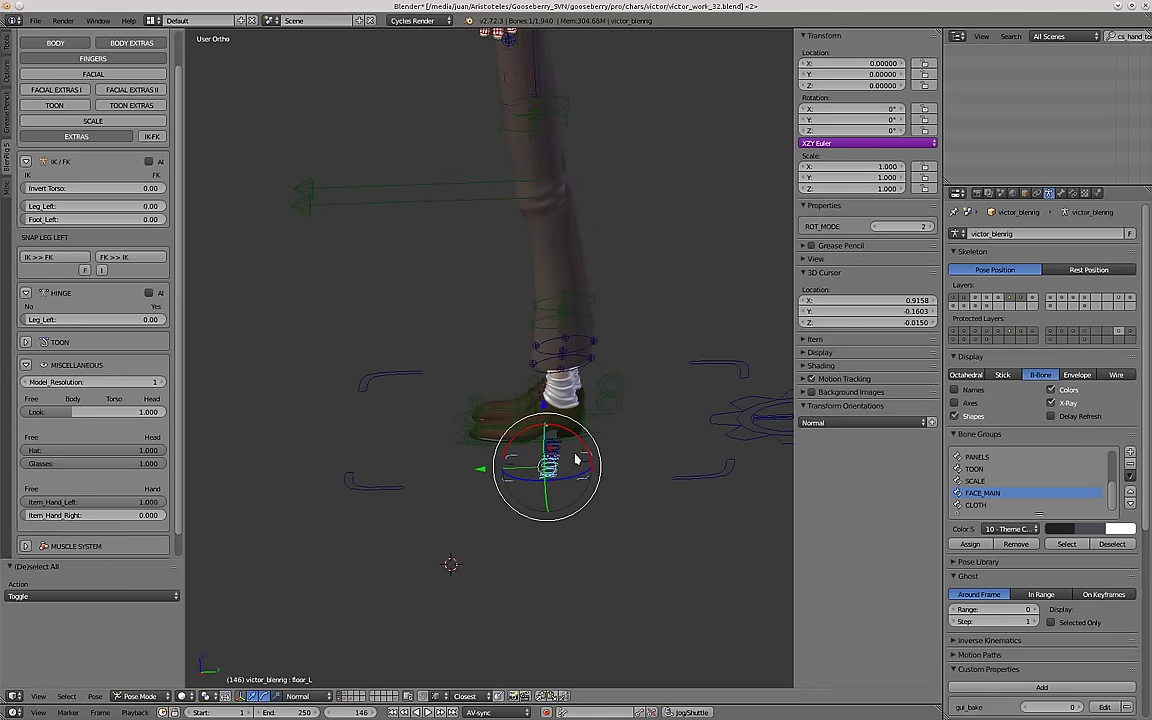
Move the left floor control up and forward to lift the left foot, then reposition the right floor control.
left_click(398, 348)
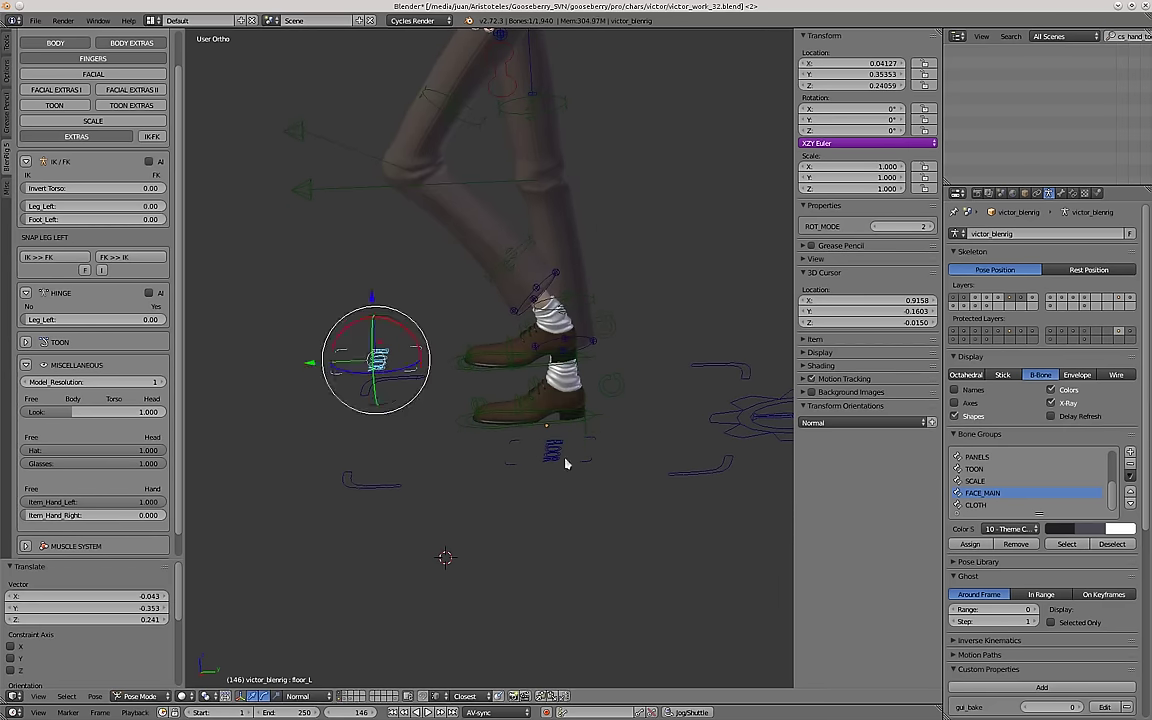
right_click(564, 460)
middle_click_drag(445, 432, 645, 372)
left_click(466, 358)
Select the torso master control and move it down and back up to bend the legs over the feet.
scroll(520, 376, "down", 3)
right_click(620, 113)
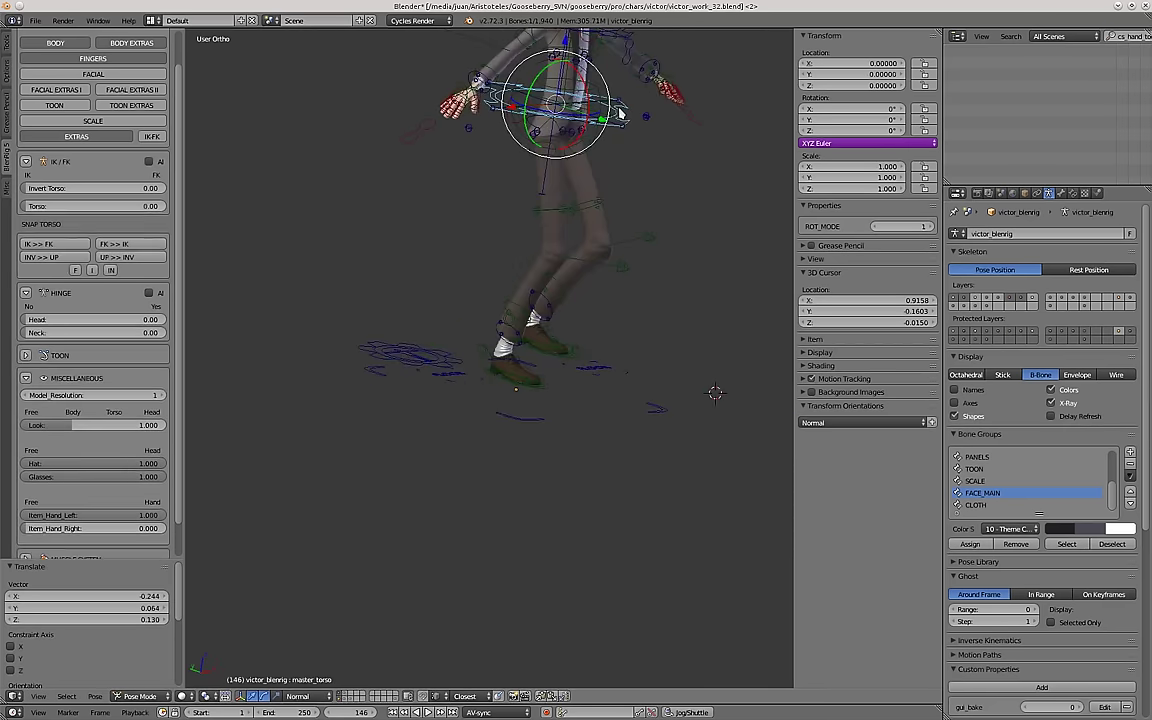
key("g")
left_click(561, 374)
scroll(580, 366, "up", 3)
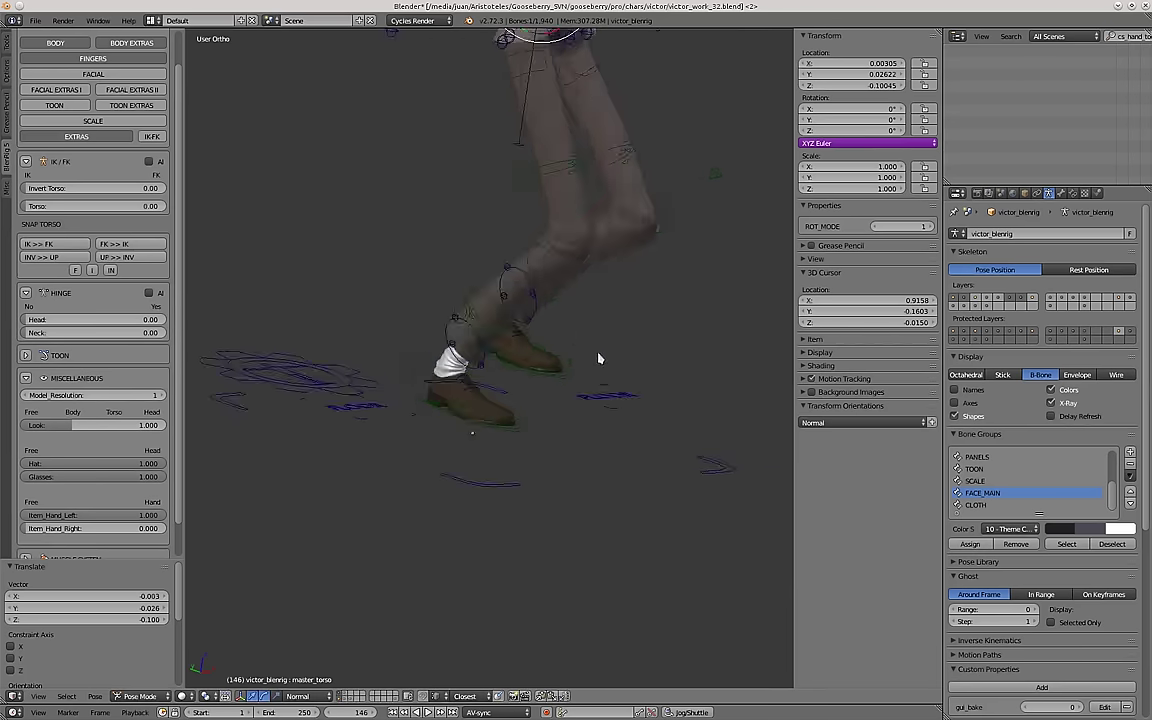
middle_click_drag(600, 357, 563, 463)
key("g")
left_click(500, 303)
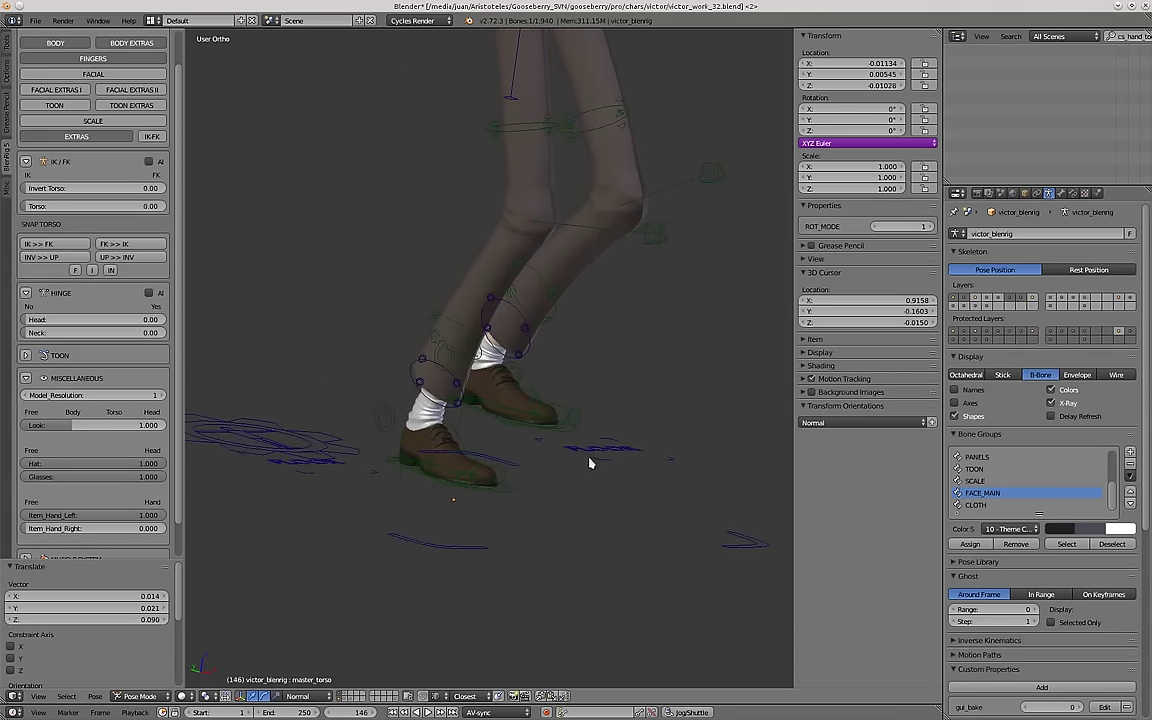
Test raising the torso master control until the feet leave their controls, and leave it slightly lowered with the knees bent.
scroll(498, 424, "down", 3)
scroll(518, 434, "up", 1)
key("g")
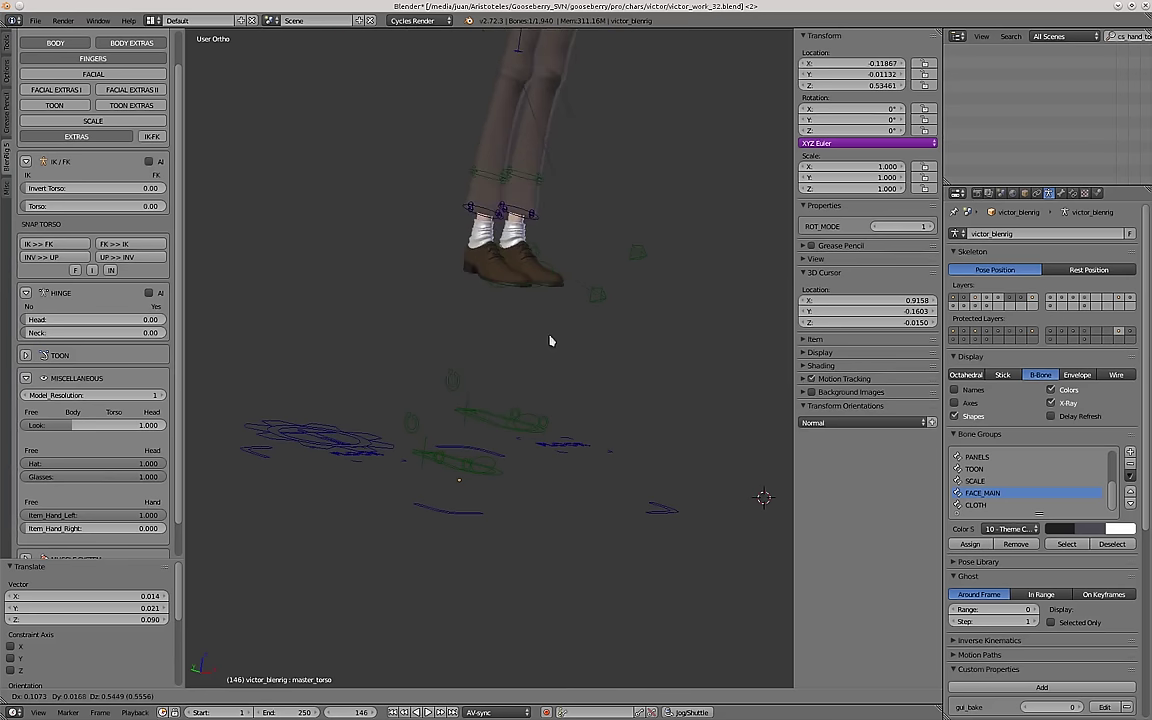
right_click(541, 416)
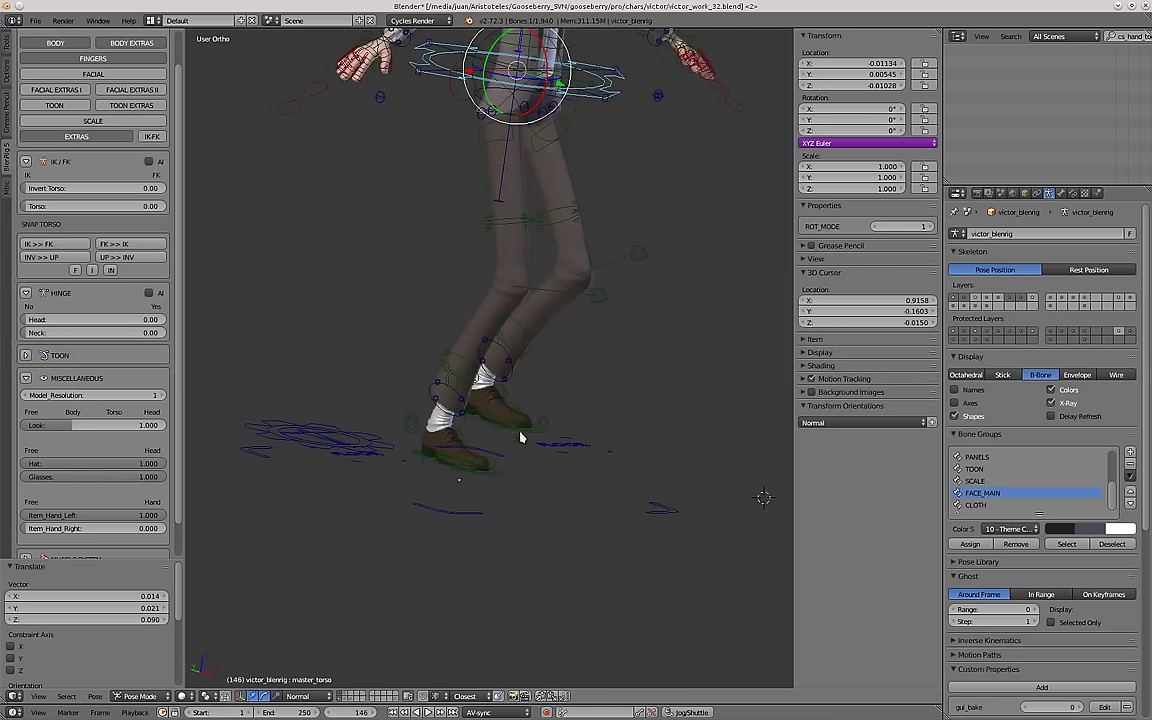
key("g")
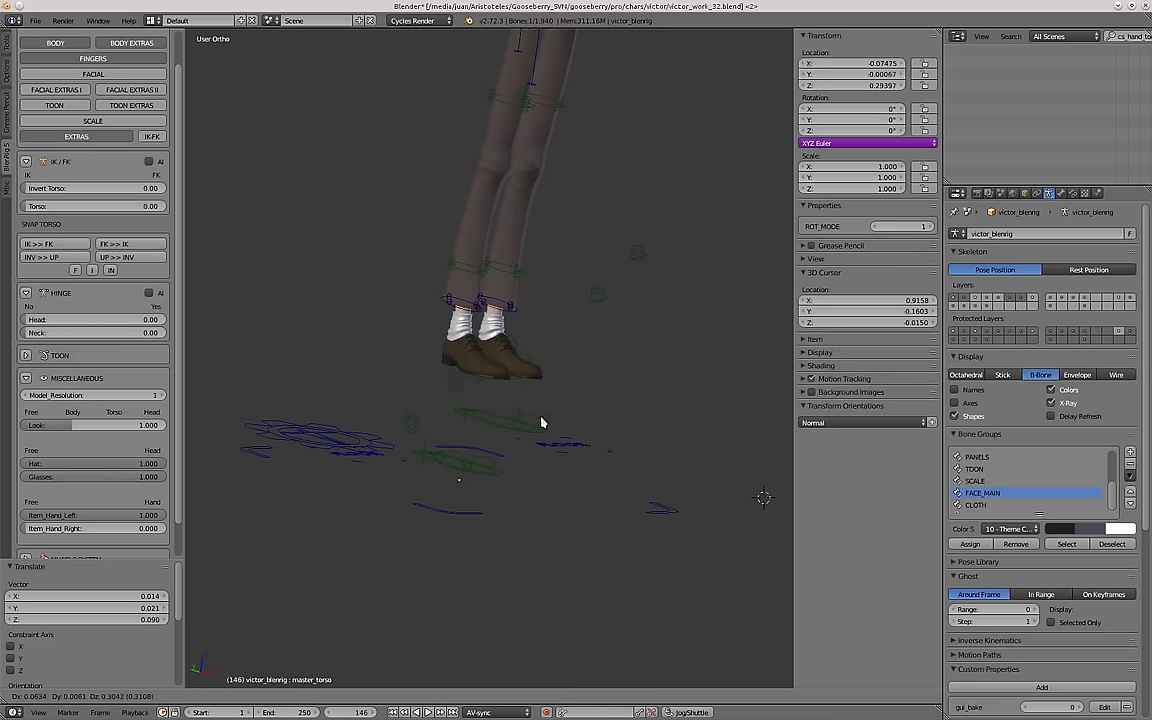
left_click(530, 469)
Select the right sole control and move it to reposition the right foot.
middle_click_drag(524, 467, 457, 465)
right_click(445, 466)
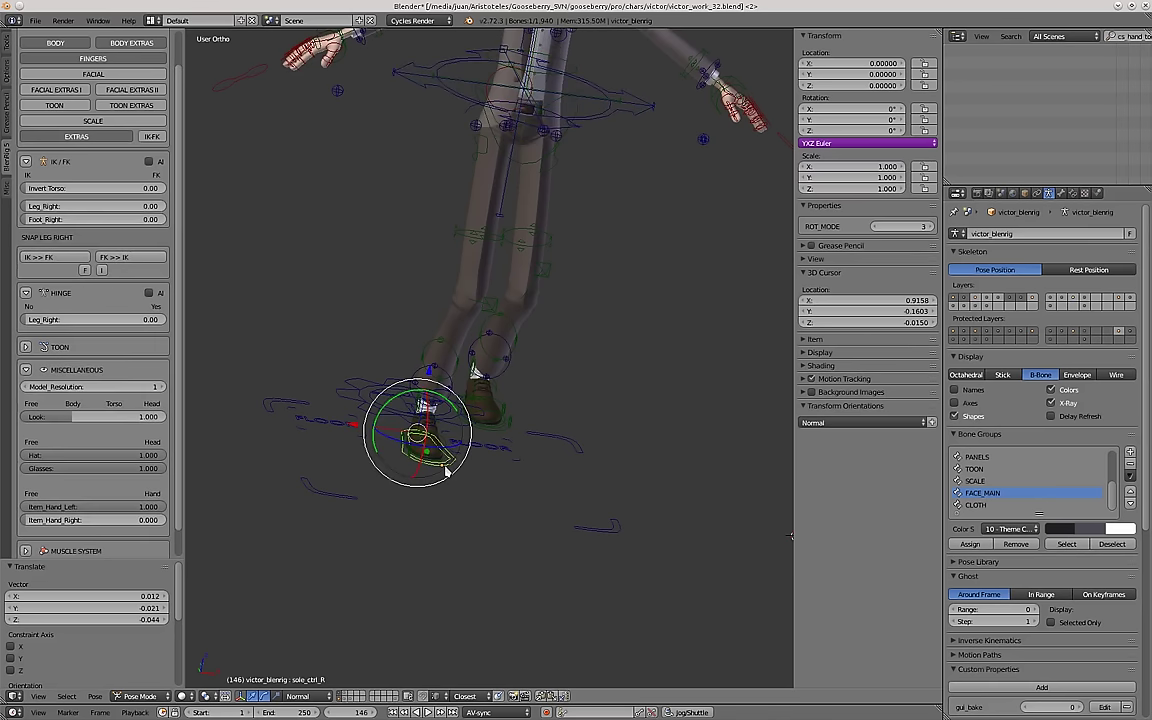
left_click(380, 455)
middle_click_drag(382, 456, 508, 474)
middle_click_drag(520, 430, 509, 435)
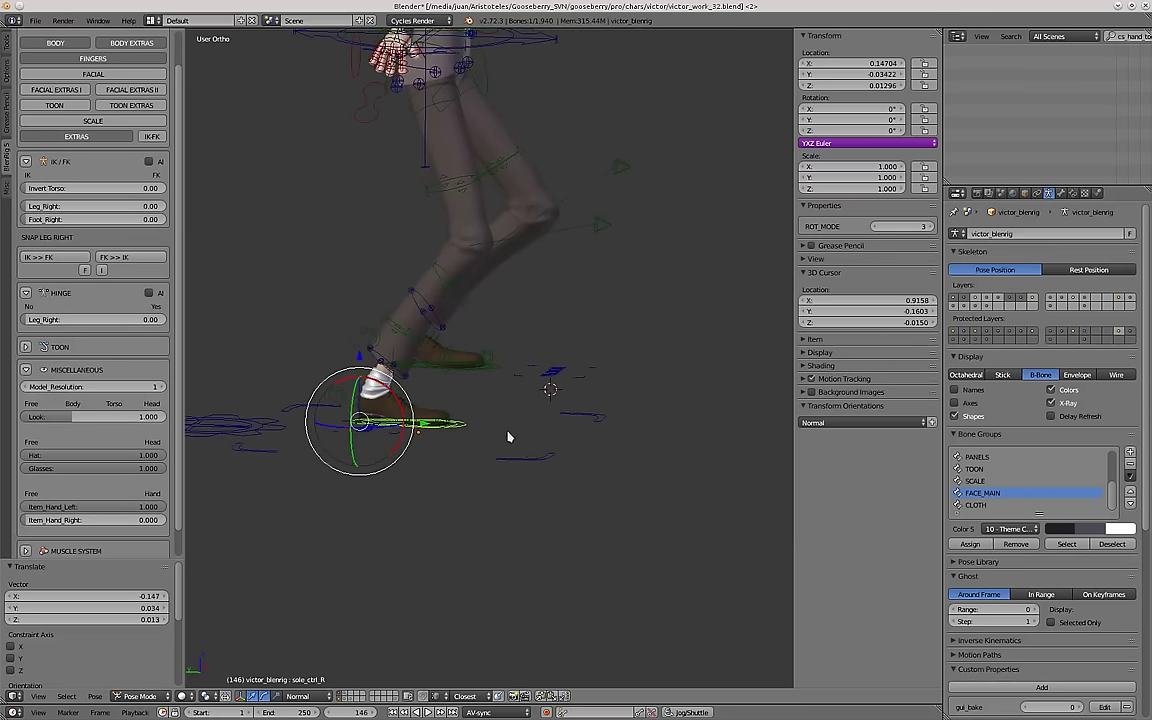
key("g")
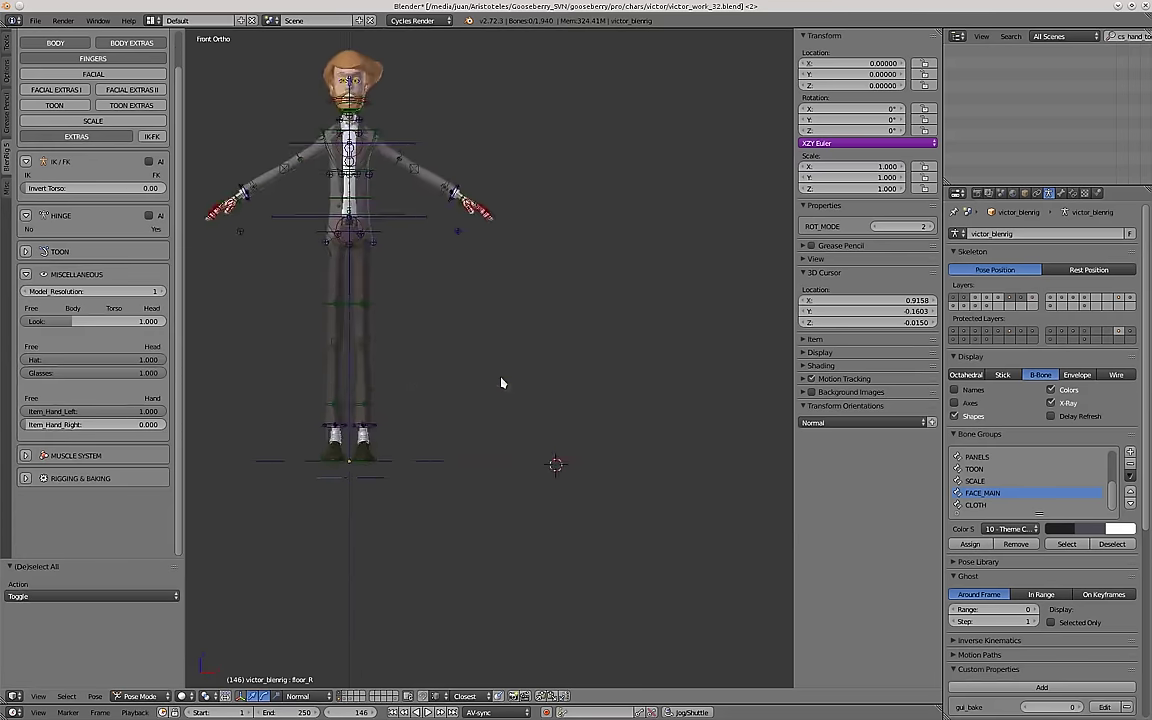
scroll(503, 383, "down", 1)
middle_click_drag(503, 383, 561, 366)
key("KP_1")
middle_click_drag(474, 361, 446, 410)
scroll(445, 558, "up", 6)
scroll(470, 490, "down", 6)
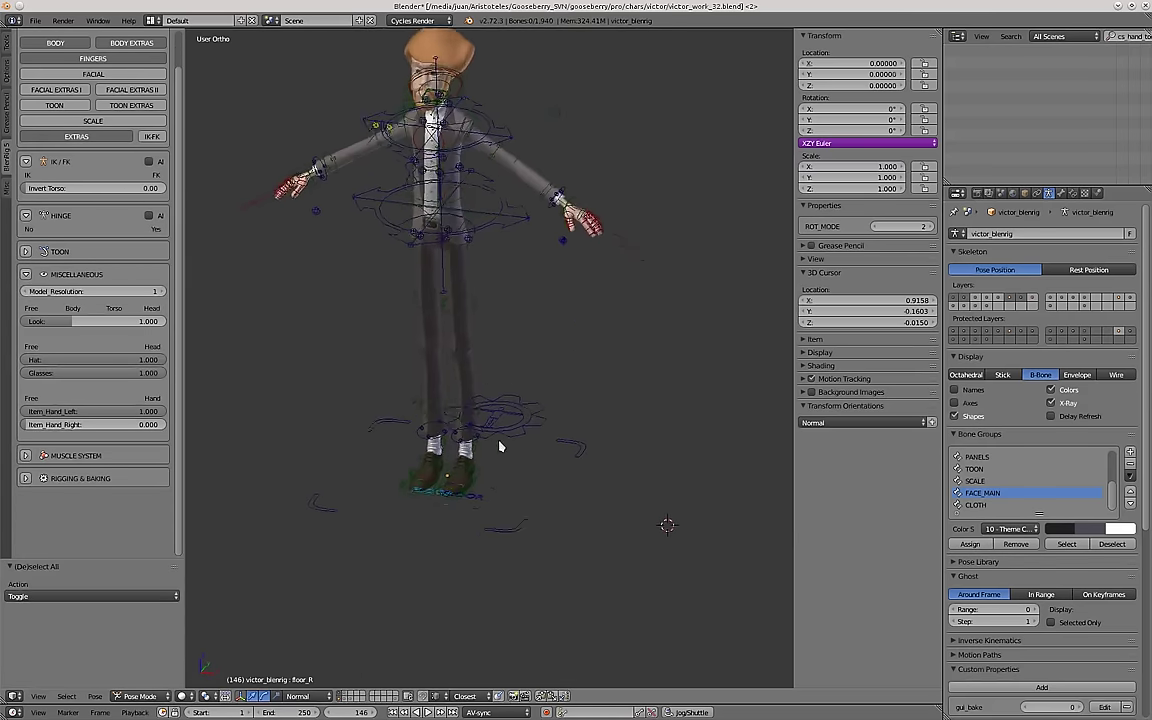
Select the accessory control below the left hand, then the small accessory control inside it.
key("KP_1")
scroll(585, 320, "up", 4)
right_click(600, 226)
right_click(580, 302)
scroll(586, 308, "up", 1)
scroll(586, 306, "up", 3)
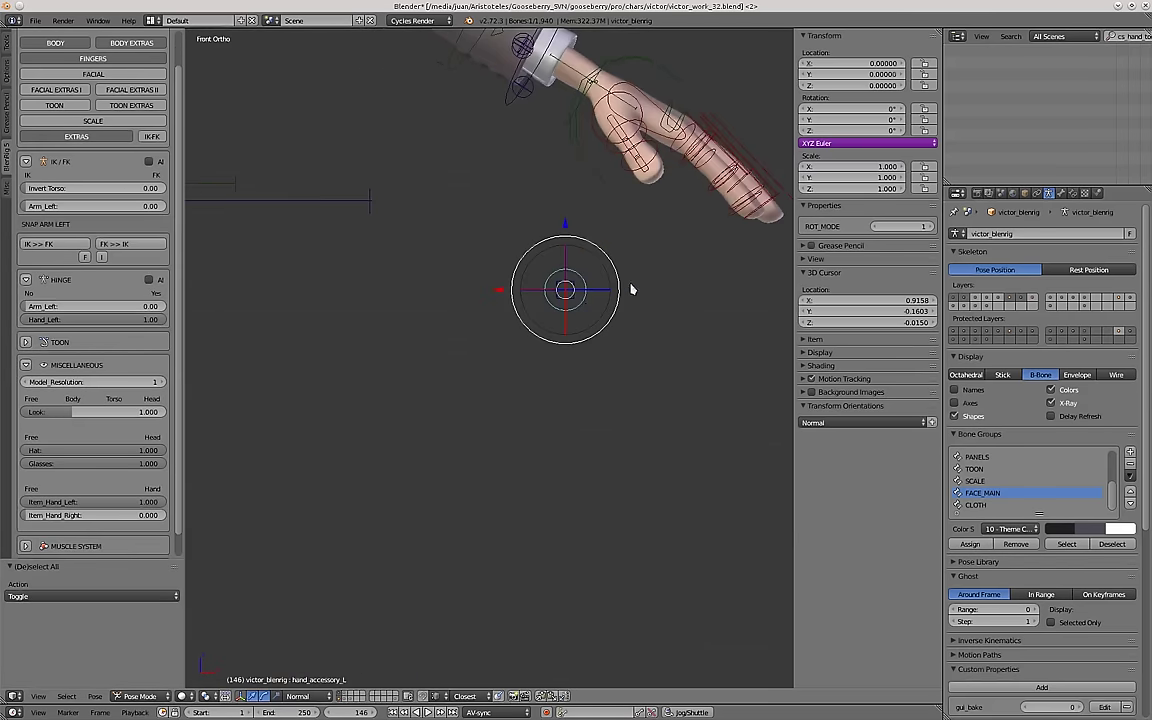
scroll(567, 304, "up", 2)
right_click(572, 303)
scroll(572, 303, "down", 2)
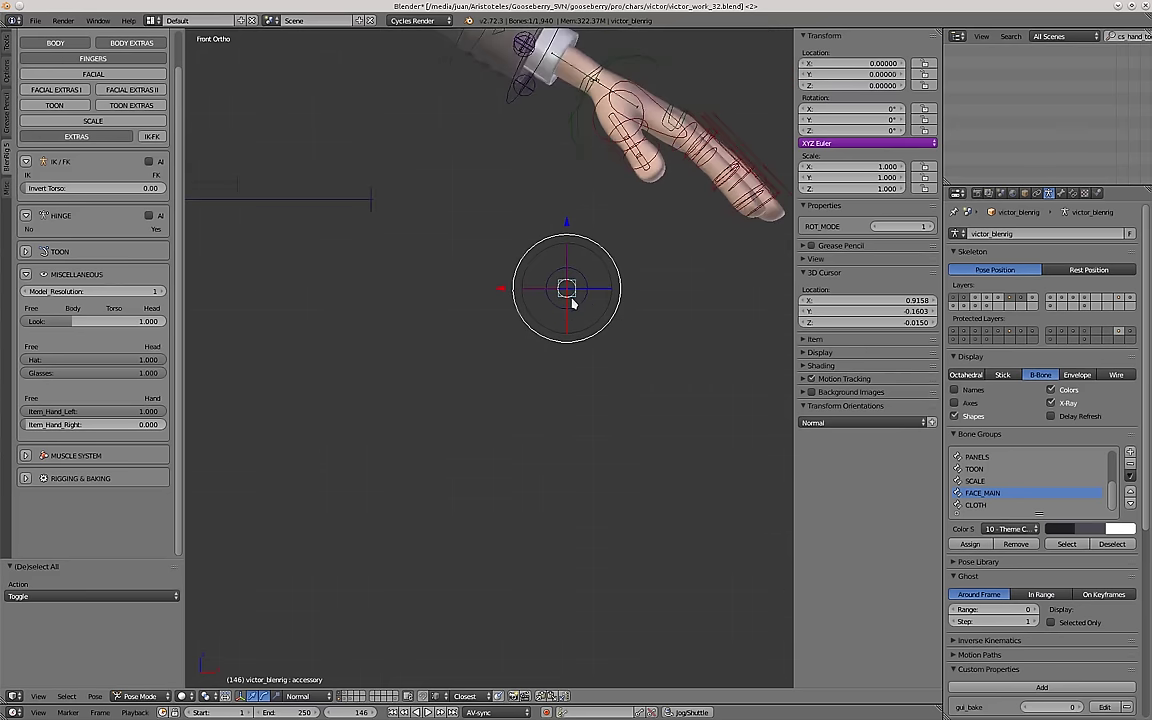
middle_click_drag(572, 303, 452, 313)
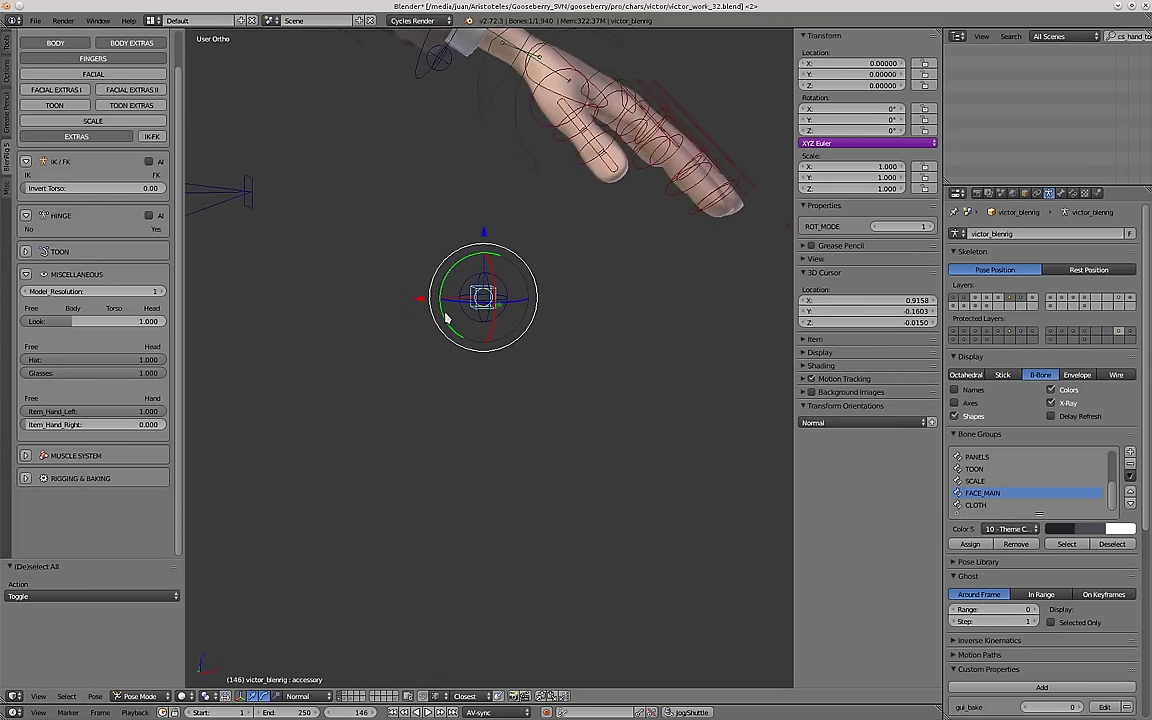
Move the small accessory control and the left hand's accessory control up to the left hand.
scroll(447, 318, "up", 1)
key("g")
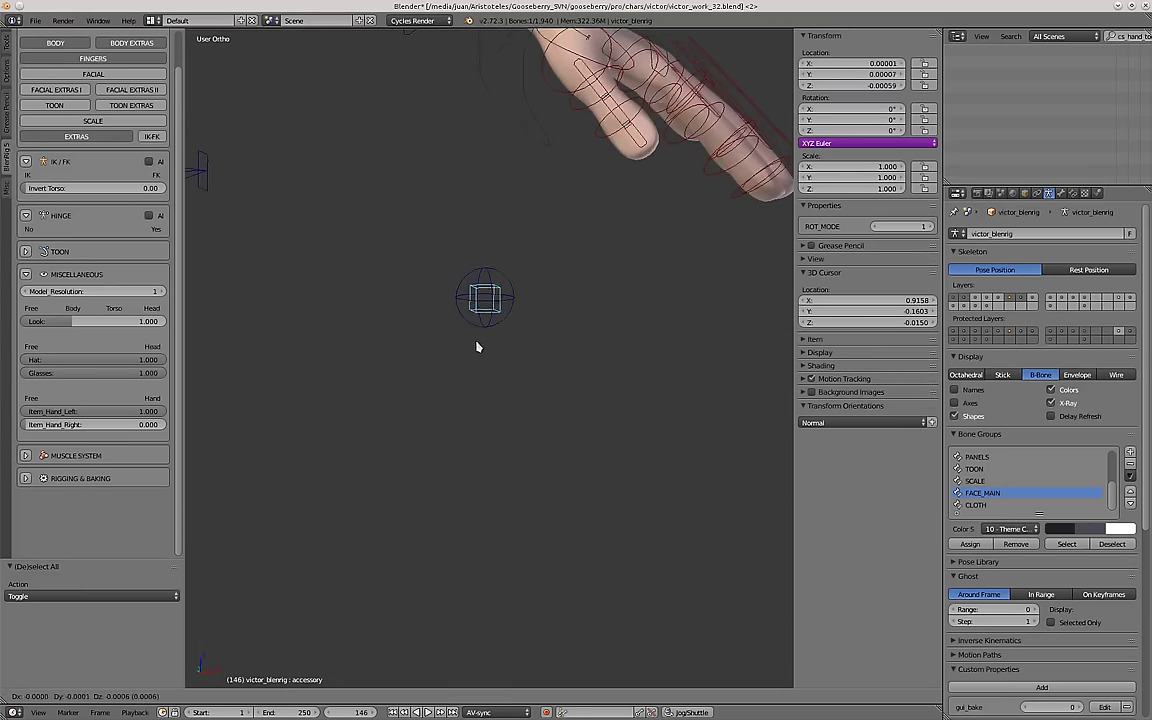
left_click(558, 330)
scroll(560, 325, "down", 3)
right_click(500, 288)
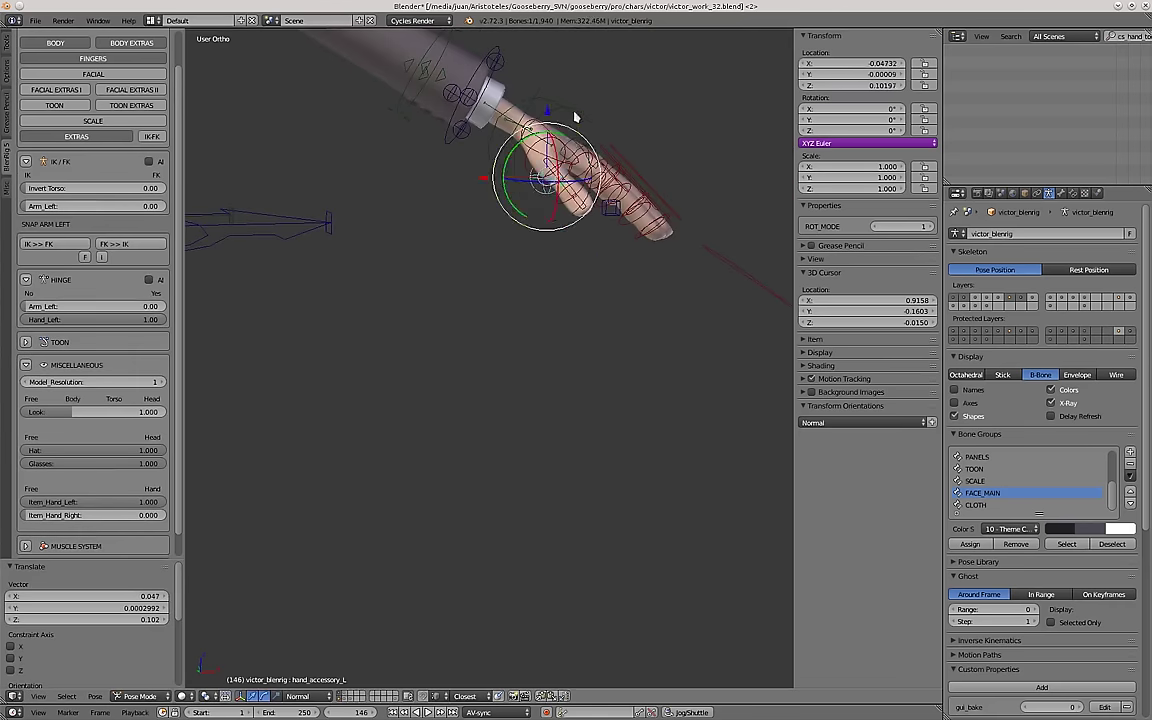
Rotate the left hand IK control freely with the trackball to test the attached accessory control.
right_click(575, 115)
key("r")
right_click(529, 284)
key("r")
key("r")
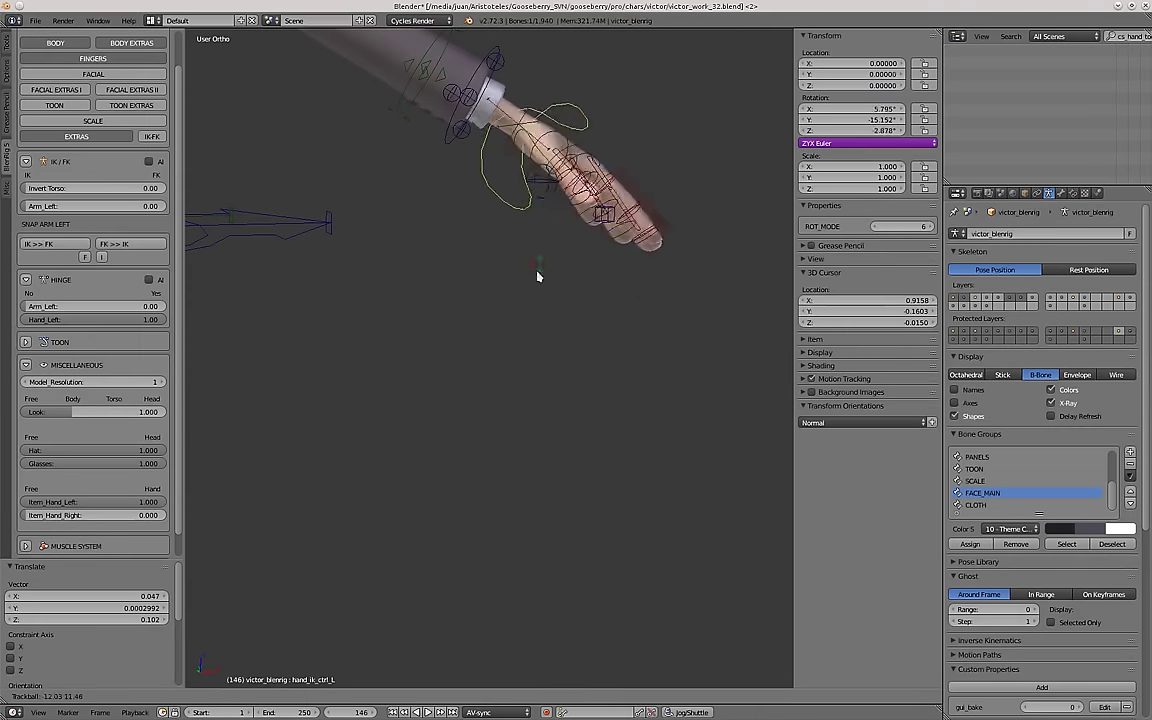
left_click(530, 276)
Set Item_Hand_Right to 1 so the right accessory control follows the hand.
scroll(528, 276, "down", 4)
scroll(98, 361, "down", 1)
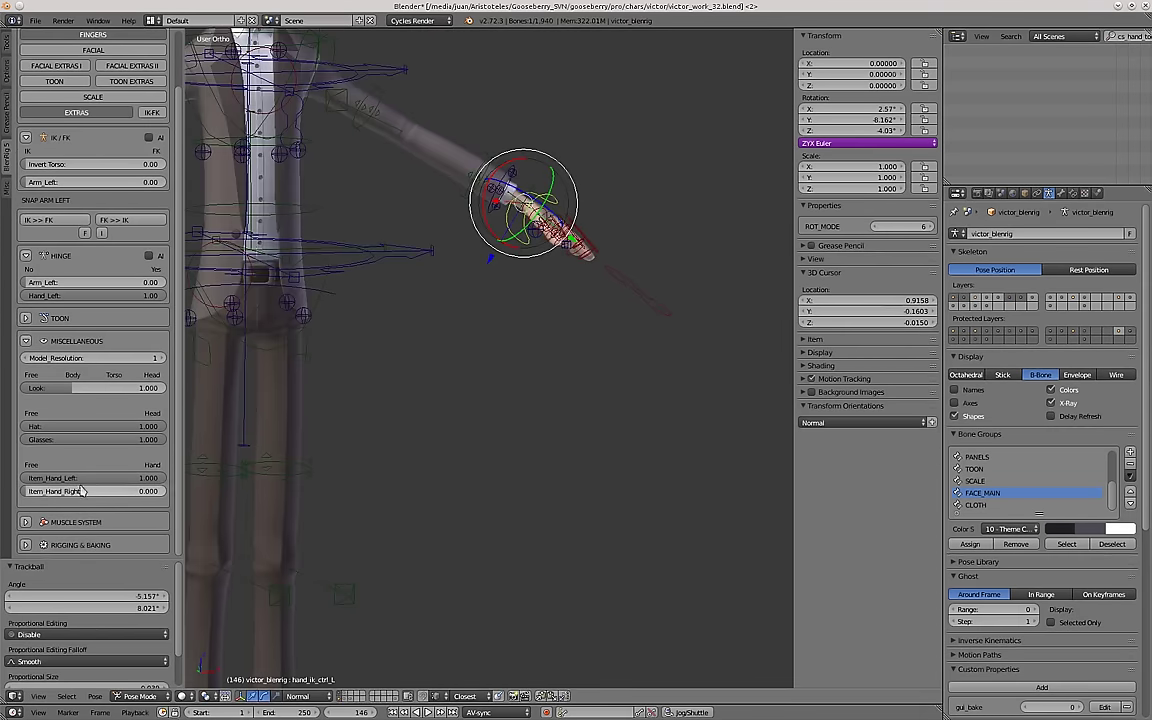
middle_click_drag(448, 393, 437, 391)
middle_click_drag(448, 388, 566, 376, "shift")
scroll(568, 375, "down", 2)
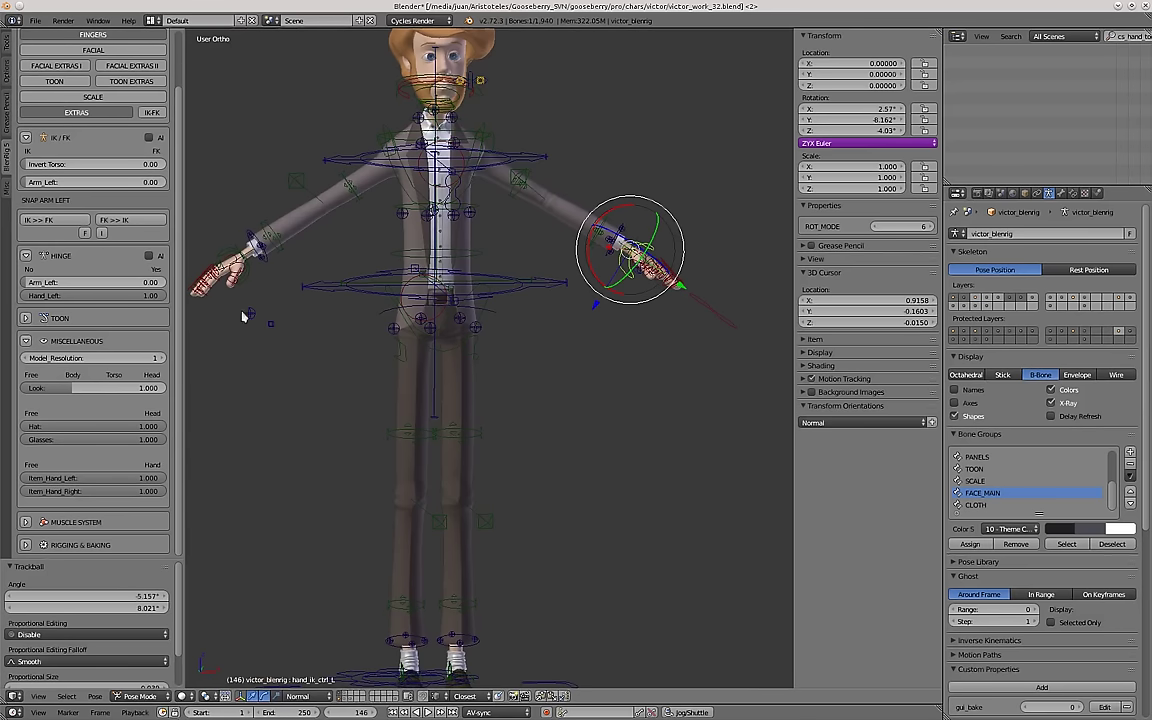
Select the right hand IK control and rotate it about 23°.
right_click(224, 254)
scroll(197, 260, "up", 3)
key("r")
left_click(200, 286)
middle_click_drag(245, 378, 313, 379, "shift")
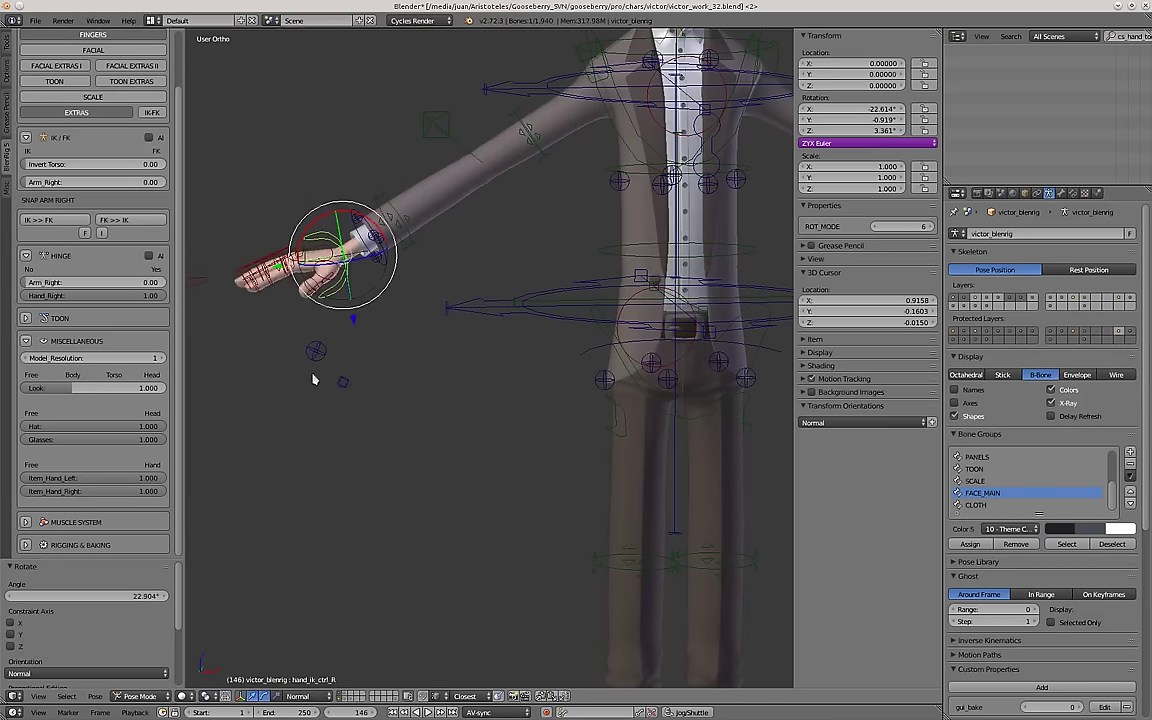
Select the right hand's accessory control and move it closer to the hand.
left_click(314, 359)
left_click(289, 335)
scroll(289, 335, "down", 2)
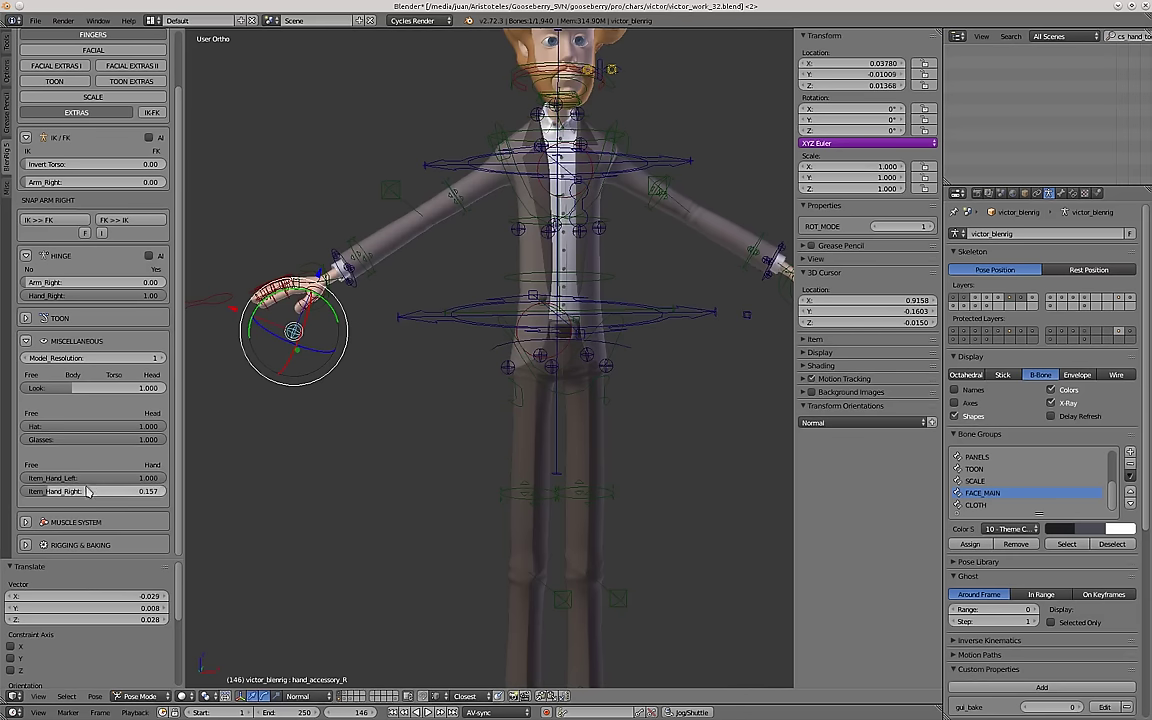
Set both Item_Hand_Right and Item_Hand_Left to 0 so the accessory controls are free.
key("Return")
scroll(530, 370, "down", 3)
scroll(634, 343, "up", 4)
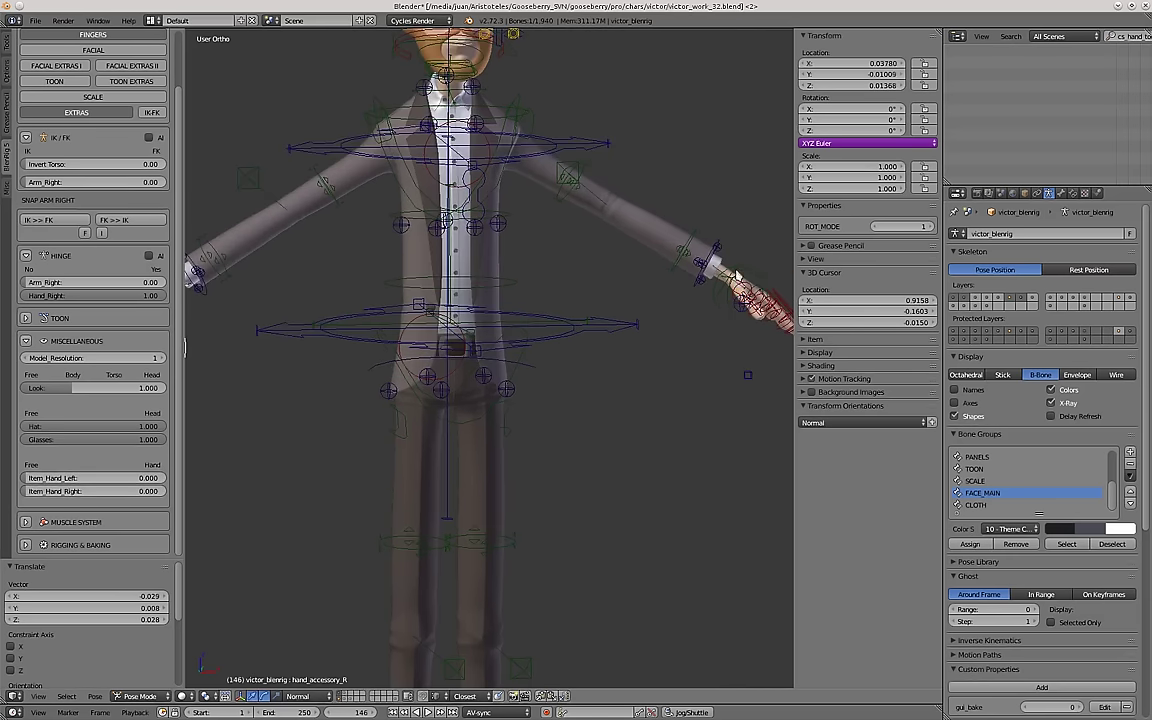
Move the left hand IK control around independently of the freed accessory control and leave the hand closer to the body.
key("g")
left_click(597, 448)
scroll(596, 447, "down", 3)
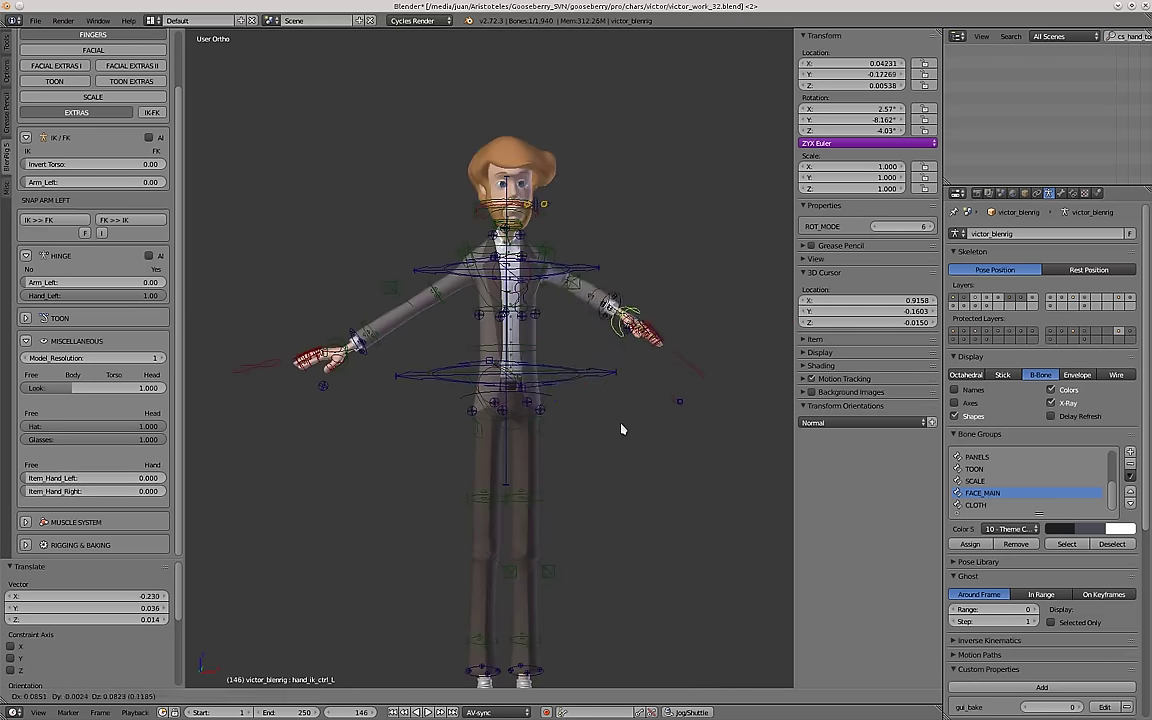
right_click(636, 425)
scroll(641, 424, "up", 2)
key("g")
right_click(612, 432)
scroll(562, 430, "down", 3)
Clear the location and rotation of all the rig's controls and deselect them.
key("a")
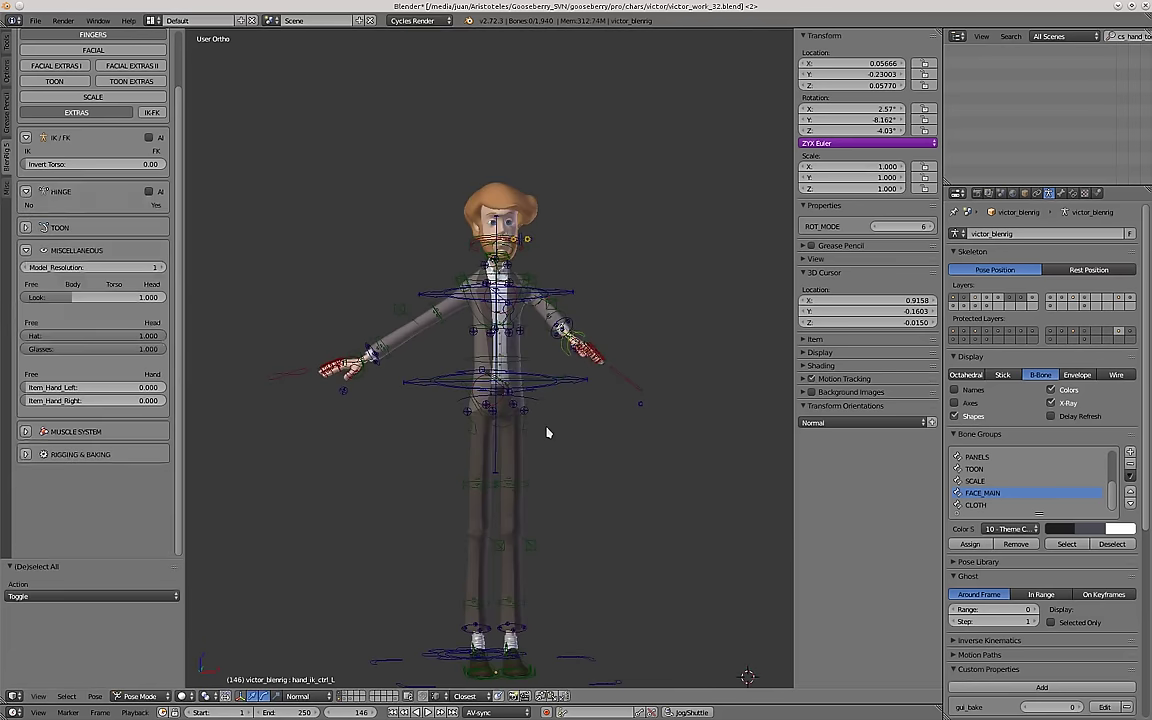
key("a")
key("alt+g")
key("alt+r")
key("a")
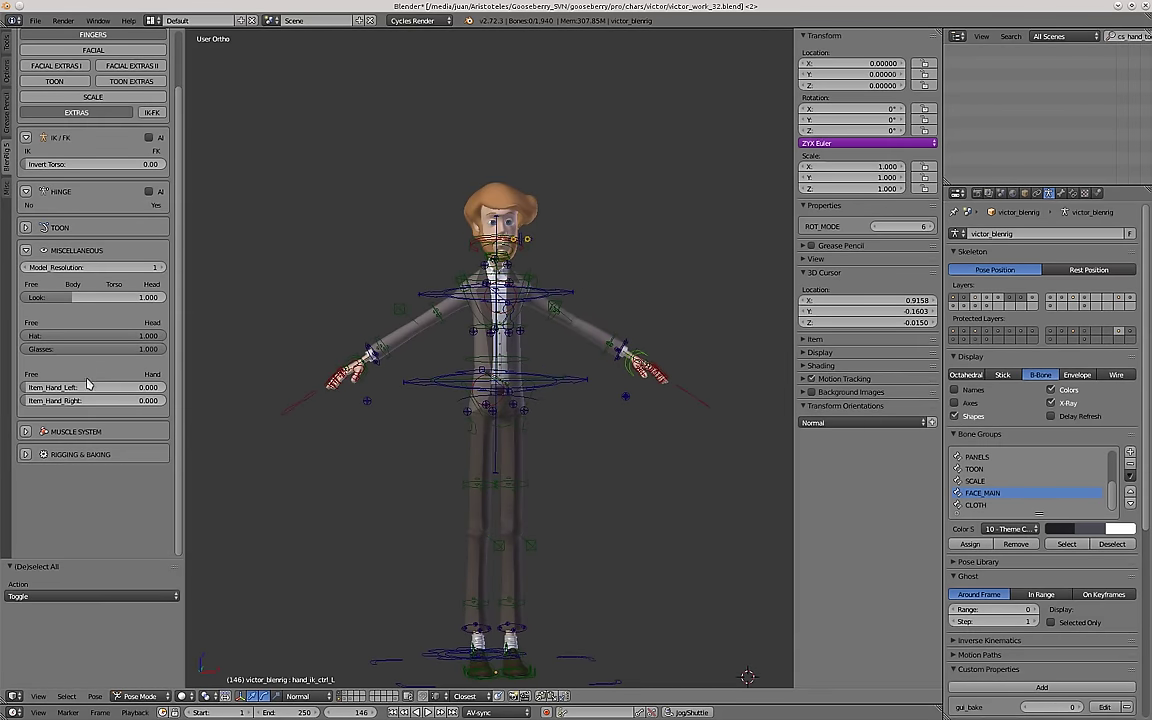
Set Item_Hand_Left to 1 so the accessory follows the hand, and select the left hand IK control.
left_click(79, 393)
type("1")
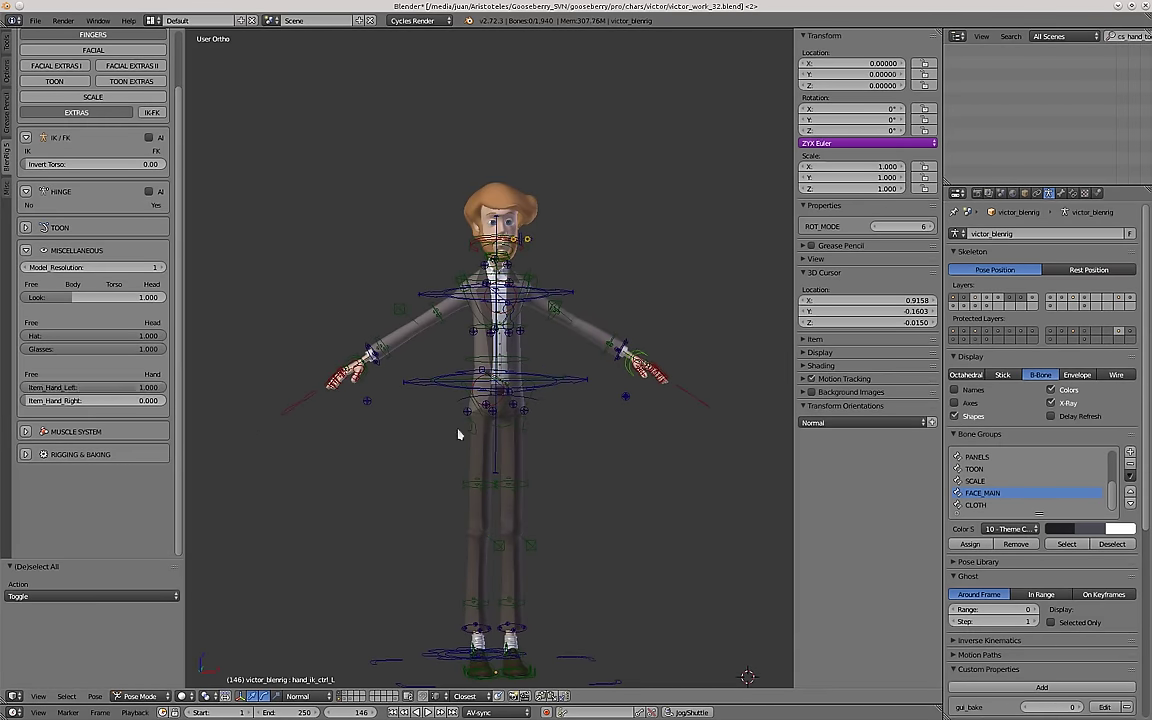
scroll(462, 405, "up", 1)
key("KP_1")
scroll(463, 415, "down", 1)
middle_click_drag(465, 424, 423, 290, "shift")
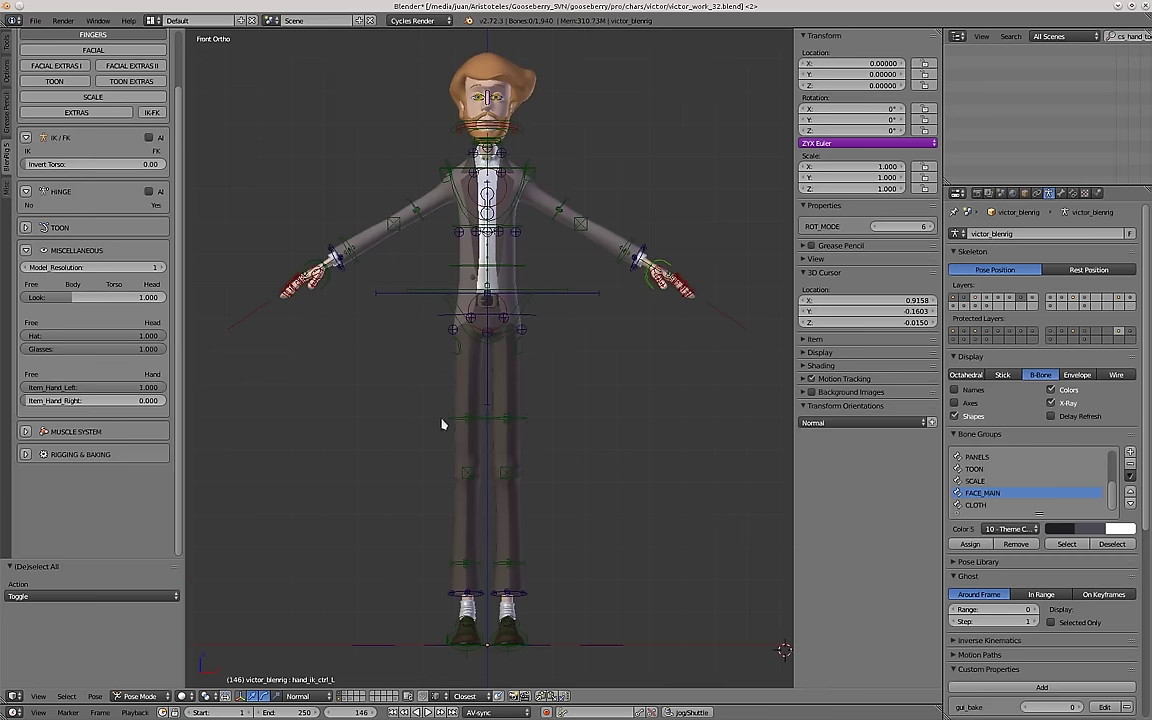
scroll(486, 426, "down", 2)
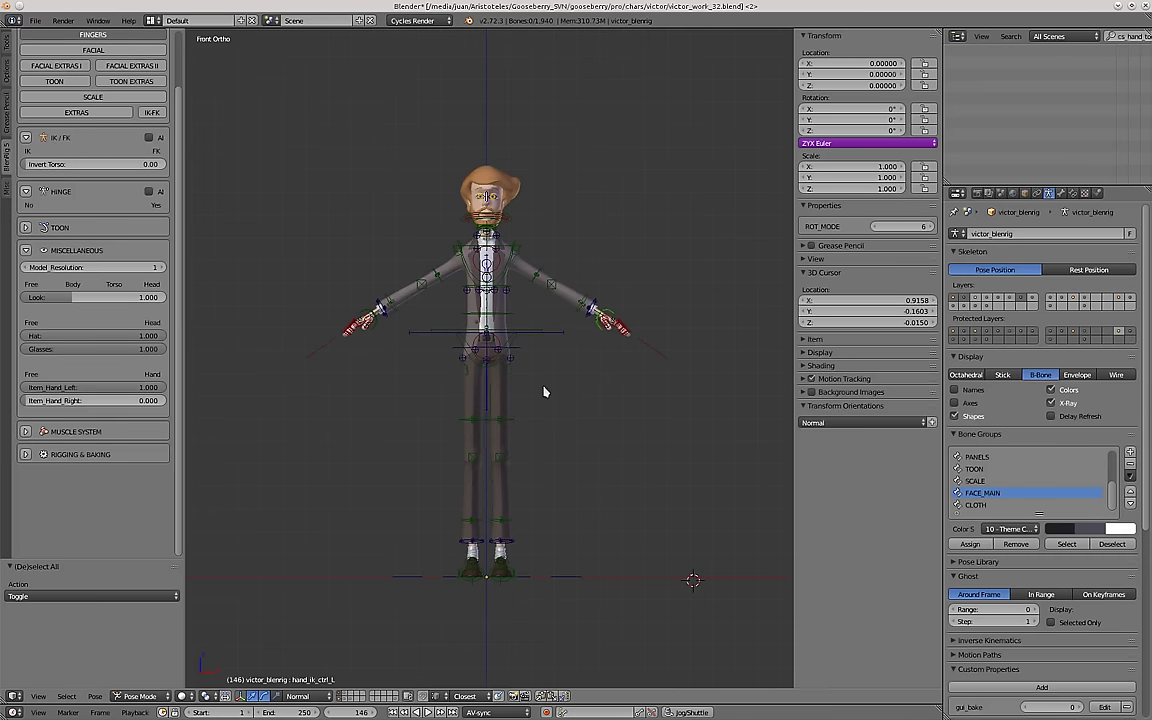
scroll(561, 368, "up", 1)
scroll(623, 304, "up", 2)
right_click(617, 297)
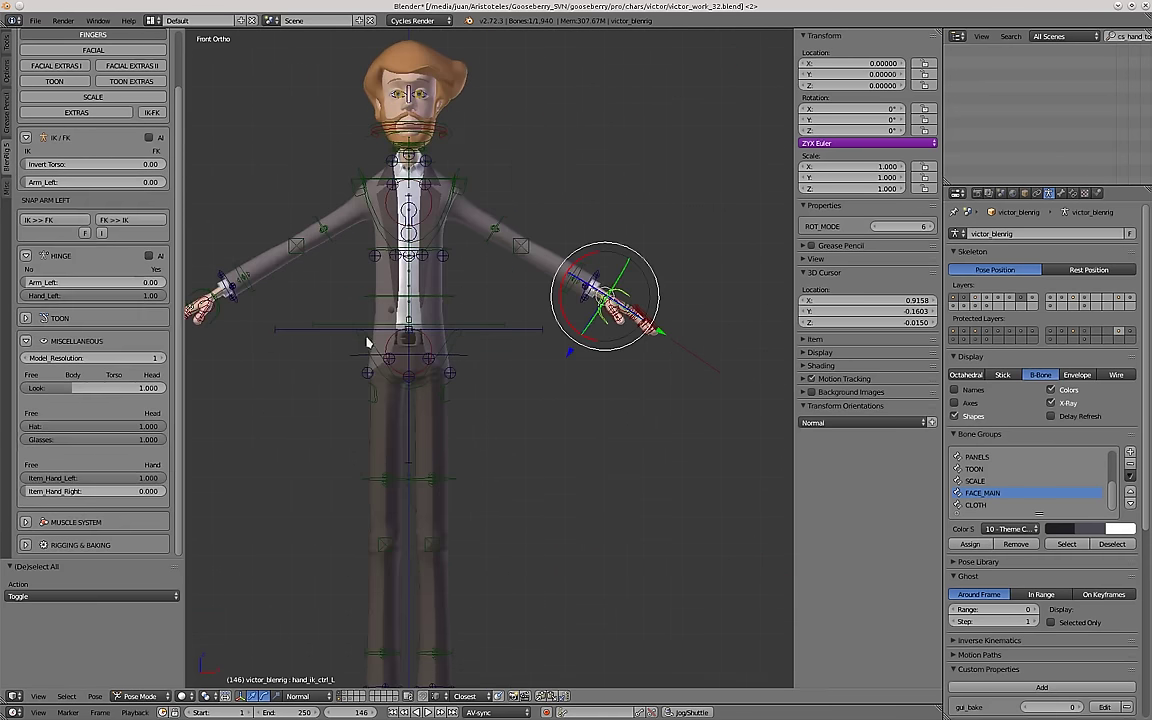
middle_click_drag(405, 383, 418, 392, "shift")
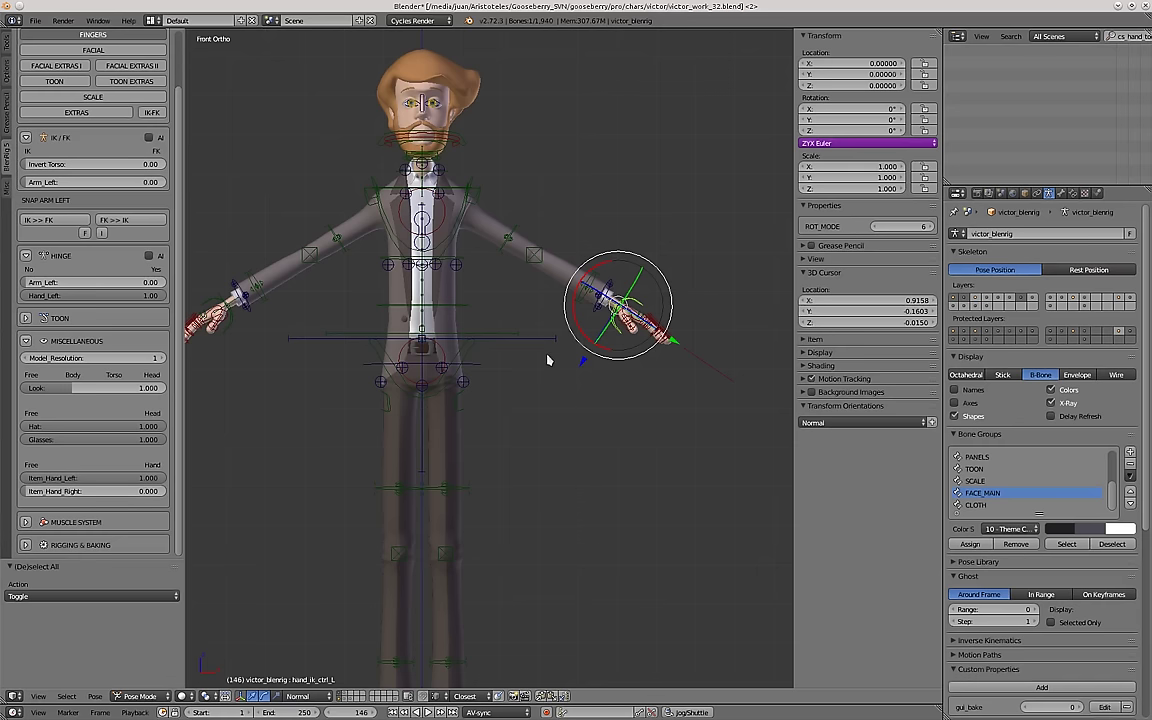
middle_click_drag(545, 367, 627, 370)
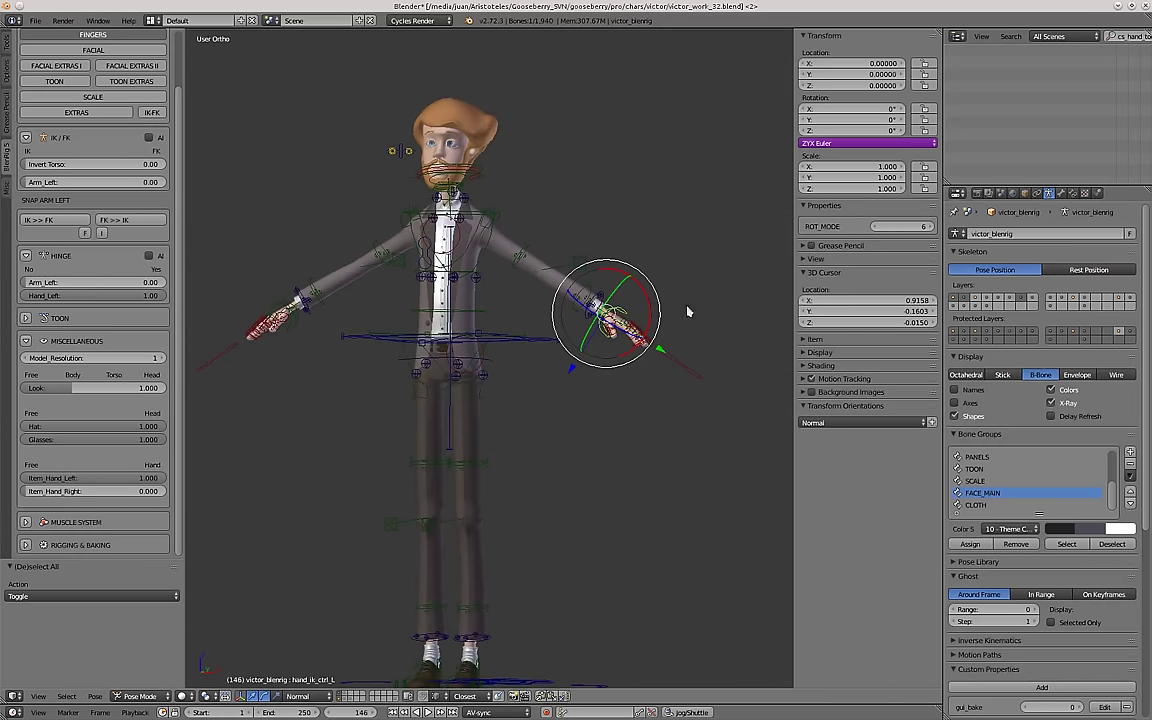
middle_click_drag(407, 316, 513, 294)
Turn off the armature's X-Ray display so the controls no longer draw through the character mesh.
scroll(458, 352, "up", 2)
scroll(460, 338, "down", 3)
left_click(1049, 403)
key("KP_1")
scroll(517, 355, "up", 3)
scroll(507, 442, "down", 3)
key("KP_1")
scroll(427, 266, "up", 4)
Try scaling the breath control in front of the chest.
right_click(417, 275)
middle_click_drag(417, 275, 394, 332, "shift")
key("s")
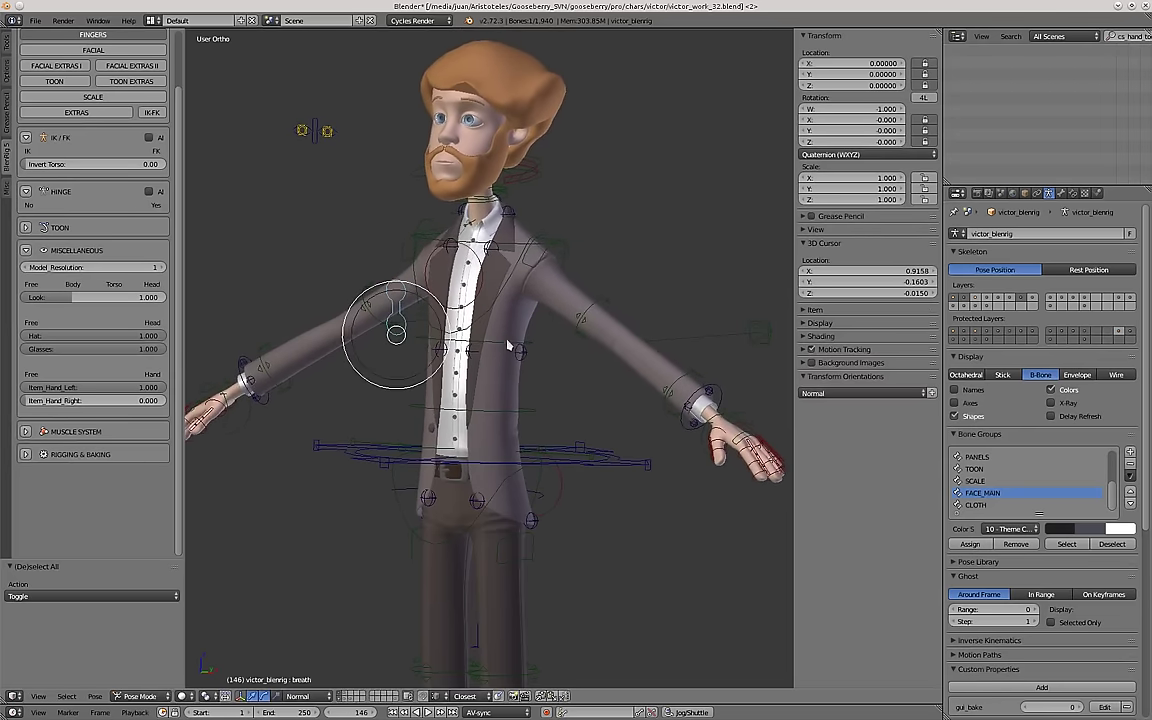
right_click(571, 355)
scroll(532, 331, "down", 5)
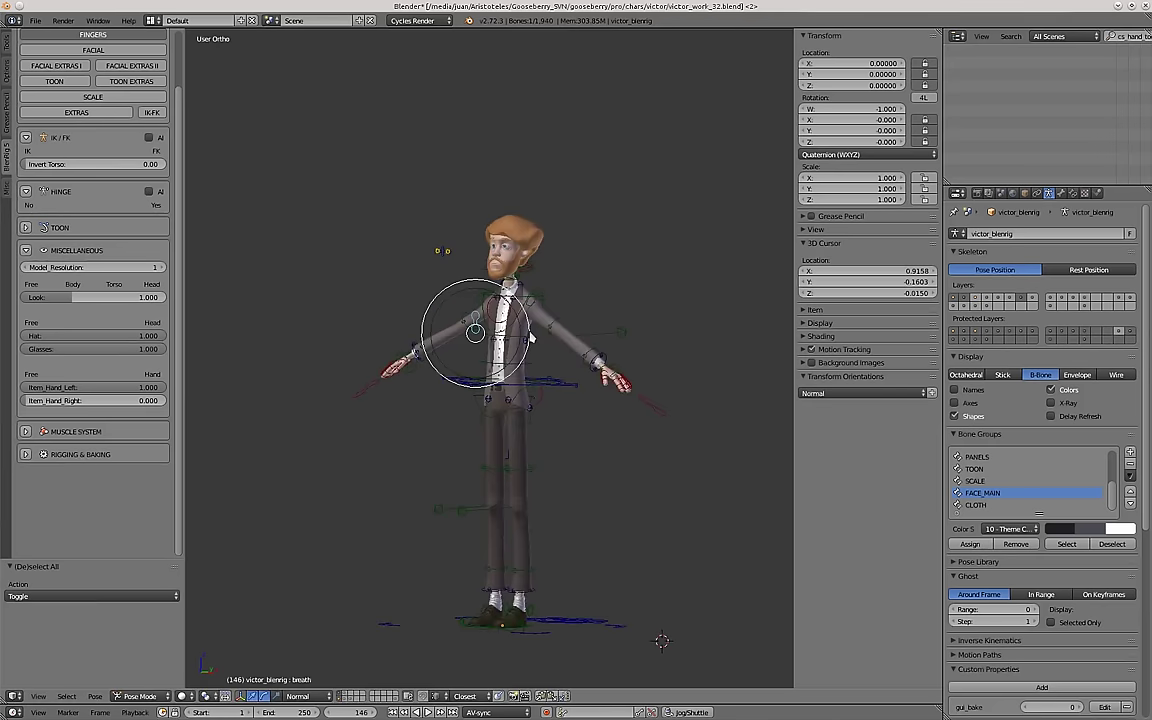
Select the belly control (belly_ctrl) in front of the torso and move it around in several directions.
key("KP_1")
middle_click_drag(449, 385, 412, 421)
scroll(448, 260, "up", 5)
right_click(444, 257)
middle_click_drag(498, 422, 478, 427)
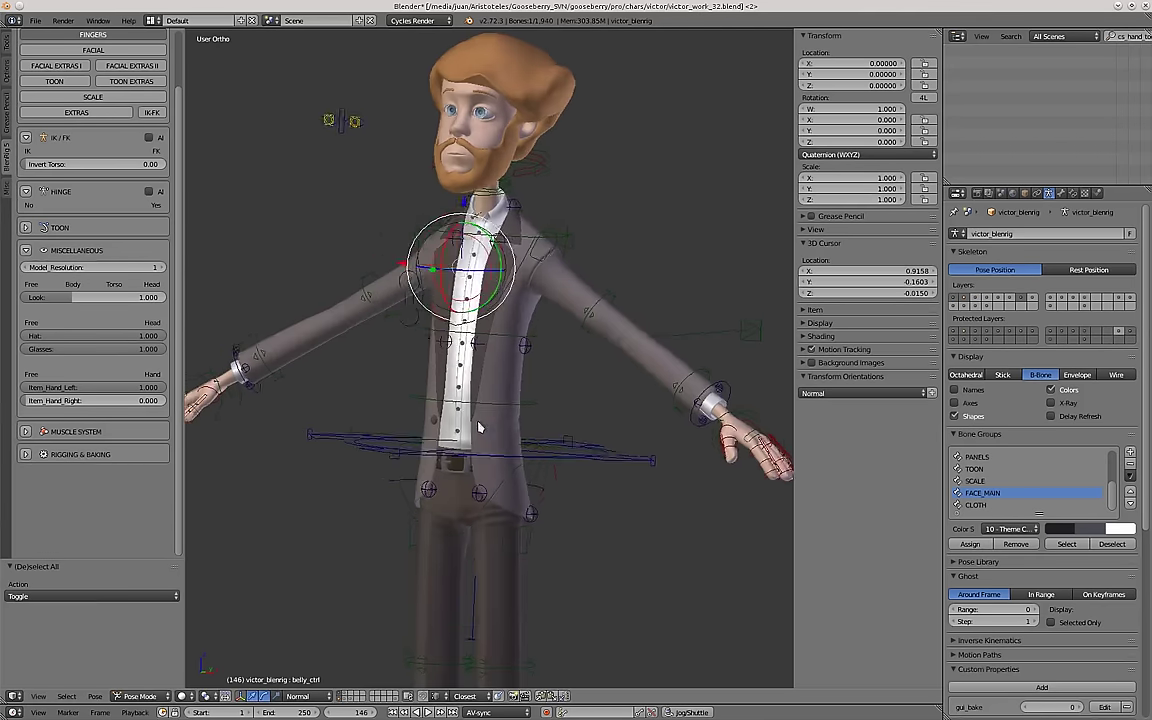
scroll(460, 300, "up", 3)
middle_click_drag(465, 312, 428, 374)
key("g")
right_click(400, 305)
scroll(463, 324, "down", 1)
scroll(420, 275, "down", 2)
key("g")
middle_click_drag(463, 324, 499, 327)
left_click(376, 272)
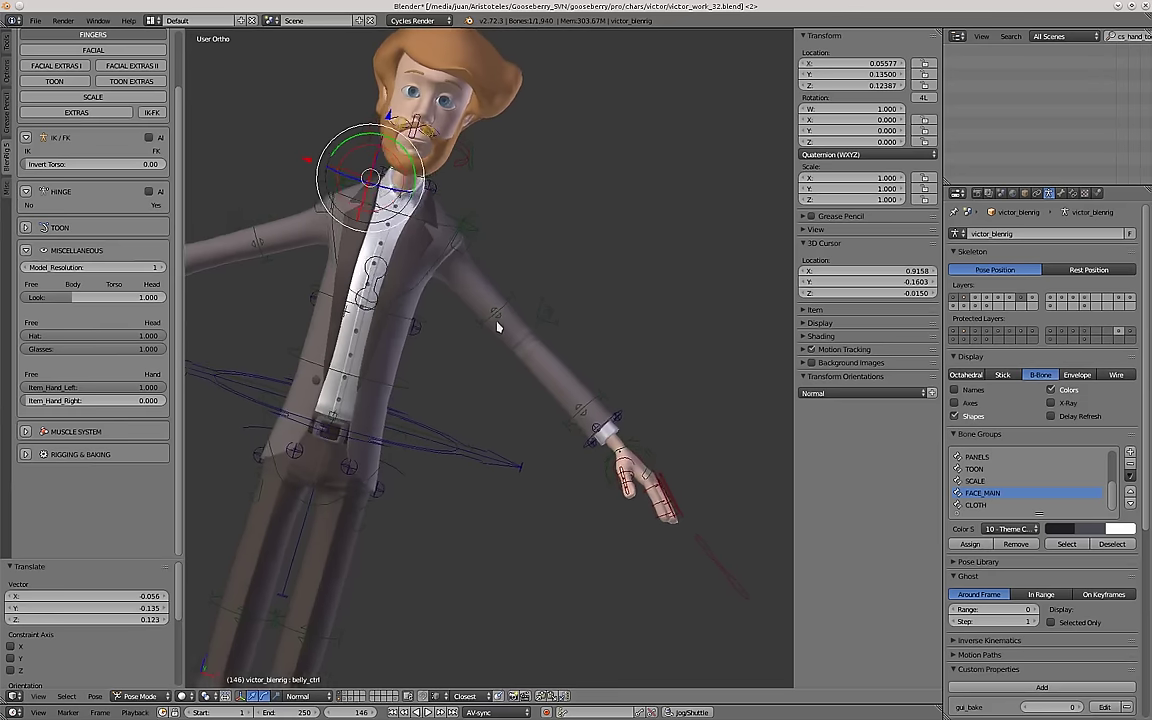
key("g")
left_click(415, 300)
Select the butt control (butt_ctrl) behind the pelvis and move it.
middle_click_drag(622, 480, 515, 471)
right_click(549, 450)
key("g")
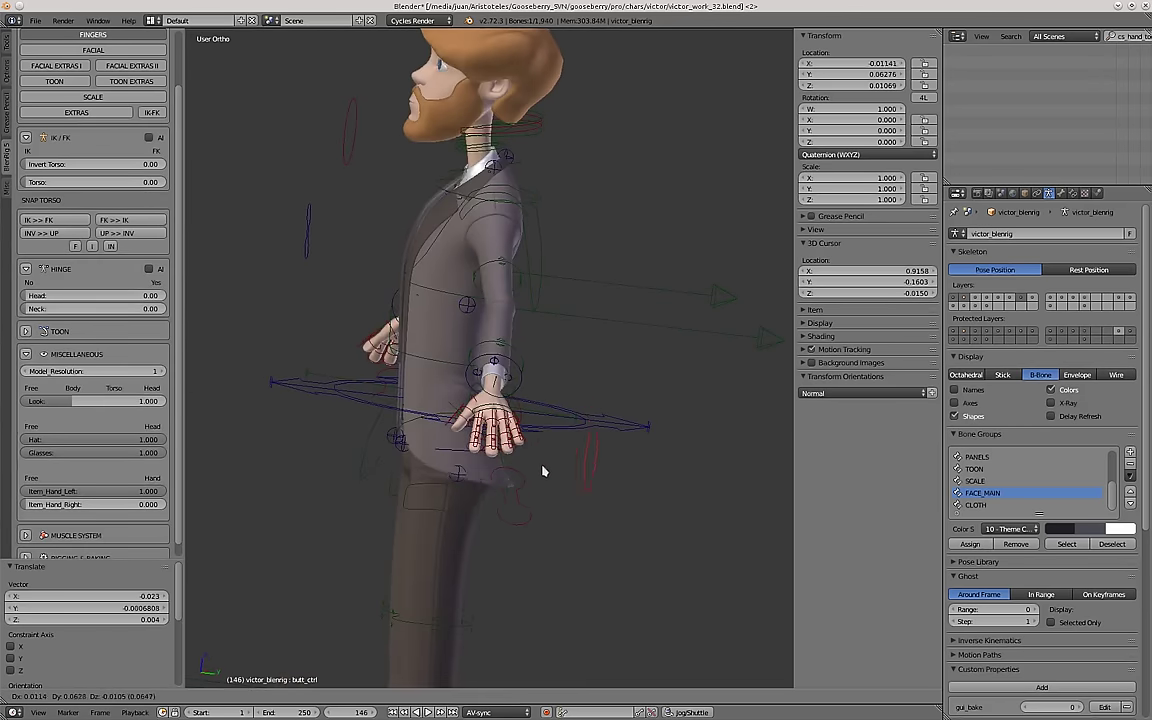
left_click(531, 458)
scroll(525, 450, "down", 2)
middle_click_drag(318, 352, 414, 388)
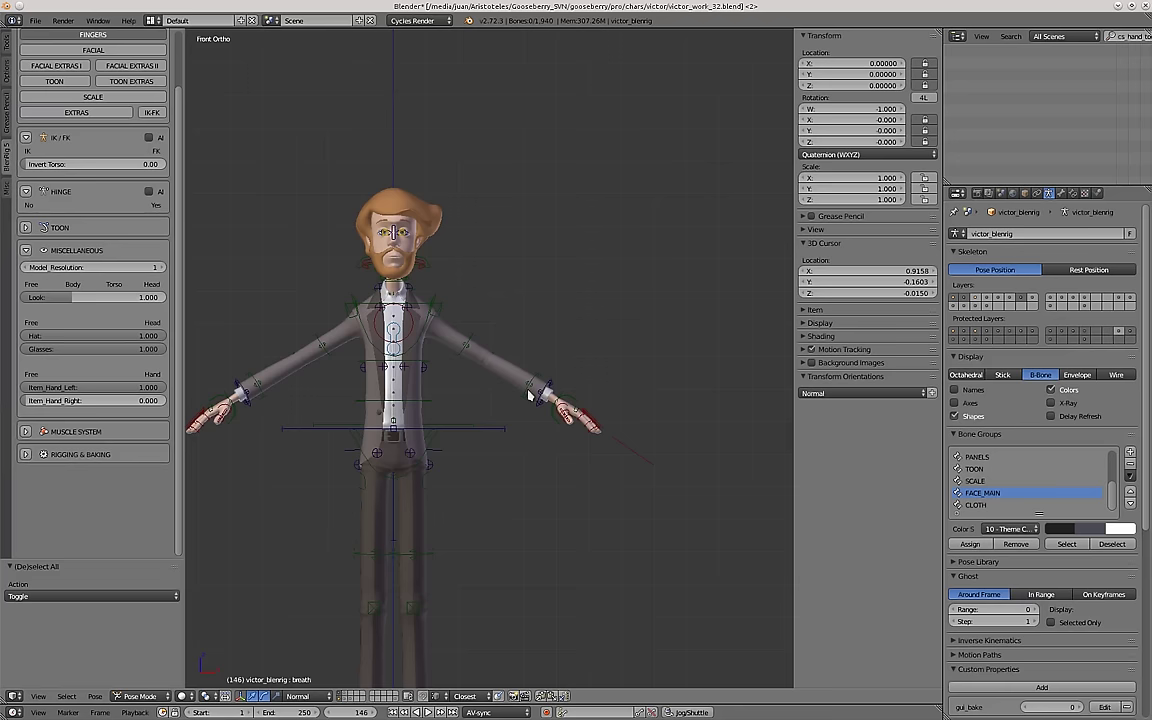
middle_click_drag(529, 448, 574, 382, "shift")
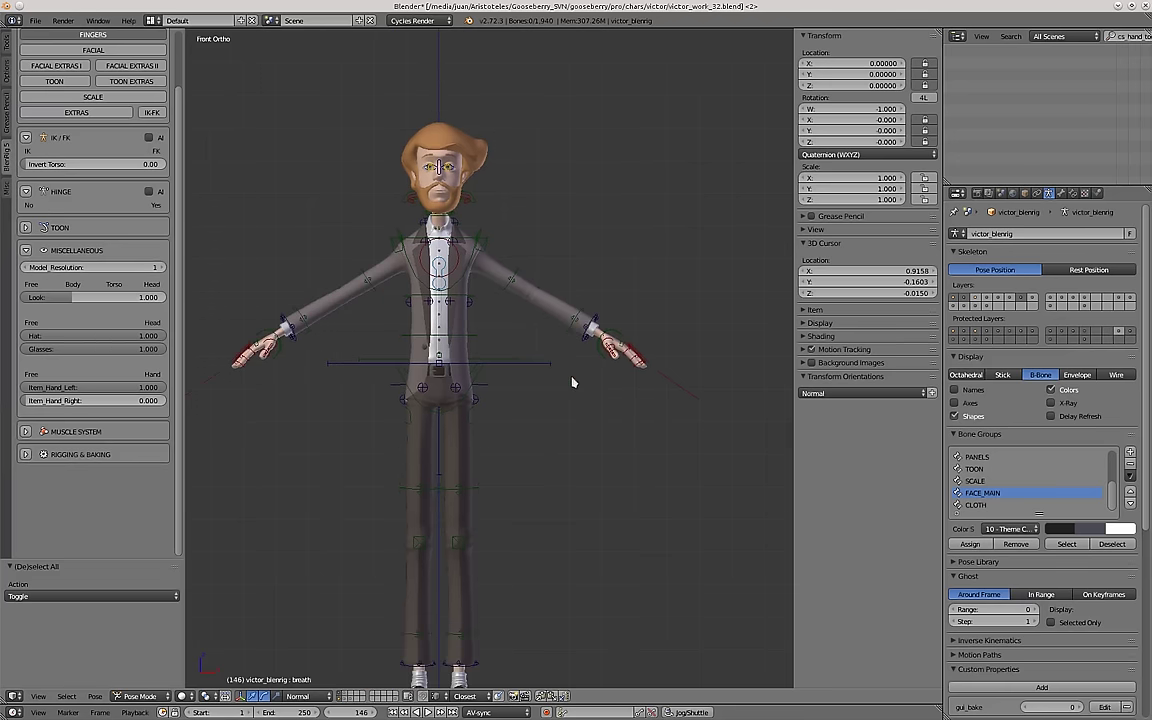
middle_click_drag(512, 424, 568, 418, "shift")
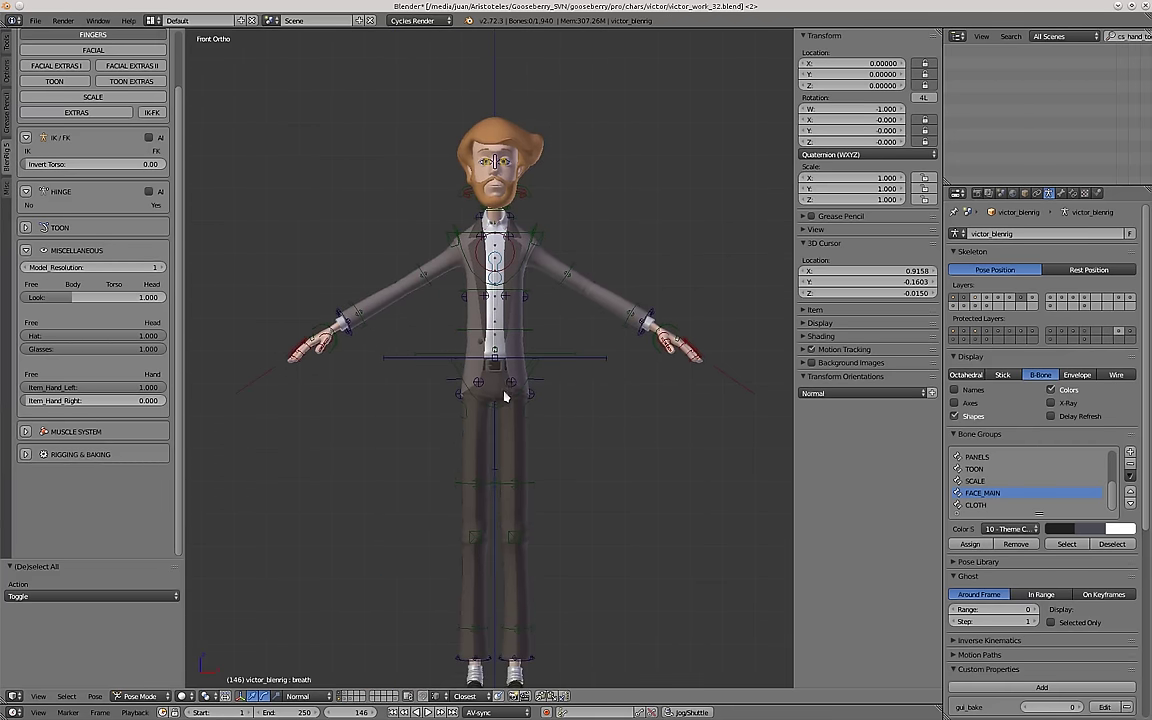
scroll(520, 418, "up", 4)
middle_click_drag(502, 285, 499, 398, "shift")
scroll(496, 401, "down", 3)
key("KP_1")
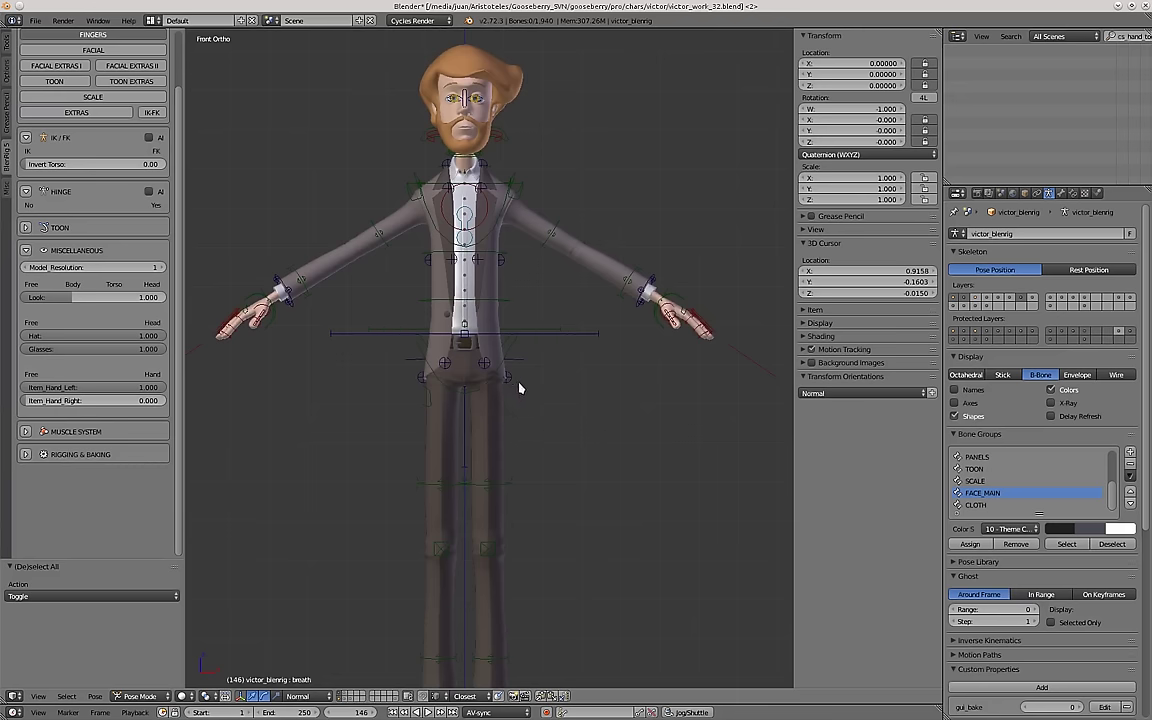
scroll(520, 389, "down", 2)
scroll(520, 389, "up", 1)
scroll(520, 389, "down", 1)
scroll(520, 389, "up", 2)
scroll(520, 389, "down", 2)
scroll(490, 338, "up", 1)
scroll(500, 255, "up", 1)
scroll(522, 257, "up", 1)
Bend the torso sideways by about 36° with the torso IK control and scale the control to about 1.52.
right_click(522, 255)
key("r")
left_click(630, 301)
key("s")
left_click(733, 297)
Swing the torso IK control freely in several directions with trackball rotation.
key("r")
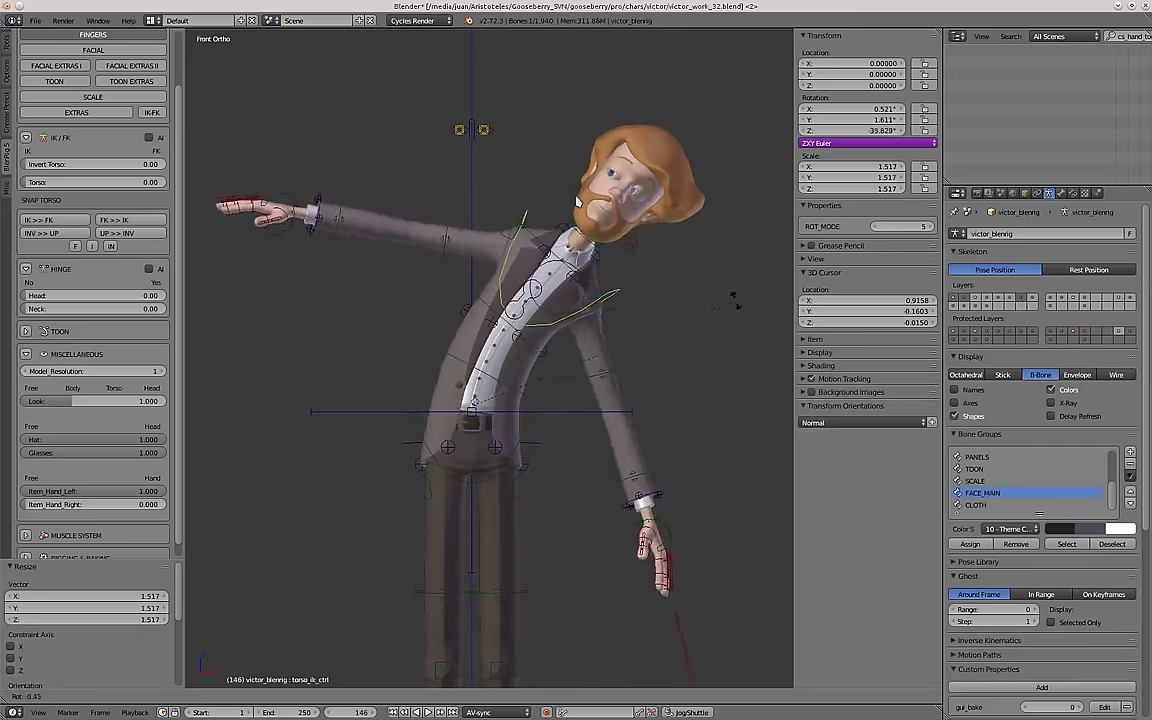
key("r")
left_click(545, 332)
key("r")
key("r")
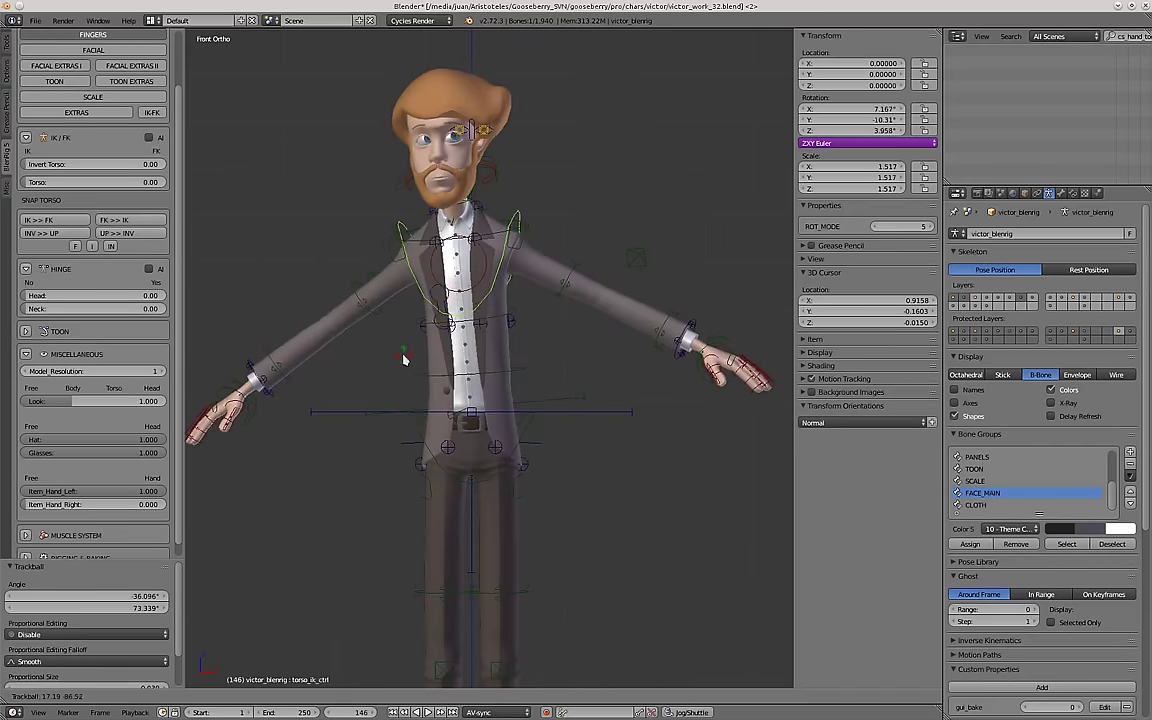
left_click(412, 340)
Clear the rotation of all the rig's controls and deselect them.
key("a")
key("a")
key("alt+r")
key("a")
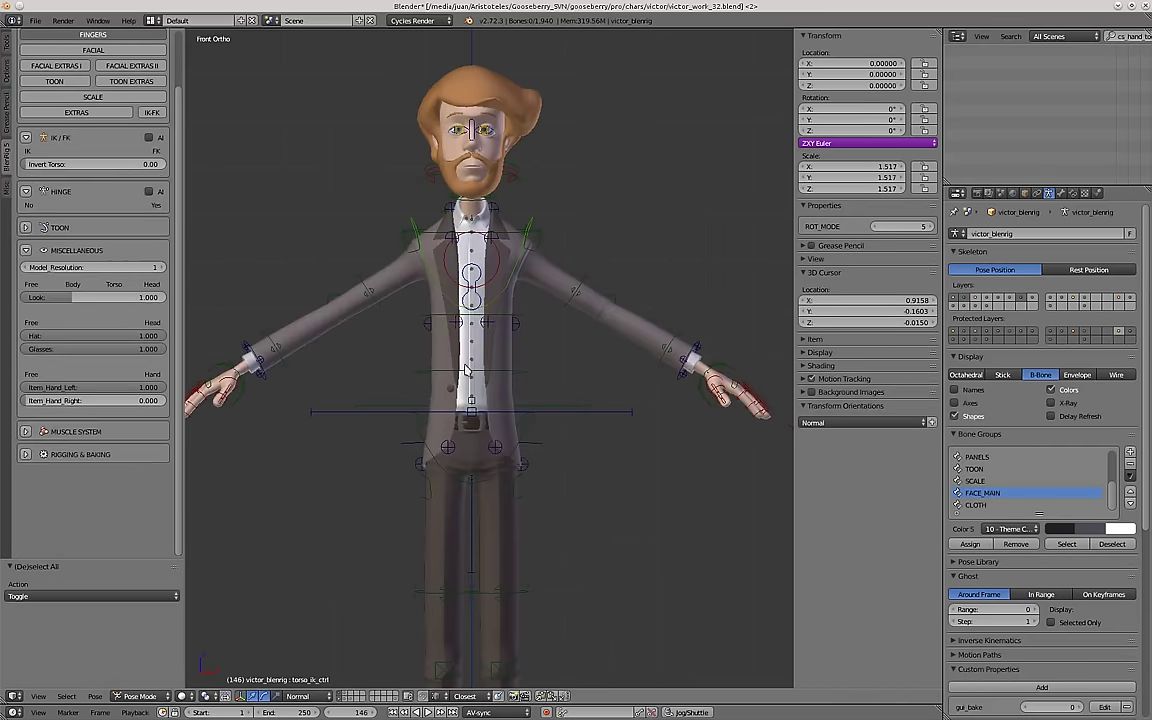
Select several jacket controls in turn, from the lower left front to the back, to examine their placement.
scroll(445, 392, "up", 2)
middle_click_drag(440, 388, 522, 415)
right_click(540, 470)
middle_click_drag(540, 470, 518, 463)
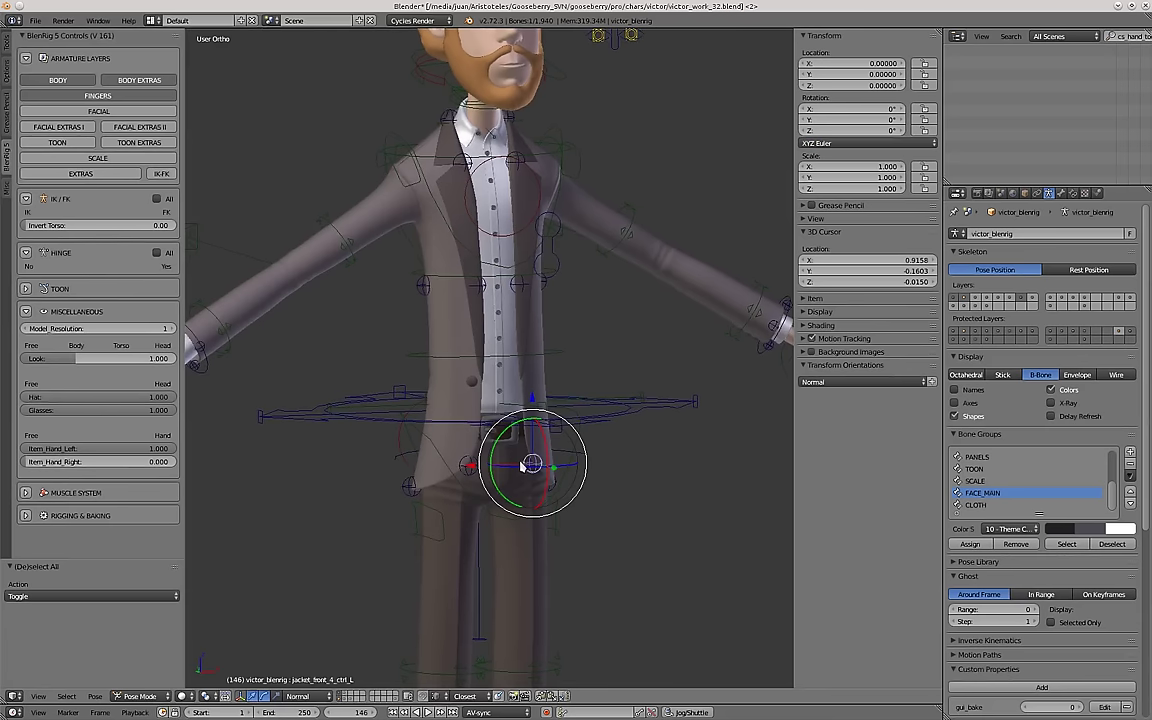
right_click(420, 293)
middle_click_drag(420, 295, 540, 395)
right_click(458, 306)
middle_click_drag(460, 314, 447, 391)
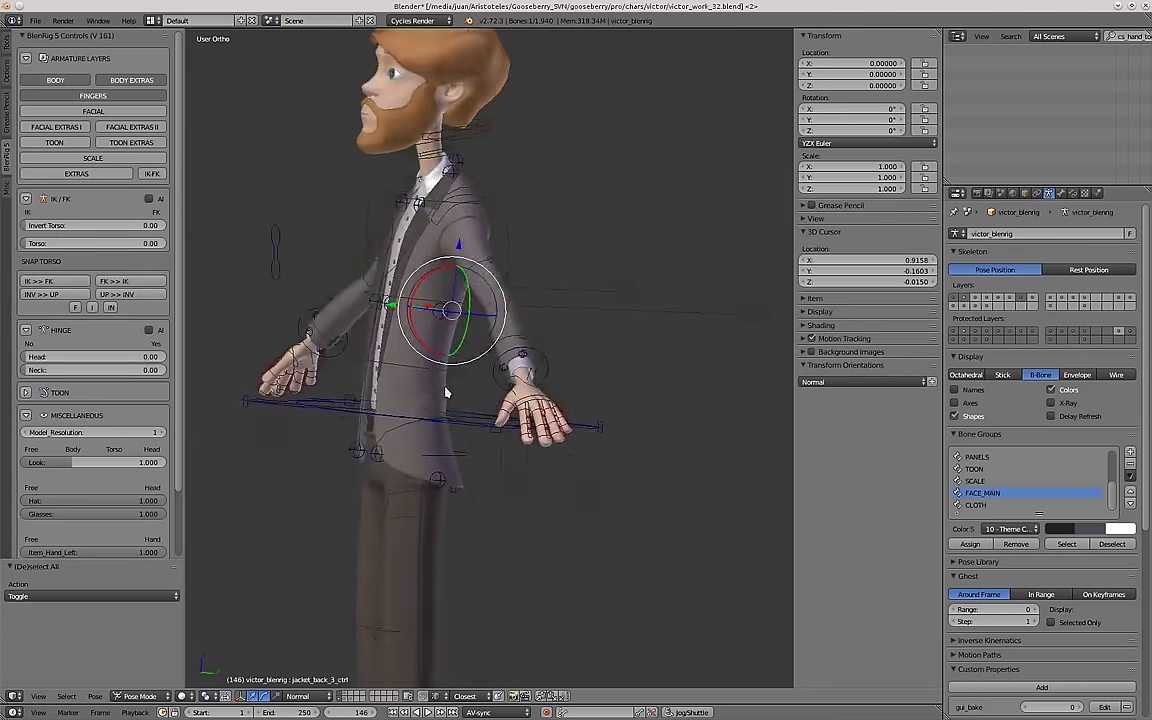
Pull jacket_front_4_ctrl_L at the jacket's lower left front outward by about 0.12 in X and up 0.06 in Z.
key("KP_1")
middle_click_drag(458, 480, 575, 478, "shift")
scroll(400, 390, "up", 3)
scroll(395, 365, "down", 3)
scroll(401, 378, "up", 2)
middle_click_drag(401, 378, 461, 432)
right_click(467, 468)
key("g")
left_click(564, 421)
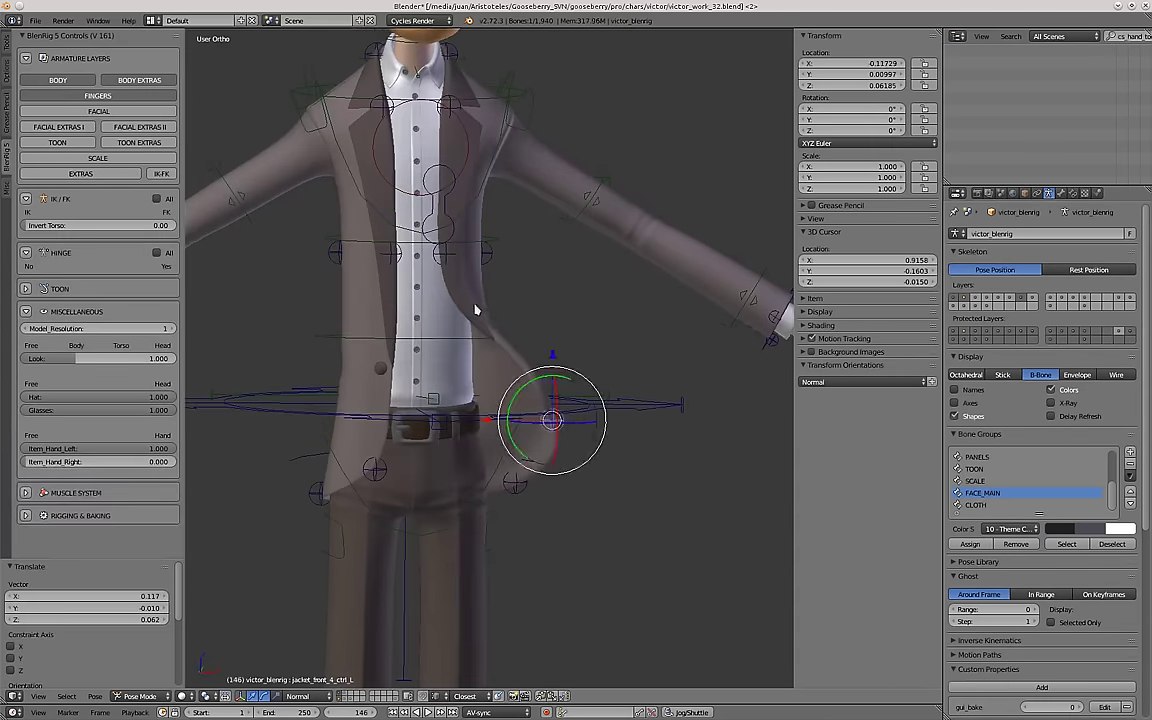
Select jacket_front_3_ctrl_L on the jacket's left front edge and pull it up and away from the shirt.
right_click(447, 258)
middle_click_drag(447, 258, 470, 381, "shift")
middle_click_drag(470, 381, 512, 398)
scroll(468, 348, "up", 1)
middle_click_drag(466, 348, 477, 418)
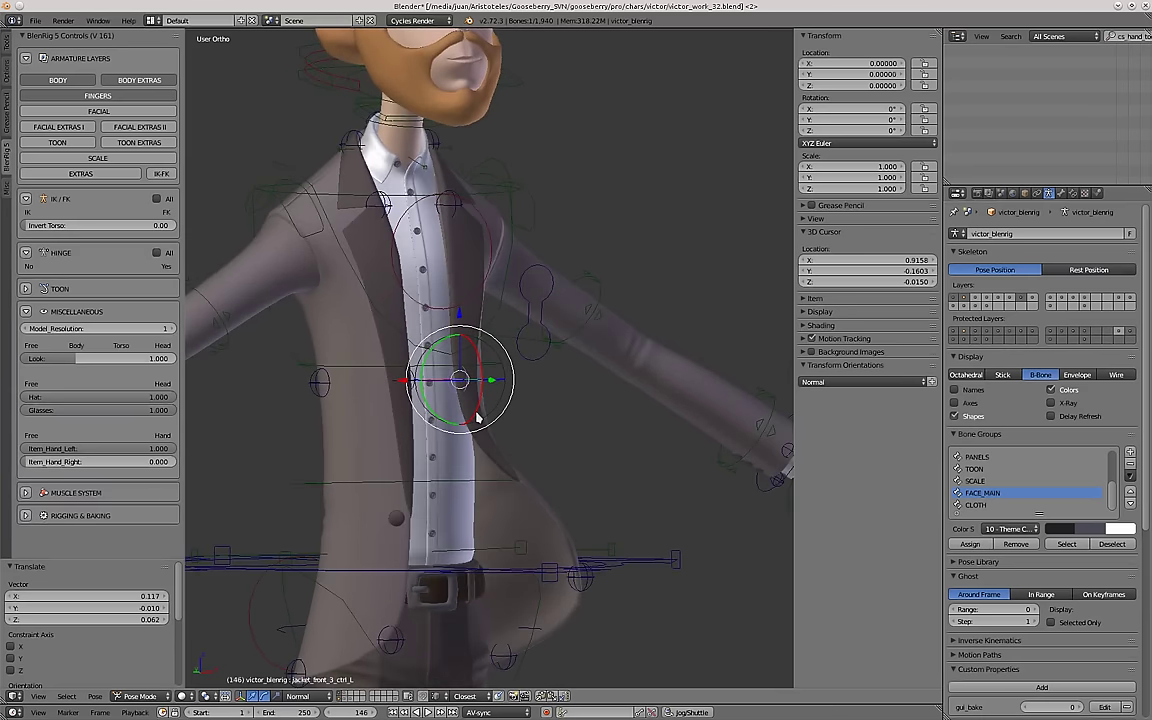
key("g")
left_click(527, 303)
Move jacket_front_2_ctrl_L at the left lapel outward by about 0.03 in X and up by about 0.04 in Z.
right_click(445, 203)
middle_click_drag(447, 205, 455, 310, "shift")
key("g")
left_click(508, 264)
middle_click_drag(505, 275, 512, 347)
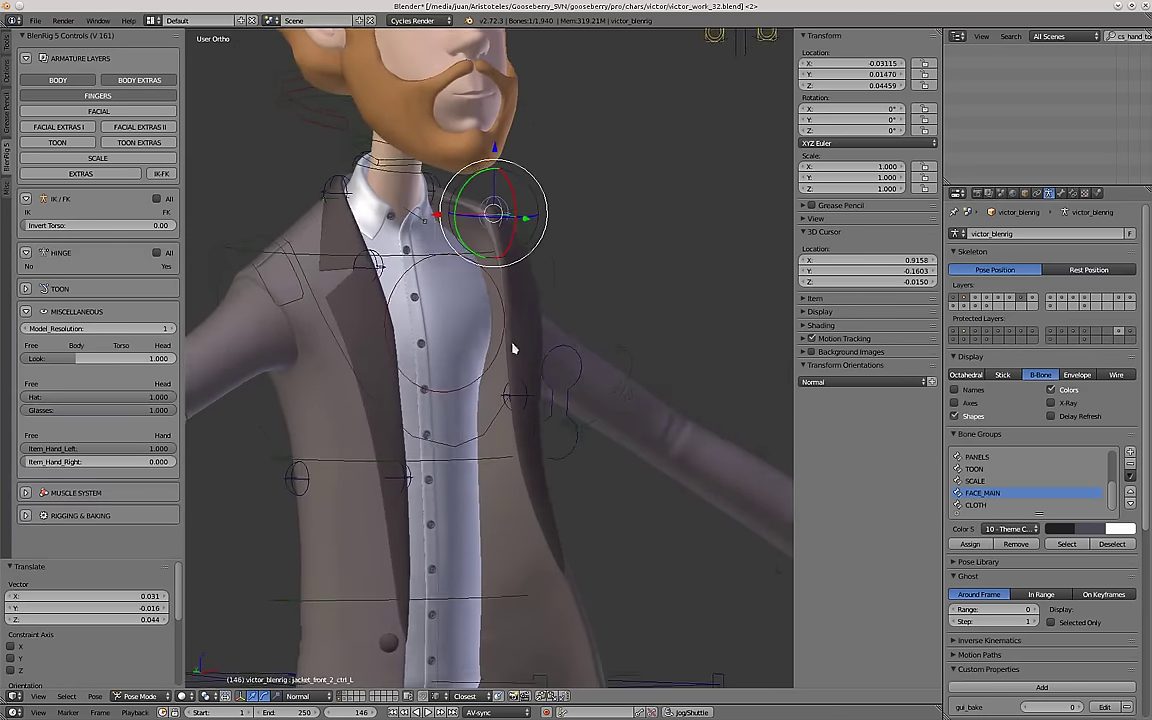
Shift the mid-height left front jacket control further outward by about 0.035 in X and -0.024 in Y.
right_click(533, 398)
scroll(531, 397, "down", 1)
key("g")
left_click(545, 392)
middle_click_drag(545, 395, 527, 318, "shift")
middle_click_drag(527, 330, 456, 406)
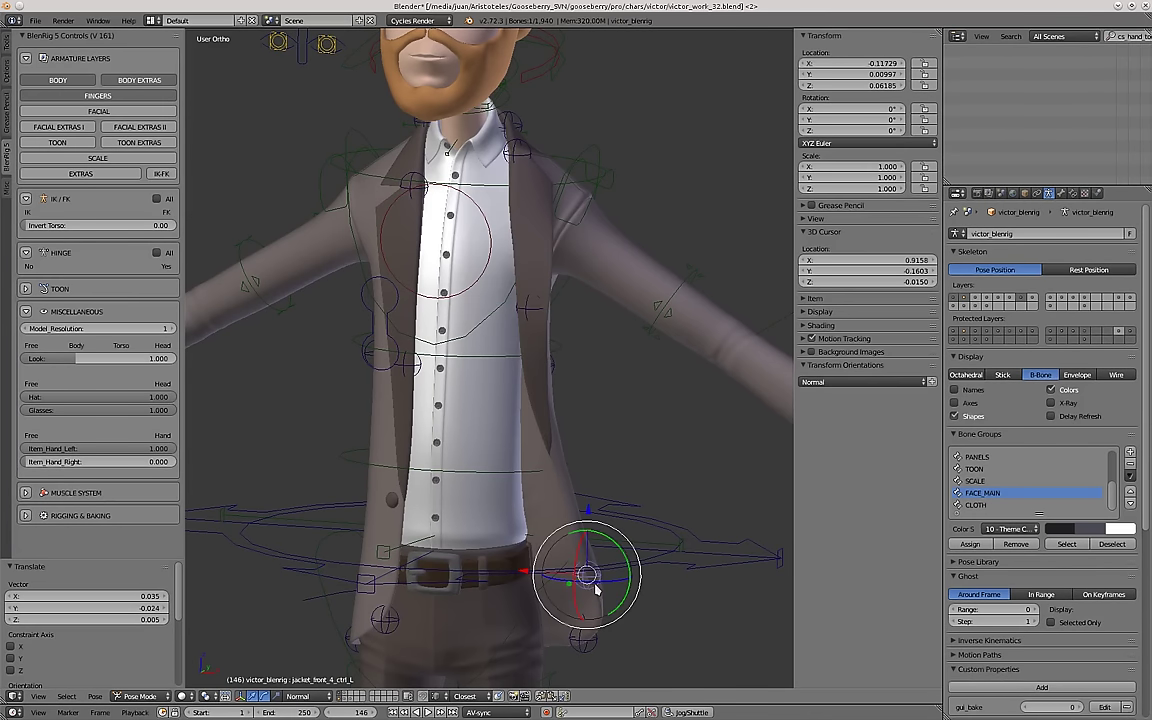
Reposition jacket_front_4_ctrl_L with several moves to reshape the lower left front flap of the jacket.
key("g")
left_click(566, 563)
middle_click_drag(566, 563, 523, 511)
scroll(470, 442, "down", 1)
middle_click_drag(470, 430, 525, 436)
key("g")
left_click(608, 468)
key("g")
left_click(611, 465)
key("g")
left_click(450, 429)
Move another lower jacket control by about 0.046 in X, 0.053 in Y and 0.059 in Z to flare the jacket.
scroll(600, 505, "up", 2)
right_click(607, 523)
middle_click_drag(615, 424, 472, 436)
key("g")
left_click(677, 465)
scroll(472, 436, "down", 2)
middle_click_drag(472, 436, 627, 452)
Select jacket_back_1_ctrl at the back of the collar and raise it by about 0.024.
scroll(576, 123, "up", 2)
middle_click_drag(575, 150, 582, 218, "shift")
right_click(577, 196)
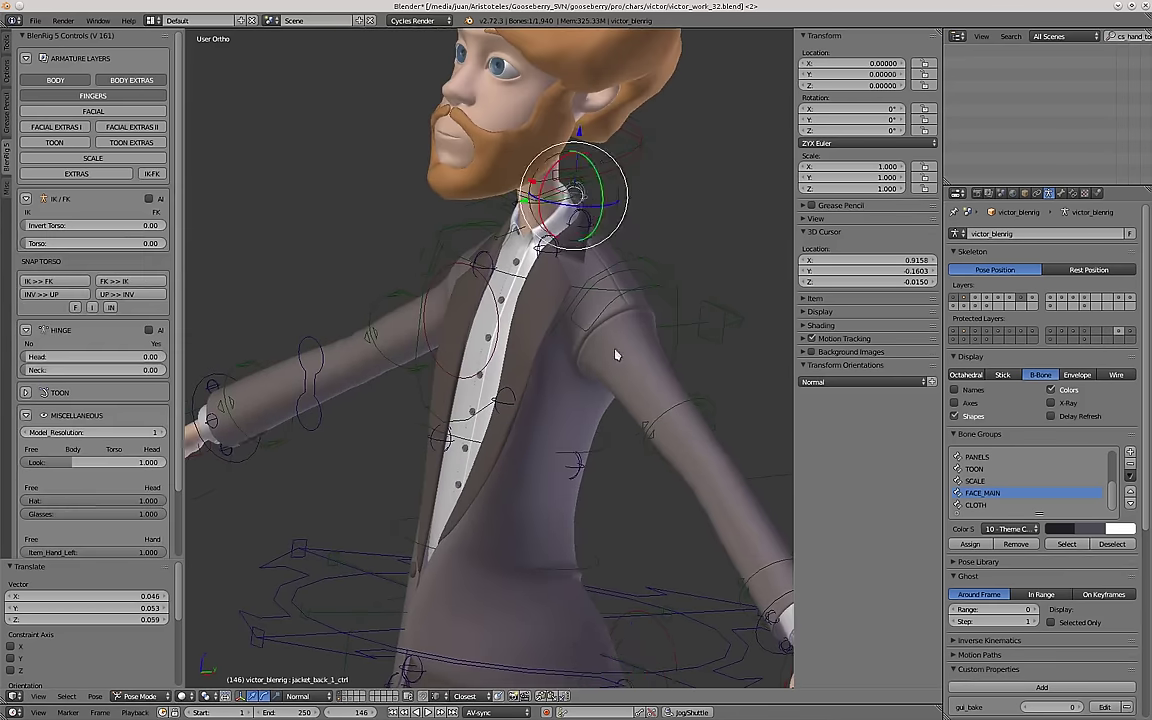
middle_click_drag(625, 342, 594, 342)
key("g")
left_click(600, 308)
middle_click_drag(430, 345, 512, 352)
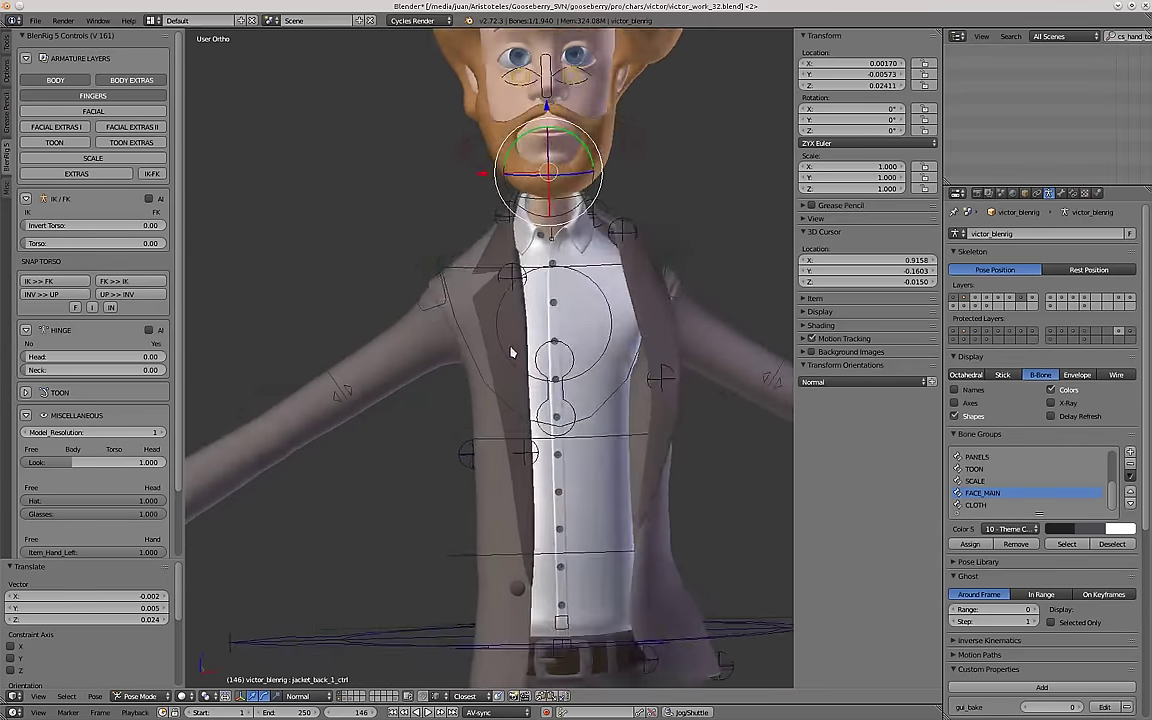
Select jacket_front_3_ctrl_L on the left front edge of the jacket and reposition it.
scroll(512, 352, "up", 3)
middle_click_drag(670, 372, 496, 361, "shift")
right_click(605, 434)
scroll(600, 432, "down", 3)
scroll(571, 398, "up", 2)
right_click(487, 207)
right_click(571, 433)
key("g")
left_click(517, 424)
Shift jacket_front_3_ctrl_L by about 0.004 in X, -0.028 in Y and -0.091 in Z, and adjust it once more.
key("g")
left_click(499, 490)
middle_click_drag(499, 490, 505, 426, "shift")
scroll(520, 425, "down", 2)
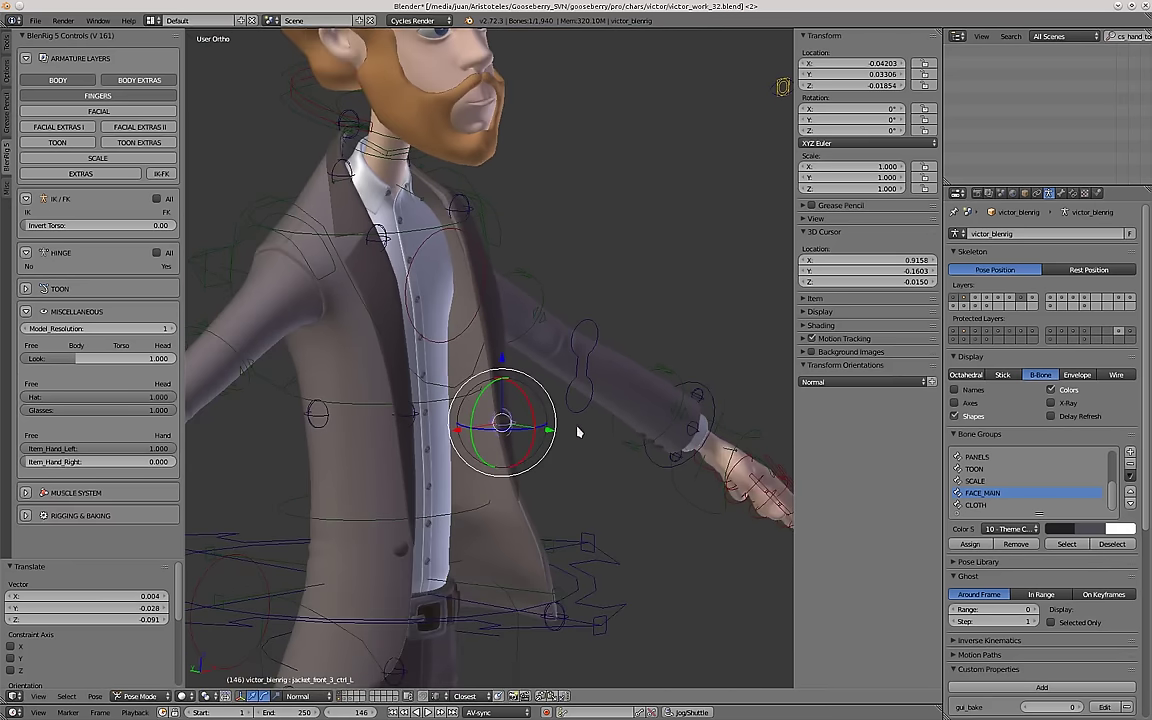
key("g")
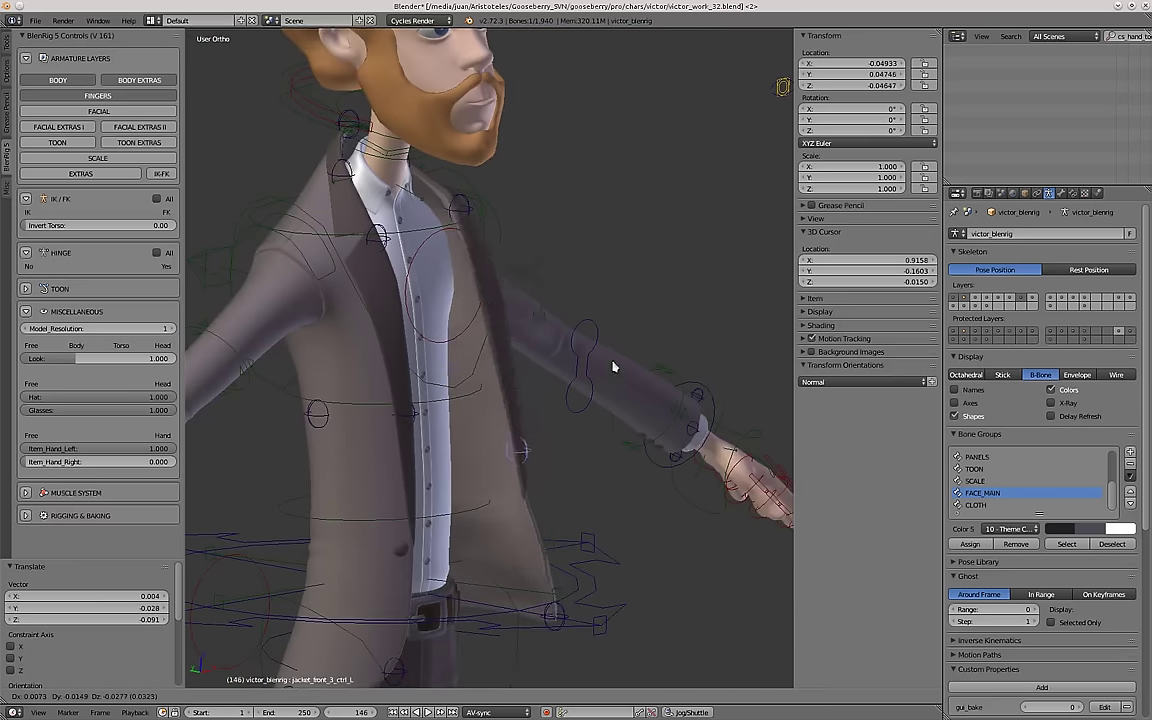
left_click(609, 442)
middle_click_drag(609, 442, 570, 442)
Bring hand_ik_ctrl_R in front of the chest and trackball-rotate the hand by about 102.559° and 188.503°.
scroll(560, 443, "down", 3)
right_click(267, 463)
key("g")
left_click(550, 411)
middle_click_drag(484, 502, 527, 511)
key("r")
key("r")
left_click(650, 460)
Refine the position of hand_ik_ctrl_R near the jacket opening and relocate the right elbow's pole control.
key("g")
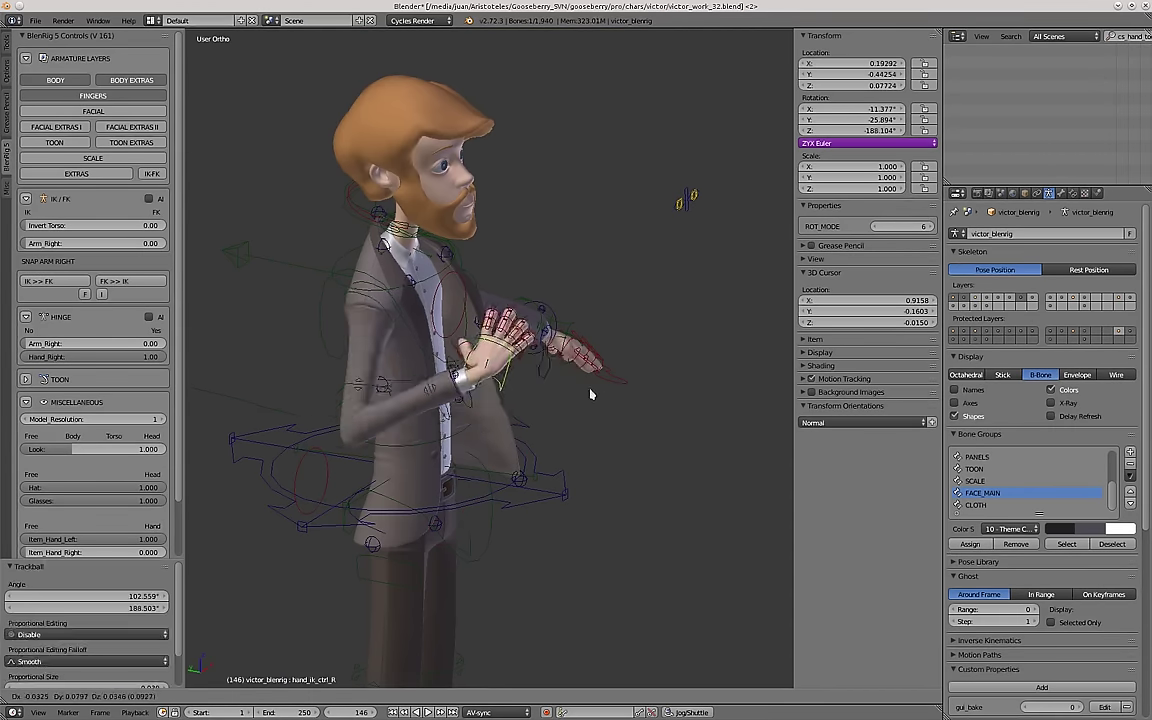
left_click(591, 393)
middle_click_drag(591, 393, 475, 393)
key("g")
left_click(485, 388)
right_click(200, 416)
key("g")
left_click(460, 496)
Move jacket_front_3_ctrl_L by about -0.040 in X, 0.064 in Y and -0.020 in Z, and refine its position beside the hand.
scroll(656, 350, "up", 5)
middle_click_drag(760, 365, 580, 352)
right_click(532, 360)
middle_click_drag(530, 388, 596, 562)
key("g")
left_click(630, 400)
key("g")
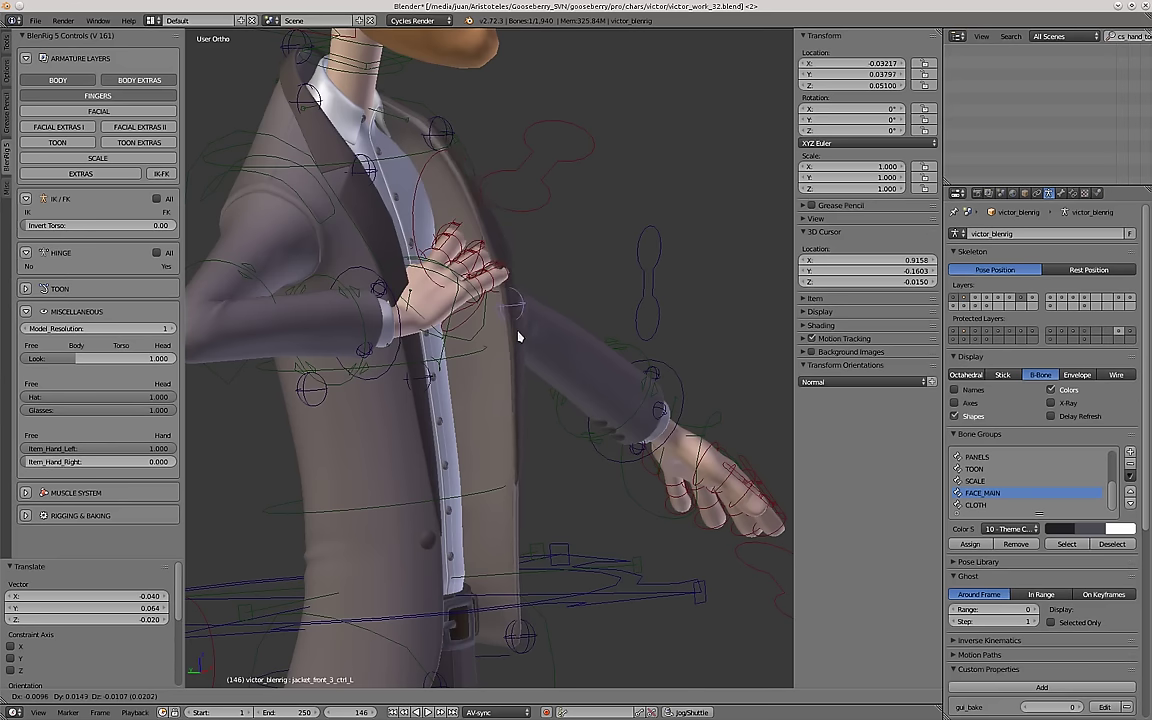
left_click(550, 330)
middle_click_drag(590, 370, 604, 324)
Move jacket_front_4_ctrl_L at the lower left flap by about 0.043 in X and 0.037 in Z, and by another 0.025 and 0.029.
scroll(604, 330, "down", 3)
middle_click_drag(604, 390, 553, 442)
scroll(532, 510, "up", 1)
right_click(530, 509)
scroll(553, 442, "up", 1)
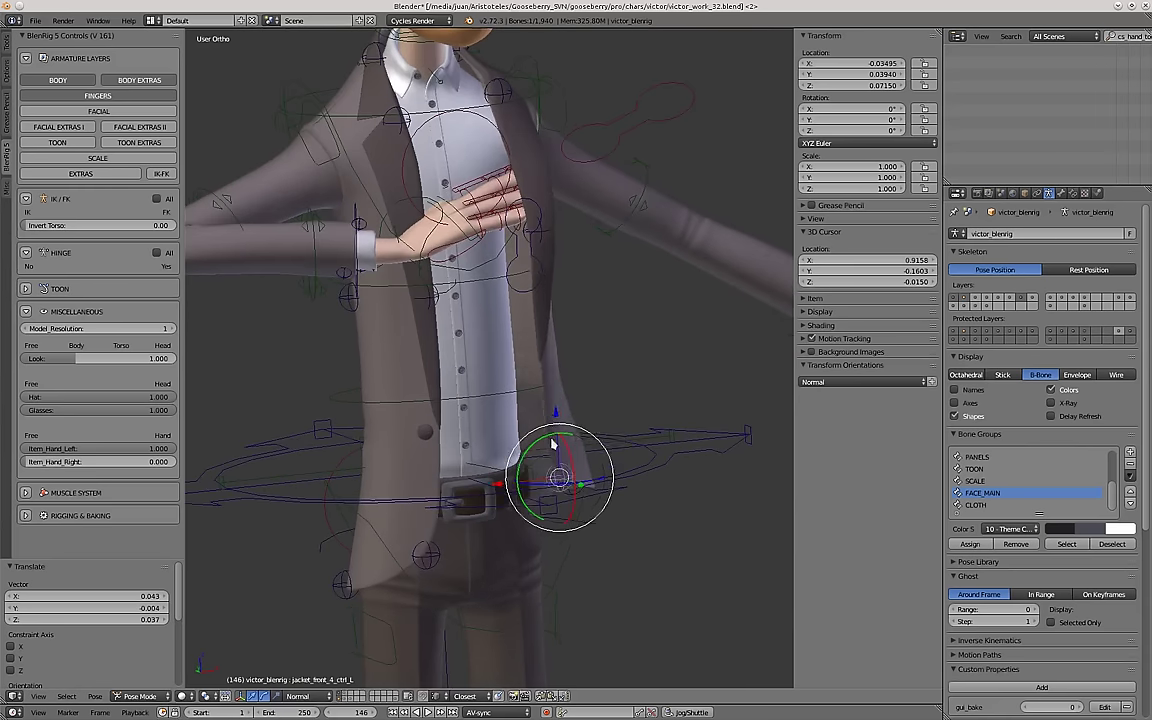
key("g")
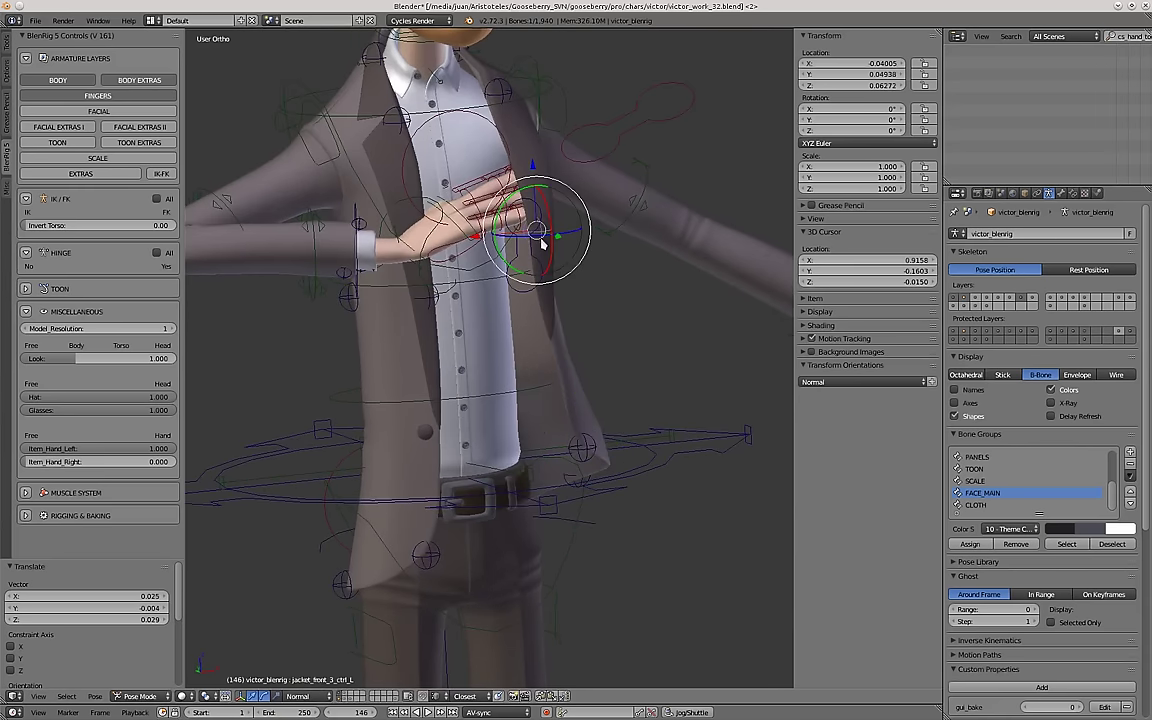
Nudge jacket_front_3_ctrl_L by about -0.005 in X and 0.006 in Z, rotate it and scale it to about 1.322.
middle_click_drag(543, 243, 584, 357)
scroll(584, 357, "up", 3)
scroll(584, 357, "down", 3)
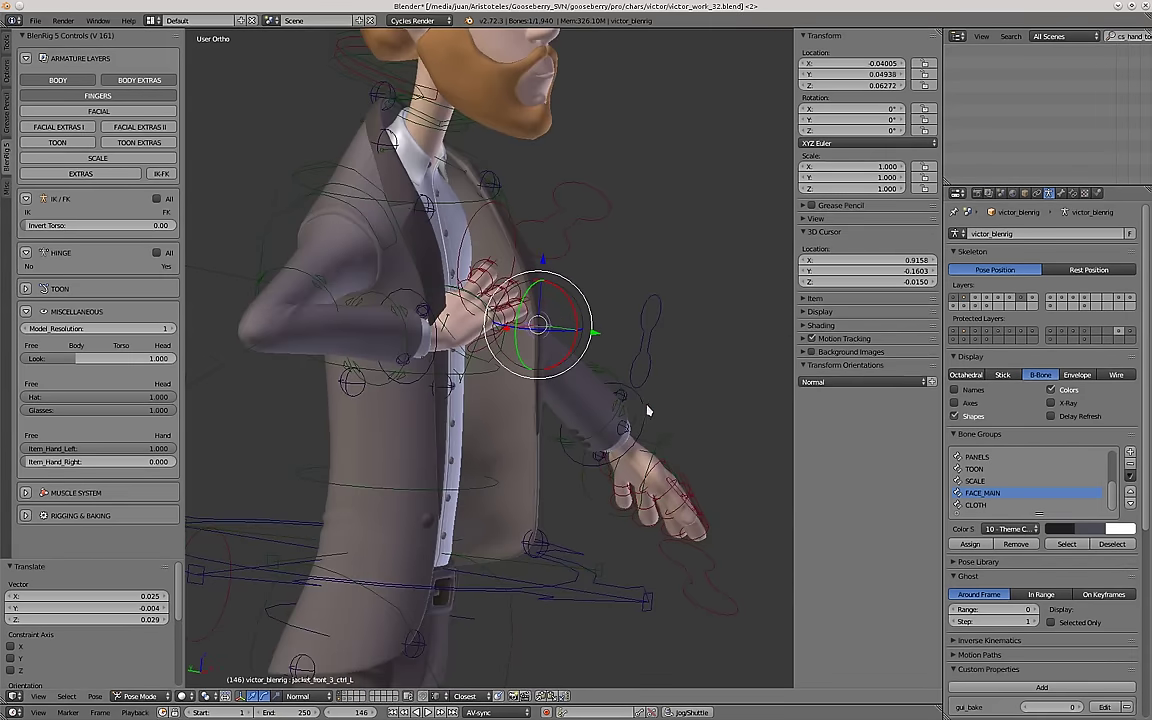
left_click(658, 414)
middle_click_drag(656, 412, 560, 394)
key("g")
left_click(566, 398)
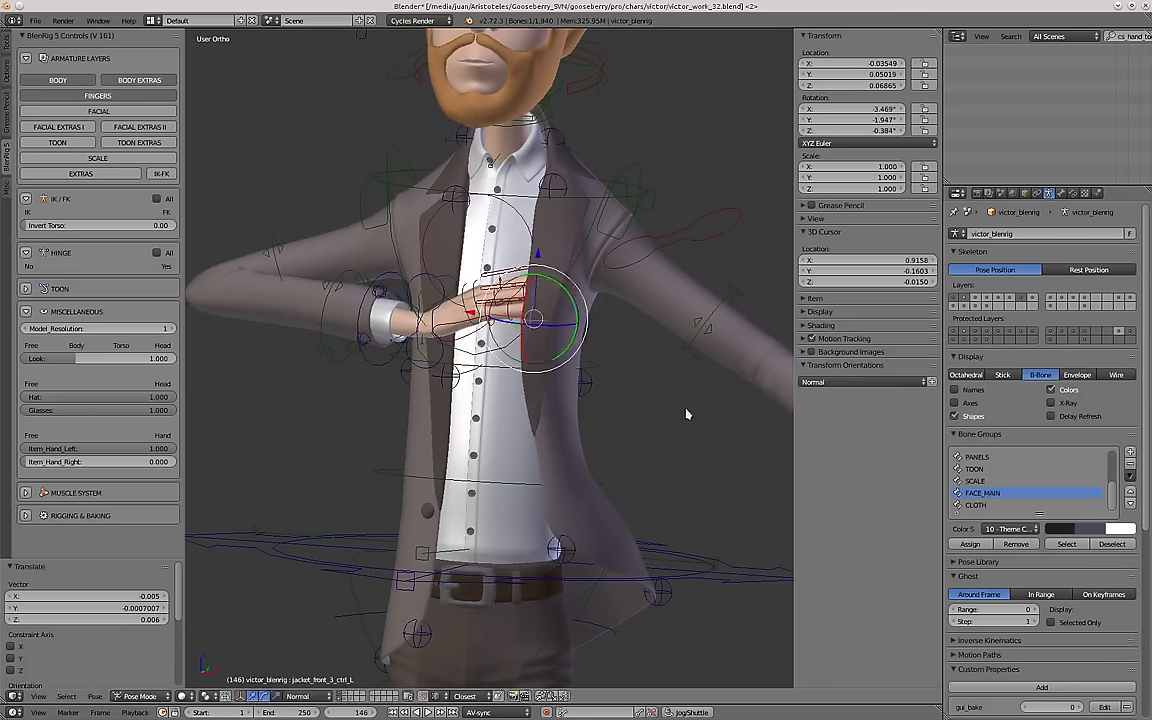
key("r")
left_click(597, 479)
key("s")
left_click(534, 485)
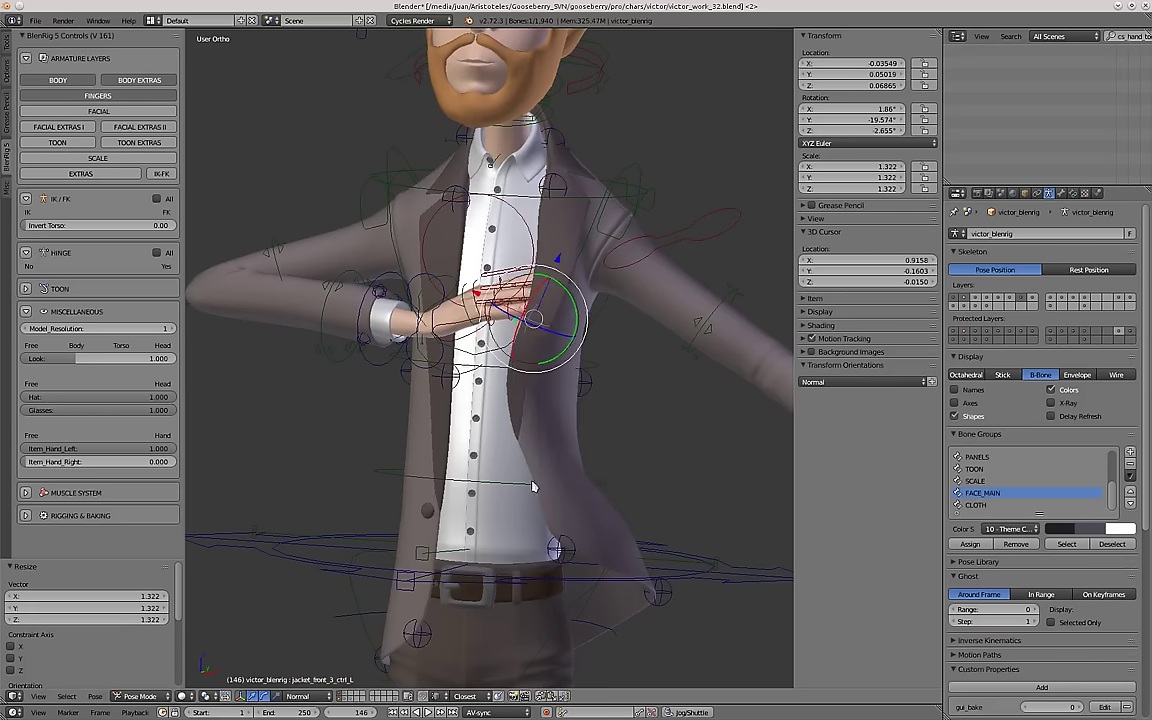
Reposition and rotate jacket_front_3_ctrl_L further, ending with a rotation of about 11.525°, to open the jacket around the hand.
key("g")
middle_click_drag(532, 485, 691, 468)
key("r")
left_click(661, 508)
key("g")
left_click(668, 480)
key("r")
left_click(692, 391)
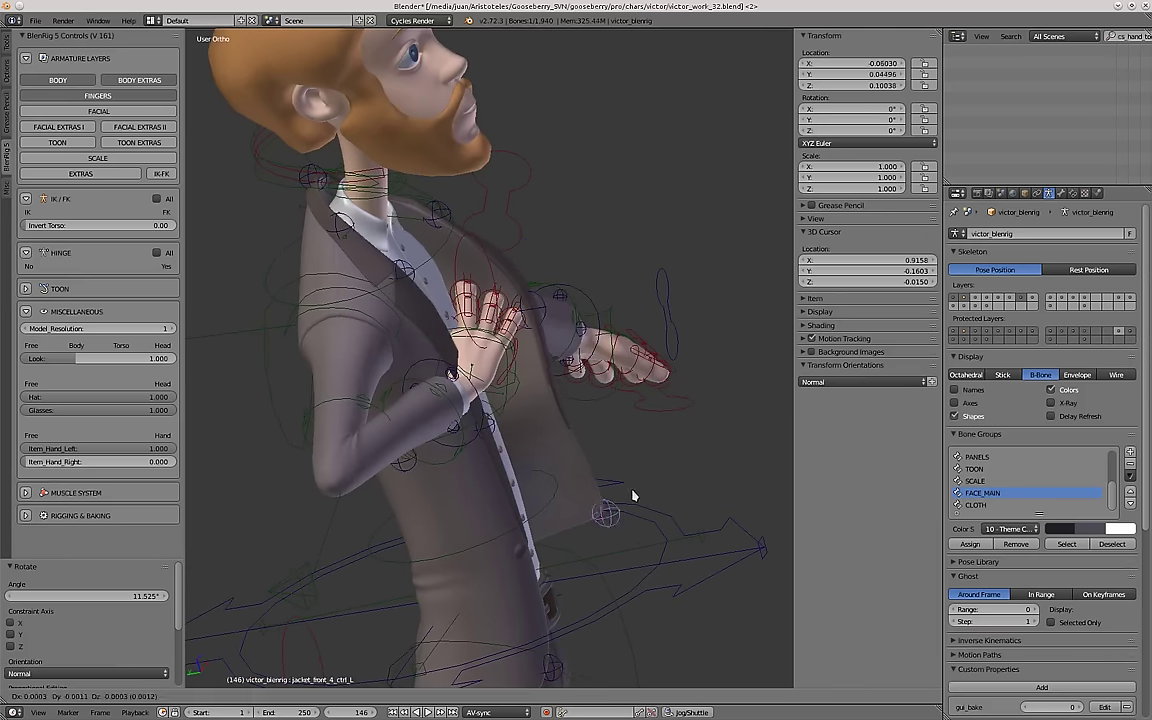
Move and rotate jacket_front_4_ctrl_L to turn the lower left flap, and scale it by about 1.170.
left_click(699, 463)
left_click(688, 486)
scroll(600, 440, "down", 3)
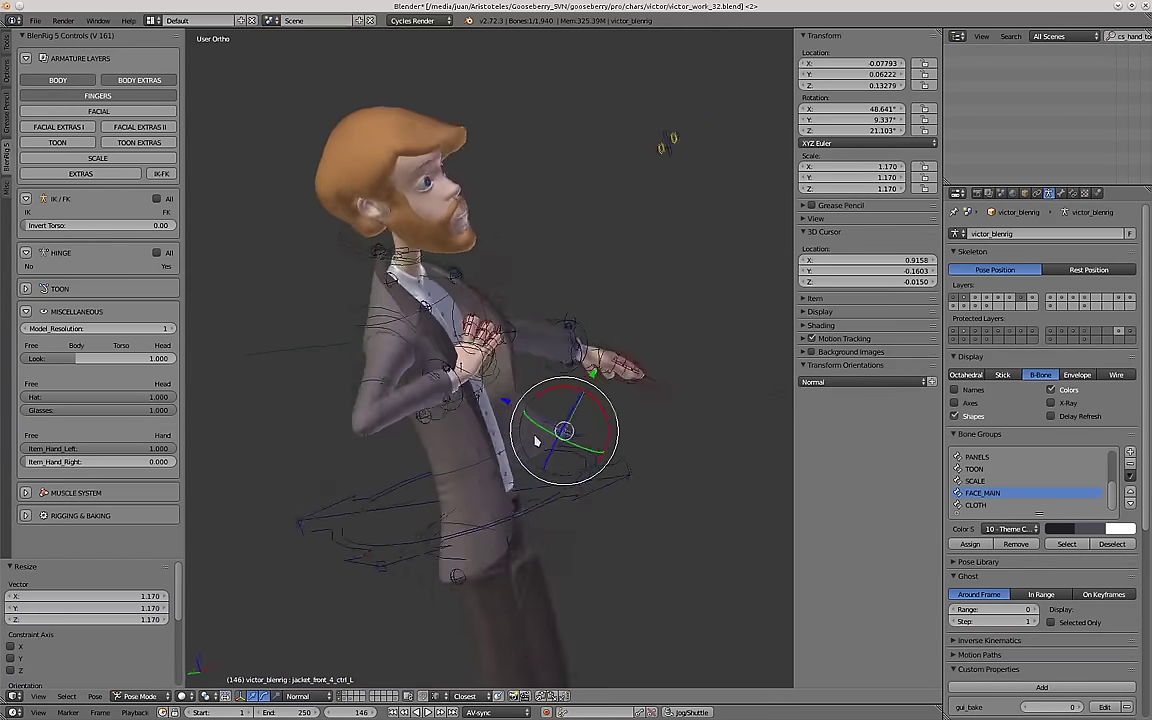
Select jacket_back_4_ctrl at the jacket's back hem and move it to reshape the tail of the jacket.
middle_click_drag(650, 432, 561, 450)
scroll(563, 450, "up", 1)
right_click(650, 467)
middle_click_drag(650, 467, 495, 384)
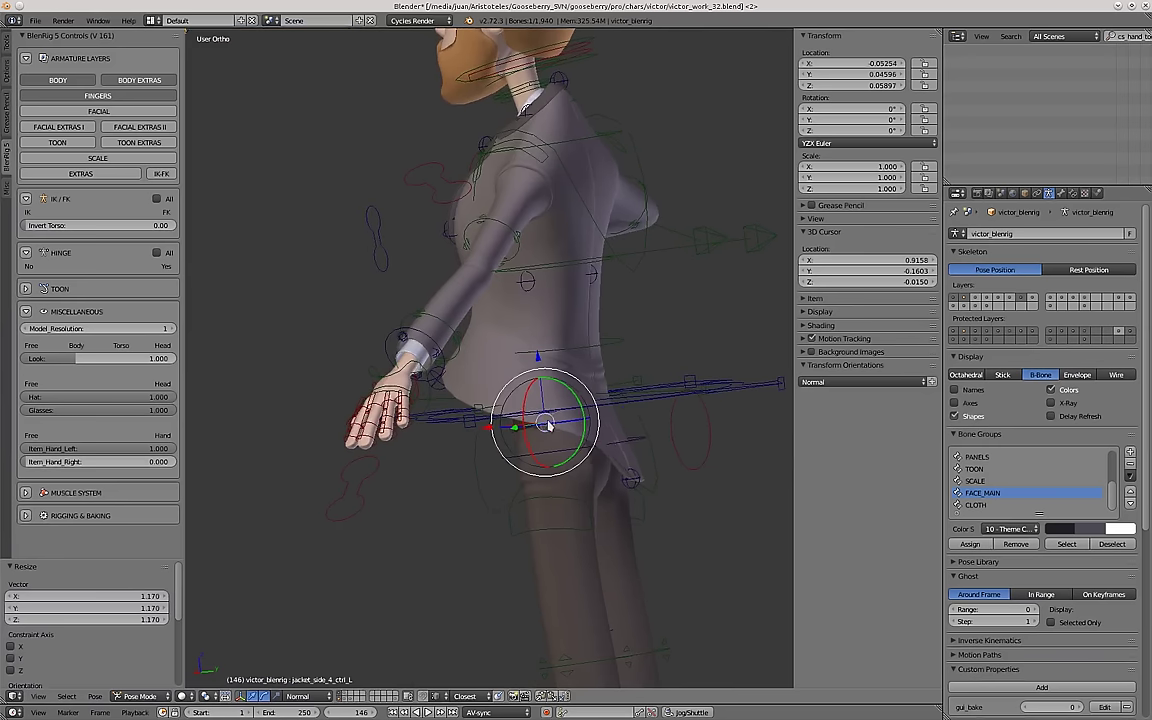
right_click(633, 479)
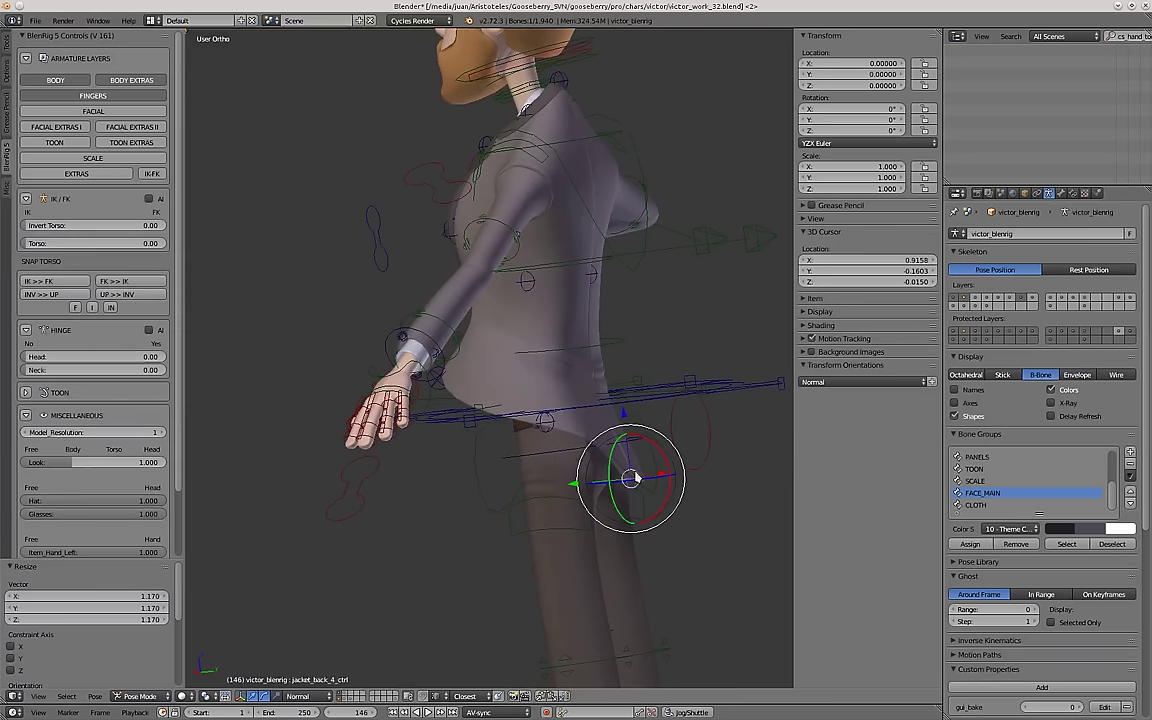
left_click(722, 440)
key("g")
left_click(668, 418)
Move another jacket control by about 0.014 in X, -0.016 in Y and -0.003 in Z.
scroll(475, 402, "down", 3)
middle_click_drag(475, 402, 658, 402)
middle_click_drag(566, 432, 573, 277)
scroll(540, 270, "up", 4)
right_click(528, 257)
scroll(573, 277, "up", 3)
key("g")
left_click(607, 303)
Move jacket_bottom_ctrl several times to swing the whole lower jacket, including by about 0.011 in X, 0.021 in Y and -0.035 in Z.
scroll(600, 310, "down", 4)
right_click(517, 474)
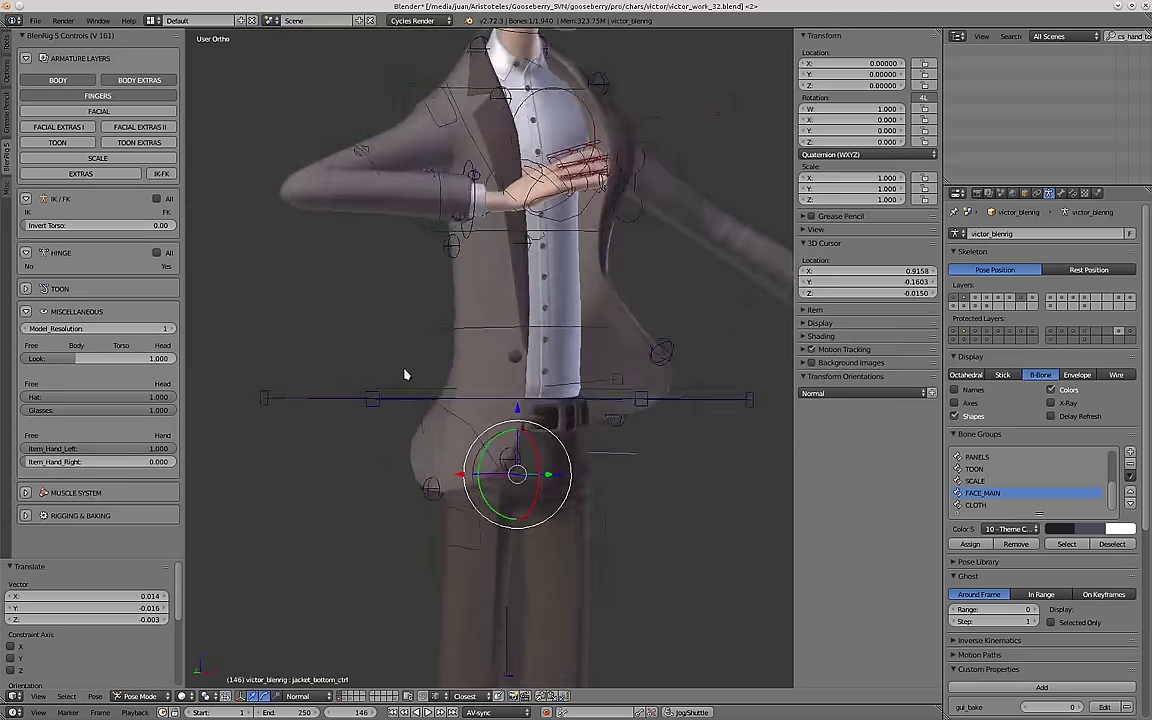
middle_click_drag(406, 375, 442, 409)
scroll(411, 388, "down", 1)
middle_click_drag(526, 380, 420, 442, "shift")
key("g")
left_click(500, 462)
key("g")
left_click(447, 453)
middle_click_drag(640, 427, 587, 418)
key("g")
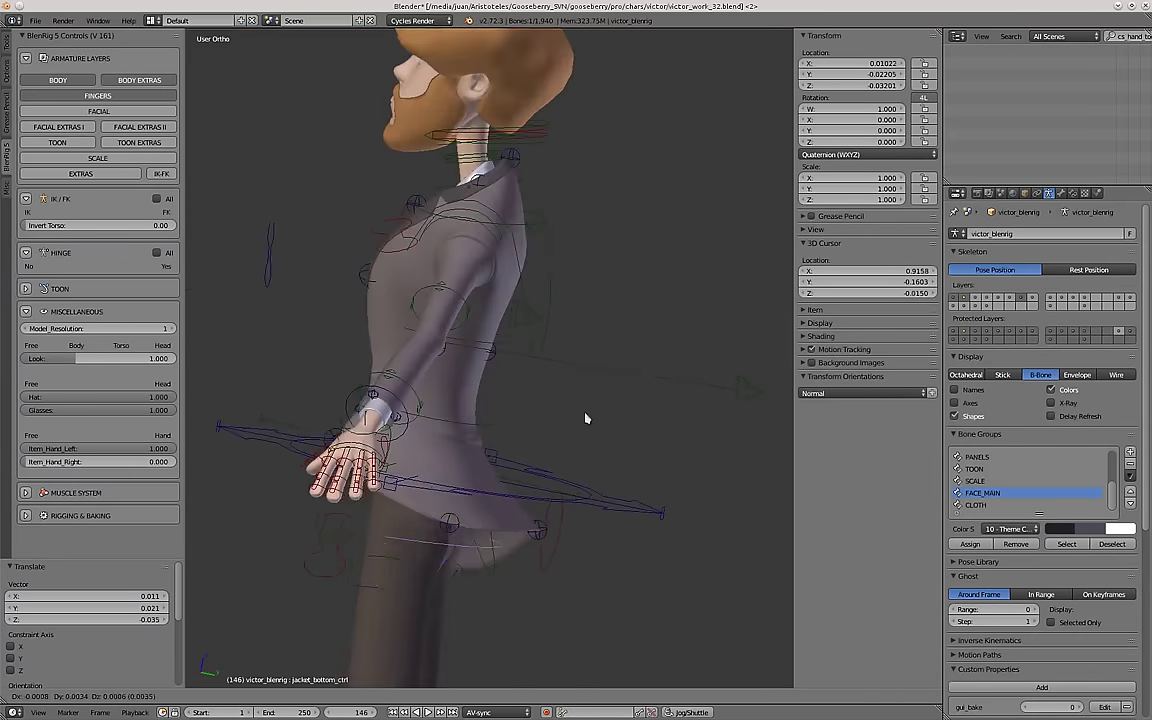
left_click(575, 415)
Flare the lower left flap by moving jacket_front_4_ctrl_L about 0.068 in X, 0.003 in Y and 0.017 in Z.
middle_click_drag(510, 416, 640, 408)
right_click(506, 432)
key("g")
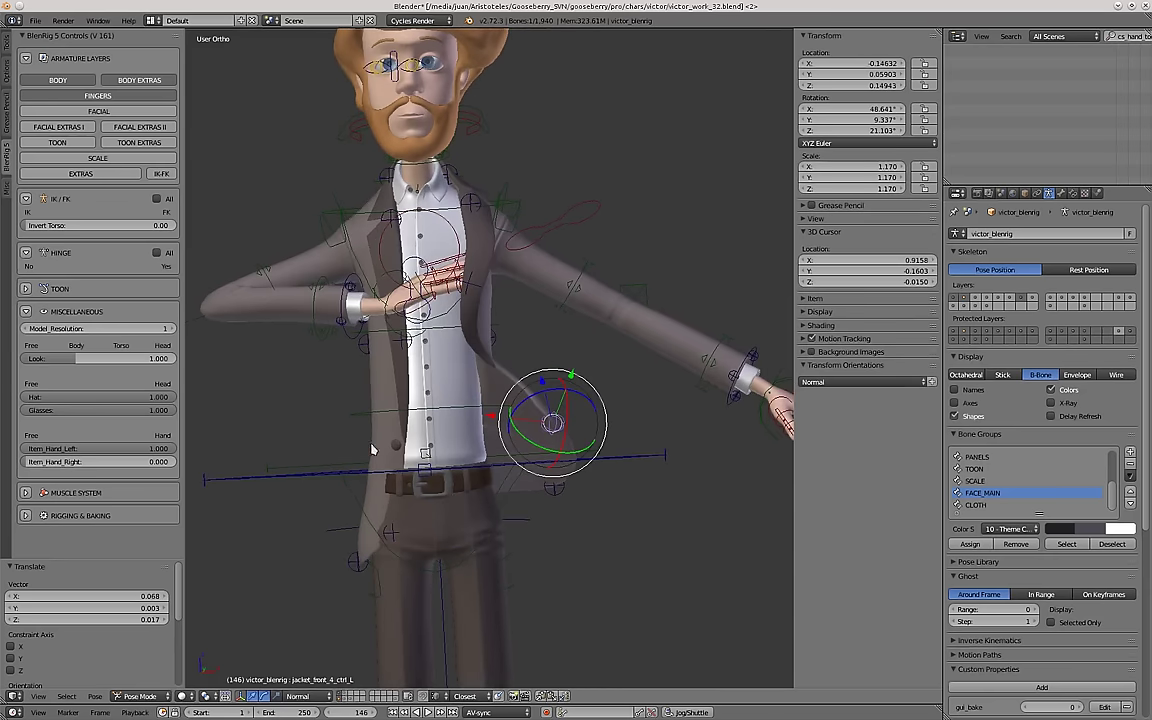
Shift jacket_front_3_ctrl_L by about 0.019 in X and -0.004 in Z, rotate it, and move it by about 0.007, -0.012 and 0.010.
scroll(477, 323, "up", 3)
right_click(461, 260)
key("g")
left_click(481, 266)
middle_click_drag(481, 306, 496, 285)
middle_click_drag(496, 285, 498, 406, "shift")
scroll(498, 406, "up", 2)
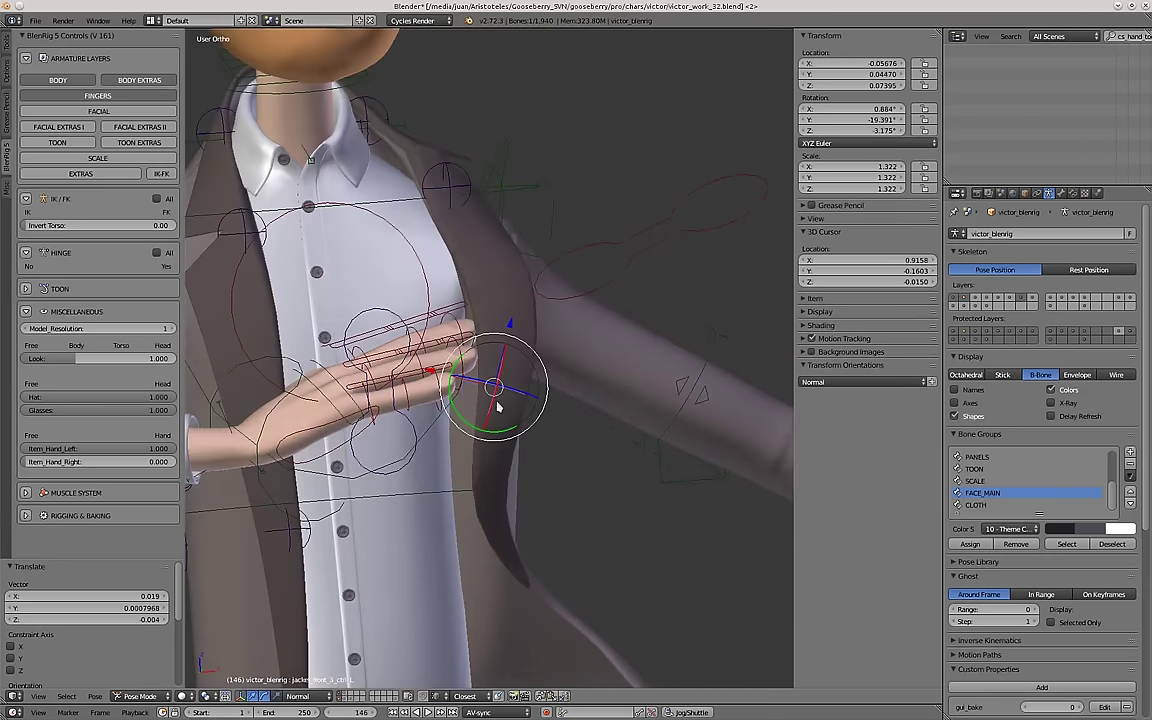
left_click(489, 418)
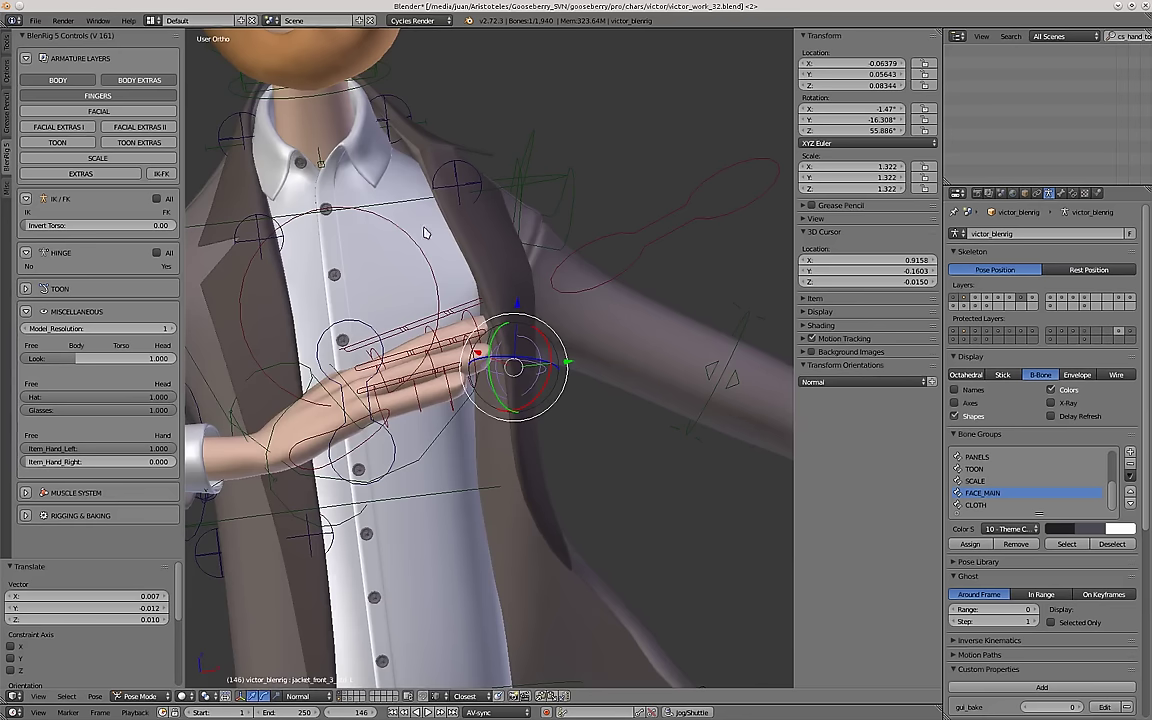
Move jacket_front_2_ctrl_L at the left lapel by about 0.012 in X and 0.015 in Z, and trackball-rotate it.
left_click(480, 168)
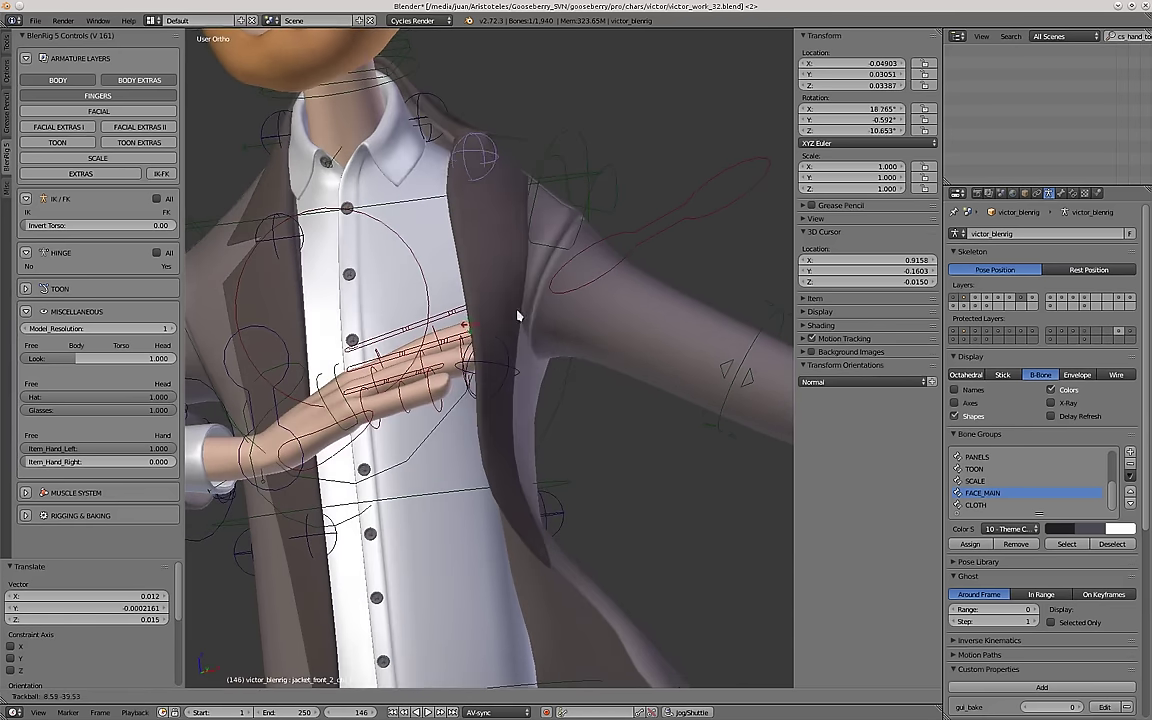
left_click(514, 329)
middle_click_drag(514, 329, 579, 332)
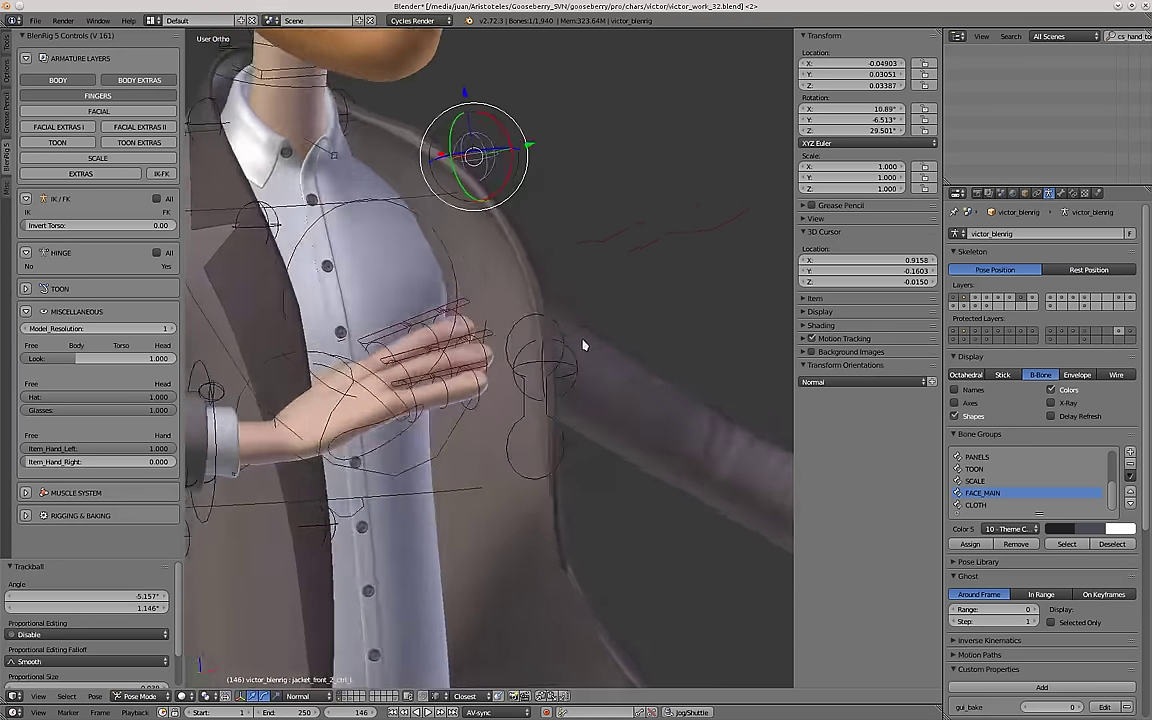
scroll(545, 380, "down", 5)
middle_click_drag(545, 380, 499, 383)
scroll(499, 383, "up", 1)
scroll(499, 383, "down", 2)
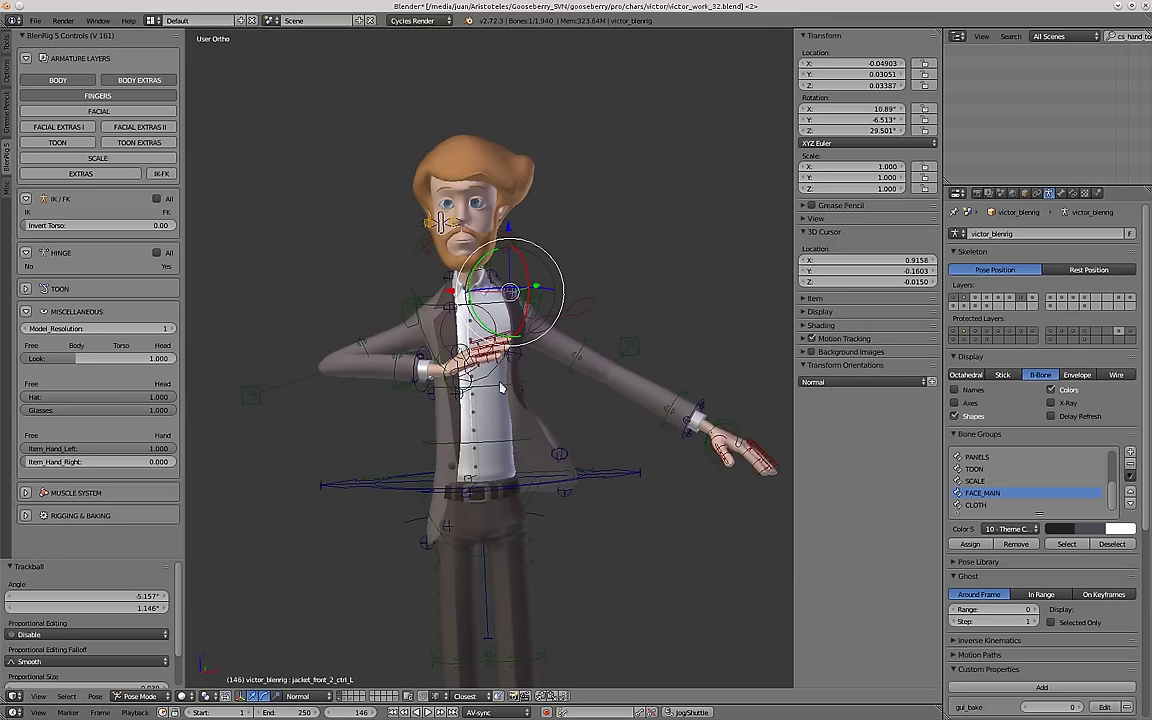
Clear the location, rotation and scale of all visible bones, switch to front view and deselect everything.
key("a")
key("a")
key("alt+g")
key("alt+r")
key("alt+s")
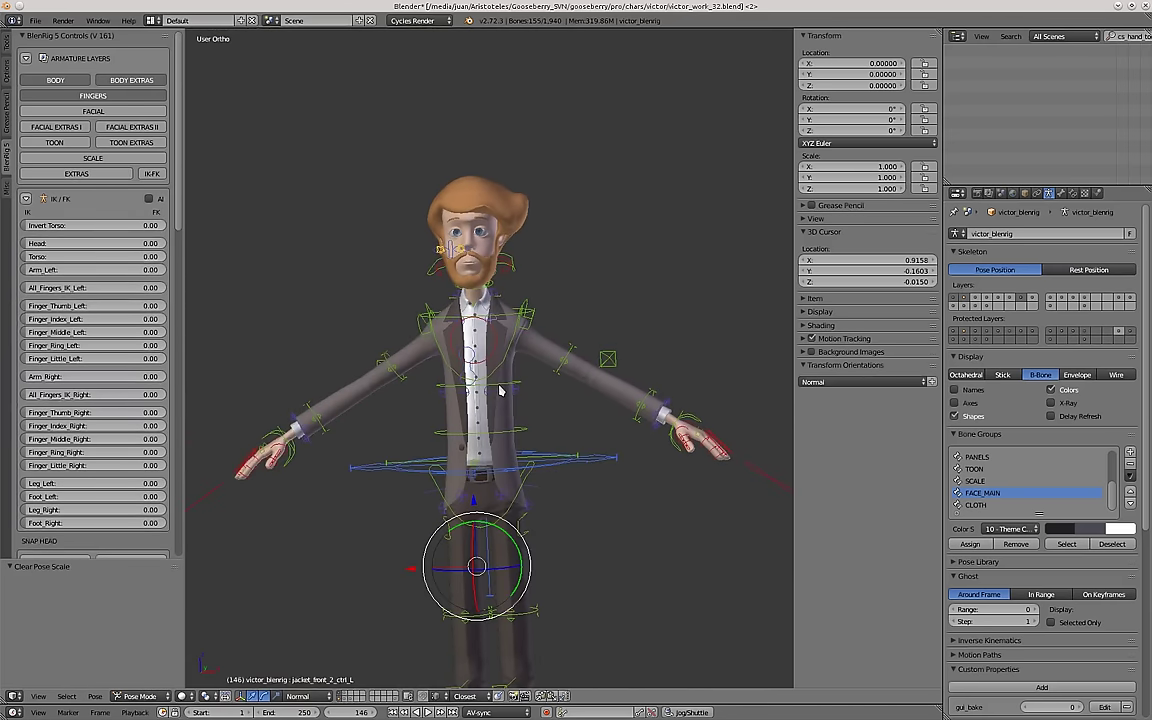
key("KP_1")
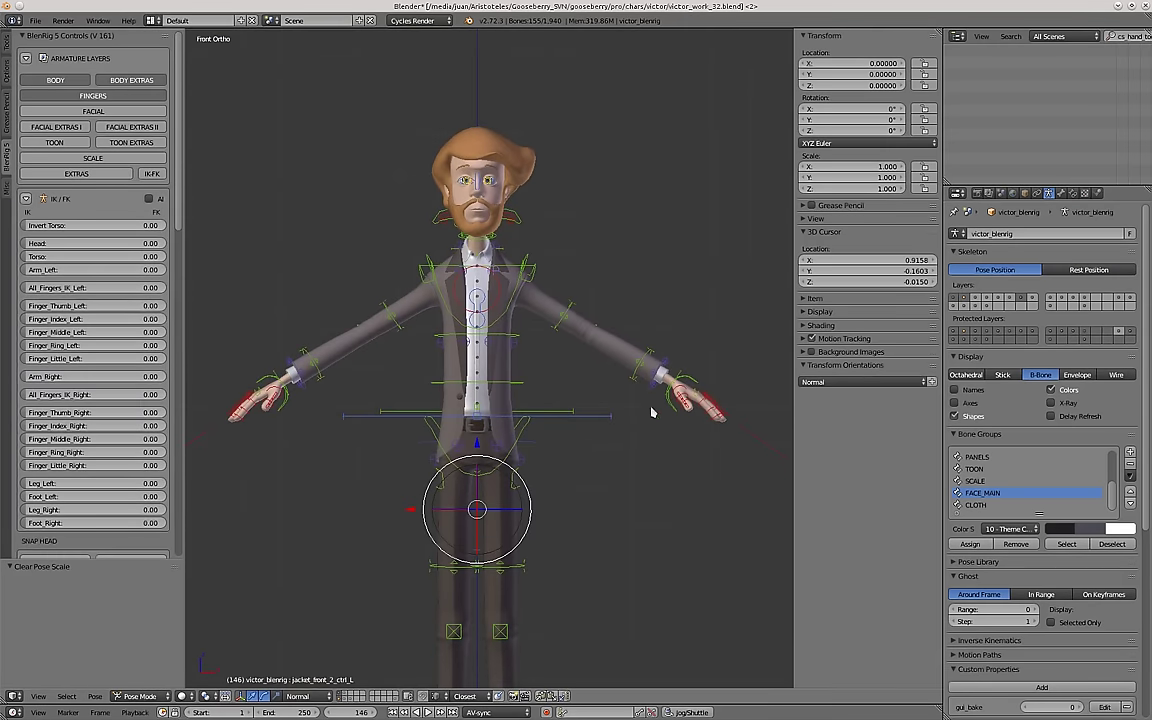
key("a")
Display the Facial armature layer and frame the head with its face controls at an angle.
scroll(489, 379, "down", 2)
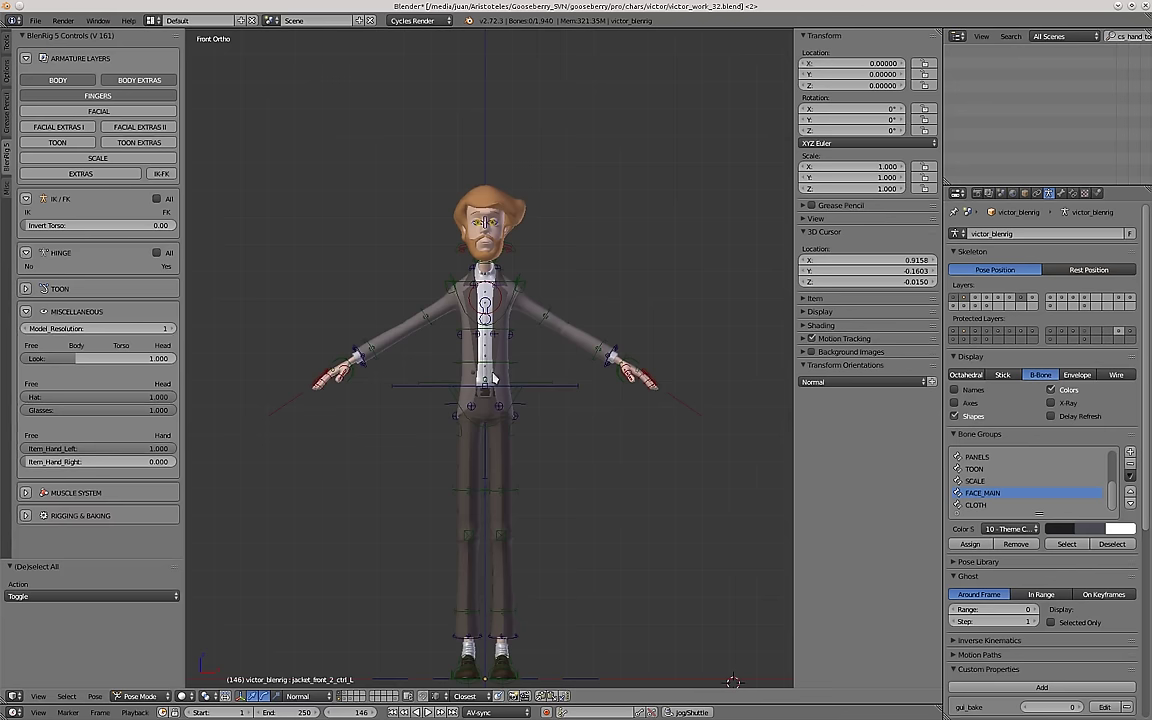
middle_click_drag(492, 377, 494, 362, "shift")
scroll(478, 206, "up", 7)
right_click(477, 210)
middle_click_drag(735, 362, 650, 370)
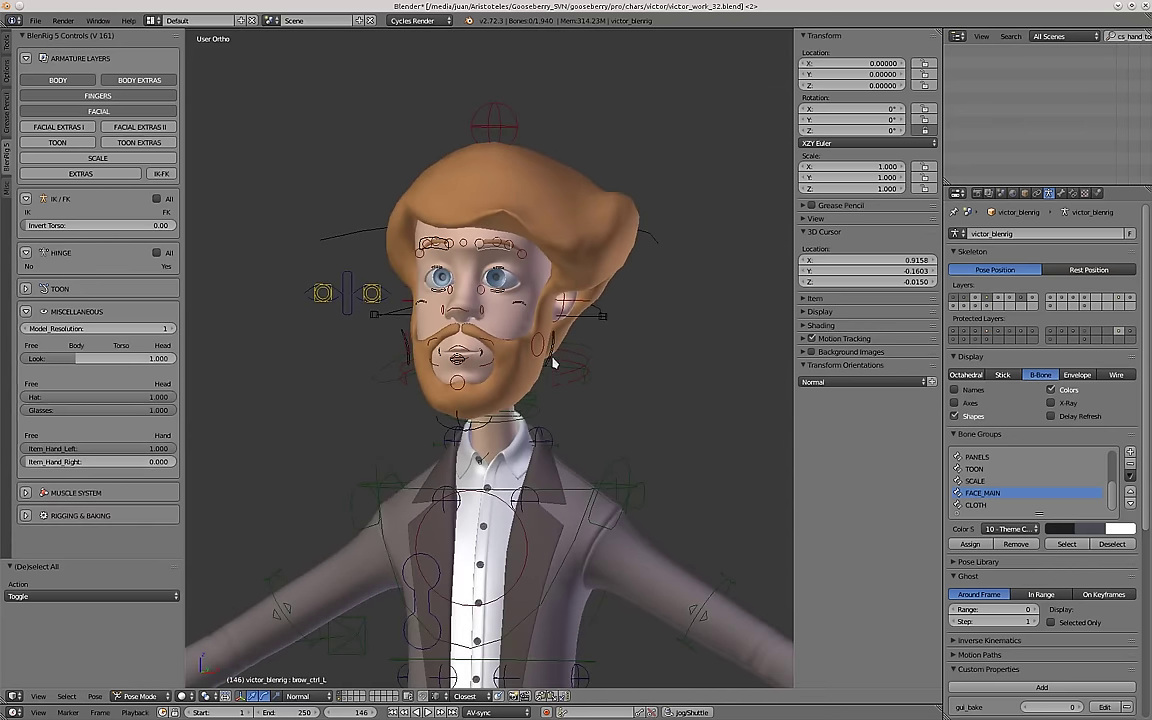
middle_click_drag(553, 363, 559, 393, "shift")
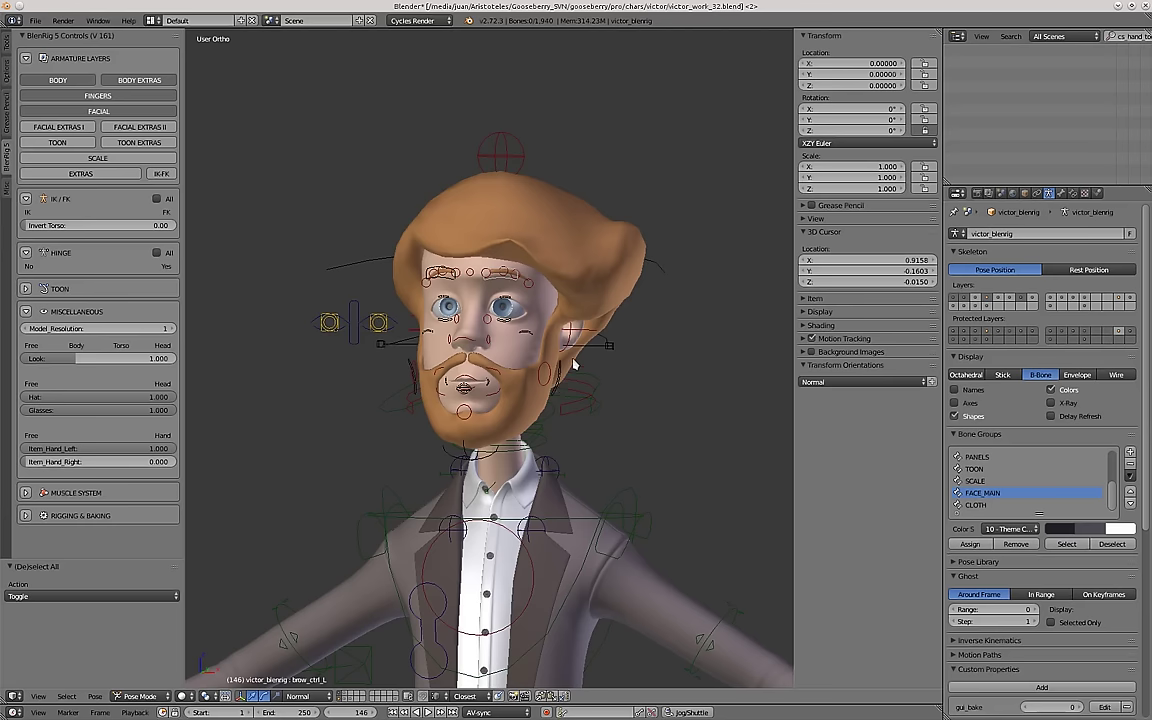
Add the armature layer containing the facial deformation bones to the display and enable X-Ray for the armature.
left_click(1134, 296, "shift")
left_click(1051, 402)
scroll(540, 450, "up", 5)
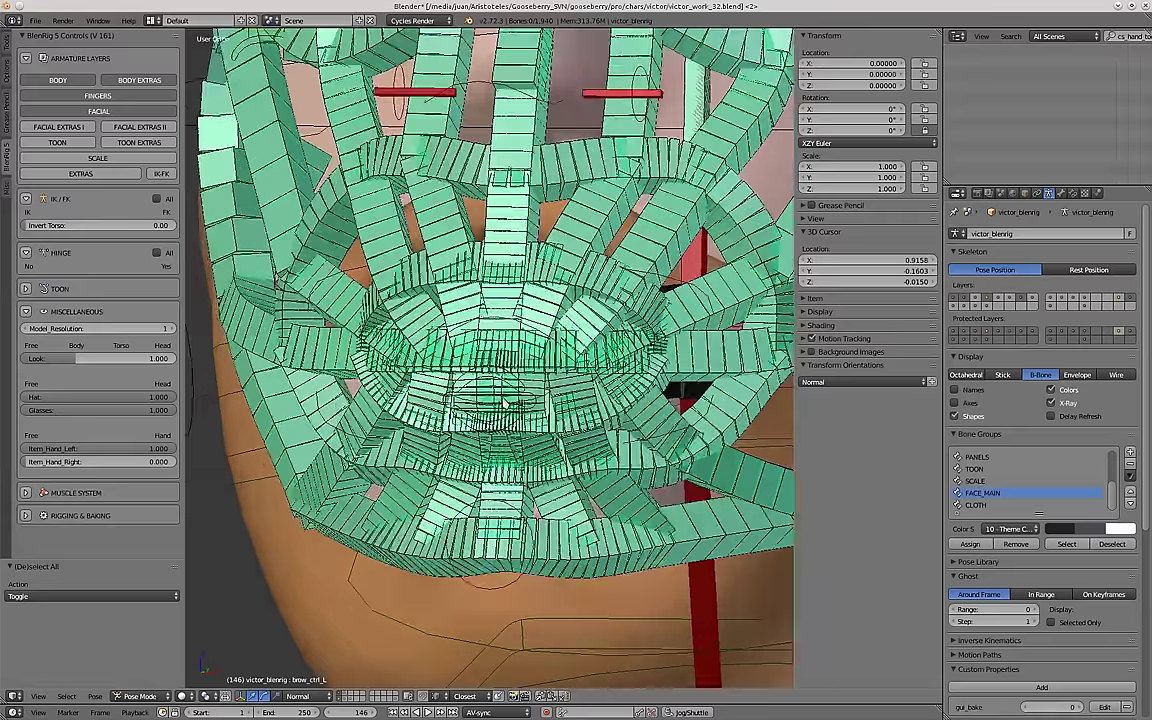
Select mouth_ctrl and move it by about 0.010 in X, 0.002 in Y and -0.041 in Z to open the mouth.
right_click(540, 413)
scroll(542, 413, "down", 4)
middle_click_drag(550, 422, 567, 365)
scroll(548, 411, "down", 2)
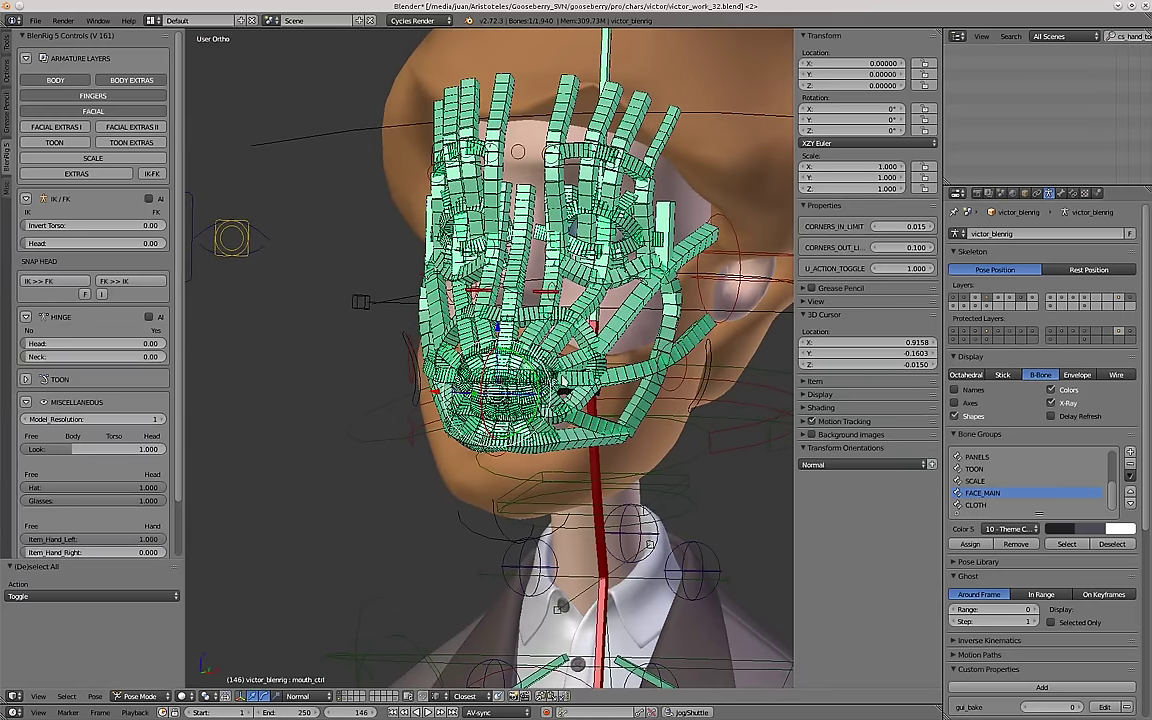
middle_click_drag(503, 325, 511, 323)
key("g")
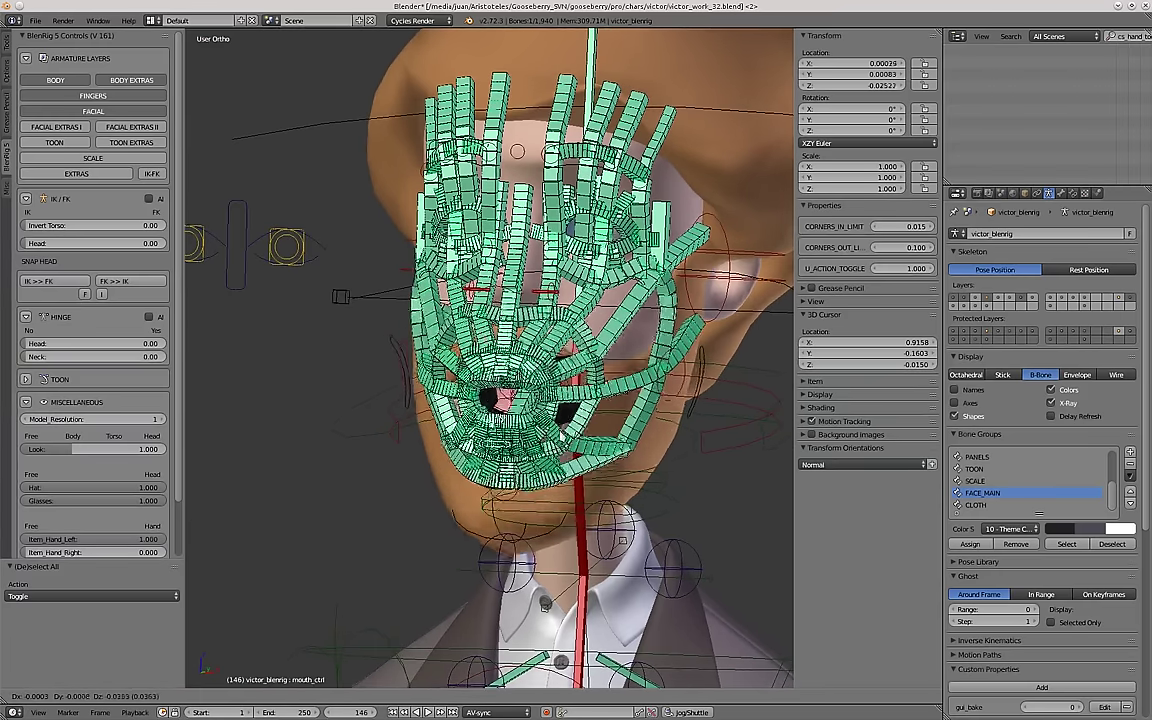
left_click(541, 503)
middle_click_drag(541, 503, 536, 488)
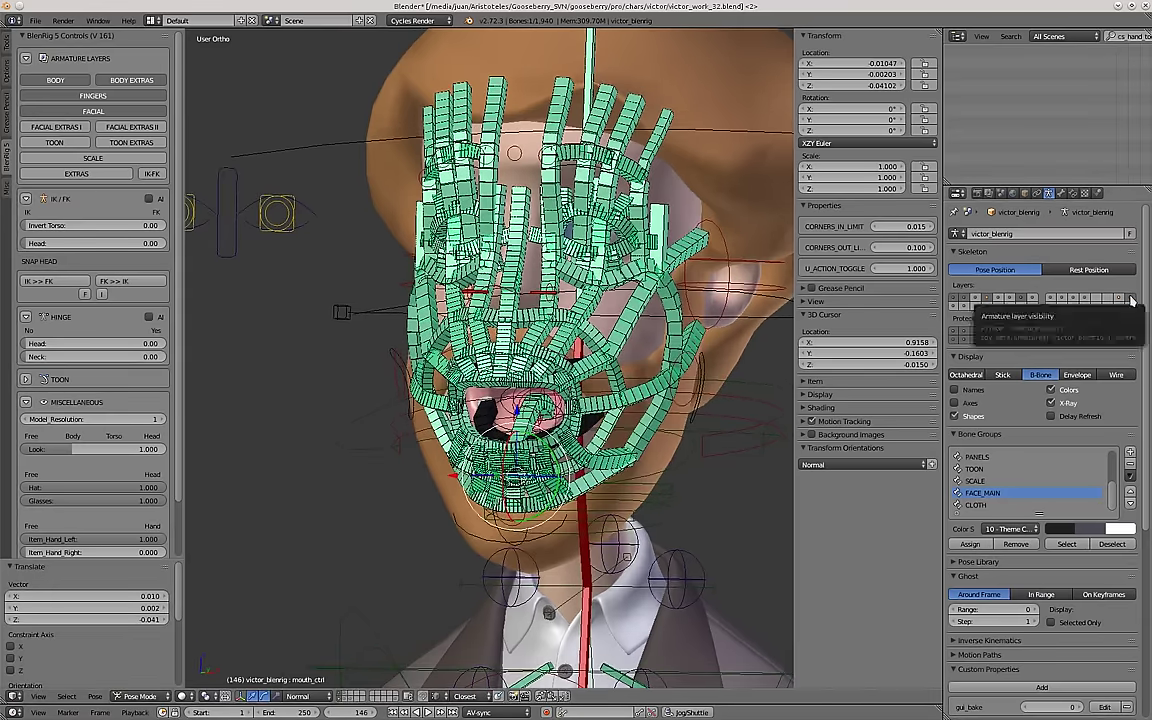
Hide the facial deformation bone layer and move mouth_ctrl around to deform the mouth, ending with about 0.016 in Z.
left_click(1130, 300)
key("g")
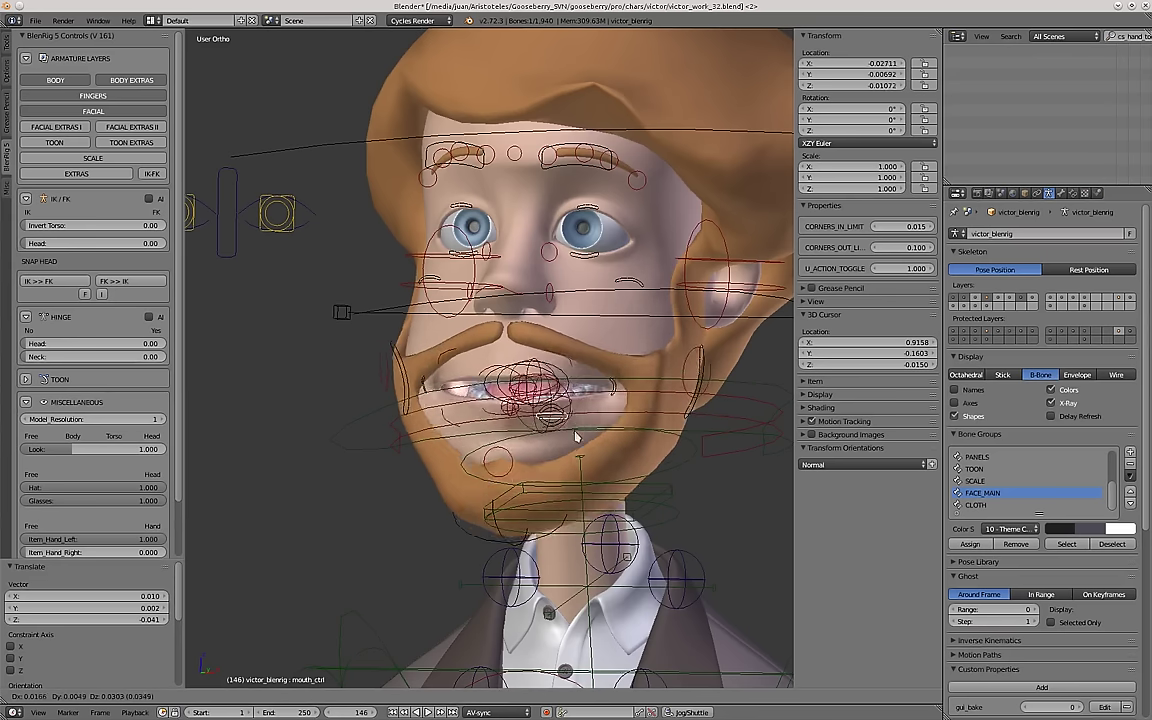
left_click(538, 447)
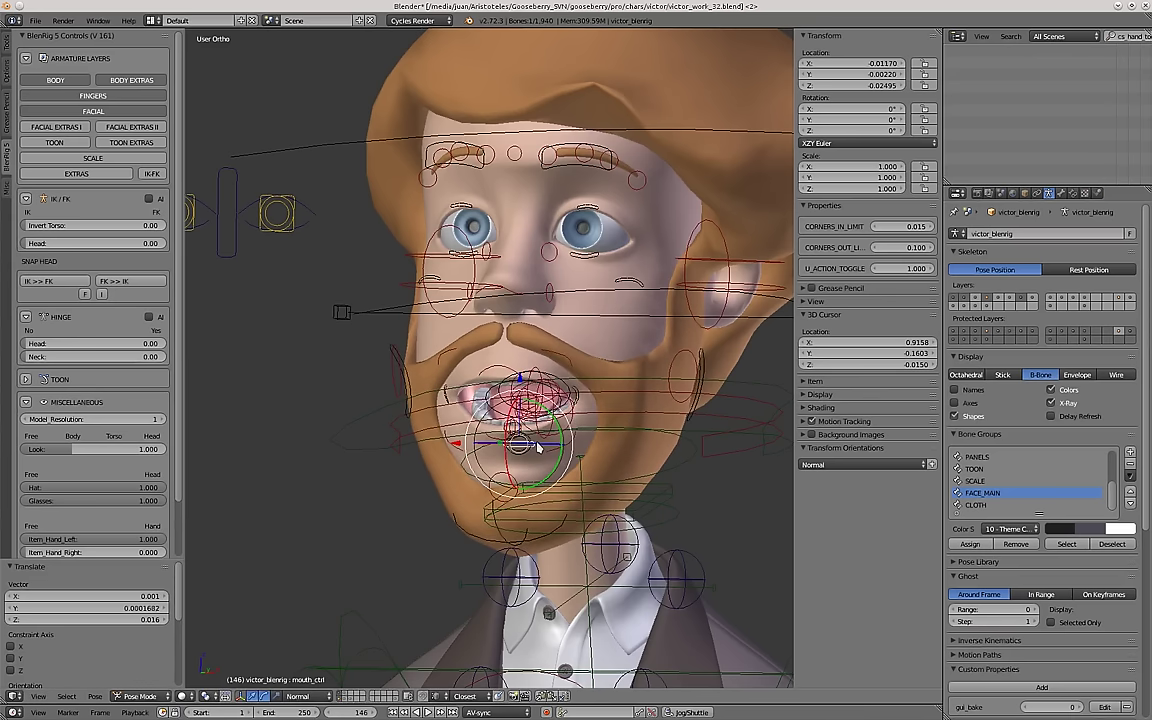
scroll(500, 420, "down", 2)
middle_click_drag(501, 414, 512, 413)
scroll(512, 413, "up", 2)
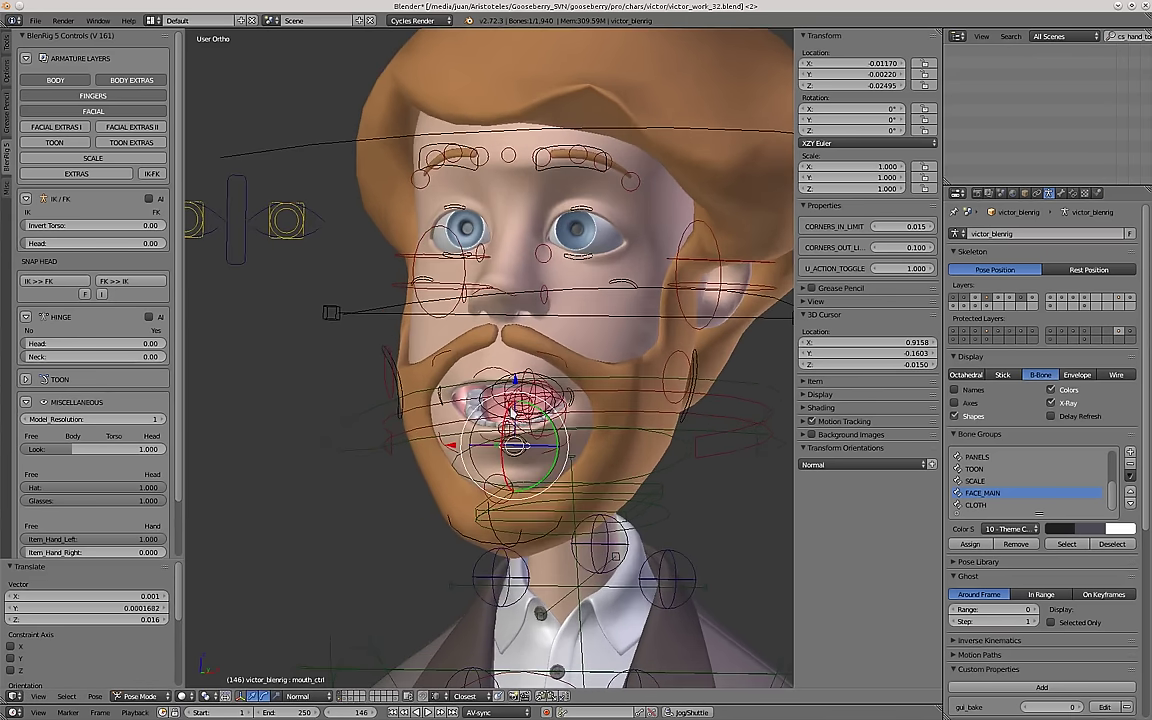
Clear the location of all visible bones to reset the face and deselect everything.
key("a")
key("a")
key("alt+g")
key("a")
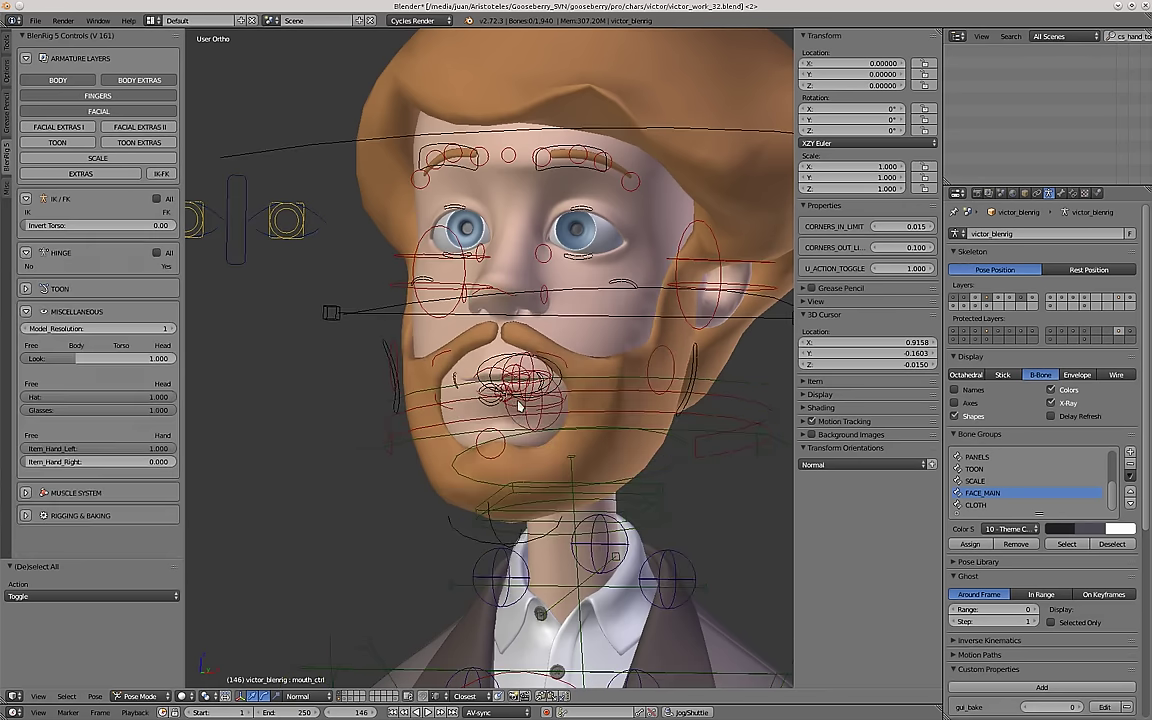
scroll(517, 404, "up", 1)
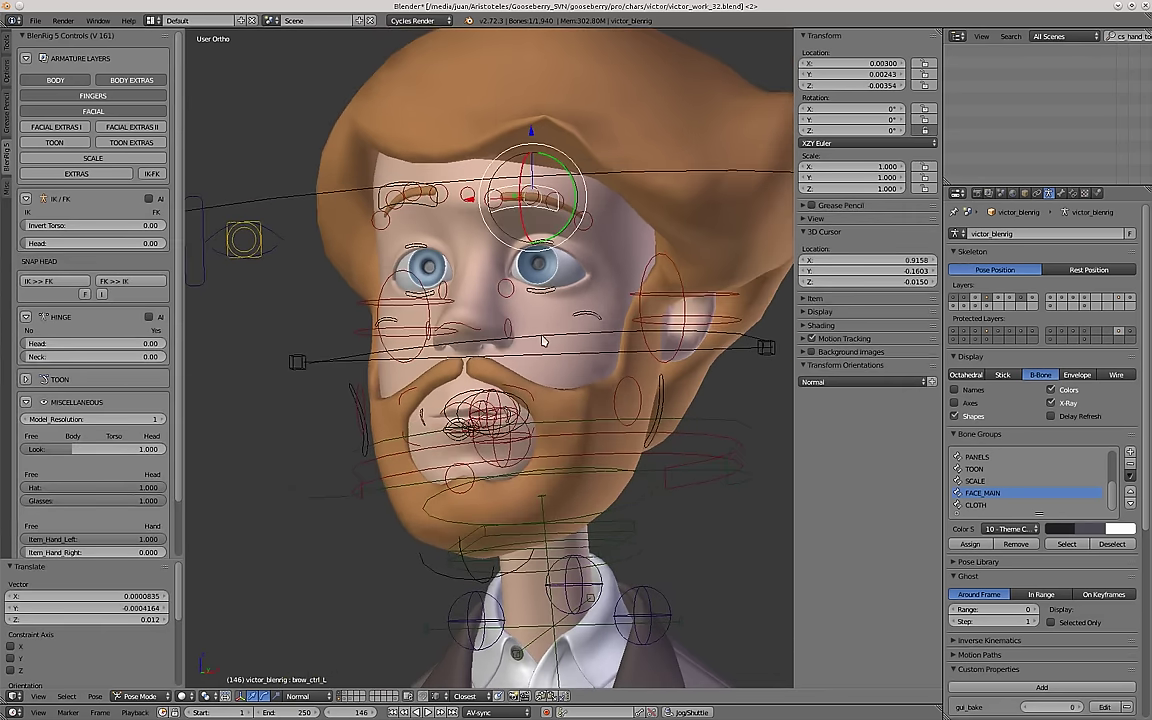
Clear the location of all visible bones to reset the brow pose and deselect everything.
key("a")
key("a")
key("alt+g")
key("a")
scroll(563, 322, "down", 2)
Select brow_ctrl_L, lower the whole left brow and rotate it by about -5°.
middle_click_drag(514, 254, 532, 270)
scroll(532, 270, "up", 4)
right_click(546, 216)
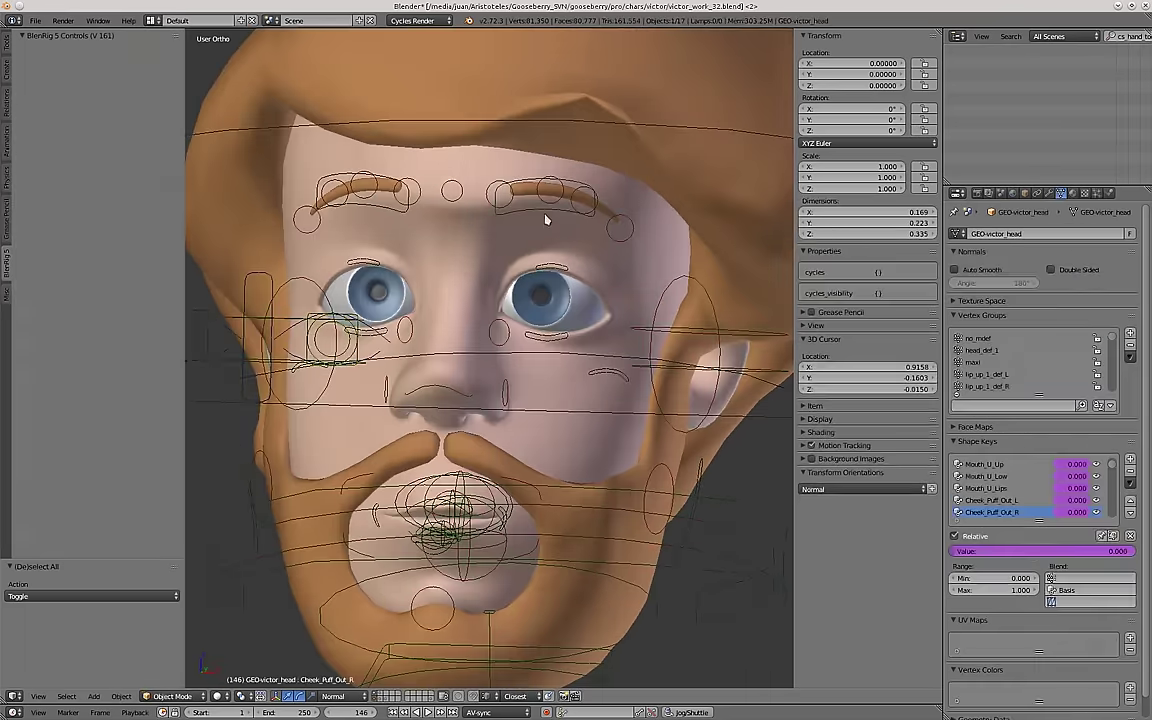
right_click(546, 215)
key("g")
left_click(602, 325)
key("r")
left_click(612, 314)
Select brow_ctrl_R, lower it to about -0.006 in Z and rotate it to about -13° in Y.
right_click(407, 192)
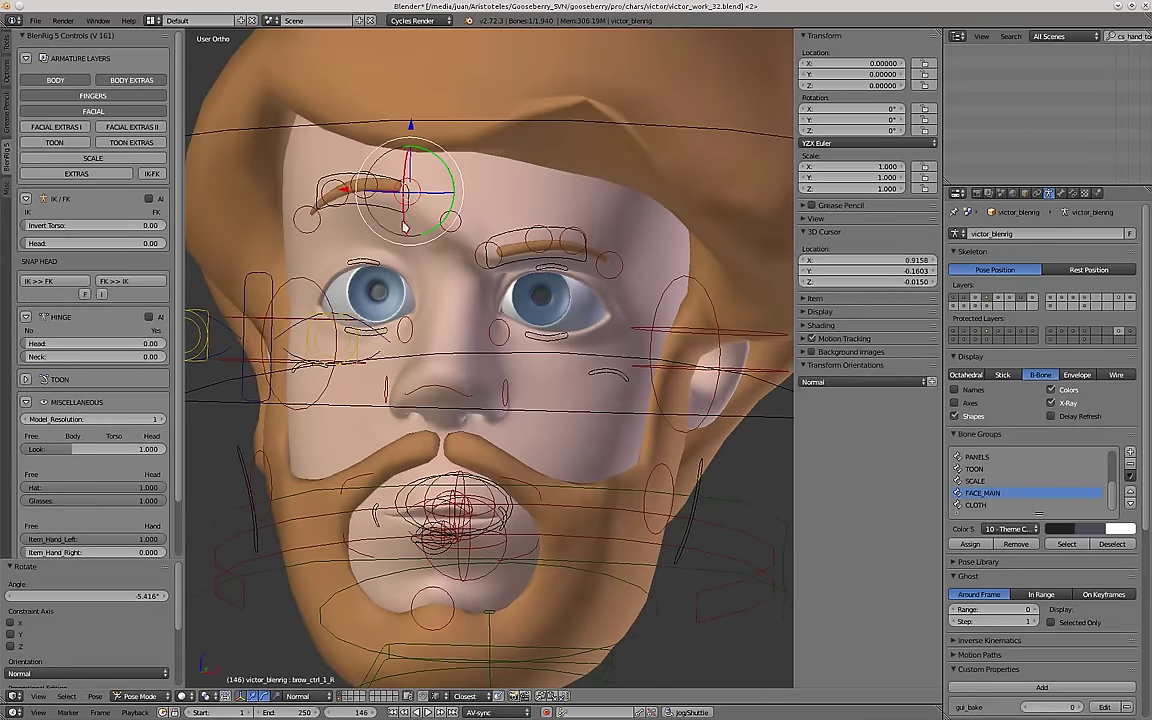
key("g")
right_click(404, 228)
right_click(390, 208)
key("g")
left_click(410, 254)
key("r")
left_click(446, 352)
key("g")
left_click(445, 324)
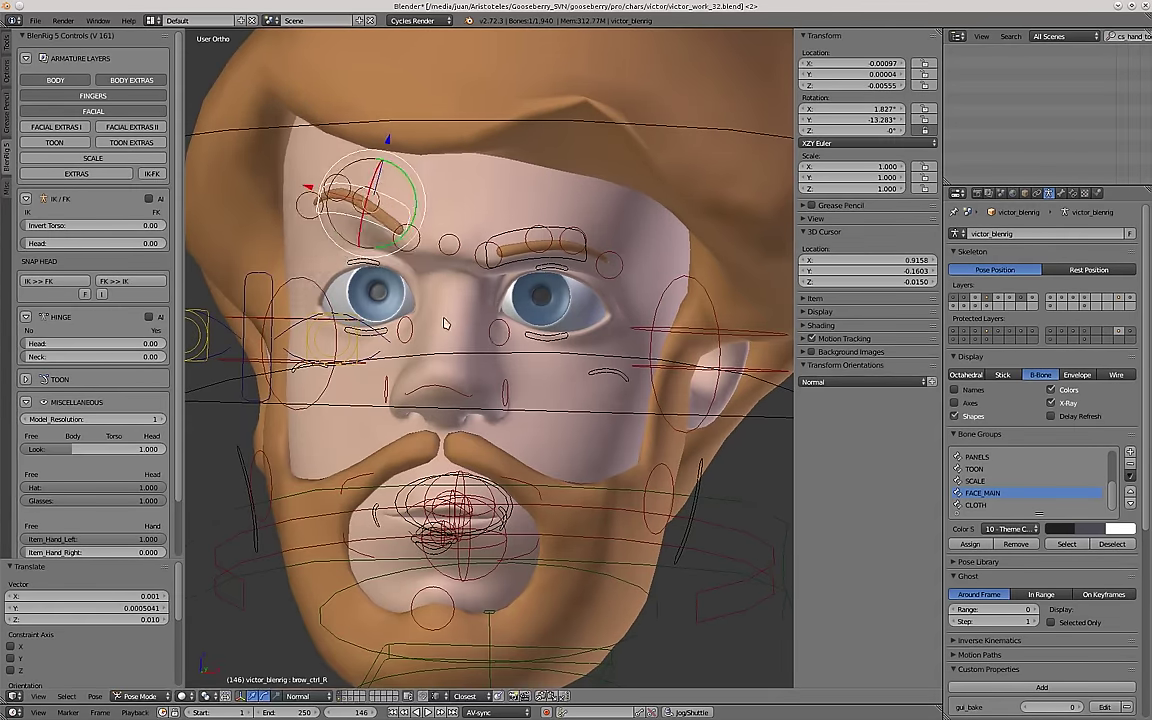
Rotate brow_ctrl_R by about -20° to tilt the right brow the opposite way.
middle_click_drag(445, 324, 510, 356)
key("r")
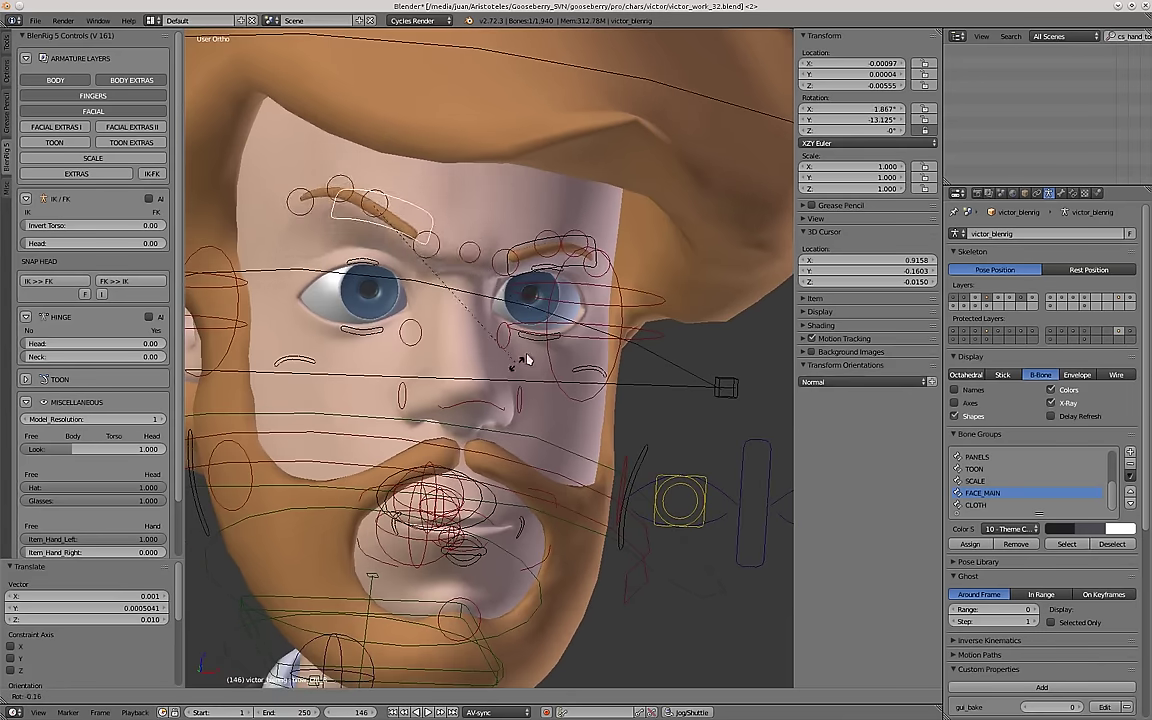
left_click(570, 306)
middle_click_drag(570, 306, 543, 288)
scroll(438, 216, "up", 2)
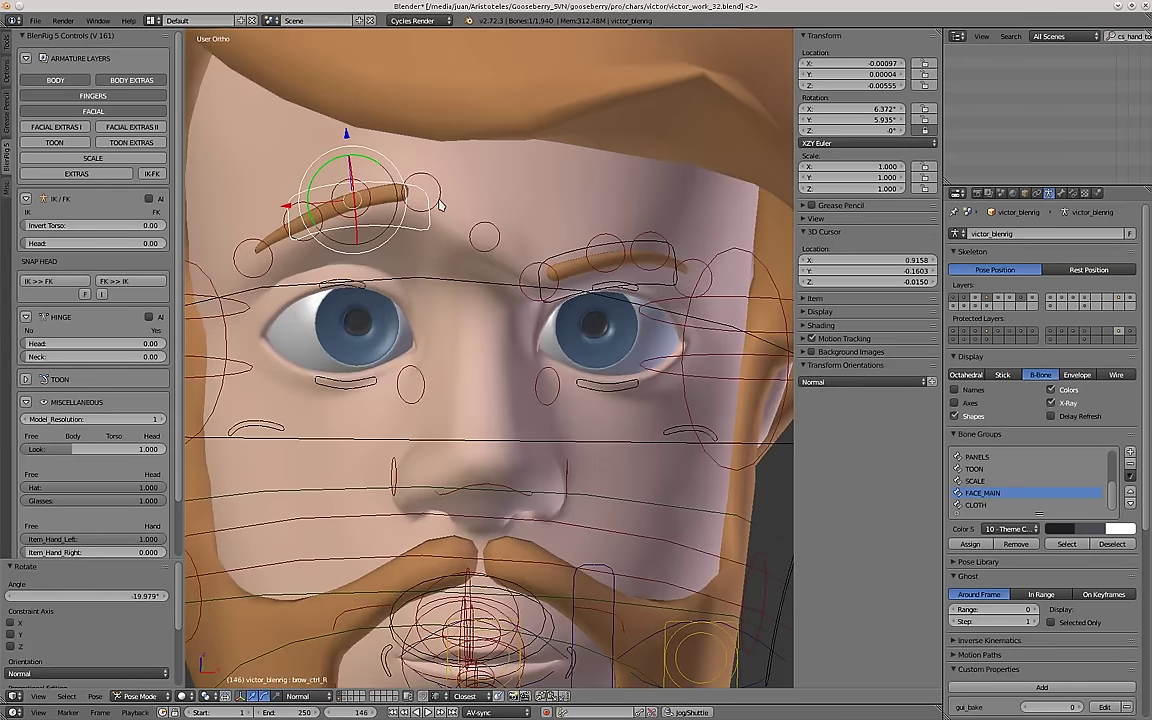
Move the four individual right brow controls to reshape the brow, placing brow_ctrl_4_R at about 0.006 in X and -0.005 in Z.
right_click(440, 203)
scroll(440, 201, "down", 3)
key("g")
scroll(400, 185, "up", 4)
right_click(386, 209)
key("g")
left_click(379, 178)
right_click(322, 258)
key("g")
left_click(312, 236)
right_click(277, 288)
key("g")
left_click(252, 314)
Add the armature layer with the facial deformation bones to the display.
scroll(290, 318, "down", 3)
middle_click_drag(300, 320, 540, 295)
scroll(540, 326, "up", 1)
scroll(545, 329, "down", 1)
scroll(432, 275, "down", 5)
middle_click_drag(588, 648, 573, 577, "shift")
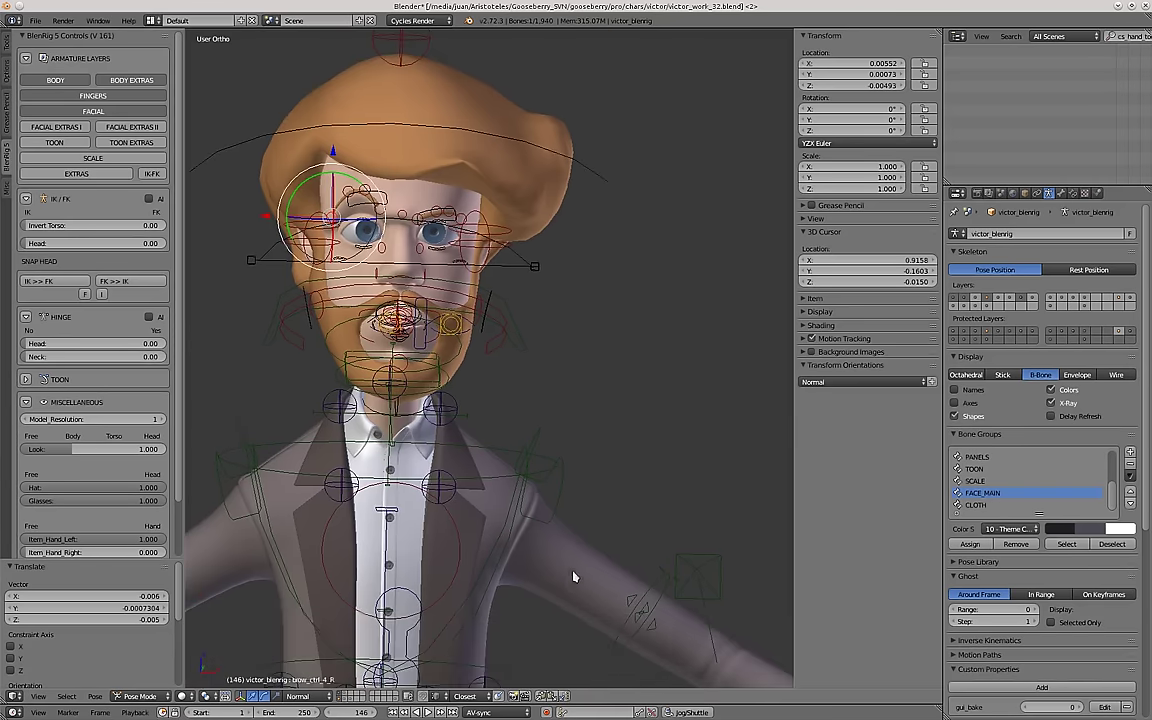
scroll(575, 577, "up", 4)
left_click(1132, 300, "shift")
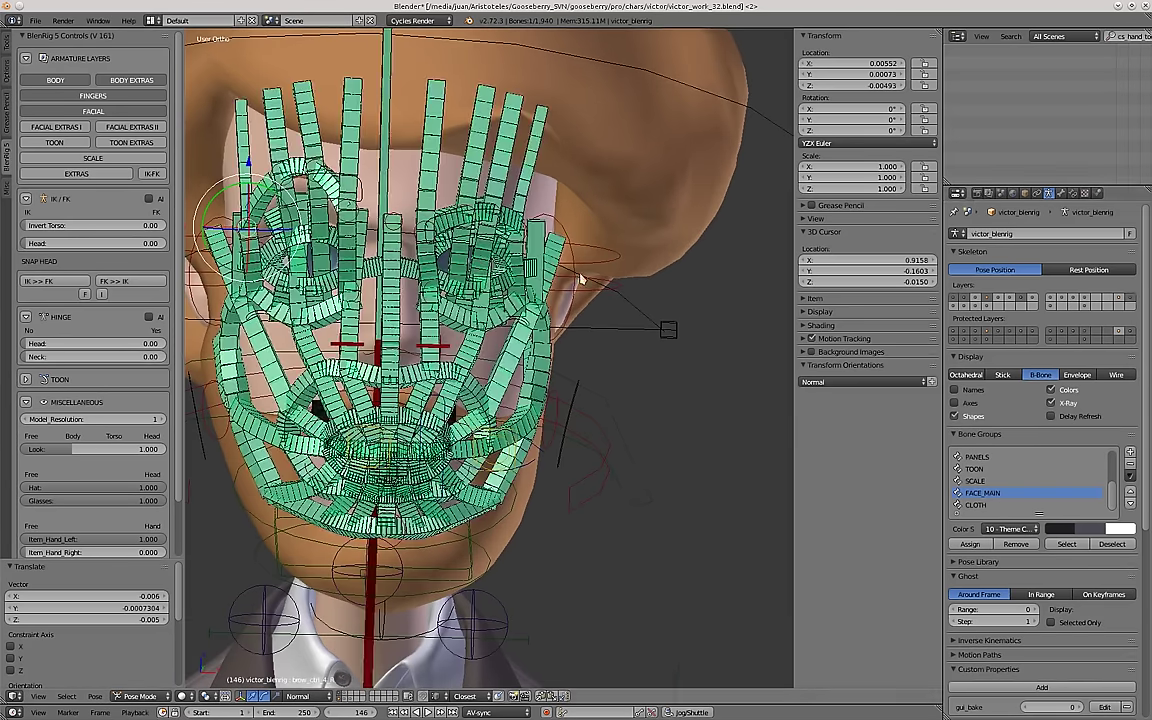
Try rotating brow_ctrl_1_L by about 48° with the deformation bones shown, and cancel the rotation.
scroll(447, 218, "up", 3)
right_click(425, 238)
middle_click_drag(481, 274, 445, 278)
scroll(445, 278, "up", 2)
key("r")
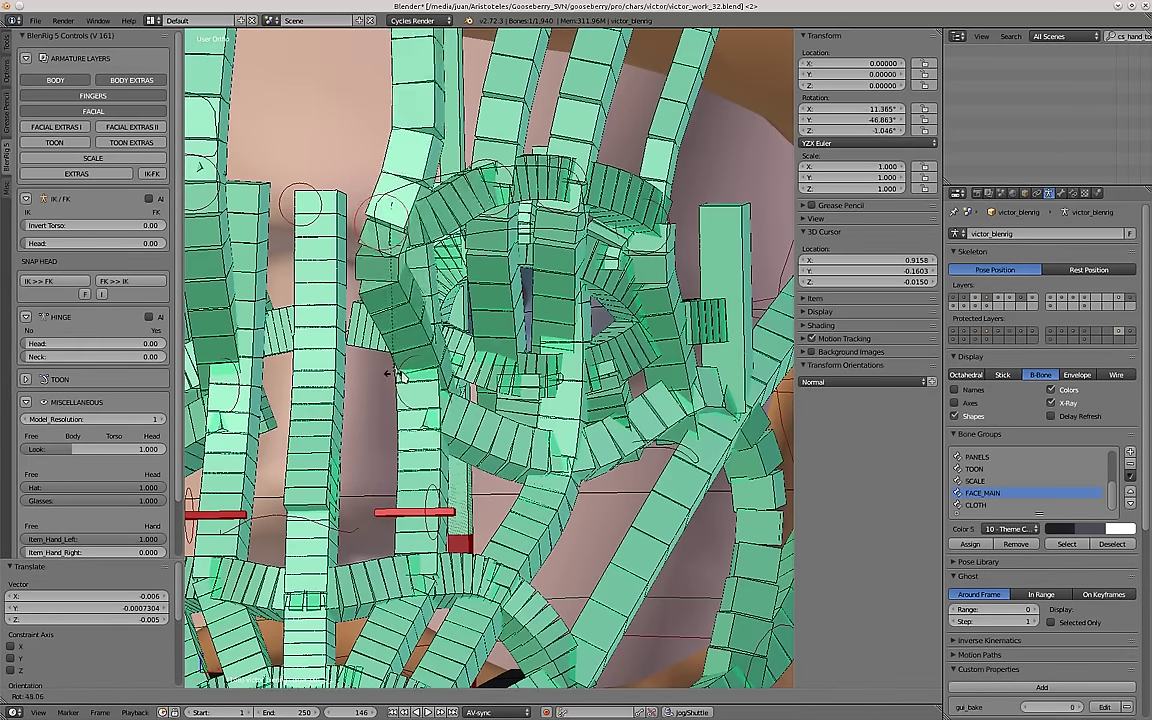
right_click(541, 277)
Switch the armature display to Stick and examine the deformation bones around the eyes and mouth.
scroll(541, 277, "down", 5)
scroll(515, 236, "up", 1)
middle_click_drag(508, 232, 543, 231, "shift")
scroll(543, 231, "up", 5)
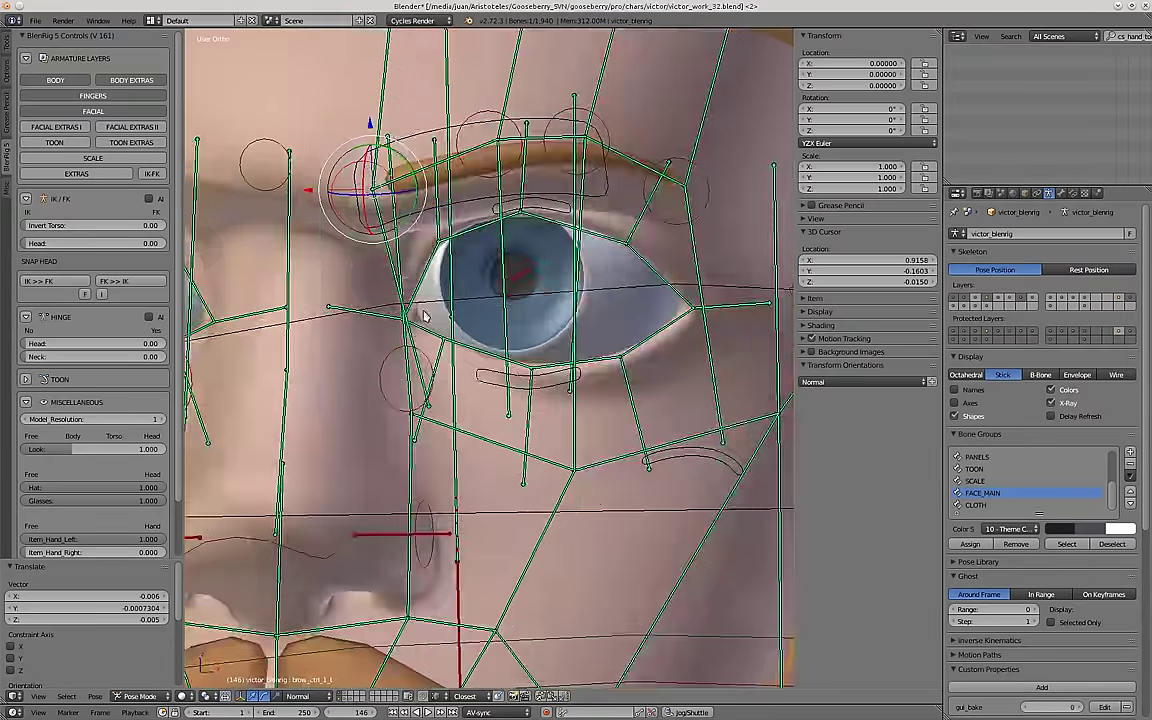
scroll(373, 121, "down", 4)
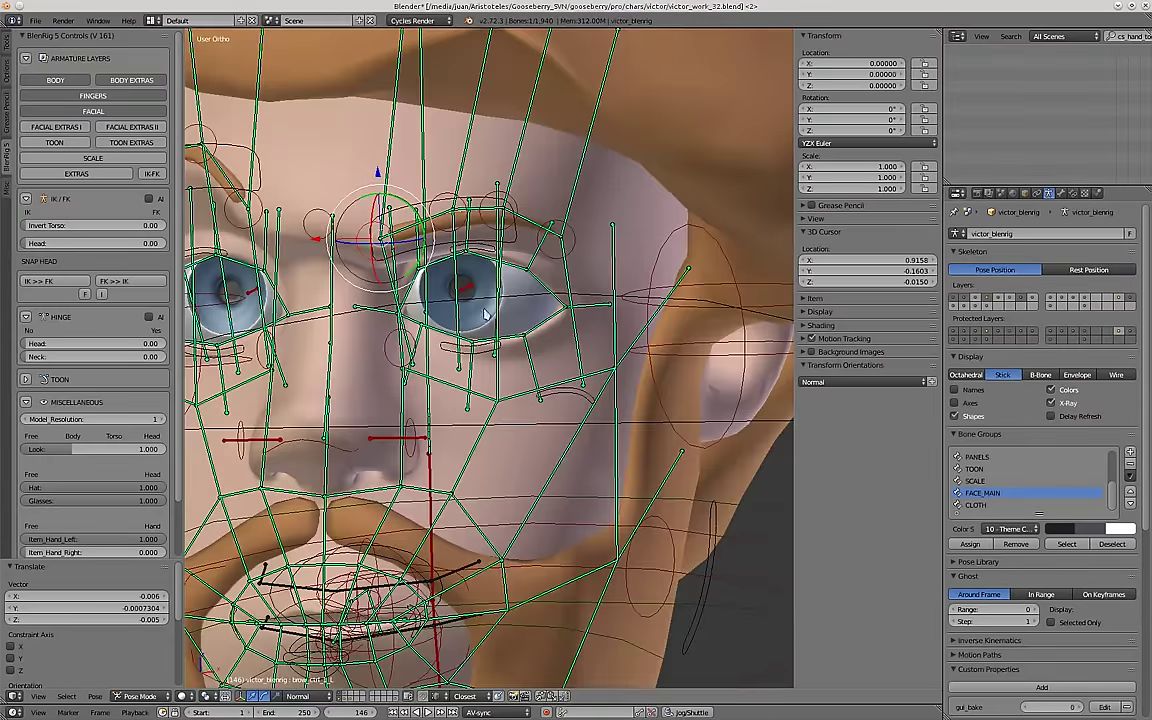
scroll(425, 477, "up", 4)
scroll(490, 485, "down", 4)
scroll(458, 290, "up", 4)
scroll(568, 284, "down", 4)
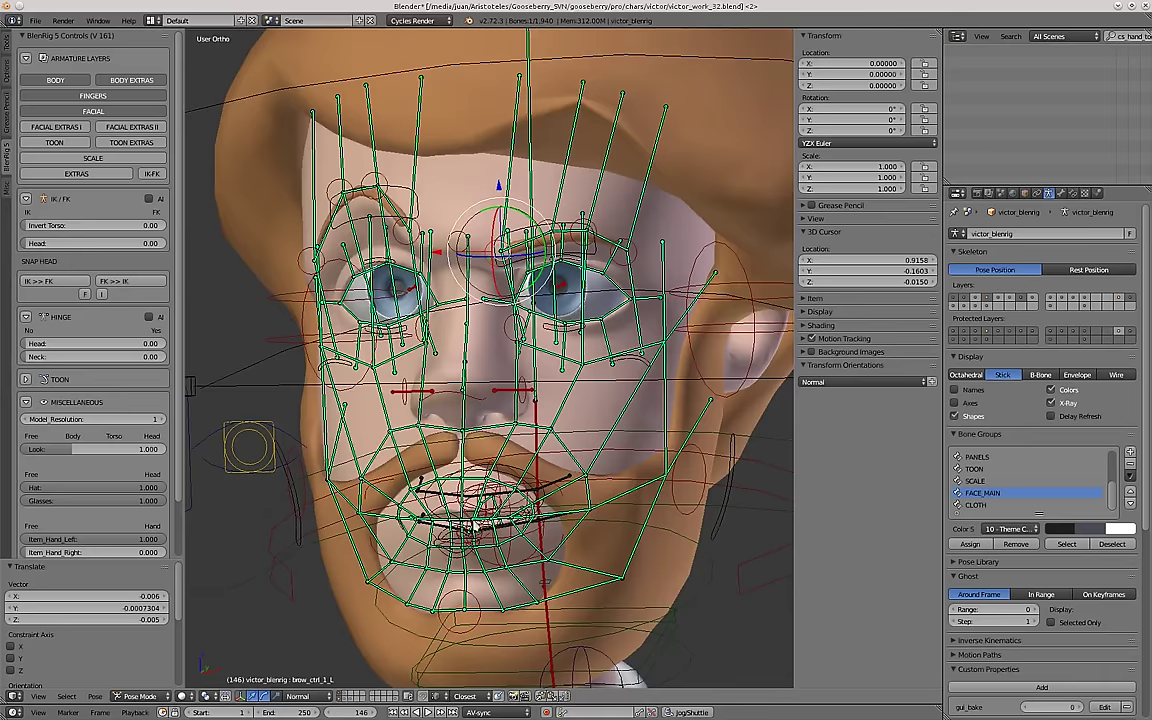
scroll(470, 526, "up", 4)
scroll(460, 352, "down", 4)
Hide the facial deformation bone layer and lower frown_ctrl between the brows by about 0.006 in Z.
left_click(1132, 304, "shift")
scroll(520, 160, "up", 1)
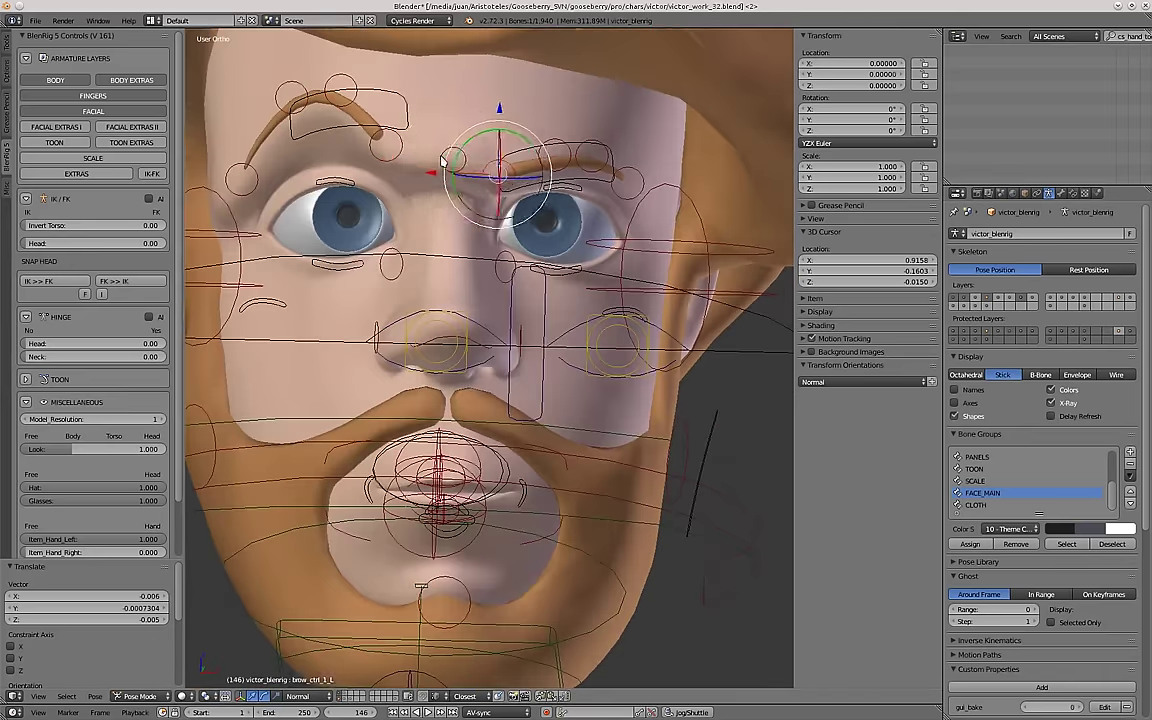
right_click(460, 168)
key("g")
left_click(477, 201)
scroll(470, 205, "down", 3)
middle_click_drag(422, 212, 388, 216)
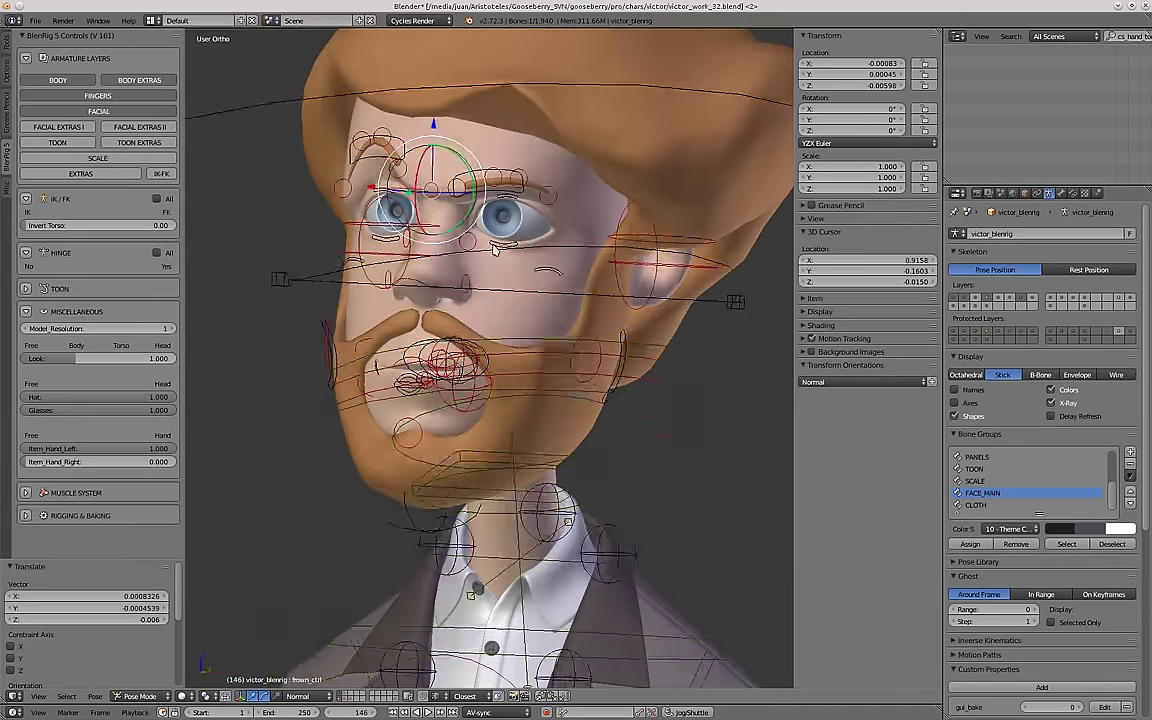
Clear the location of all visible bones to undo the brow and frown pose, and deselect everything.
key("a")
key("a")
key("alt+g")
key("a")
Lower eyelid_up_ctrl_L to close the left eye and raise eyelid_low_ctrl_L by about 0.006 in Z.
scroll(516, 236, "up", 2)
scroll(513, 177, "up", 2)
right_click(508, 182)
key("g")
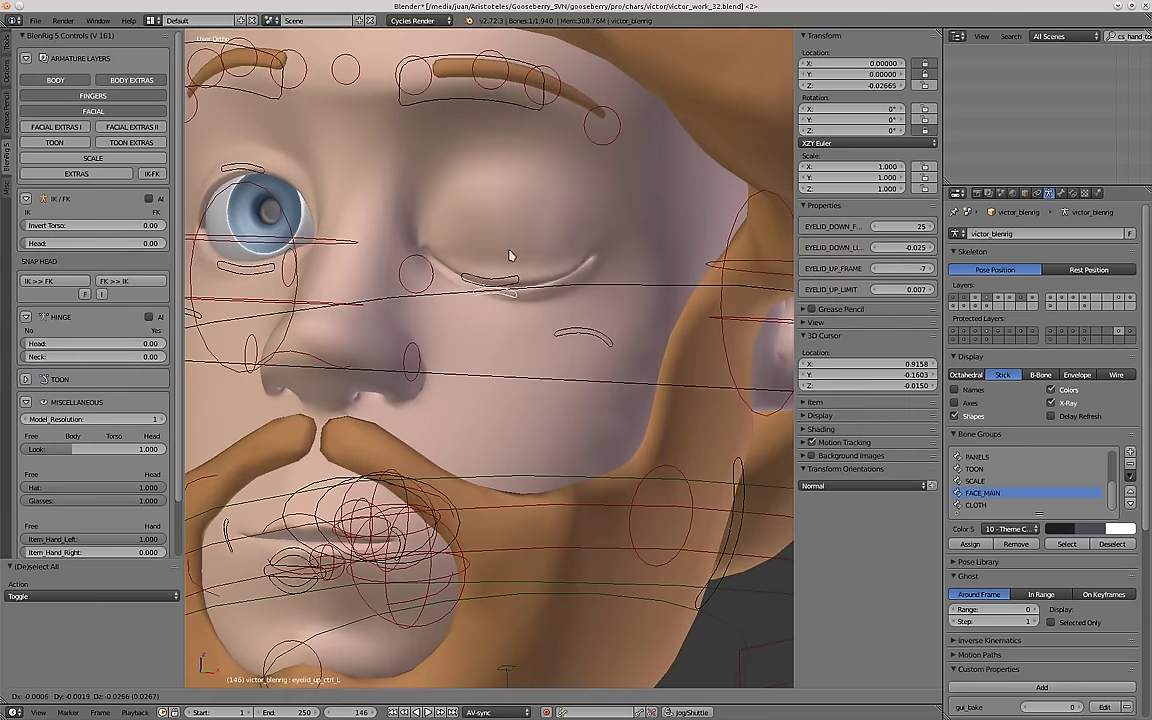
left_click(510, 243)
right_click(517, 282)
key("g")
left_click(522, 253)
Move eyelid_up_ctrl_L to about -0.009 in Z and rotate it to about 20° in X and 5° in Y.
right_click(518, 249)
key("g")
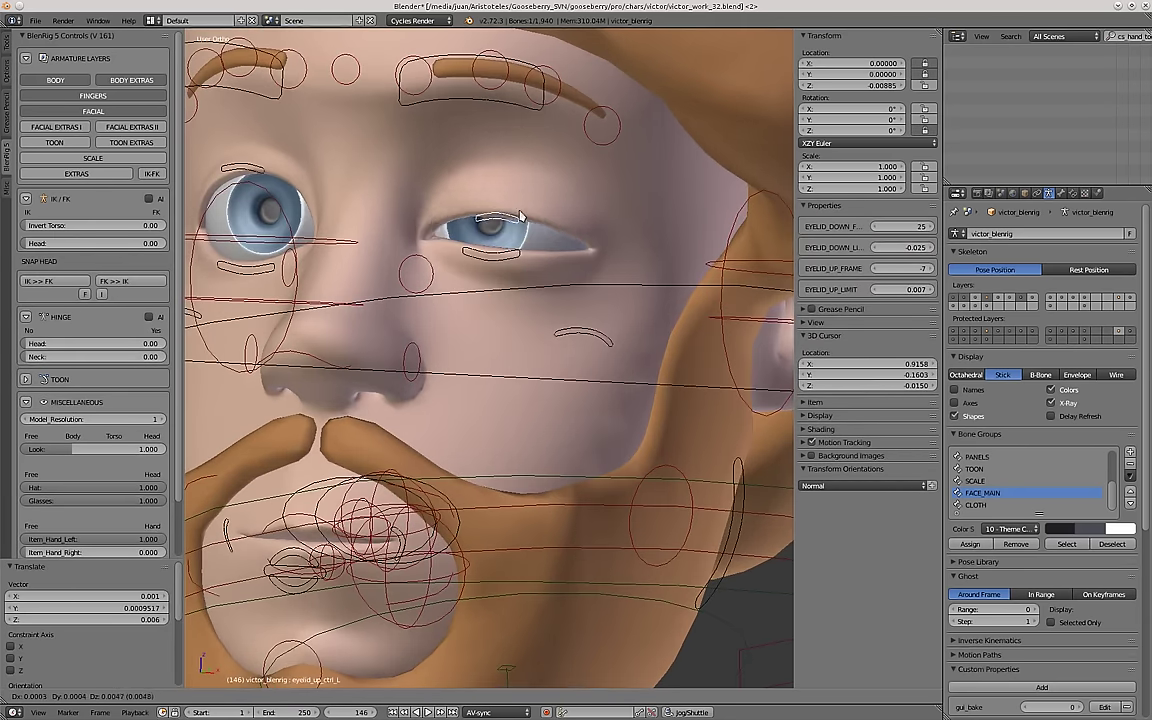
left_click(501, 246)
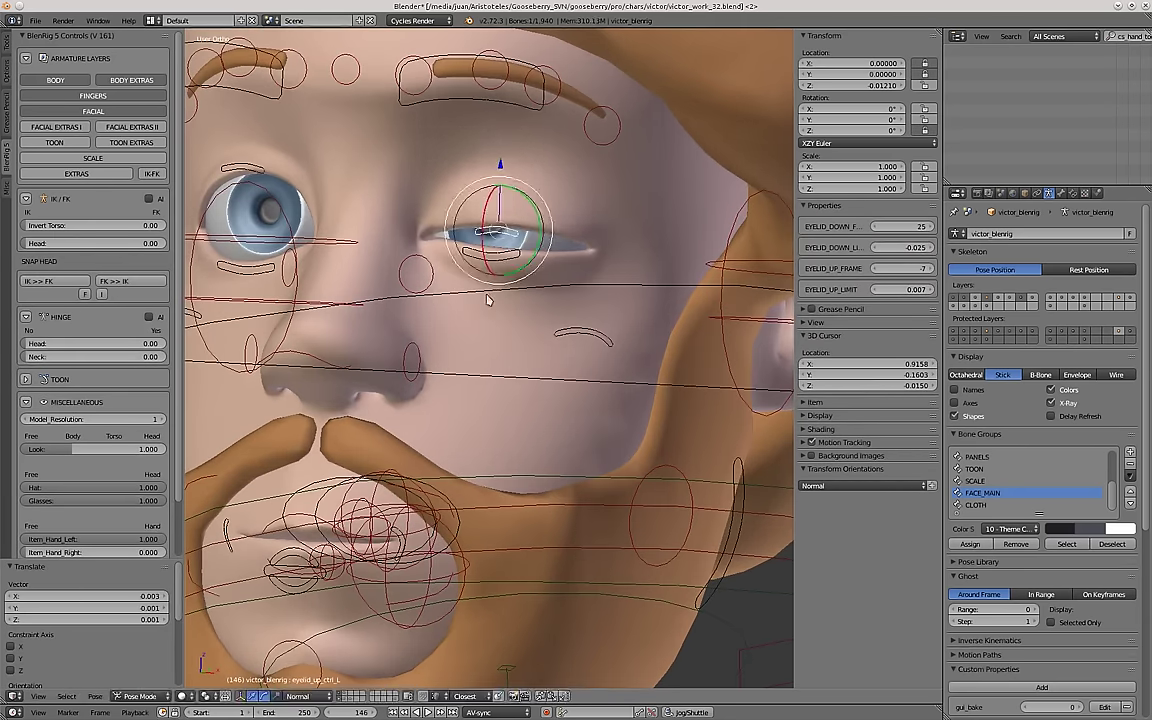
middle_click_drag(489, 298, 529, 315)
key("g")
left_click(576, 320)
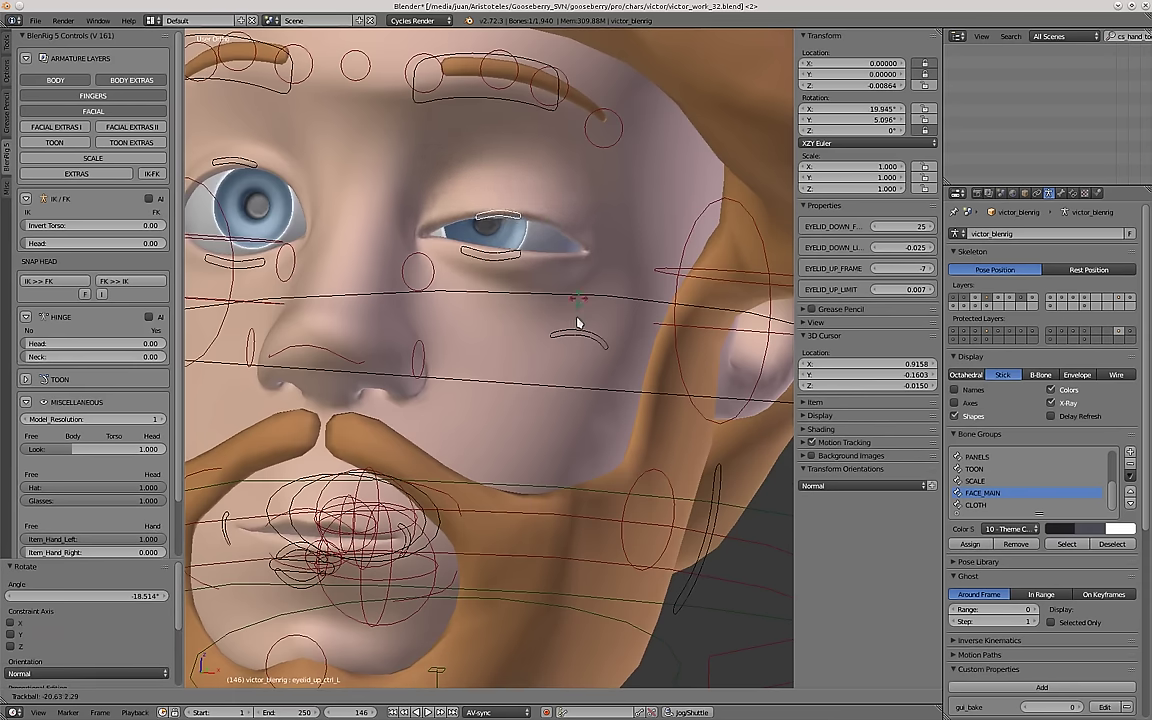
left_click(580, 321)
Raise eyelid_up_ctrl_L to about -0.001 in Z and rotate it to about 12° in X and -10° in Y.
key("r")
left_click(599, 303)
key("g")
left_click(613, 284)
key("r")
left_click(622, 279)
scroll(440, 338, "down", 2)
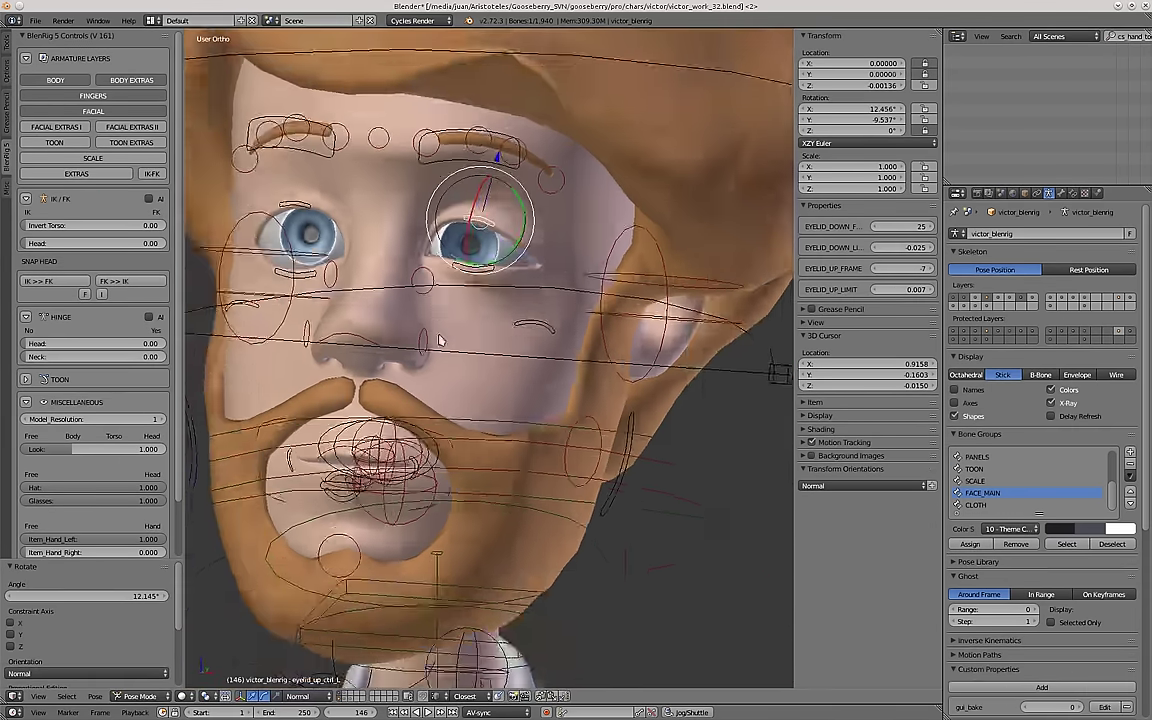
Select eyelid_low_ctrl_L and move the left lower eyelid down to about -0.001 in Z.
scroll(441, 340, "up", 3)
right_click(485, 276)
key("g")
left_click(483, 345)
scroll(481, 354, "down", 3)
middle_click_drag(481, 354, 556, 328)
key("g")
left_click(566, 319)
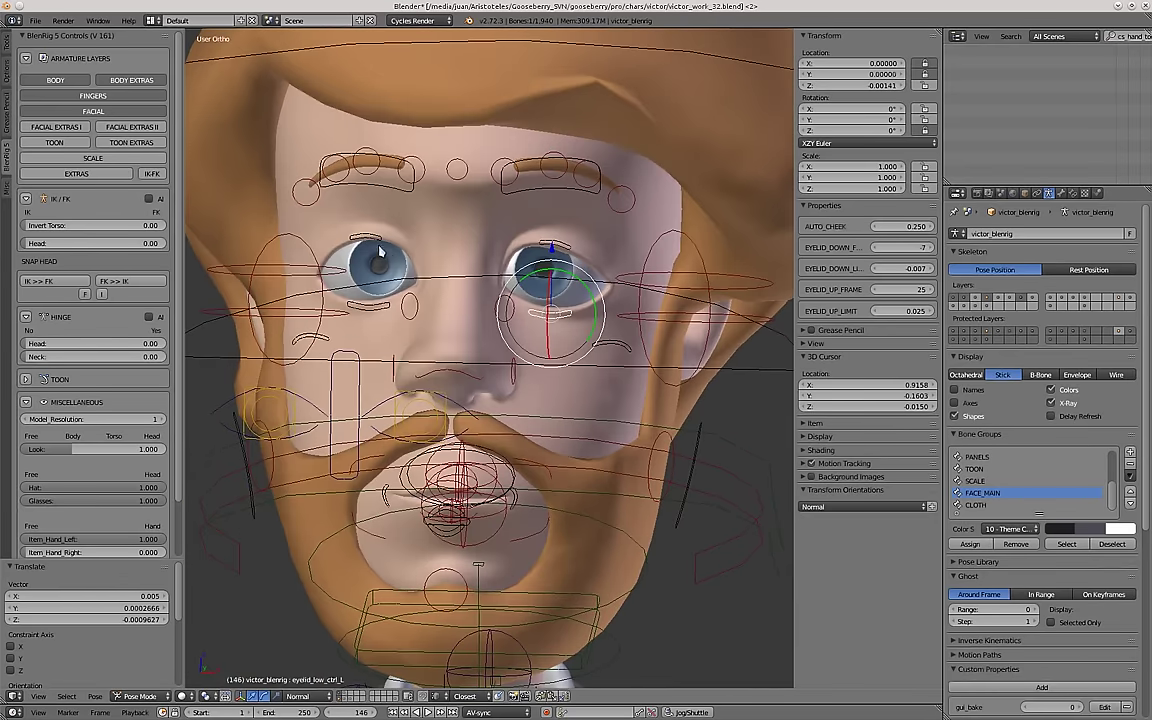
Raise eyelid_low_ctrl_R by about 0.007 in Z and move eyelid_up_ctrl_R down and back up to about 0.002 in Z.
right_click(366, 316)
scroll(378, 241, "up", 3)
right_click(378, 241)
key("g")
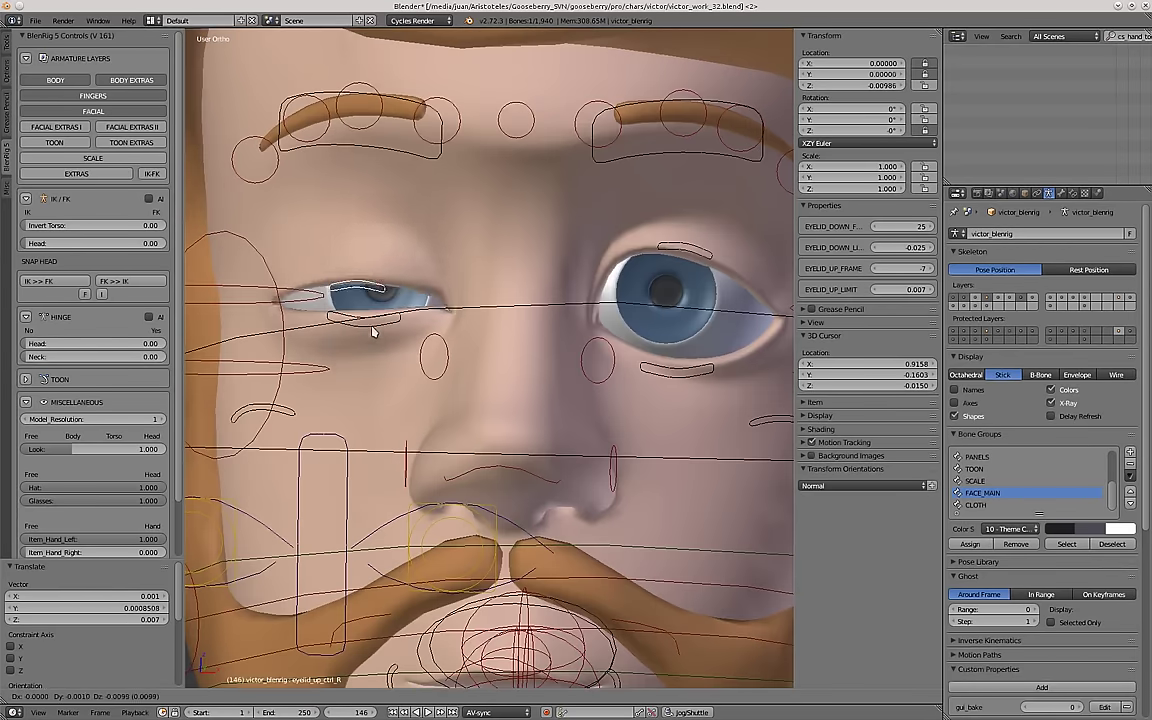
left_click(379, 197)
scroll(379, 198, "down", 3)
middle_click_drag(492, 298, 468, 285)
scroll(506, 305, "up", 1)
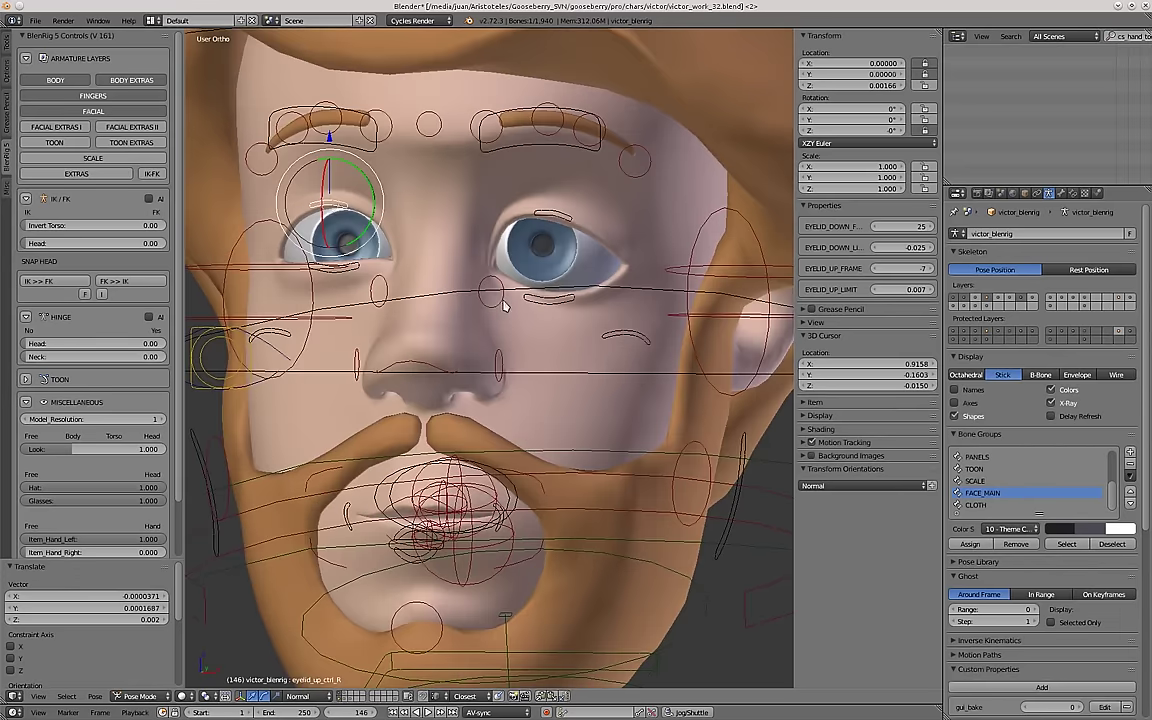
Raise nose_frown_ctrl_L by about 0.008 in Z and move nostril_ctrl_L to flex the left nostril.
right_click(507, 306)
key("g")
right_click_drag(507, 303, 506, 266)
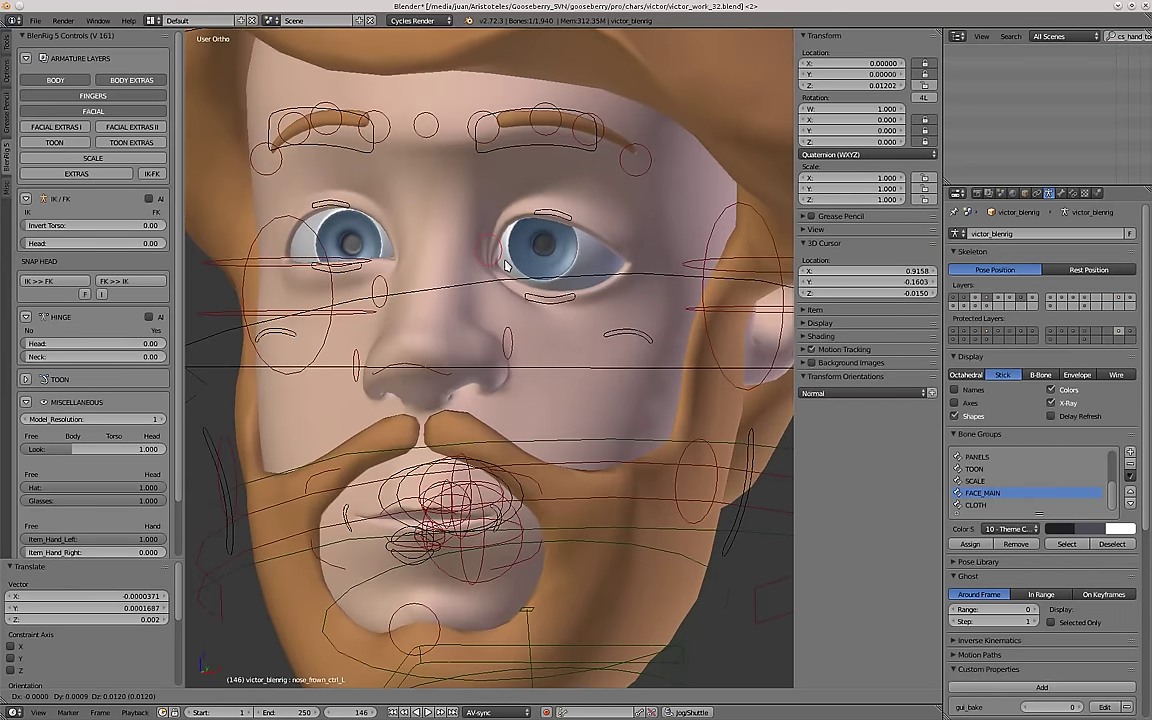
left_click(506, 311)
right_click(510, 359)
key("g")
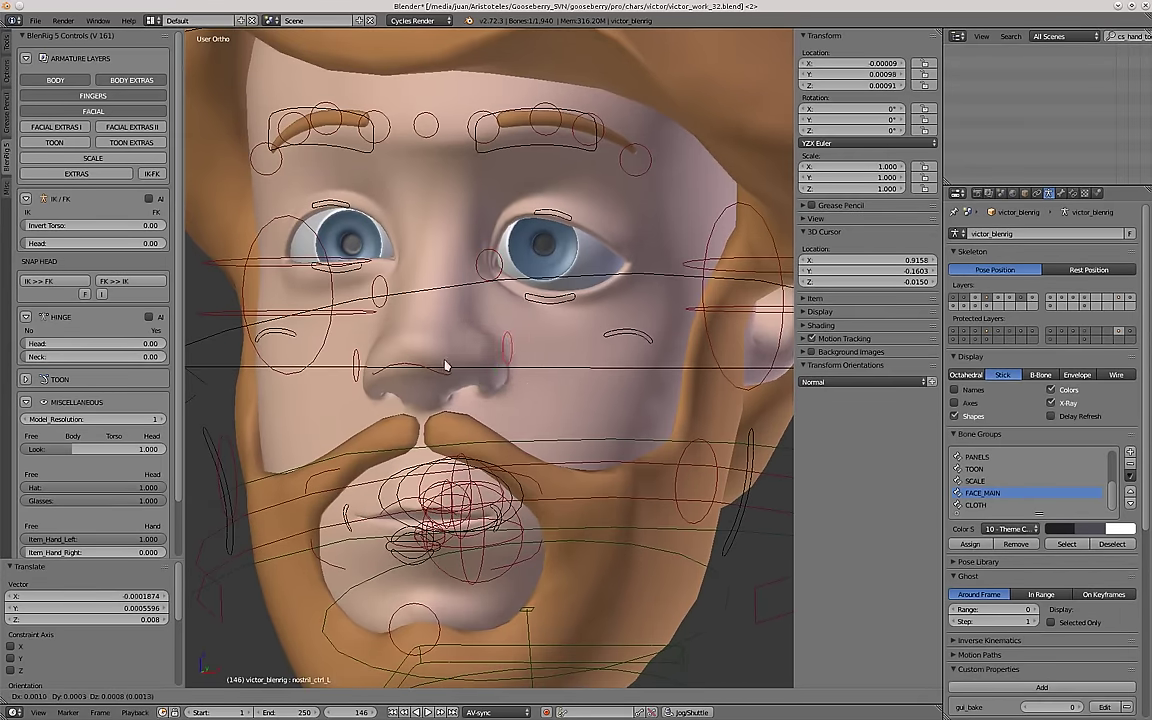
key("g")
middle_click_drag(437, 380, 455, 321)
Move nose_ctrl to deform the nose and scale it to about 1.355.
left_click(409, 357)
key("g")
left_click(316, 365)
key("s")
left_click(422, 420)
Clear the location and scale of all visible bones to reset the eyelids and nose, and deselect everything.
scroll(440, 415, "down", 2)
key("a")
key("a")
key("alt+g")
key("alt+s")
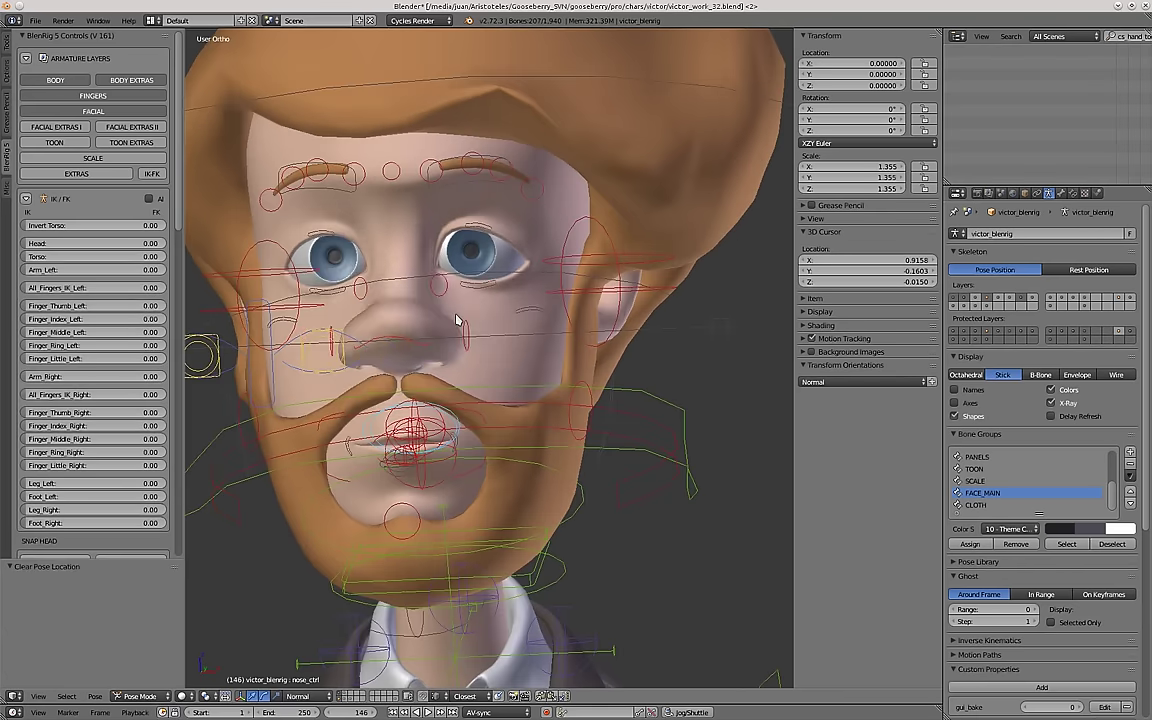
key("a")
Try moving cheek_ctrl_L to raise the left cheek, and cancel the move.
scroll(402, 505, "up", 1)
scroll(395, 465, "down", 2)
key("KP_1")
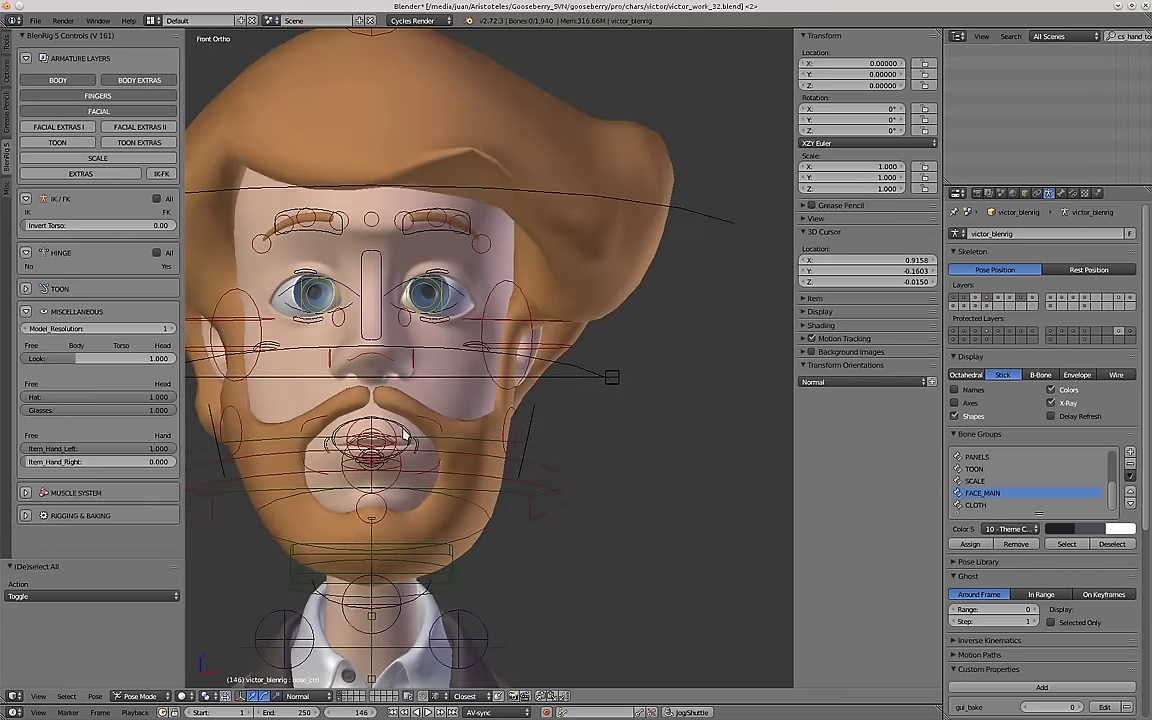
scroll(467, 361, "up", 1)
scroll(467, 361, "up", 1)
right_click(470, 344)
key("g")
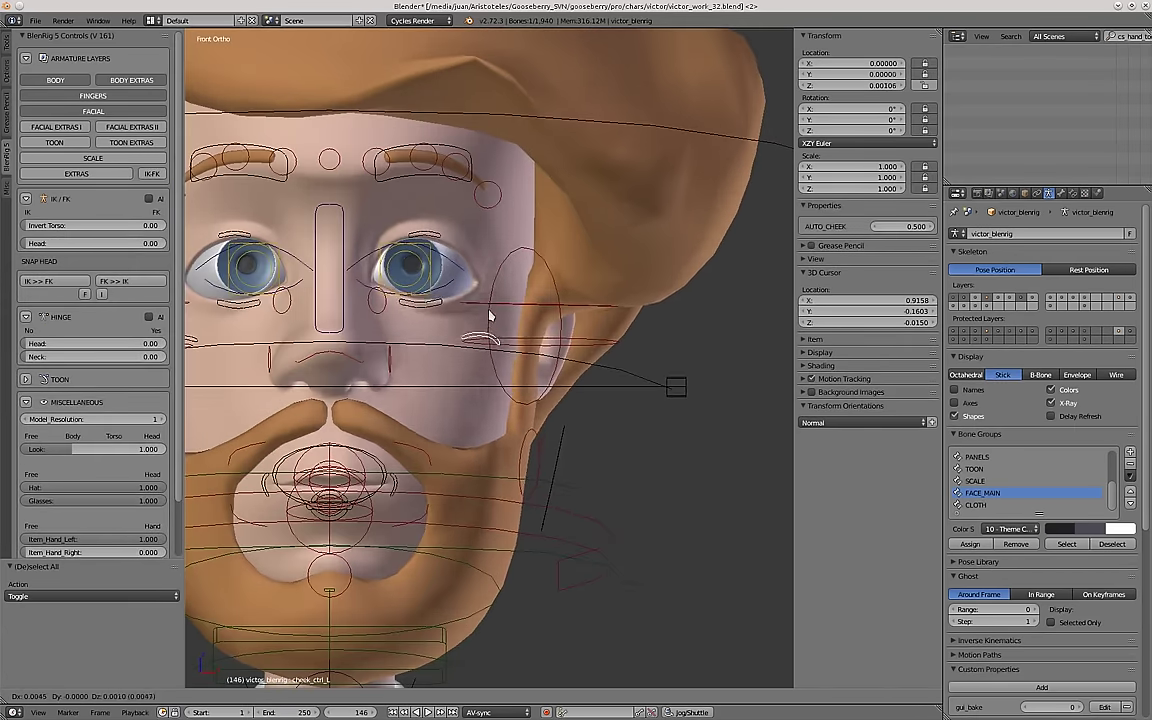
right_click(487, 333)
Deselect all bones and turn off X-Ray for the armature.
scroll(480, 336, "down", 3)
middle_click_drag(473, 339, 391, 430)
scroll(391, 430, "down", 1)
middle_click_drag(391, 430, 543, 340, "shift")
scroll(393, 421, "up", 2)
scroll(393, 400, "down", 4)
scroll(499, 377, "up", 1)
key("a")
scroll(545, 330, "up", 2)
left_click(1060, 402)
scroll(572, 338, "down", 2)
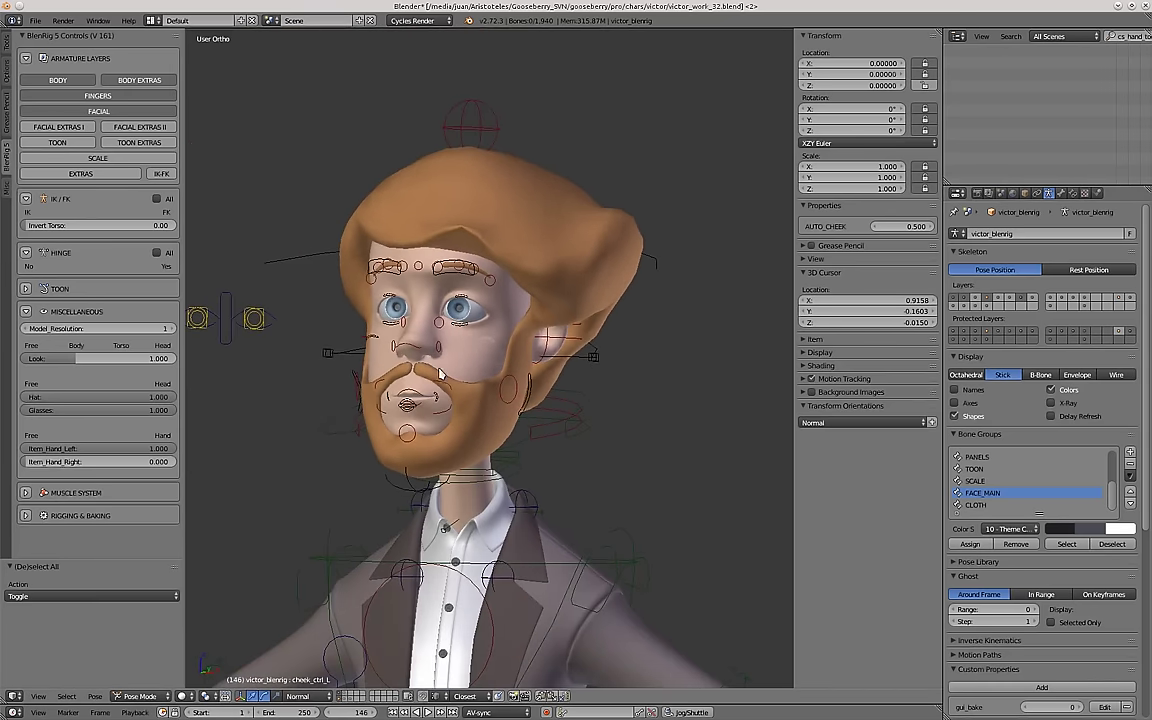
scroll(490, 245, "up", 1)
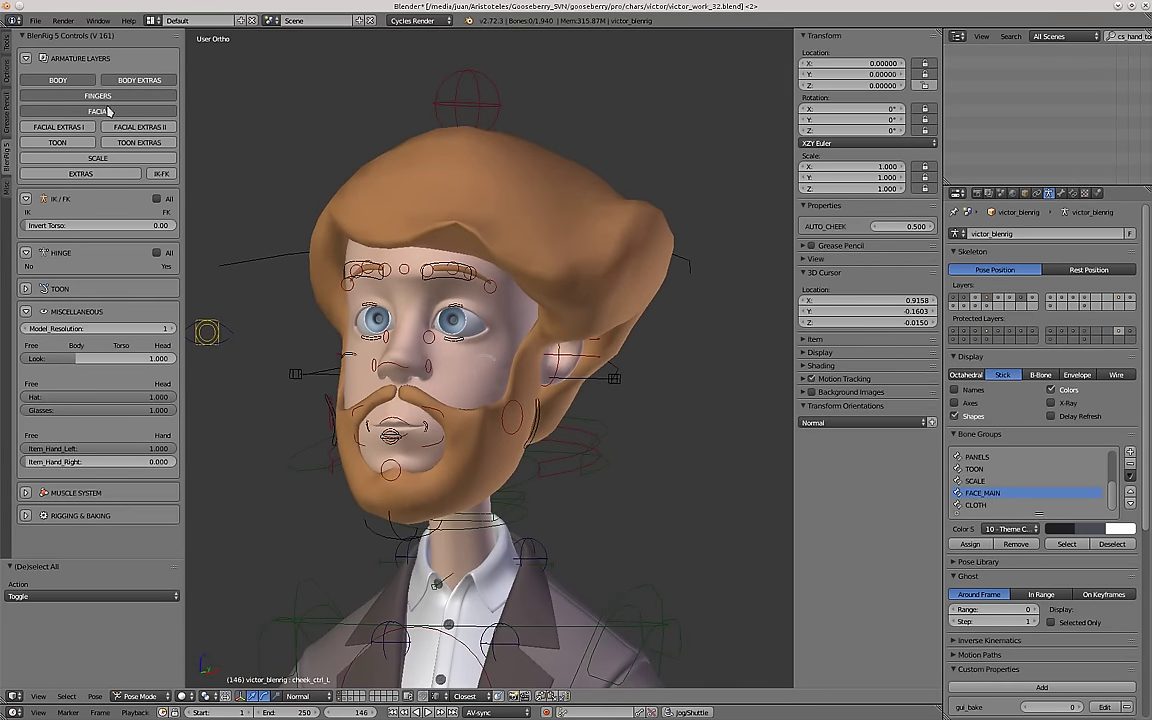
Try moving the head_stretch control above the head.
scroll(435, 190, "down", 1)
right_click(480, 150)
middle_click_drag(473, 162, 503, 175, "shift")
scroll(468, 152, "up", 1)
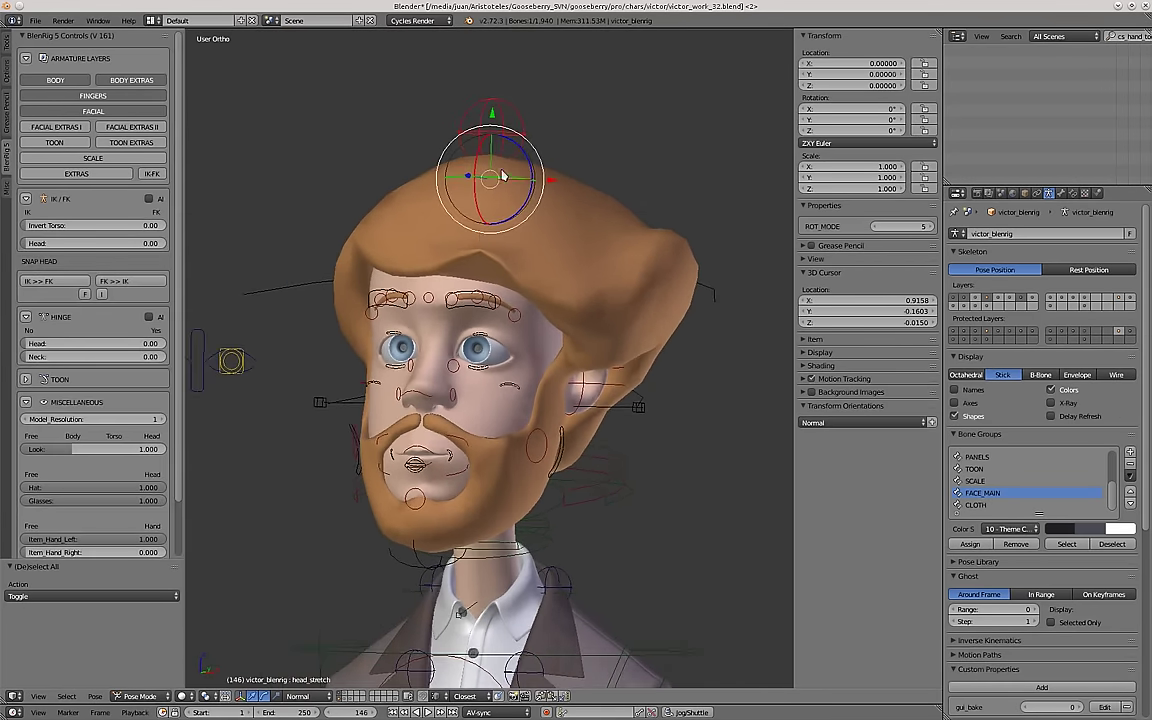
scroll(503, 175, "up", 1)
scroll(452, 145, "down", 2)
key("g")
right_click(450, 299)
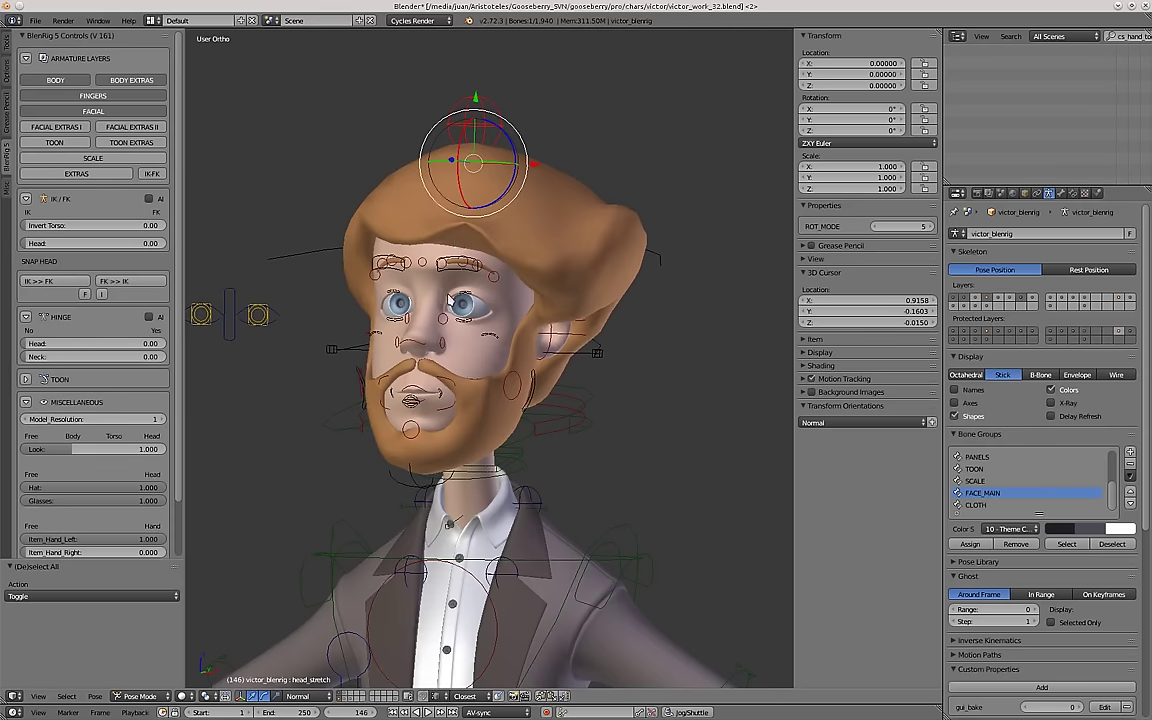
Select head_top_ctrl and examine the upper-head controls from several angles.
middle_click_drag(491, 261, 609, 335)
right_click(665, 266)
middle_click_drag(708, 296, 650, 313)
middle_click_drag(722, 328, 652, 335)
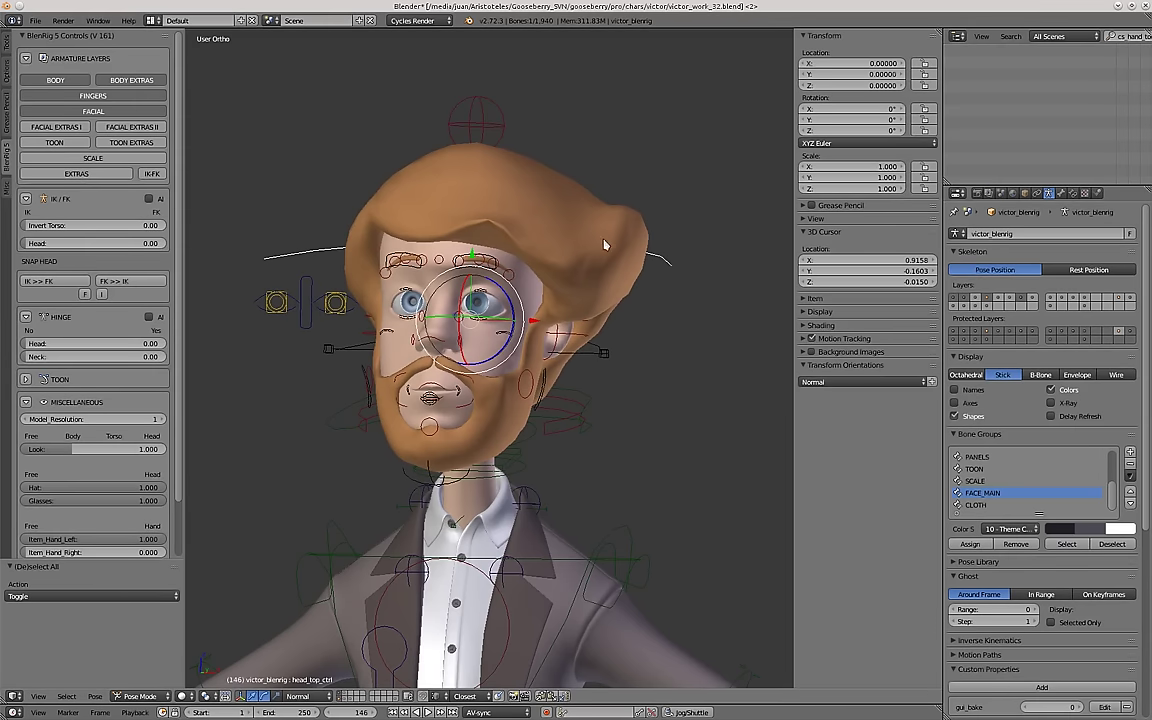
middle_click_drag(463, 274, 424, 346)
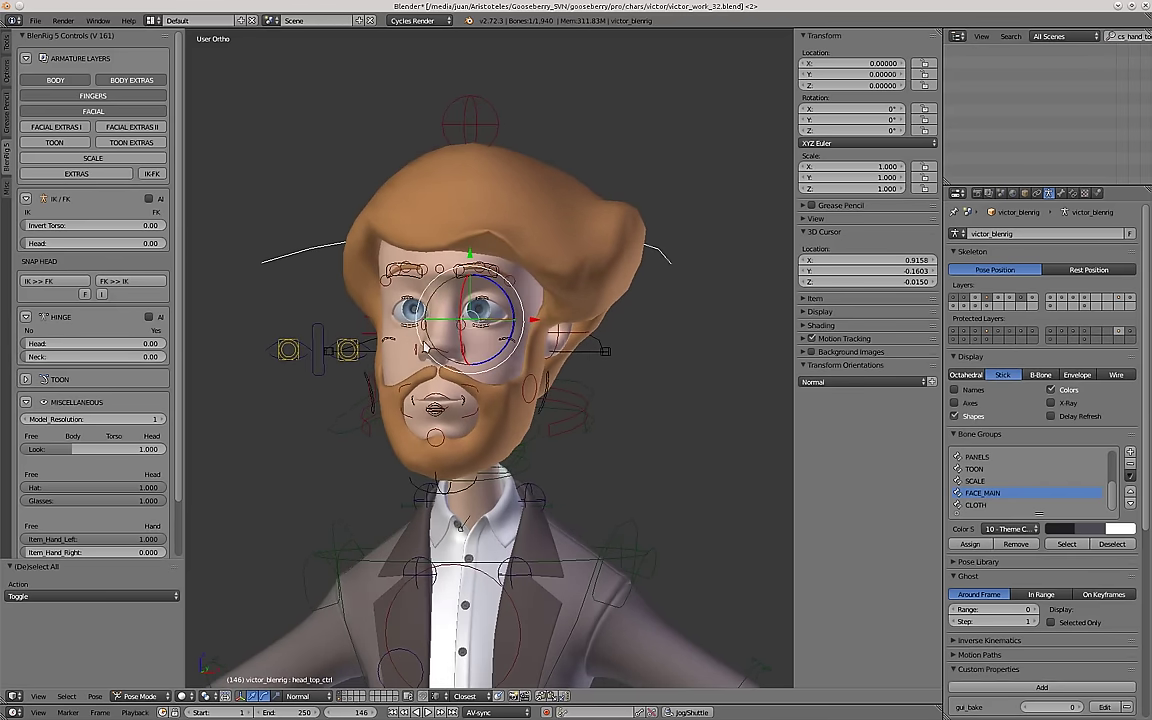
scroll(467, 321, "up", 1)
middle_click_drag(509, 351, 497, 340)
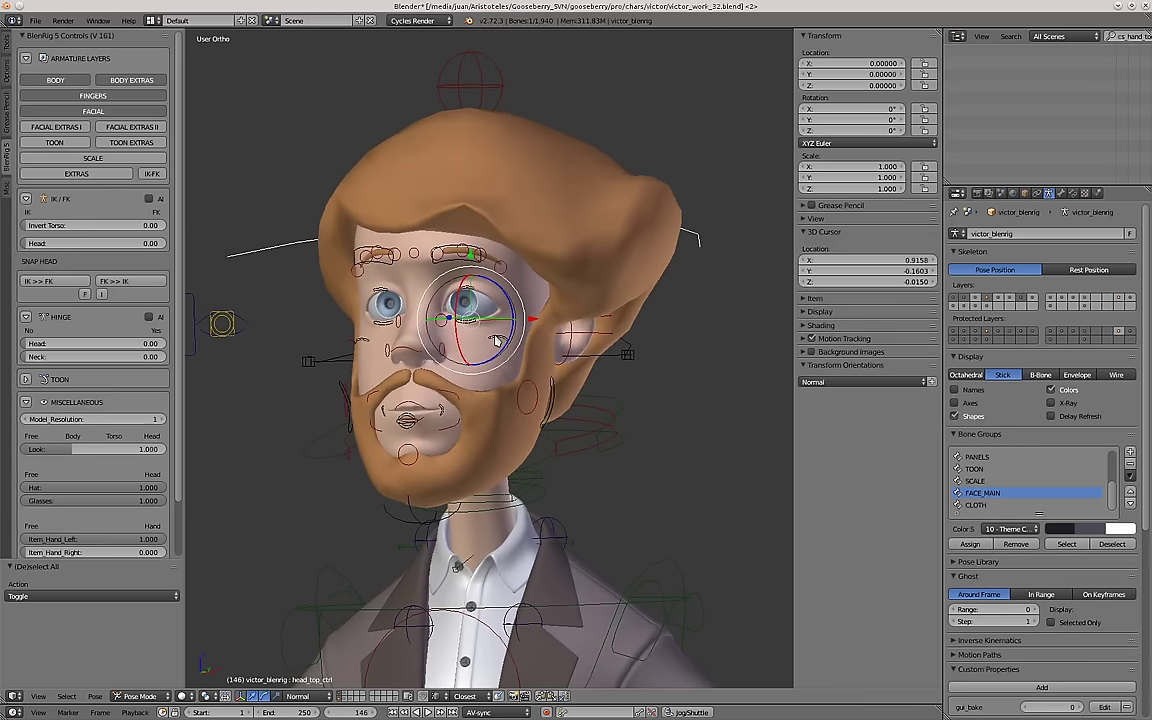
scroll(527, 355, "down", 2)
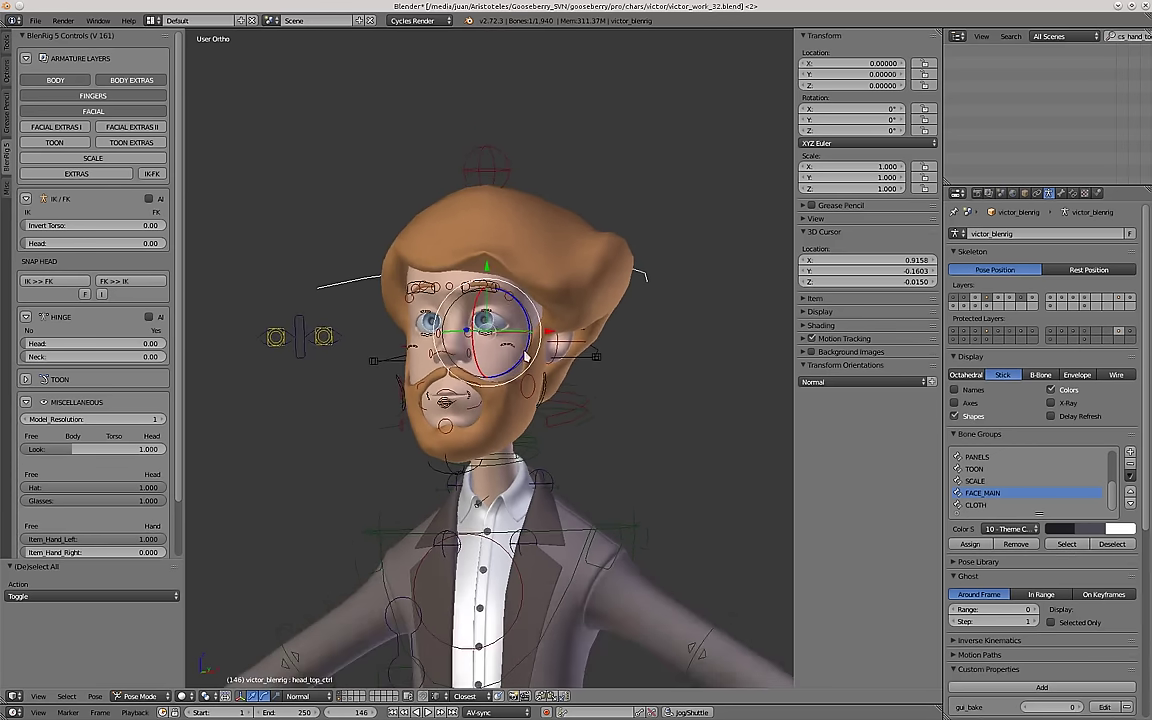
scroll(492, 322, "up", 3)
scroll(492, 362, "down", 1)
scroll(491, 358, "up", 1)
scroll(491, 357, "down", 1)
middle_click_drag(491, 355, 445, 345)
Try stretching the head again by moving head_stretch.
right_click(482, 112)
scroll(482, 115, "down", 2)
key("g")
right_click(494, 213)
Try rotating head_top_ctrl freely with trackball rotation to bend the upper head.
scroll(583, 180, "up", 1)
right_click(643, 231)
middle_click_drag(620, 330, 650, 334)
middle_click_drag(560, 354, 632, 340)
scroll(635, 338, "up", 1)
key("r")
key("r")
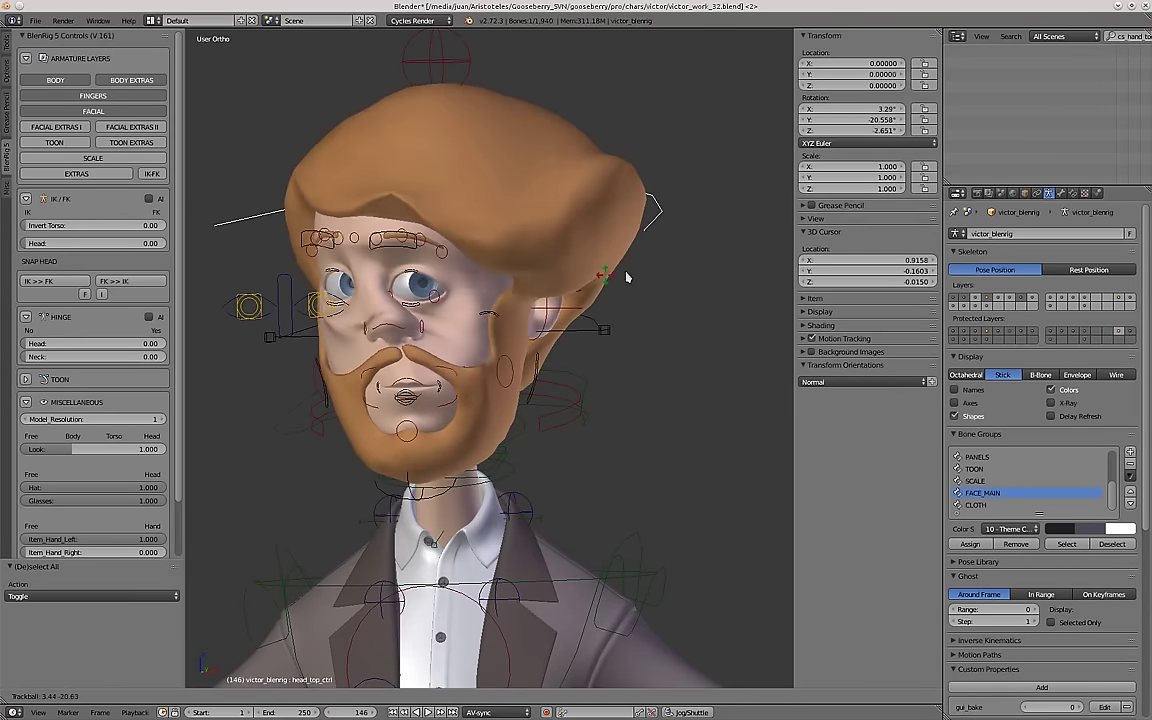
right_click(599, 315)
key("r")
key("r")
right_click(589, 326)
Rotate head_mid_ctrl to tilt the middle of the head, and rotate head_top_ctrl by about 5.1°.
middle_click_drag(589, 326, 625, 328)
key("r")
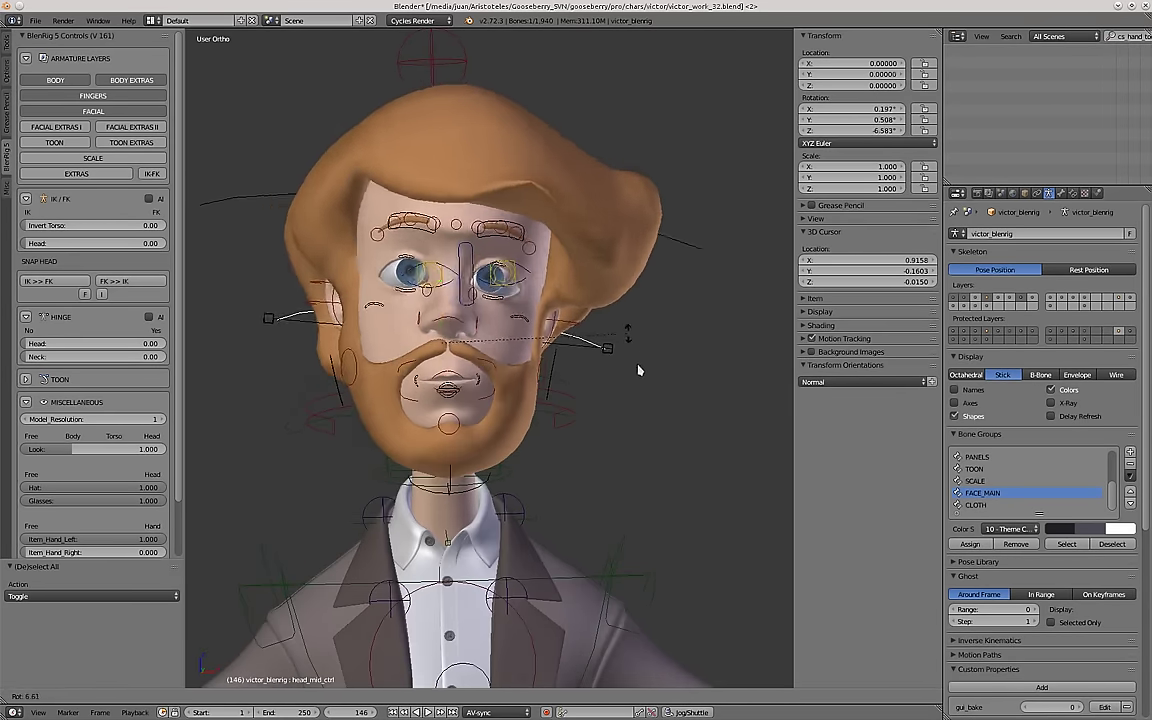
left_click(638, 411)
key("r")
left_click(680, 392)
middle_click_drag(550, 303, 486, 322)
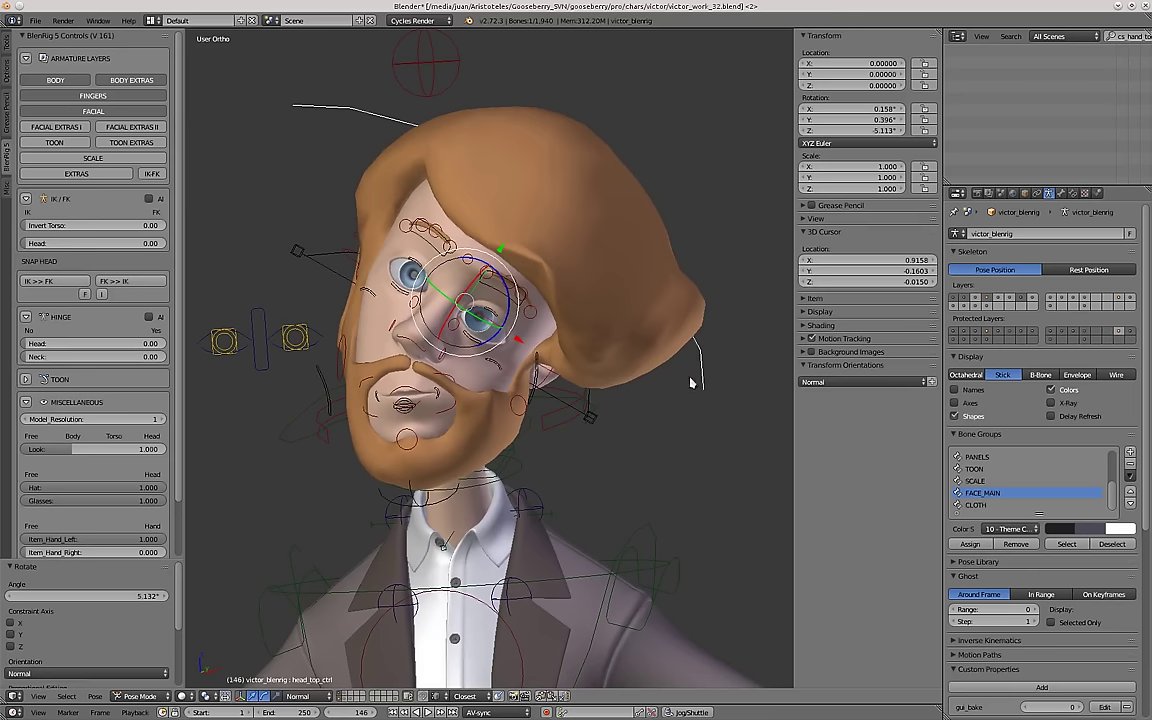
Rotate head_mid_ctrl by about -17.5° and adjust head_top_ctrl with a trackball rotation.
scroll(584, 396, "up", 2)
right_click(603, 393)
key("r")
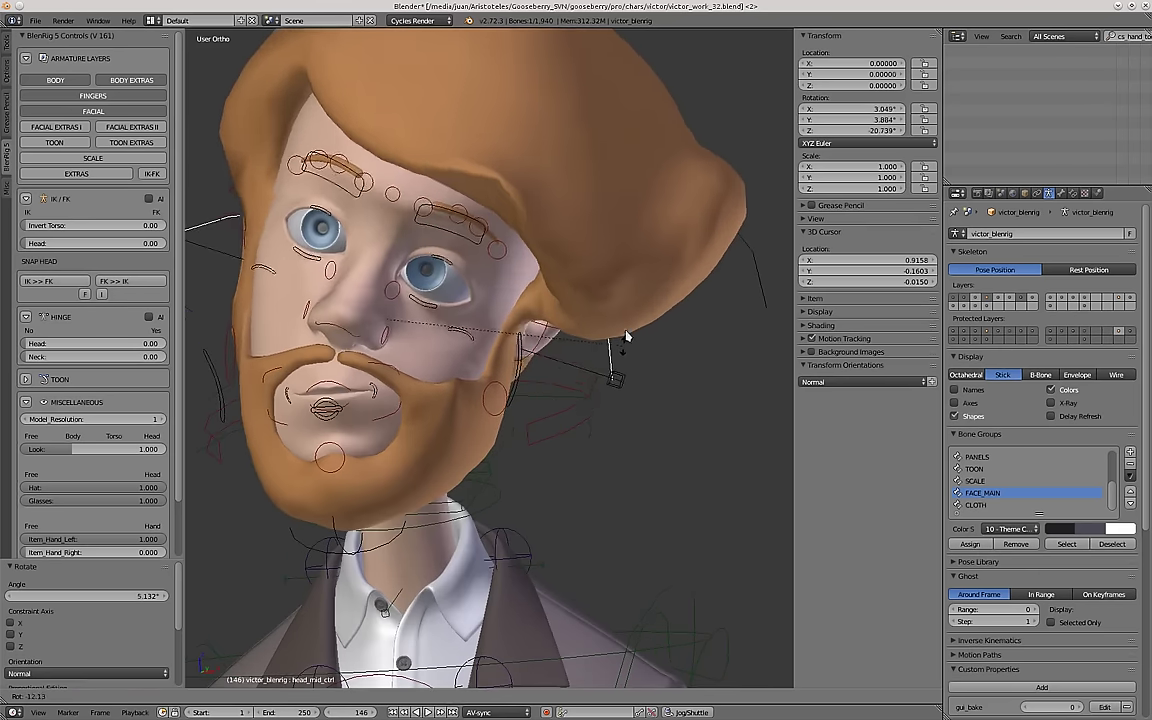
left_click(637, 320)
scroll(642, 316, "down", 2)
key("r")
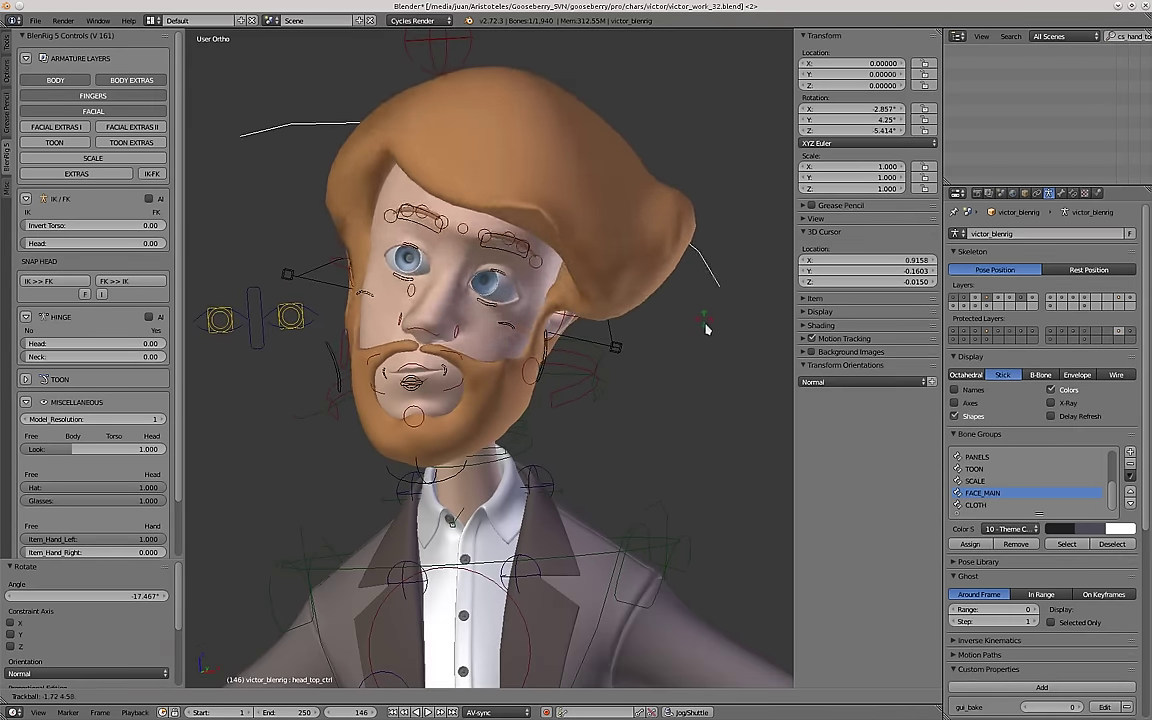
left_click(707, 330)
Refine the head's bend with trackball rotations of head_mid_ctrl and head_top_ctrl.
right_click(606, 345)
scroll(597, 346, "up", 1)
middle_click_drag(596, 348, 613, 355)
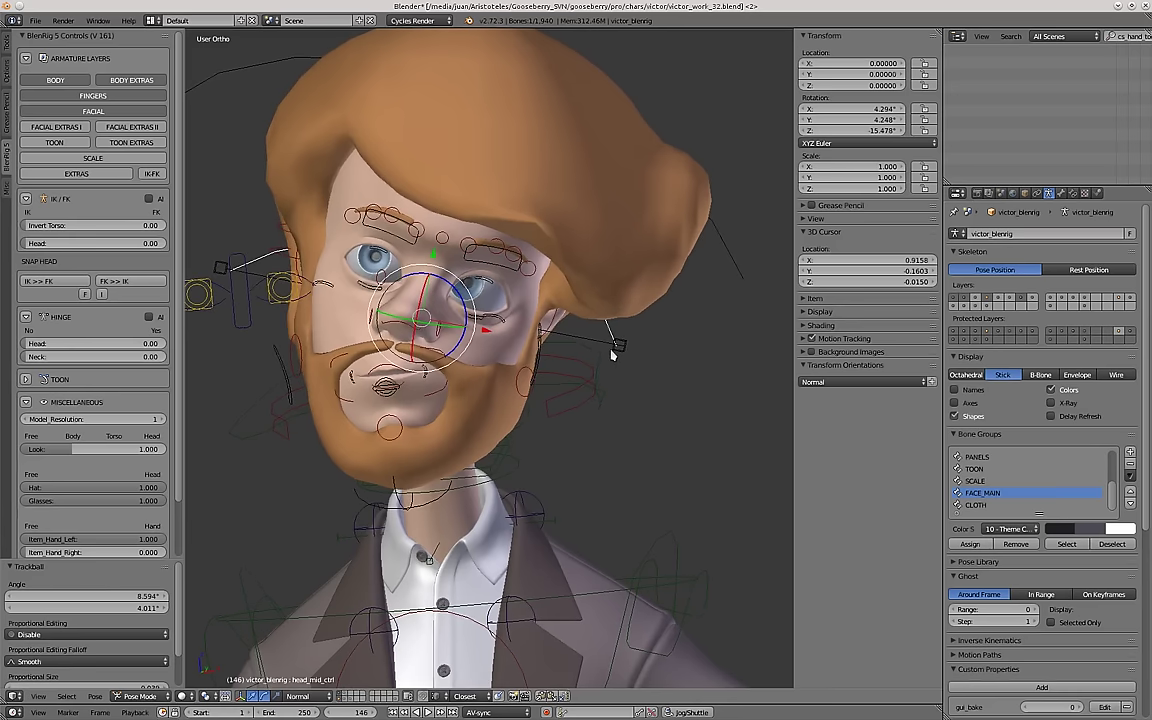
key("r")
key("r")
right_click(724, 268)
right_click(733, 263)
key("r")
key("r")
right_click(710, 297)
key("r")
key("r")
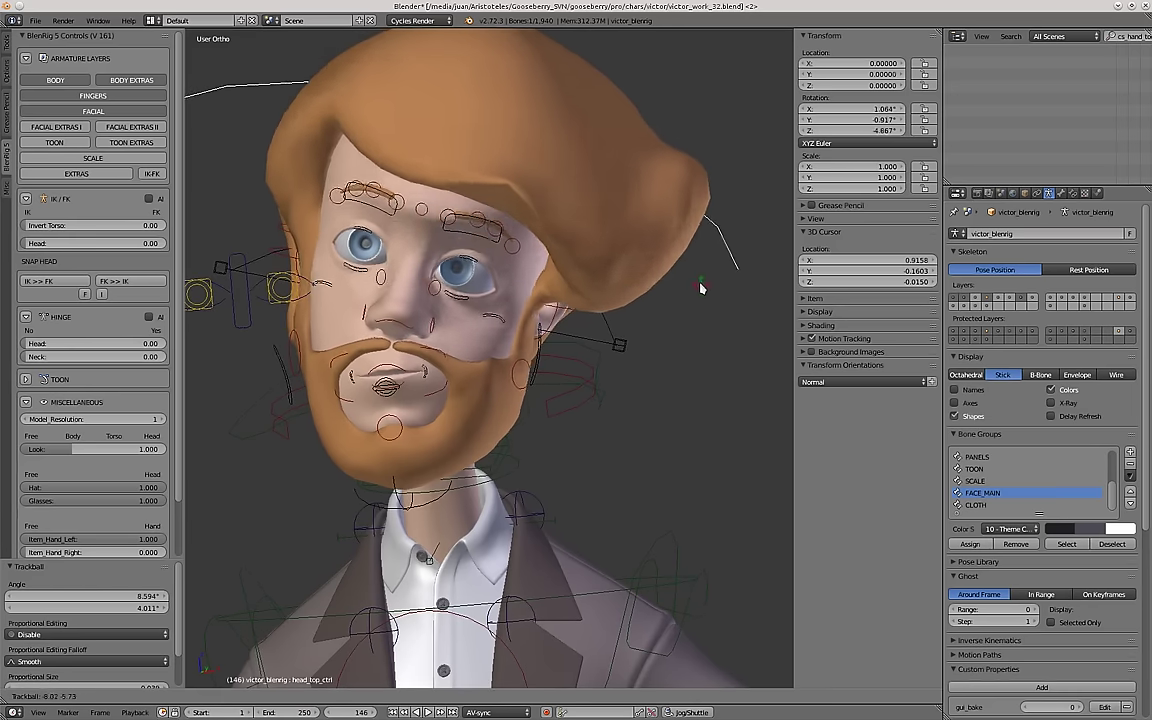
left_click(702, 286)
Select all visible bones and clear their rotation to reset the head.
key("a")
key("a")
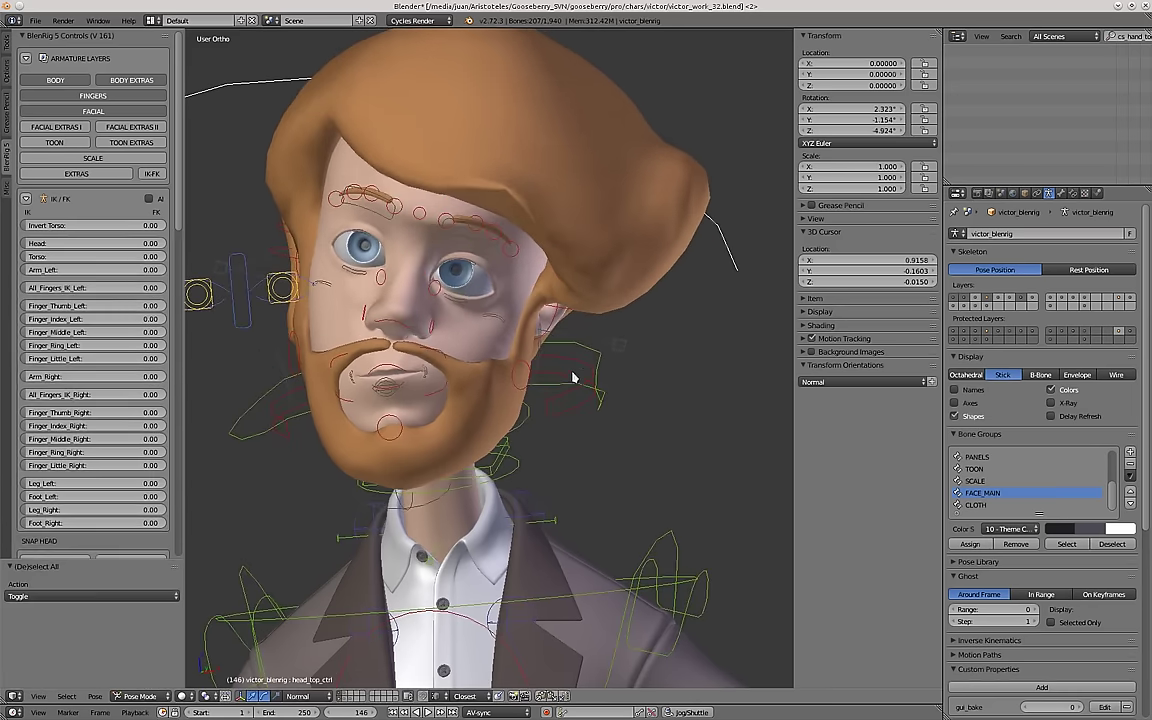
right_click(428, 514)
Rotate head_mid_ctrl twice to tilt the head, the second time by about 15.4°.
middle_click_drag(615, 349, 640, 292, "shift")
right_click(640, 296)
key("r")
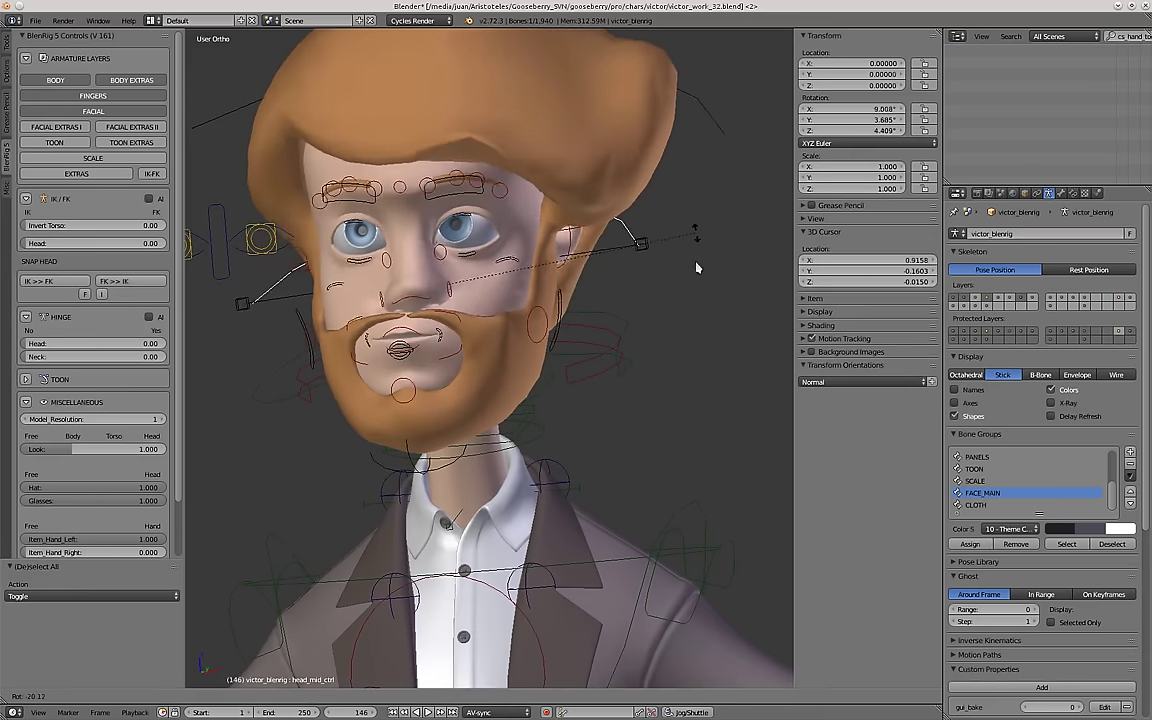
left_click(690, 277)
key("r")
mouse_move(619, 397)
middle_mouse_down()
mouse_move(540, 395)
mouse_move(620, 391)
mouse_move(612, 411)
middle_mouse_up()
left_click(656, 394)
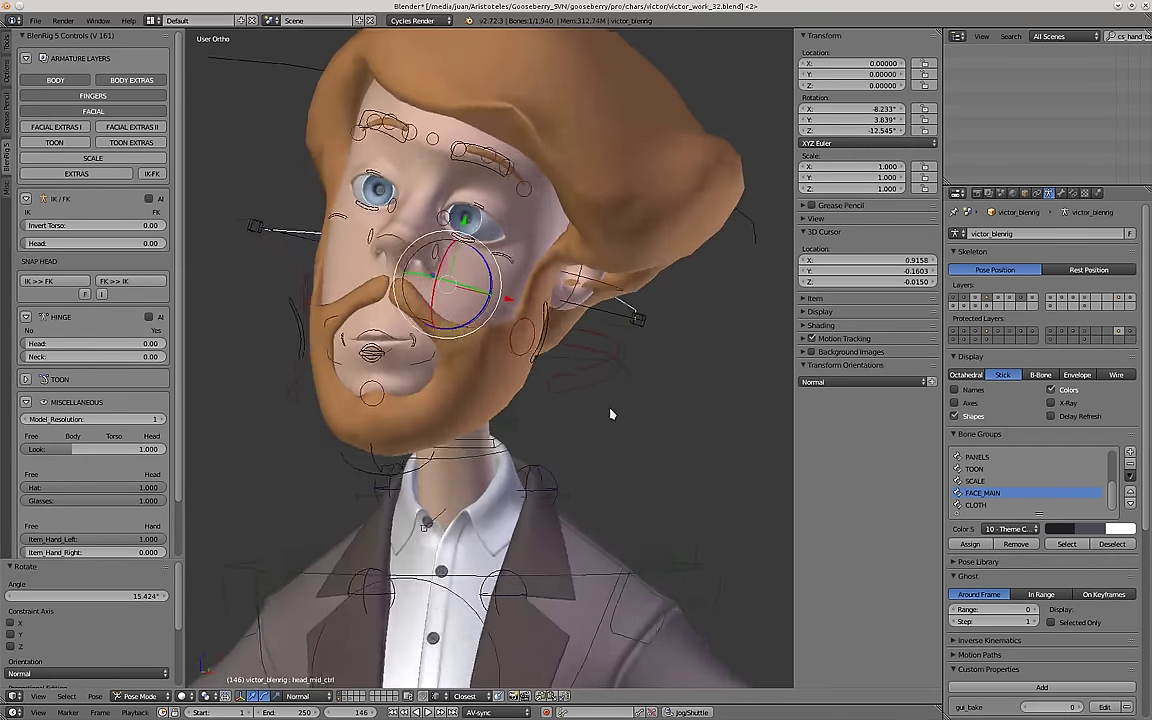
Move head_mid_curve by about 0.004, 0.002 and 0.006 to curve the middle of the head.
scroll(630, 350, "up", 2)
right_click(640, 325)
scroll(645, 336, "down", 3)
scroll(620, 353, "up", 2)
key("g")
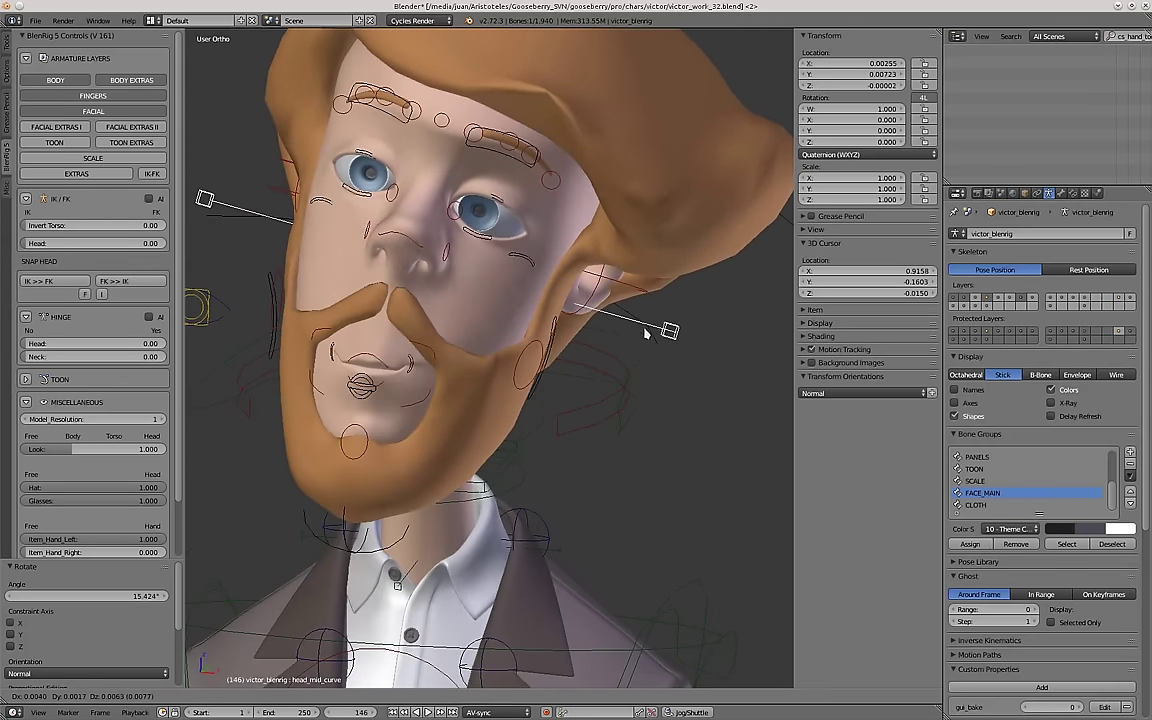
left_click(677, 350)
Inspect how head_mid_curve moves the facial deformation bones in B-Bone display, and restore the Stick display.
left_click(1040, 374)
key("g")
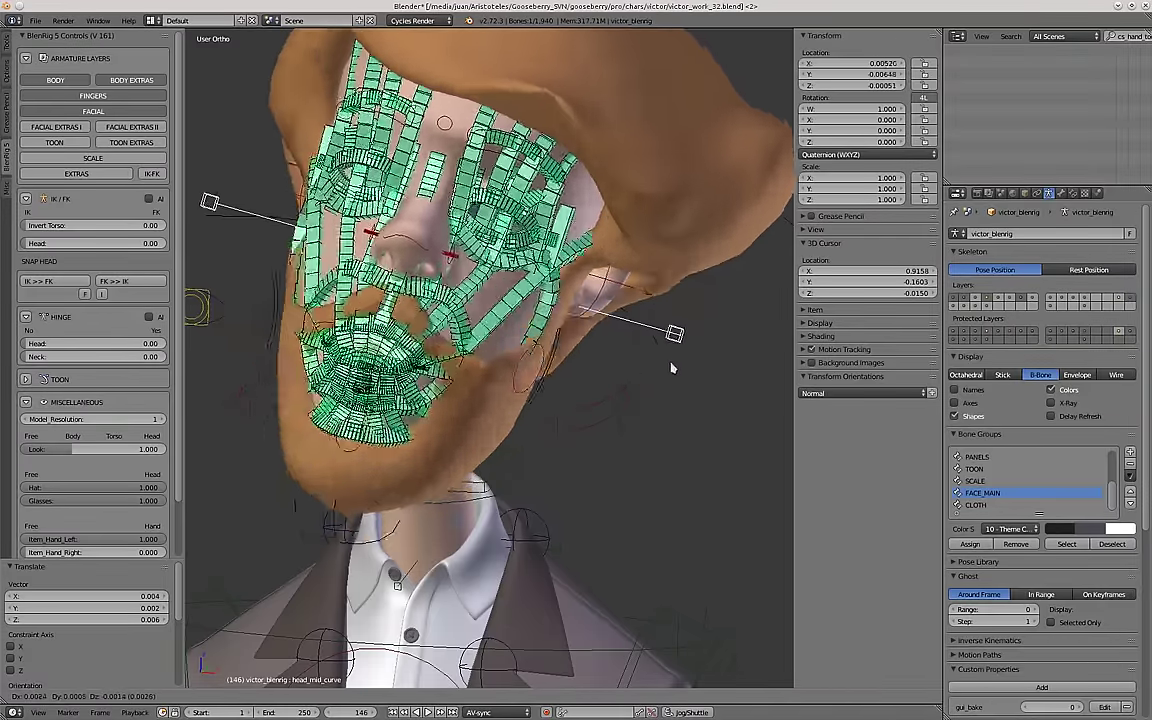
right_click(690, 354)
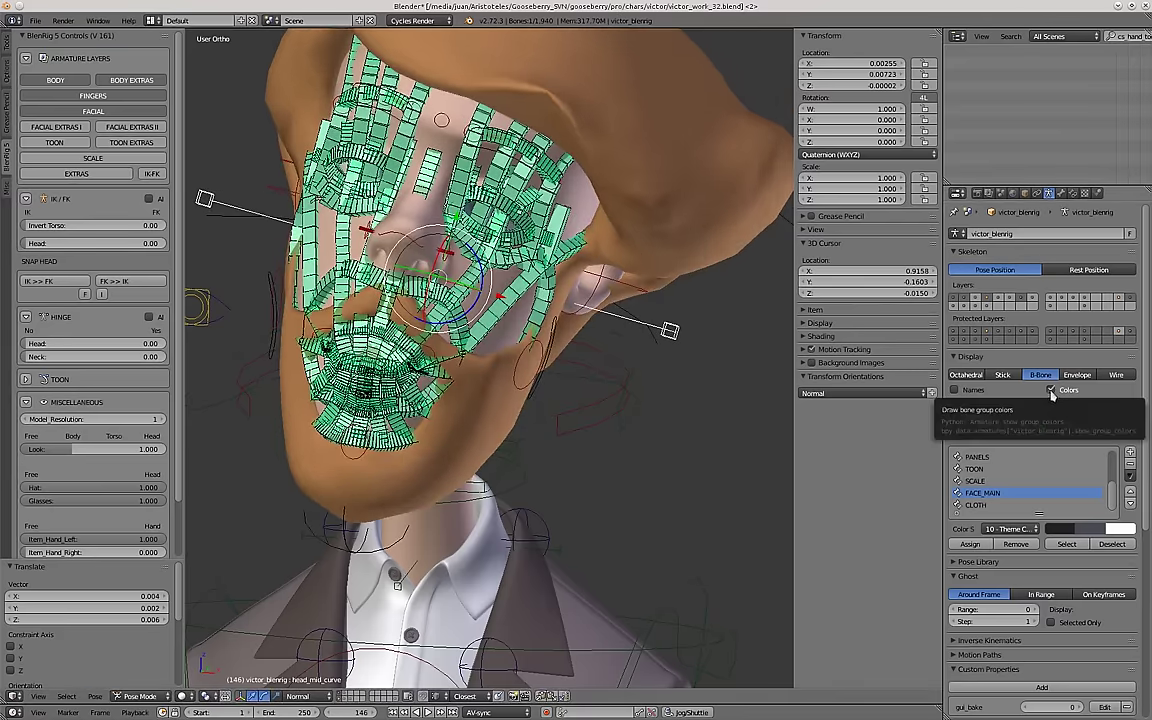
left_click(1122, 298, "shift")
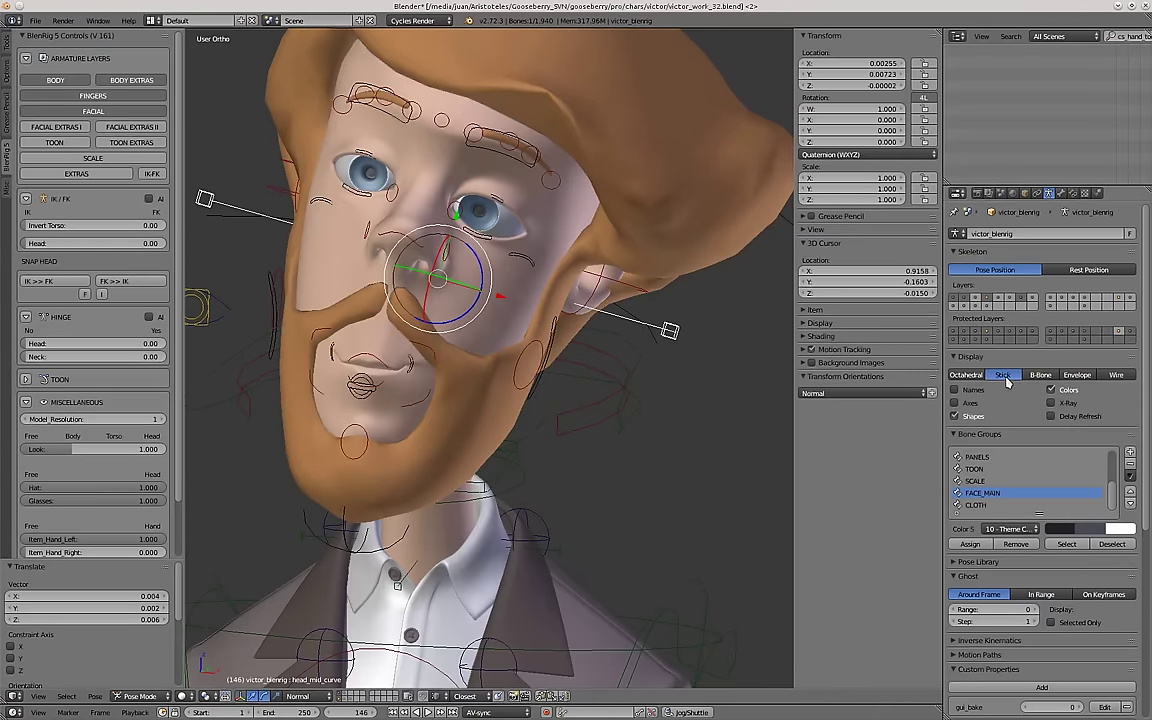
Move head_mid_curve down by about 0.015 to bend the head's curvature.
scroll(534, 294, "down", 1)
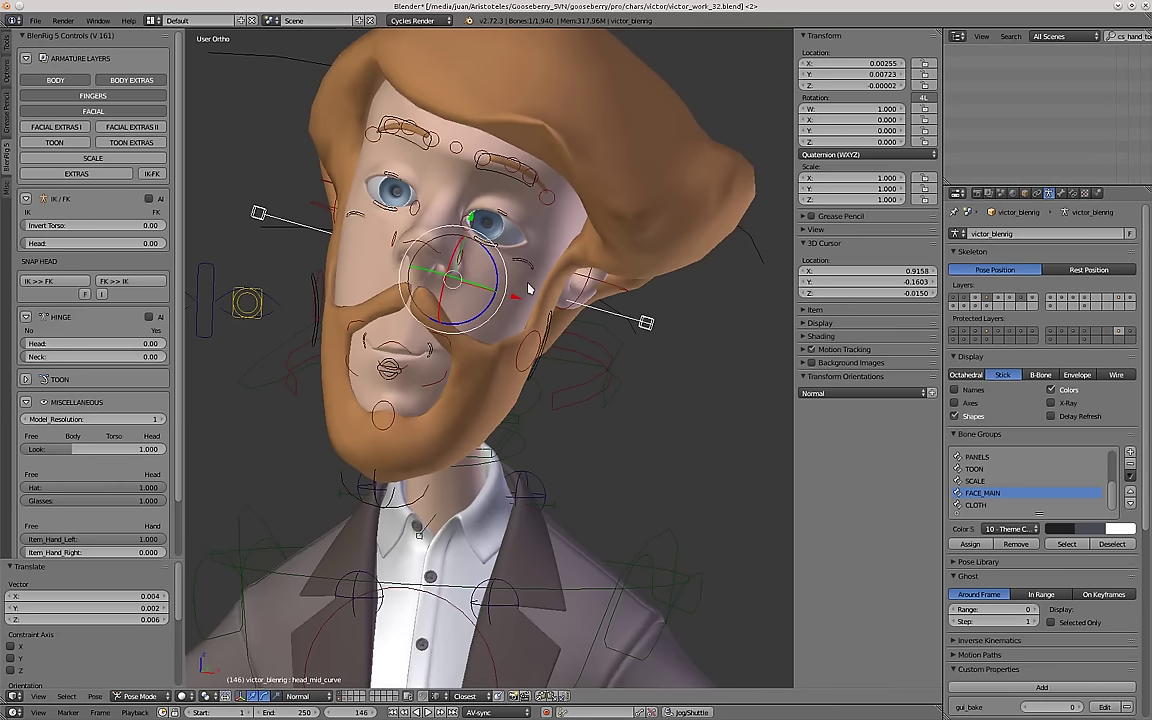
scroll(535, 295, "up", 1)
scroll(557, 299, "down", 1)
key("g")
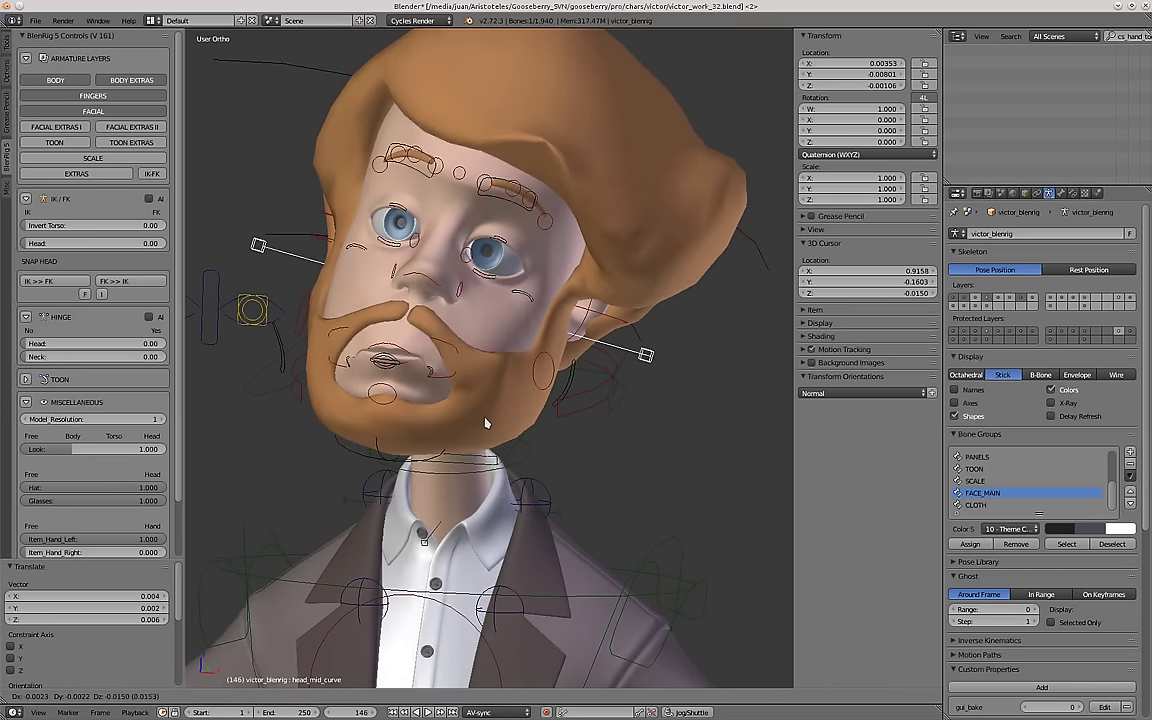
left_click(486, 422)
Reset the pose of all visible bones to restore the head, and deselect everything.
key("a")
key("a")
key("alt+g")
key("a")
Try moving mouth_str_ctrl below the chin downward.
key("g")
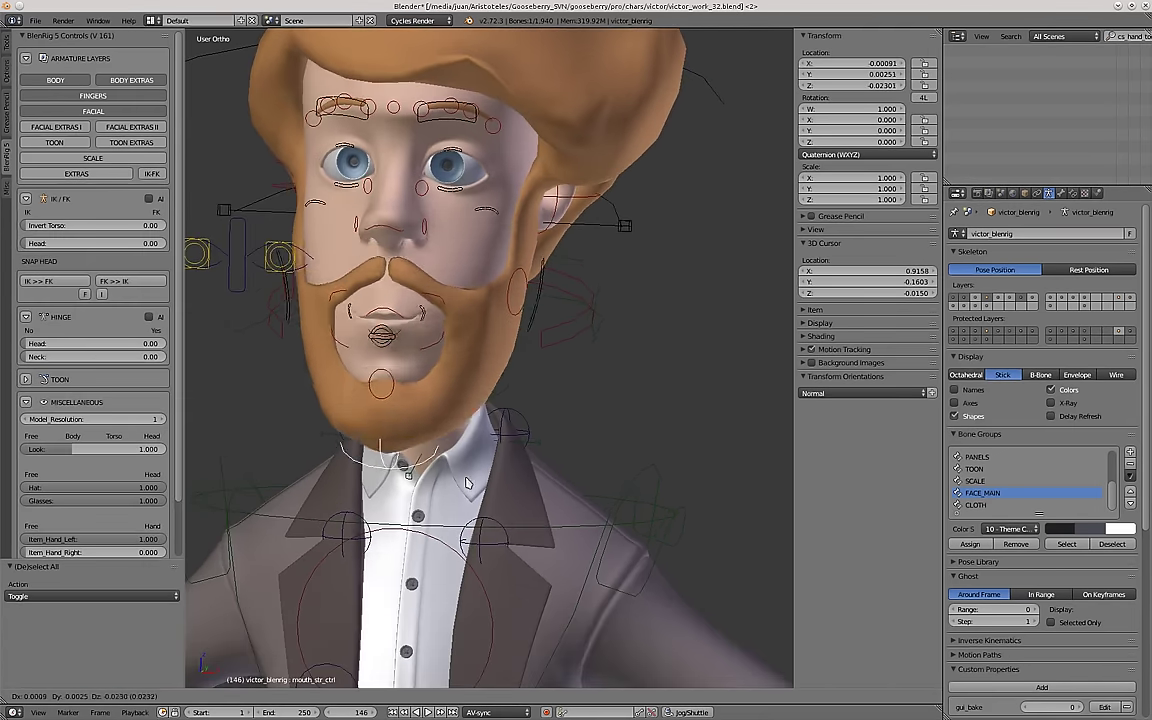
right_click(424, 436)
scroll(424, 330, "up", 2)
Move mouth_ctrl by about 0.018, 0.002 and -0.015 to open the mouth in a smile.
right_click(392, 320)
key("g")
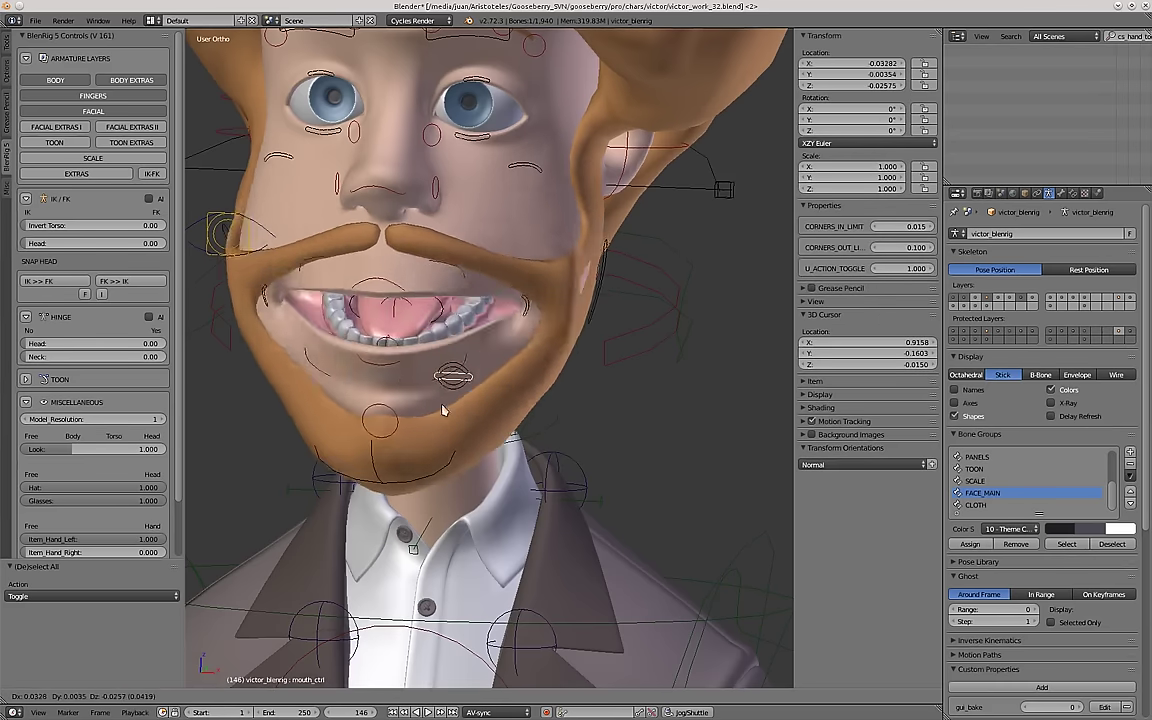
left_click(436, 398)
middle_click_drag(440, 398, 481, 380)
scroll(481, 380, "down", 1)
Move mouth_str_ctrl by about 0.022, 0.003 and -0.005, and move it again to stretch the lower face.
right_click(434, 474)
key("g")
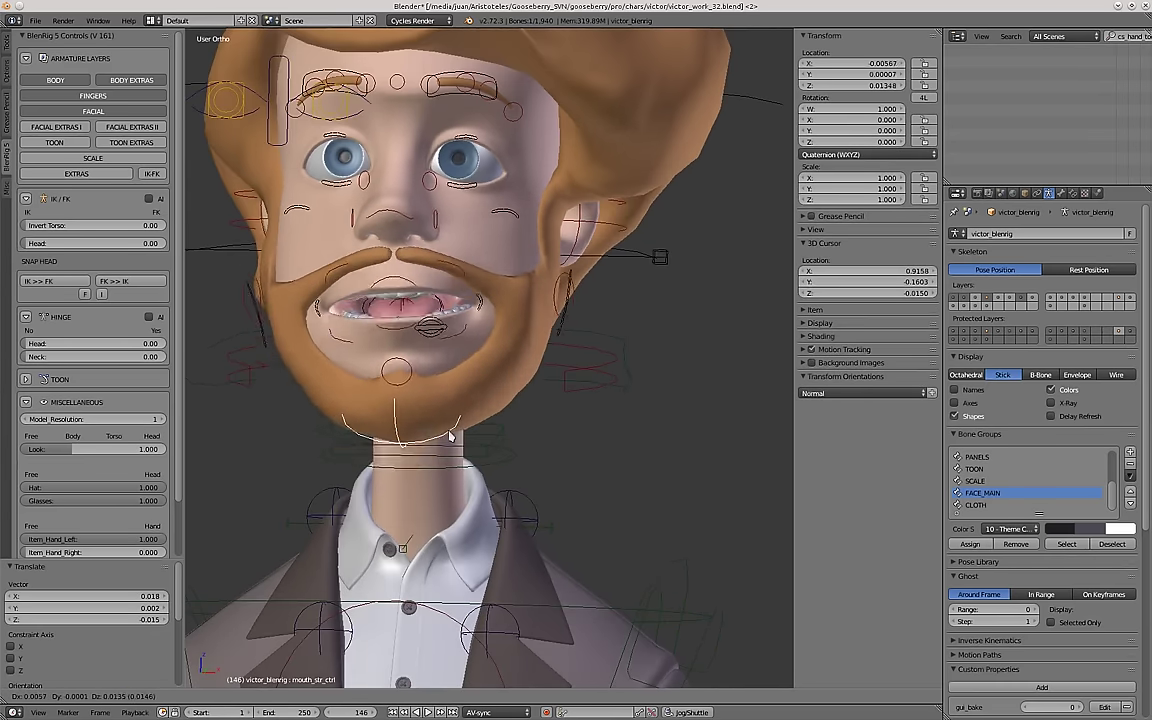
left_click(477, 437)
middle_click_drag(476, 434, 500, 467, "shift")
key("g")
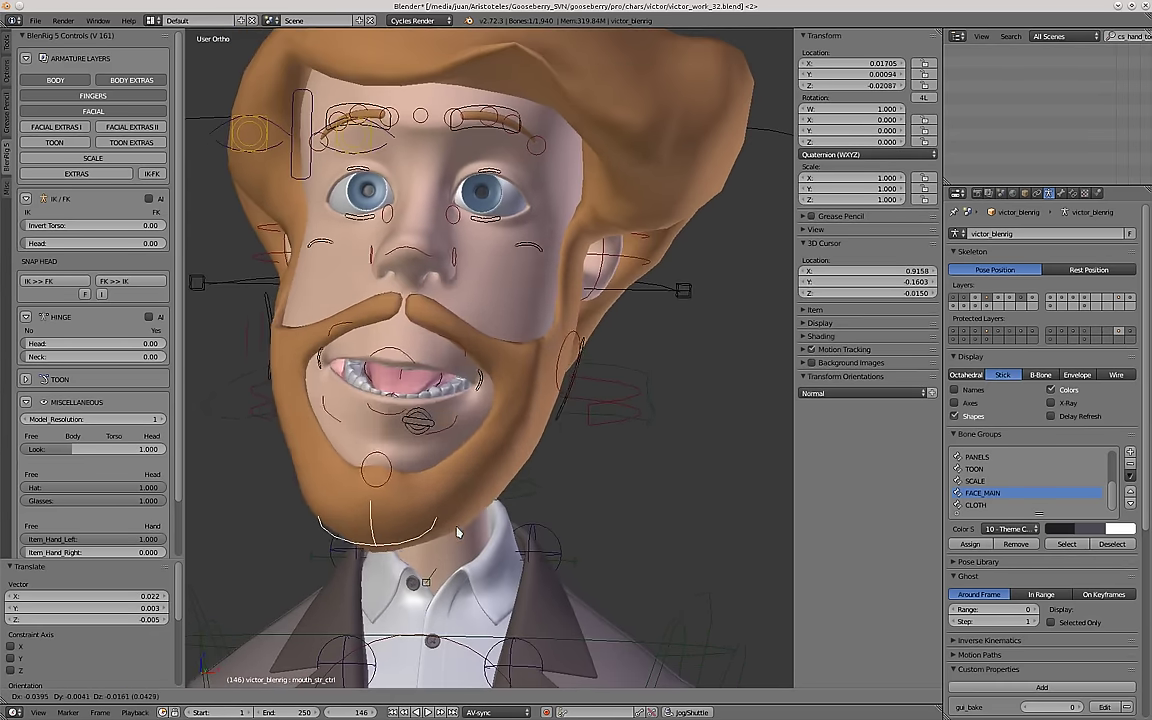
left_click(385, 522)
Move mouth_str_ctrl by about 0.045, 0.018 and 0.018, and again by about 0.017, 0.007 and 0.020.
scroll(447, 385, "down", 3)
middle_click_drag(447, 385, 434, 397)
key("g")
left_click(485, 391)
scroll(481, 426, "up", 2)
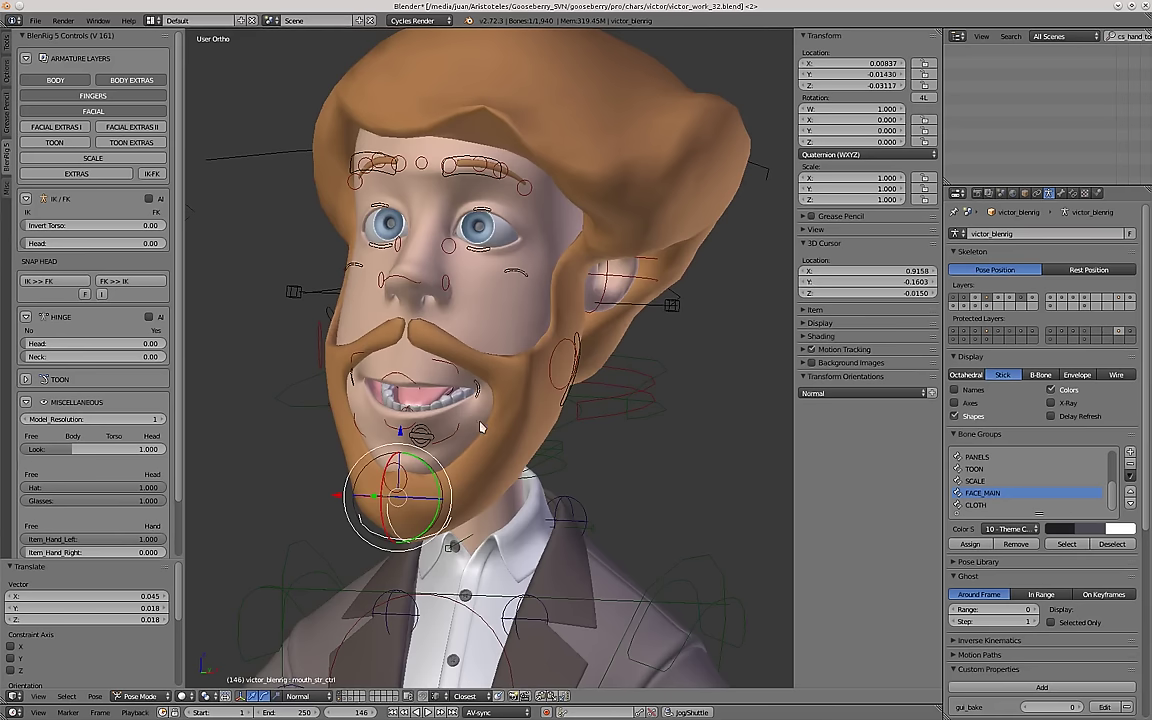
key("g")
left_click(483, 382)
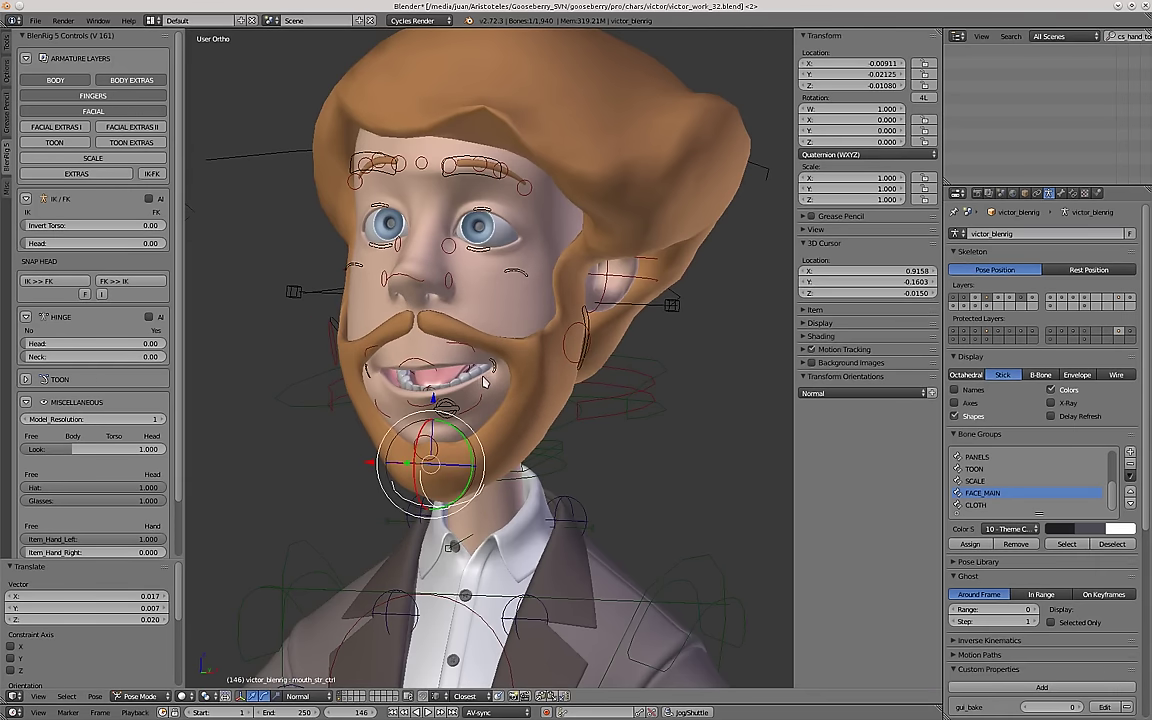
Clear the location of all visible bones to reset the mouth and lower face, and deselect everything.
key("a")
key("a")
key("alt+g")
key("a")
Move ear_L by about 0.068, 0.017 and -0.026 to pull the left ear away from the head.
middle_click_drag(440, 398, 450, 311)
scroll(444, 353, "up", 1)
scroll(466, 372, "down", 3)
scroll(463, 312, "up", 5)
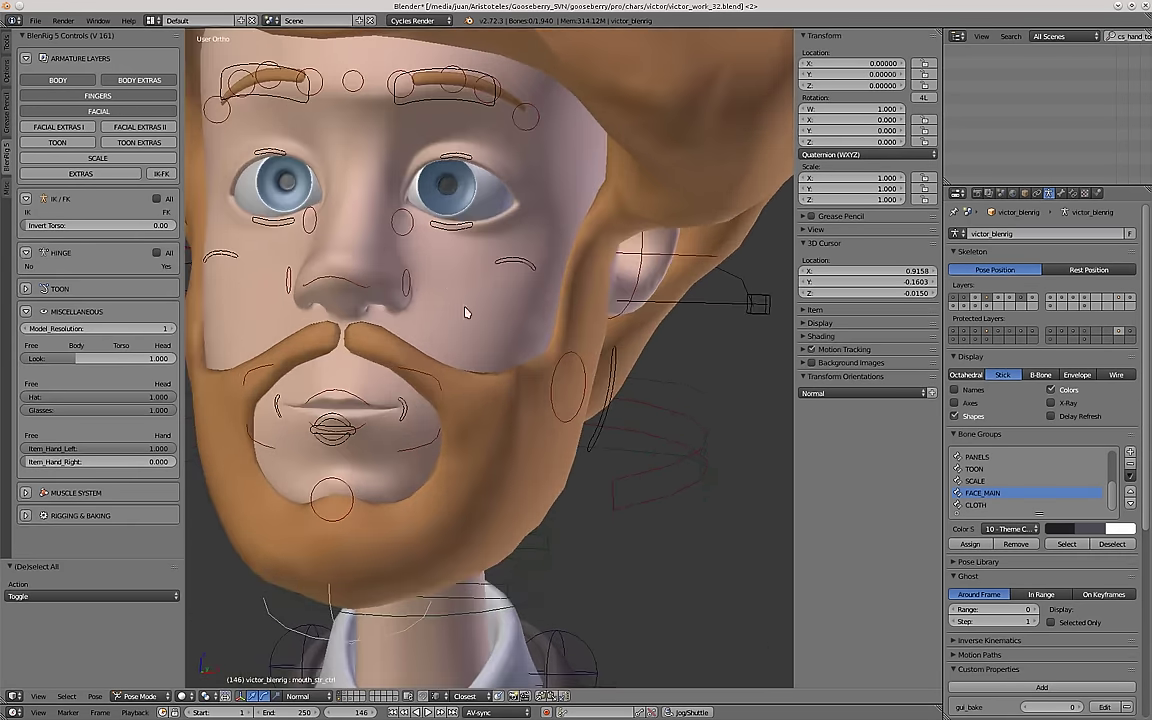
scroll(500, 333, "down", 4)
scroll(582, 298, "up", 2)
middle_click_drag(581, 298, 538, 292)
right_click(558, 287)
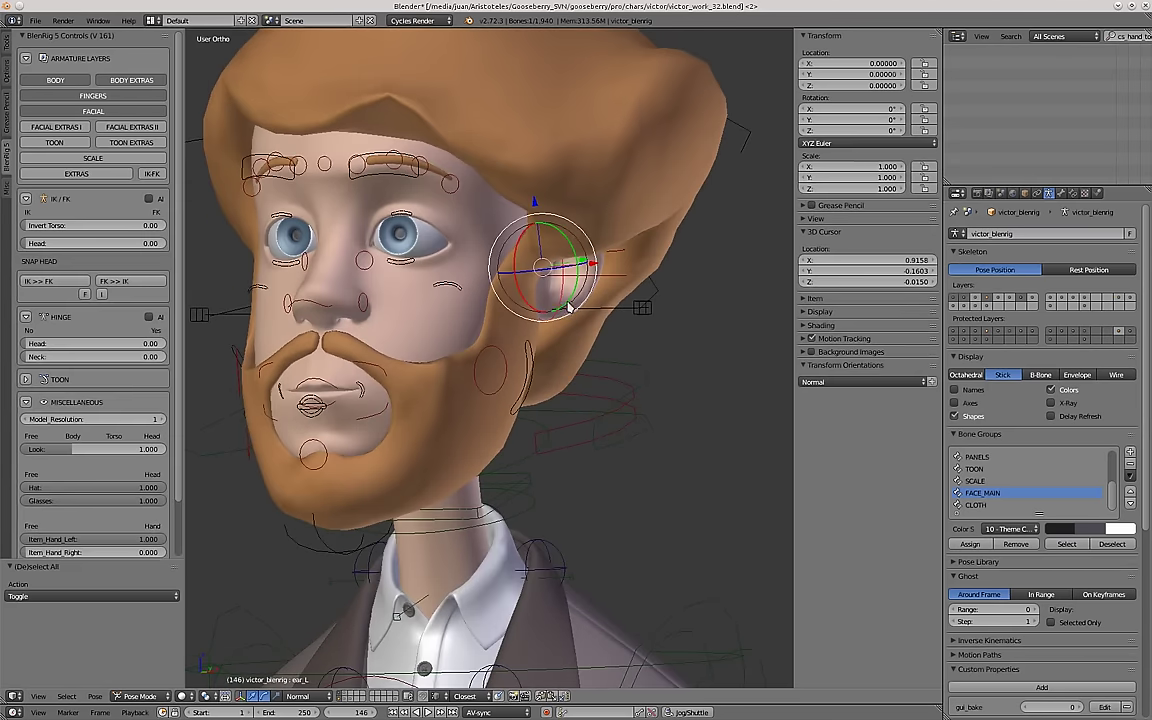
middle_click_drag(594, 337, 446, 327)
key("r")
middle_click_drag(558, 334, 680, 336)
key("g")
left_click(699, 366)
Rotate ear_L slightly with trackball rotation, and trackball-rotate ear_low_L by about -51.6 and -8.0.
key("r")
key("r")
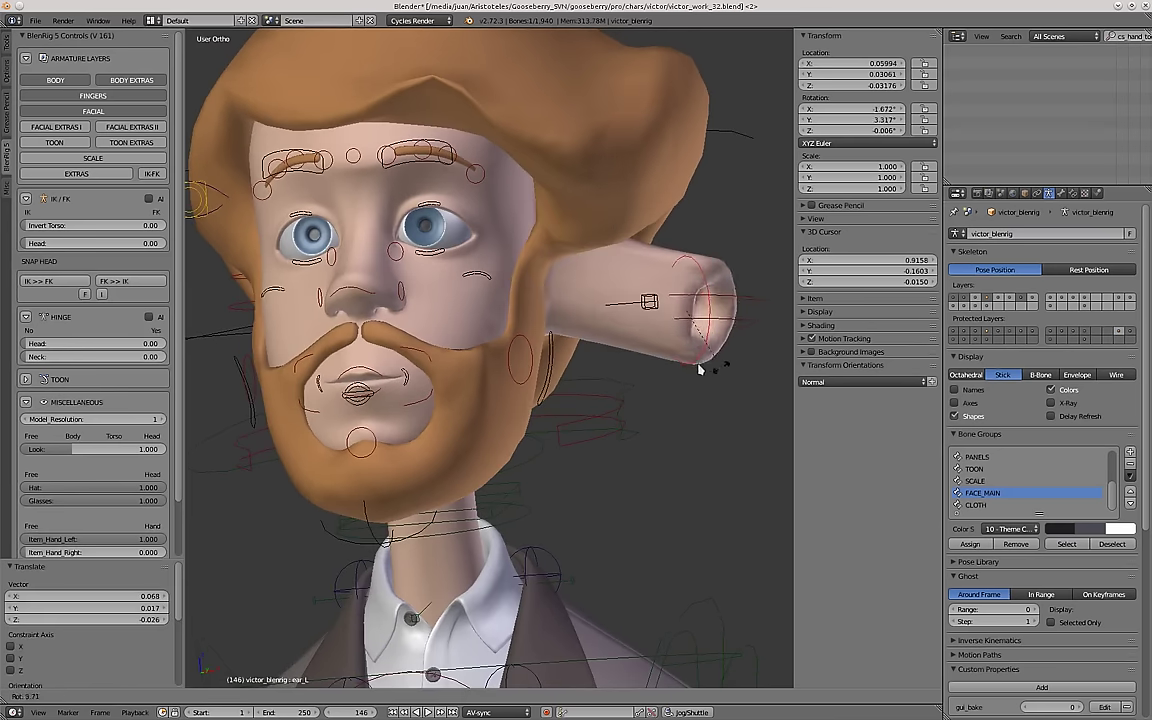
left_click(745, 335)
right_click(768, 294)
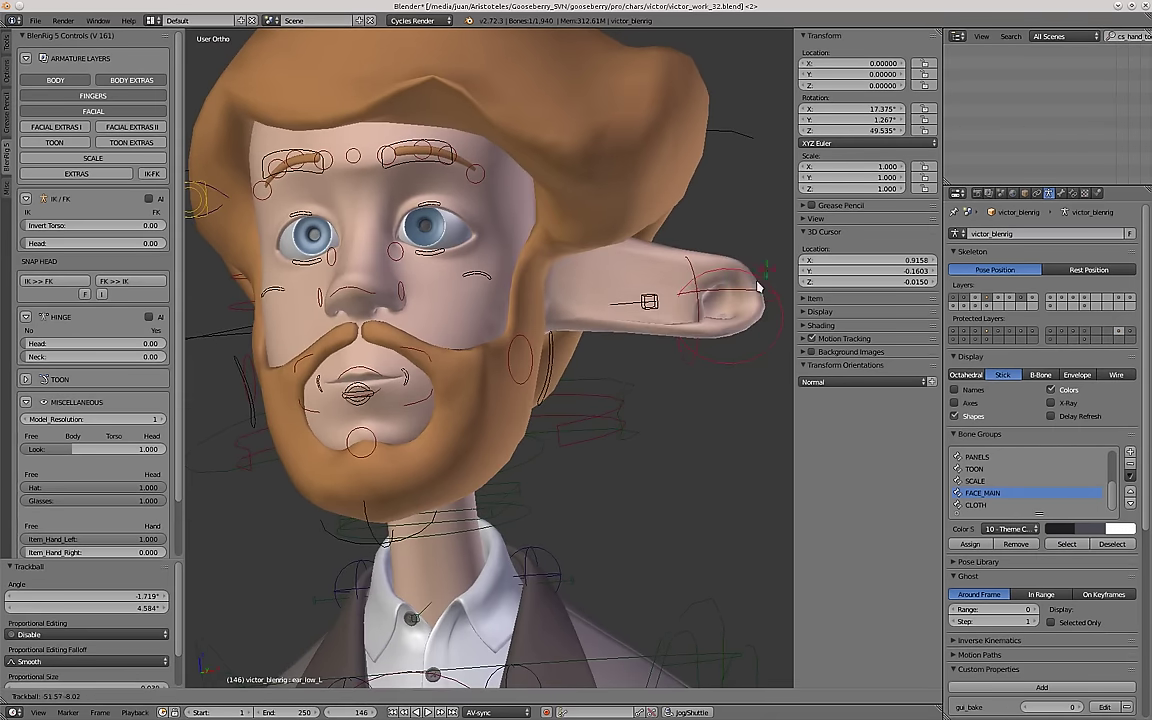
left_click(757, 283)
Clear the location, rotation and scale of all visible bones to reset the left ear.
key("a")
key("a")
key("alt+g")
key("alt+r")
key("alt+s")
Try rotating the maxi jaw control to swing the jaw open.
scroll(641, 346, "down", 2)
middle_click_drag(641, 346, 557, 379)
scroll(610, 350, "up", 1)
middle_click_drag(630, 373, 499, 384, "shift")
right_click(609, 347)
key("g")
right_click(640, 393)
key("g")
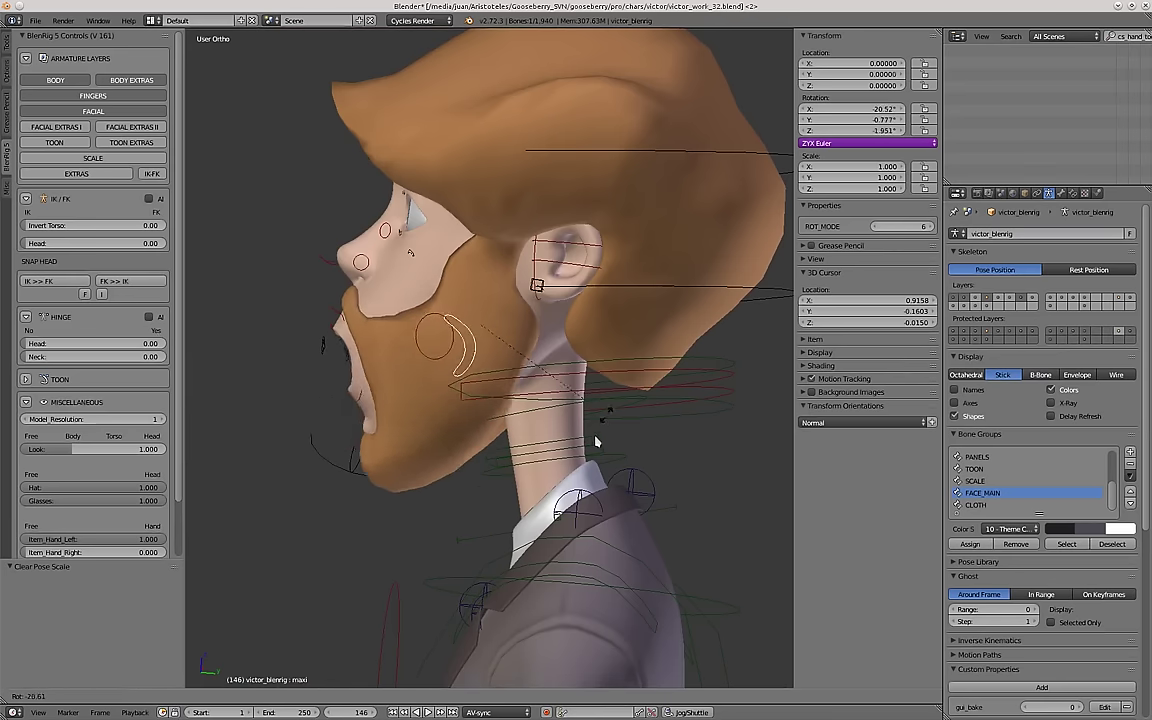
left_click(545, 432)
Try moving the maxi jaw control and scaling it by 1.449, and scale it back down to compare jaw sizes.
middle_click_drag(545, 432, 640, 424)
key("g")
left_click(642, 448)
key("s")
left_click(704, 512)
middle_click_drag(704, 512, 558, 390)
key("s")
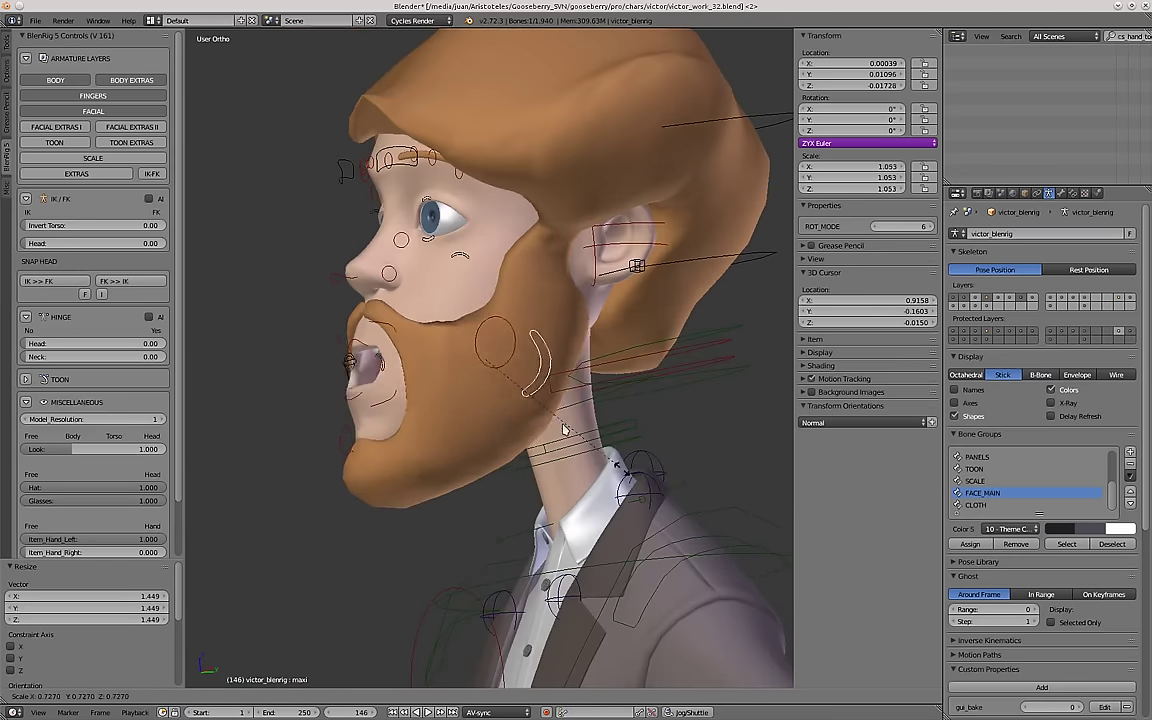
left_click(668, 540)
Clear the location, rotation and scale of all visible bones to reset the jaw.
key("a")
key("a")
middle_click_drag(457, 362, 618, 334)
key("alt+g")
key("alt+r")
key("alt+s")
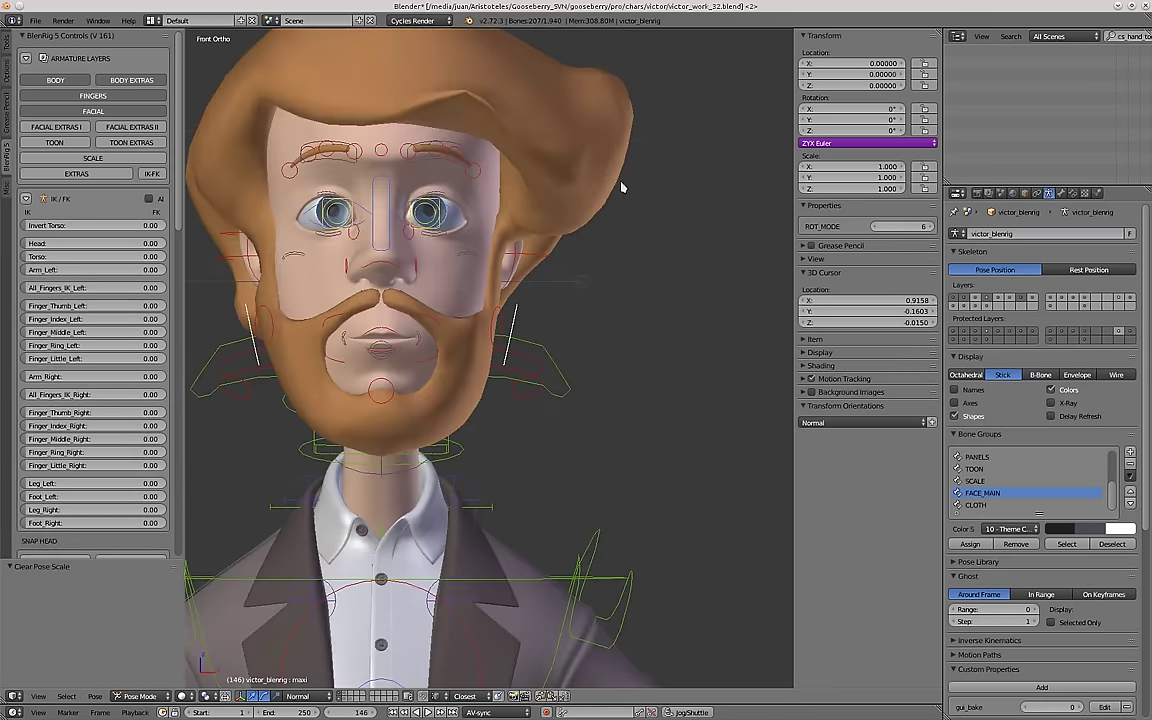
Try scaling head_top_ctrl to 1.240 and moving it slightly, and scale a second head-bending control by 1.297.
right_click(621, 184)
scroll(622, 188, "down", 3)
middle_click_drag(682, 268, 725, 116)
key("s")
left_click(661, 319)
key("g")
left_click(663, 280)
right_click(640, 234)
key("s")
left_click(671, 296)
scroll(671, 296, "down", 2)
Try rotating head_top_ctrl by about 14.3° and trackball-rotating it to twist the top of the head.
right_click(725, 115)
key("r")
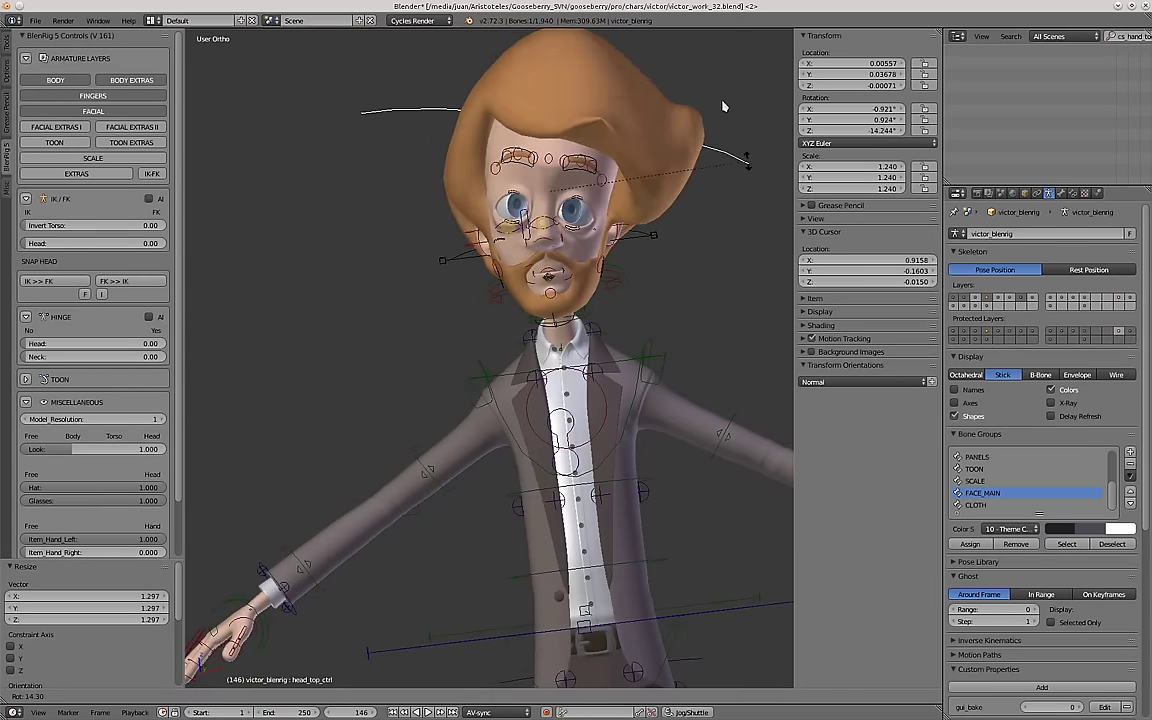
left_click(724, 109)
key("r")
key("r")
left_click(685, 226)
scroll(536, 236, "up", 2)
Clear the location, rotation and scale of all visible bones to reset the head.
key("a")
middle_click_drag(684, 231, 605, 242)
key("a")
key("alt+g")
key("alt+r")
key("alt+s")
Select mouth_ctrl and try moving it around to shape the open mouth, placing it at about 0.007, 0.002 and -0.025.
scroll(530, 300, "up", 4)
right_click(450, 393)
scroll(453, 395, "up", 2)
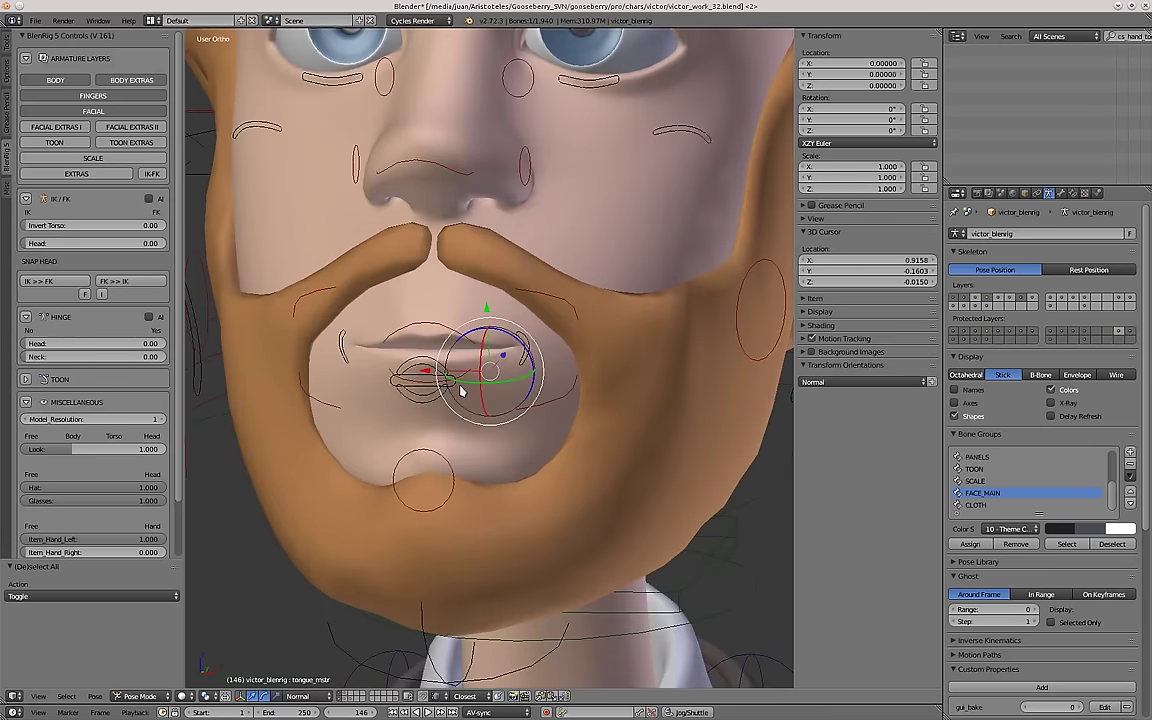
right_click(450, 412)
scroll(450, 412, "down", 5)
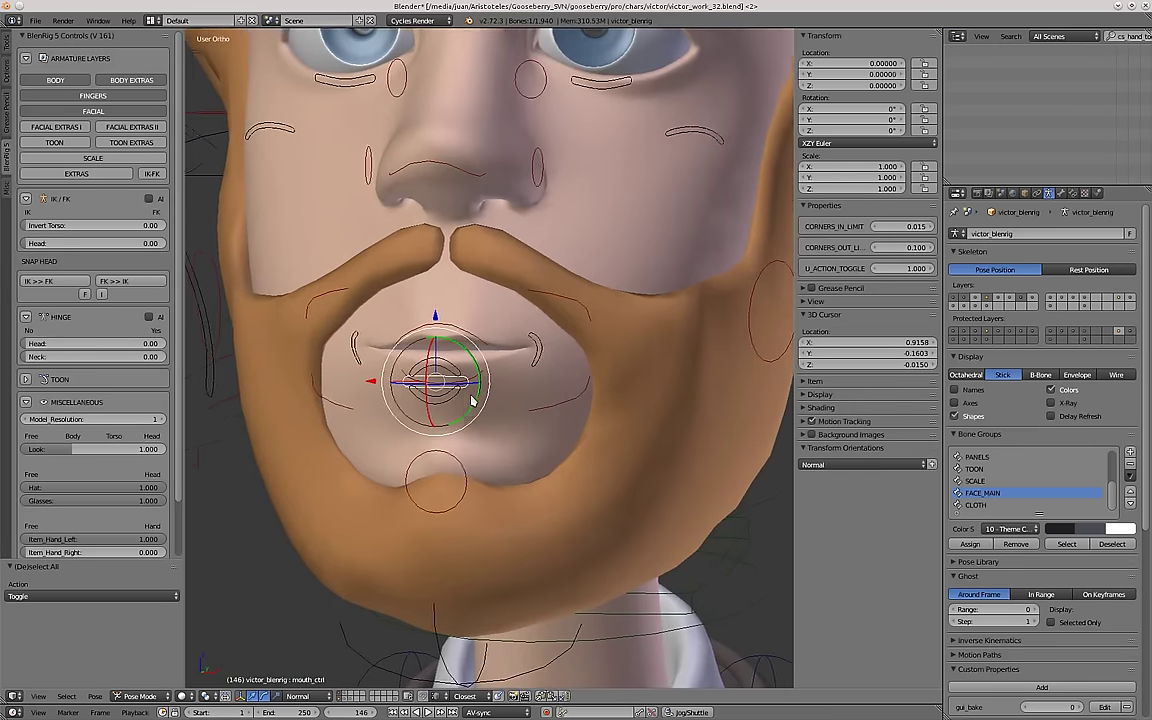
scroll(451, 417, "up", 2)
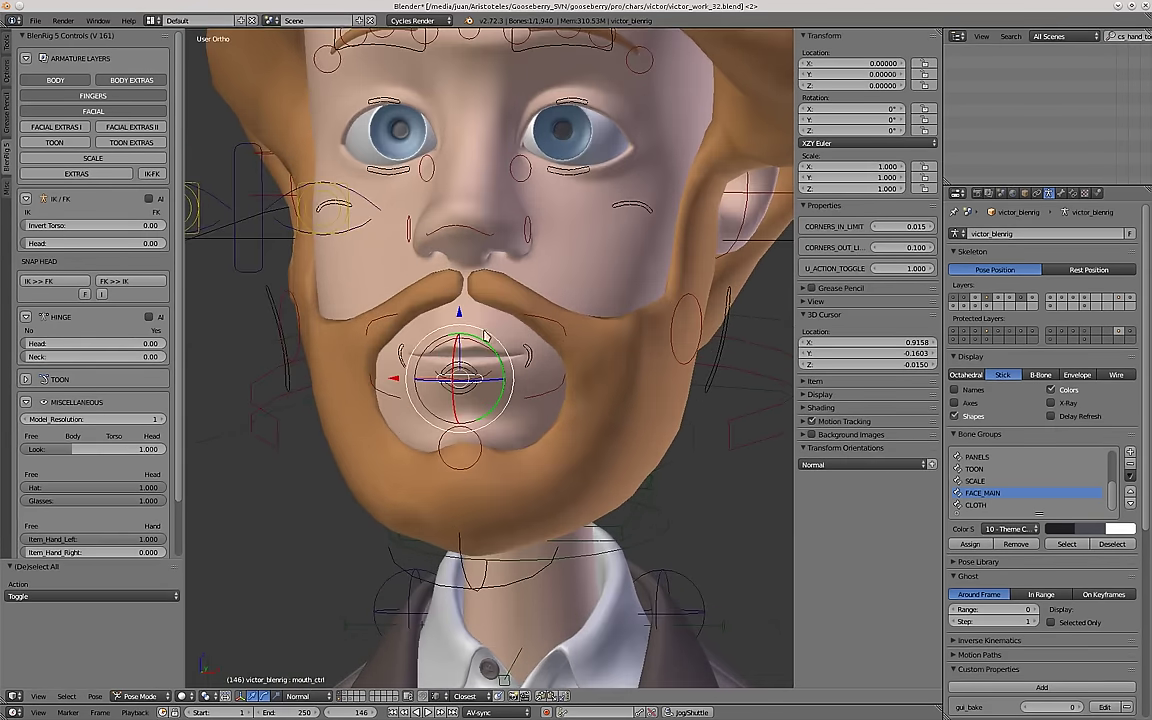
scroll(464, 388, "down", 2)
scroll(463, 386, "up", 2)
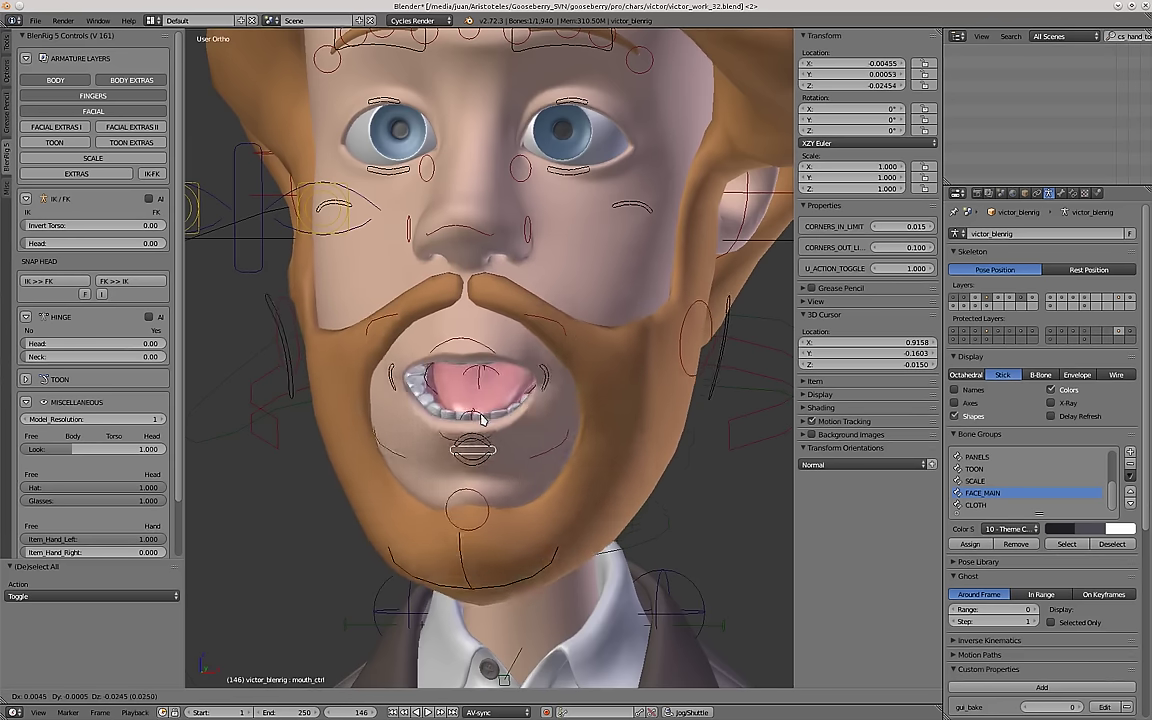
left_click_drag(482, 343, 487, 316)
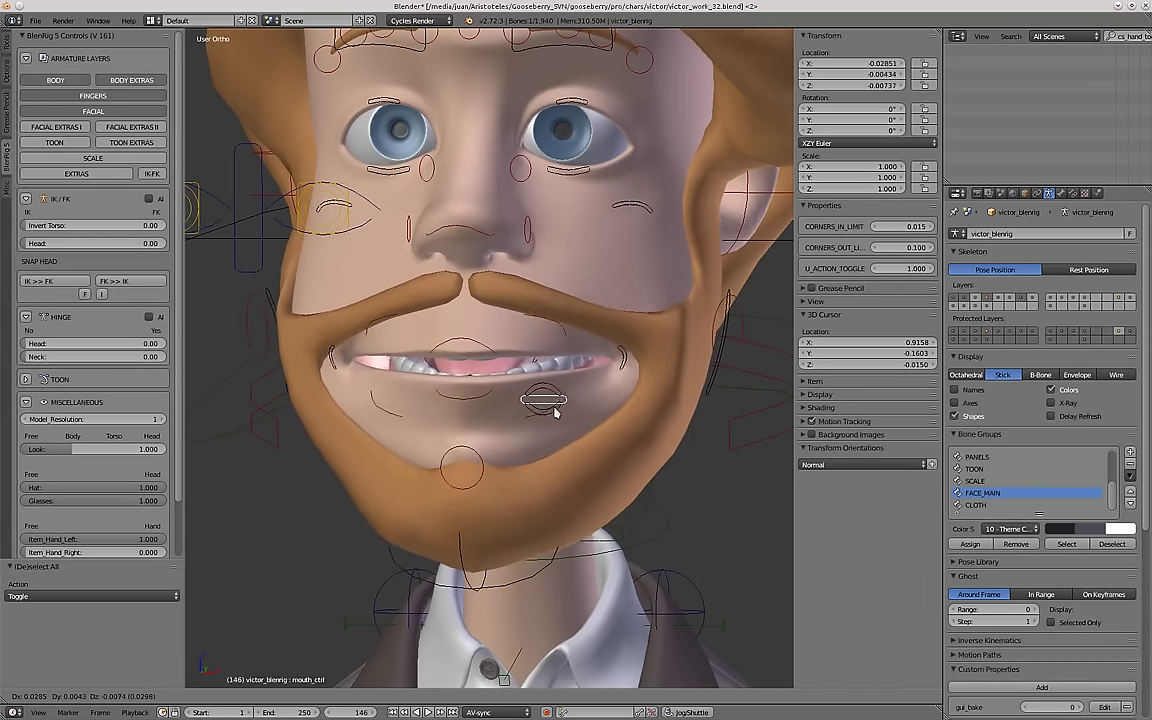
left_click_drag(517, 427, 440, 489)
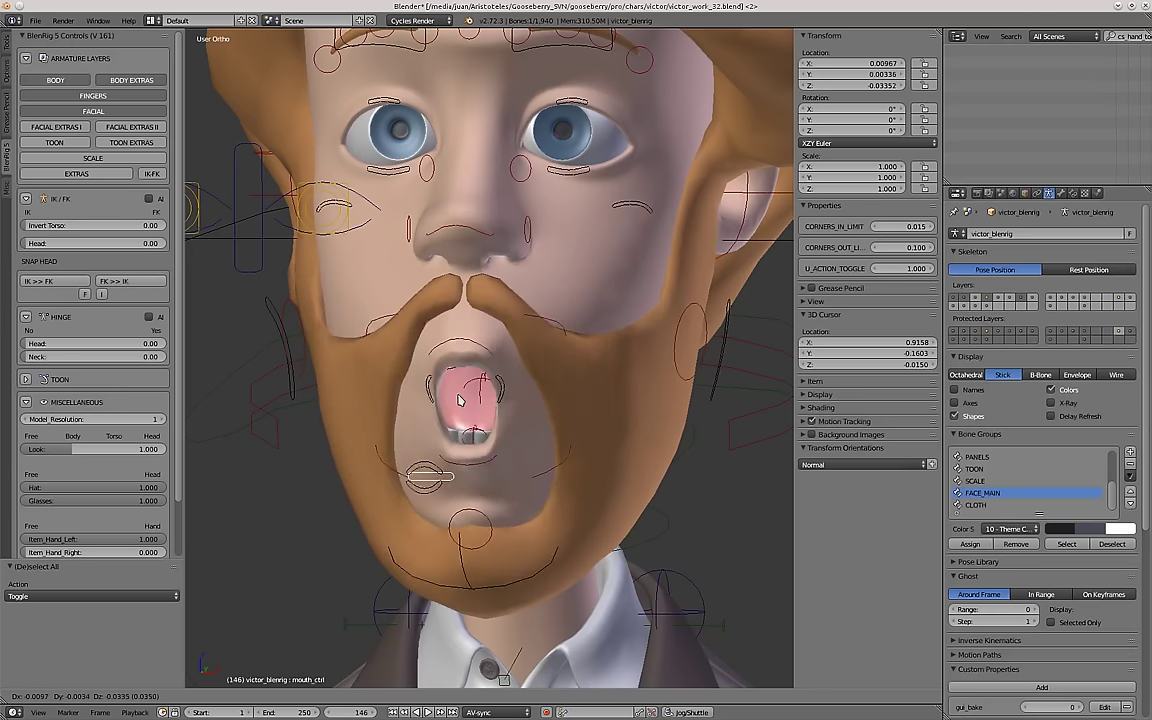
left_click(483, 514)
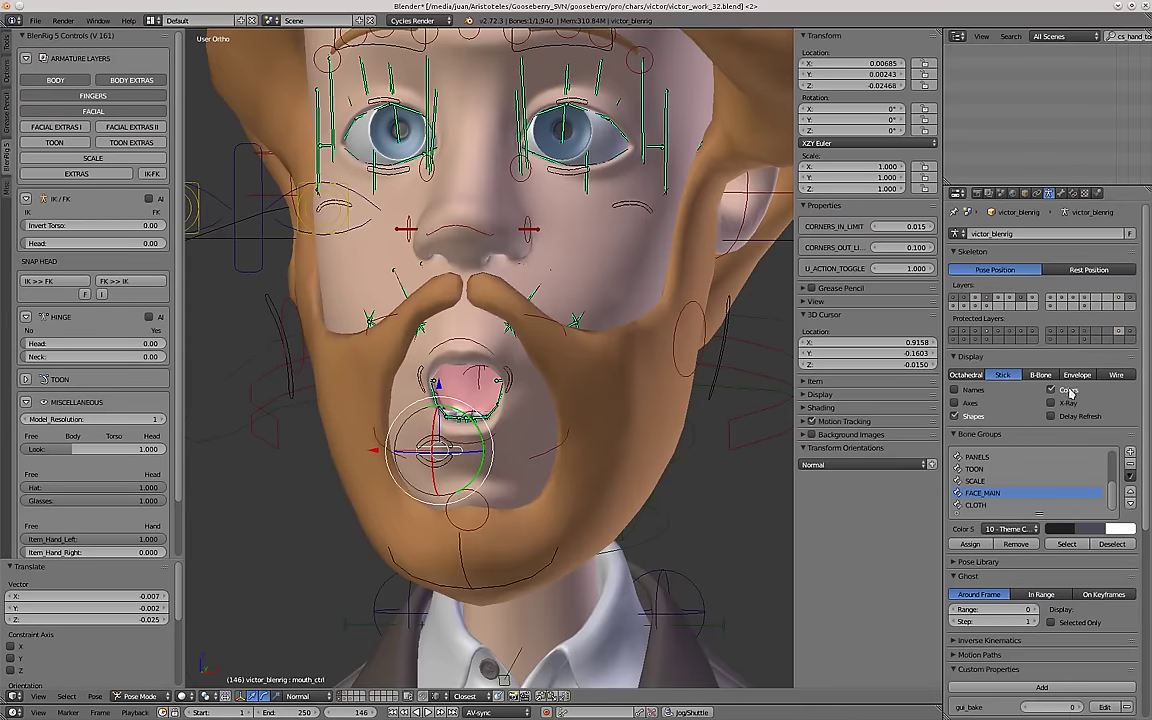
Display the armature as B-Bones and try moving mouth_ctrl to see the facial bones deform.
left_click(1049, 379)
key("g")
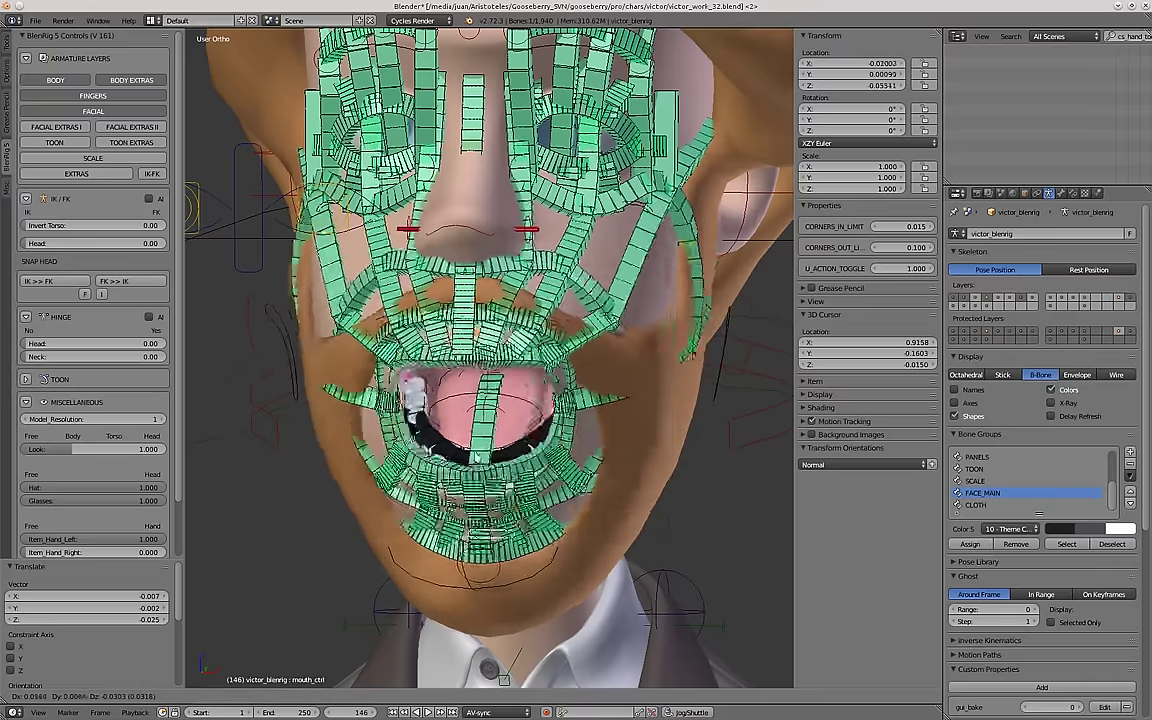
right_click(540, 400)
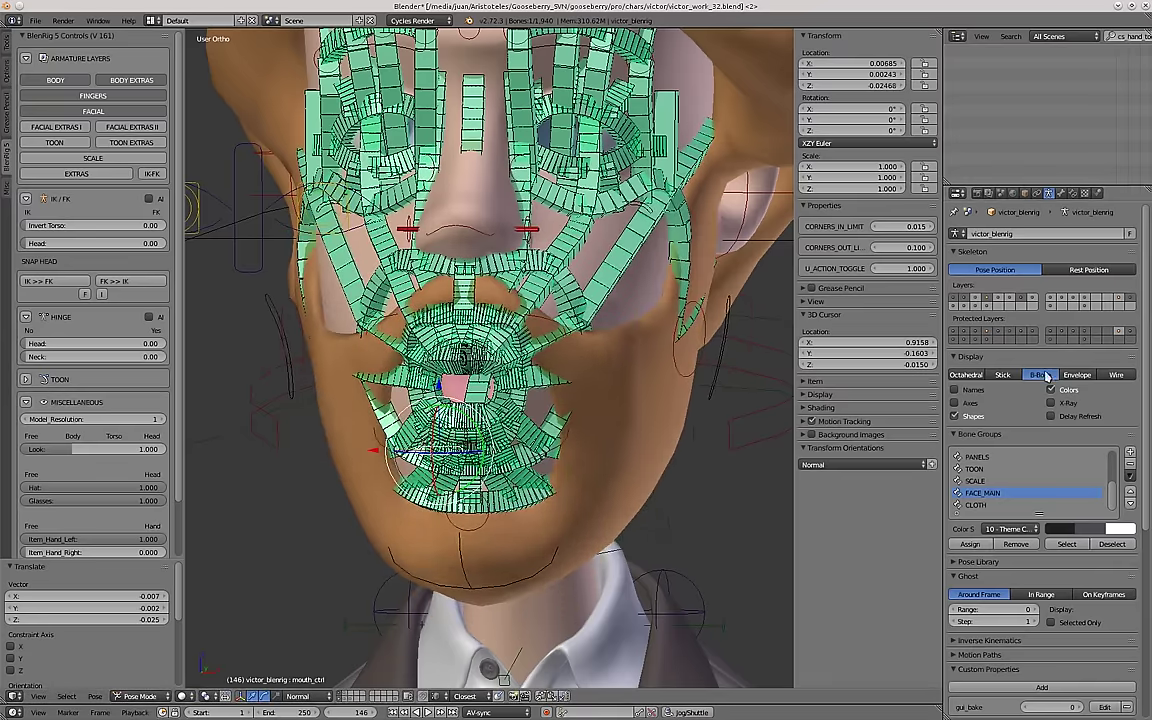
Hide the layer of facial mechanism bones and move mouth_ctrl by about 0.011, 0.002 and 0.0008.
left_click(1125, 301, "shift")
scroll(509, 453, "up", 2)
key("g")
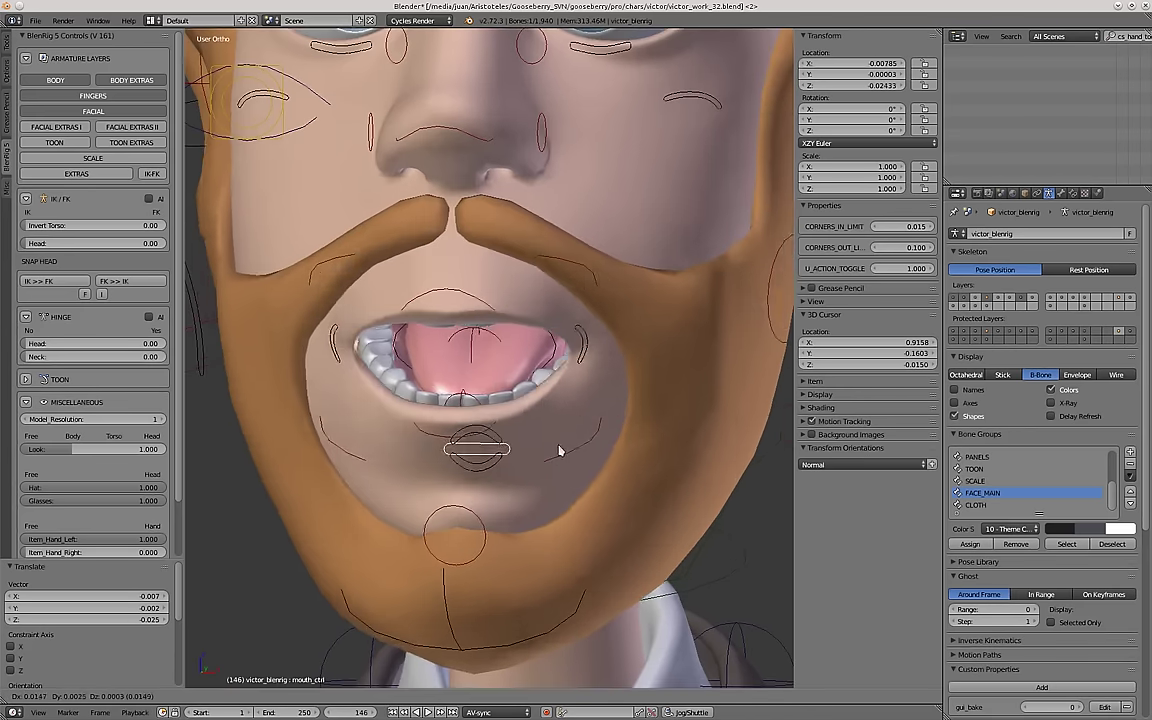
left_click(558, 451)
scroll(534, 405, "down", 1)
middle_click_drag(534, 408, 550, 432)
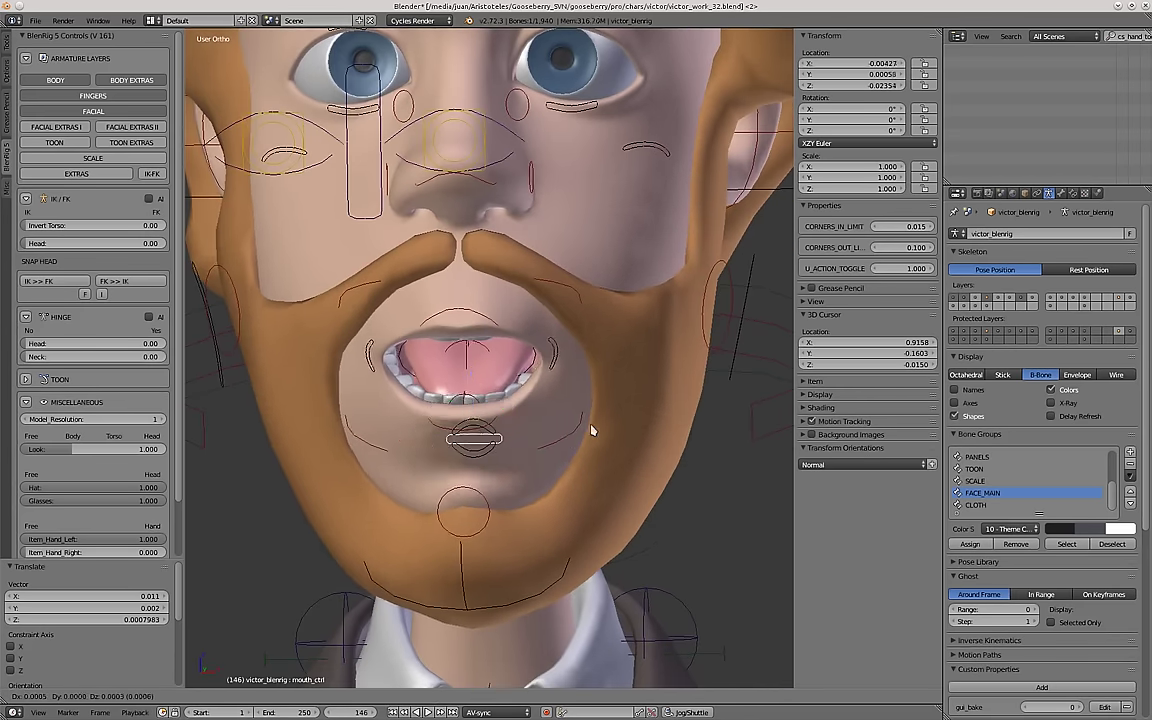
Alternate moves and rotations of mouth_ctrl to open, close and tilt the mouth, including a rotation of -23.372°.
key("g")
left_click(645, 408)
key("r")
left_click(681, 386)
key("g")
left_click(707, 365)
key("r")
left_click(668, 472)
key("g")
left_click(602, 494)
key("r")
left_click(668, 396)
key("g")
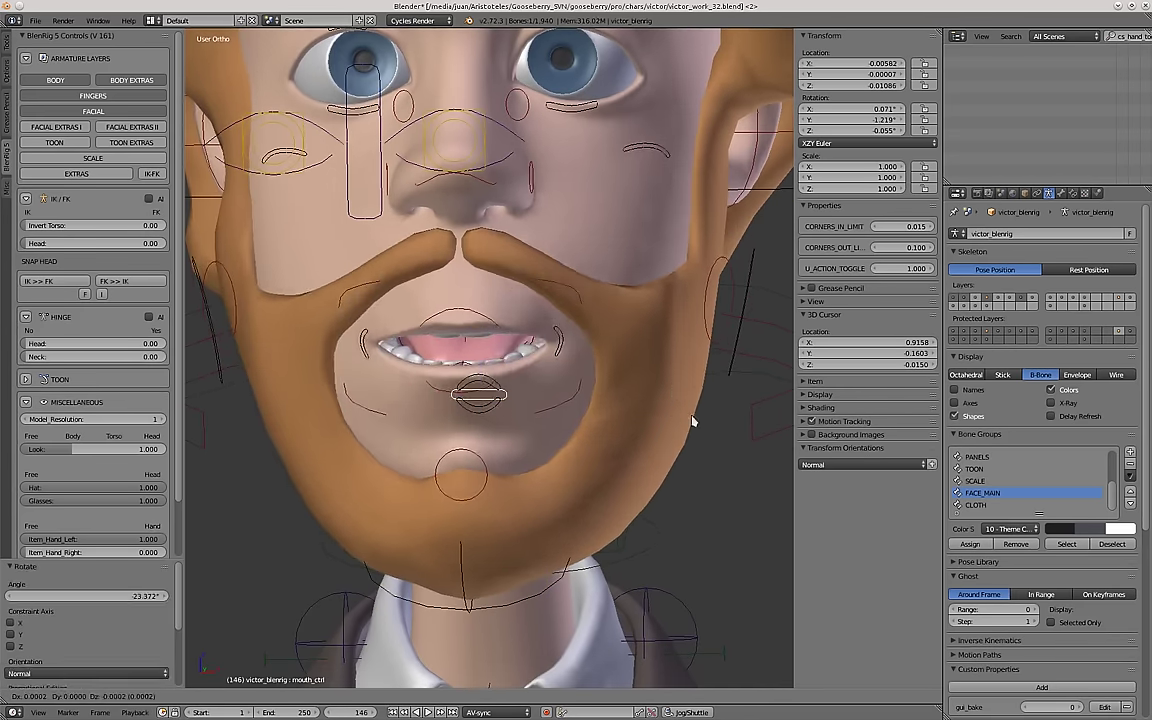
left_click(703, 400)
Move mouth_ctrl by about -0.007, -0.002 and -0.010 to reopen the mouth, and adjust its position and rotation further.
scroll(580, 400, "down", 2)
scroll(562, 409, "up", 3)
key("g")
left_click(596, 434)
scroll(594, 432, "down", 1)
middle_click_drag(592, 430, 551, 357)
left_click(482, 406)
scroll(482, 406, "up", 2)
key("g")
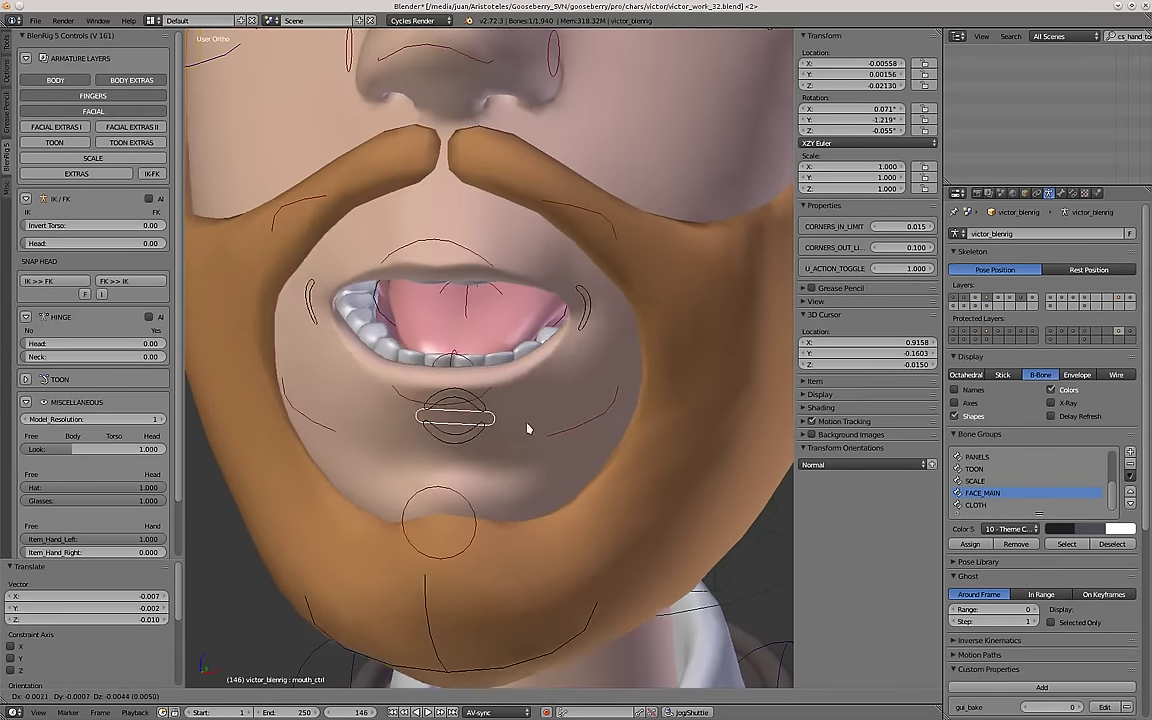
left_click(553, 447)
key("r")
left_click(585, 428)
Select mouth_corner_L and try moving it to pull the left mouth corner outward.
right_click(604, 262)
scroll(632, 401, "down", 2)
middle_click_drag(632, 401, 581, 337)
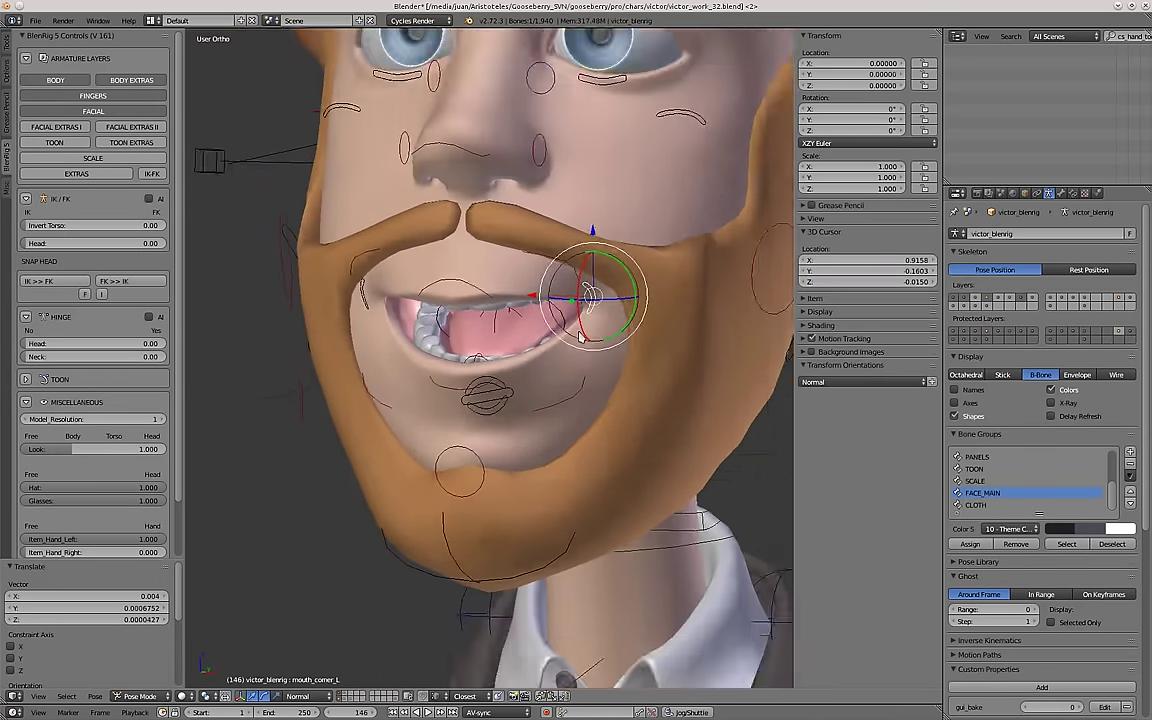
scroll(590, 330, "up", 1)
key("g")
left_click(635, 300)
middle_click_drag(635, 305, 557, 384)
key("g")
left_click(602, 385)
Refine the left mouth corner by moving mouth_corner_L to about -0.008, -0.018 and 0.002.
middle_click_drag(470, 372, 562, 430)
key("g")
right_click(636, 398)
middle_click_drag(638, 392, 575, 404)
key("g")
left_click(498, 373)
key("g")
left_click(525, 396)
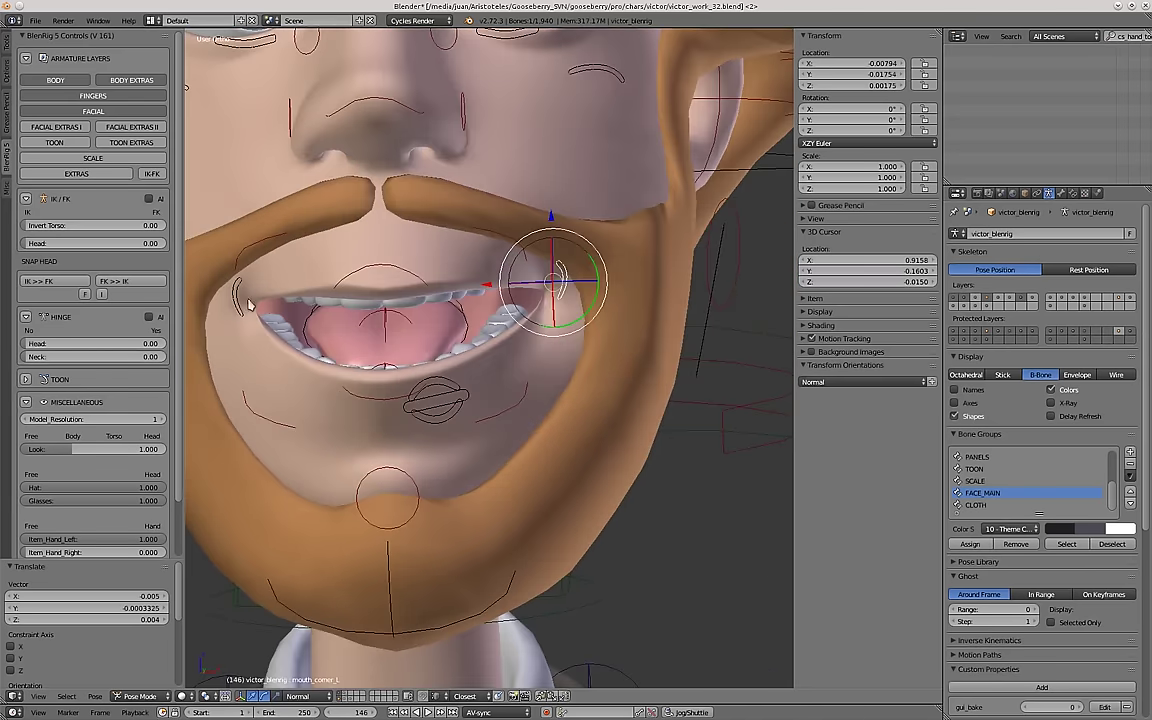
Select mouth_corner_R and move it in several passes to about 0.004, -0.005 and -0.007.
right_click(246, 299)
middle_click_drag(205, 335, 357, 343, "shift")
key("g")
left_click(380, 425)
key("g")
left_click(500, 398)
middle_click_drag(437, 400, 476, 419)
scroll(476, 419, "down", 2)
key("g")
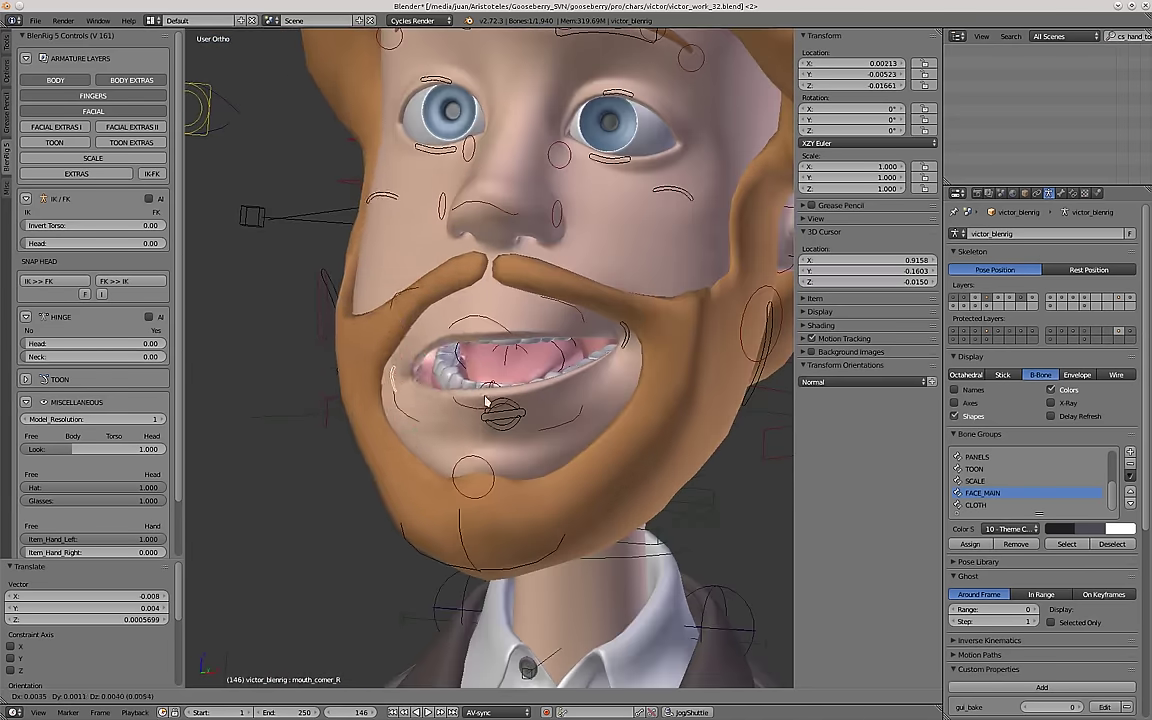
left_click(474, 399)
scroll(429, 379, "up", 3)
middle_click_drag(429, 379, 436, 400)
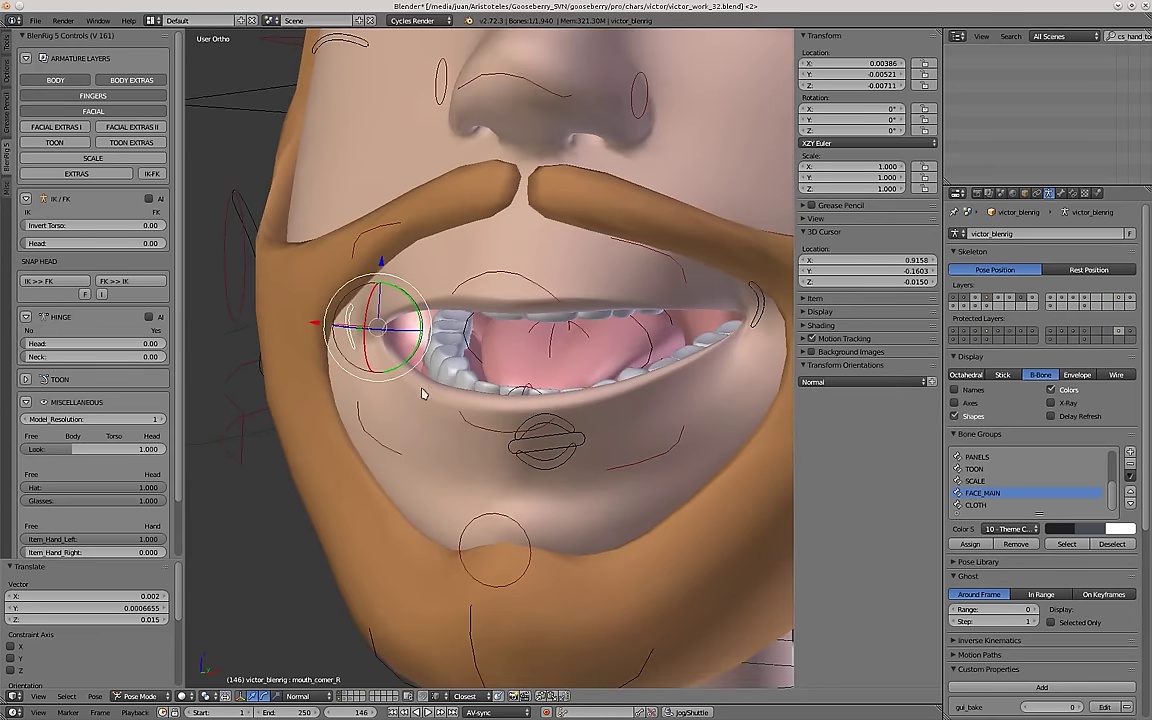
Move mouth_corner_R further to about 0.009, -0.004 and -0.003 to widen the smile on the right.
key("g")
left_click(385, 353)
middle_click_drag(405, 358, 435, 342)
key("g")
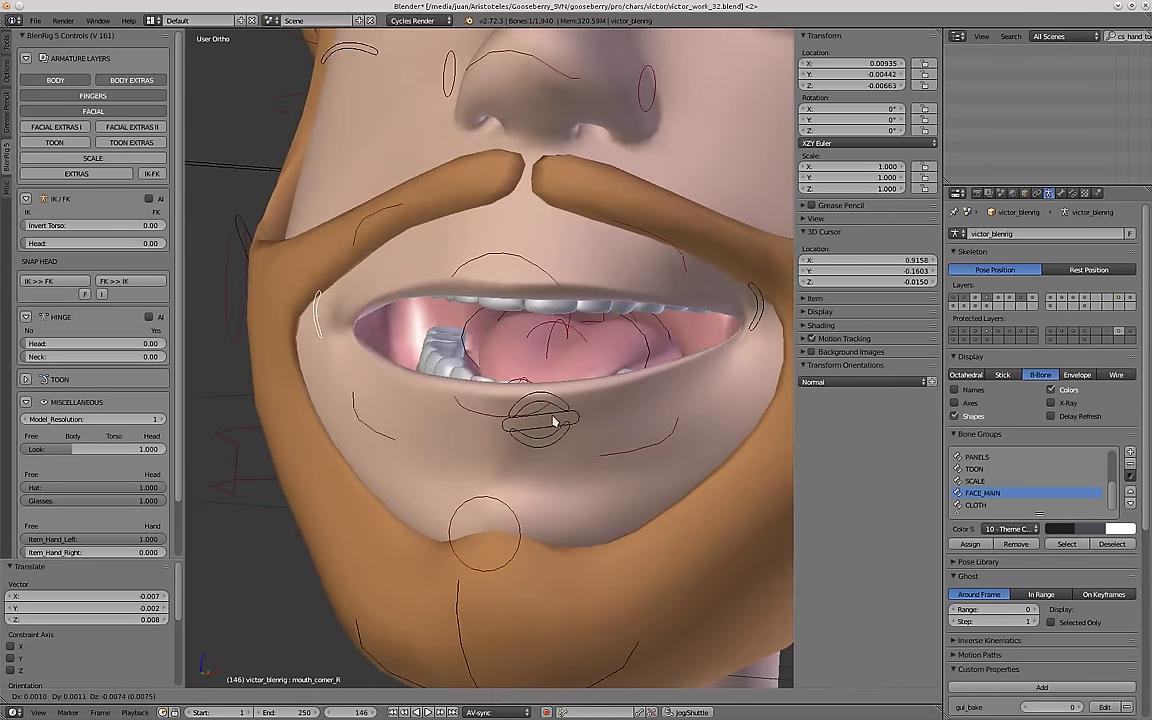
Collapse the Miscellaneous rig options and expand the Toon options that hold the Follow Smile teeth settings.
scroll(60, 380, "down", 2)
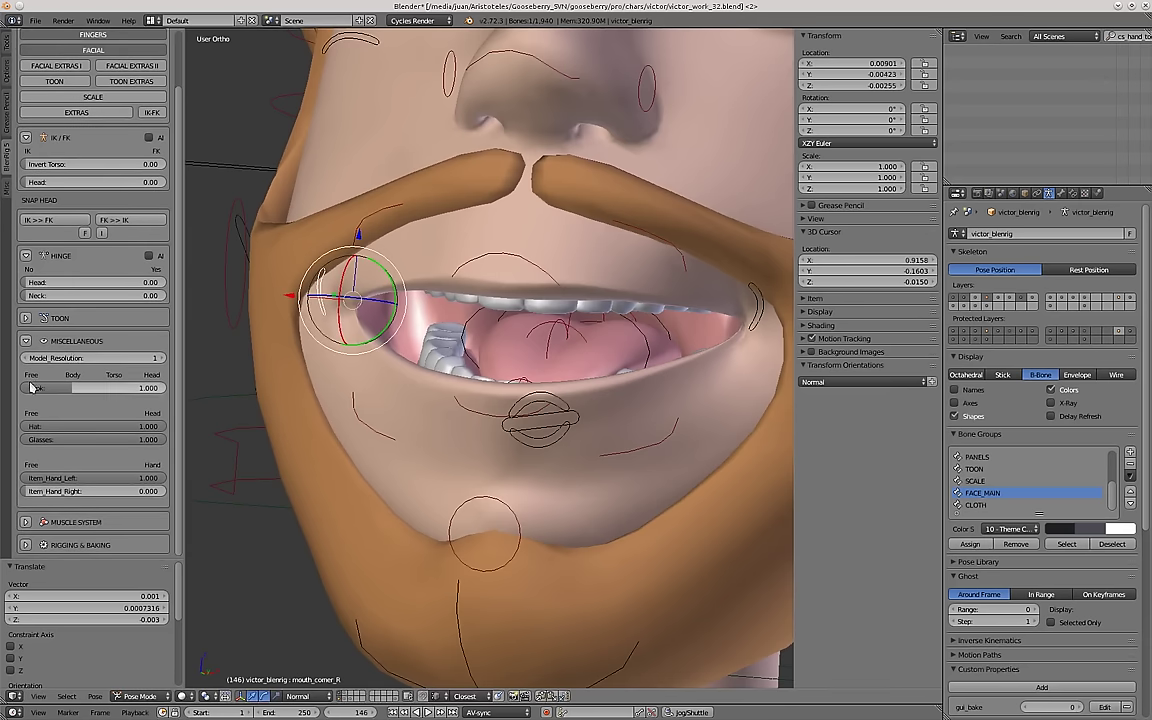
left_click(26, 341)
left_click(26, 319)
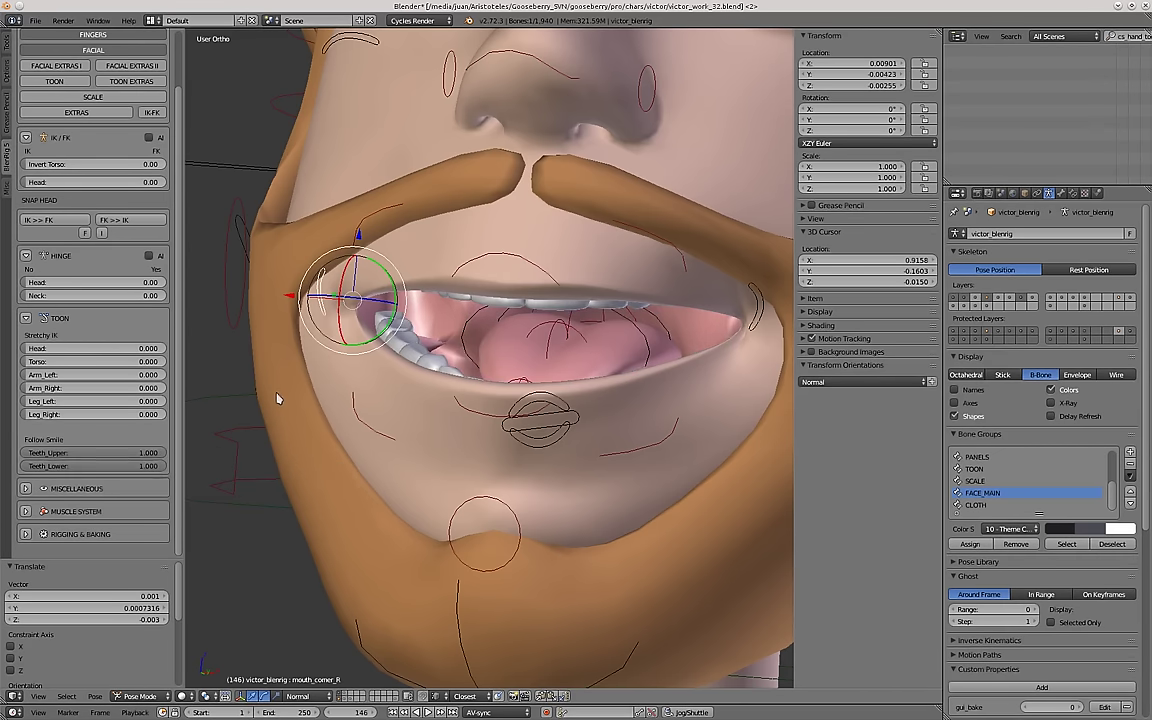
Try moving mouth_corner_R repeatedly to test how the teeth follow the smile.
key("g")
left_click(350, 332)
scroll(350, 332, "down", 2)
middle_click_drag(352, 333, 436, 363)
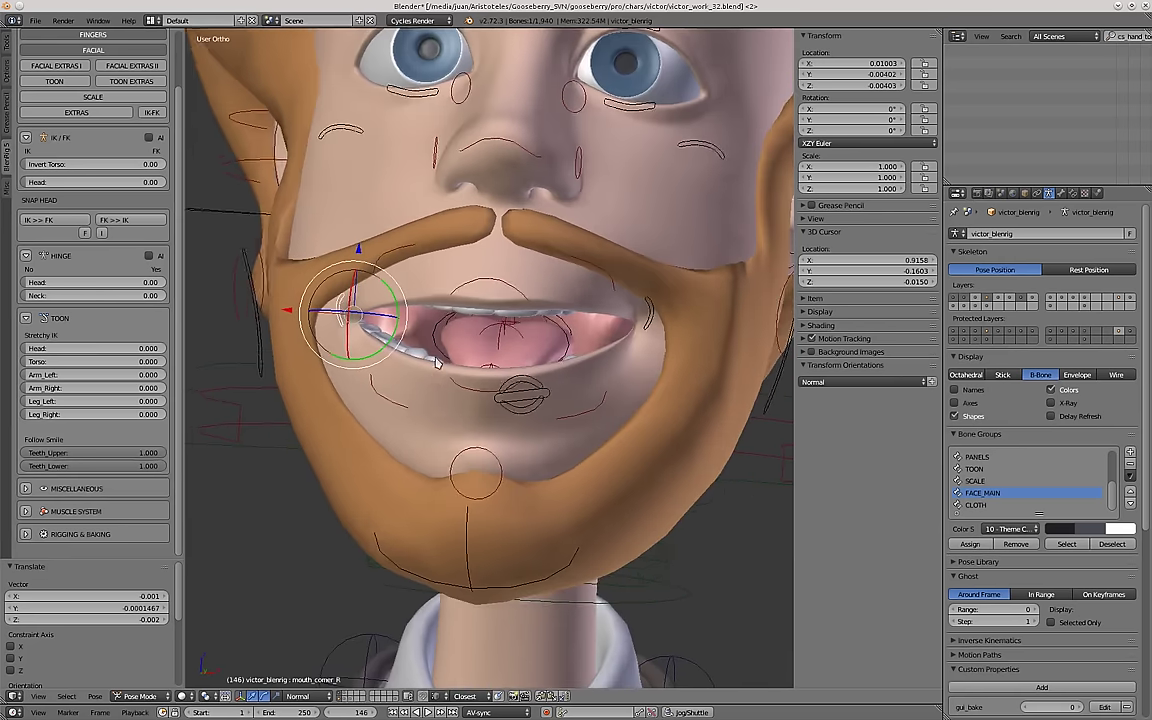
key("g")
left_click(425, 331)
scroll(424, 330, "up", 2)
key("g")
left_click(478, 403)
middle_click_drag(476, 403, 446, 396)
key("g")
left_click(414, 389)
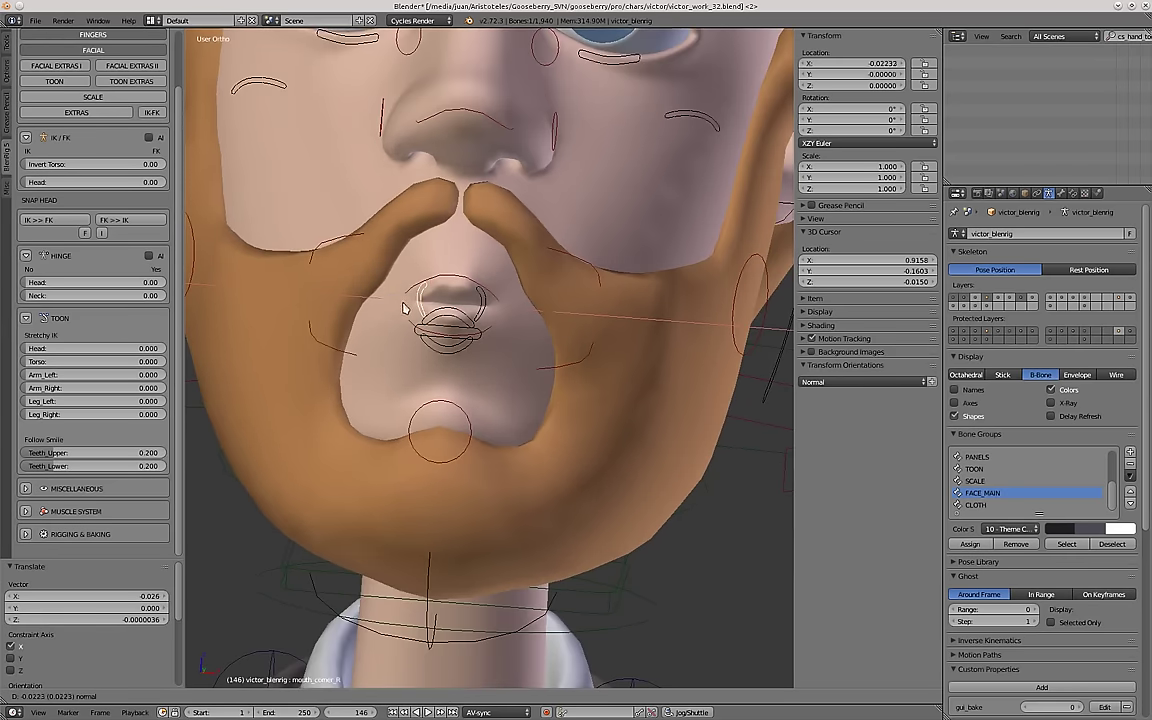
Select mouth_ctrl and try moving it down along the global Z axis to part the narrowed lips.
right_click(483, 341)
scroll(481, 340, "up", 1)
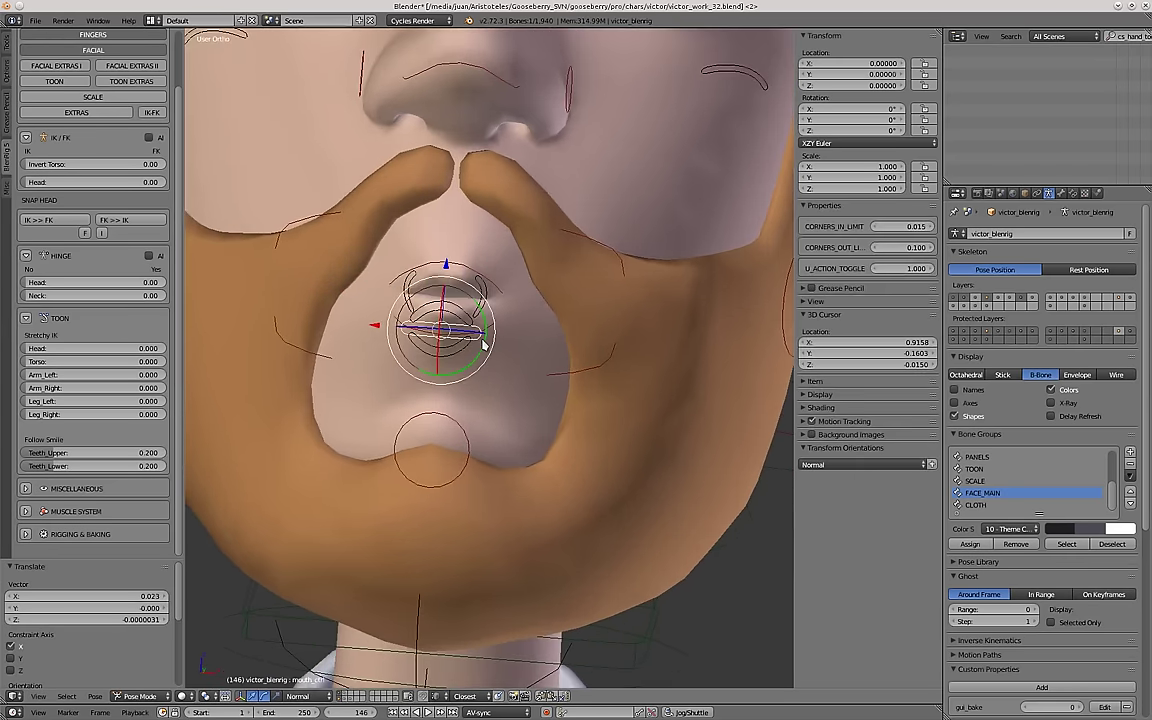
scroll(486, 336, "up", 1)
key("g")
key("z")
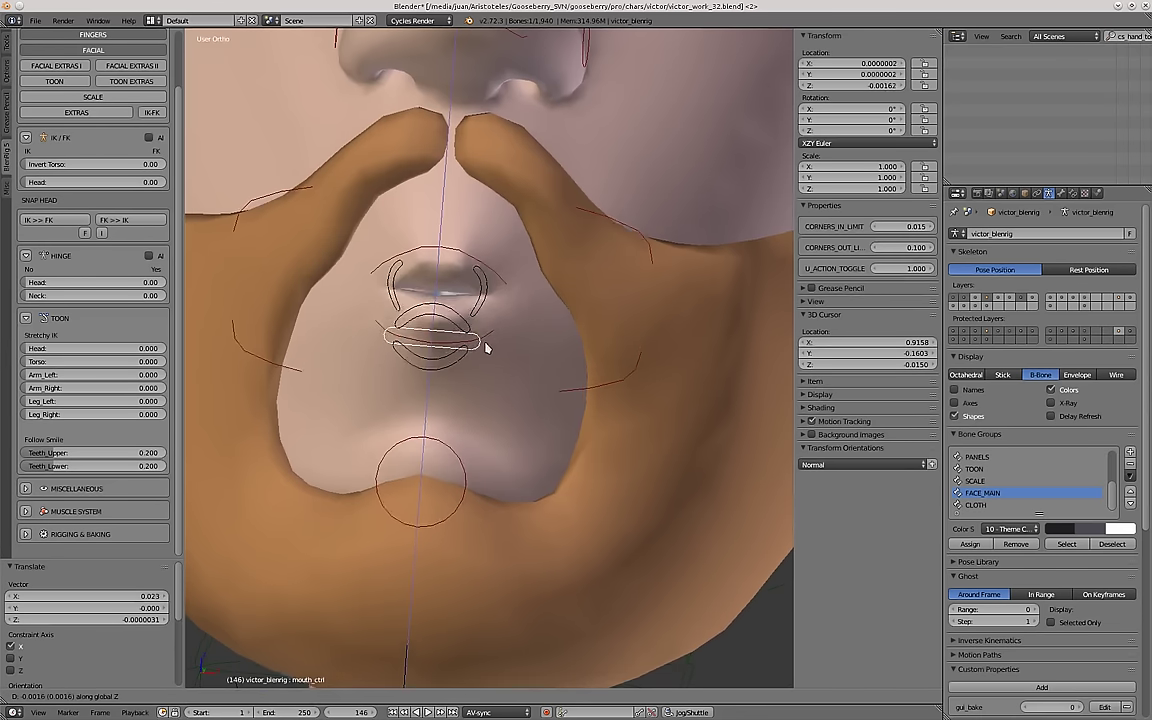
right_click(482, 379)
Repeat the vertical test moves of mouth_ctrl to compare how the narrowed lips open, cancelling each one.
scroll(481, 378, "down", 3)
key("g")
key("z")
right_click(471, 352)
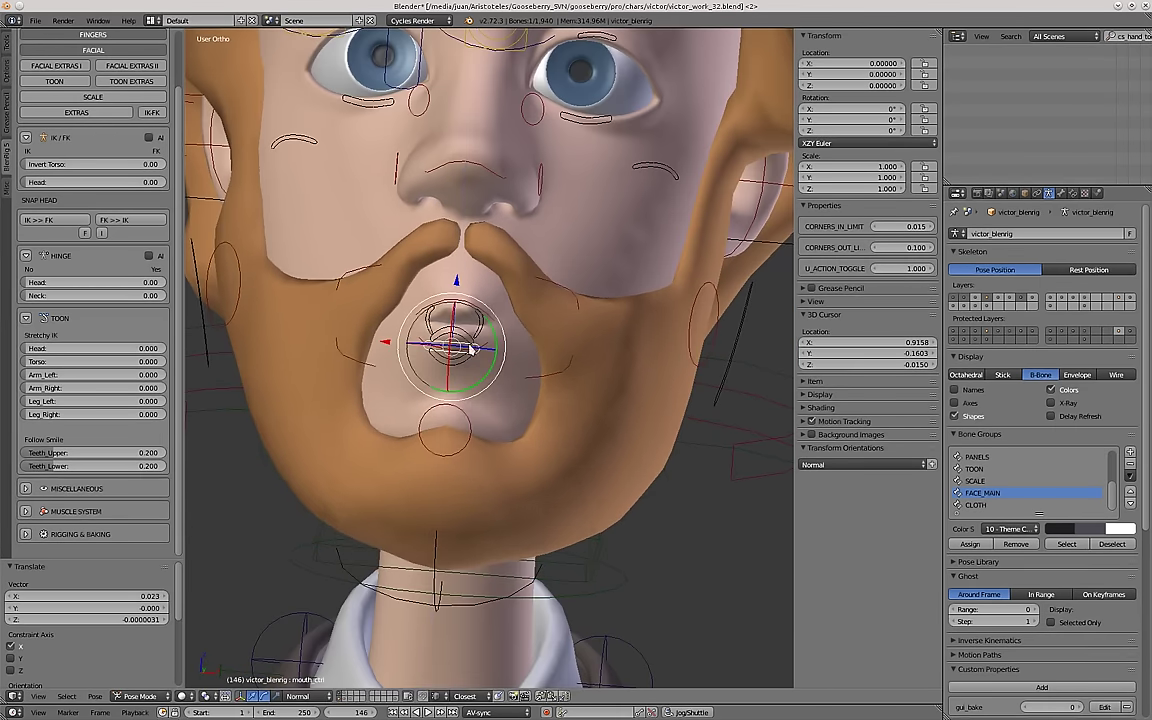
scroll(470, 350, "up", 1)
scroll(468, 348, "down", 2)
key("g")
key("z")
right_click(470, 368)
scroll(471, 370, "up", 4)
key("g")
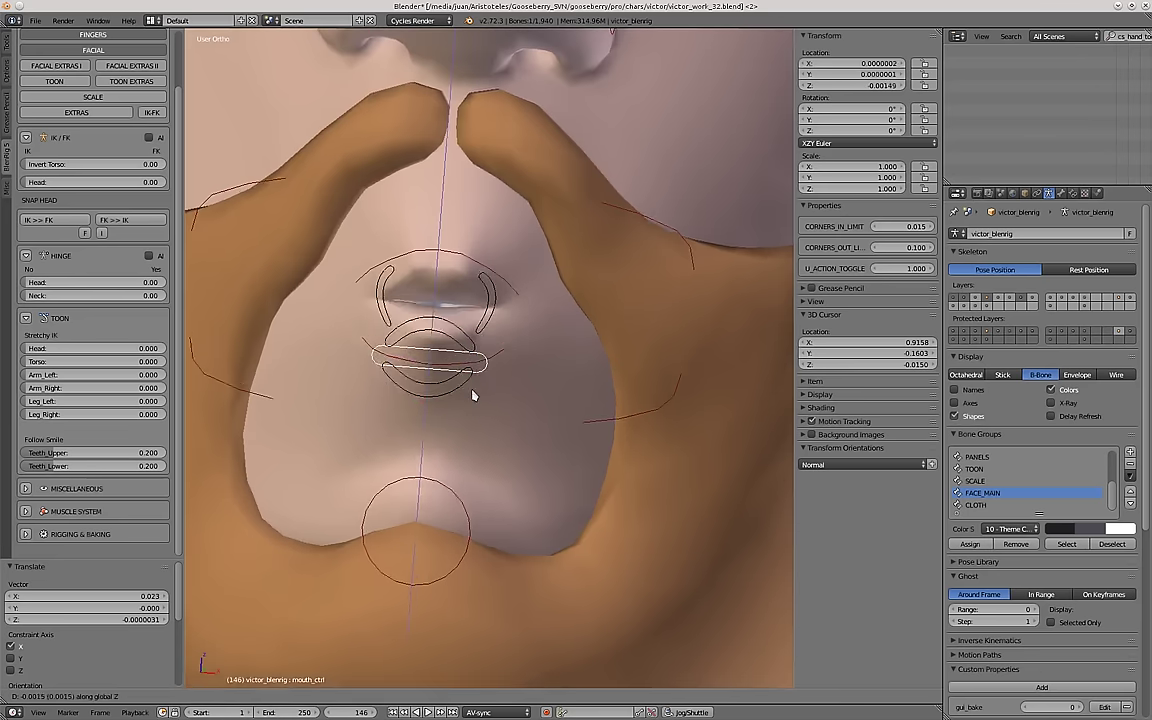
right_click(475, 395)
Move mouth_ctrl freely to about -0.016, -0.029 and 0.005, and inspect the mouth shape from the side.
middle_click_drag(640, 388, 573, 371)
key("g")
left_click(482, 345)
middle_click_drag(482, 325, 478, 203)
scroll(476, 201, "up", 1)
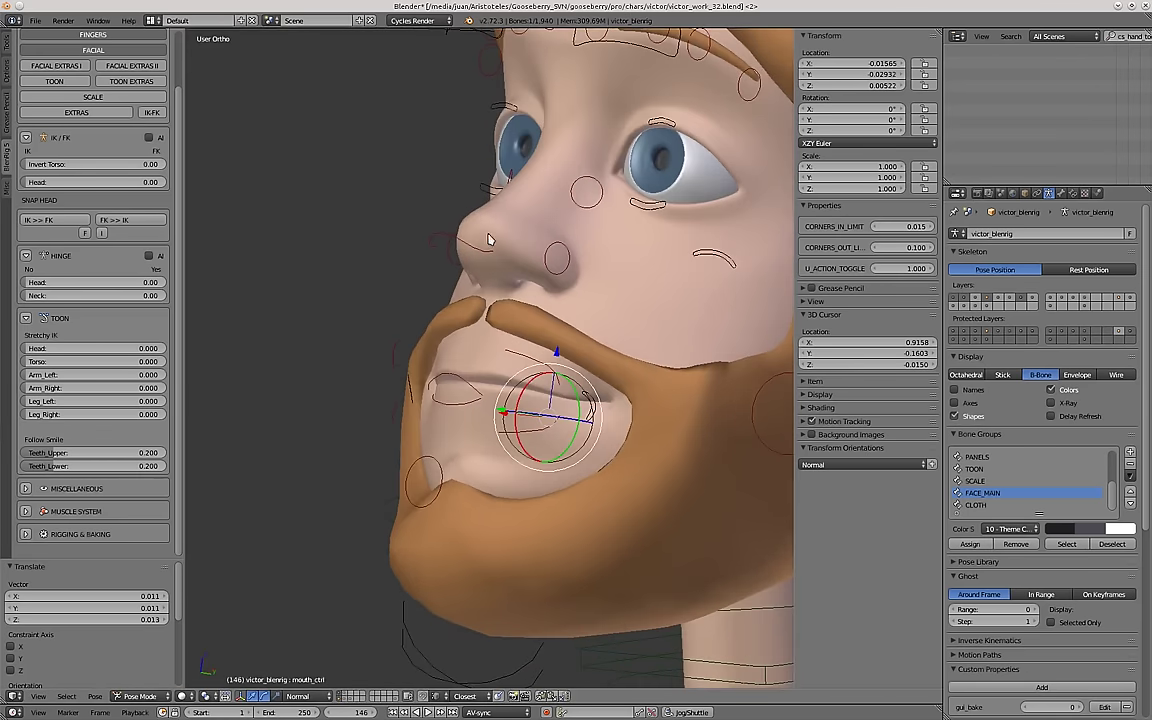
middle_click_drag(513, 258, 427, 281)
scroll(450, 323, "down", 2)
middle_click_drag(488, 350, 478, 351)
scroll(478, 351, "up", 2)
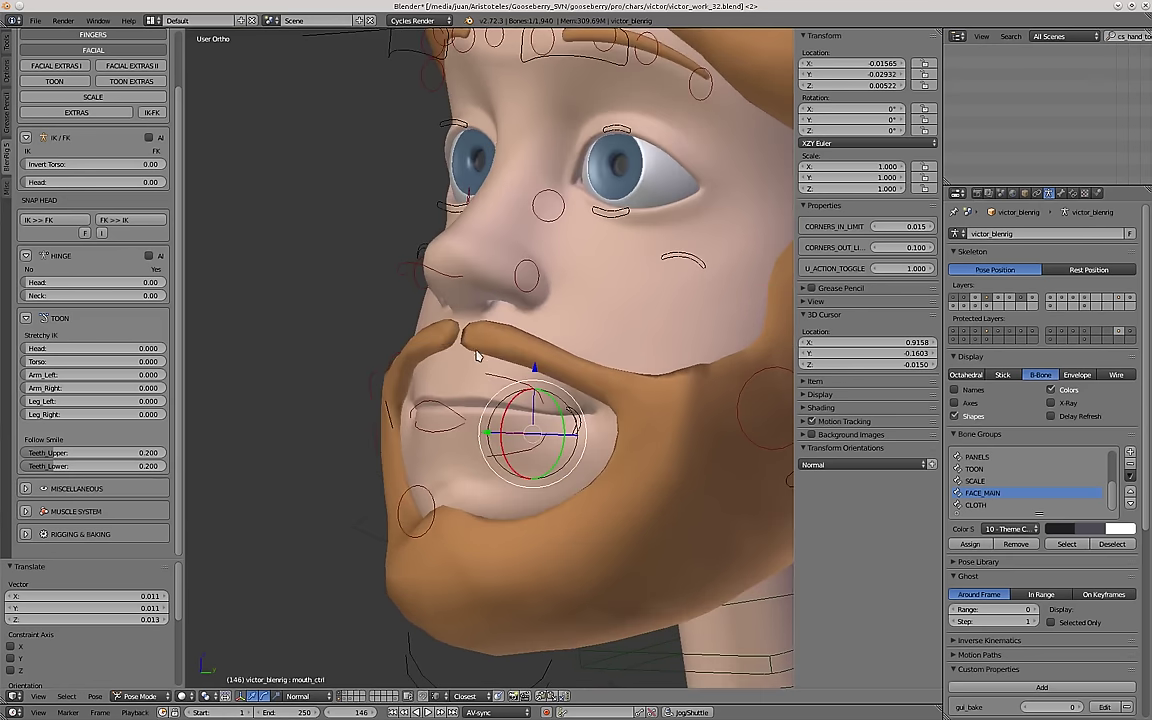
Move mouth_ctrl freely through several wide and narrow mouth shapes, ending at about -0.016, -0.039 and -0.007.
key("g")
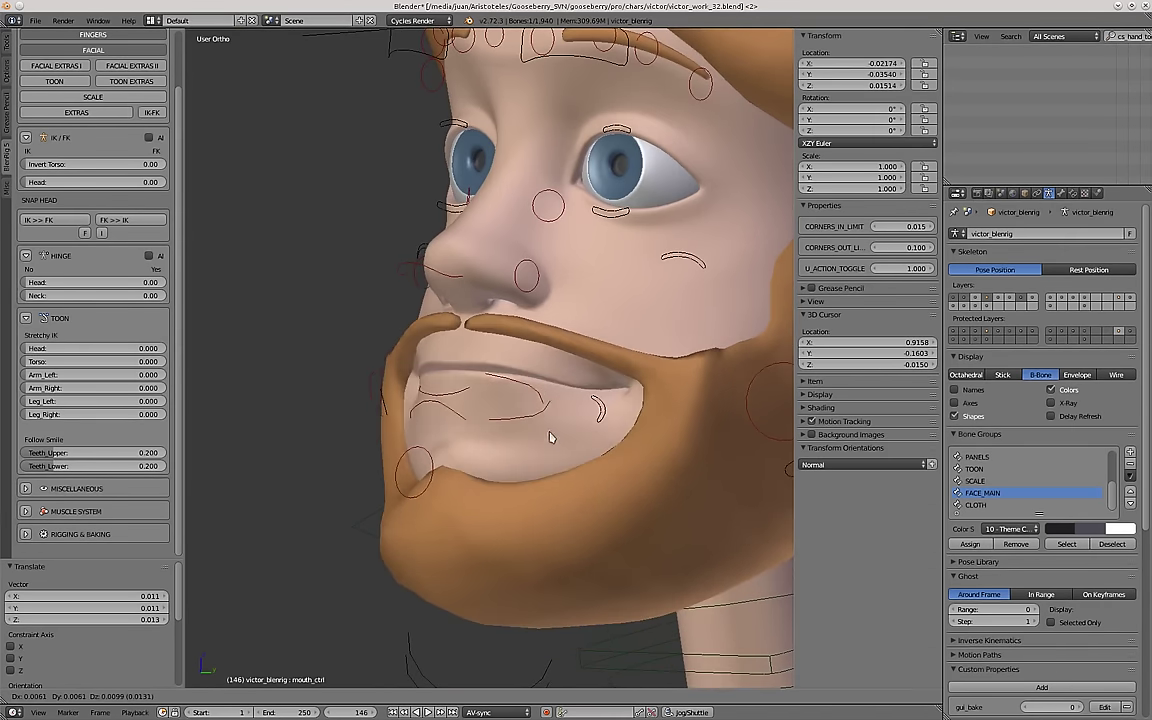
middle_click_drag(447, 331, 473, 371)
key("g")
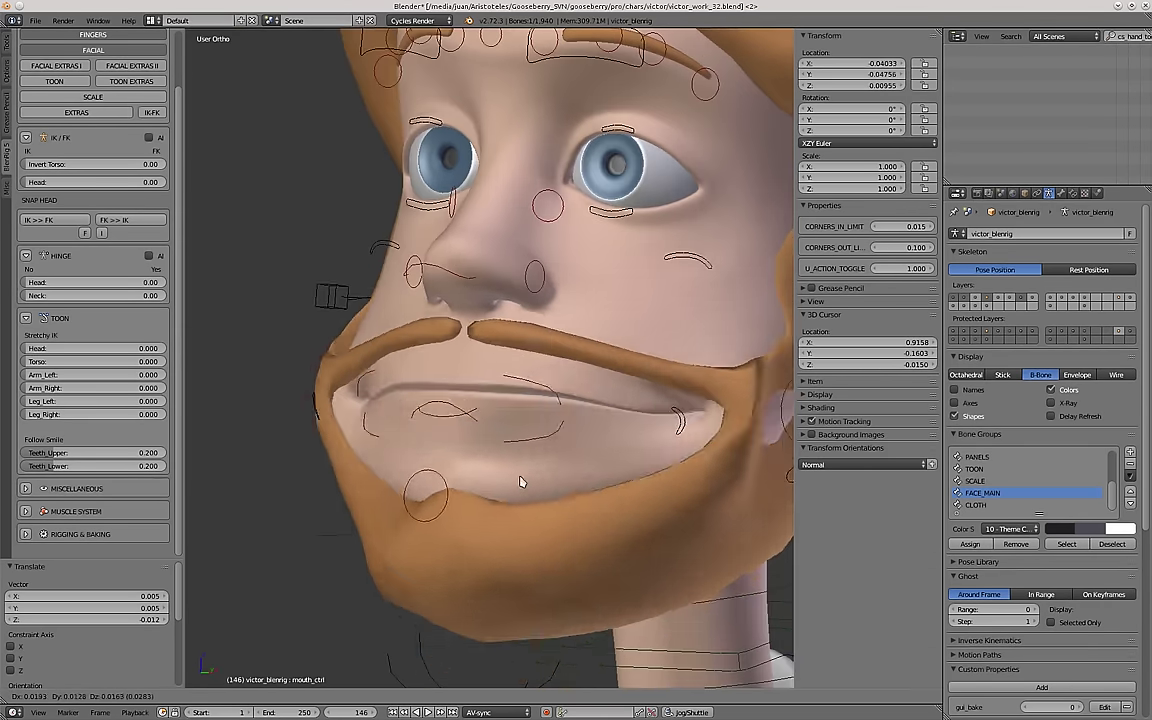
left_click(477, 492)
scroll(480, 492, "down", 2)
middle_click_drag(480, 492, 535, 505)
scroll(535, 505, "up", 1)
key("g")
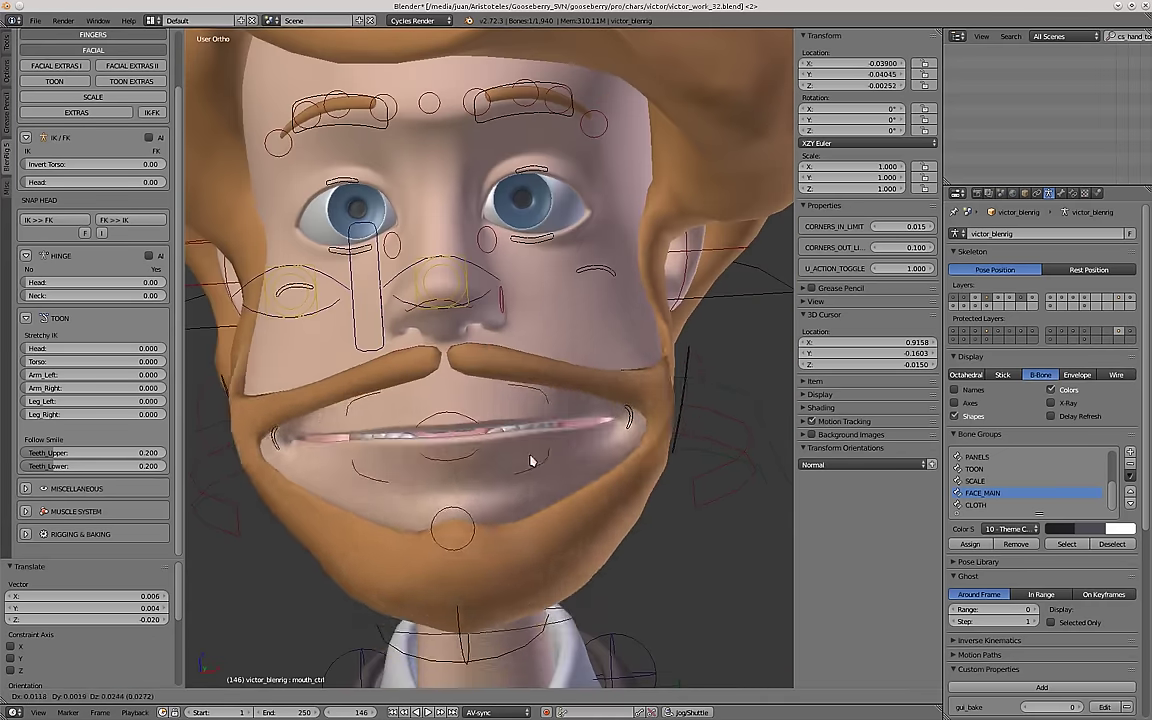
left_click(460, 446)
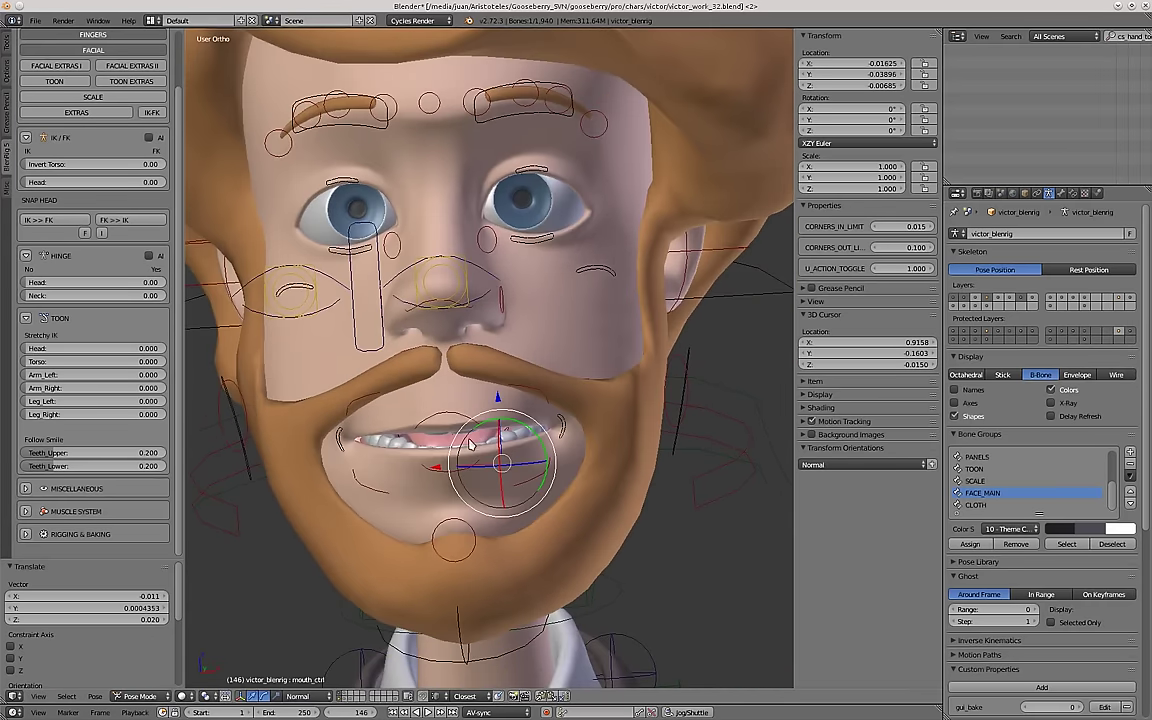
Hide the GEO-victor_proxy_hair object to expose the face without hair and beard.
middle_click_drag(450, 472, 446, 445)
right_click(723, 178)
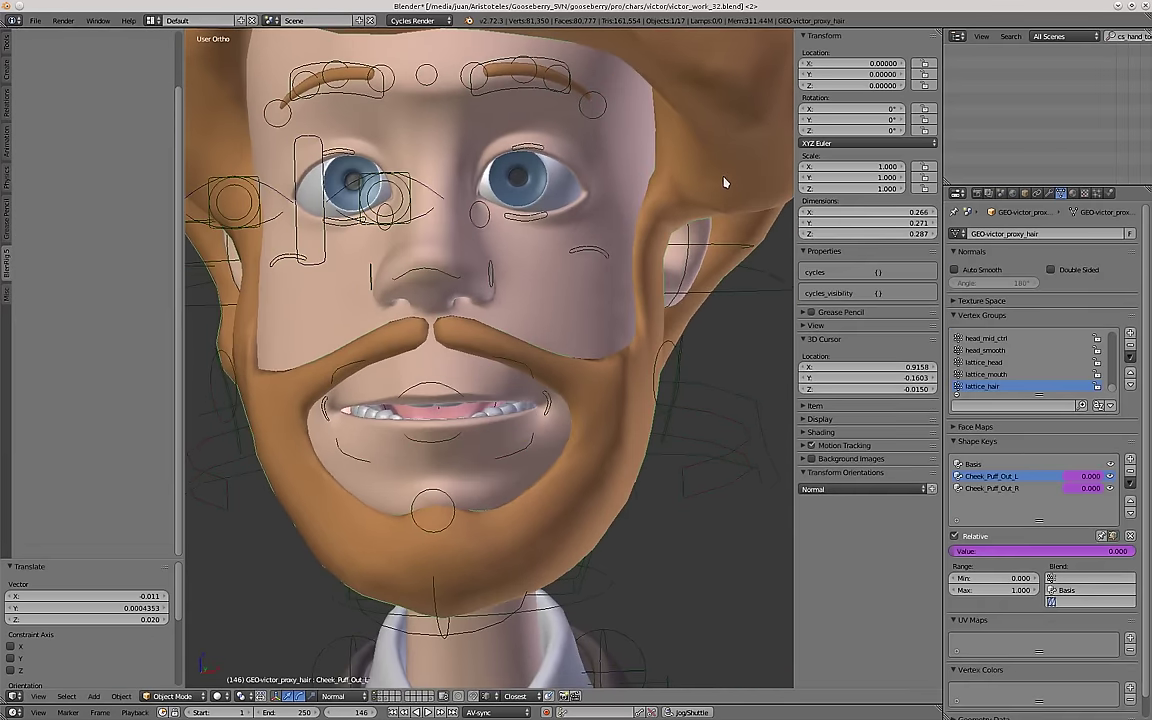
key("h")
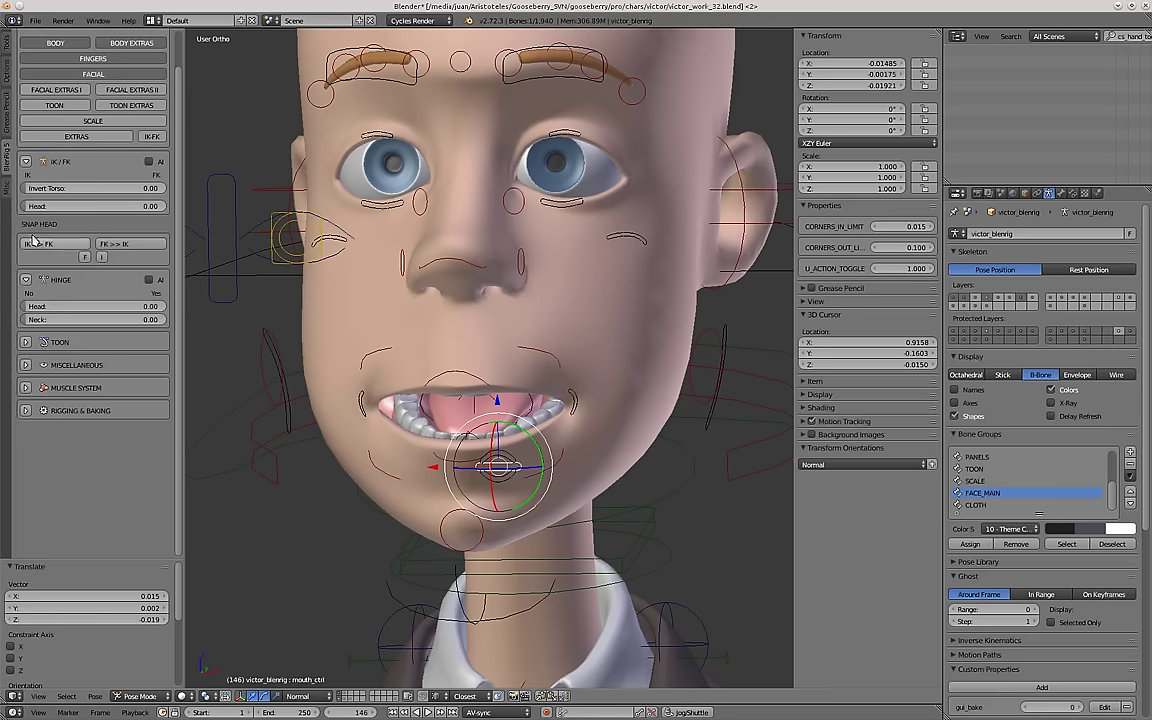
Expand the rig's Muscle System options, collapse IK / FK, and try a brief move of mouth_ctrl.
left_click(52, 250)
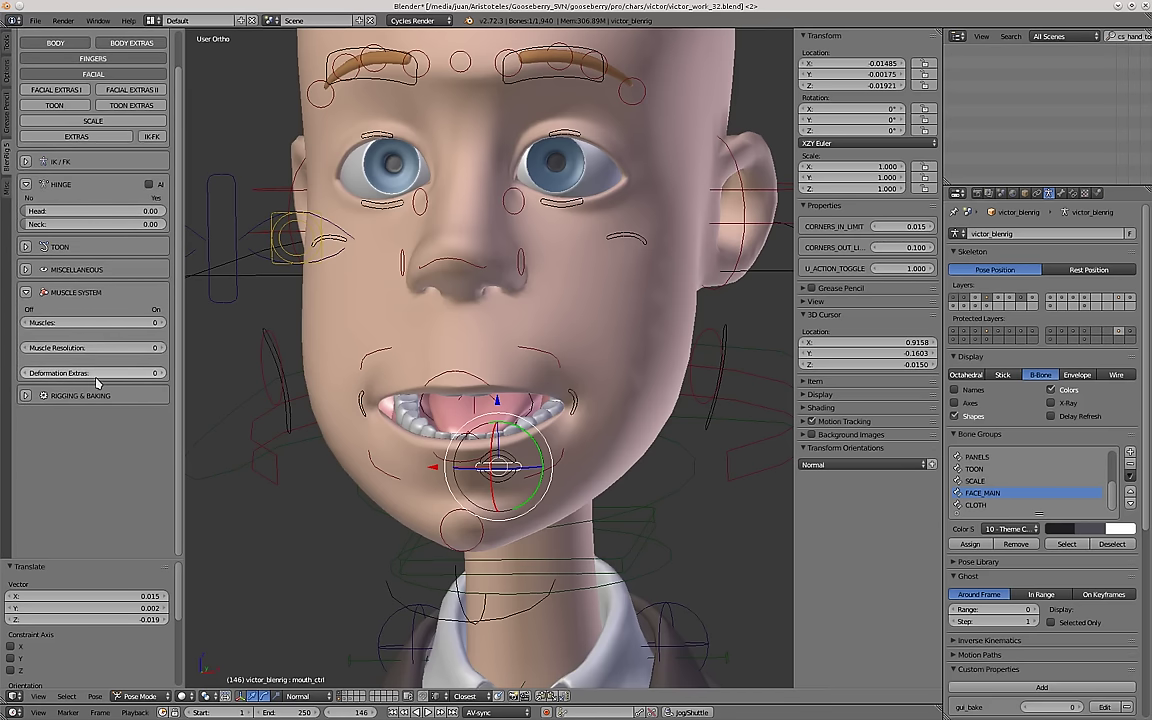
scroll(520, 472, "up", 1)
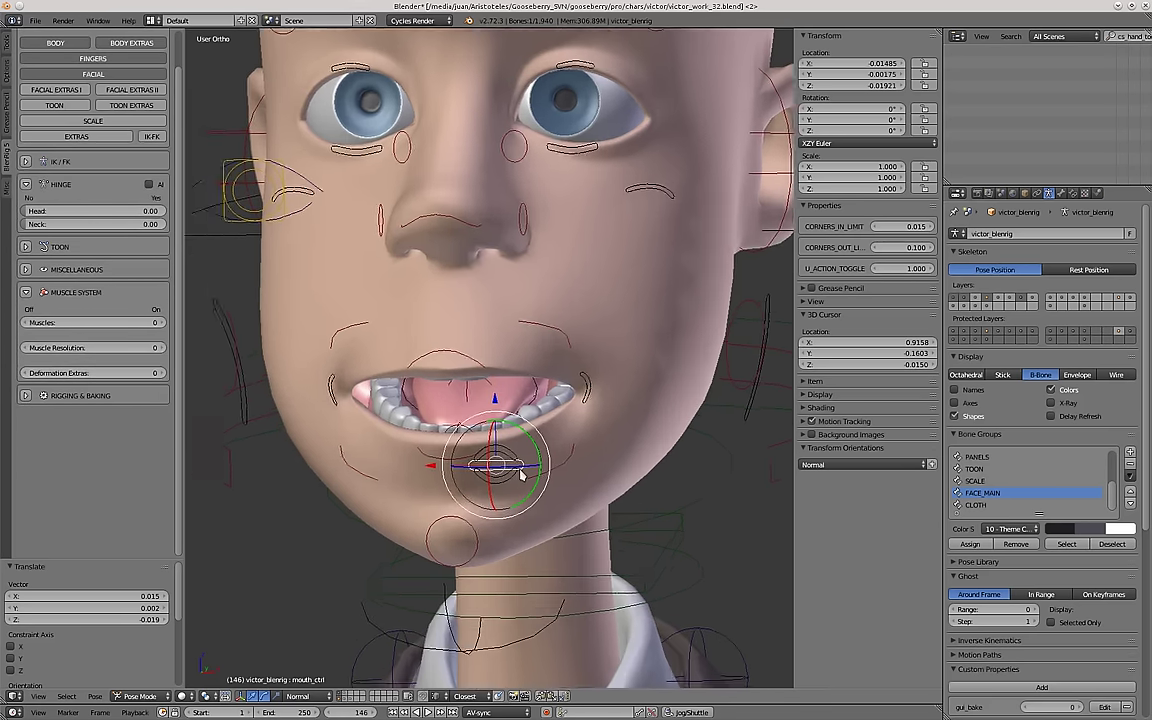
middle_click_drag(523, 475, 495, 516, "shift")
key("g")
right_click(515, 430)
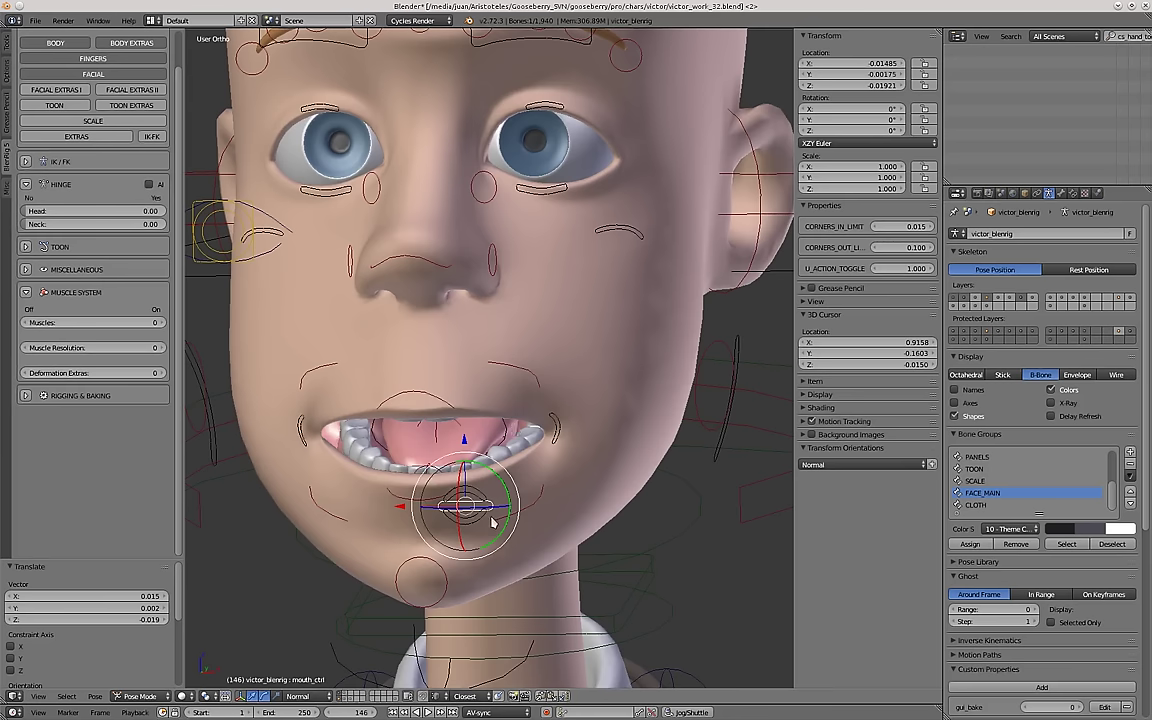
Move mouth_ctrl up to about -0.019, -0.004 and 0.020 and rotate it to about 26° on Y.
key("g")
left_click(515, 400)
key("r")
left_click(549, 432)
key("r")
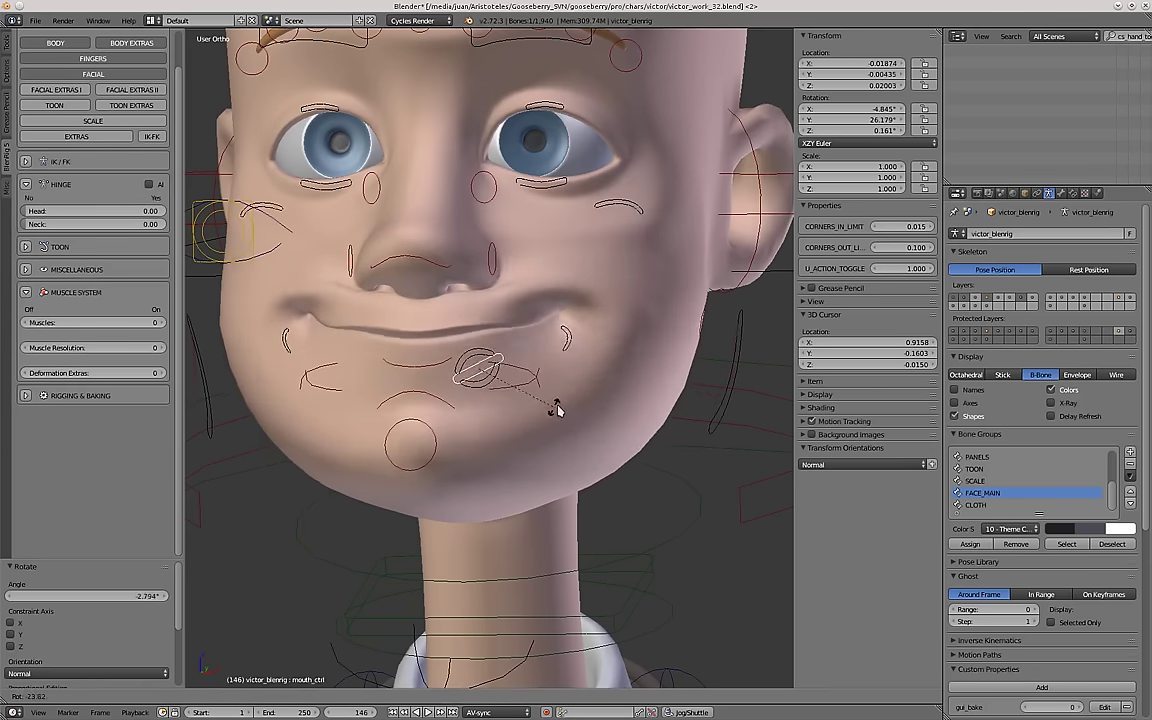
left_click(556, 411)
Try several free moves of the rotated mouth_ctrl to stretch, lower and raise the closed smile.
key("g")
key("g")
left_click(501, 319)
key("g")
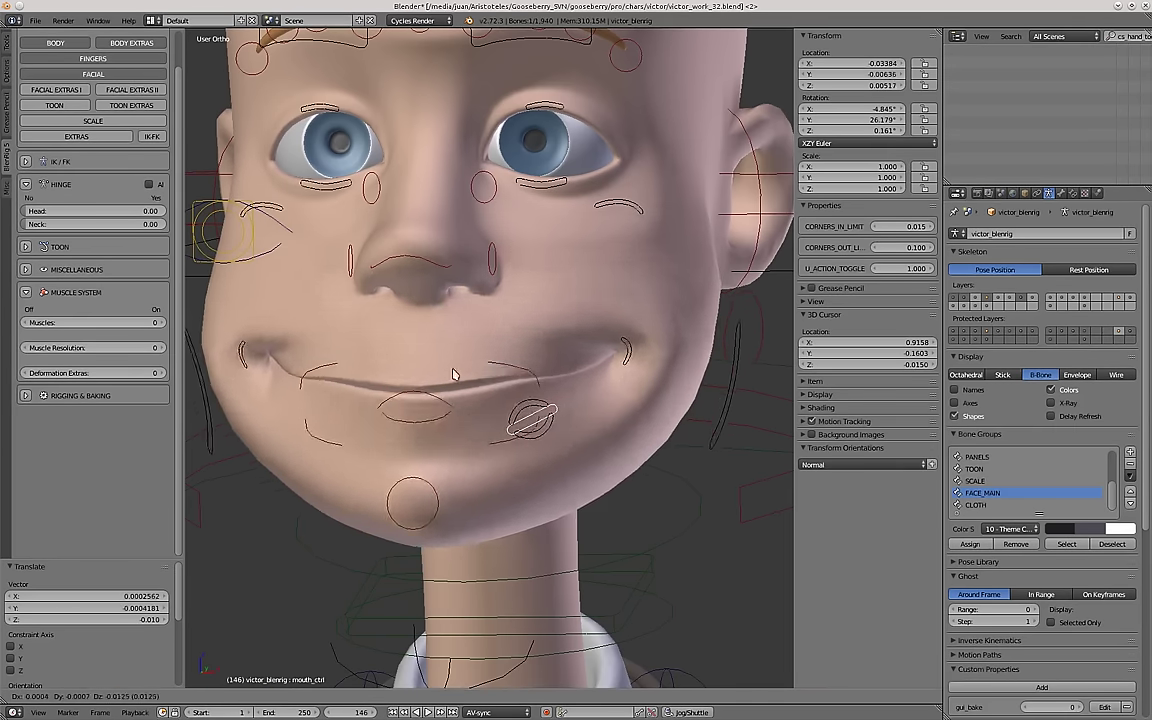
left_click(474, 346)
middle_click_drag(541, 385, 521, 376)
key("g")
left_click(510, 350)
Set Deformation Extras to 0 and move mouth_ctrl to about -0.033, -0.007 and 0.024.
left_click(26, 373)
key("g")
left_click(532, 314)
middle_click_drag(532, 314, 208, 395)
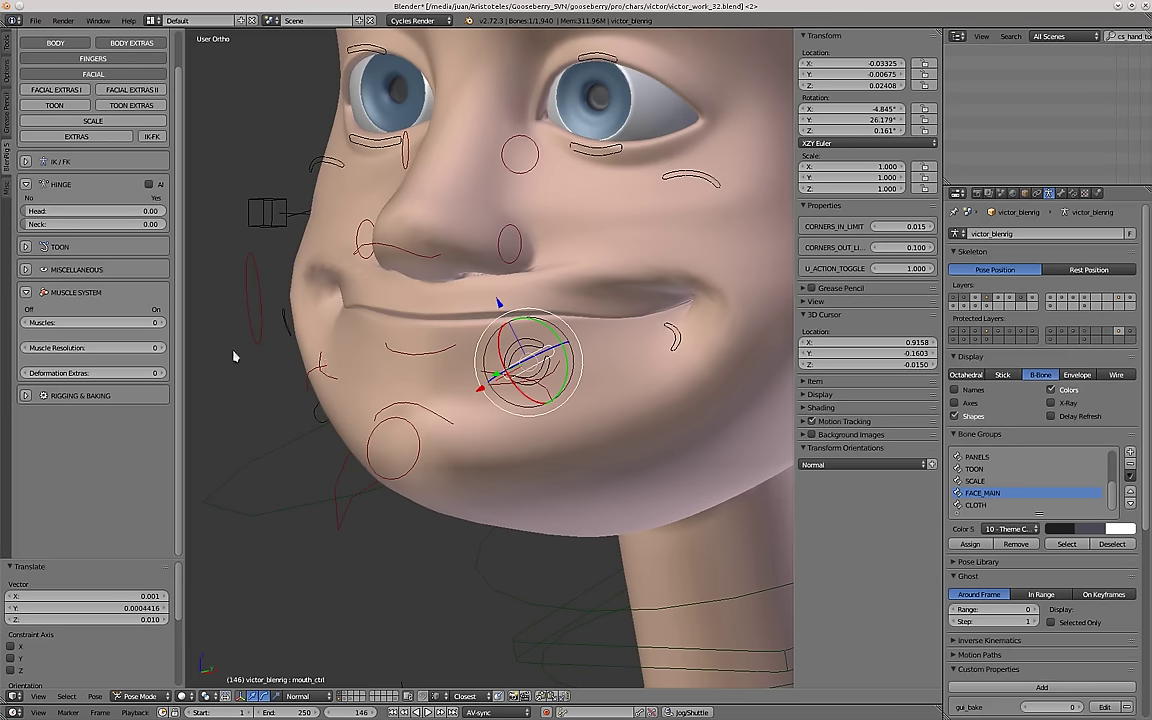
Compare the stretched smile with Deformation Extras off and on, leaving the option at 1.
scroll(365, 365, "down", 2)
scroll(382, 358, "up", 2)
middle_click_drag(372, 330, 461, 366)
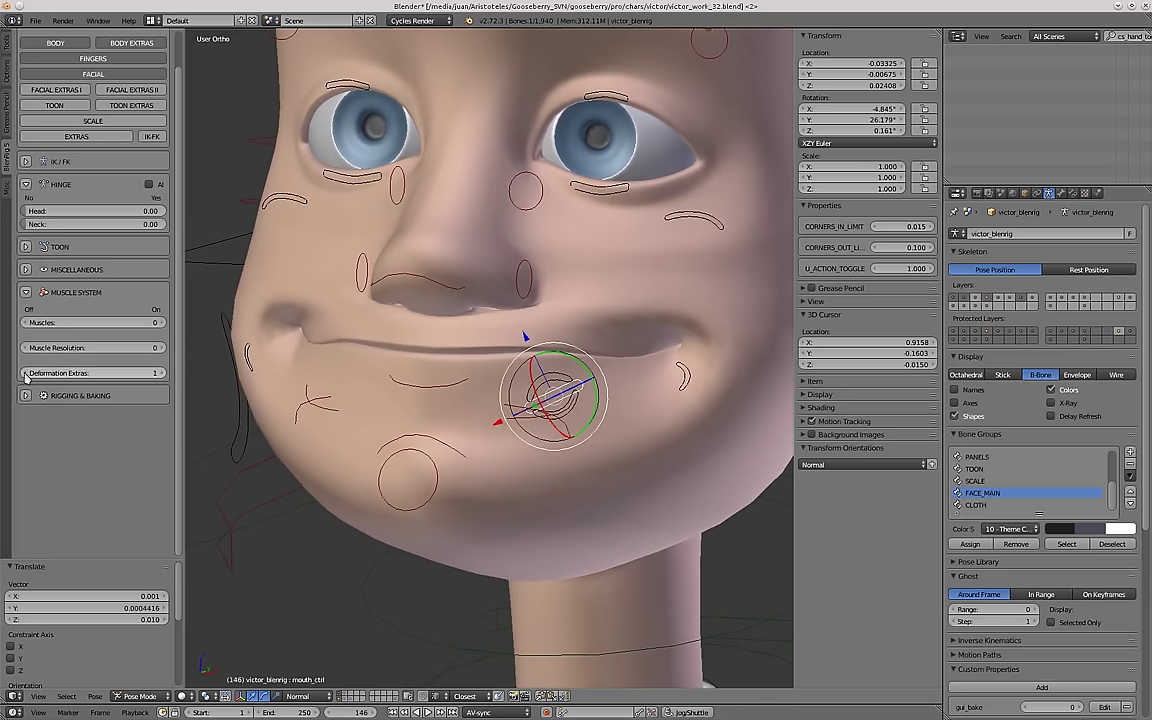
left_click(162, 376)
From the front, move mouth_ctrl down to about -0.010, -0.007 and -0.005 and rotate it into a frown.
key("KP_1")
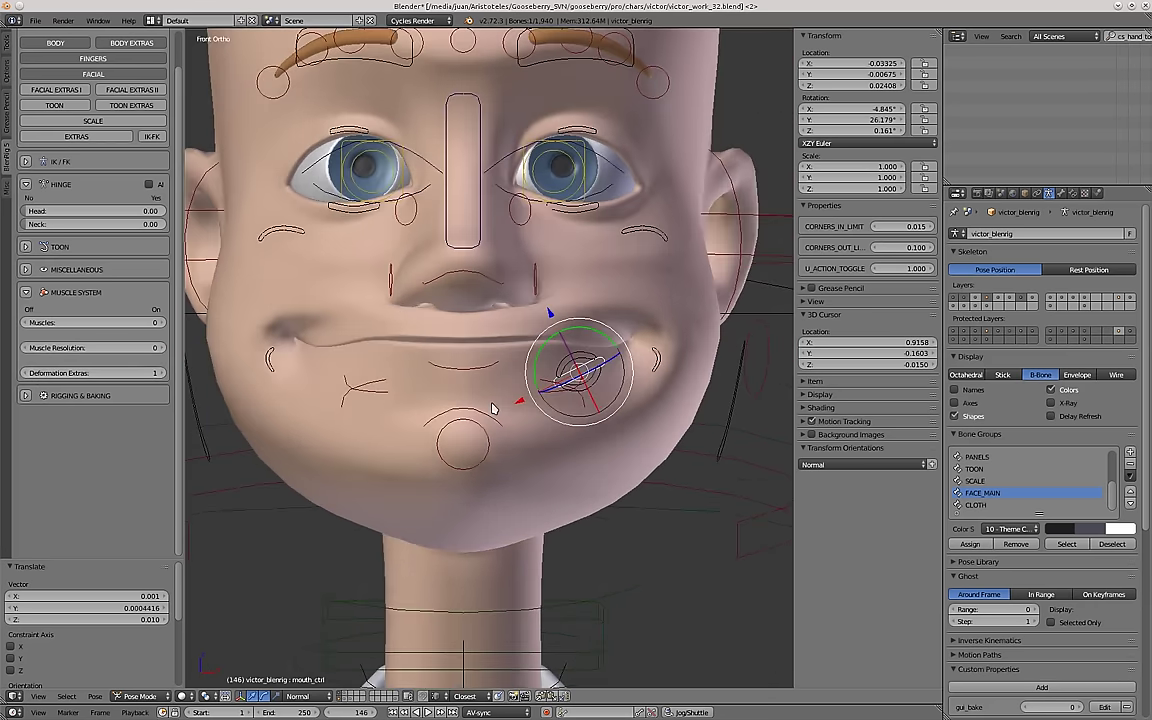
key("g")
left_click(446, 478)
key("r")
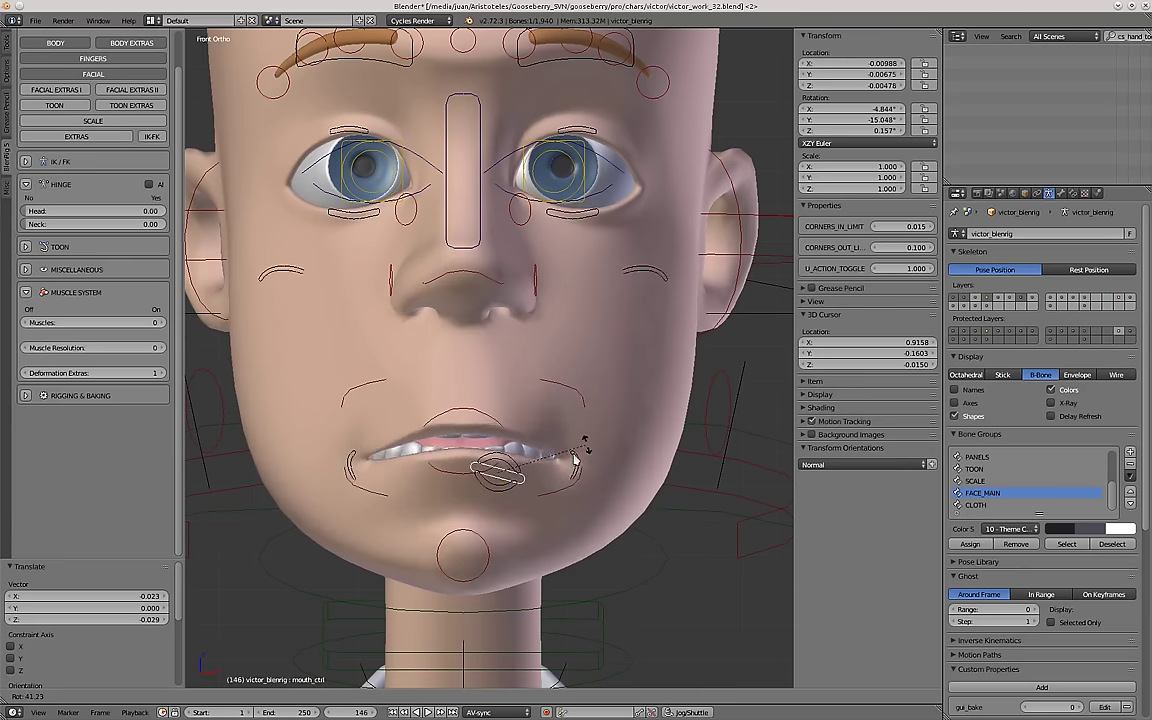
left_click(579, 459)
Raise mouth_ctrl to about -0.016, -0.007 and 0.017 and rotate it to about 6° on Y.
key("g")
left_click(603, 387)
key("r")
left_click(599, 360)
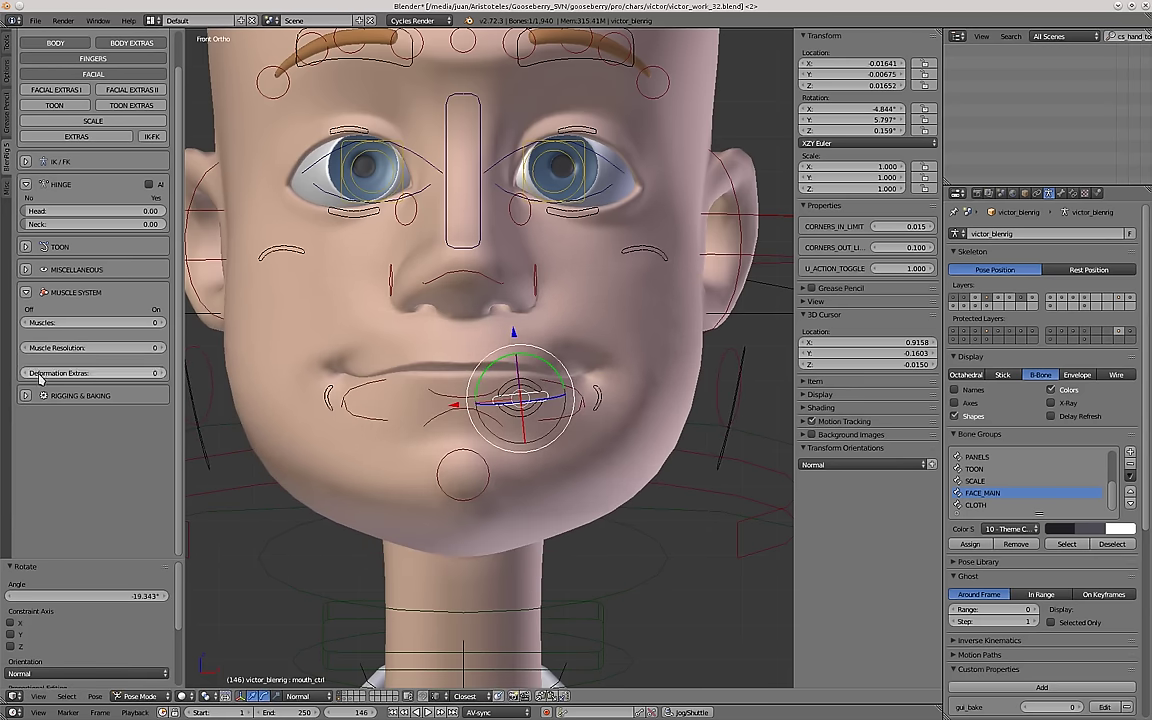
Set Deformation Extras to 1 and slightly move and rotate mouth_ctrl to test the closed smile.
left_click(164, 375)
middle_click_drag(436, 379, 374, 384)
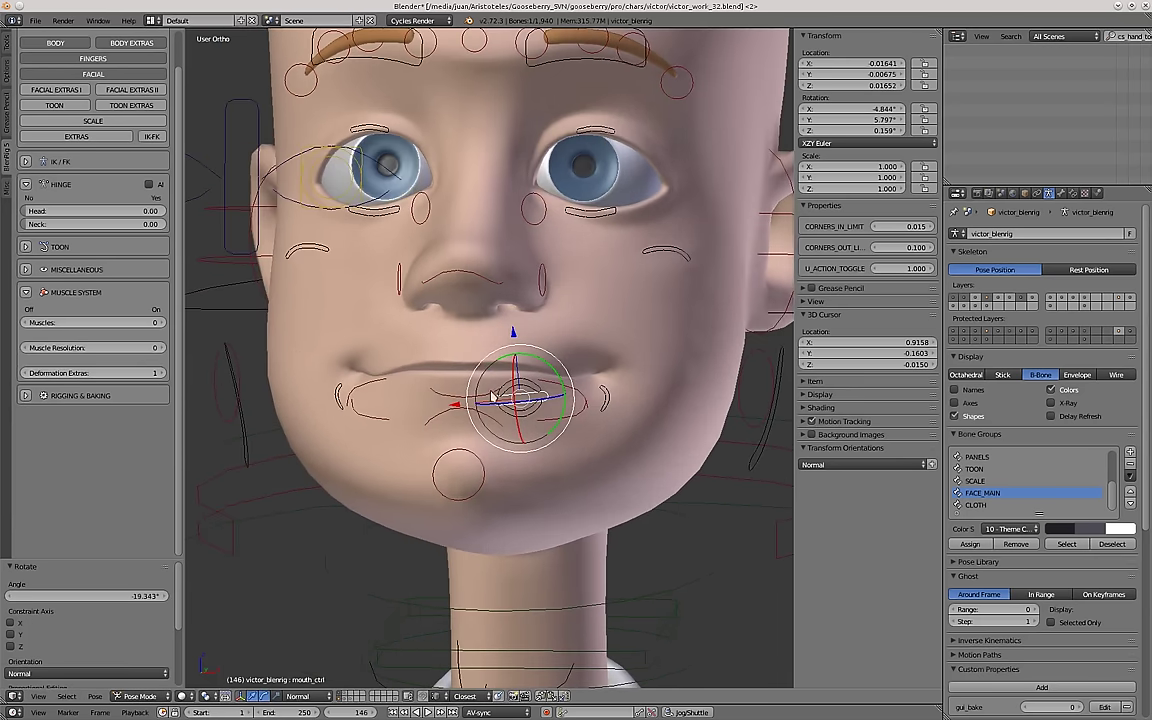
scroll(517, 447, "up", 2)
key("g")
left_click(545, 438)
scroll(527, 440, "down", 1)
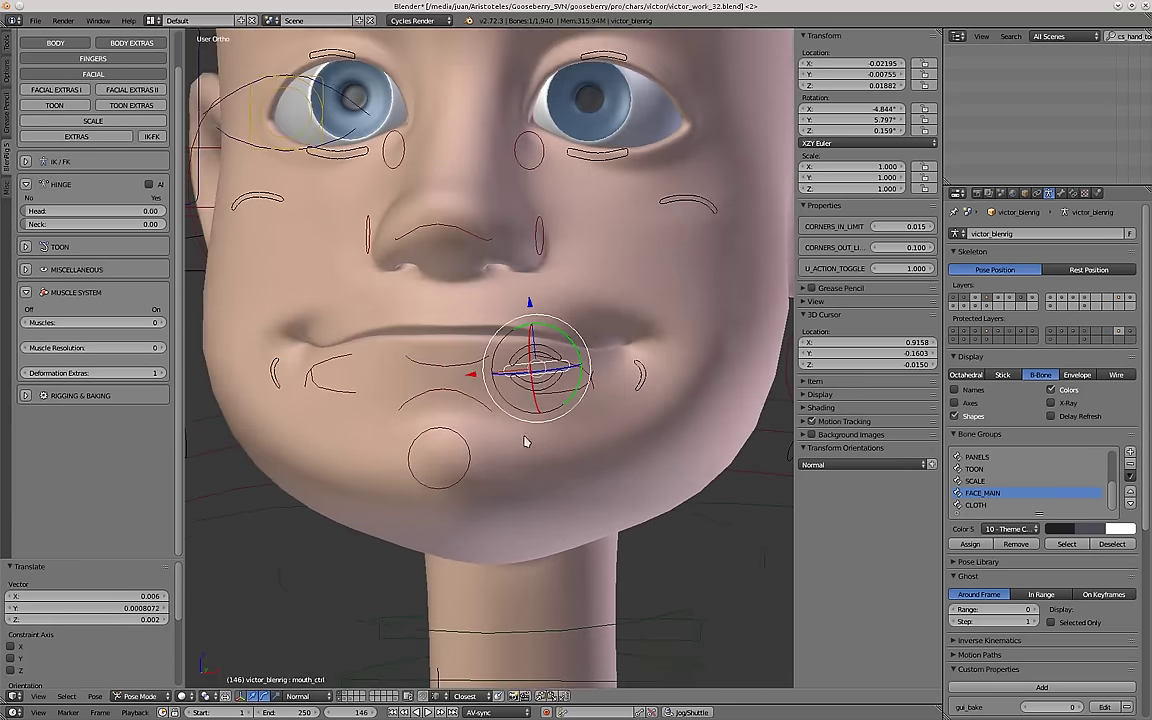
key("r")
key("g")
left_click(550, 420)
Move mouth_corner_L up and outward to about -0.034, -0.021 and 0.048 for an exaggerated one-sided smile.
right_click(642, 352)
mouse_move(562, 385)
middle_mouse_down()
mouse_move(416, 393)
mouse_move(548, 392)
middle_mouse_up()
key("g")
key("g")
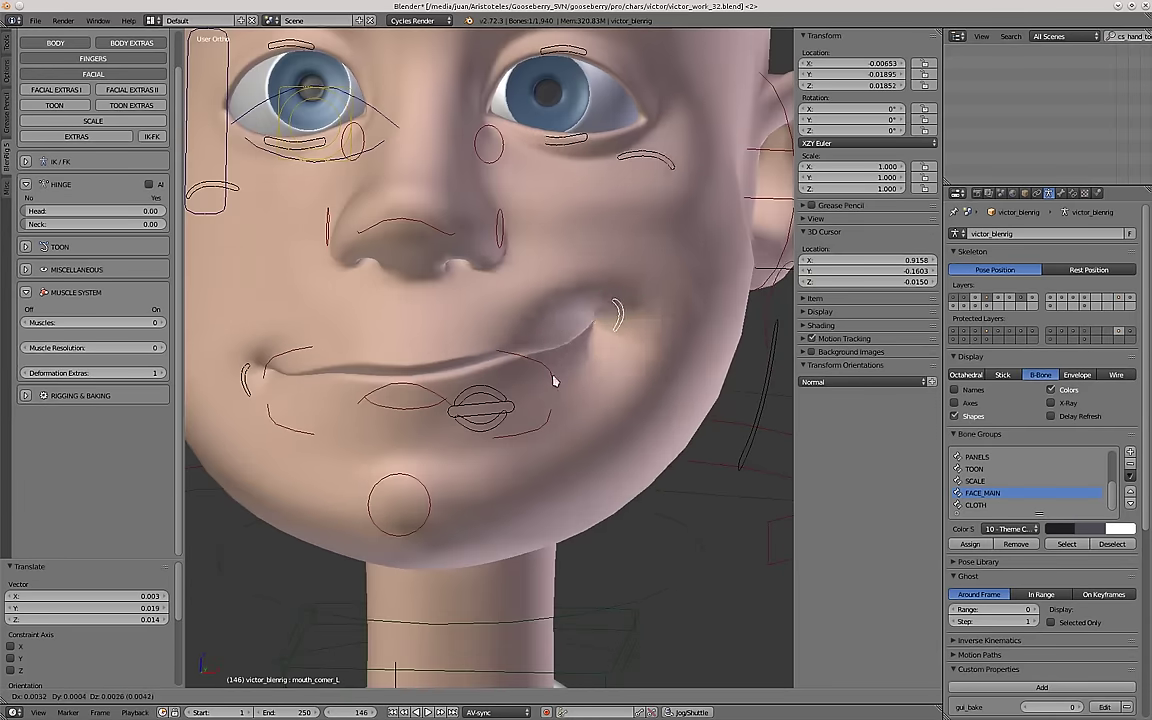
left_click(619, 325)
scroll(562, 334, "down", 1)
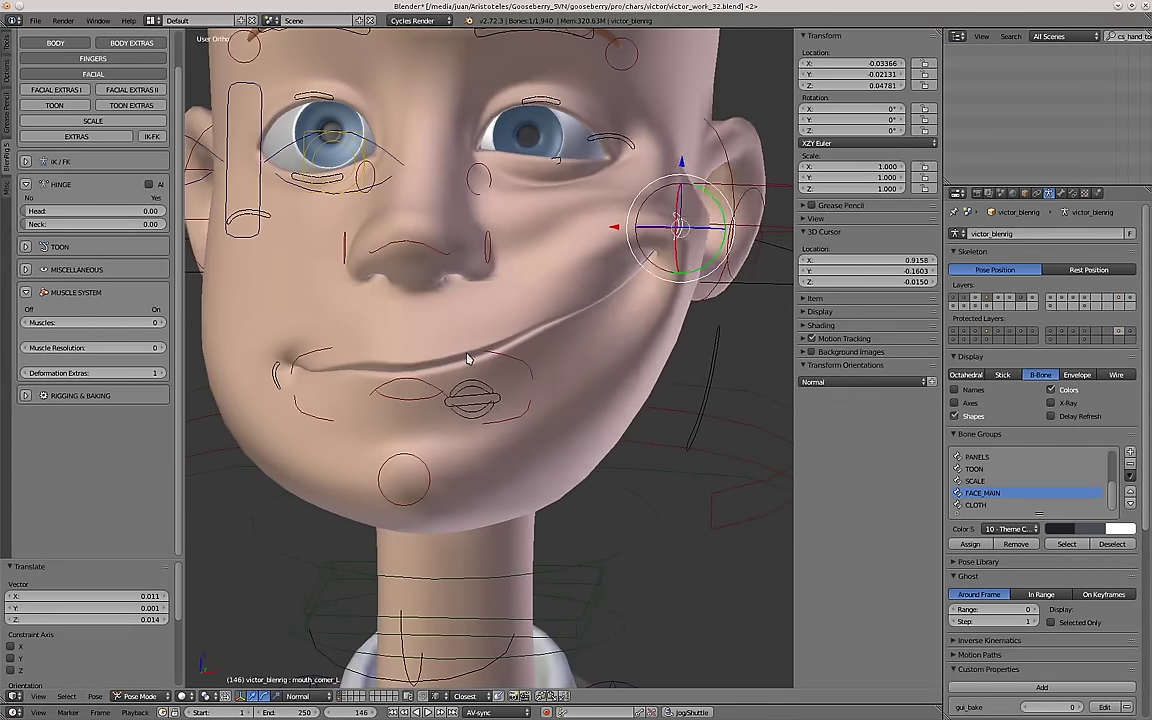
Move mouth_corner_R up and outward to raise the other side of the smile.
key("g")
right_click(290, 385)
key("g")
middle_click_drag(292, 386, 350, 411)
left_click(366, 321)
left_click(395, 389)
scroll(465, 399, "down", 3)
Lower mouth_ctrl to about -0.019, -0.006 and -0.031 to open the wide smile, and inspect the whole face.
right_click(465, 399)
scroll(466, 400, "up", 3)
key("g")
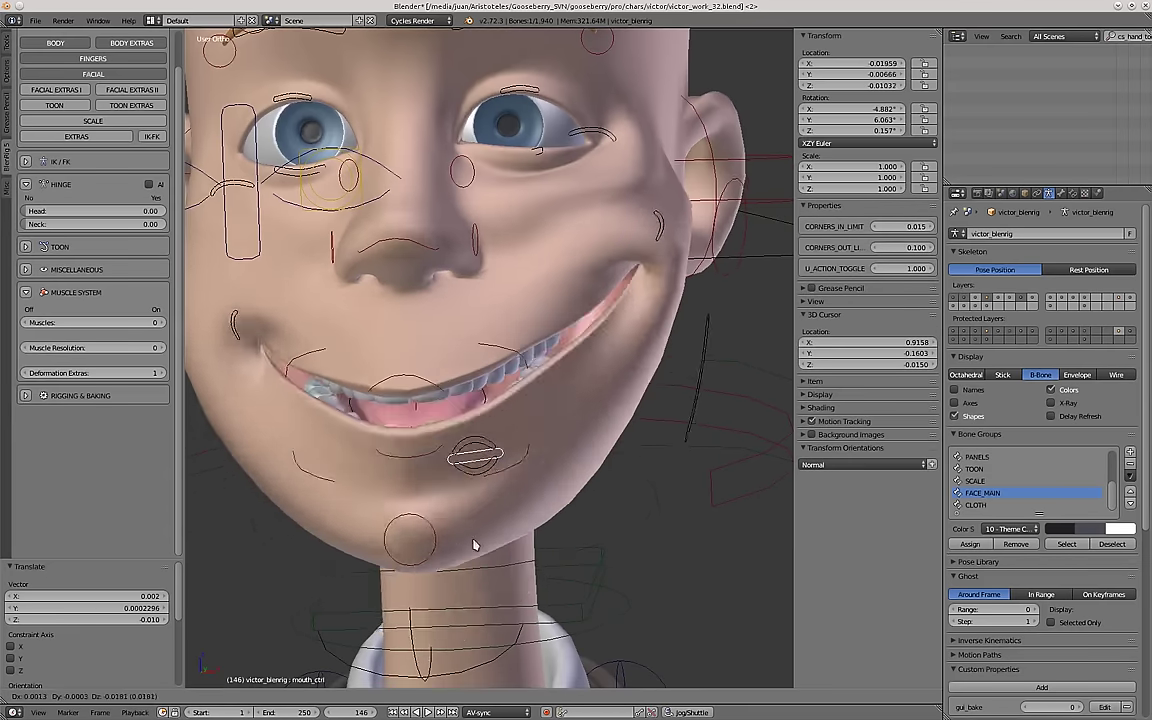
left_click(476, 487)
scroll(478, 470, "down", 4)
key("g")
left_click(482, 464)
middle_click_drag(535, 394, 463, 420)
scroll(480, 432, "up", 2)
scroll(475, 406, "down", 3)
scroll(474, 406, "up", 2)
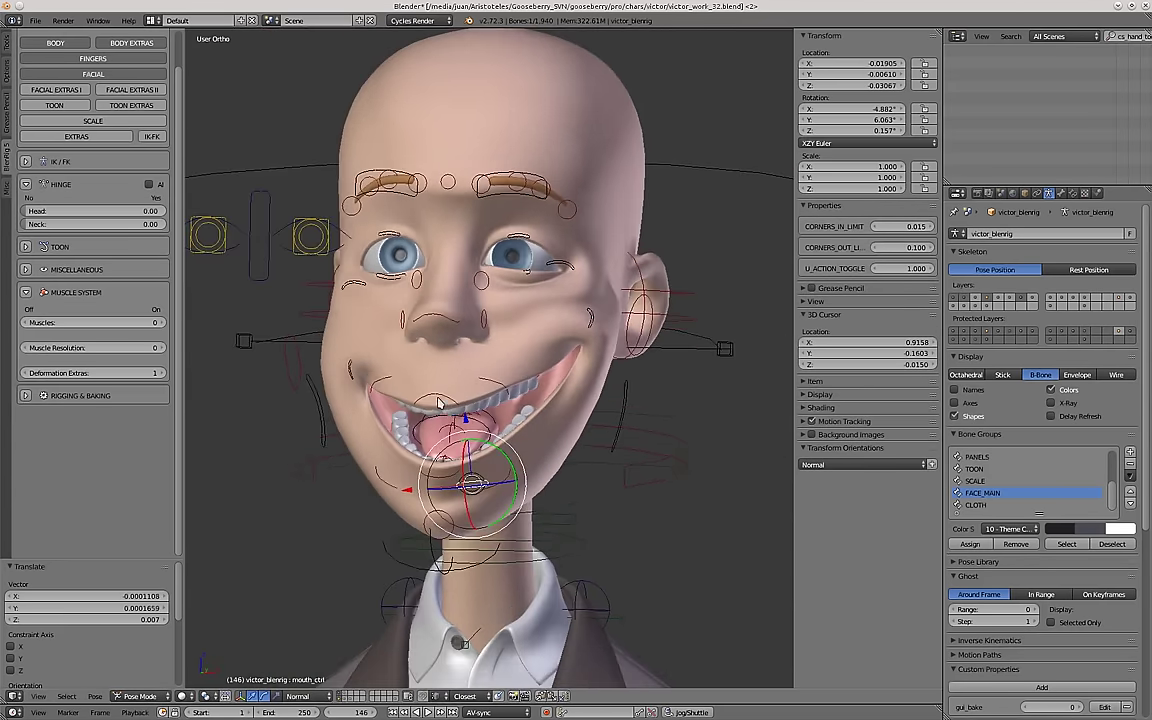
Select all the rig's visible bones and clear their location, rotation and scale.
key("a")
key("a")
key("alt+g")
key("alt+r")
key("alt+s")
Select mouth_ctrl, lower it to open the mouth, and raise it to about -0.023, -0.003 and 0.011.
right_click(460, 462)
scroll(460, 462, "up", 5)
right_click(460, 460)
scroll(460, 456, "down", 4)
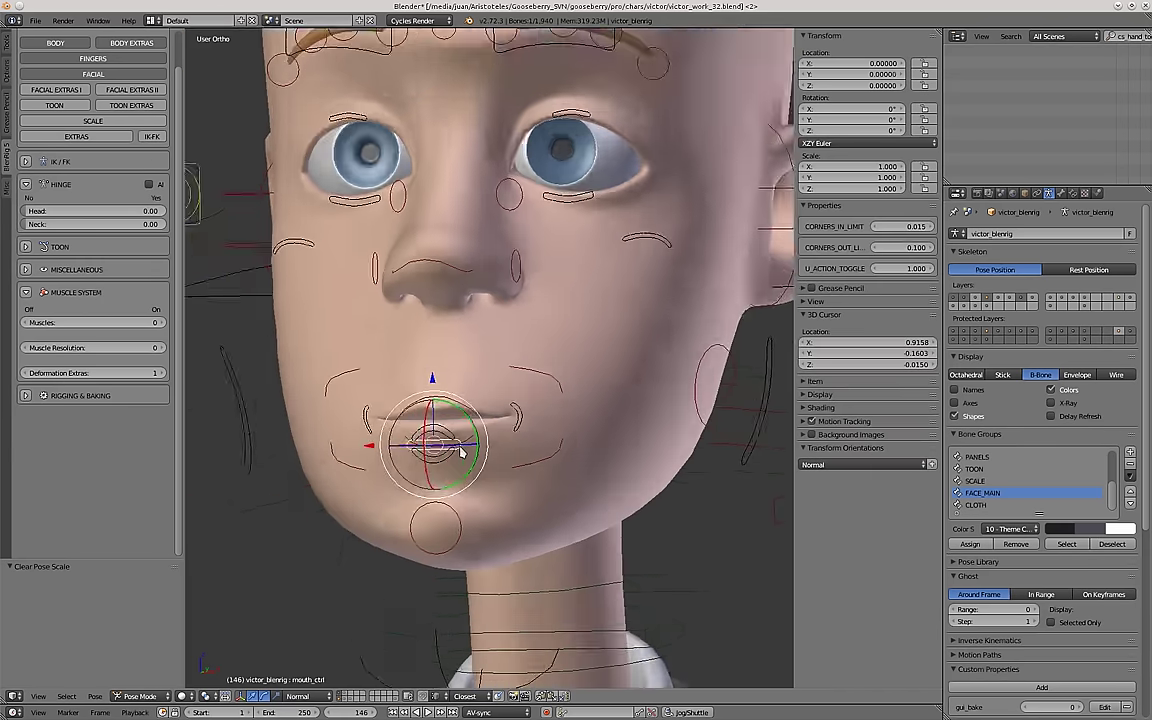
key("g")
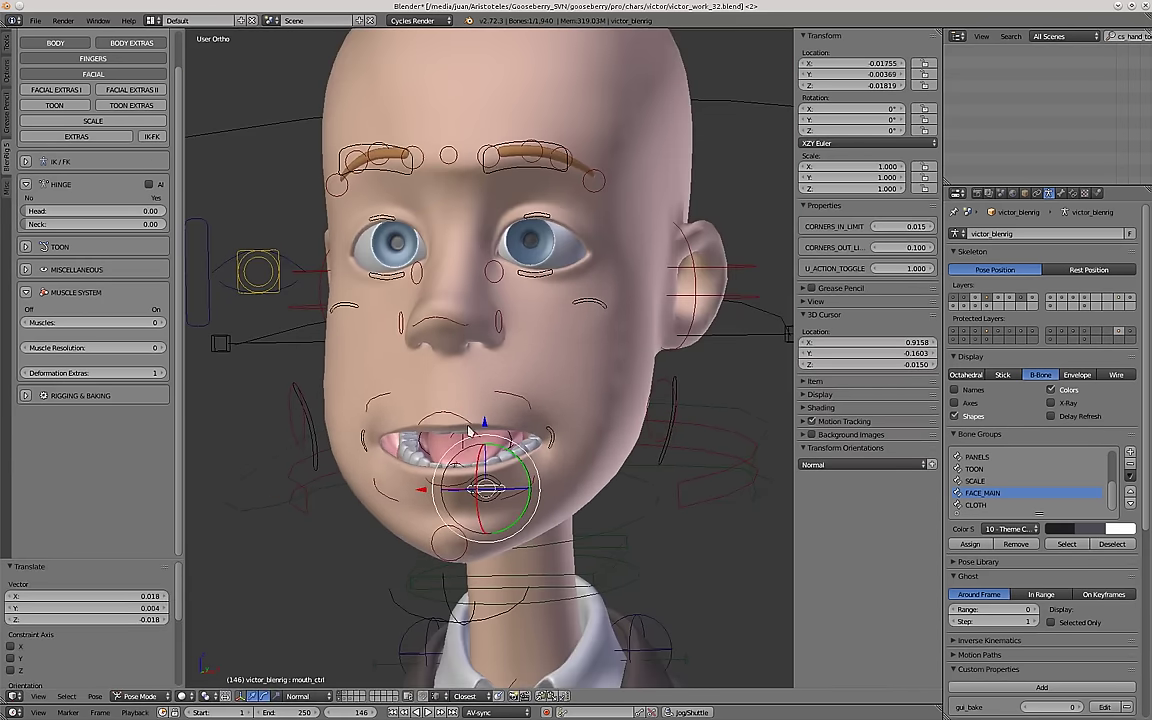
middle_click_drag(470, 432, 478, 452)
left_click(489, 349)
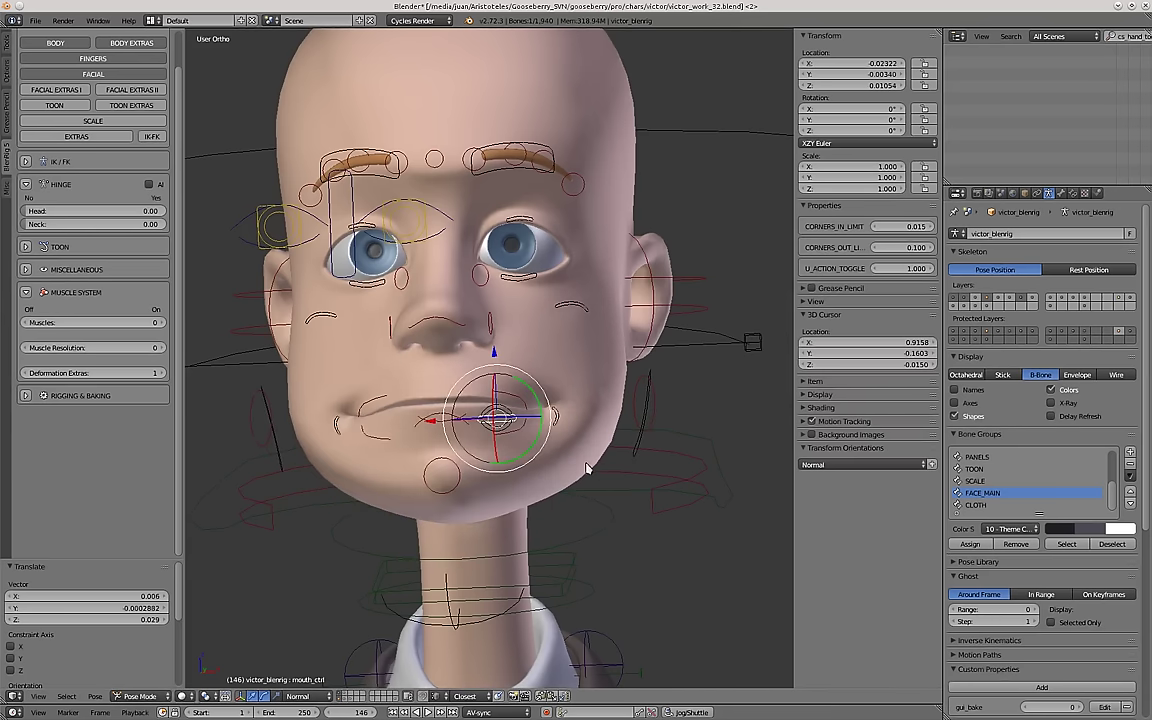
Rotate mouth_ctrl between a frown and a smile, ending at about 51° on Y, with a small outward move.
left_click(603, 399)
scroll(566, 284, "up", 2)
key("r")
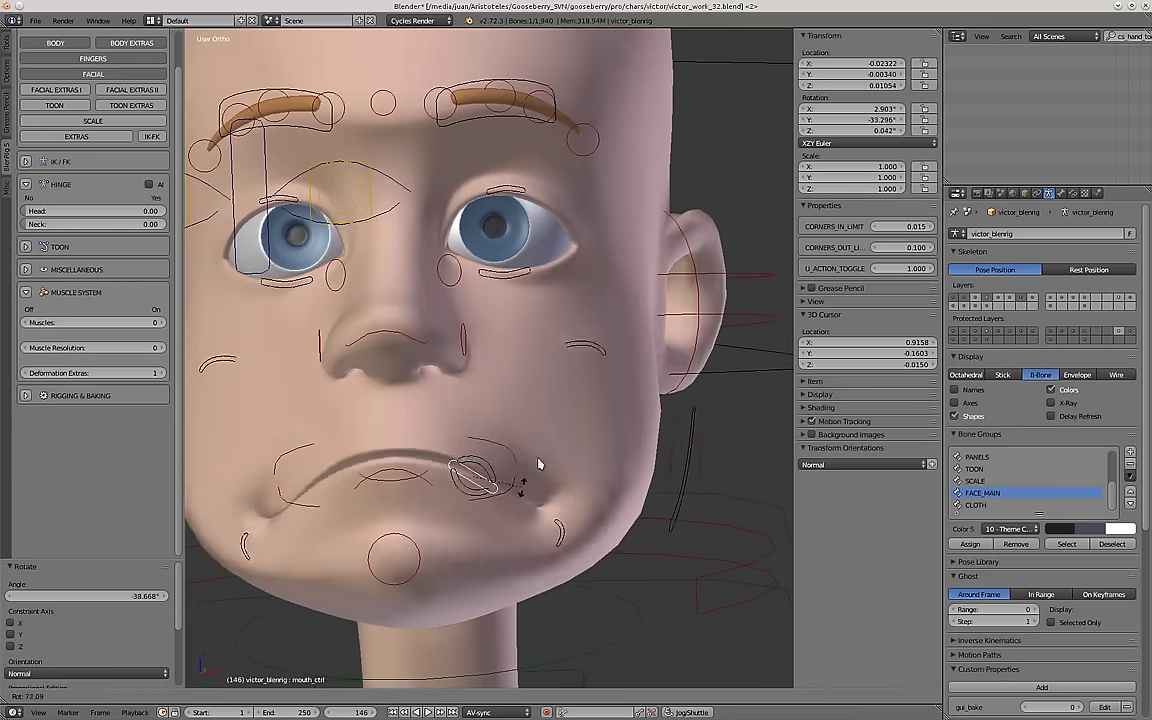
left_click(545, 398)
key("g")
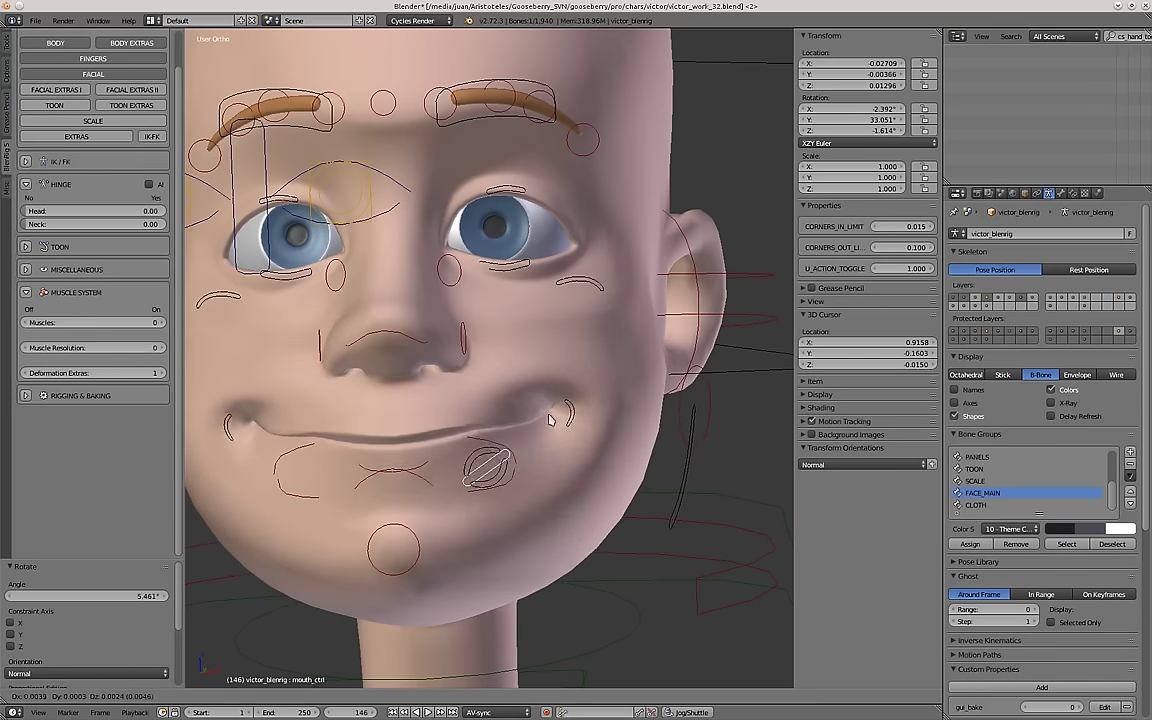
left_click(550, 412)
key("r")
left_click(533, 268)
scroll(523, 286, "down", 1)
Reset the whole pose by clearing location, rotation and scale on all visible bones.
key("a")
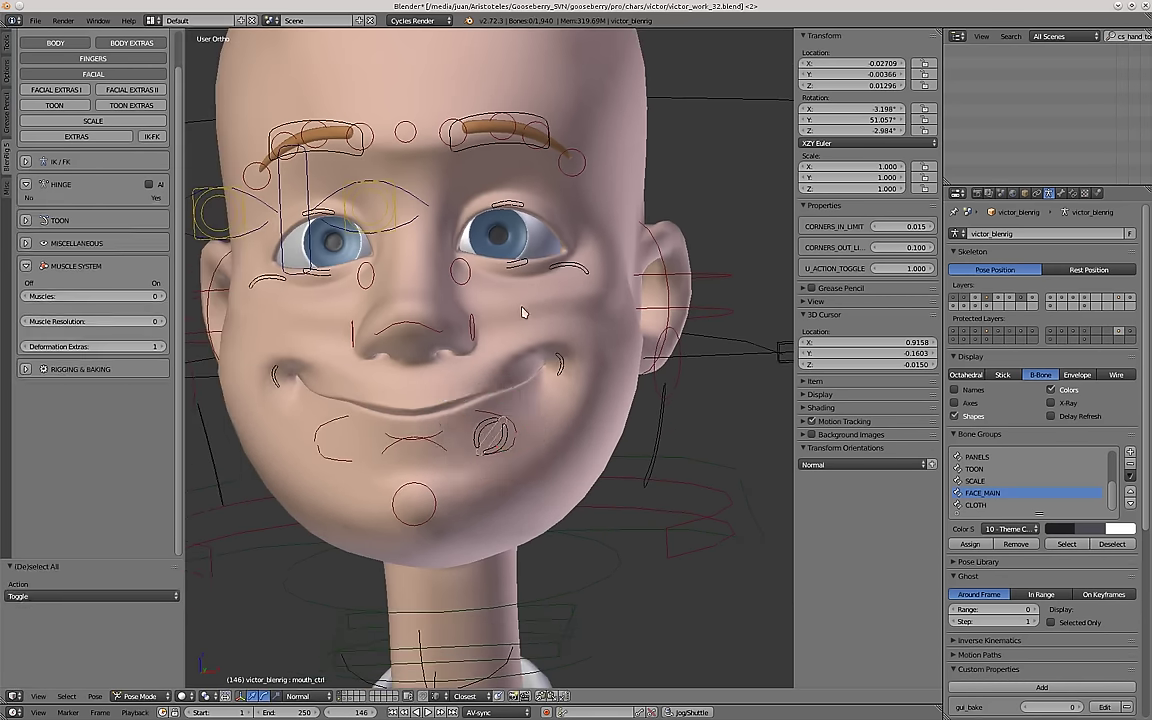
key("a")
key("alt+g")
key("alt+r")
key("alt+s")
Select mouth_ctrl and move it to about 0.015, 0.001 and -0.009 to form a small open mouth.
middle_click_drag(410, 500, 465, 447)
scroll(540, 432, "up", 3)
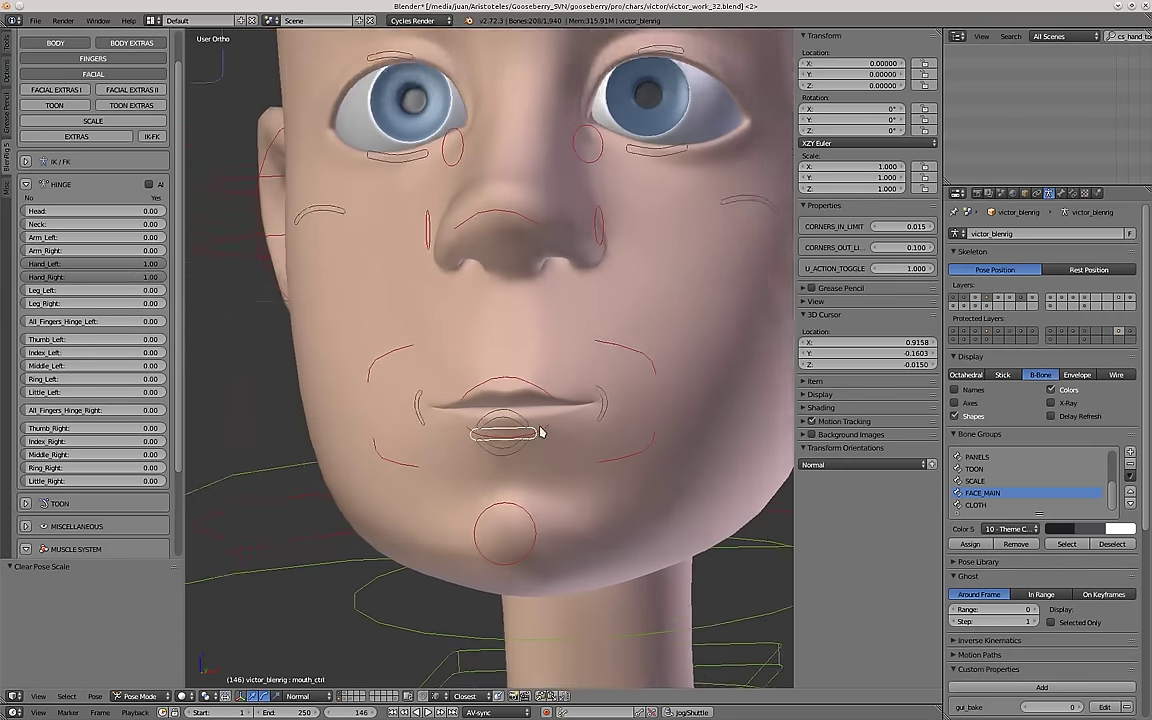
right_click(530, 446)
key("g")
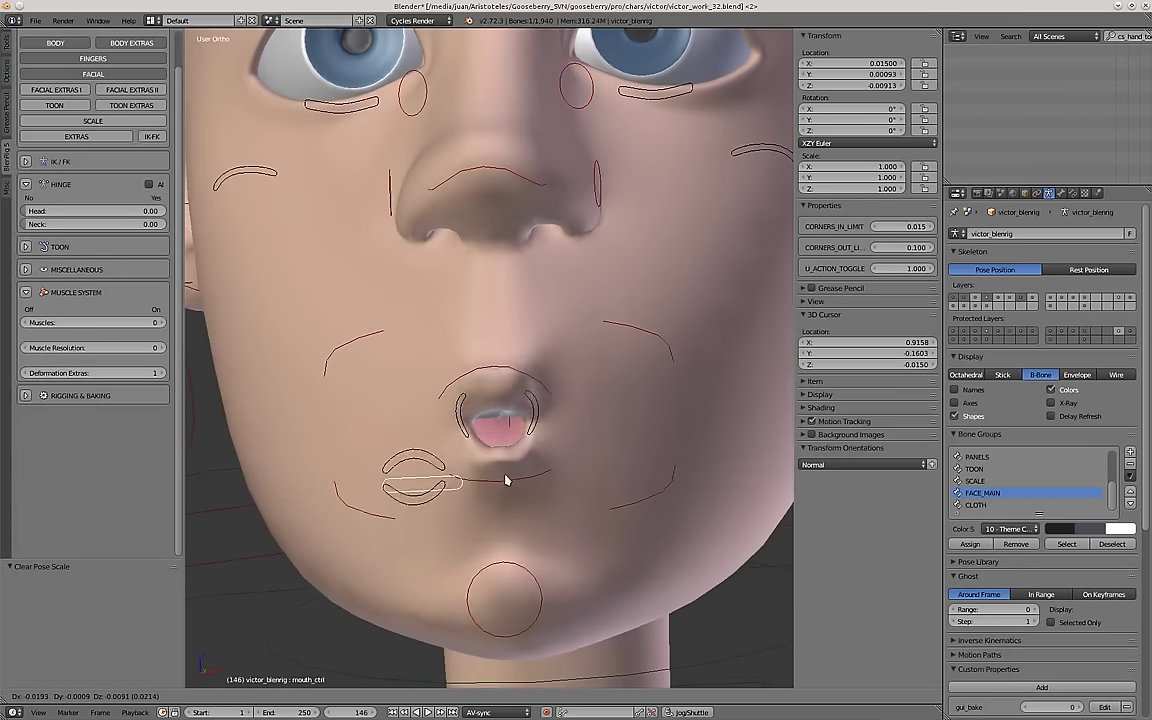
left_click(508, 478)
Move mouth_up_ctrl inward to about -0.020 on its Y axis and adjust it together with a second lip control.
middle_click_drag(508, 474, 385, 450)
right_click(346, 468)
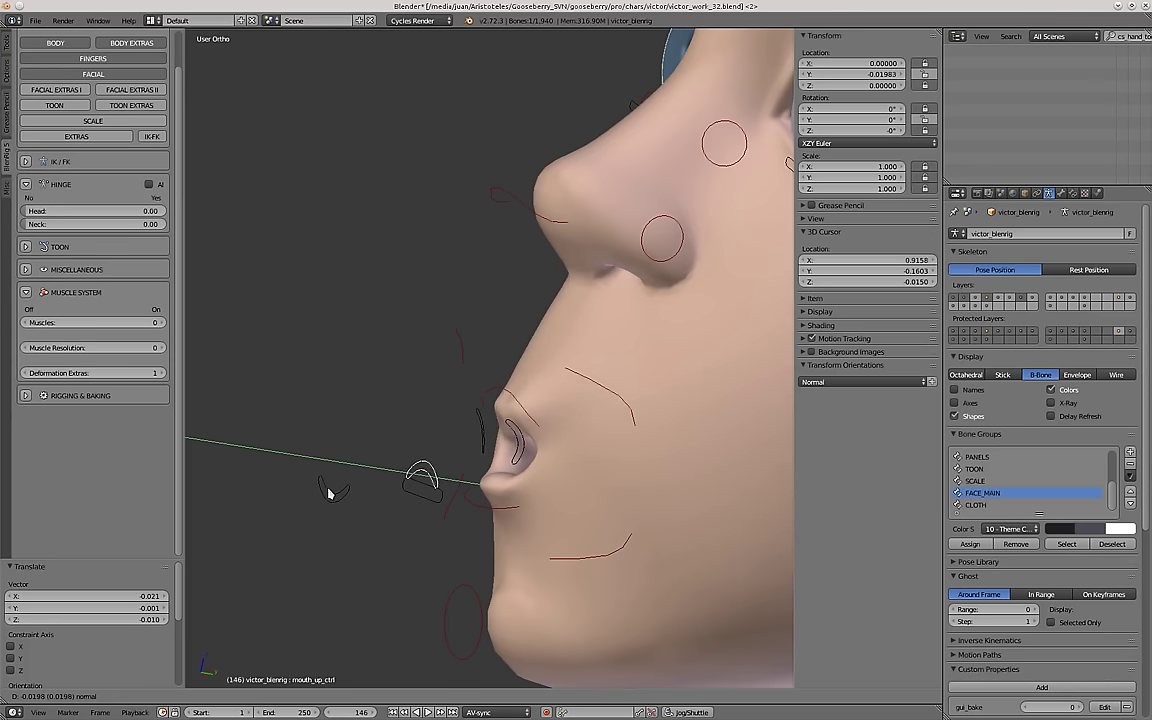
left_click(424, 500)
middle_click_drag(424, 500, 390, 457)
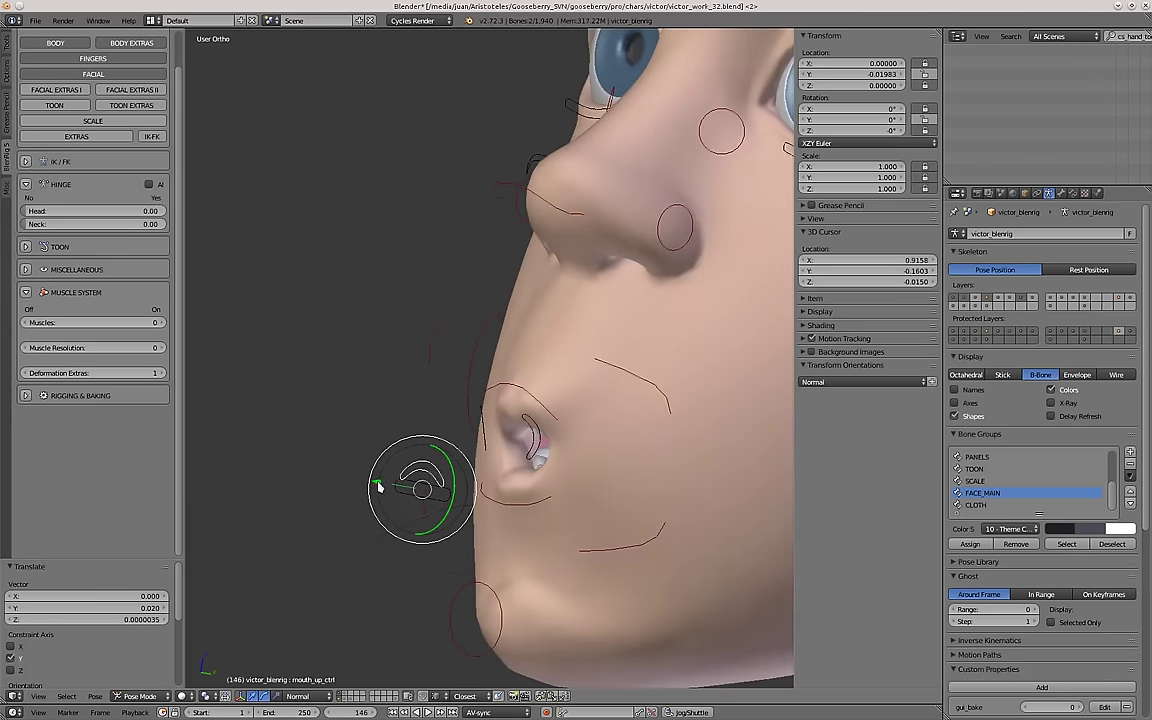
mouse_move(379, 487)
left_mouse_down()
mouse_move(320, 467)
mouse_move(372, 474)
left_mouse_up()
Select mouth_ctrl and move it to widen the open mouth, and reselect mouth_up_ctrl.
right_click(423, 490)
mouse_move(423, 490)
middle_mouse_down()
mouse_move(489, 496)
mouse_move(440, 478)
middle_mouse_up()
key("g")
left_click(553, 481)
right_click(522, 476)
right_click(524, 506)
Clear the location of all visible bones and deselect them.
key("a")
key("a")
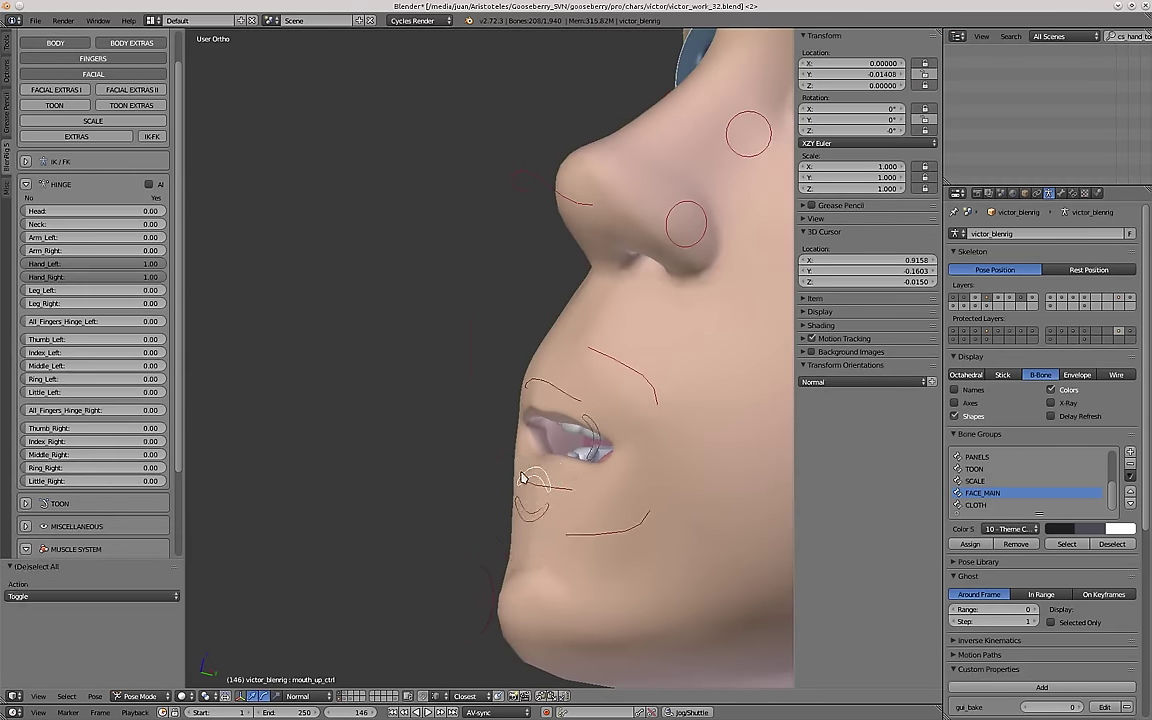
key("alt+g")
key("a")
Select mouth_ctrl and move it down along Z to about -0.009 to part the lips.
right_click(490, 445)
key("g")
key("z")
left_click(480, 493)
Move mouth_up_ctrl inward to about -0.032 on Y and the lower lip control by about 0.028, and select mouth_ctrl.
right_click(479, 468)
middle_click_drag(478, 468, 518, 530)
left_click(543, 494)
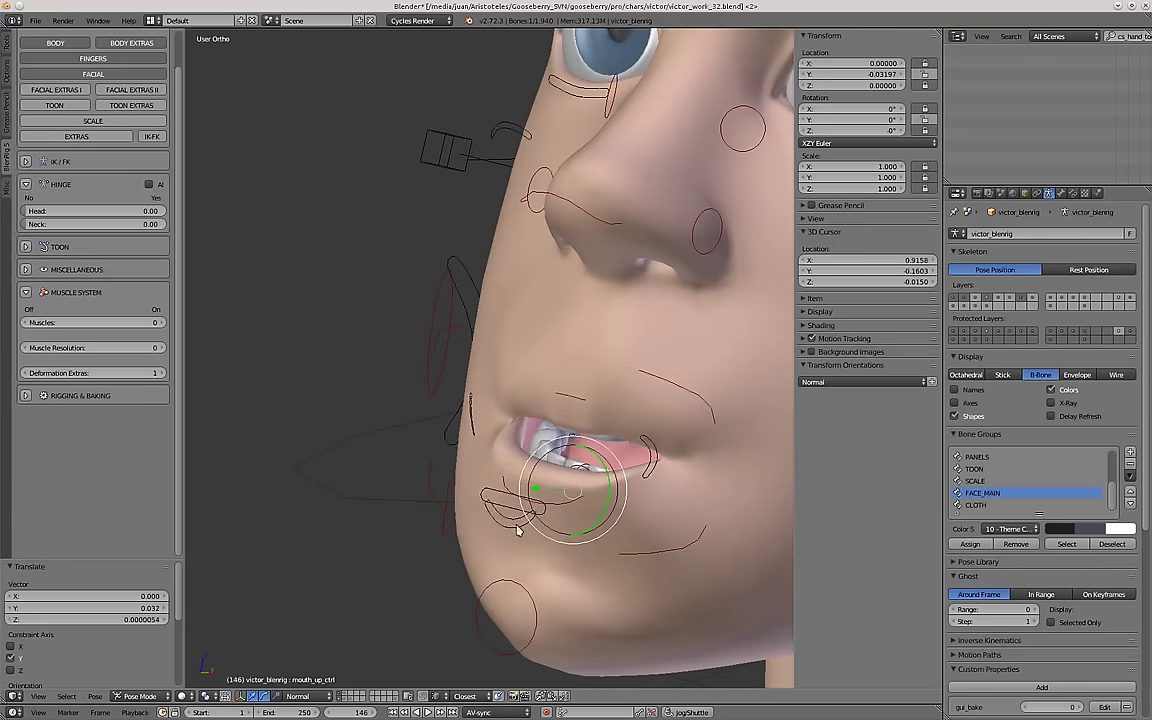
left_click_drag(477, 514, 550, 488)
middle_click_drag(455, 425, 505, 428)
right_click(552, 520)
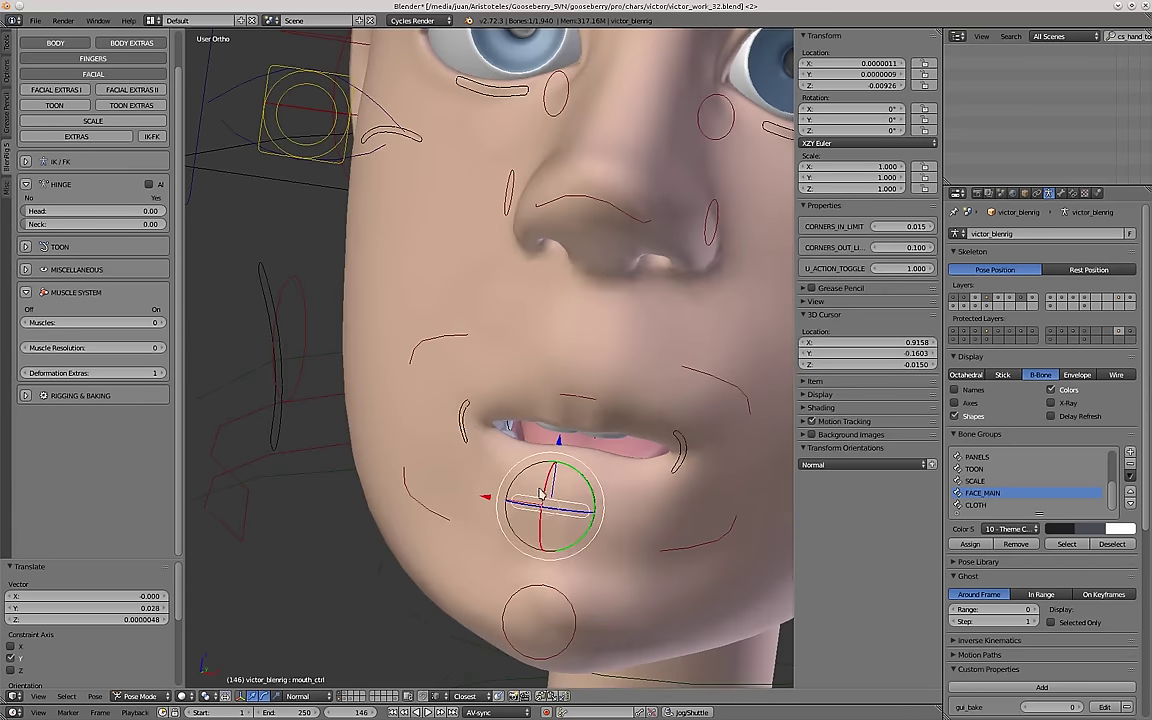
Move mouth_ctrl down about 0.016 to open the mouth, and shift mouth_low_ctrl together with the other selected lip control.
key("g")
left_click(530, 585)
scroll(540, 500, "down", 2)
middle_click_drag(600, 410, 545, 400)
scroll(560, 430, "up", 2)
right_click(614, 487)
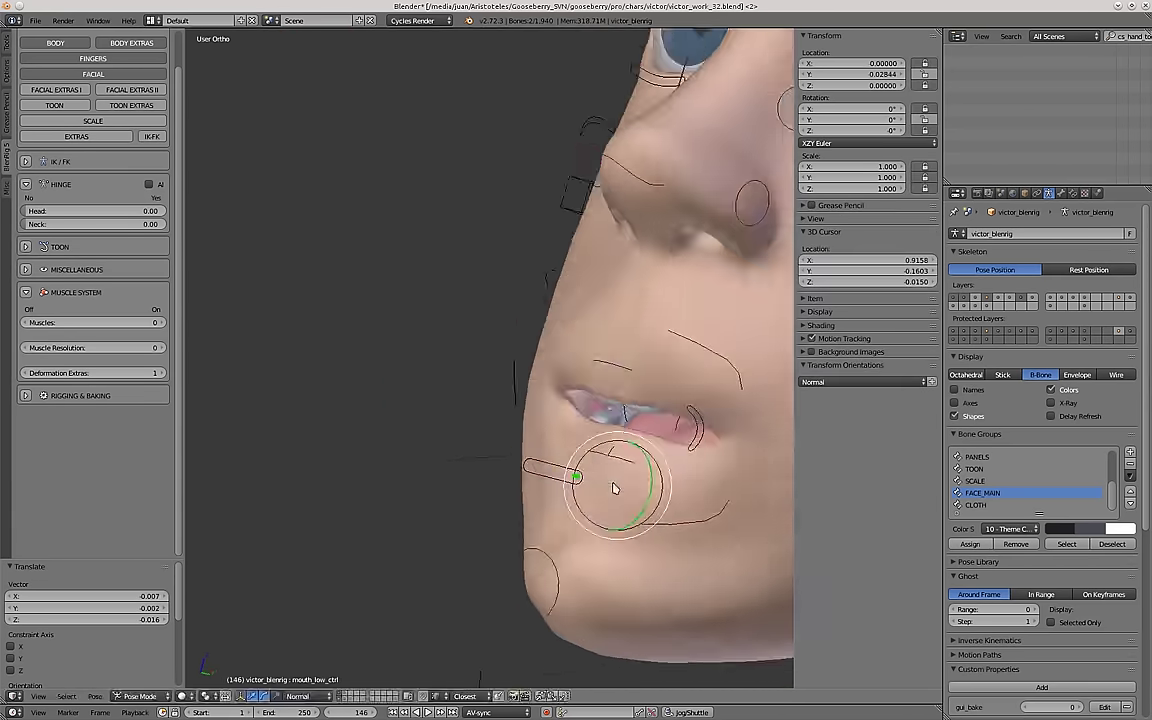
middle_click_drag(610, 485, 575, 480)
left_click_drag(510, 468, 314, 442)
scroll(330, 442, "down", 3)
middle_click_drag(314, 442, 414, 442)
Clear the location and scale of all visible bones and return to the front view.
key("a")
key("a")
key("alt+g")
key("alt+s")
key("KP_1")
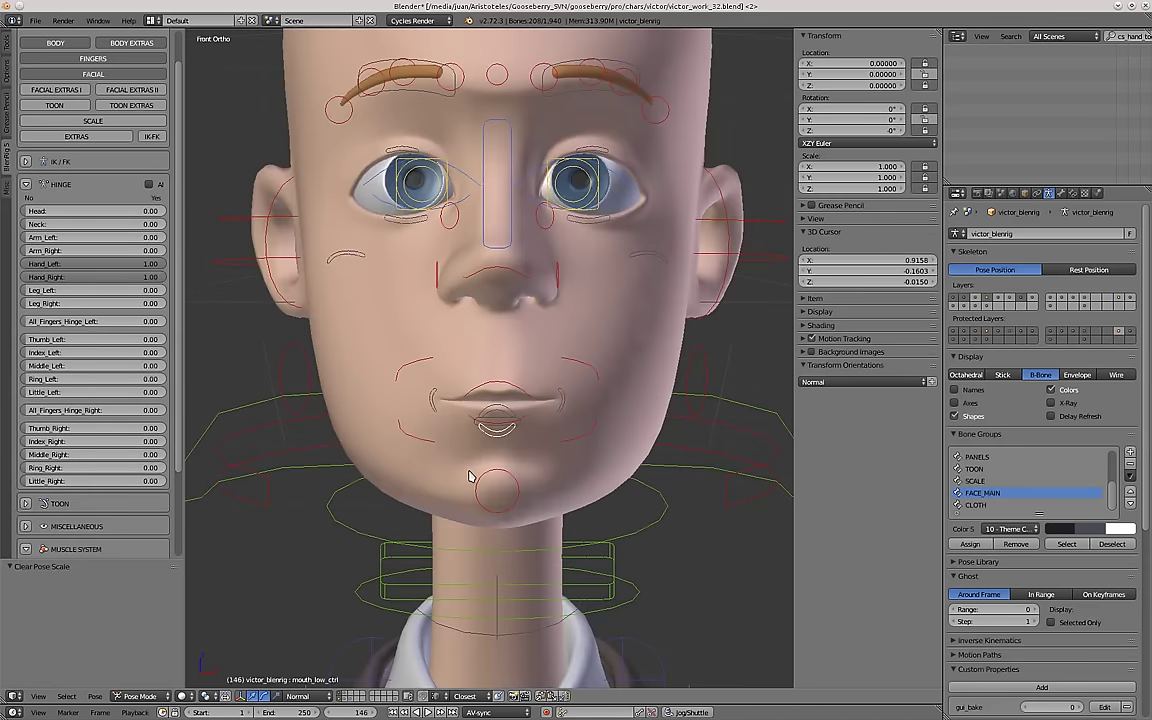
Pull mouth_corner_L and mouth_corner_R inward along X, scaling them by about 2.35 and 2.26.
scroll(460, 440, "up", 1)
right_click(503, 413)
scroll(510, 425, "down", 2)
middle_click_drag(600, 450, 575, 475)
scroll(553, 463, "up", 2)
right_click(520, 458)
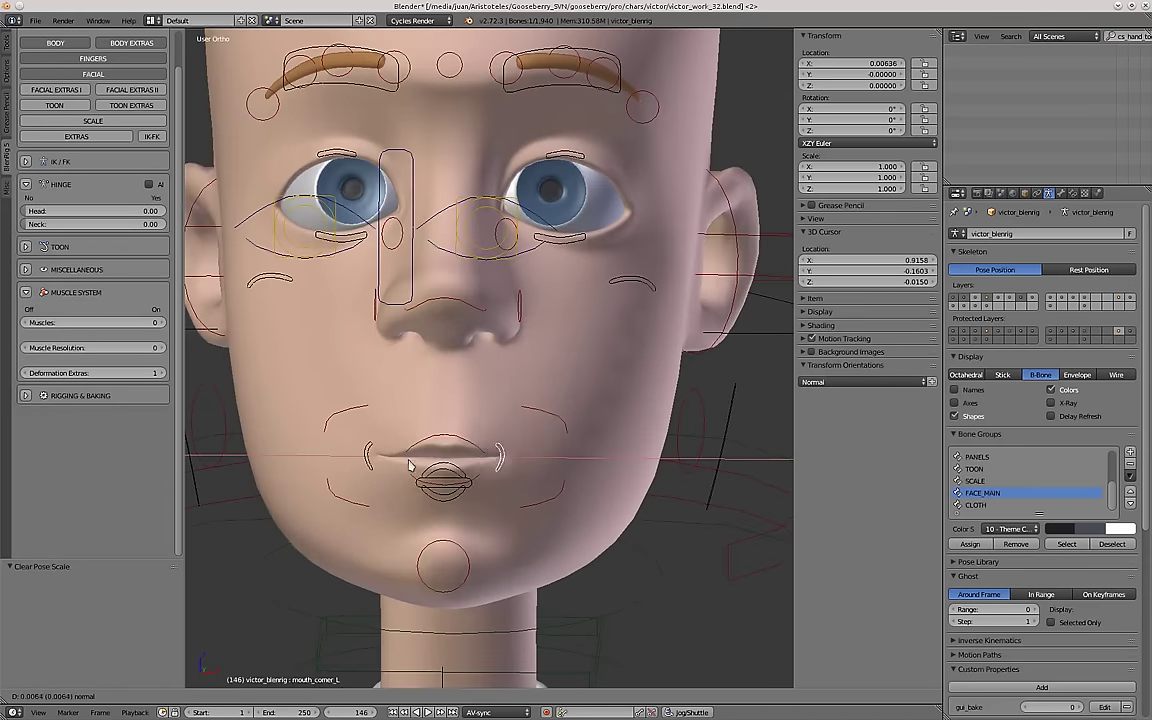
left_click_drag(335, 465, 319, 465)
middle_click_drag(550, 469, 516, 488)
key("s")
left_click(600, 555)
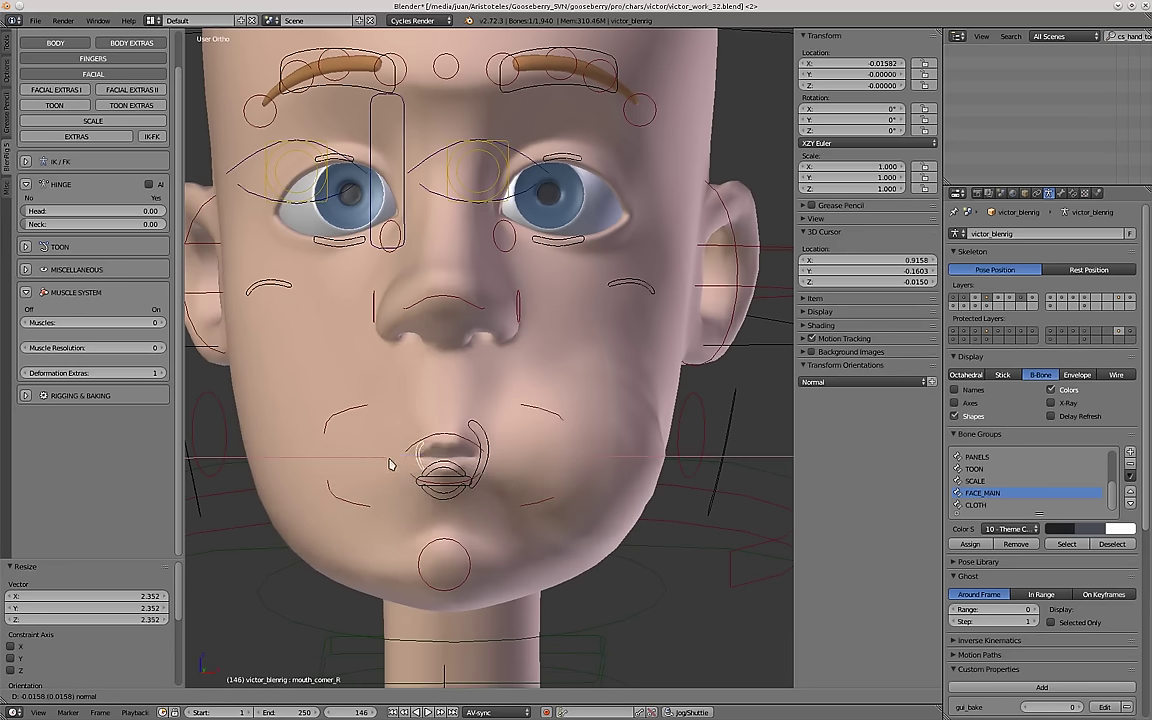
Select mouth_ctrl and move it by about 0.008 on X and 0.003 on Z.
middle_click_drag(461, 378, 385, 405)
right_click(425, 471)
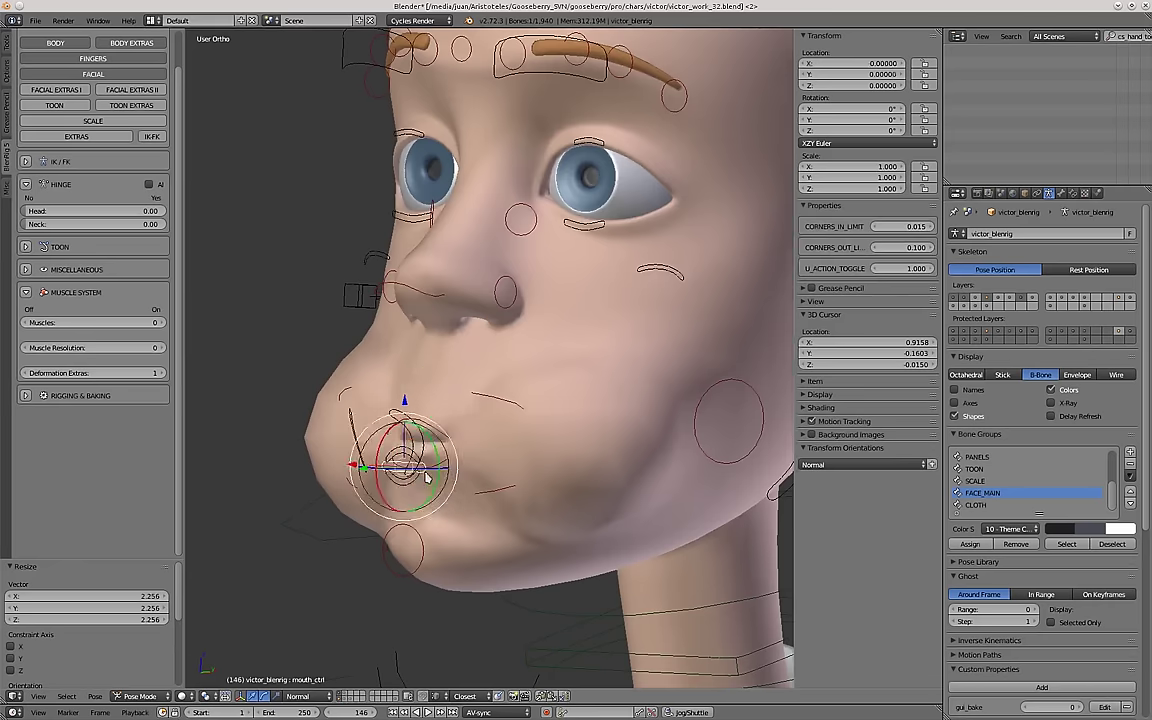
middle_click_drag(427, 471, 495, 440)
key("g")
left_click(530, 430)
Select mouth_corner_L and move it sideways to reshape the mouth corner.
right_click(444, 452)
right_click(445, 453)
right_click(445, 453)
key("g")
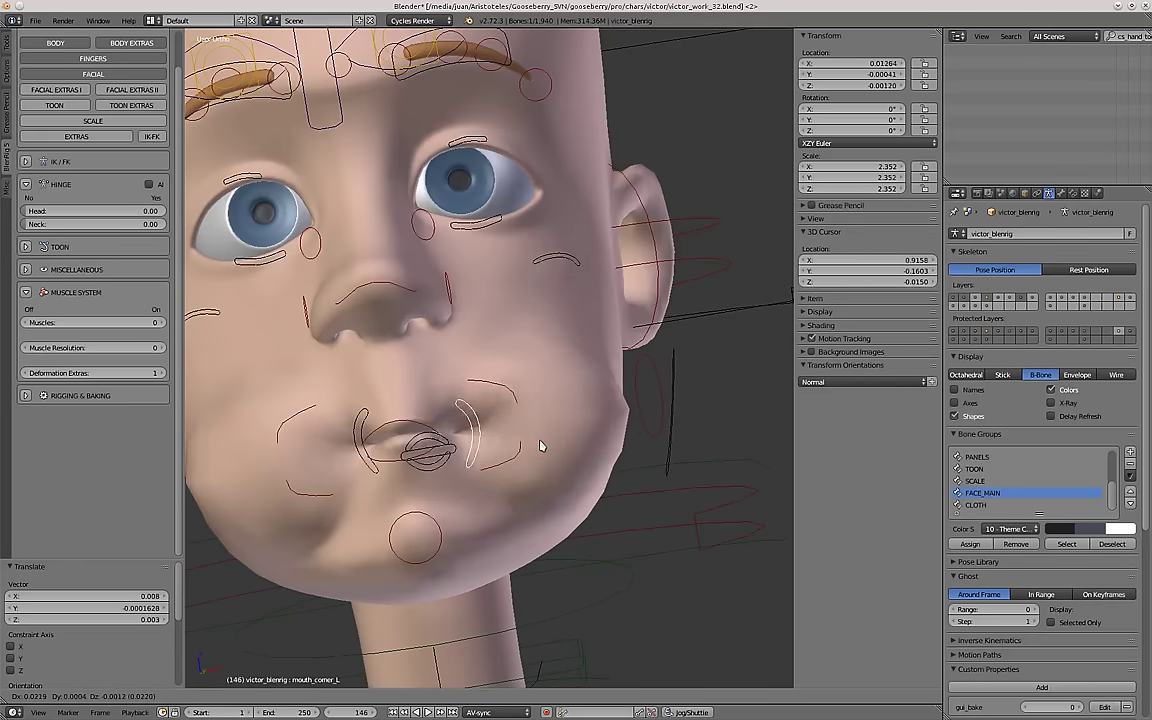
left_click(350, 472)
Move the maxi control to about X 0.005, Y 0.011, Z -0.022 to open the mouth, and nudge the control beside the upper teeth.
scroll(360, 478, "down", 1)
middle_click_drag(483, 618, 496, 649)
middle_click_drag(496, 649, 531, 580, "shift")
right_click(531, 580)
key("g")
left_click(571, 519)
right_click(630, 352)
key("g")
left_click(656, 368)
key("a")
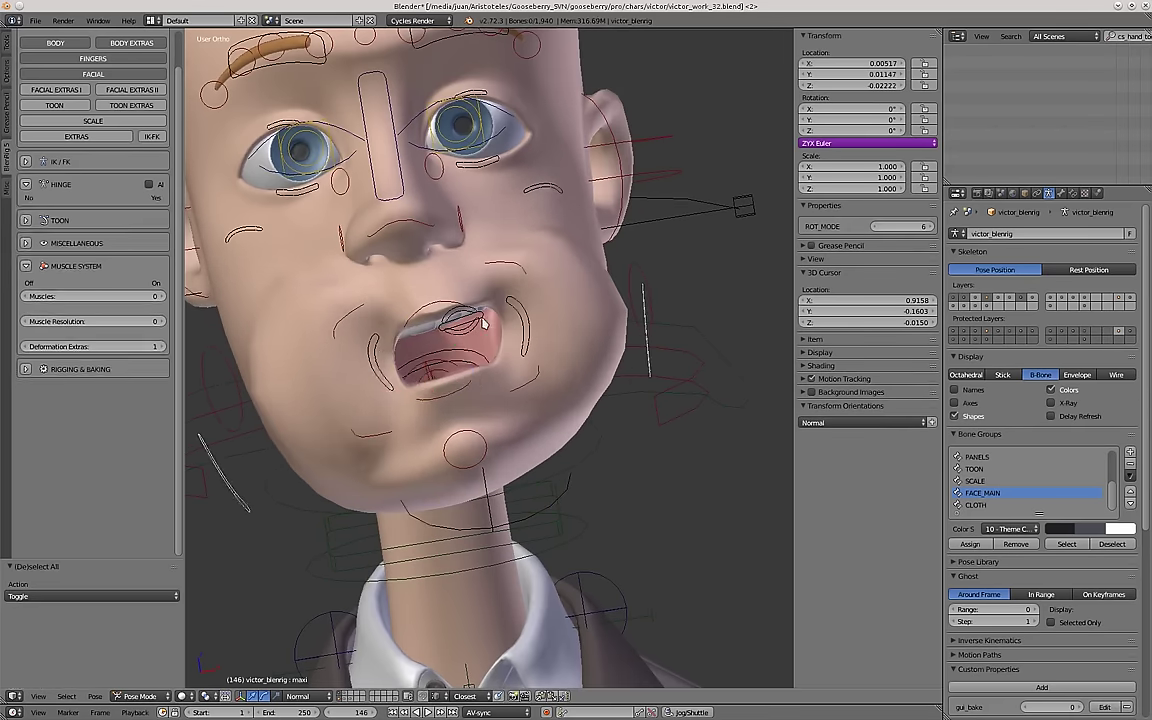
right_click(477, 336)
key("g")
left_click(496, 340)
Clear the location, rotation and scale of all visible bones and view the face from the front.
key("a")
key("a")
key("alt+g")
key("alt+r")
key("alt+s")
key("KP_1")
Select mouth_up_rot and mouth_low_rot, move them by about -0.007 on X and 0.005 on Z, and rotate them about 15.6 degrees.
right_click(468, 345)
middle_click_drag(528, 328, 489, 396)
scroll(497, 339, "up", 1)
scroll(490, 398, "up", 2)
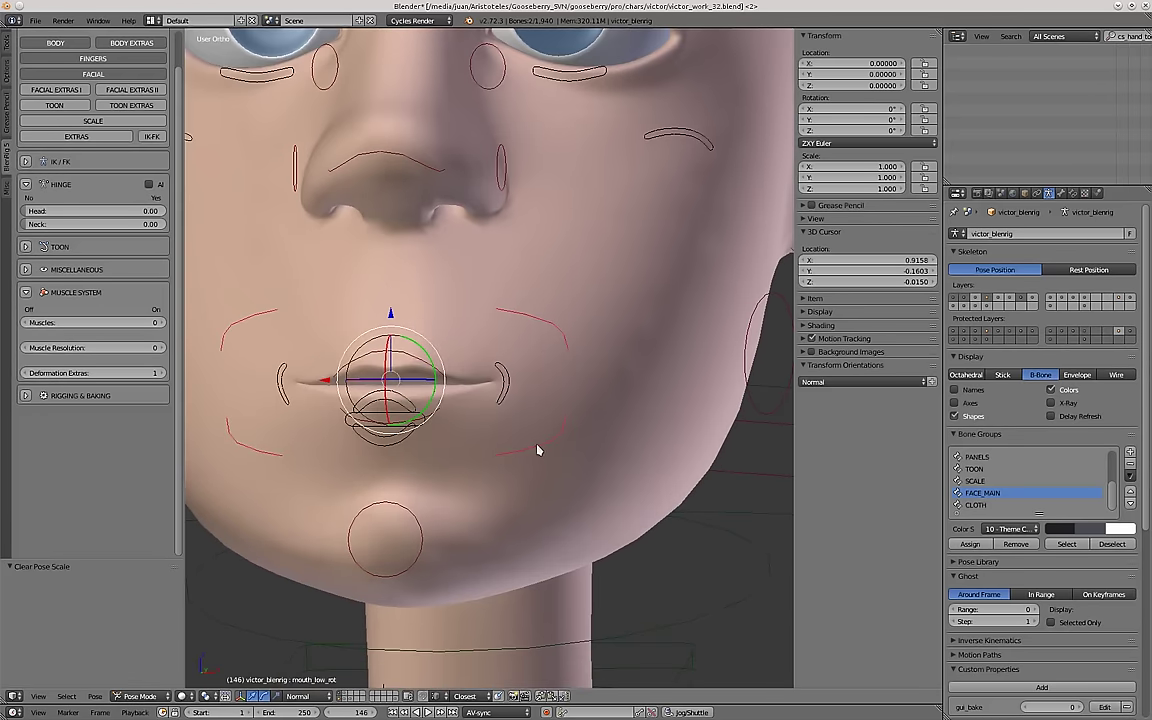
scroll(492, 339, "down", 1)
key("KP_1")
scroll(534, 424, "up", 2)
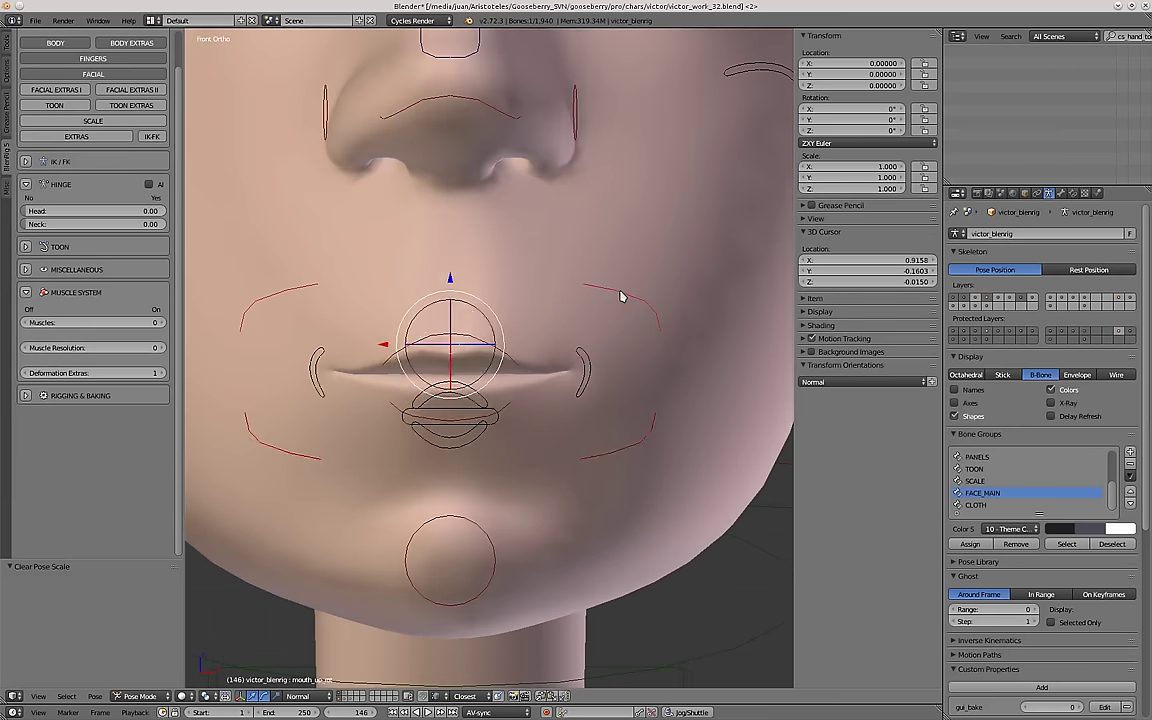
middle_click_drag(622, 389, 603, 391)
scroll(463, 380, "down", 2)
key("KP_1")
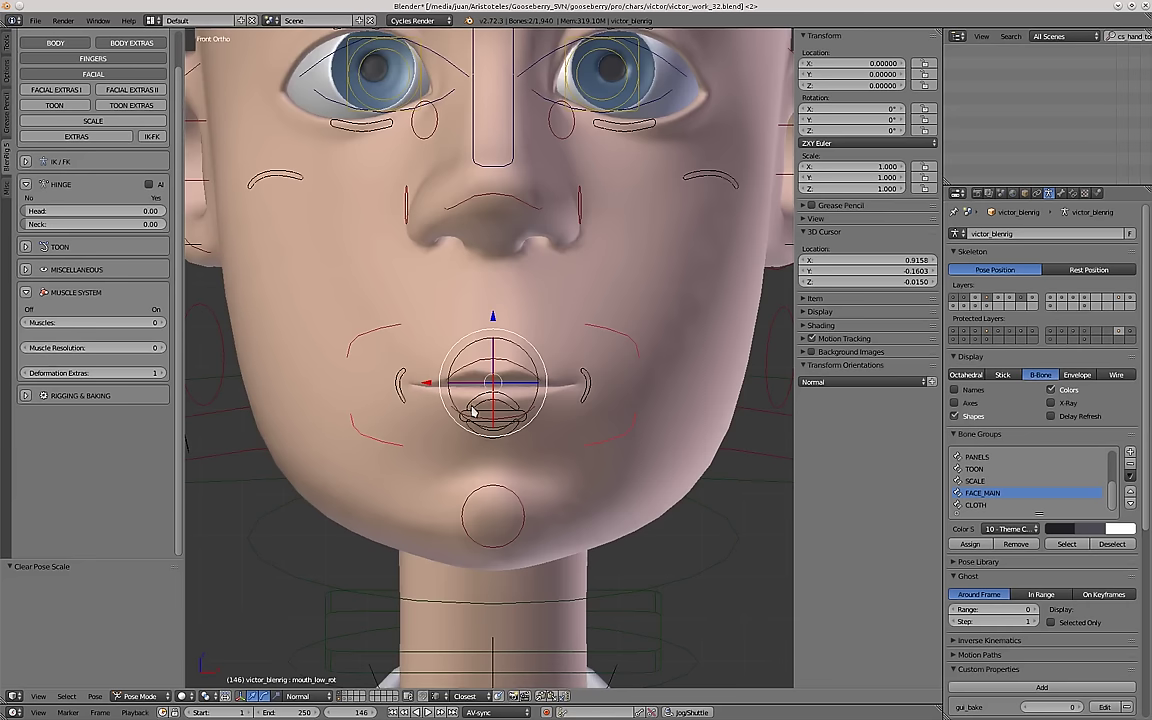
key("g")
left_click(511, 455)
key("r")
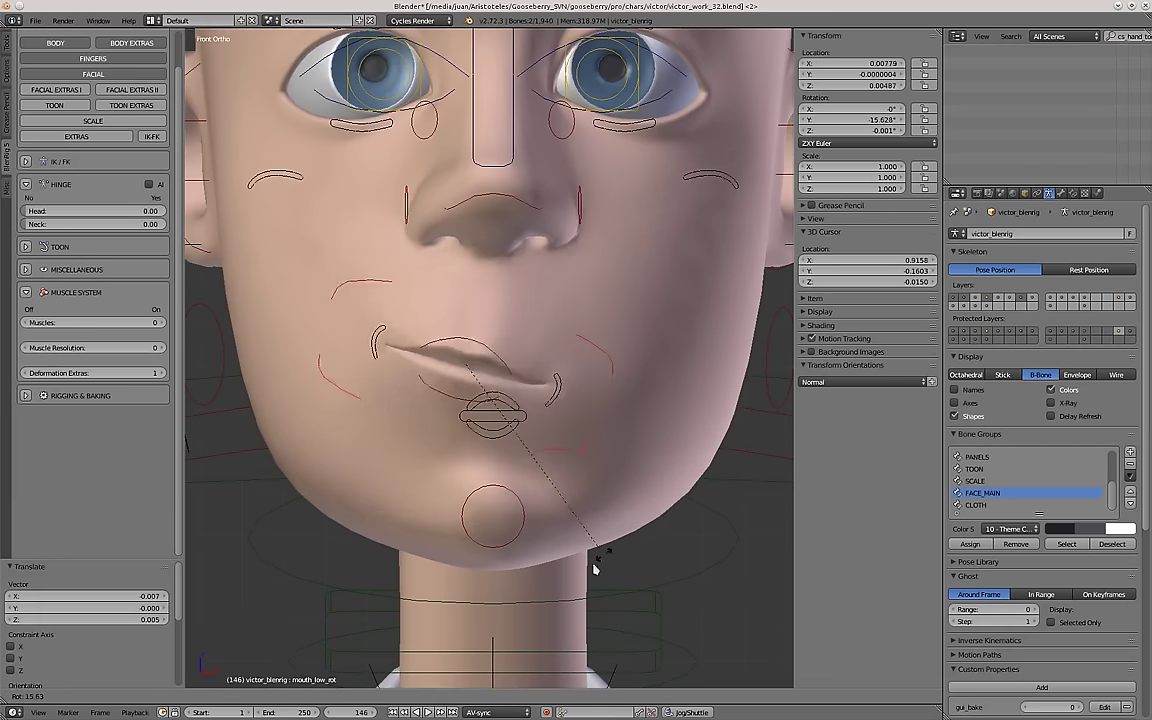
left_click(594, 565)
Rotate both lip rotation controls to tilt the mouth the opposite way, and move them by about -0.011 on X and -0.003 on Z.
key("g")
left_click(662, 566)
key("r")
left_click(725, 388)
key("g")
left_click(677, 392)
Select mouth_ctrl and move it by about 0.018 on X and -0.012 on Z to open the tilted mouth.
right_click(524, 419)
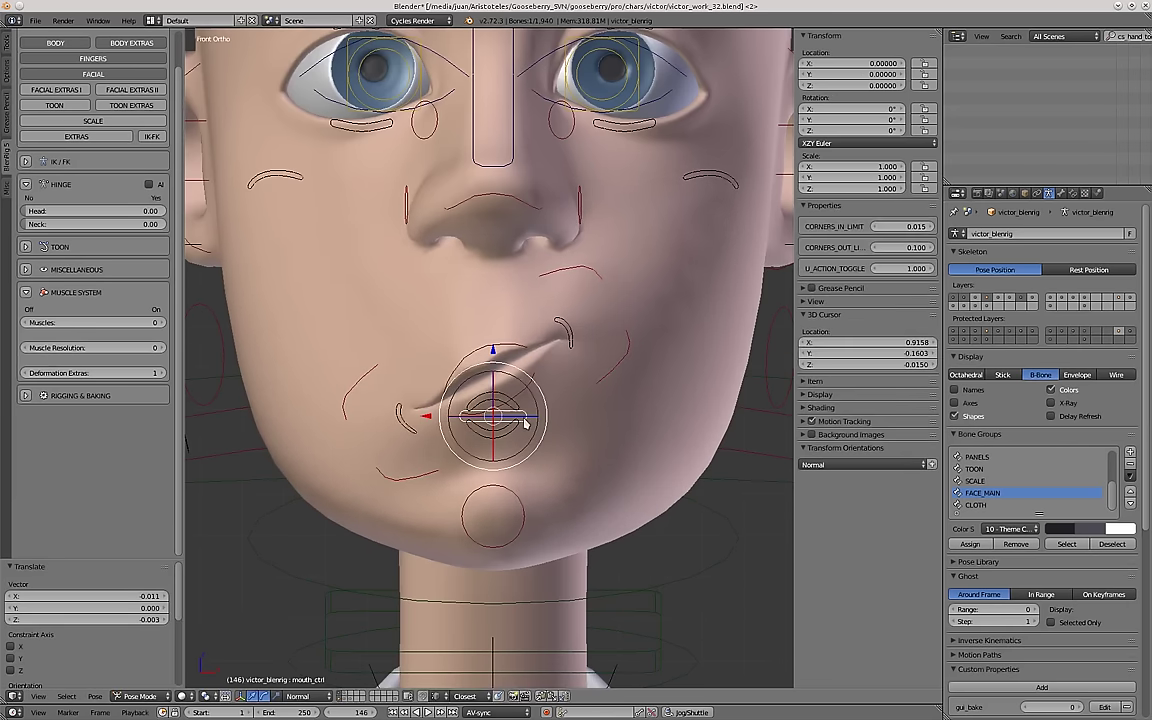
key("g")
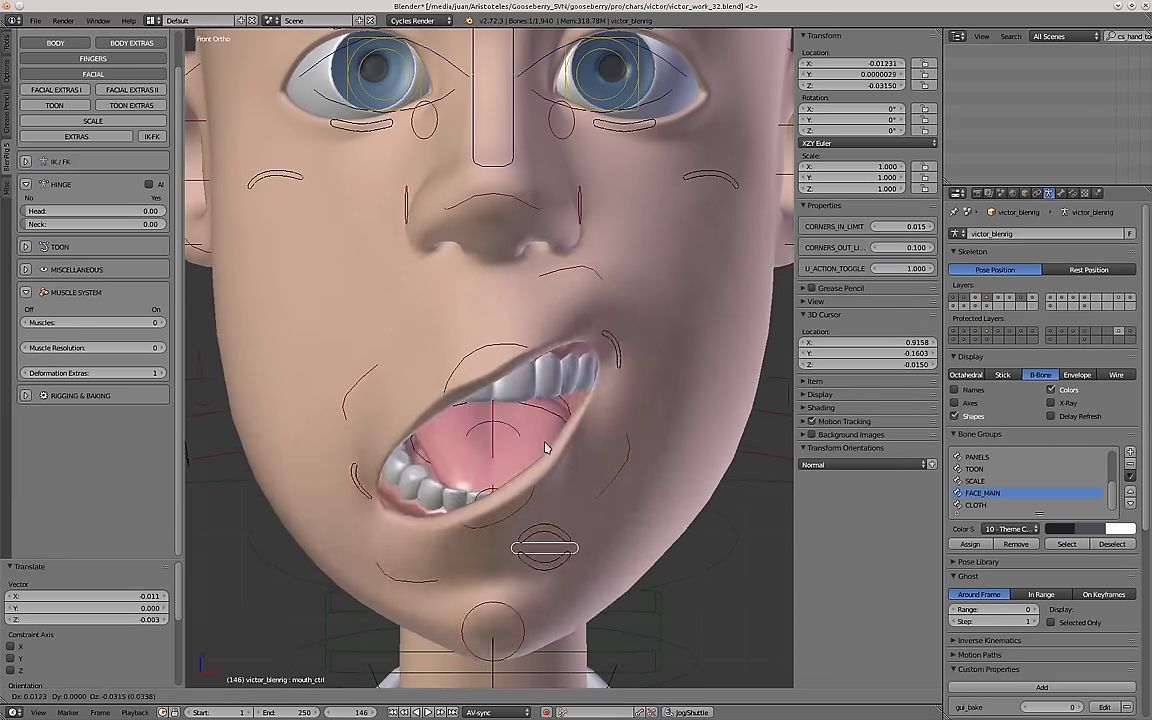
left_click(624, 444)
Select both lip rotation controls, rotate them to about -30 degrees on Y and raise them by about 0.008.
right_click(628, 382)
right_click(612, 291, "shift")
key("r")
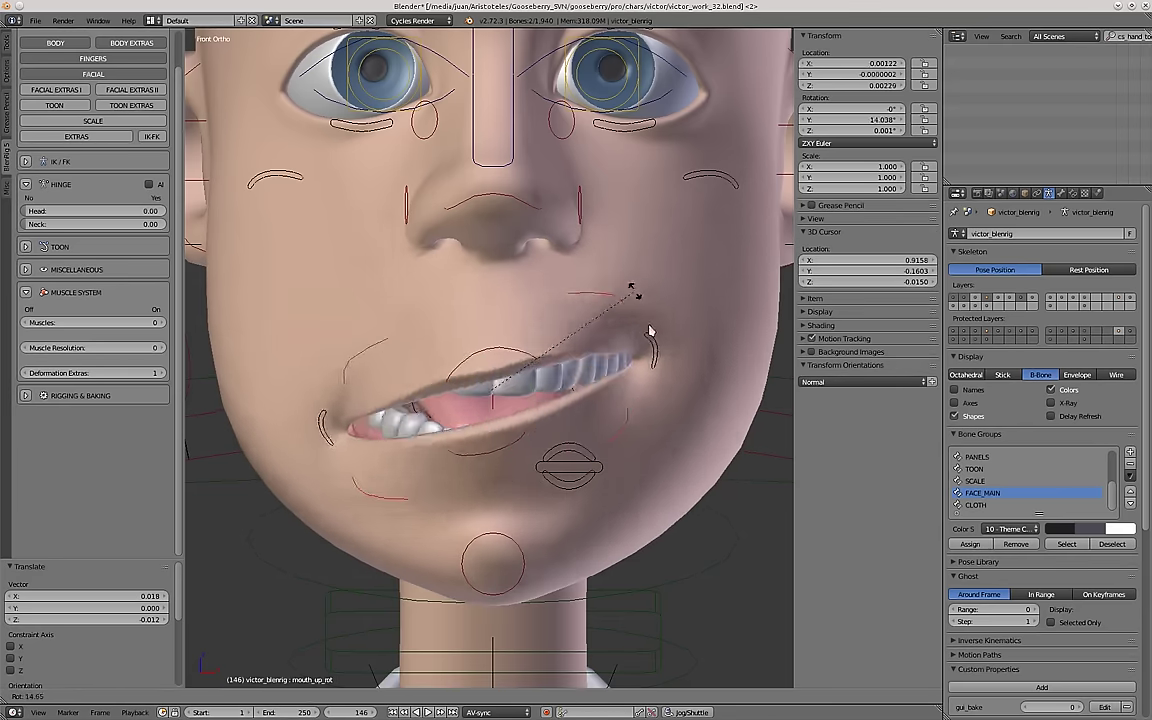
left_click(630, 408)
key("g")
left_click(633, 386)
Select mouth_ctrl and move it by about 0.004 on X and -0.003 on Z.
right_click(569, 467)
key("g")
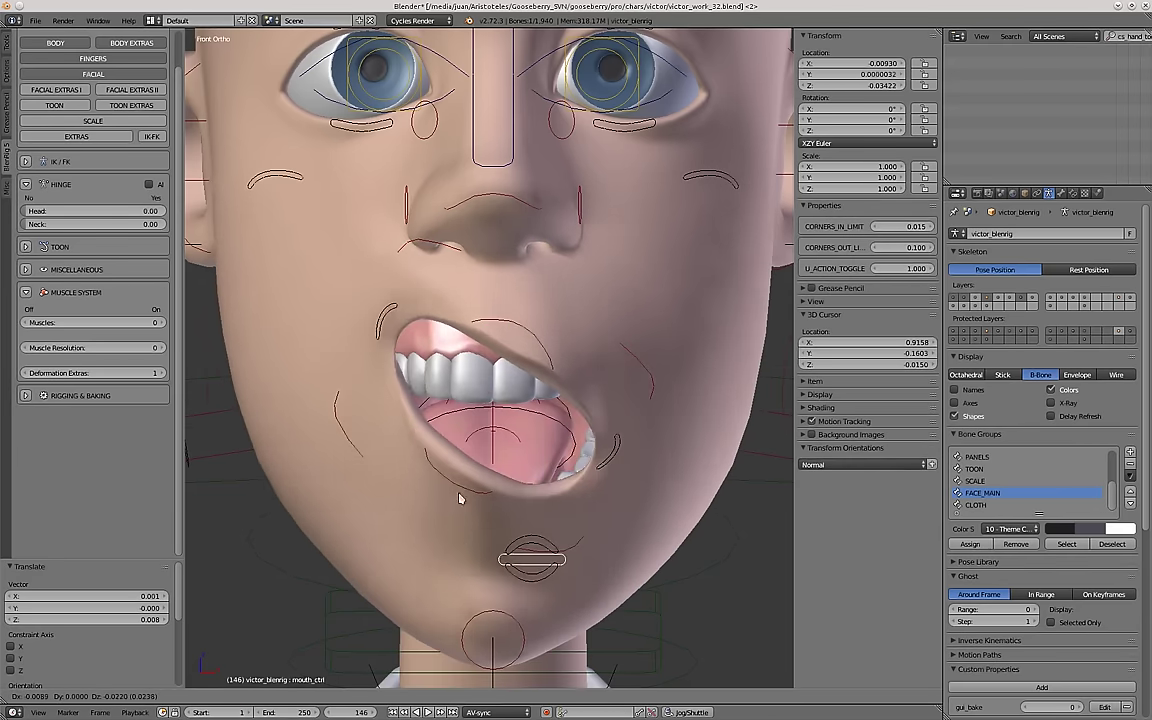
left_click(569, 457)
Reselect both lip rotation controls and rotate the open mouth again.
scroll(562, 450, "down", 2)
right_click(469, 409)
right_click(551, 384, "shift")
scroll(618, 402, "up", 3)
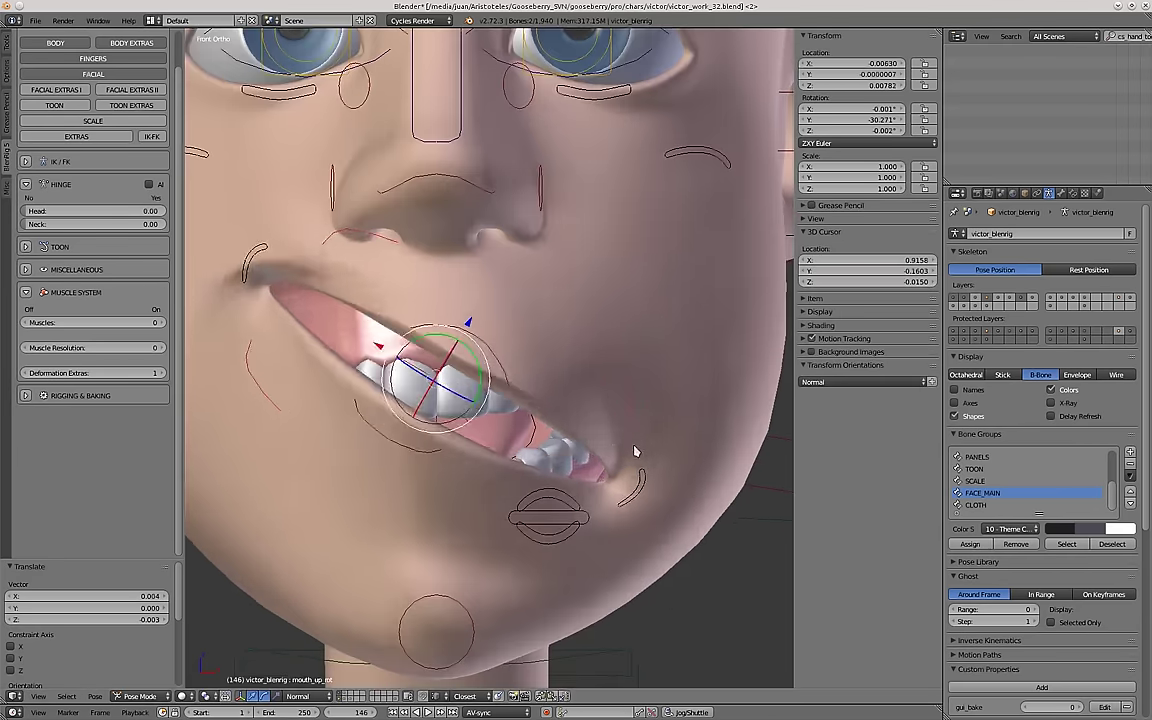
key("r")
left_click(641, 353)
Clear the location and rotation of all visible bones and deselect them.
scroll(507, 338, "down", 3)
key("a")
key("a")
key("alt+g")
key("alt+r")
key("a")
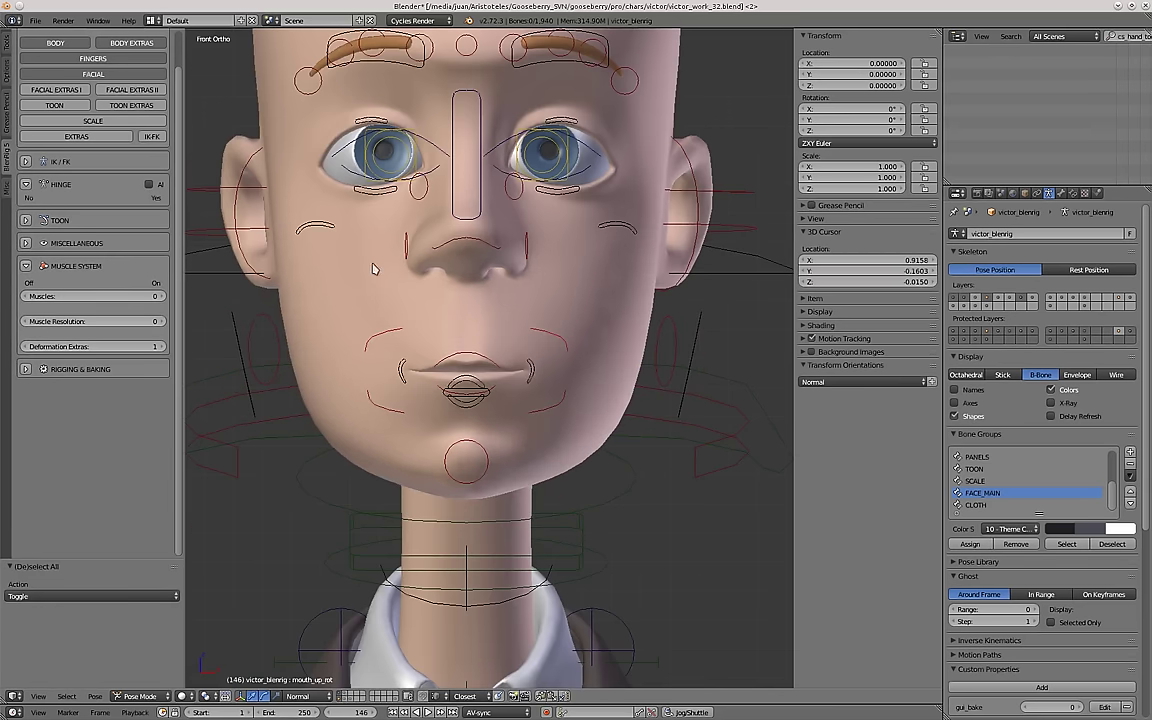
Show the Facial Extras I bone layer and frame the mouth area.
middle_click_drag(373, 263, 380, 337, "shift")
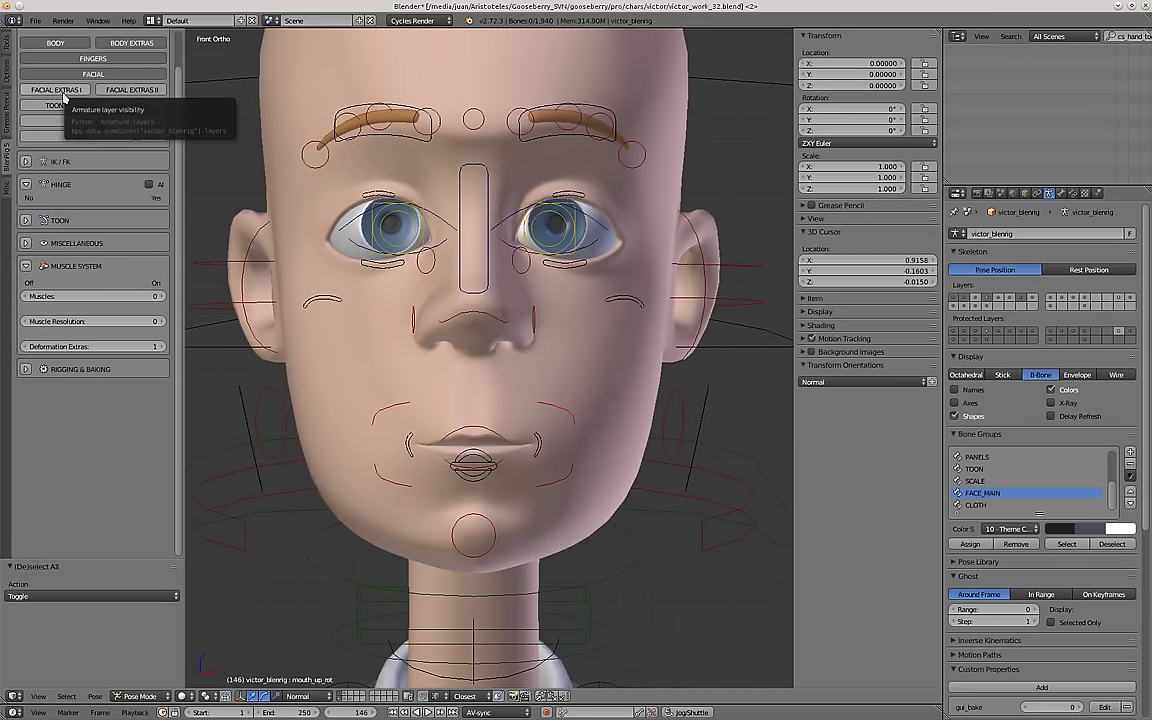
middle_click_drag(480, 451, 492, 405, "shift")
scroll(498, 405, "up", 3)
Select mouth_ctrl and move it to about X -0.006, Z -0.021 to open the mouth.
right_click(514, 430)
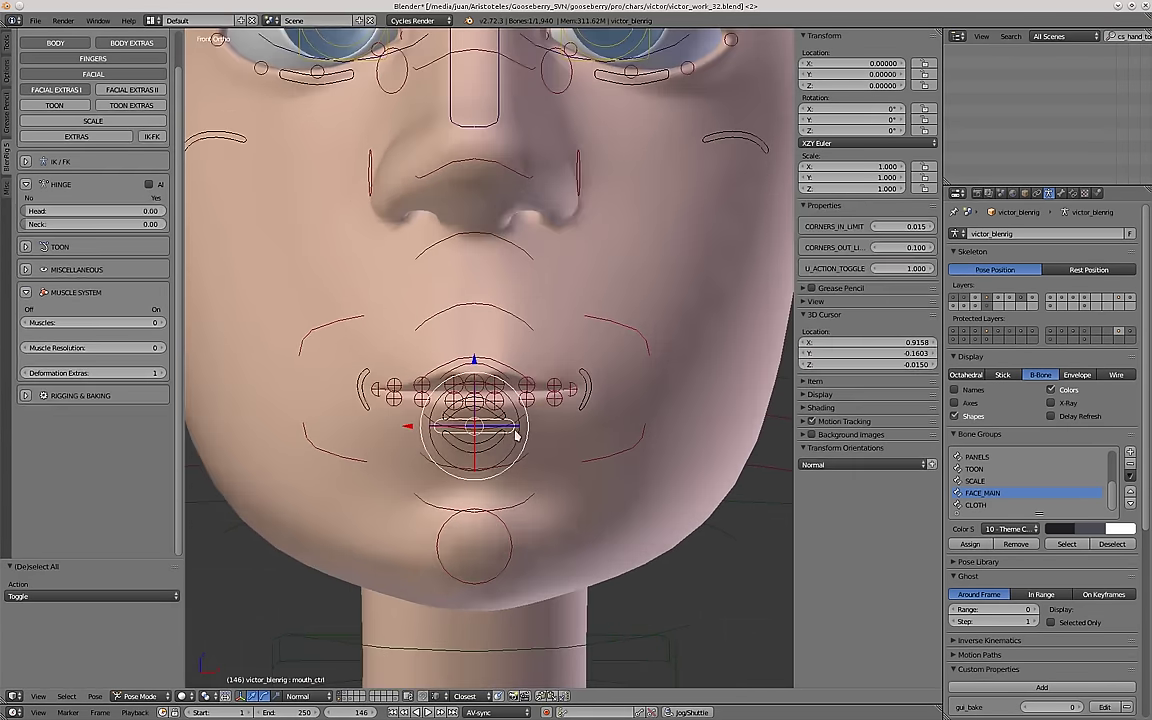
scroll(514, 428, "down", 2)
middle_click_drag(527, 355, 492, 358)
key("g")
left_click(541, 456)
scroll(541, 460, "up", 2)
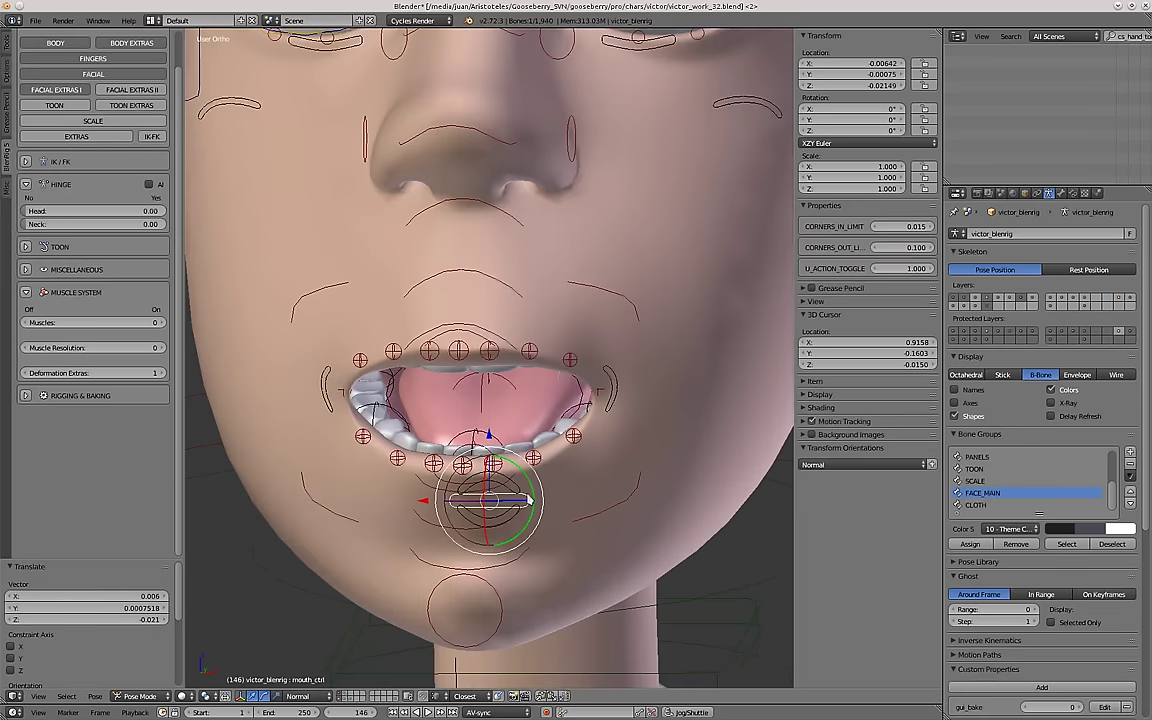
Raise lip_up_ctrl_3_L by about 0.003, and select mouth_ctrl and lift it.
scroll(560, 368, "up", 3)
right_click(572, 358)
key("g")
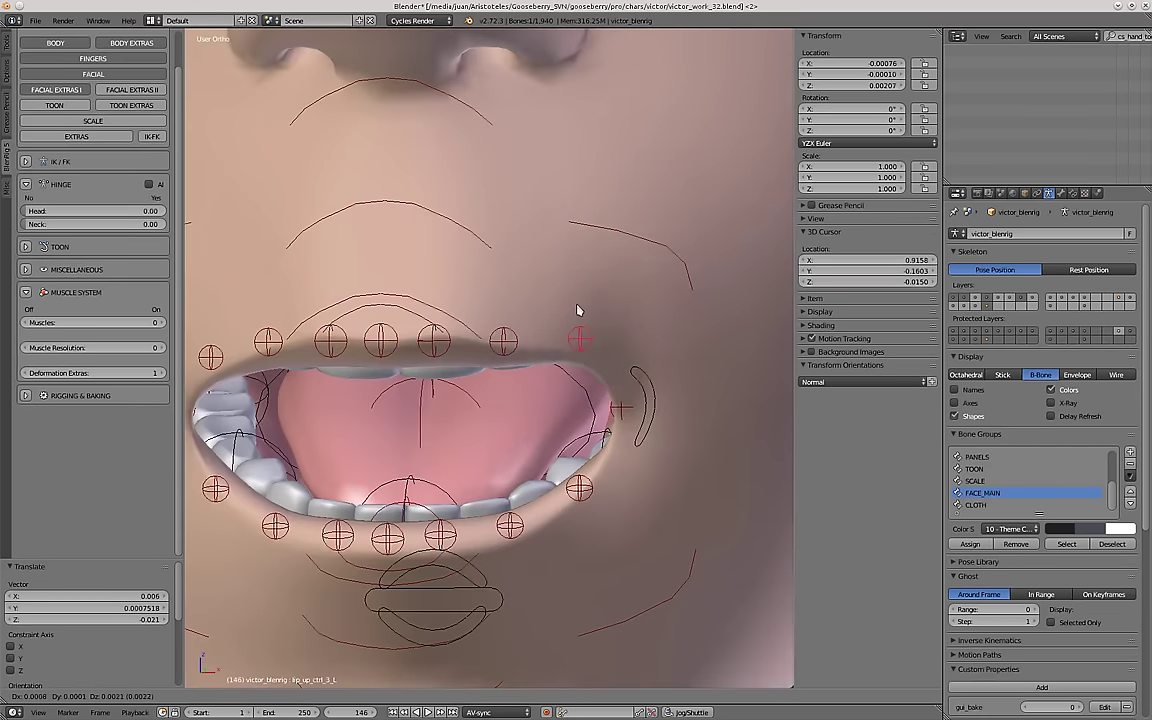
right_click(478, 620)
key("g")
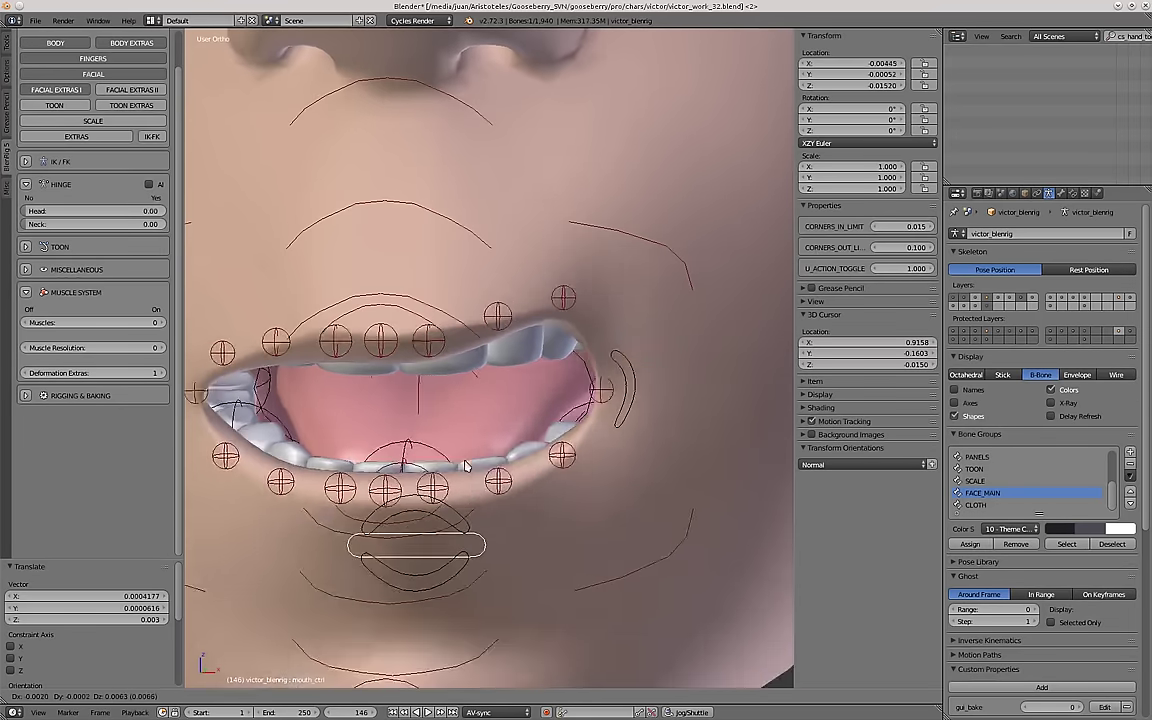
left_click(465, 360)
Clear the location of all visible bones, deselect them and advance to frame 147.
scroll(465, 360, "down", 2)
key("a")
key("a")
key("alt+g")
key("a")
key("Right")
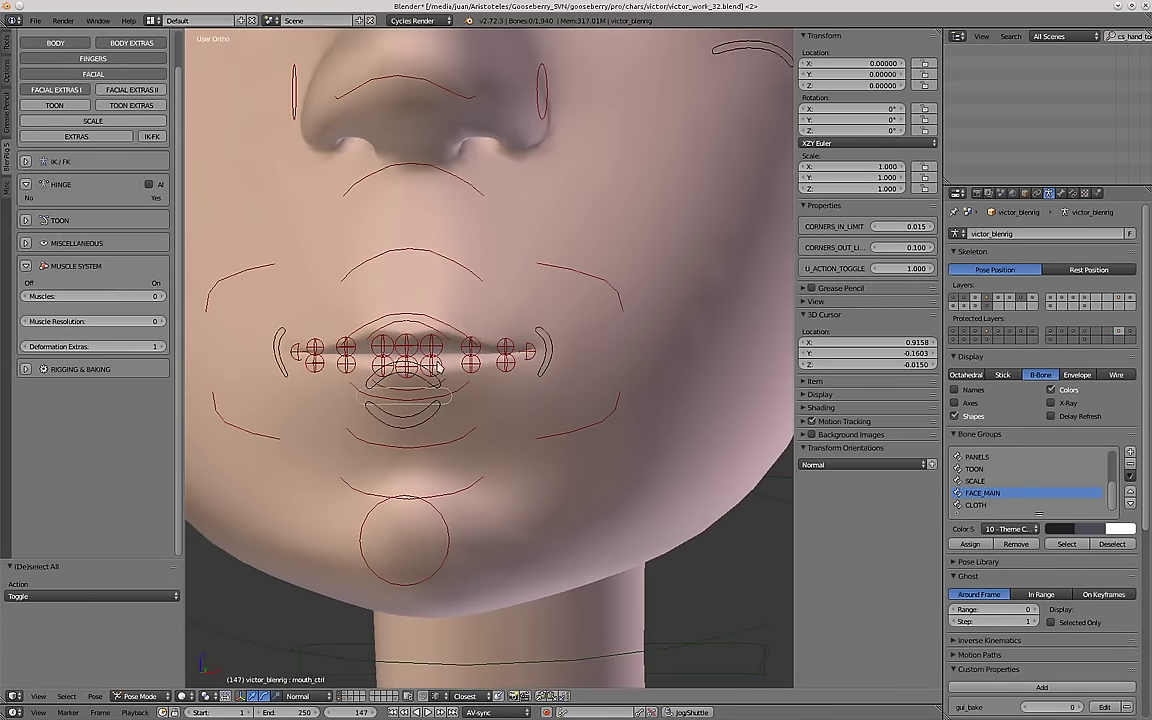
Try moving lip_low_ctrl_collision and the neighbouring lip controls.
right_click(446, 328)
middle_click_drag(446, 328, 474, 325)
key("g")
right_click(416, 340)
scroll(412, 345, "up", 1)
key("g")
right_click(445, 388)
key("g")
right_click(400, 374)
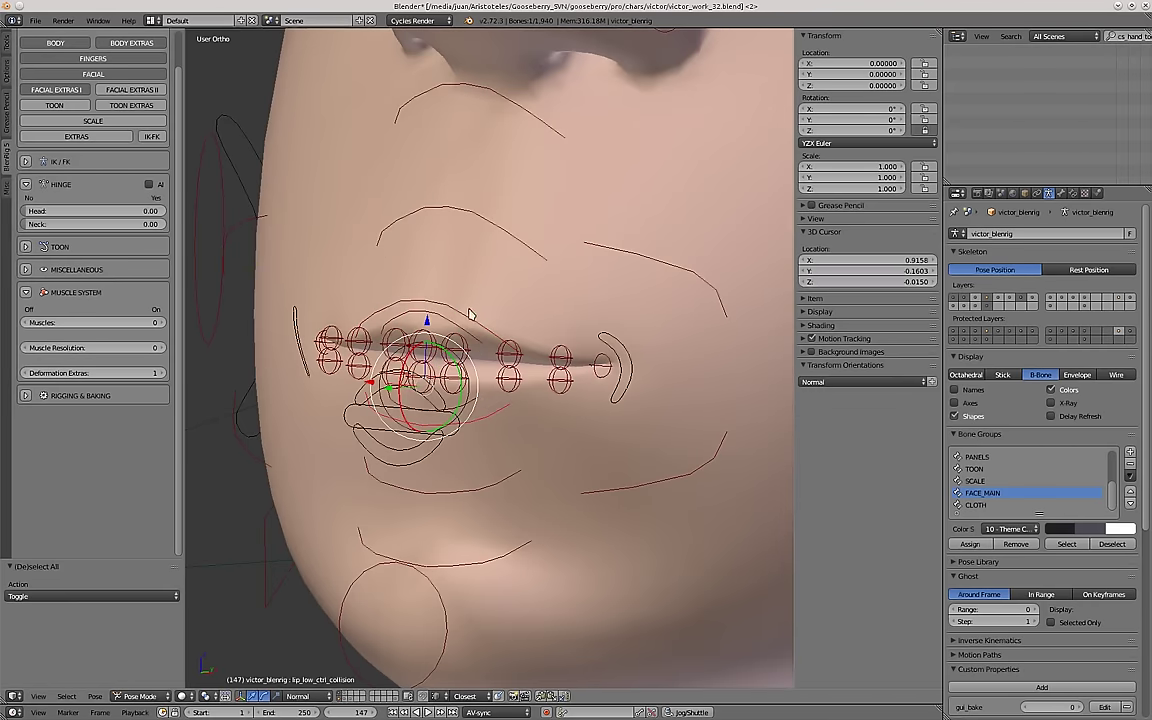
Try moving lip_up_ctrl_collision up by about 0.006 and mouth_ctrl downward.
right_click_drag(478, 322, 499, 270)
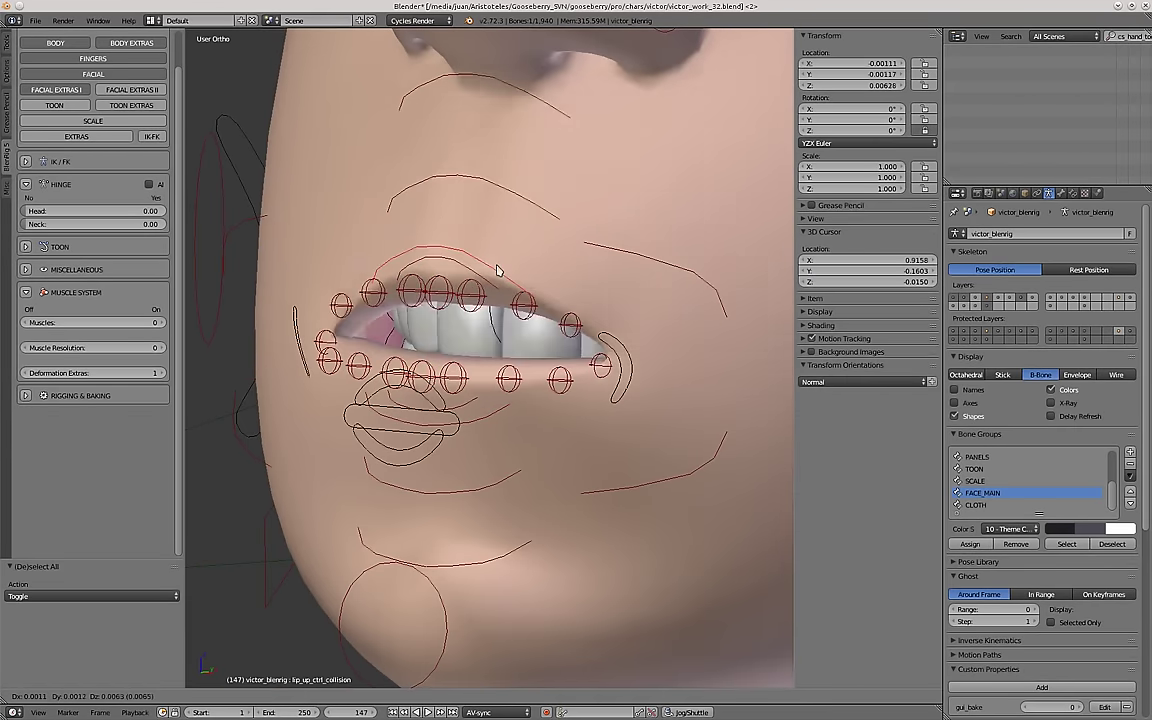
right_click(470, 352)
middle_click_drag(474, 362, 483, 424)
key("g")
right_click(454, 362)
key("g")
right_click(459, 408)
right_click_drag(450, 434, 445, 472)
right_click(454, 400)
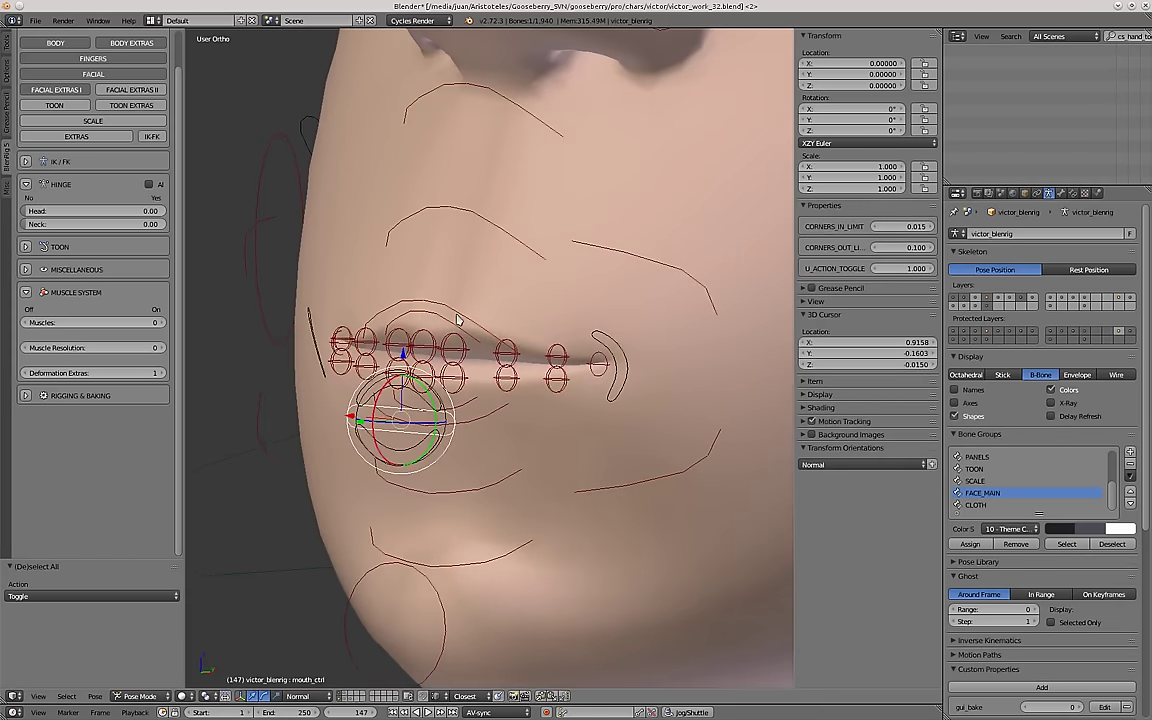
right_click_drag(456, 320, 474, 263)
right_click(464, 288)
Select lip_up_ctrl, lower it by about 0.011 onto the lower lip, and raise it by about 0.017 to uncover the upper teeth.
scroll(462, 288, "up", 3)
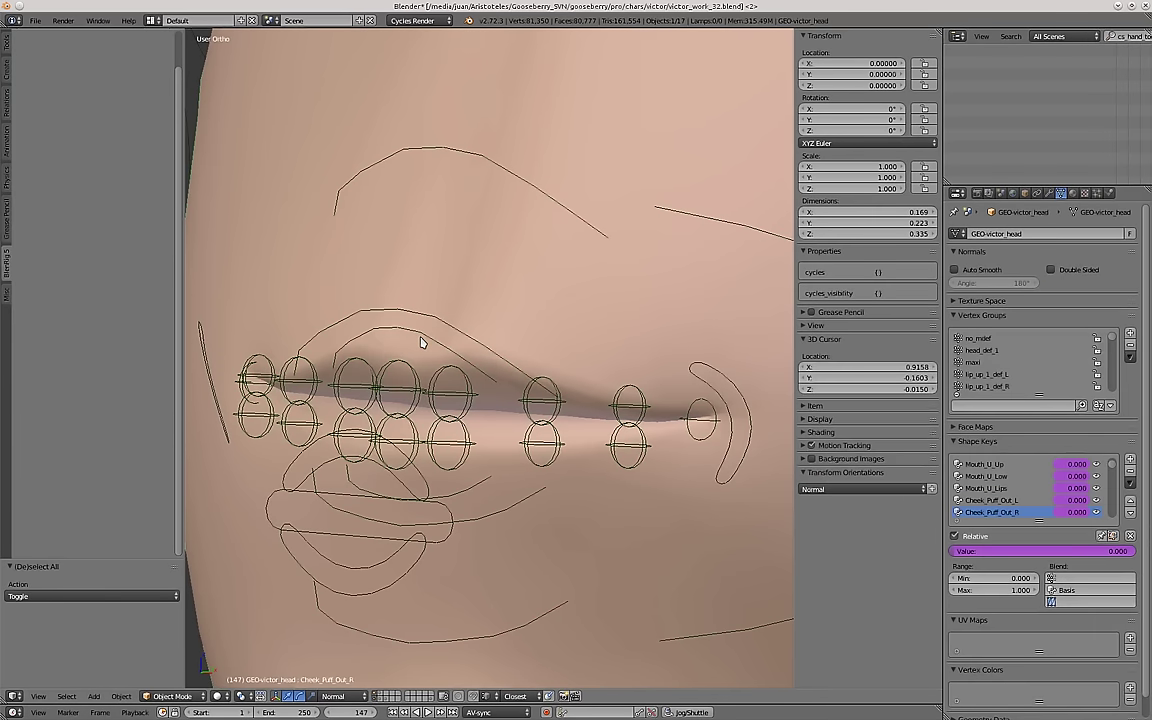
right_click(423, 338)
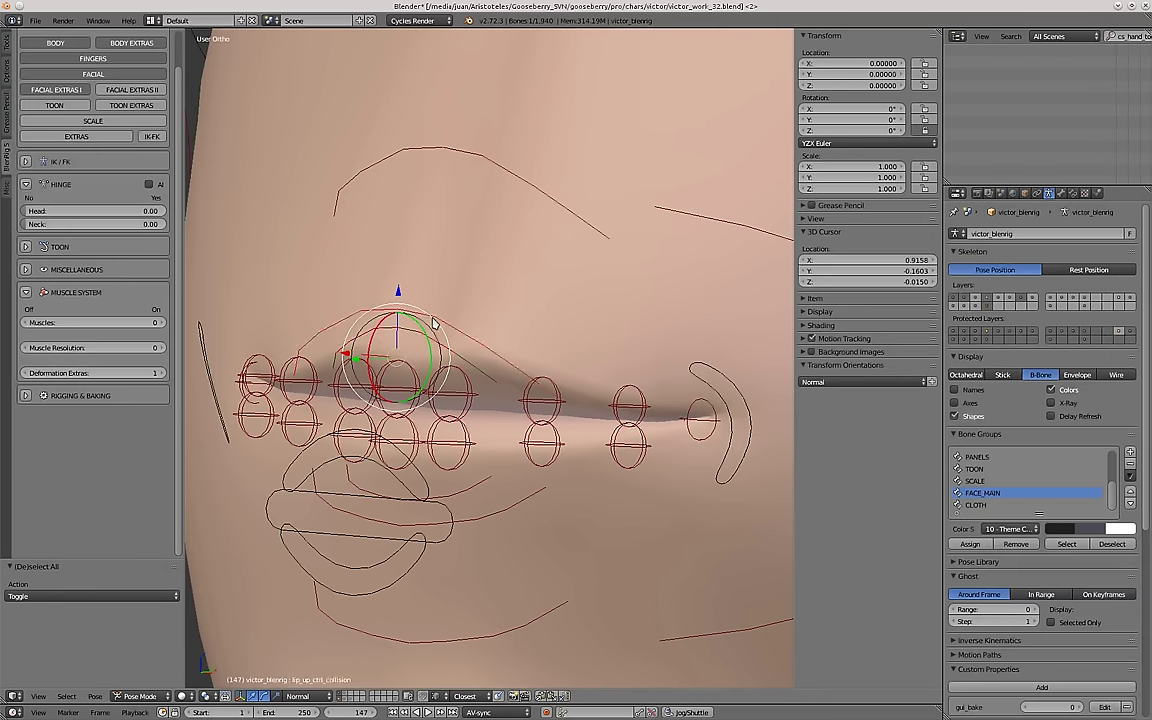
right_click(420, 338)
scroll(422, 340, "down", 4)
middle_click_drag(424, 355, 402, 366)
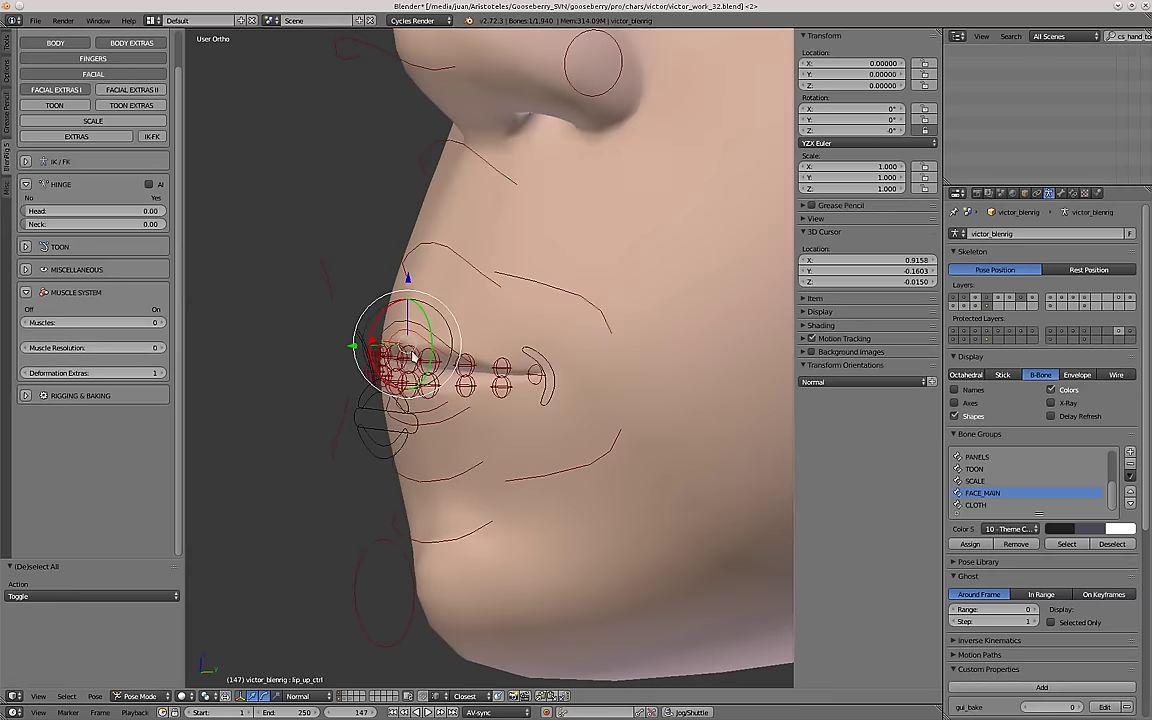
key("g")
left_click(360, 444)
middle_click_drag(362, 440, 474, 372)
key("g")
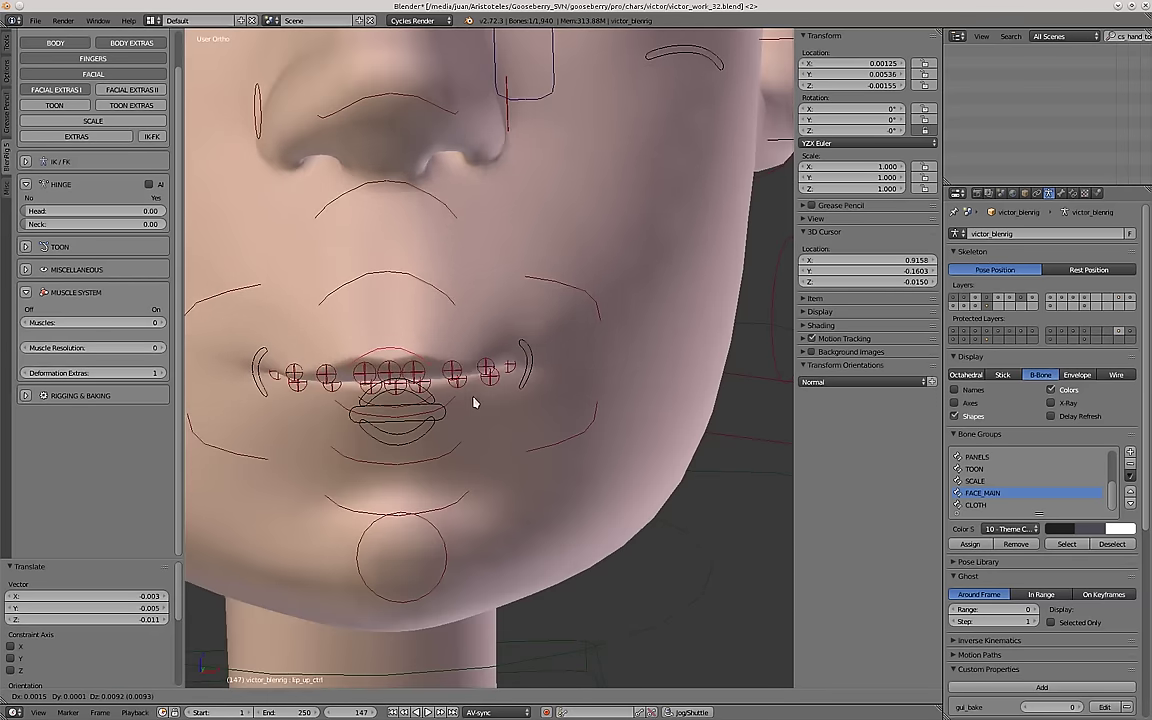
left_click(473, 349)
Select lip_low_ctrl and move it to about X -0.003, Y 0.015, Z 0.014 to push the lower lip up and outward.
scroll(428, 404, "up", 2)
right_click(434, 410)
right_click(433, 408)
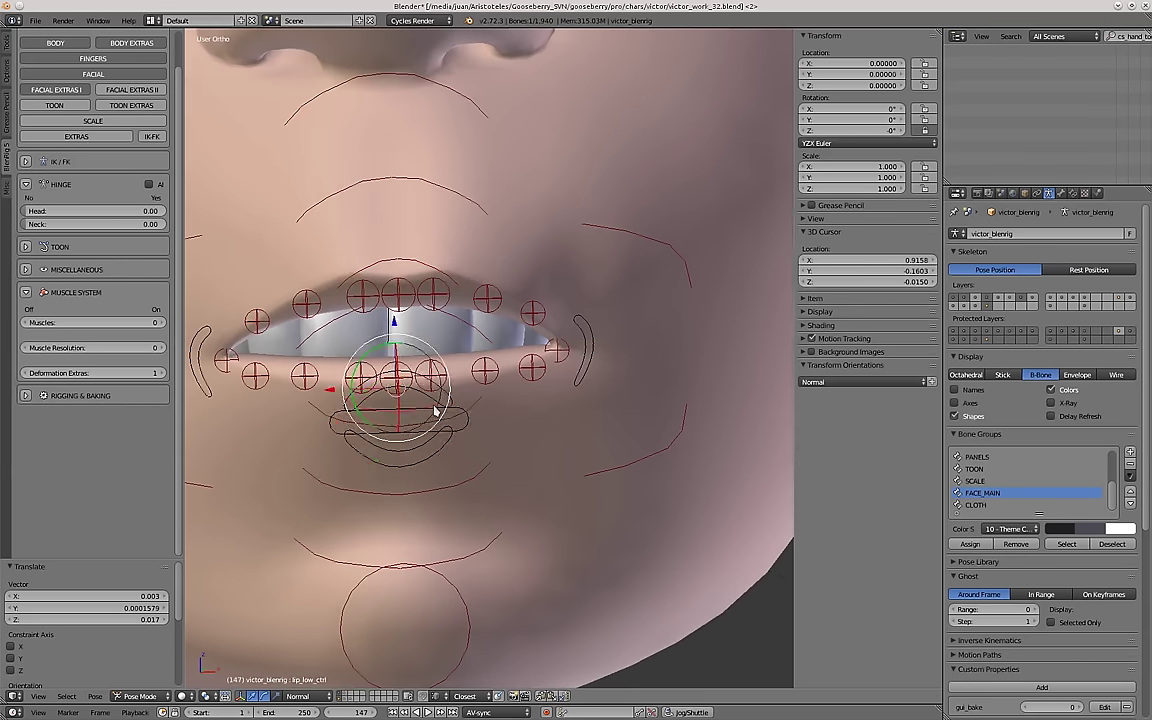
key("g")
middle_click_drag(434, 408, 332, 405)
left_click(598, 281)
key("g")
left_click(429, 345)
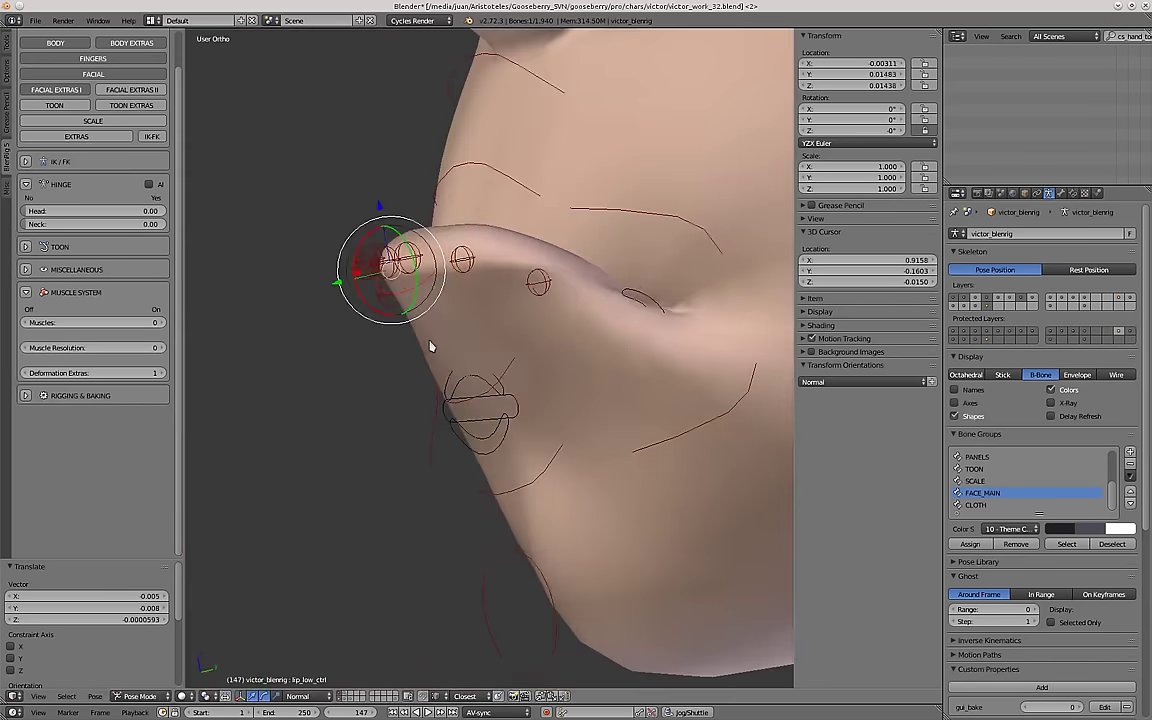
Reset the whole rig by clearing the location, rotation and scale of all bones.
middle_click_drag(429, 345, 516, 328)
scroll(516, 328, "down", 3)
key("alt+h")
key("a")
key("a")
key("alt+g")
key("alt+r")
key("alt+s")
scroll(432, 358, "up", 3)
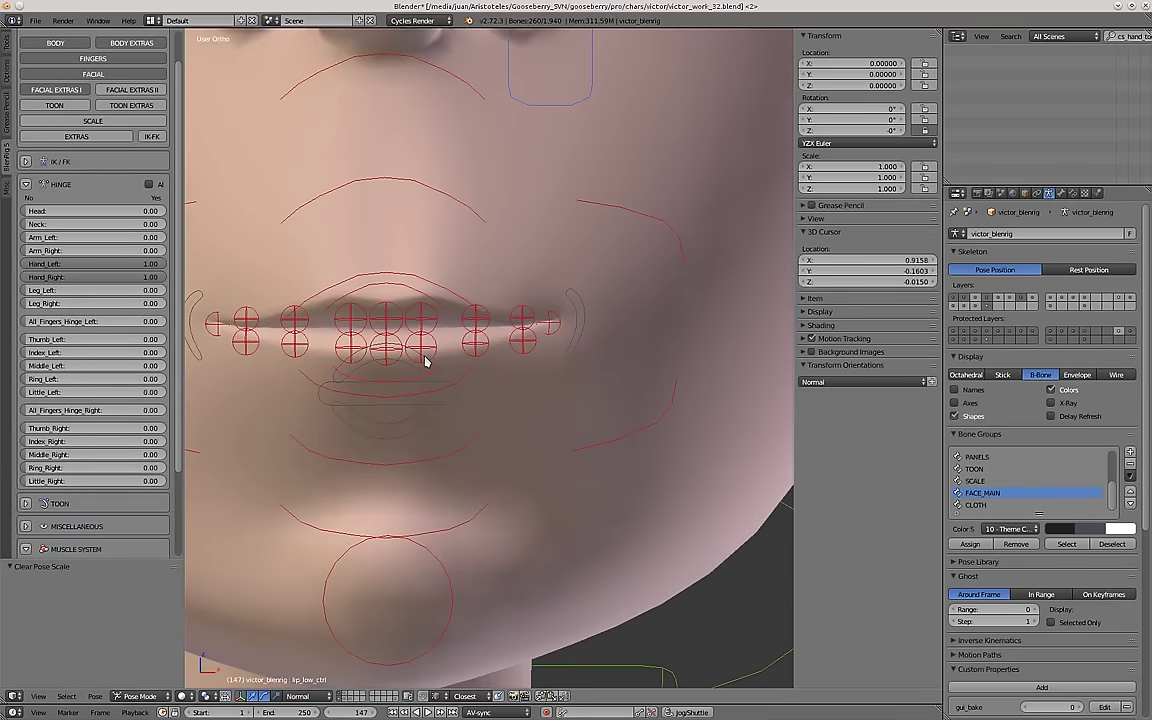
Try tilting lip_up_ctrl_collision about 12° and raising it about 0.006, with mouth_ctrl lowered by about 0.011.
right_click(437, 294)
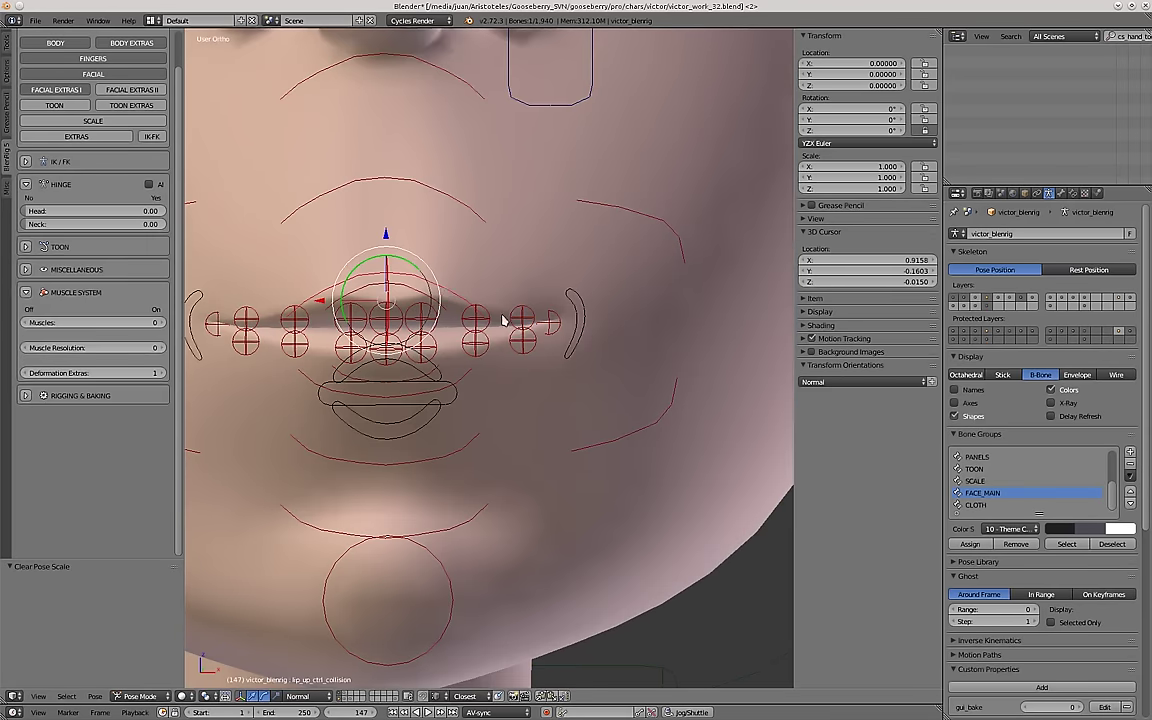
key("r")
left_click(525, 293)
left_click(514, 246)
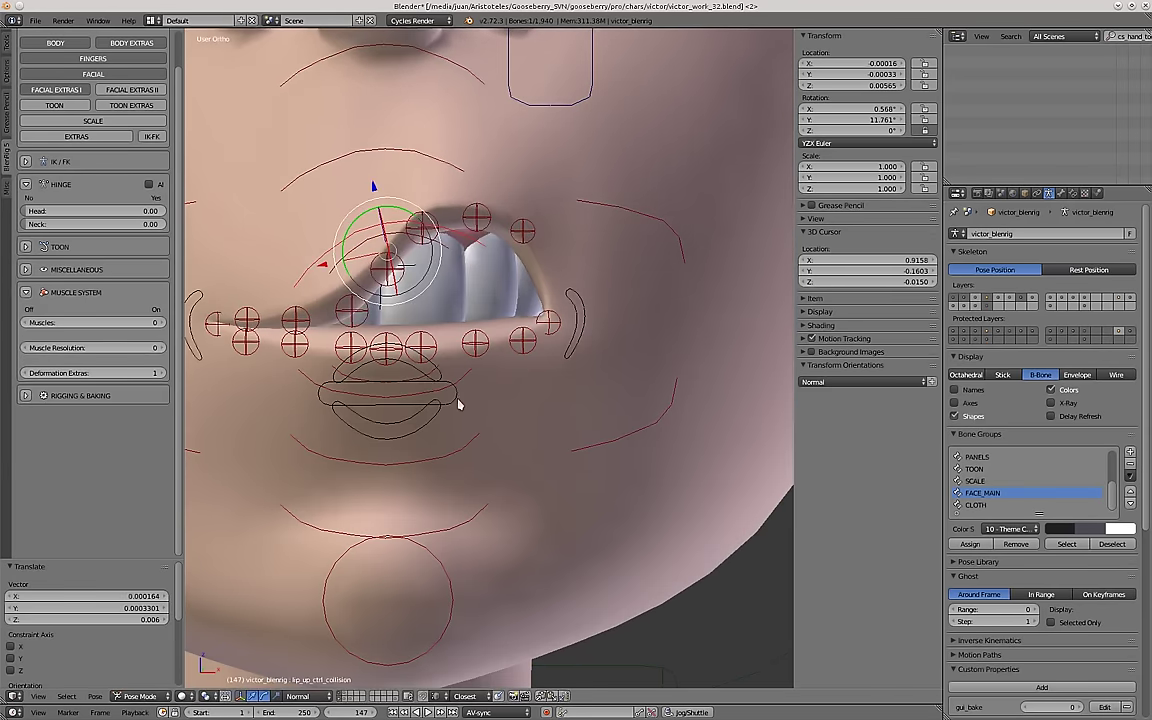
right_click(459, 404)
scroll(459, 404, "down", 3)
key("g")
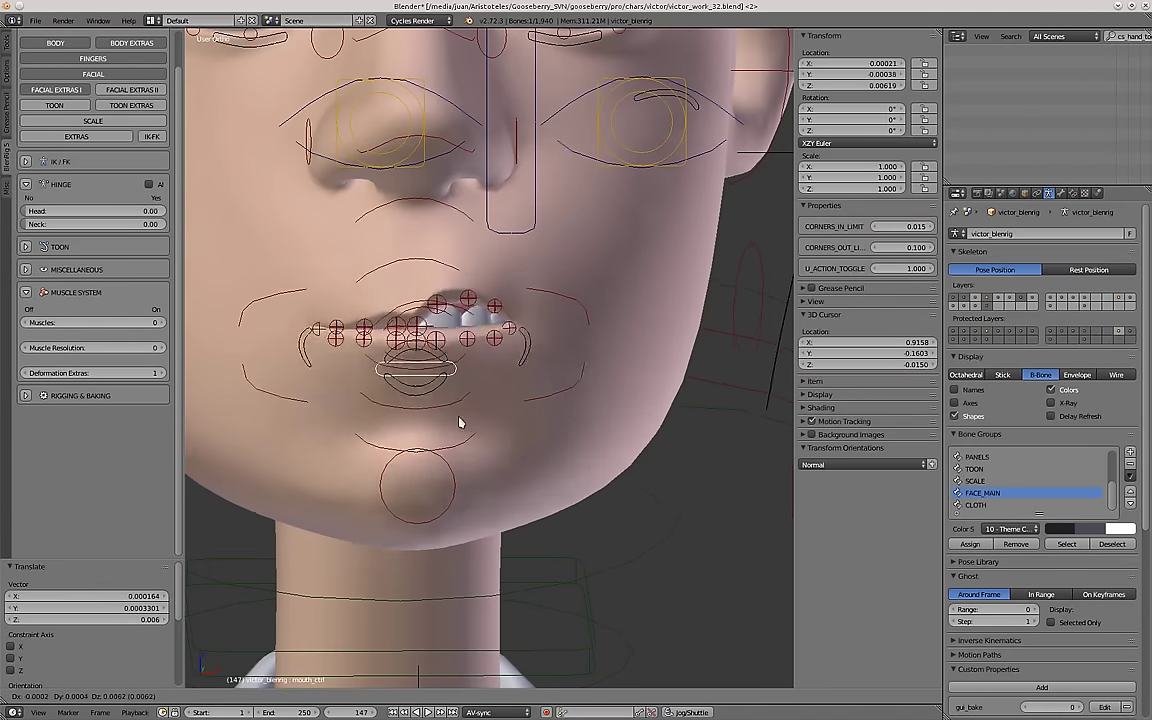
left_click(461, 515)
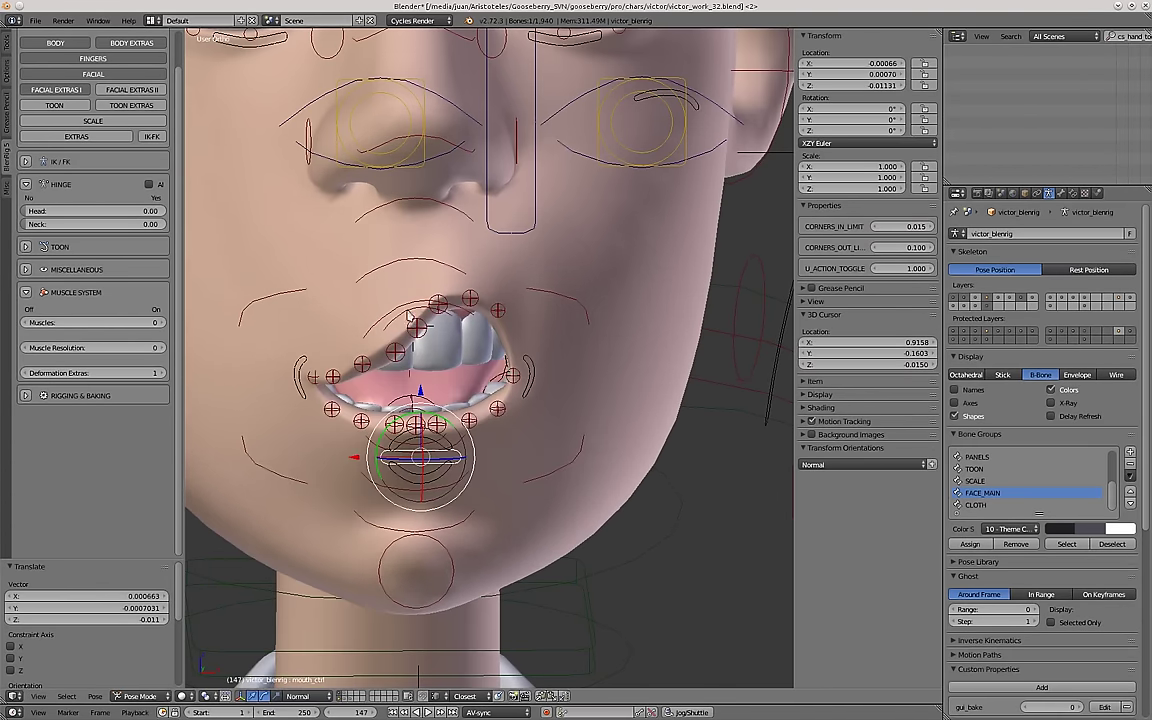
Try rotating lip_up_ctrl_collision the opposite way by about 22° and the lower lip collision control by about -9.3°.
right_click(410, 318)
key("r")
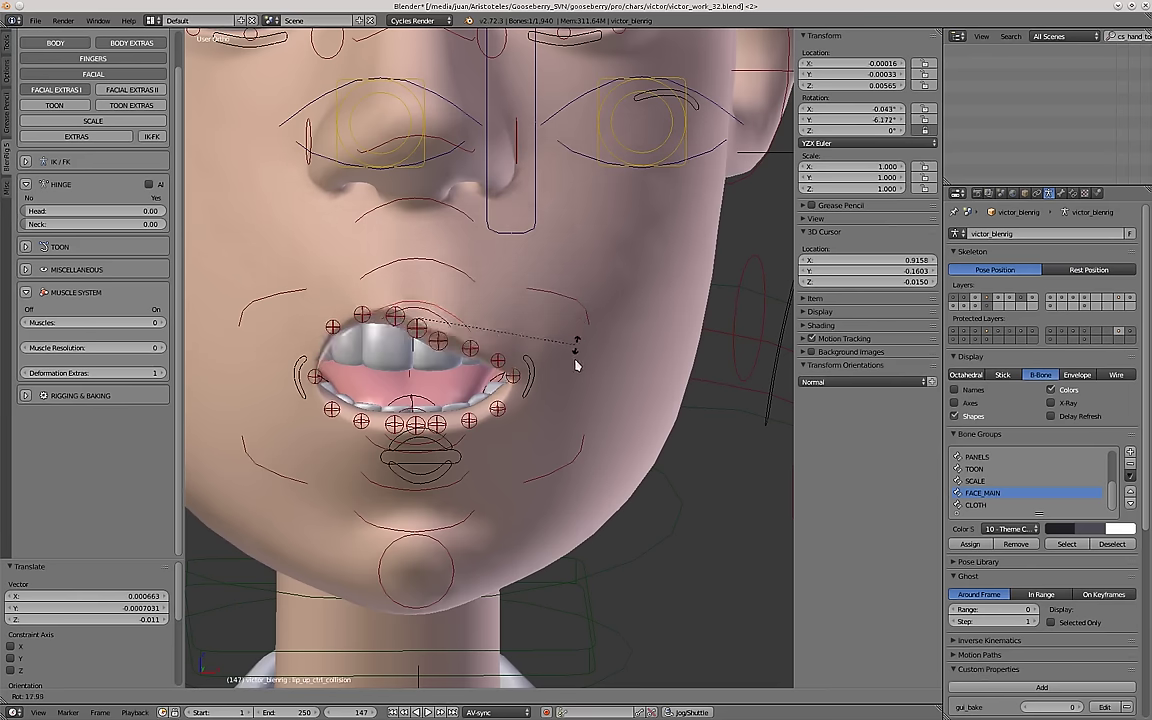
left_click(591, 366)
scroll(456, 446, "up", 1)
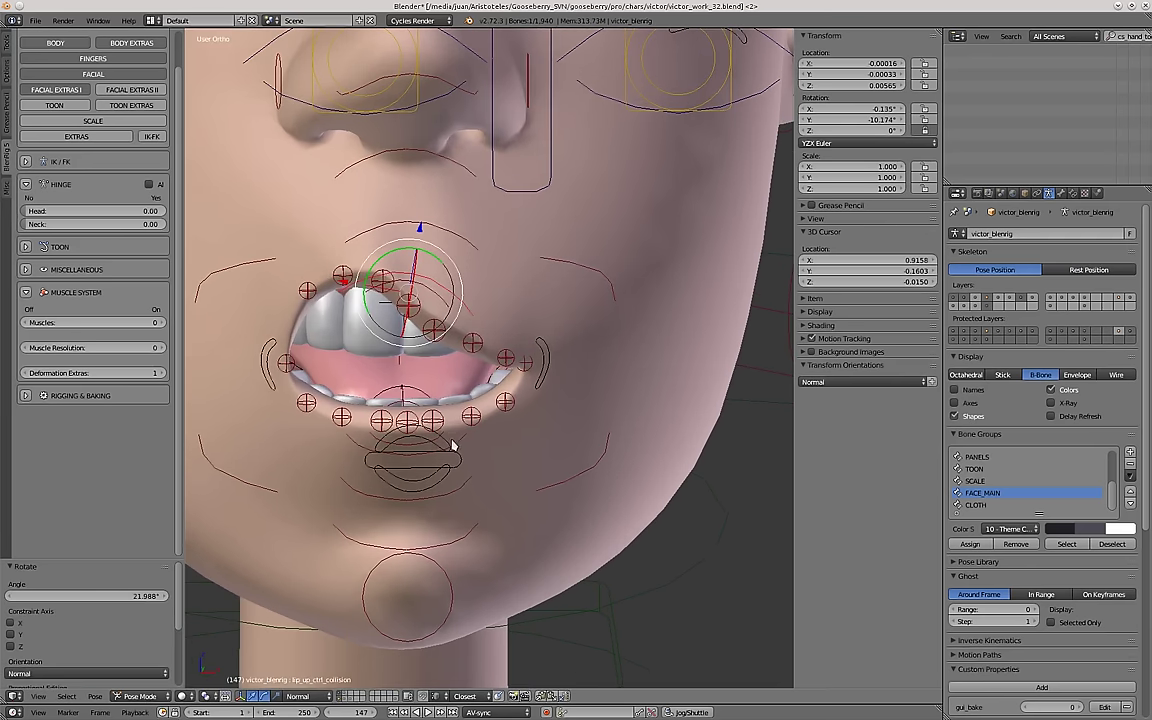
right_click(414, 416)
key("r")
left_click(558, 408)
Try moving mouth_ctrl around while the lips stay tilted, ending at about X 0.003, Z -0.009.
right_click(465, 466)
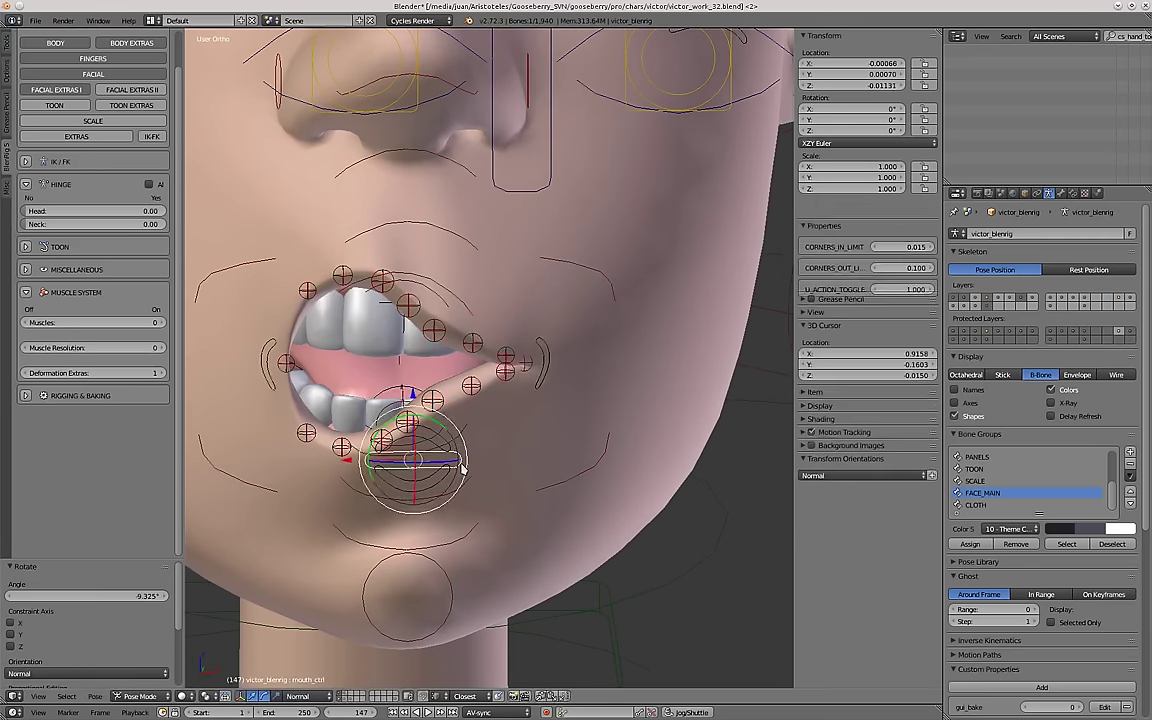
key("g")
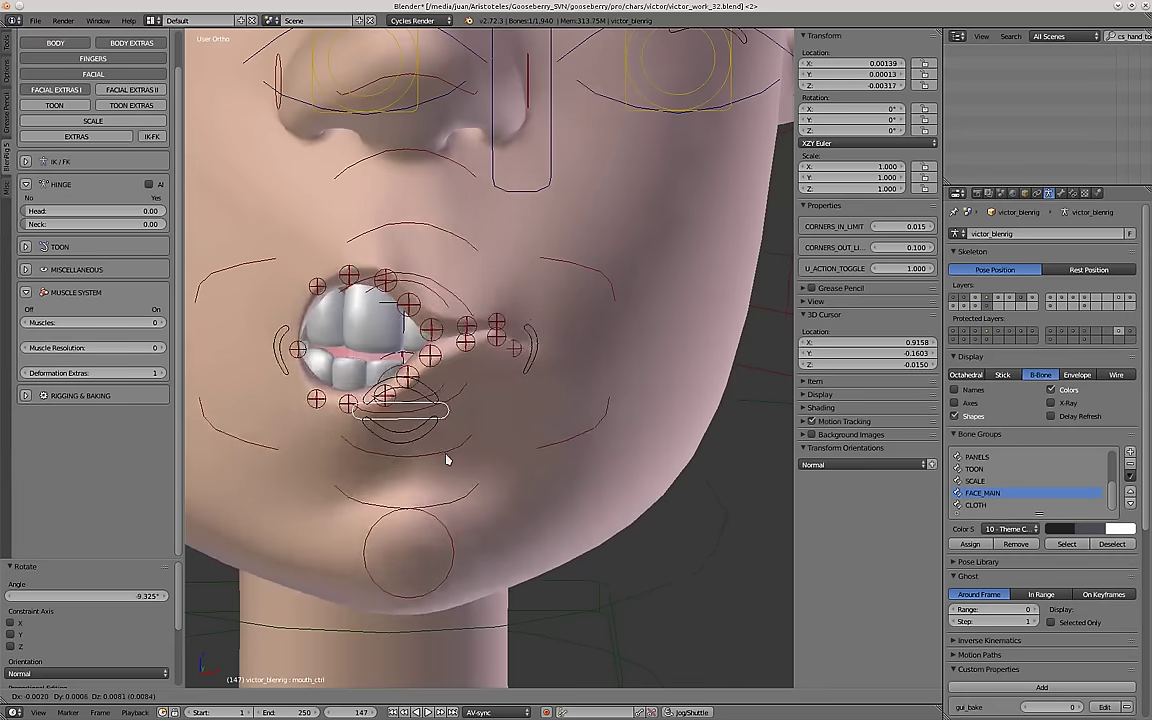
left_click(443, 402)
scroll(445, 402, "down", 3)
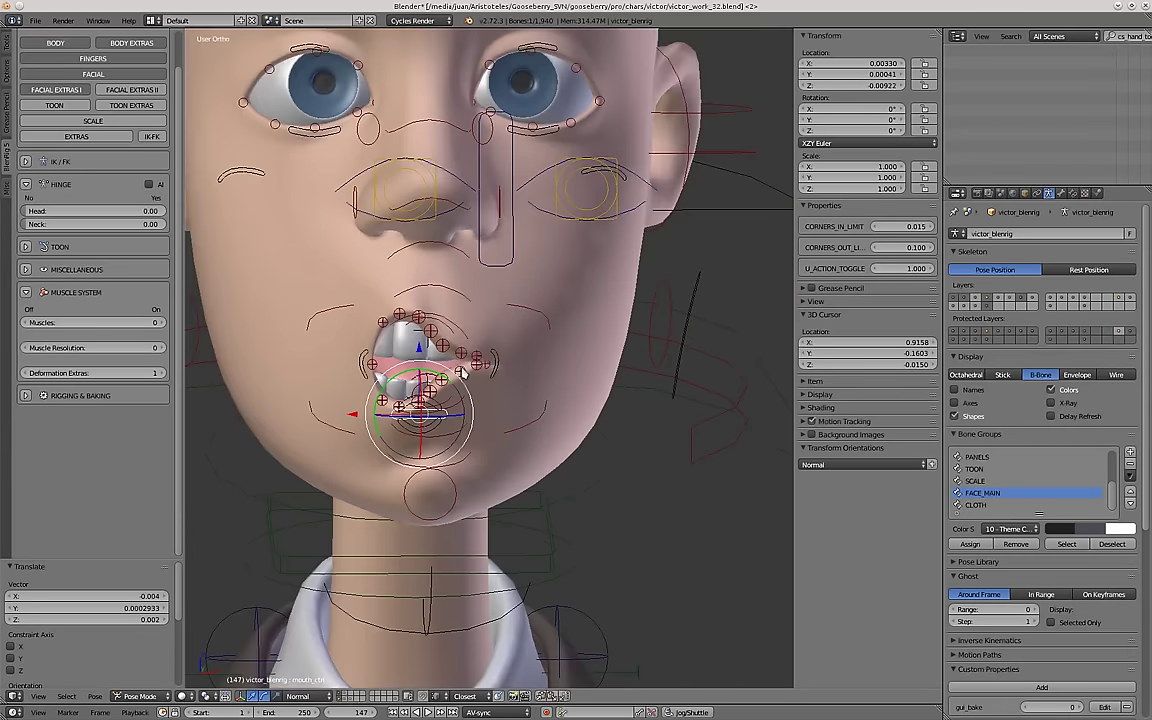
Clear the location and rotation of all bones, leaving nothing selected.
scroll(455, 390, "up", 2)
key("a")
key("a")
key("alt+g")
key("alt+r")
key("a")
Try opening the mouth by moving mouth_ctrl downward.
right_click(457, 397)
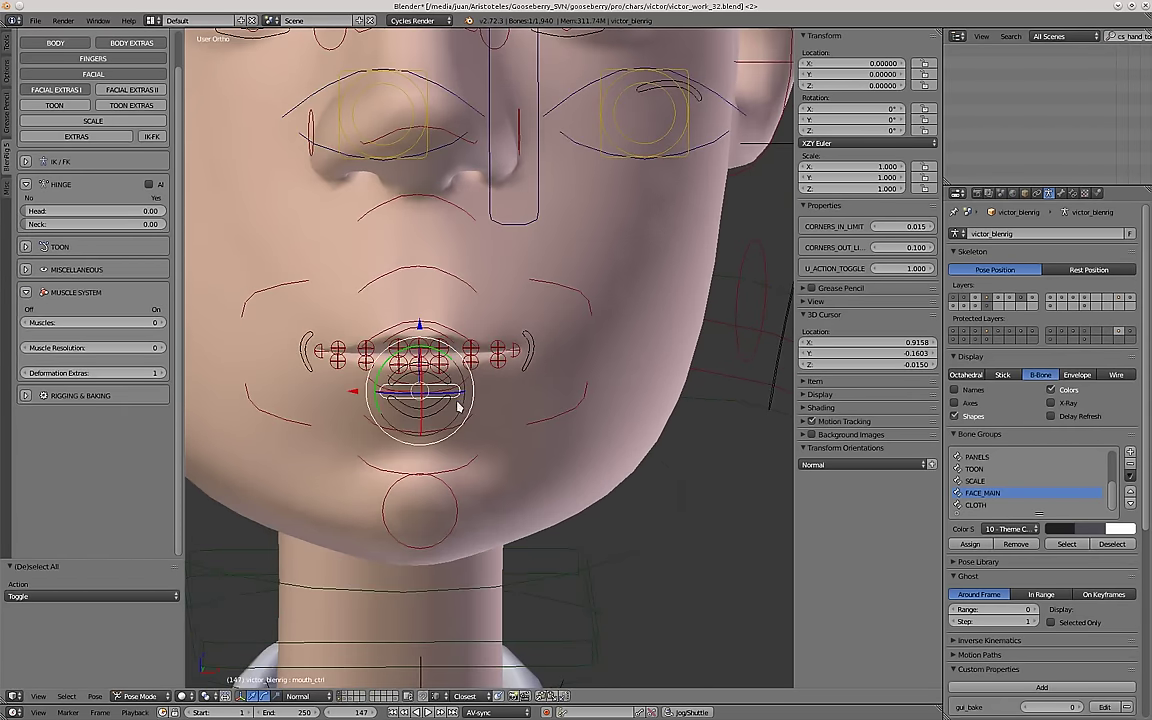
key("g")
left_click(463, 452)
Try moving lip_up2_ctrl by about Y 0.002, Z -0.006 and then the lip_up3_ctrl above it.
scroll(447, 350, "up", 4)
right_click(446, 351)
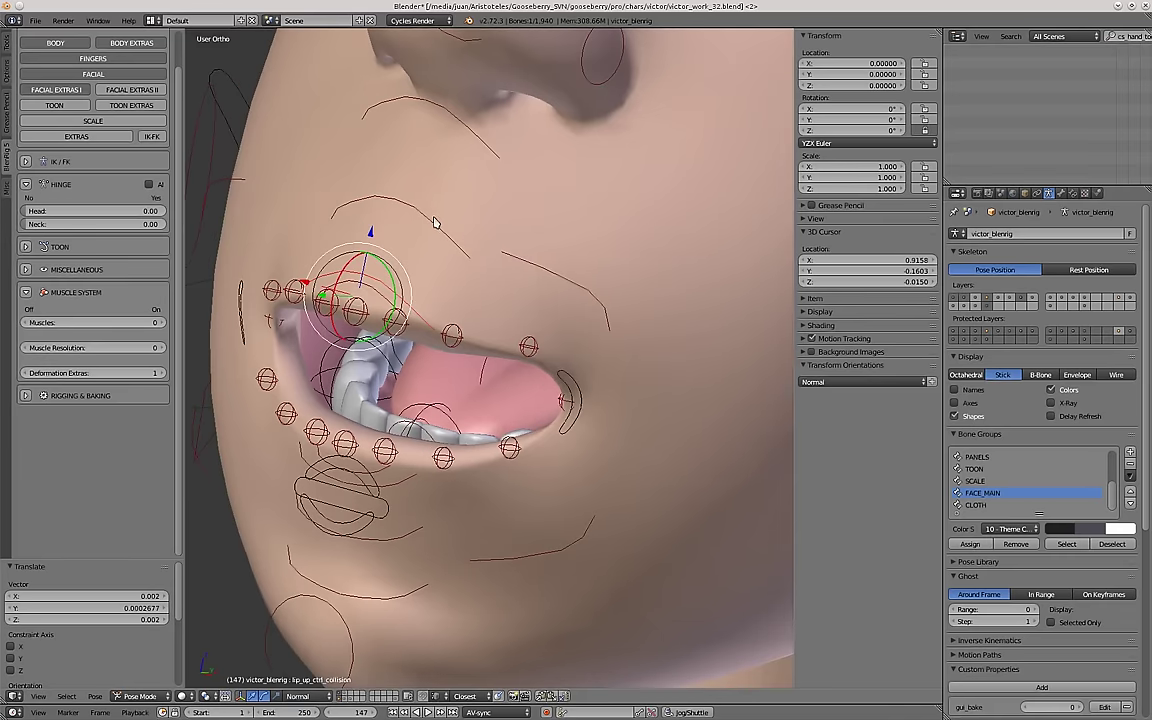
right_click(434, 222)
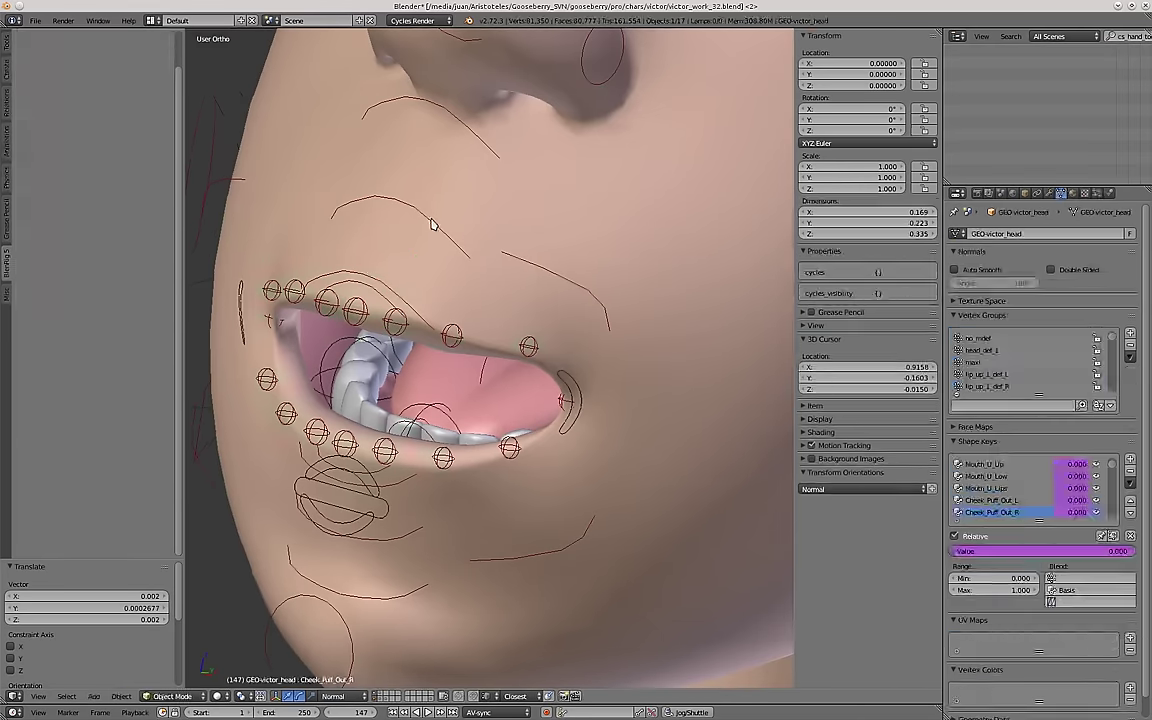
right_click(432, 224)
middle_click_drag(503, 355, 452, 322)
mouse_move(452, 322)
middle_mouse_down("shift")
mouse_move(488, 351)
mouse_move(460, 327)
middle_mouse_up("shift")
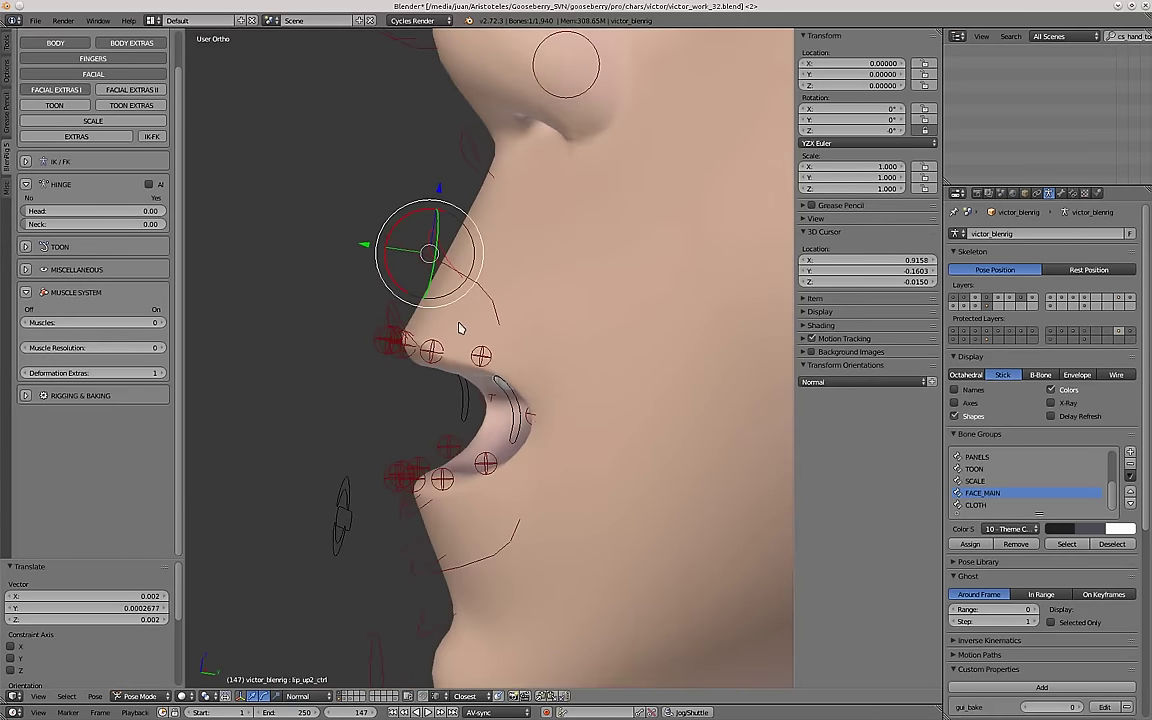
key("g")
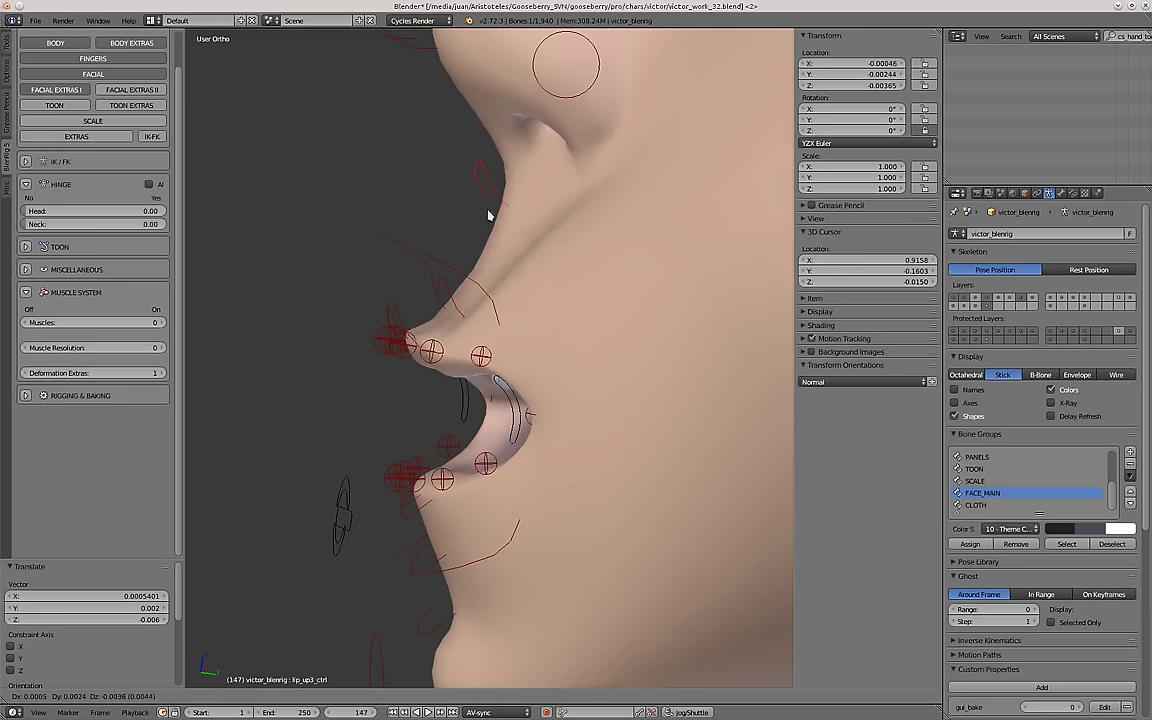
Try moving lip_low2_ctrl below the lower lip and lip_low3_ctrl to about Y -0.005, Z 0.003.
right_click(418, 562)
middle_click_drag(419, 552, 424, 487, "shift")
key("g")
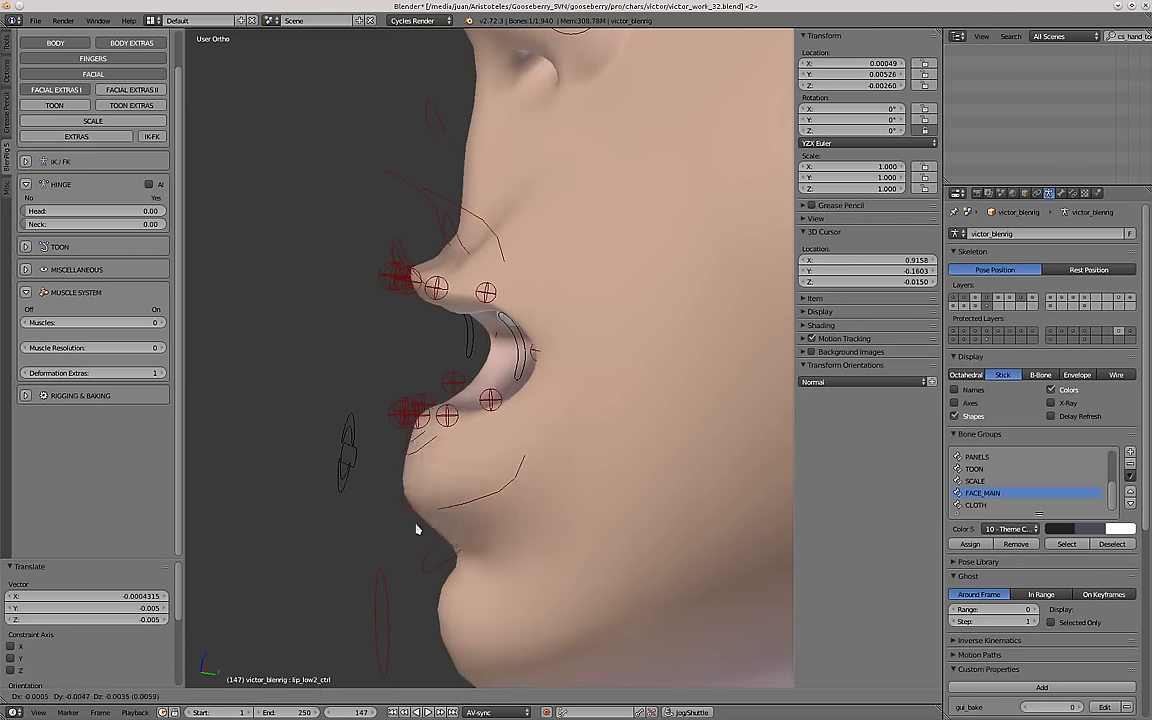
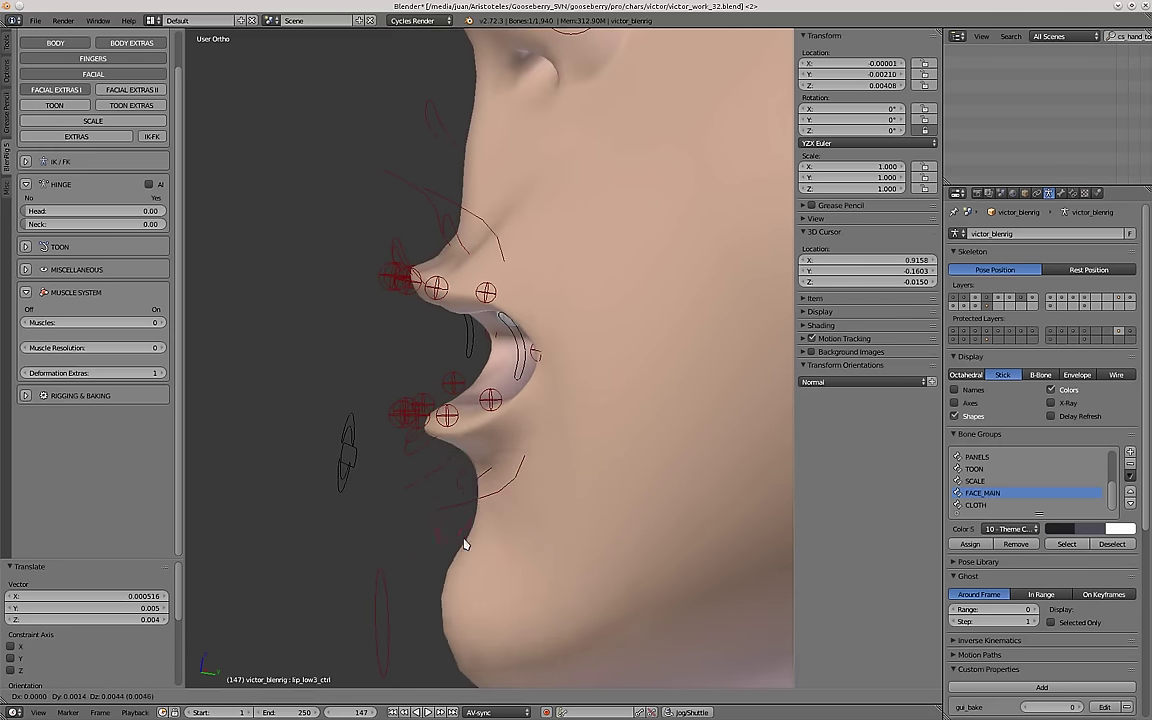
Select all bones and clear their location, rotation and scale.
scroll(462, 540, "down", 4)
middle_click_drag(400, 460, 483, 419)
key("a")
key("a")
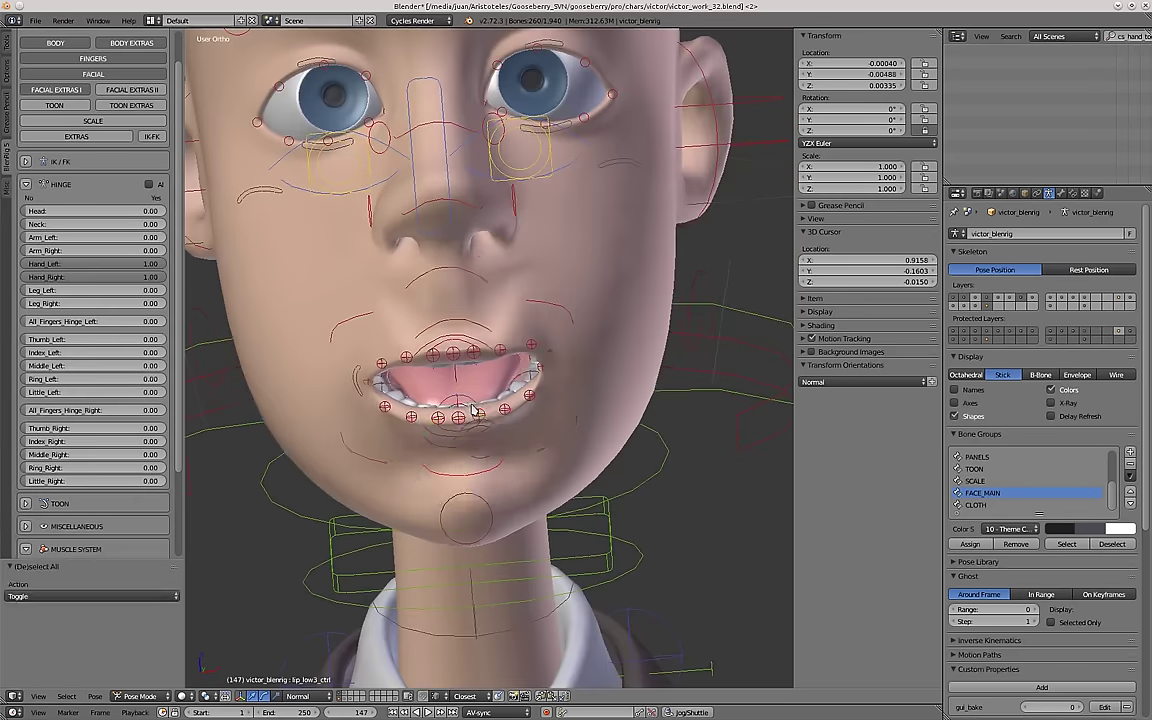
key("alt+g")
key("alt+r")
key("alt+s")
Try moving nose_ctrl to about X -0.009, Z -0.008 and shifting nose_bridge_2_ctrl.
key("KP_1")
middle_click_drag(467, 364, 459, 462, "shift")
scroll(480, 279, "up", 1)
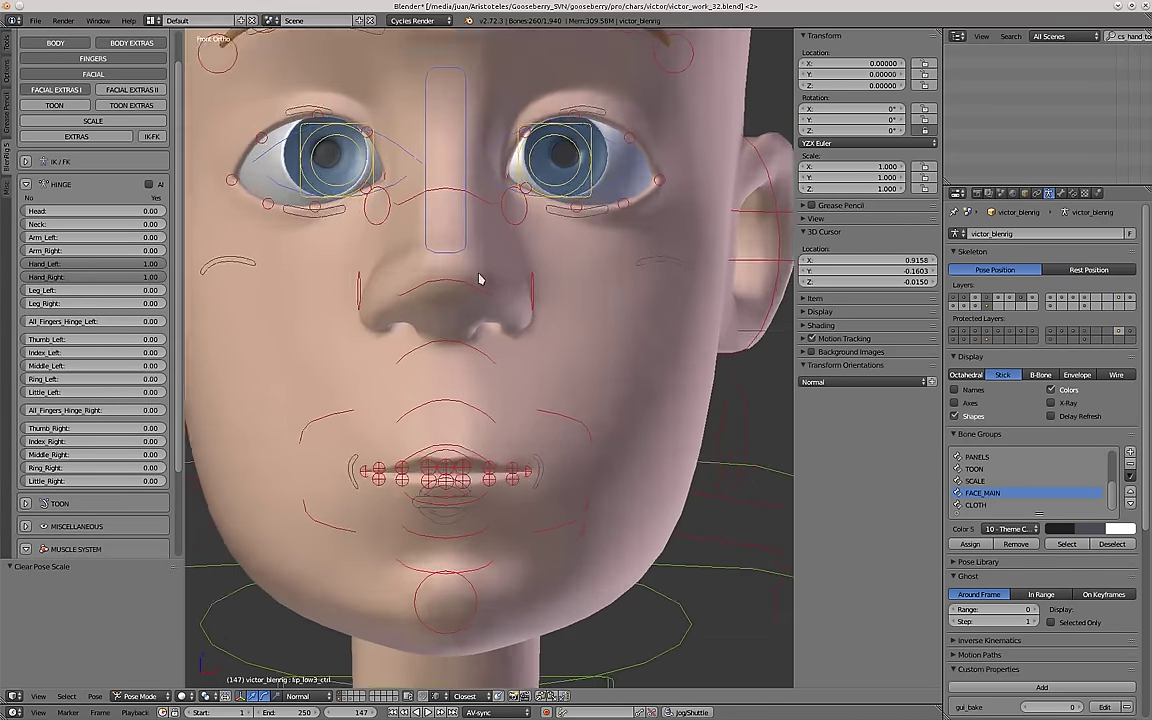
scroll(477, 286, "down", 2)
right_click(477, 288)
key("g")
left_click(503, 312)
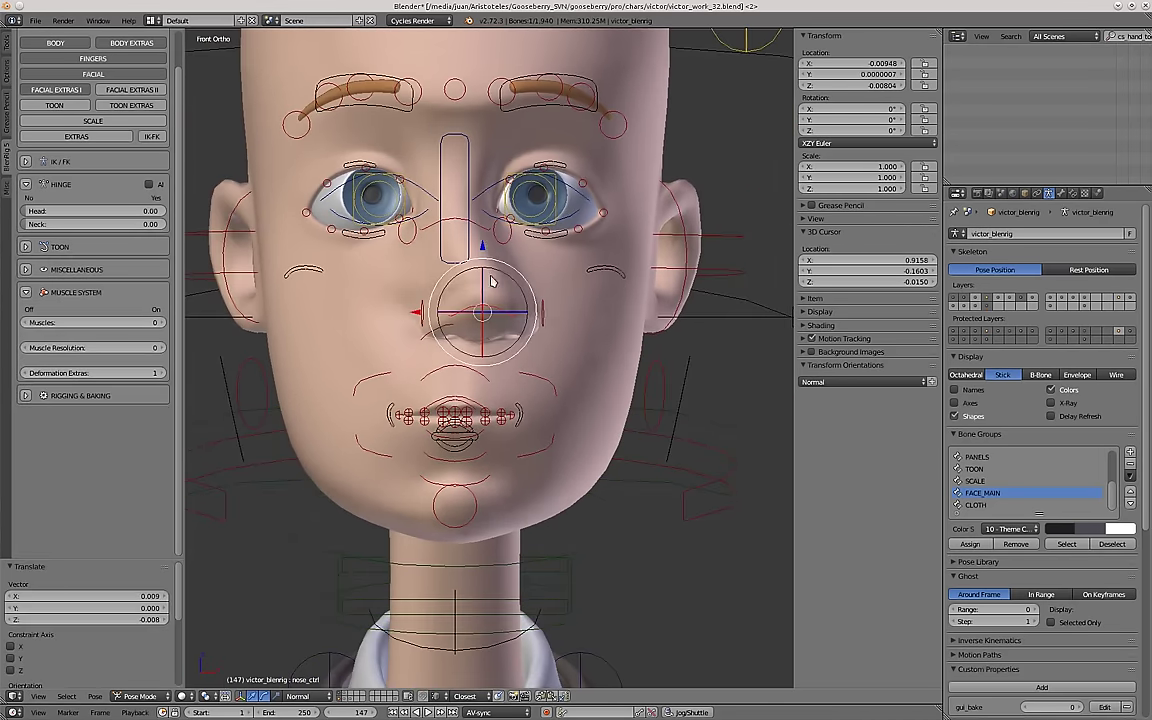
middle_click_drag(483, 288, 531, 365)
left_click(608, 390)
key("g")
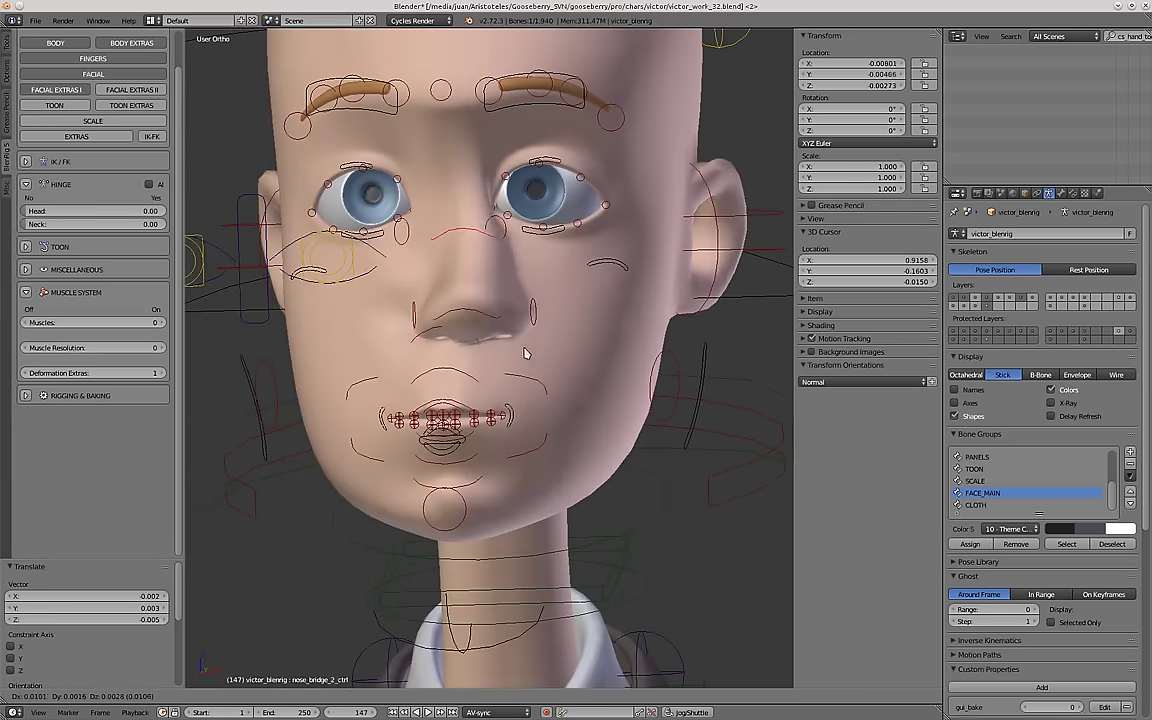
Try bending the top of the head with a free trackball rotation of head_top_ctrl.
scroll(520, 345, "down", 3)
key("r")
key("r")
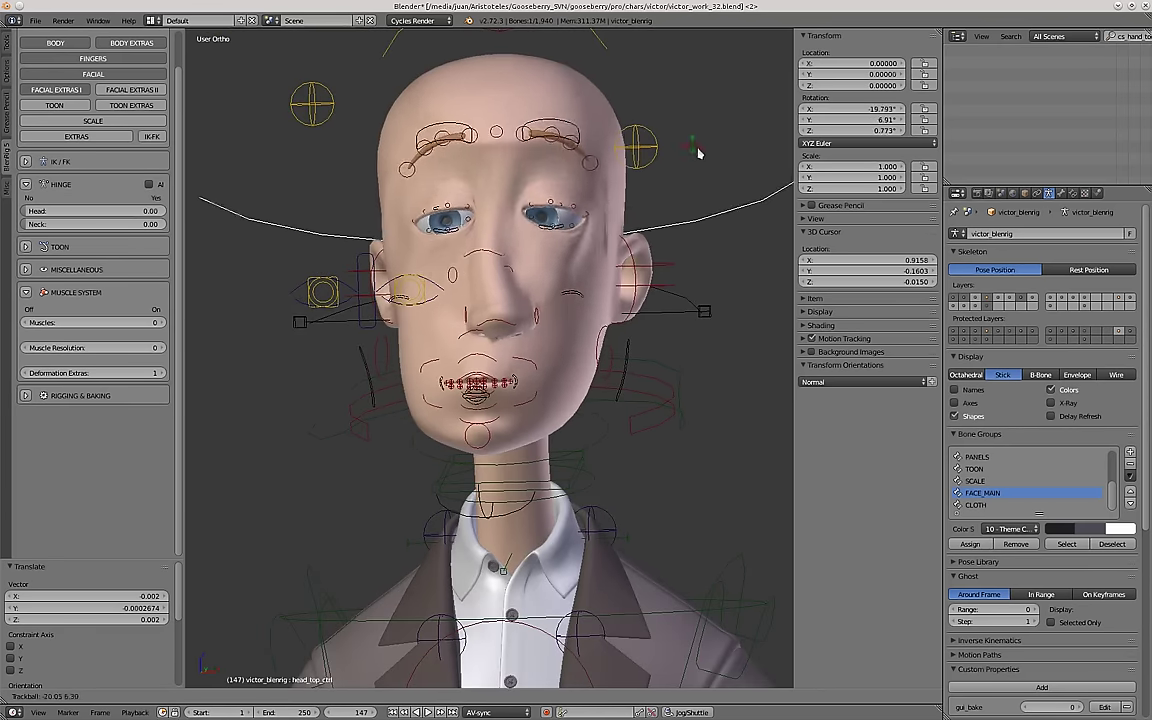
left_click(698, 157)
Try moving nose_bridge_2_ctrl on the deformed head and nose_ctrl to about Y 0.018.
scroll(502, 267, "up", 2)
right_click(504, 268)
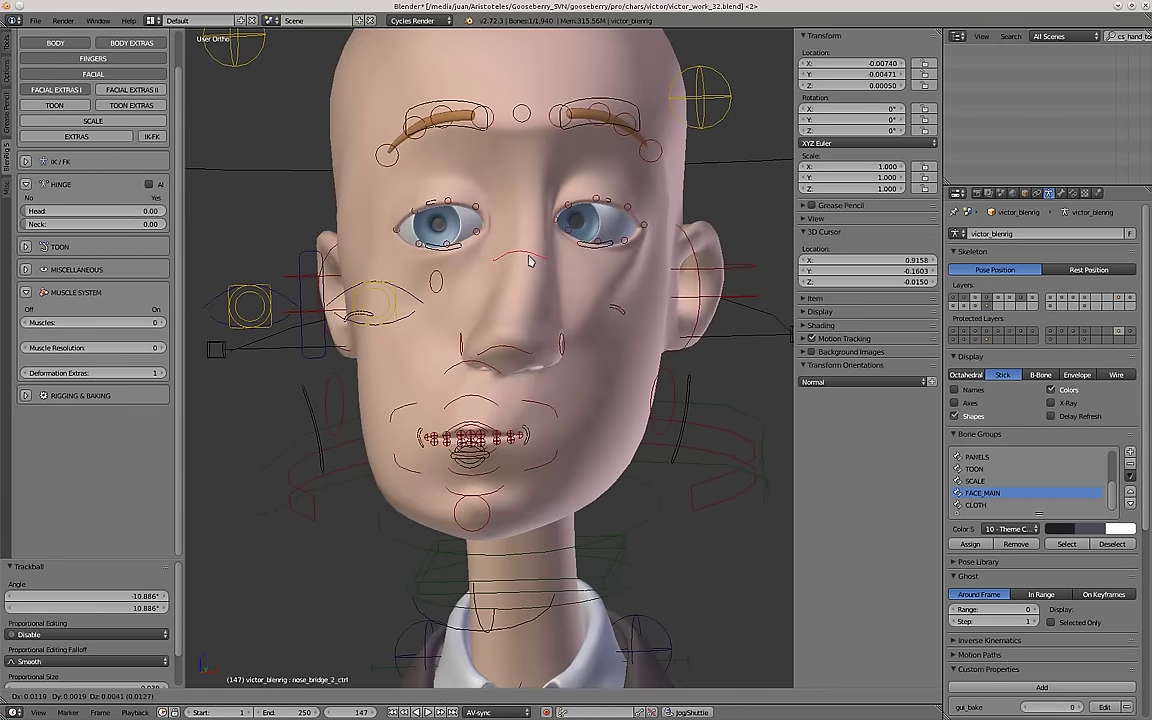
left_click(527, 260)
middle_click_drag(553, 335, 482, 384)
left_click(410, 344)
scroll(515, 378, "down", 2)
Return the head and nose to rest by clearing every bone's location, rotation and scale.
key("a")
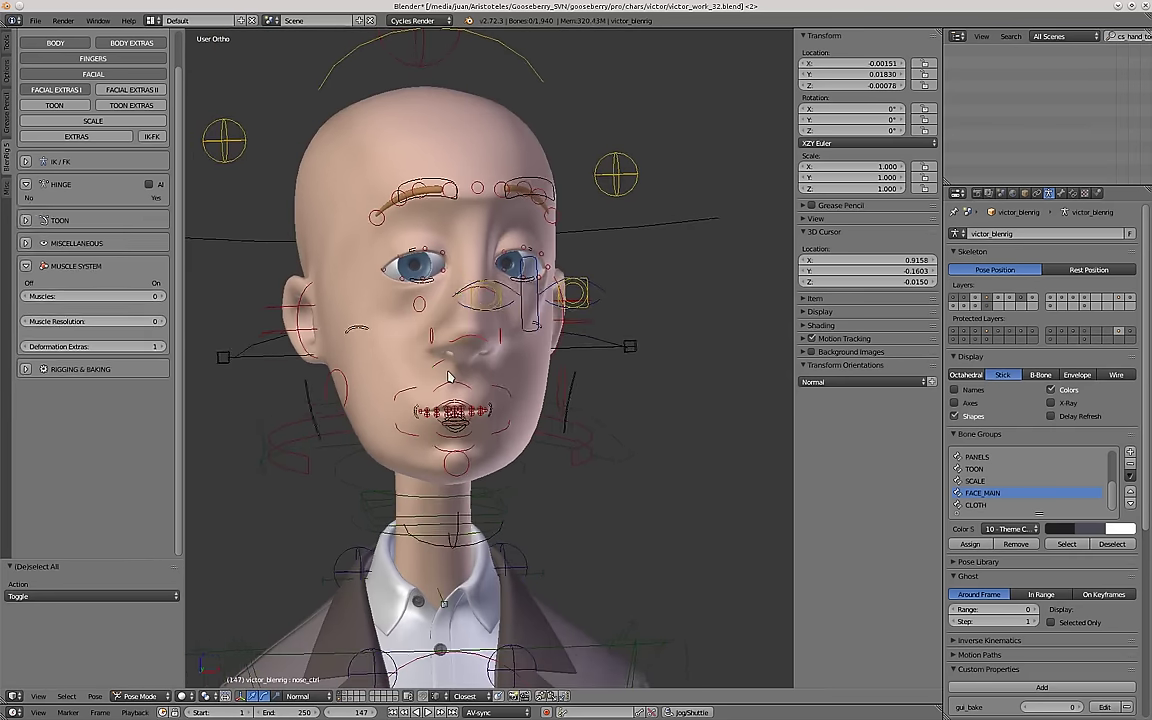
key("a")
key("alt+g")
key("alt+r")
key("alt+s")
Try lowering the upper eyelid with eyelid_up_ctrl_L by about 0.009.
key("KP_1")
scroll(505, 343, "up", 2)
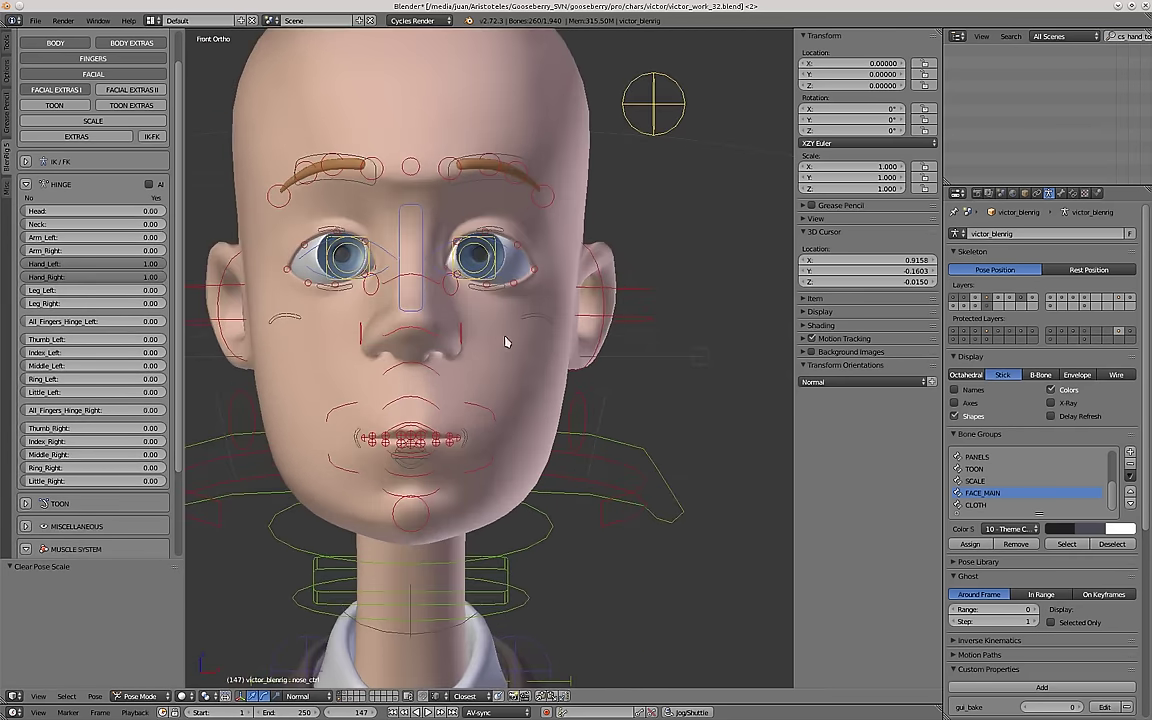
scroll(485, 234, "up", 6)
right_click(503, 236)
key("g")
left_click(513, 305)
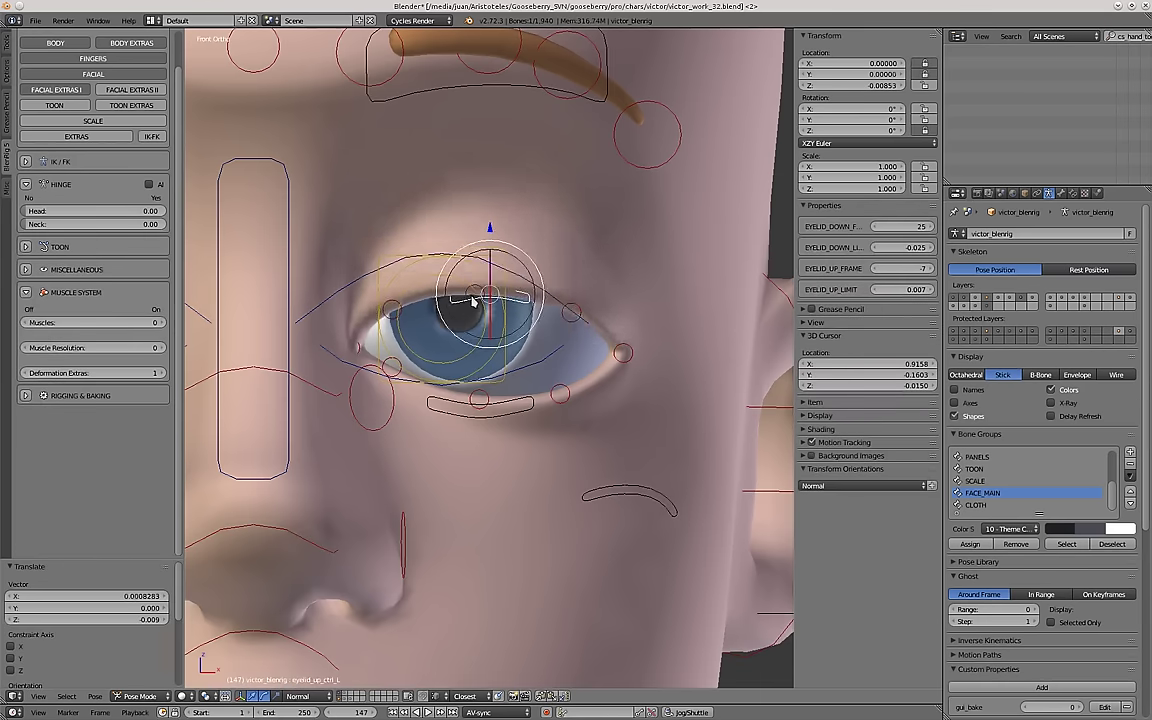
Try reshaping the same eye's outline by moving individual eyelid rim controls.
scroll(505, 297, "up", 3)
right_click(608, 335)
key("g")
left_click(597, 304)
right_click(472, 312)
key("g")
left_click(481, 254)
middle_click_drag(512, 300, 559, 369)
key("g")
left_click(425, 352)
Try lowering eyelid_low_ctrl_L by about 0.009 beneath the reshaped eye.
scroll(518, 426, "down", 3)
key("g")
key("g")
right_click(498, 412)
scroll(502, 438, "up", 2)
key("g")
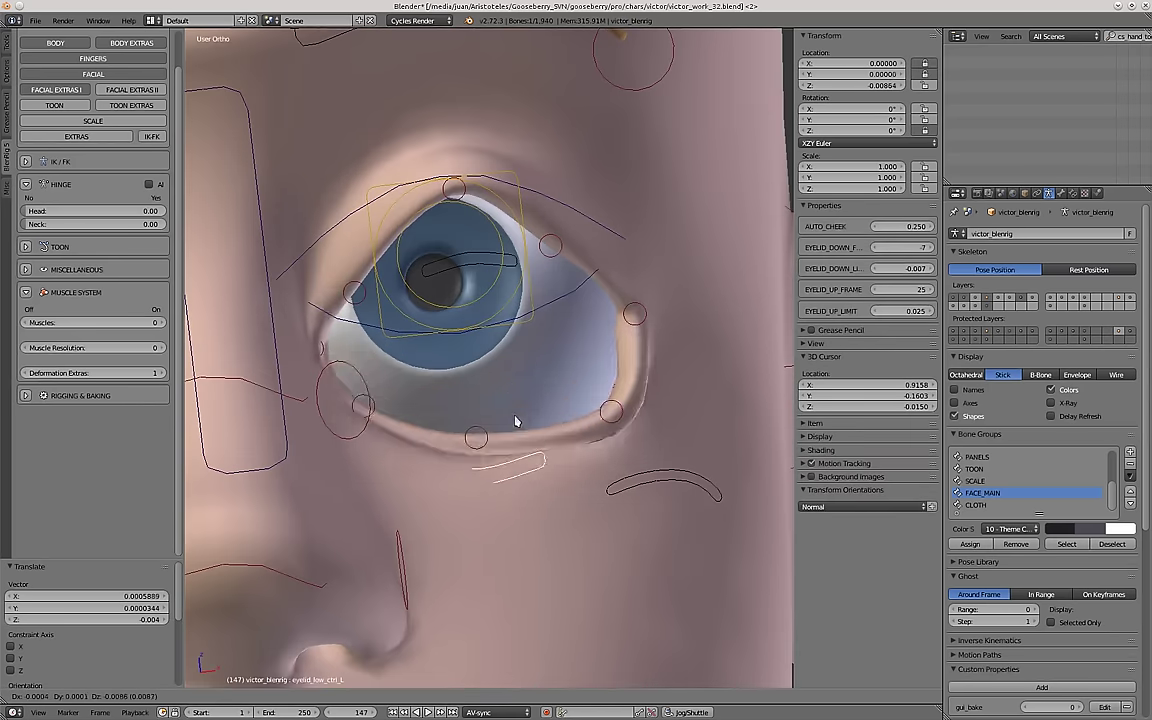
right_click(507, 427)
Clear the eyelid controls' location and select the eyebrow control brow_ctrl_2_L.
scroll(507, 428, "down", 6)
middle_click_drag(522, 423, 512, 449)
key("KP_1")
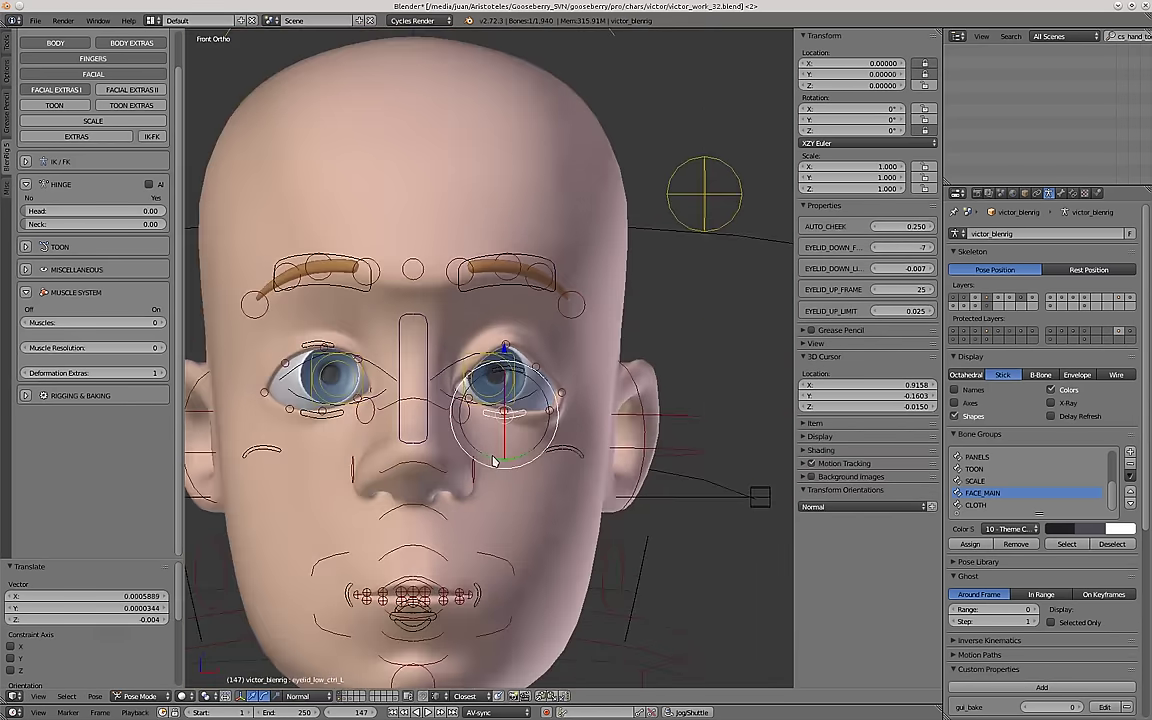
key("alt+g")
middle_click_drag(366, 311, 366, 257, "shift")
middle_click_drag(366, 257, 339, 263)
key("a")
right_click(510, 228)
right_click(510, 217)
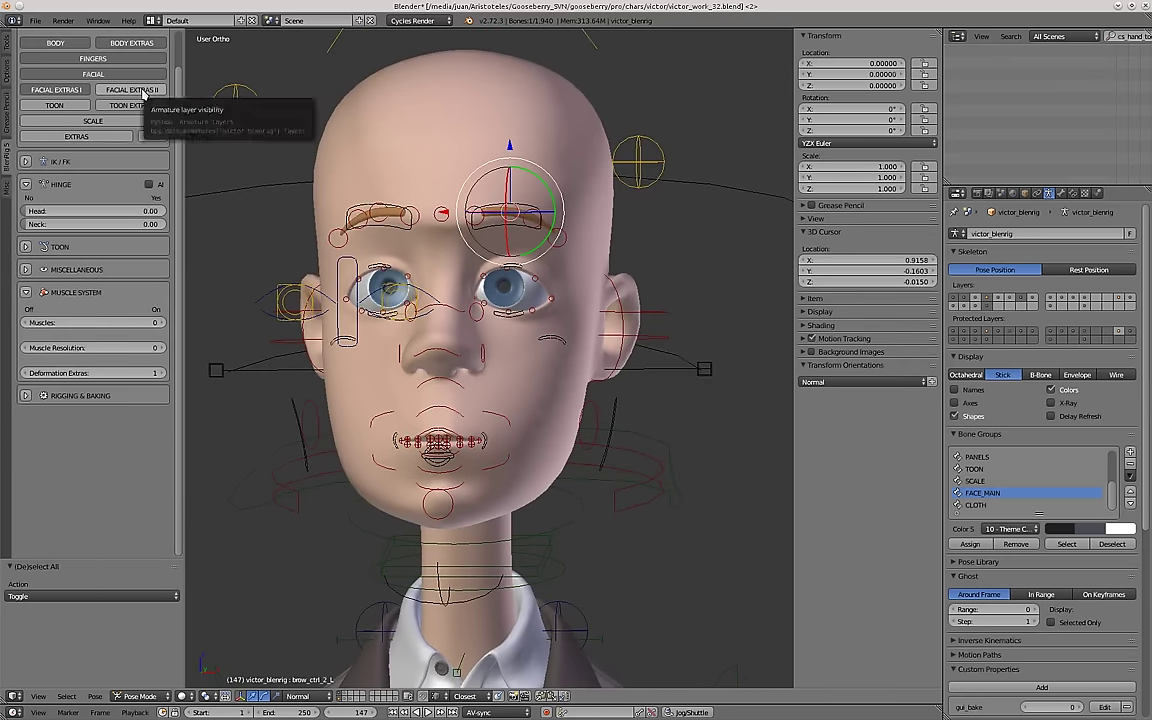
Try moving cheek_ctrl_2_L, and lip_up3_ctrl_3_L to about X 0.018, Y 0.007, Z 0.009.
scroll(458, 397, "up", 1)
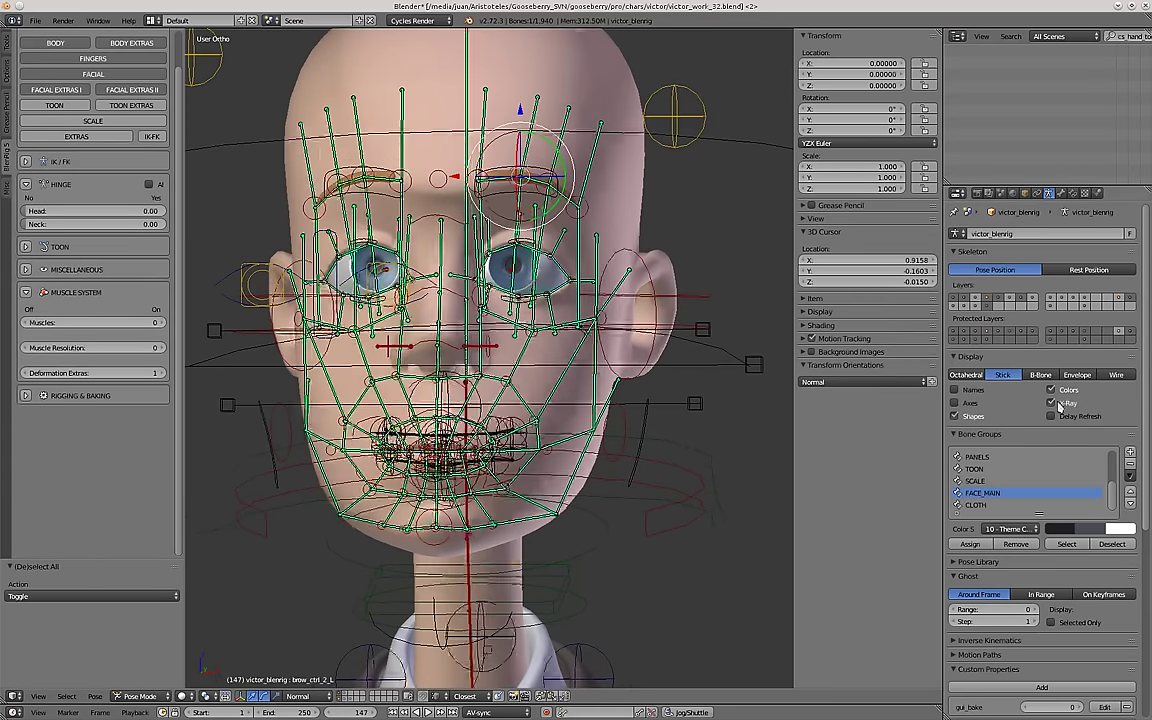
scroll(545, 337, "up", 2)
right_click(546, 333)
middle_click_drag(546, 335, 548, 321)
scroll(547, 325, "down", 1)
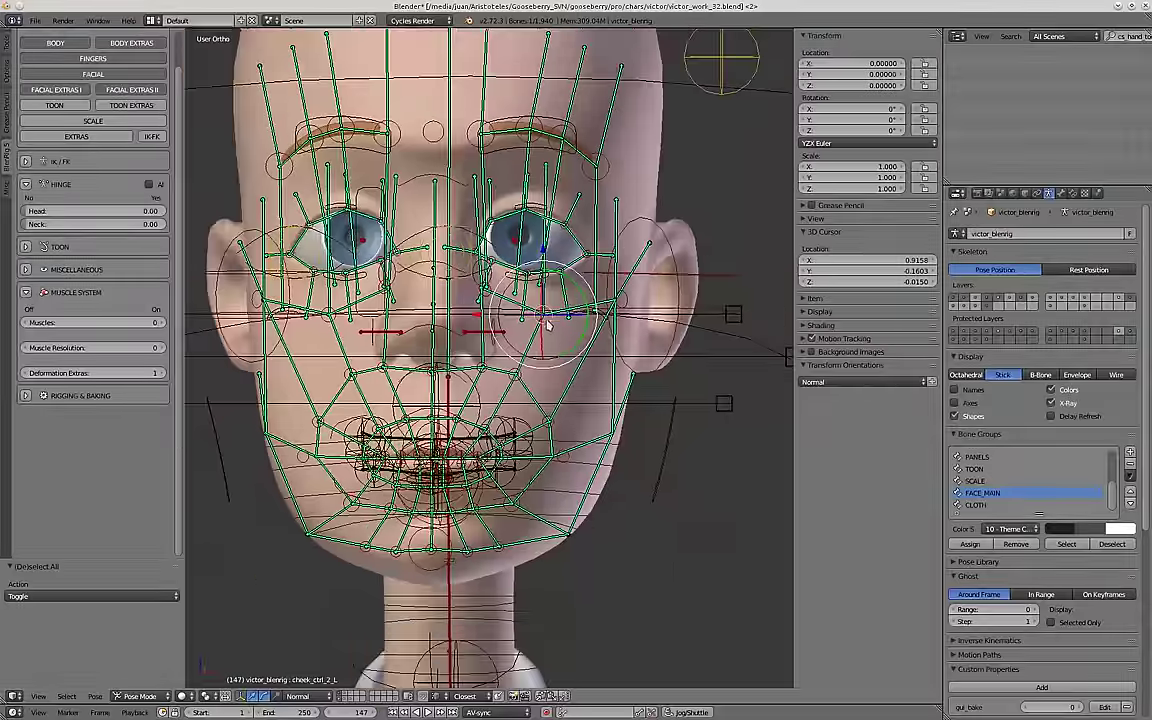
scroll(548, 325, "up", 2)
key("g")
middle_click_drag(509, 401, 620, 430)
left_click(591, 363)
key("g")
left_click(638, 411)
middle_click_drag(590, 378, 530, 385)
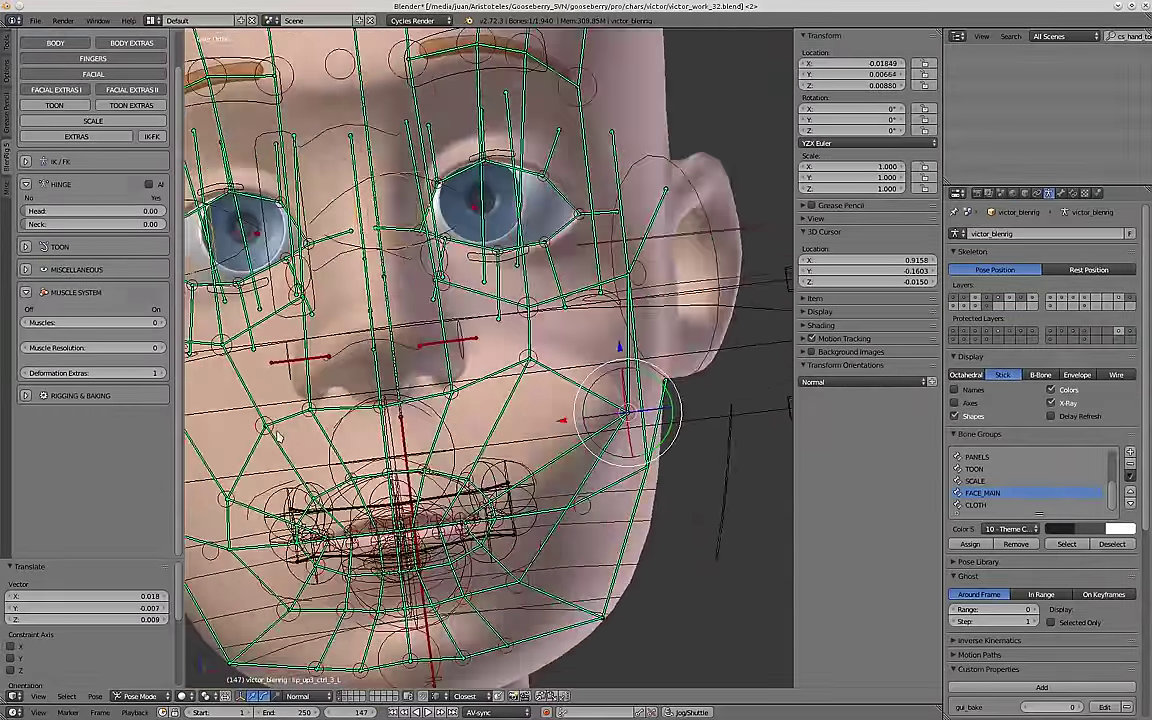
Try moving lip_up3_ctrl_1_R beside the nostril and a neighbouring control.
right_click(268, 406)
middle_click_drag(268, 406, 264, 434)
middle_click_drag(264, 434, 385, 426, "shift")
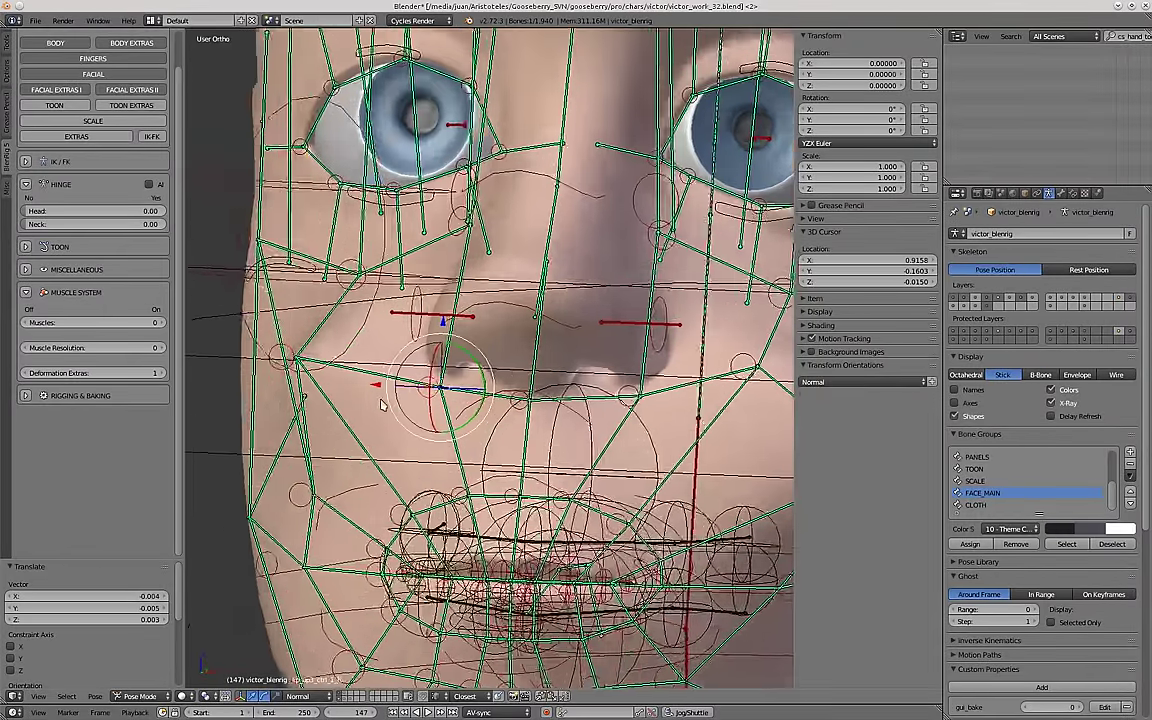
key("g")
middle_click_drag(382, 405, 400, 440)
right_click(466, 414)
left_click(492, 454)
Try moving another cheek-area control on the same side, and cheek_ctrl_2_R to about X 0.003, Z 0.007.
scroll(427, 411, "down", 2)
right_click(325, 448)
key("g")
left_click(309, 457)
right_click(408, 285)
key("g")
left_click(405, 275)
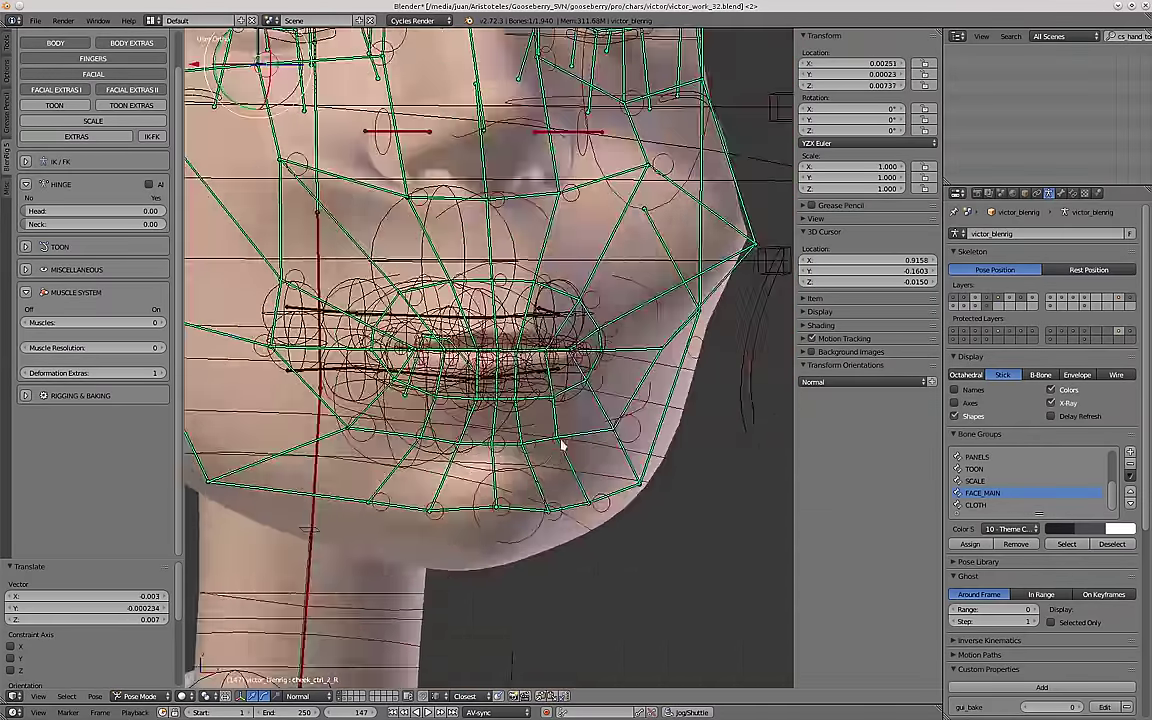
Select all bones and reset the cheek and lip controls to their rest pose.
scroll(530, 430, "down", 3)
key("a")
key("a")
Move mouth_ctrl to about X -0.017, Y -0.004, Z -0.020 and hide the deformation bones' layer.
scroll(520, 415, "up", 2)
right_click(530, 400)
middle_click_drag(537, 400, 440, 400)
key("g")
left_click(583, 455)
left_click(1131, 299, "shift")
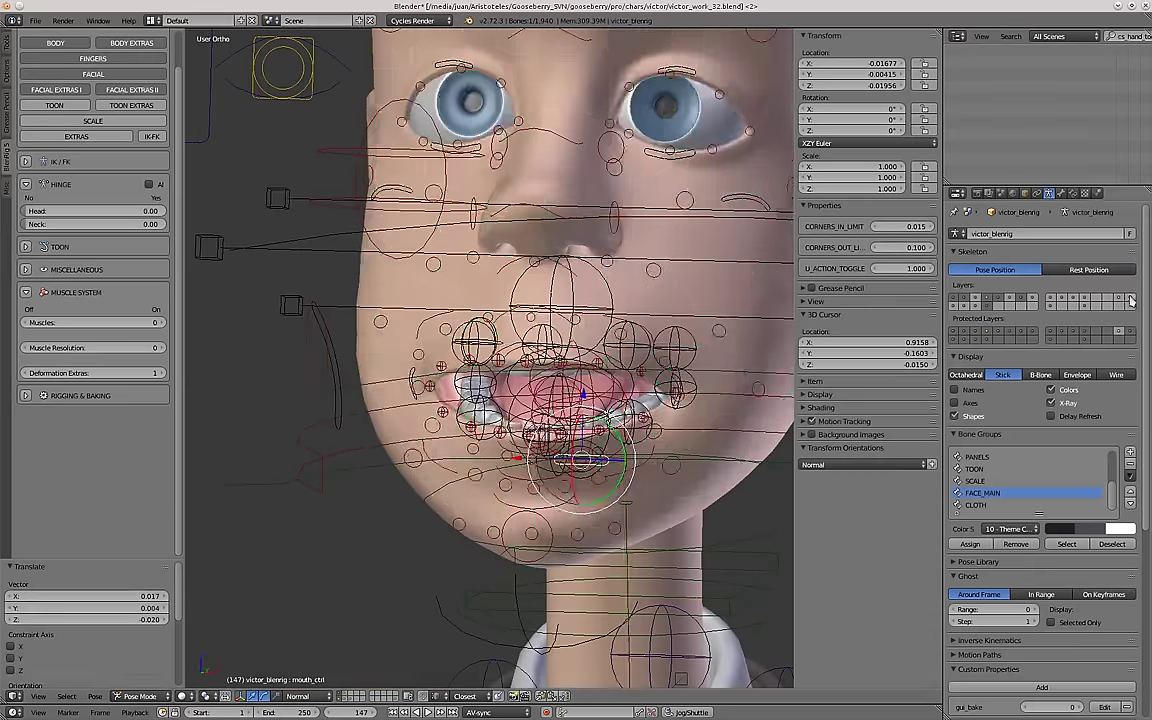
Move mouth_ctrl down by about 0.040 on Z to open victor's mouth wide.
scroll(560, 420, "down", 2)
key("g")
left_click(527, 526)
scroll(497, 415, "up", 2)
middle_click_drag(527, 526, 512, 390)
Try moving the upper teeth with teeth_up inside the open mouth, and clear the pose location.
right_click(500, 396)
scroll(515, 422, "down", 3)
left_click(1051, 403)
scroll(500, 300, "up", 4)
right_click(490, 185)
middle_click_drag(590, 330, 500, 370)
right_click(437, 320)
scroll(437, 325, "down", 3)
scroll(347, 337, "up", 3)
right_click(350, 338)
key("g")
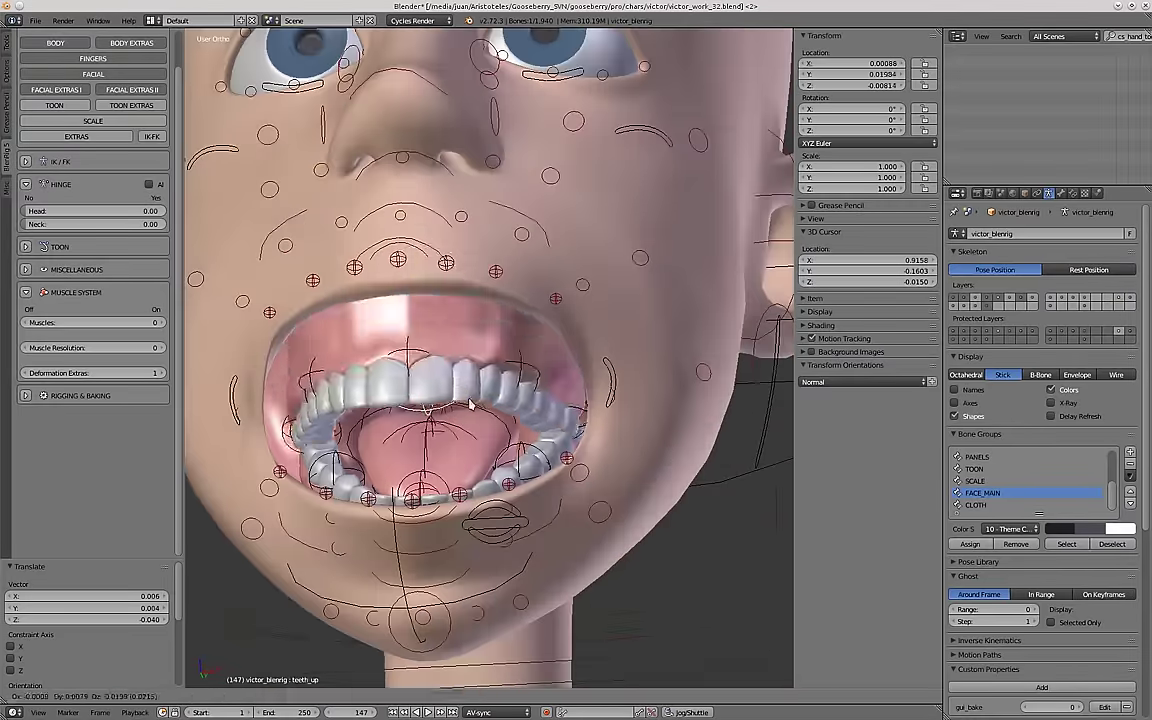
scroll(475, 432, "down", 4)
key("alt+g")
scroll(474, 402, "up", 3)
Move mouth_ctrl to about X -0.027 to widen the mouth, and rotate it to about 25.4° on Y.
right_click(430, 400)
key("g")
left_click(586, 487)
key("r")
key("g")
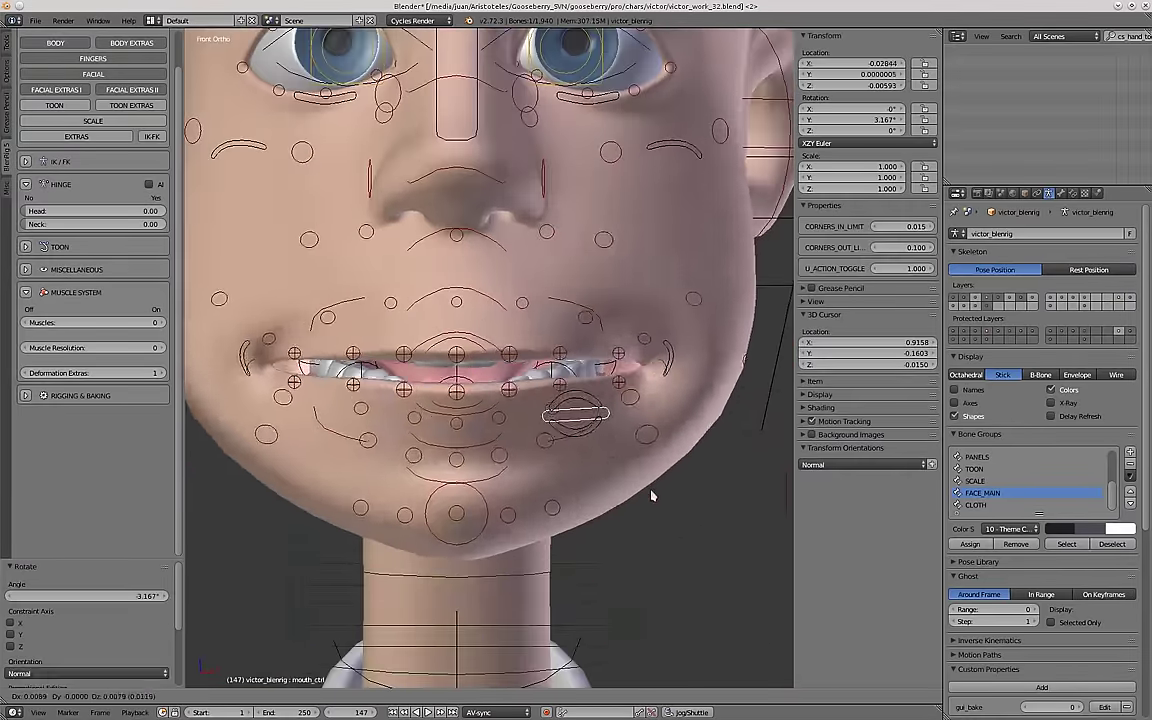
left_click(644, 521)
key("r")
left_click(674, 447)
Move lip_up_ctrl_collision to about Z 0.008 and rotate it about 6.8° on Y to tilt the upper lip.
right_click(668, 308)
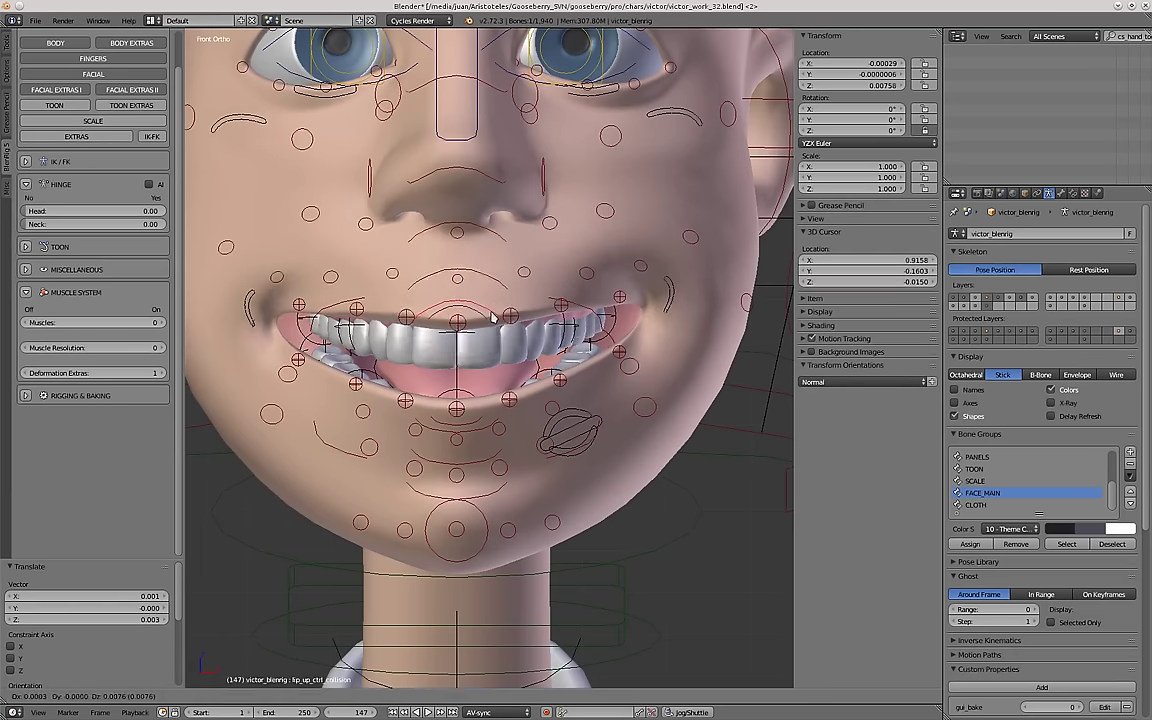
left_click(588, 326)
middle_click_drag(588, 326, 540, 345)
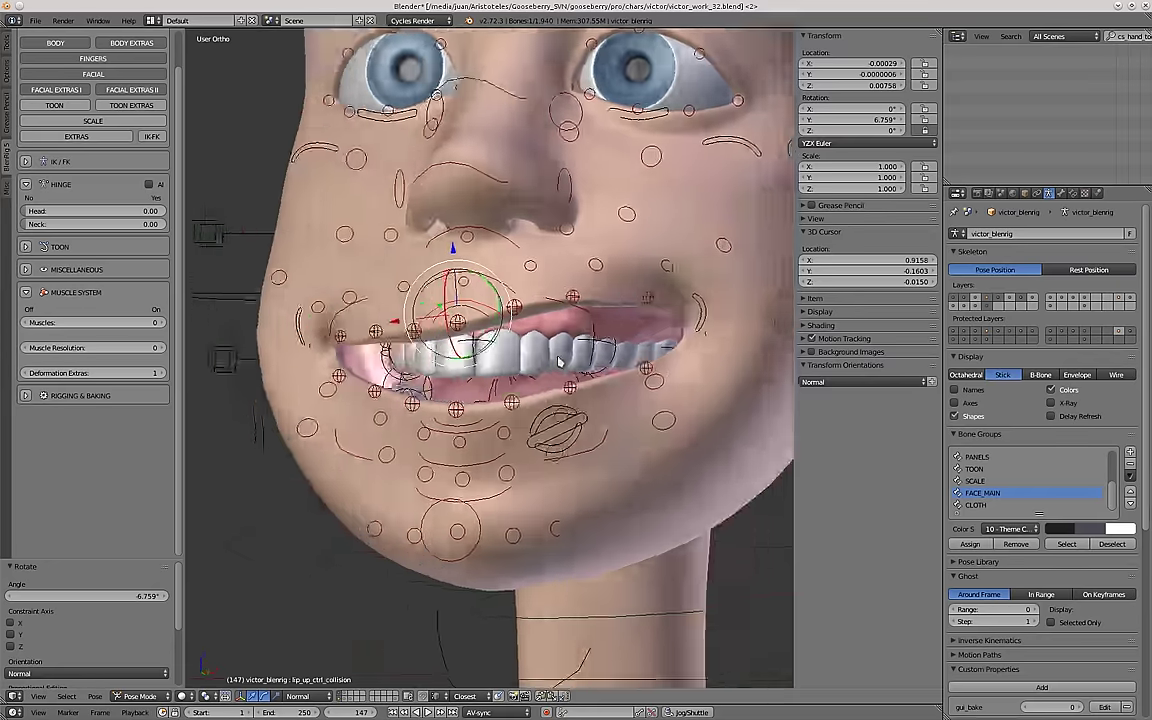
Select teeth_up with the help of wireframe display, move the upper teeth slightly and scale them to 1.224.
scroll(512, 337, "up", 4)
key("z")
right_click(617, 270)
key("z")
scroll(598, 375, "down", 4)
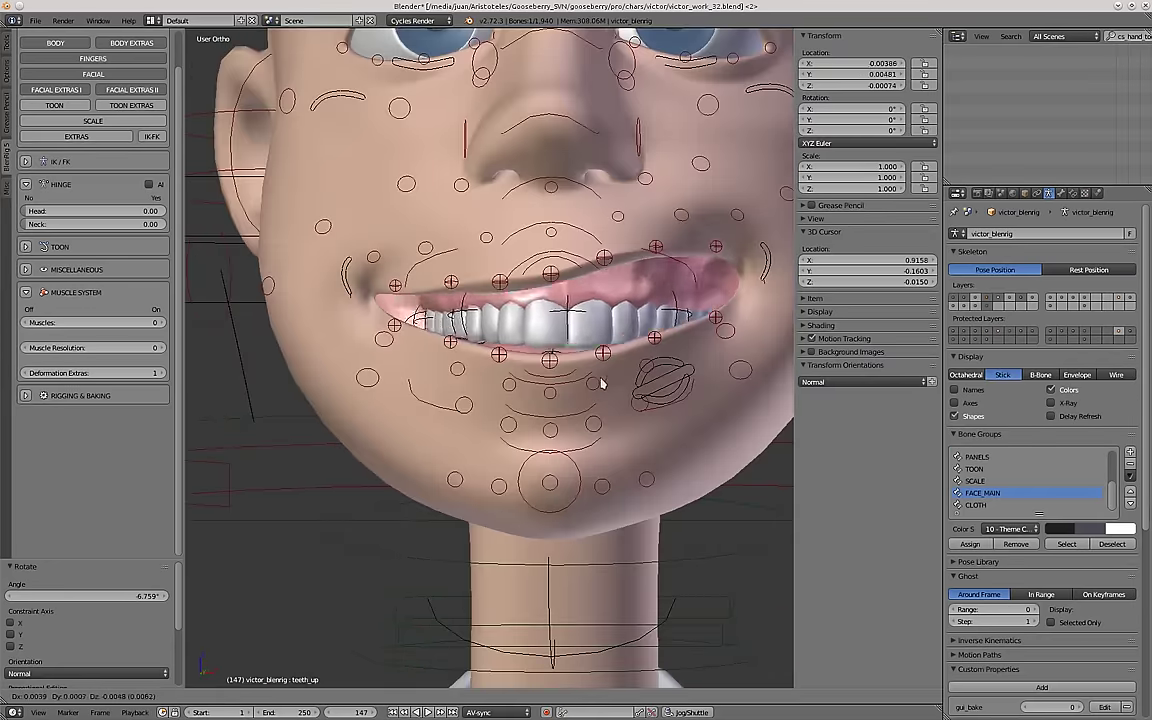
left_click(660, 429)
middle_click_drag(660, 429, 648, 432)
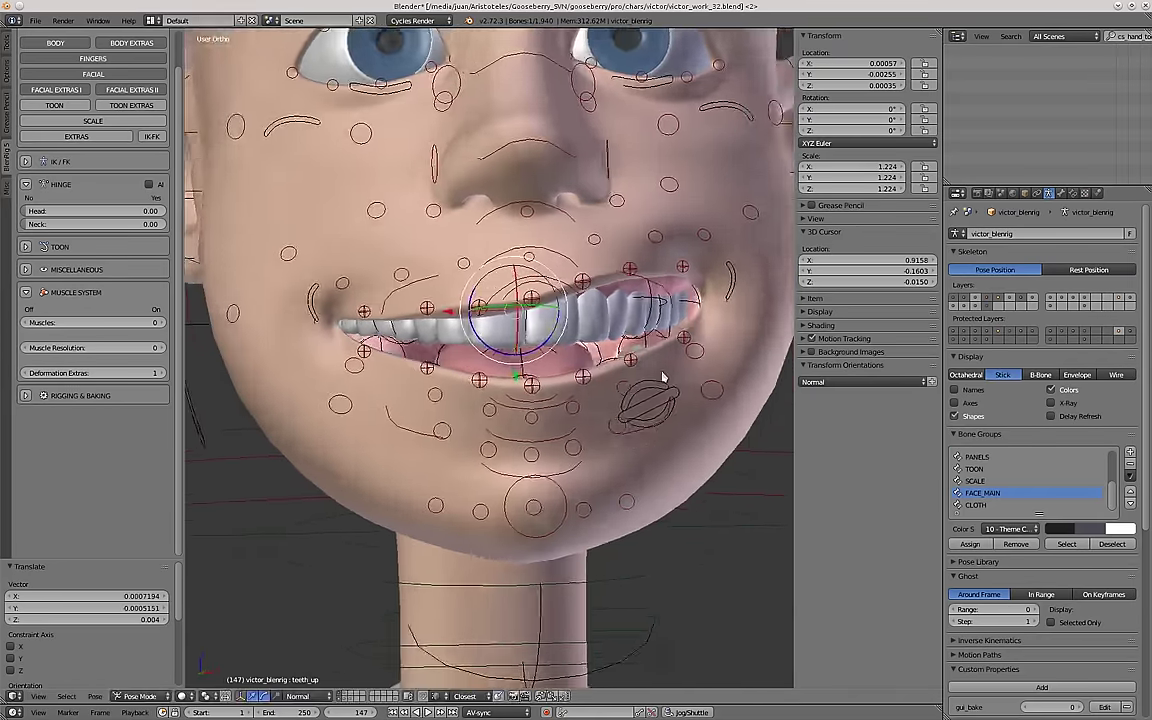
Move the side controls of the upper teeth, and trackball-rotate teeth_up_ctrl_mid_L.
scroll(648, 430, "up", 1)
right_click(650, 291)
key("g")
left_click(703, 325)
middle_click_drag(703, 325, 640, 328)
right_click(291, 312)
middle_click_drag(292, 325, 315, 338)
key("g")
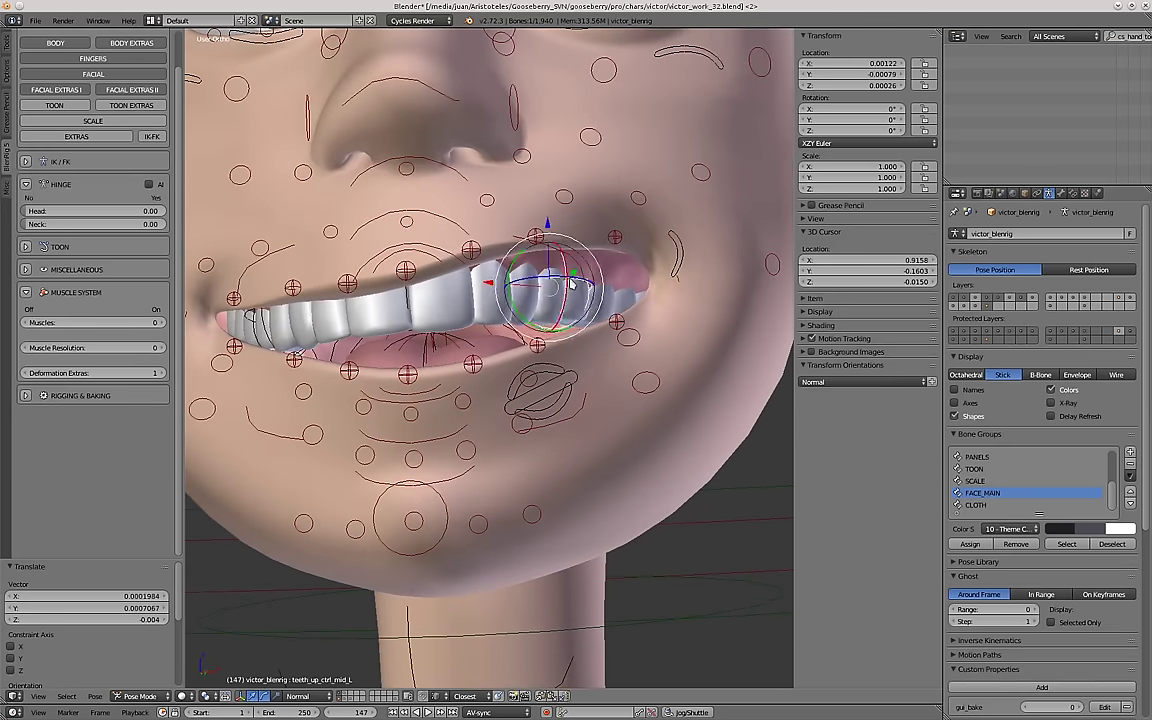
left_click(603, 349)
middle_click_drag(564, 360, 606, 360)
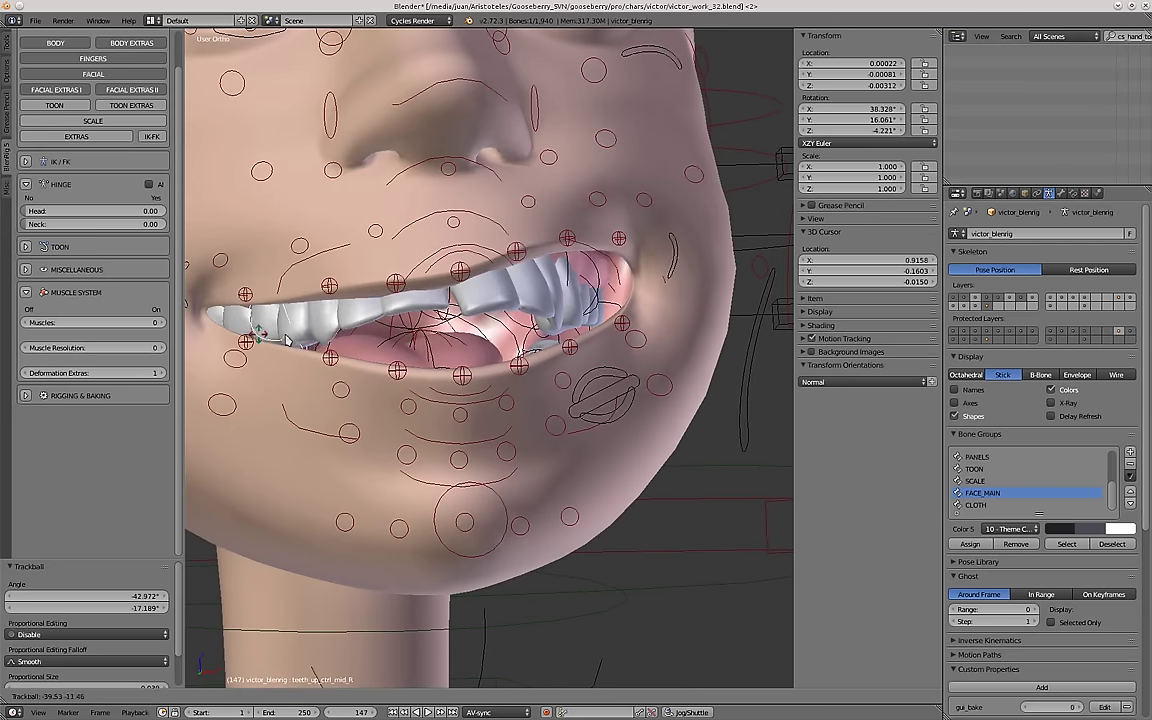
Rotate teeth_up_ctrl_mid_R to about X 38.3°, Y 16.1°, Z -4.2° and move it to about X 0.001, Z -0.002.
left_click(436, 360)
middle_click_drag(436, 360, 489, 435)
scroll(489, 435, "down", 3)
scroll(468, 404, "up", 4)
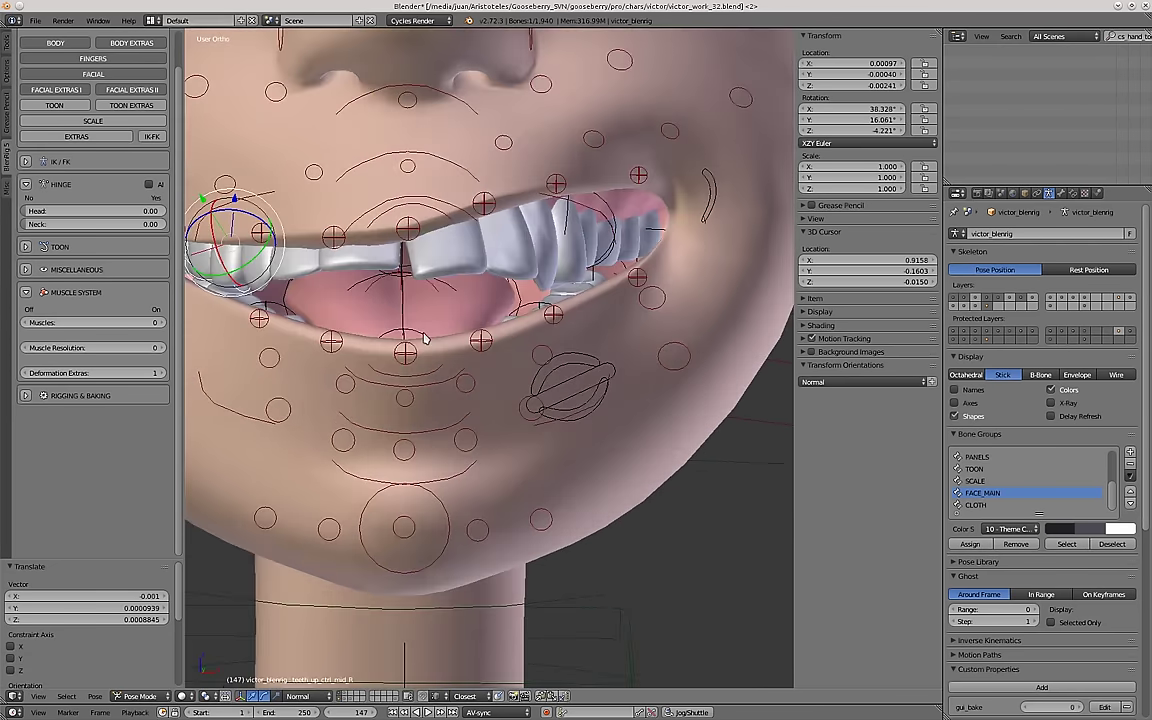
Move mouth_ctrl by about -0.024 along Z only to open the mouth wider.
right_click(568, 386)
key("g")
key("z")
left_click(568, 527)
scroll(558, 520, "down", 4)
middle_click_drag(540, 505, 409, 470)
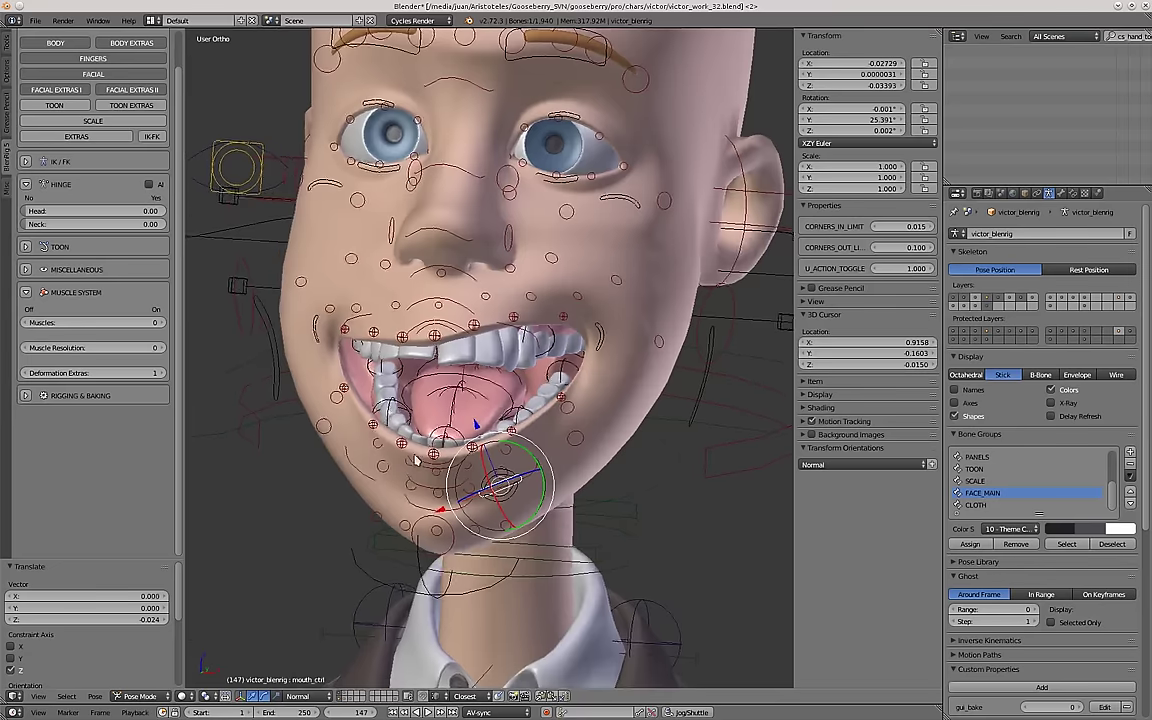
Try the tongue_1_ik control inside the mouth, and pull the tongue out past the lips.
scroll(500, 390, "up", 5)
right_click(678, 379)
scroll(678, 379, "down", 4)
middle_click_drag(678, 379, 638, 429)
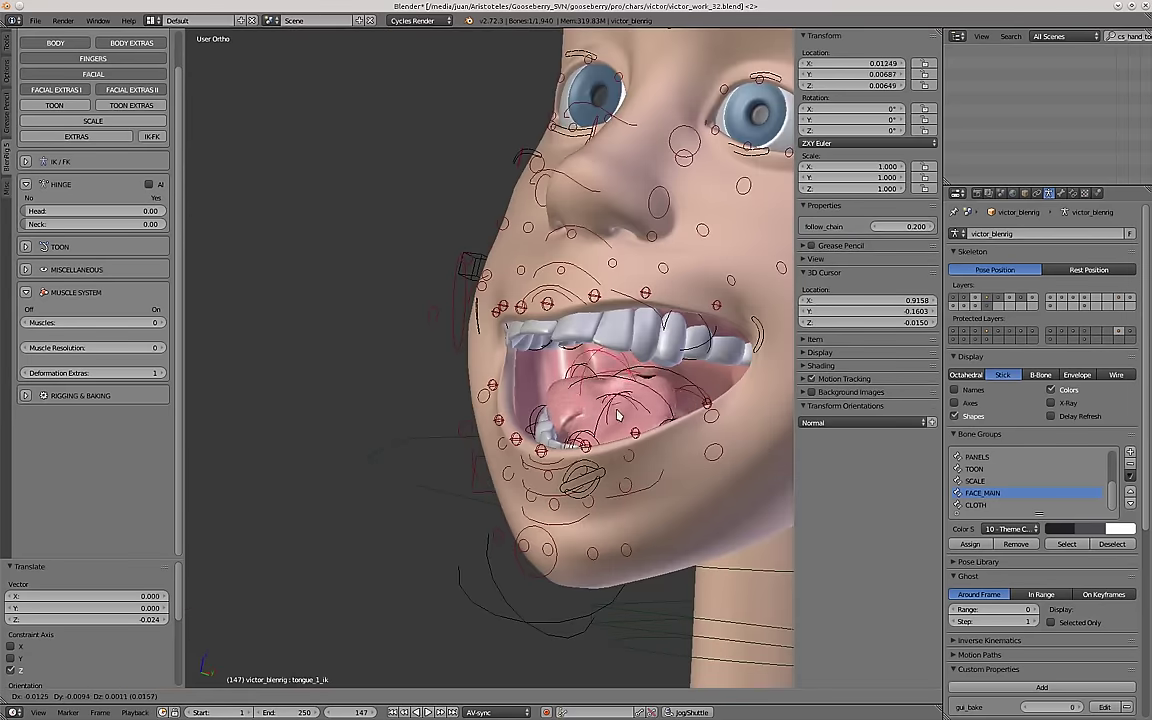
right_click(712, 398)
middle_click_drag(712, 398, 650, 430)
key("g")
left_click(422, 340)
middle_click_drag(422, 340, 453, 437)
Rotate two of the tongue's FK controls, including tongue_2_fk, to curl the extended tongue.
scroll(400, 350, "up", 2)
right_click(413, 291)
middle_click_drag(413, 291, 362, 360)
key("r")
left_click(358, 396)
right_click(369, 287)
key("r")
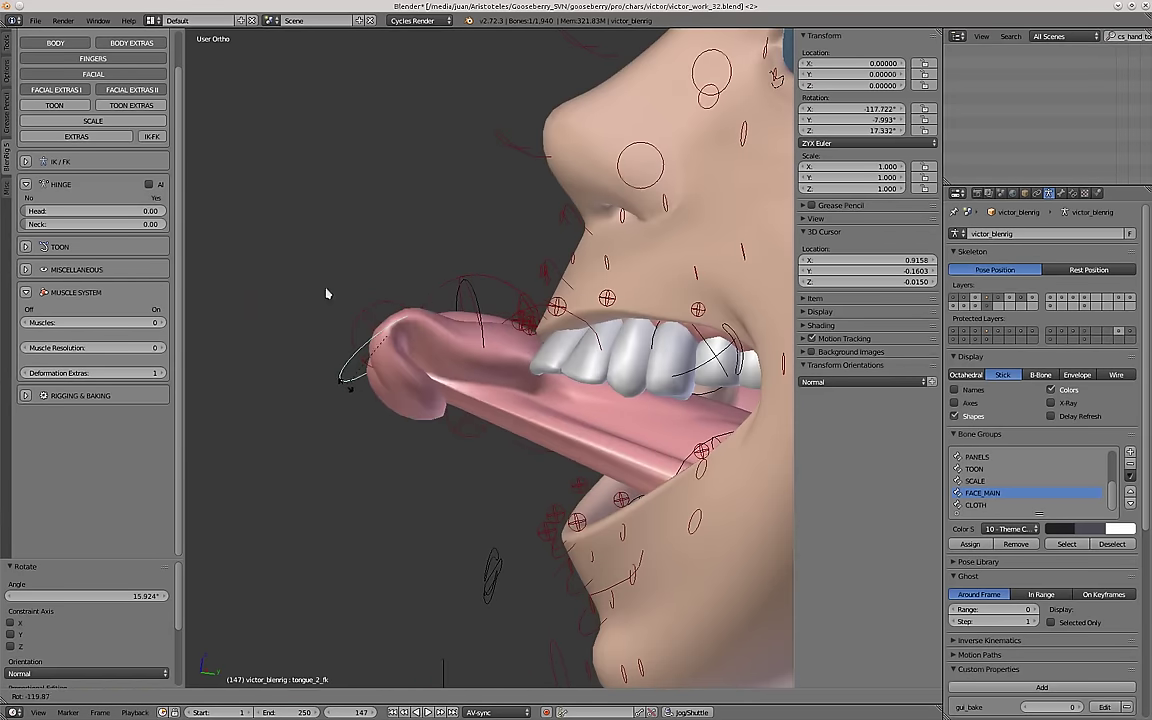
left_click(321, 258)
Move the tongue-tip control tongue_3_ik to bend the extended tongue.
right_click(290, 391)
middle_click_drag(292, 390, 465, 481)
key("g")
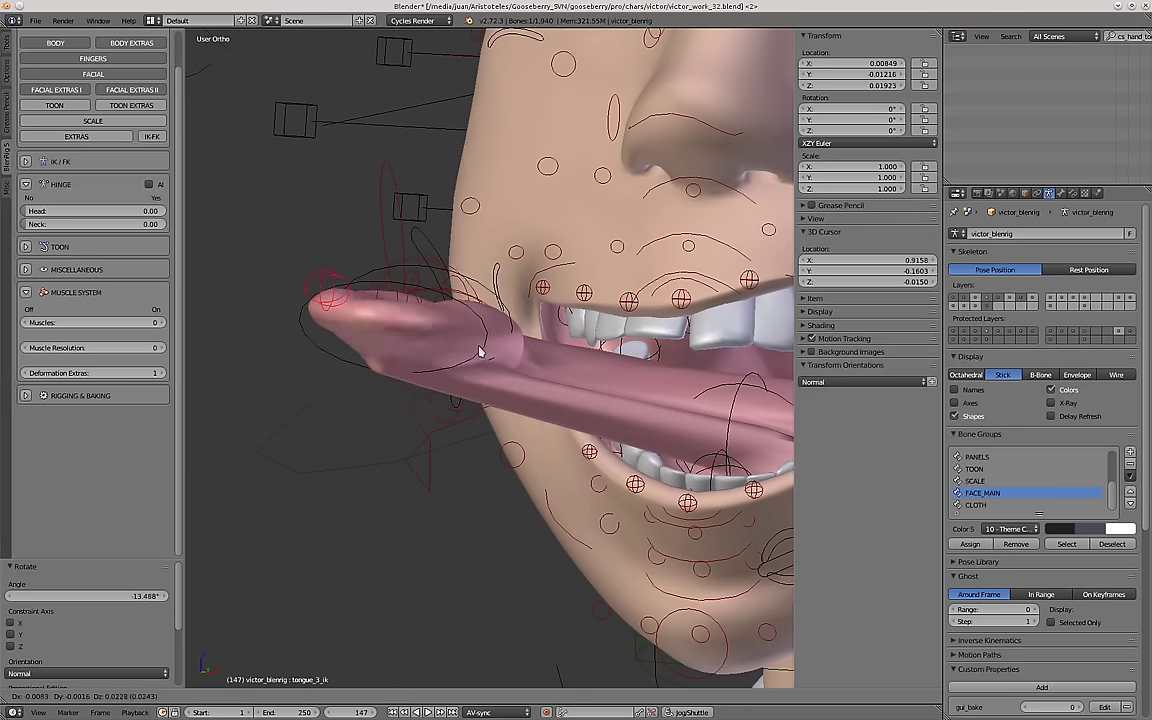
left_click(409, 383)
key("g")
middle_click_drag(409, 383, 635, 500)
left_click(298, 432)
Swing tongue_3_ik across the mouth to about X -0.024, Y -0.020, Z 0.022.
key("g")
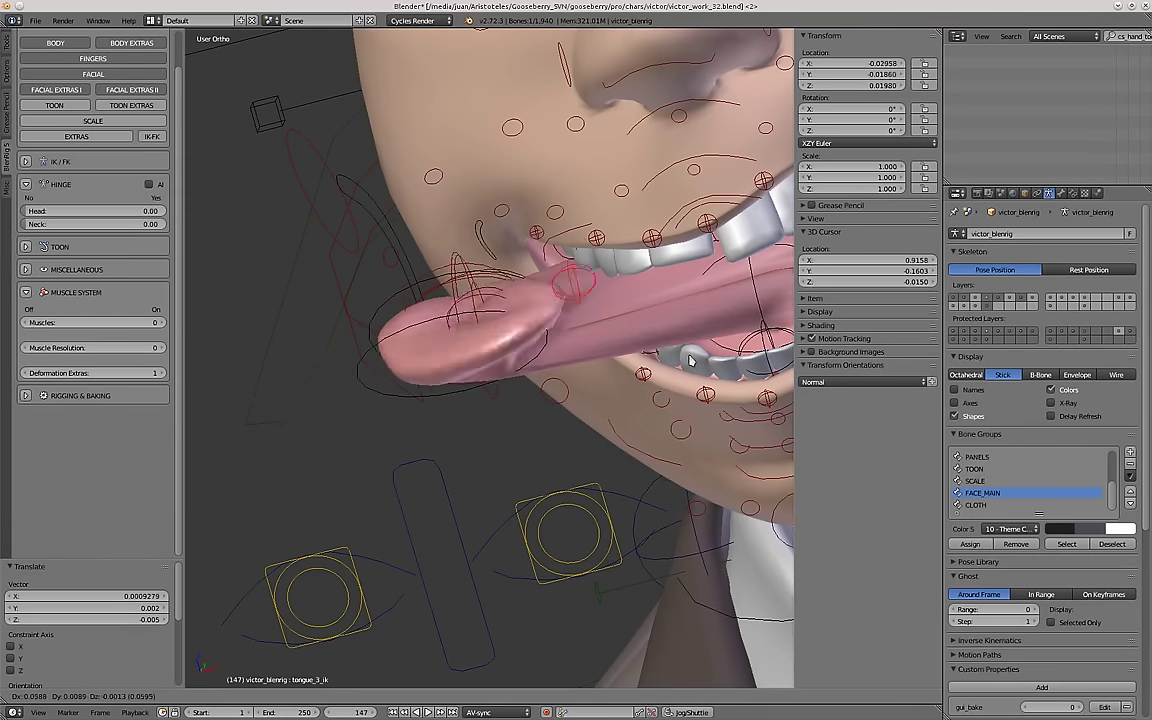
left_click(684, 368)
middle_click_drag(684, 368, 512, 375)
middle_click_drag(488, 280, 509, 368, "shift")
scroll(509, 368, "up", 2)
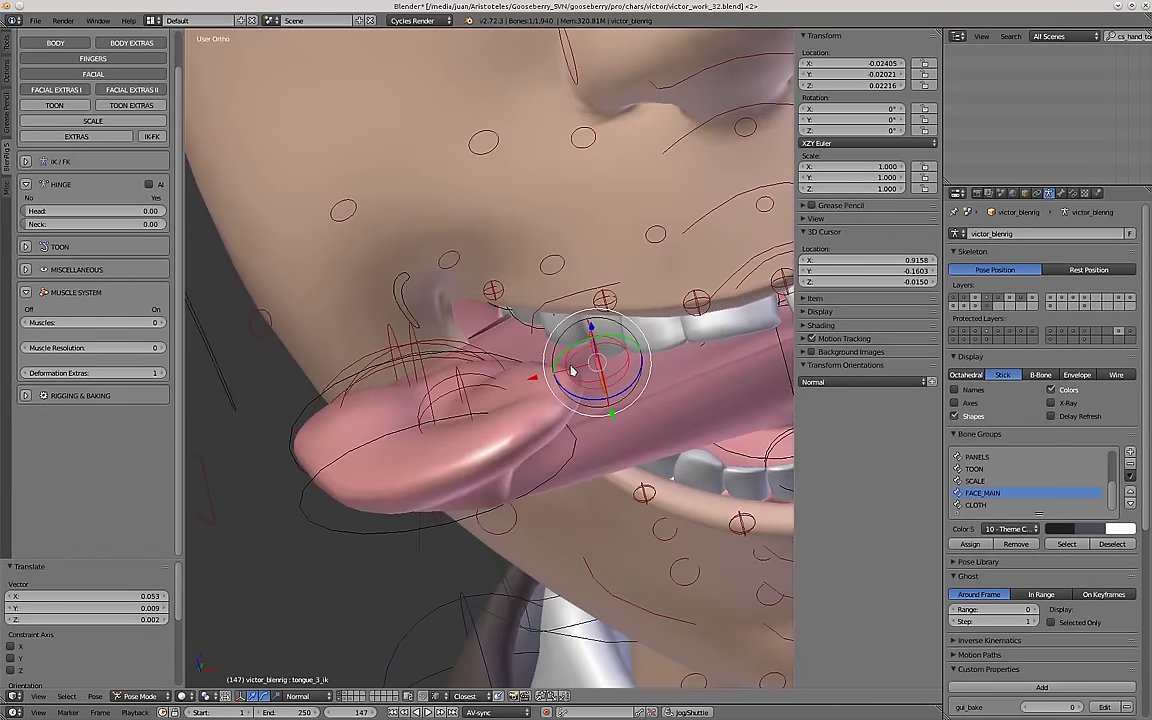
middle_click_drag(571, 371, 577, 432)
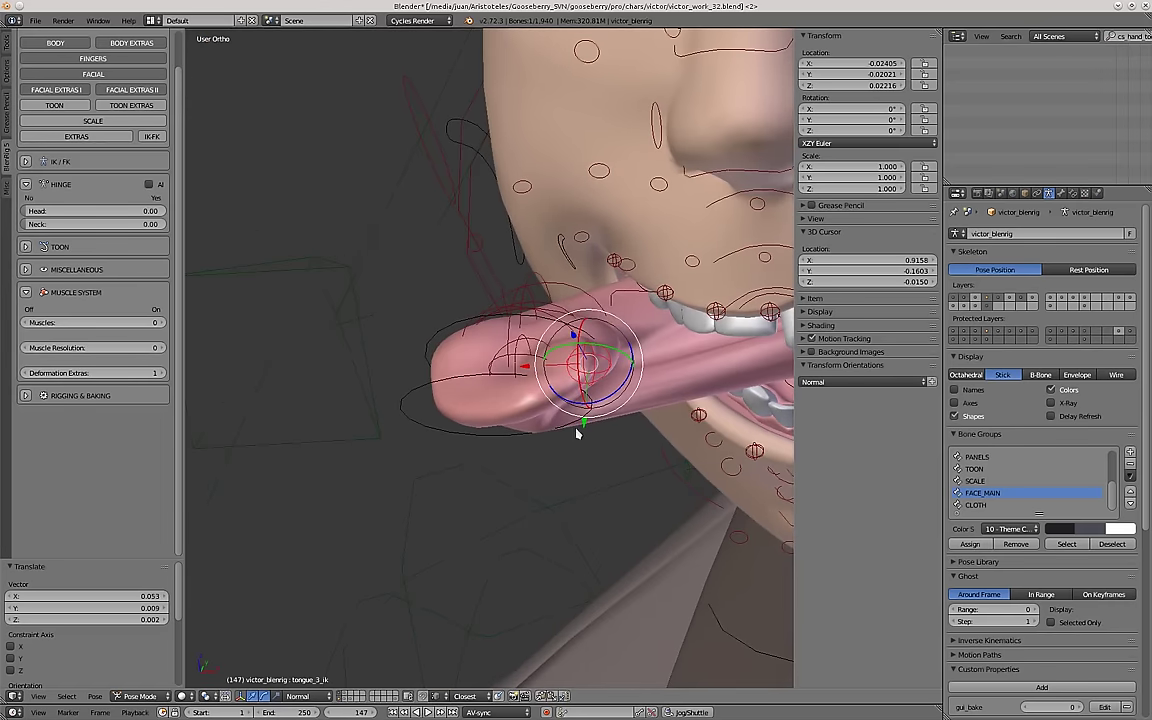
Select all visible bones and reset them to their rest pose.
right_click(417, 488)
key("a")
key("a")
key("alt+g")
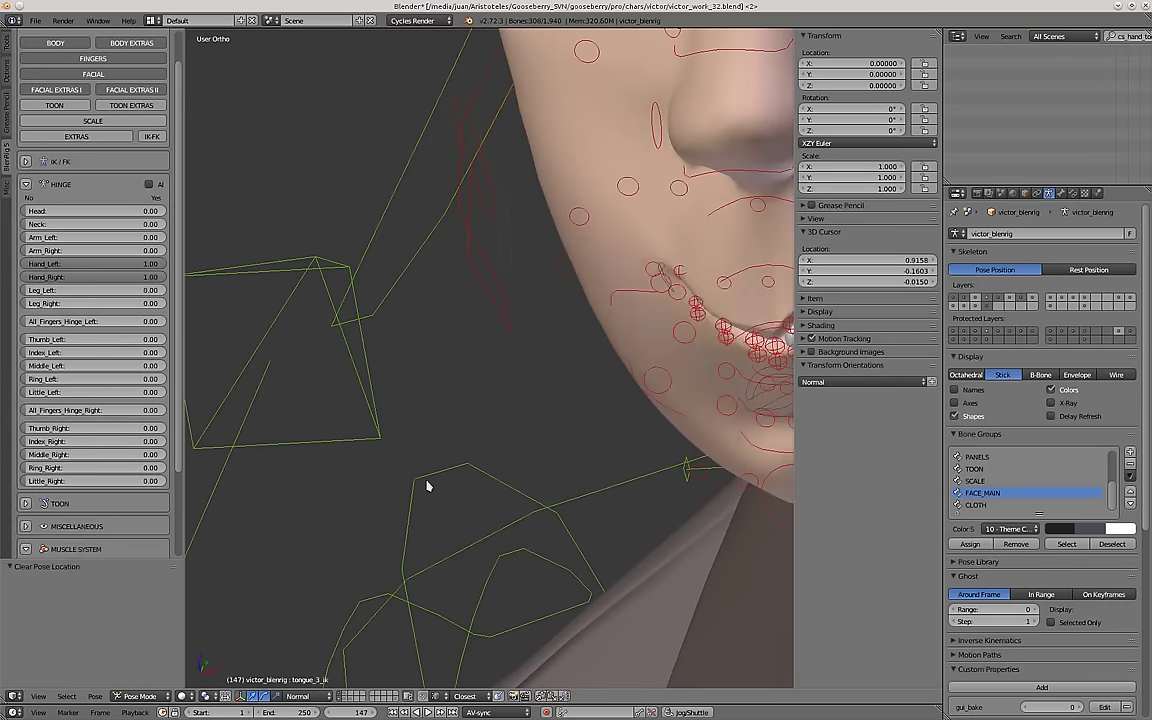
Open the mouth by moving mouth_ctrl about 0.007 on X, -0.010 on Y and -0.038 on Z.
right_click(761, 400)
middle_click_drag(764, 404, 533, 426, "shift")
middle_click_drag(533, 426, 555, 398)
key("g")
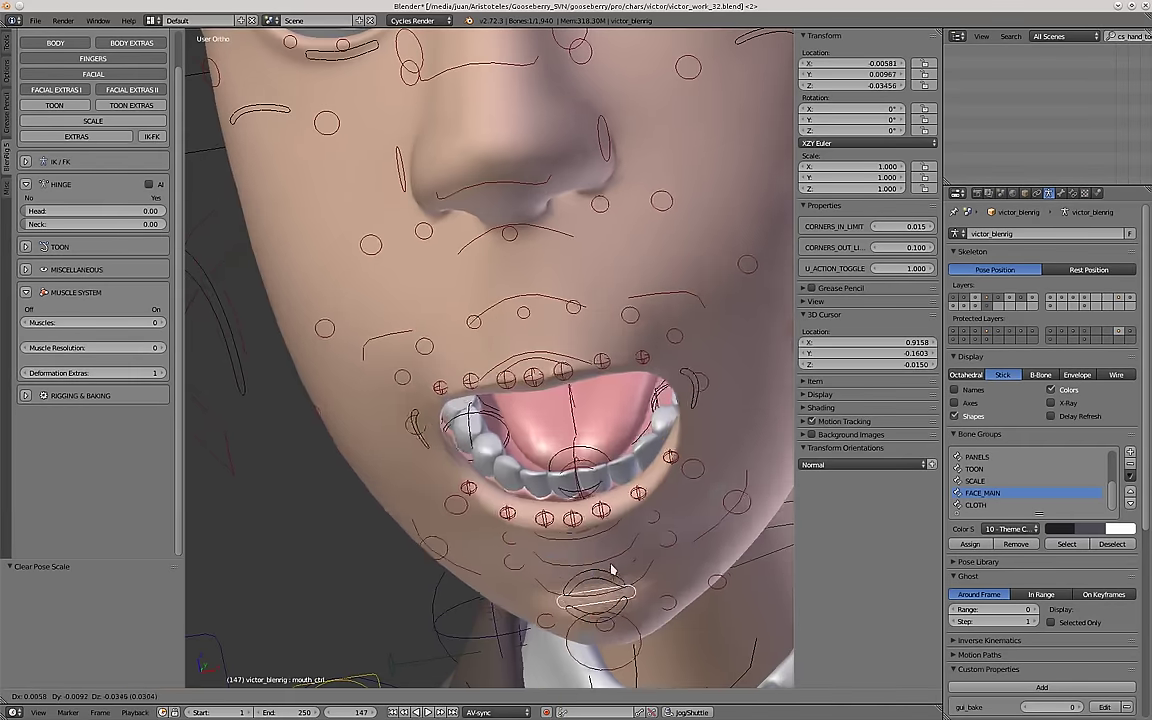
left_click(612, 575)
middle_click_drag(612, 575, 422, 357)
Move tongue_3_ik to about X -0.016, Y -0.019, Z 0.021, twisting the tongue toward the upper mouth corner.
scroll(532, 418, "up", 2)
right_click(533, 425)
middle_click_drag(533, 425, 575, 387)
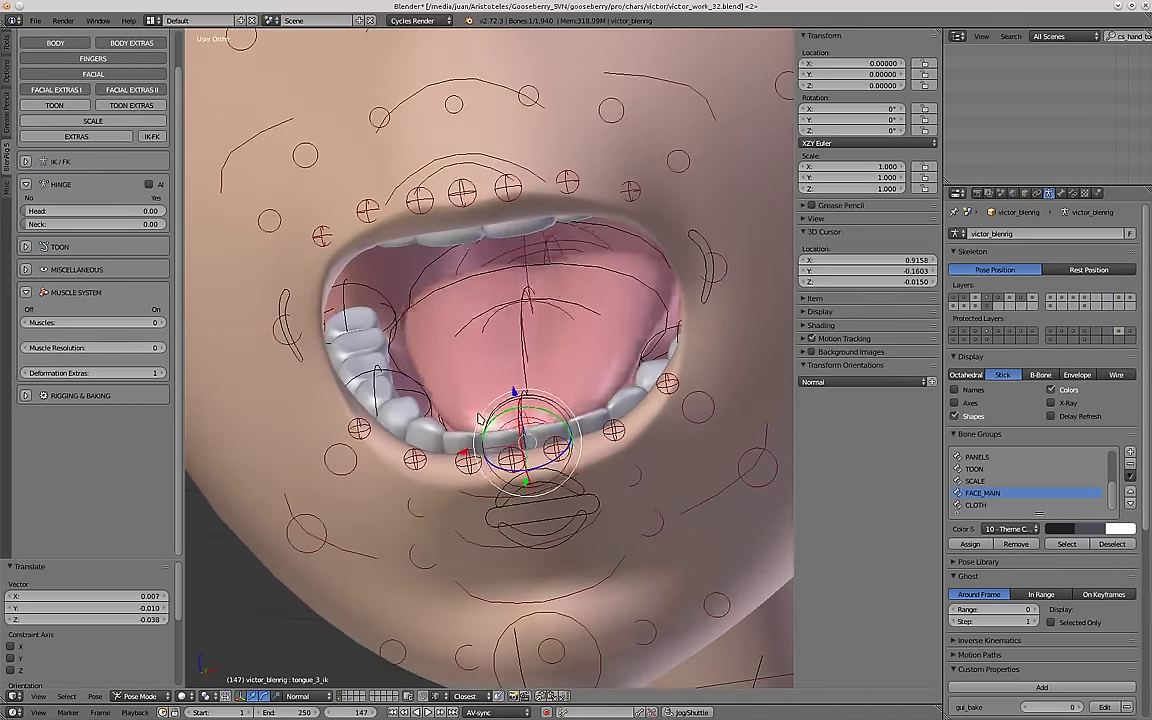
key("g")
right_click(568, 462)
key("g")
left_click(635, 256)
scroll(527, 337, "up", 2)
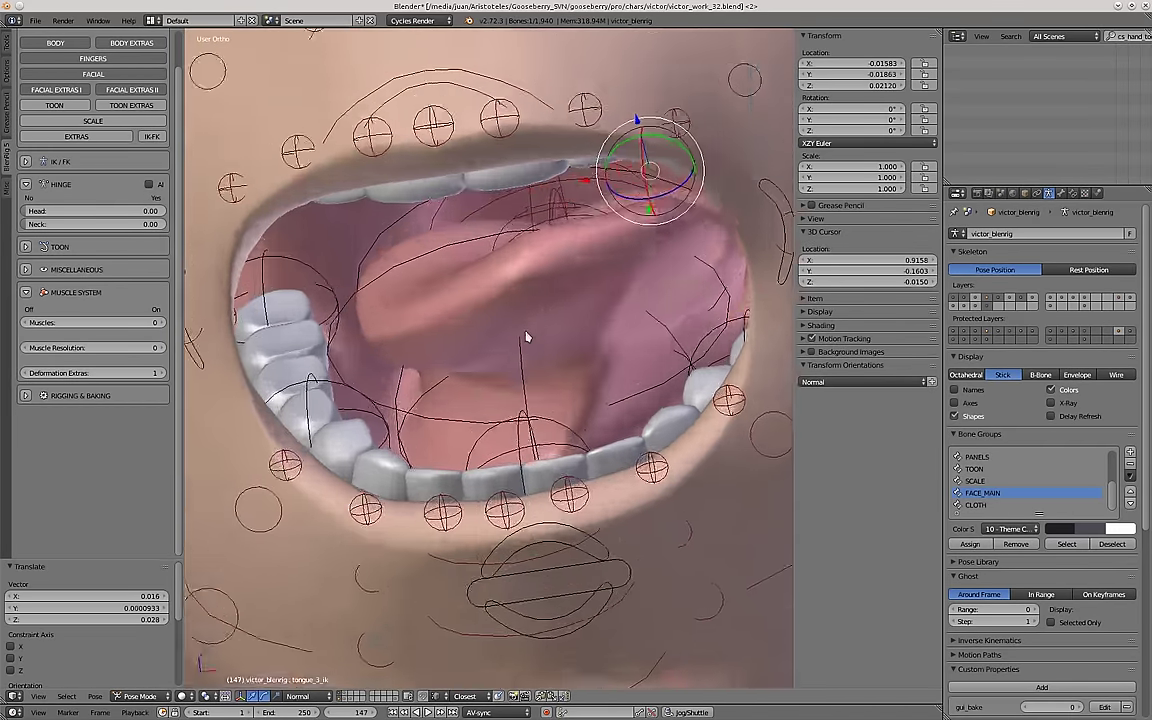
Unhide the hair and beard objects, and reset all of the rig's bones to their rest pose.
middle_click_drag(527, 337, 548, 322)
scroll(654, 293, "down", 2)
key("g")
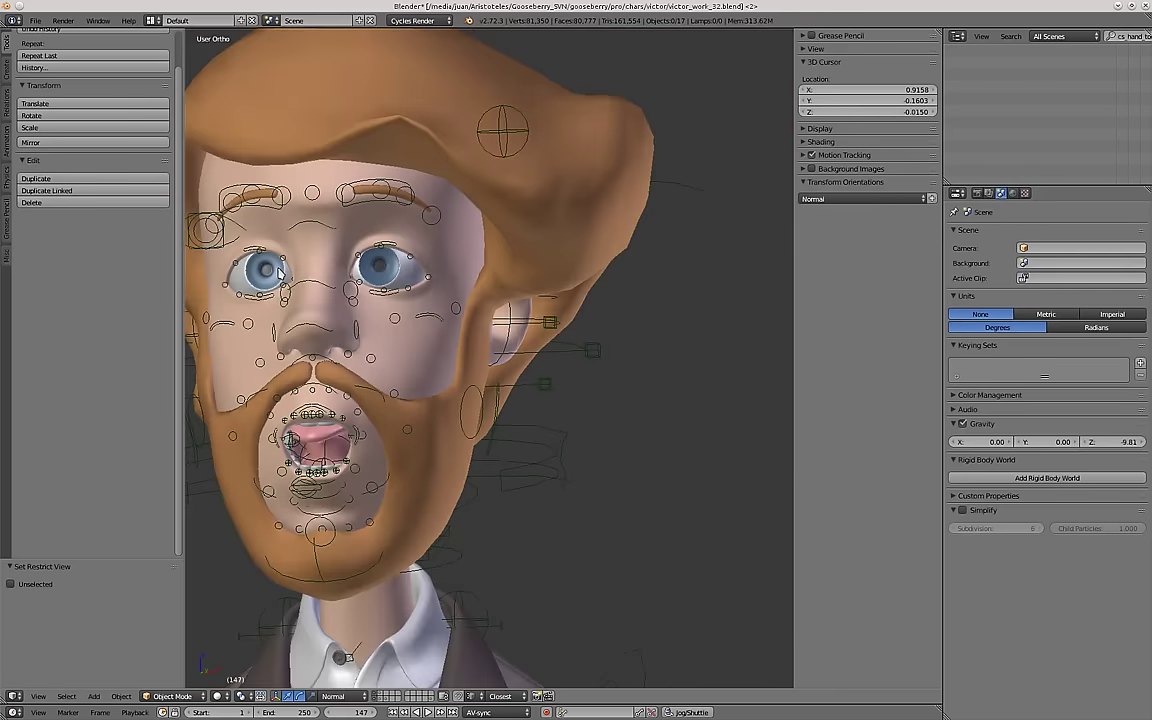
key("KP_1")
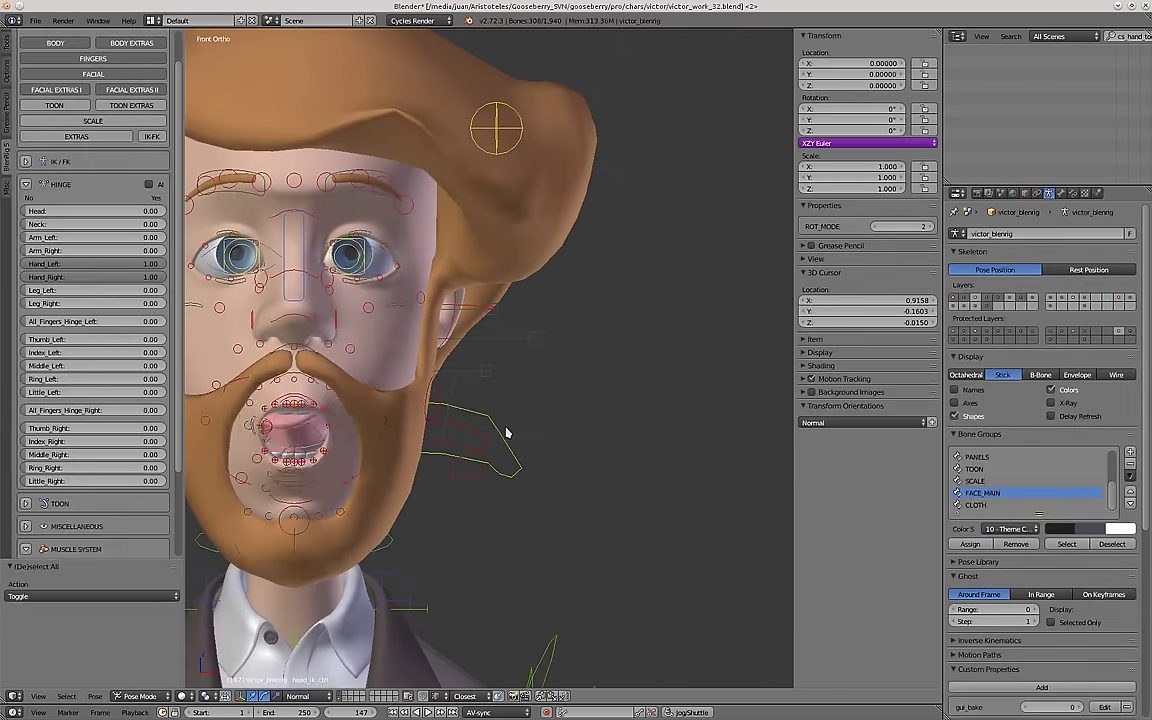
key("a")
scroll(508, 433, "down", 3)
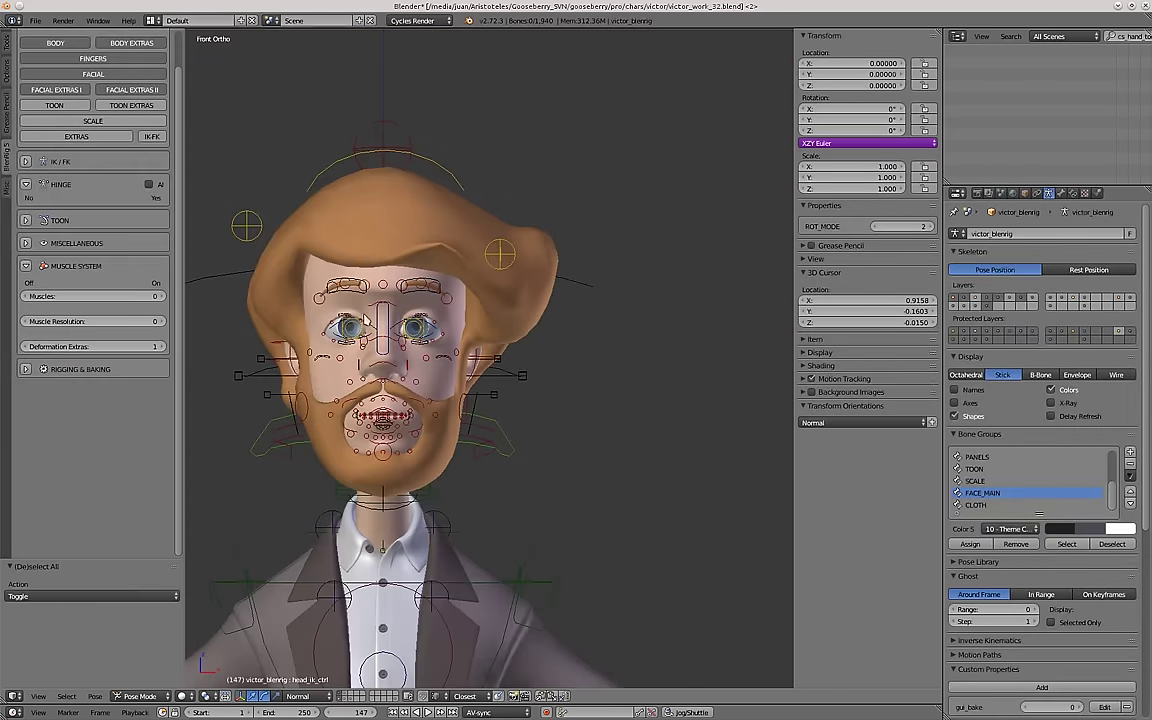
Try moving the whole hair with hair_ctrl_mstr.
right_click(436, 166)
middle_click_drag(431, 306, 571, 315, "shift")
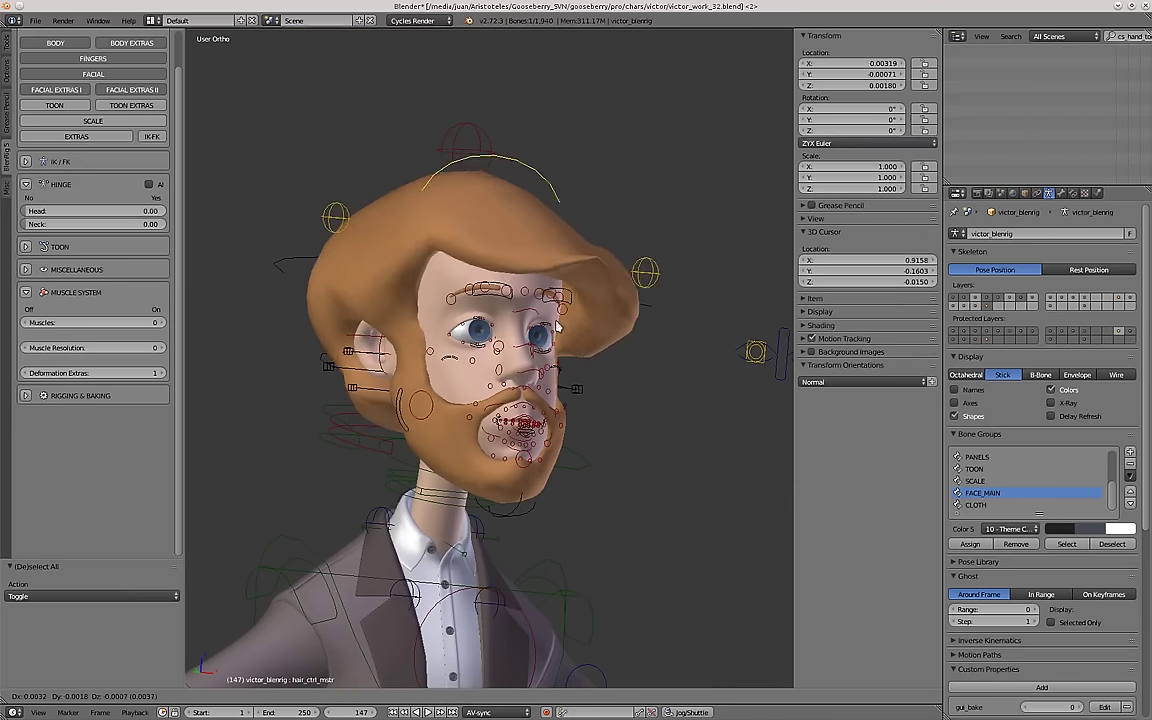
right_click(590, 326)
Try the hair_ctrl_1 control at the tip of the quiff and the hair control on the opposite side.
scroll(638, 270, "up", 1)
right_click(638, 275)
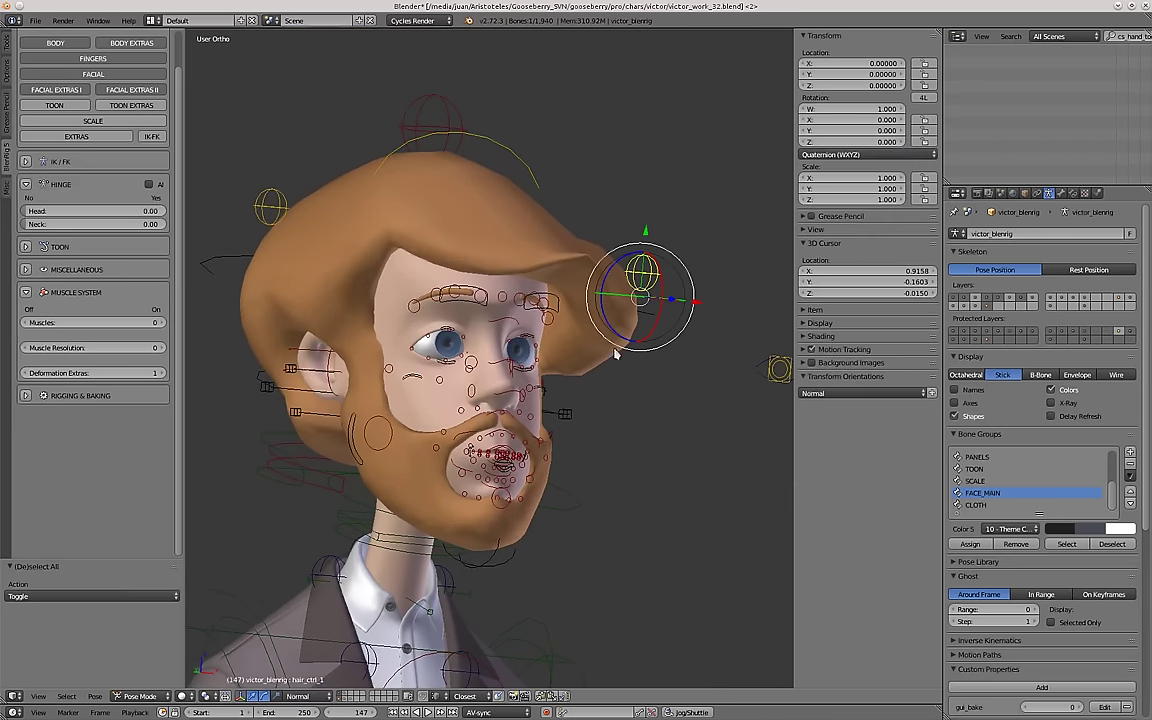
right_click(590, 295)
scroll(510, 286, "down", 3)
middle_click_drag(510, 286, 460, 282)
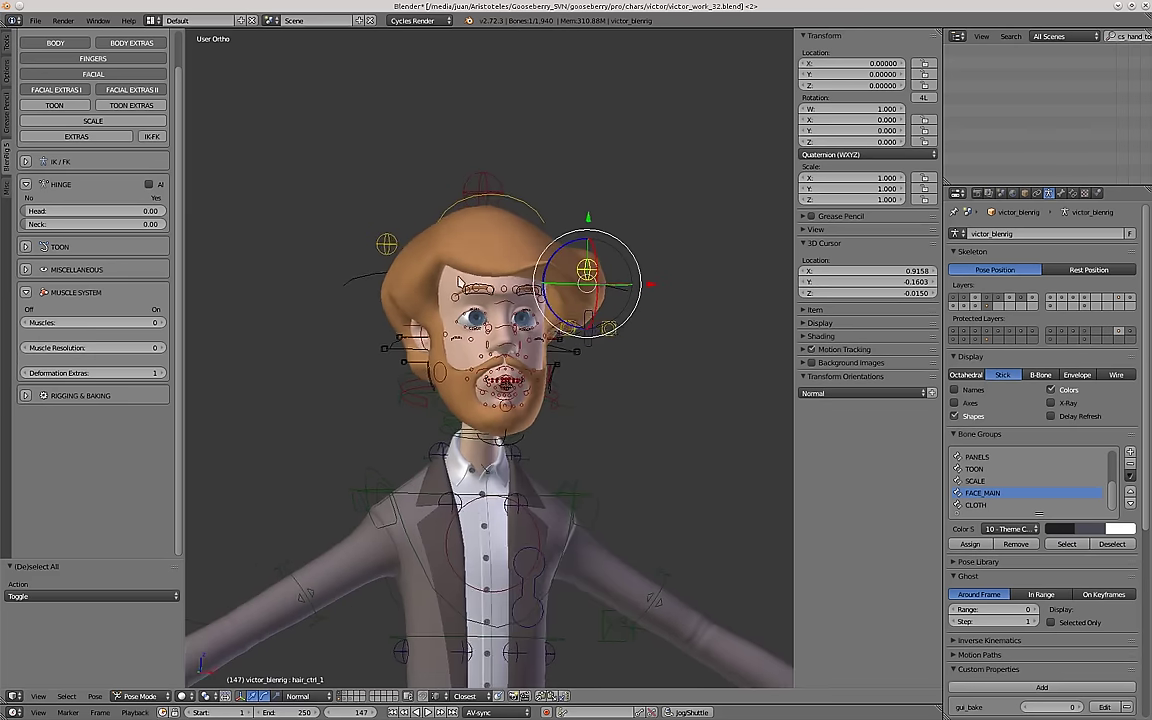
right_click(408, 239)
scroll(532, 229, "up", 2)
middle_click_drag(617, 329, 595, 325)
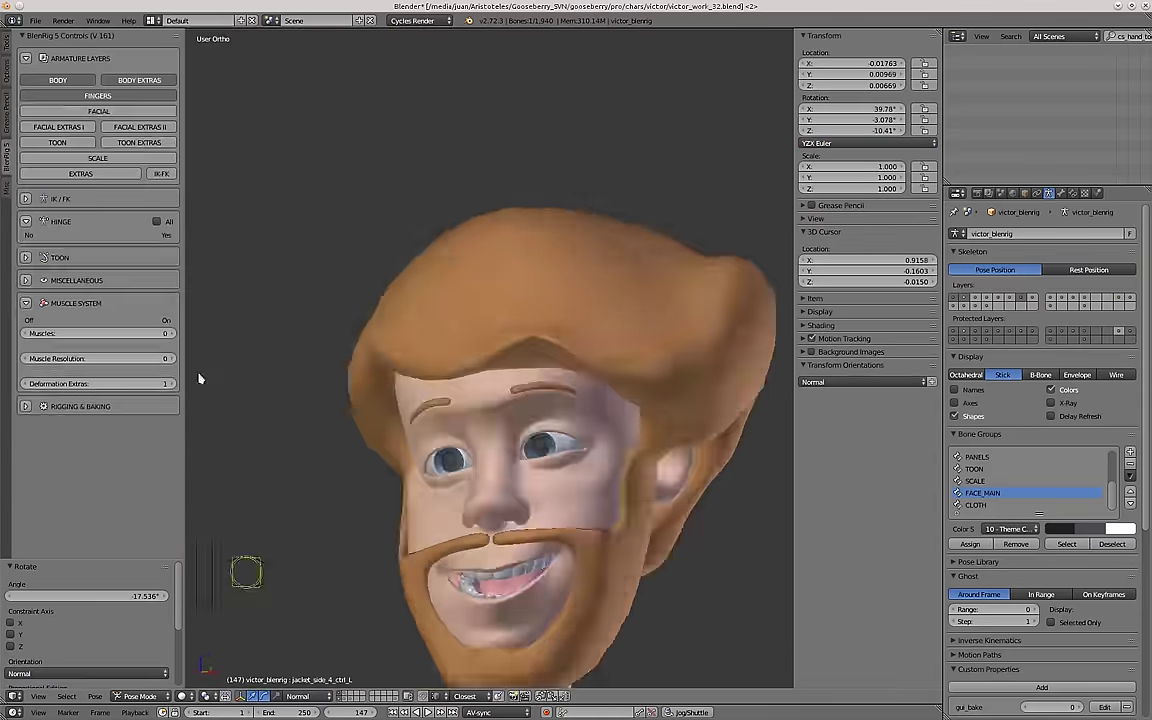
Show the facial controls and raise the eyebrow above victor's right eye.
scroll(199, 378, "up", 3)
middle_click_drag(199, 378, 500, 300)
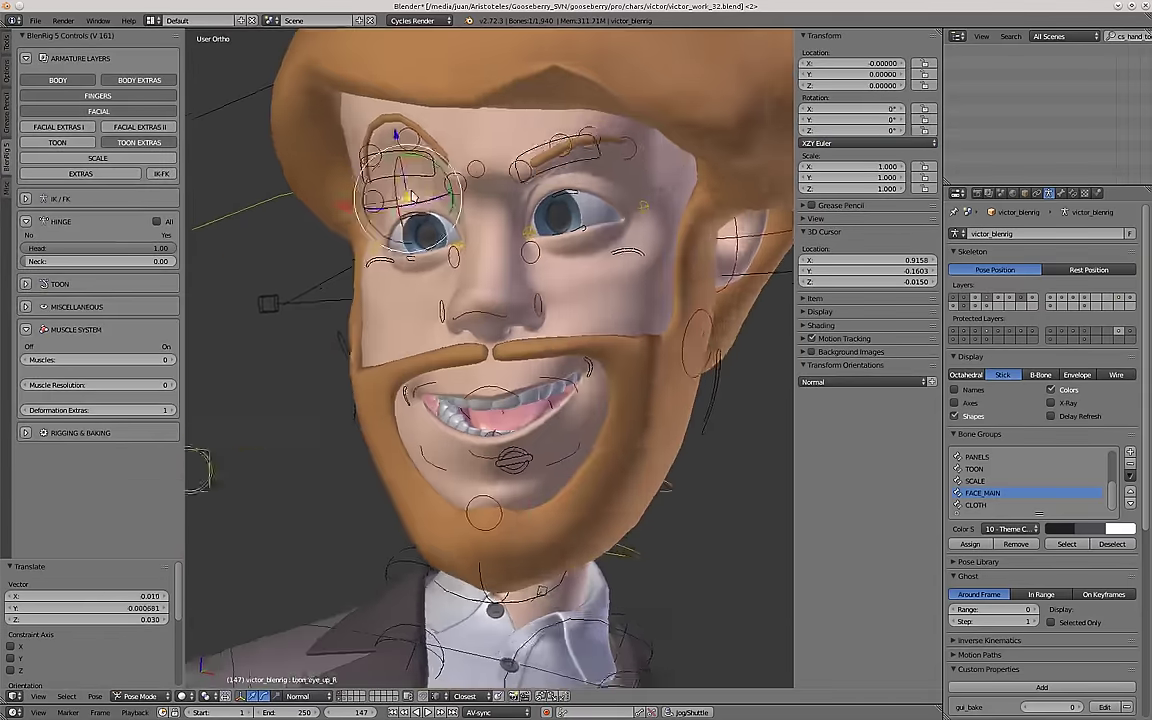
scroll(733, 560, "down", 6)
key("a")
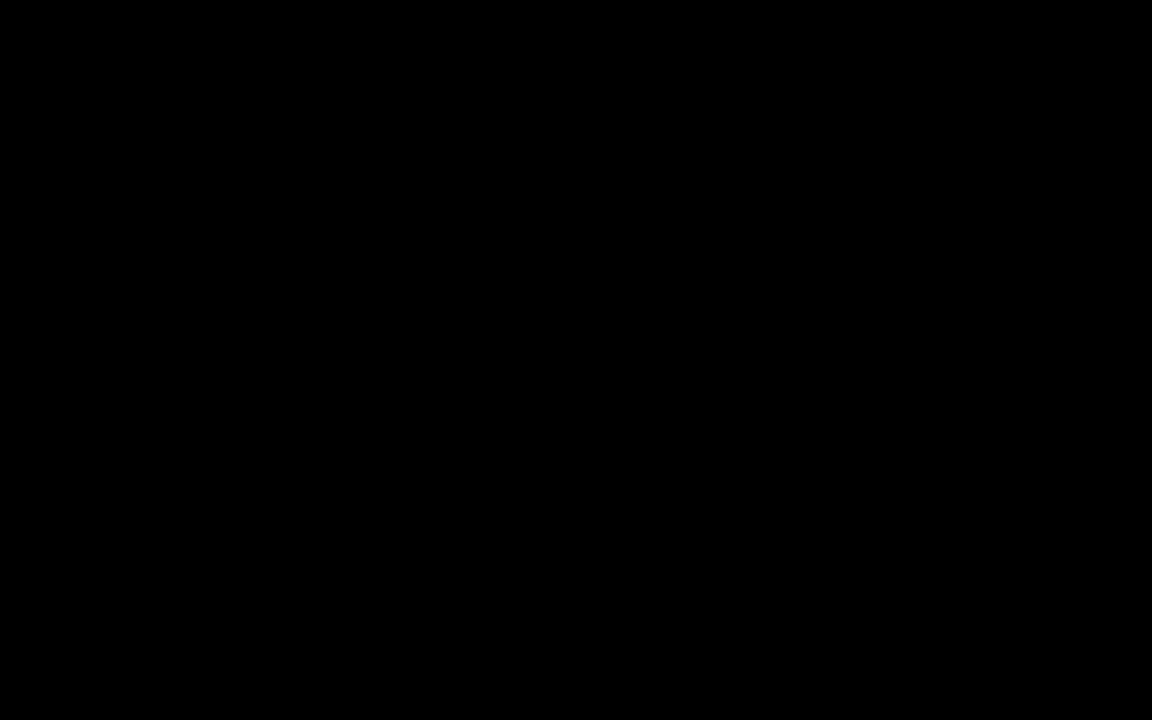